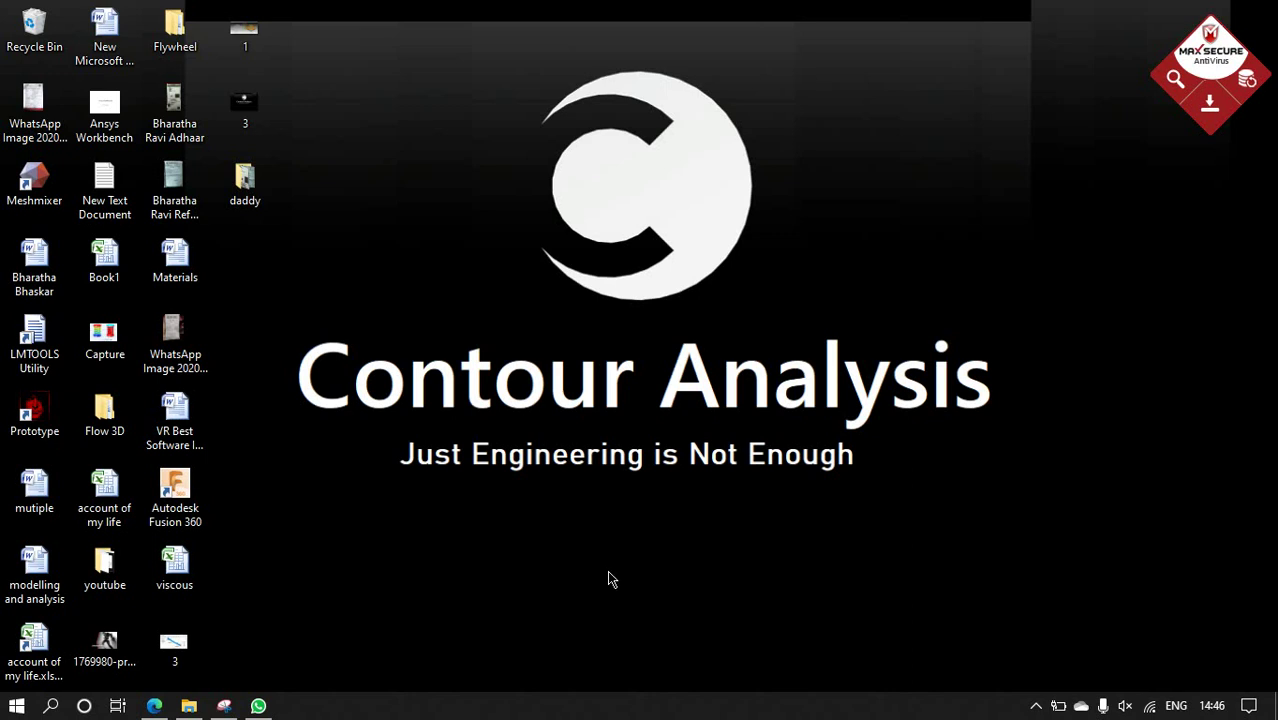
- Launch Autodesk Fusion 360 from its desktop icon to get a new untitled design
{"action": "double_click", "coordinate": [175, 492]}
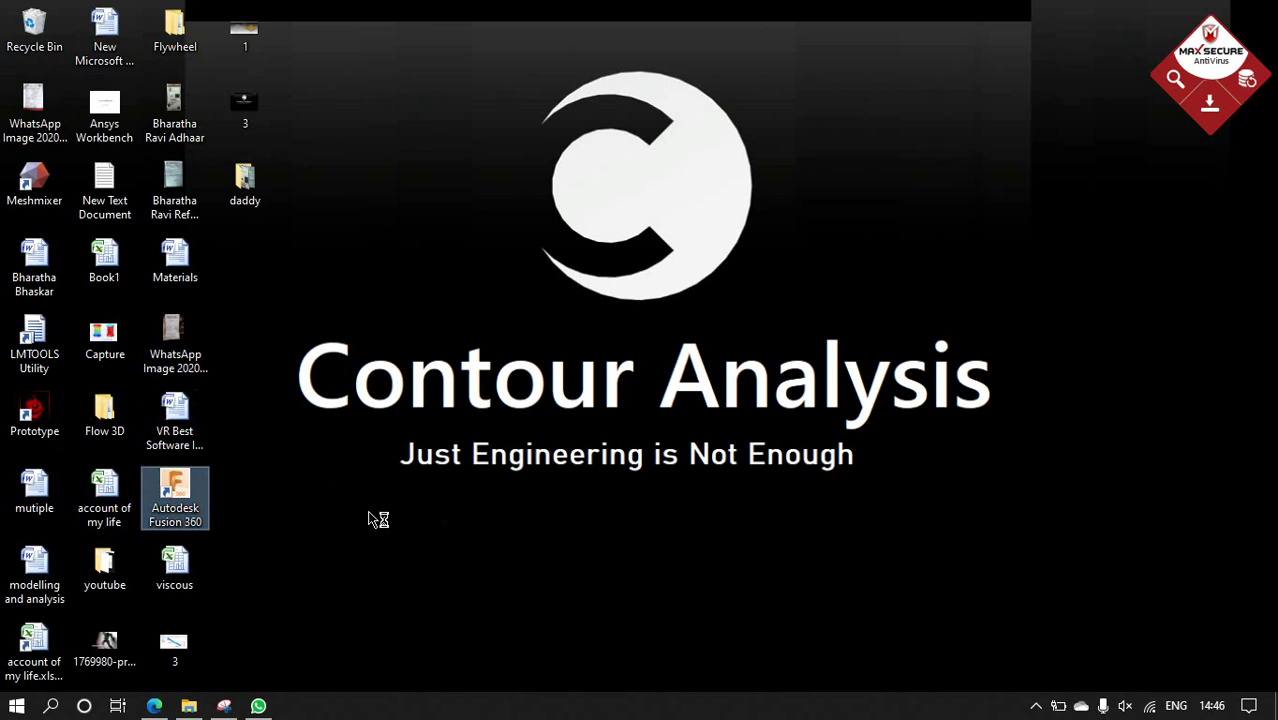
{"action": "left_click", "coordinate": [1036, 706]}
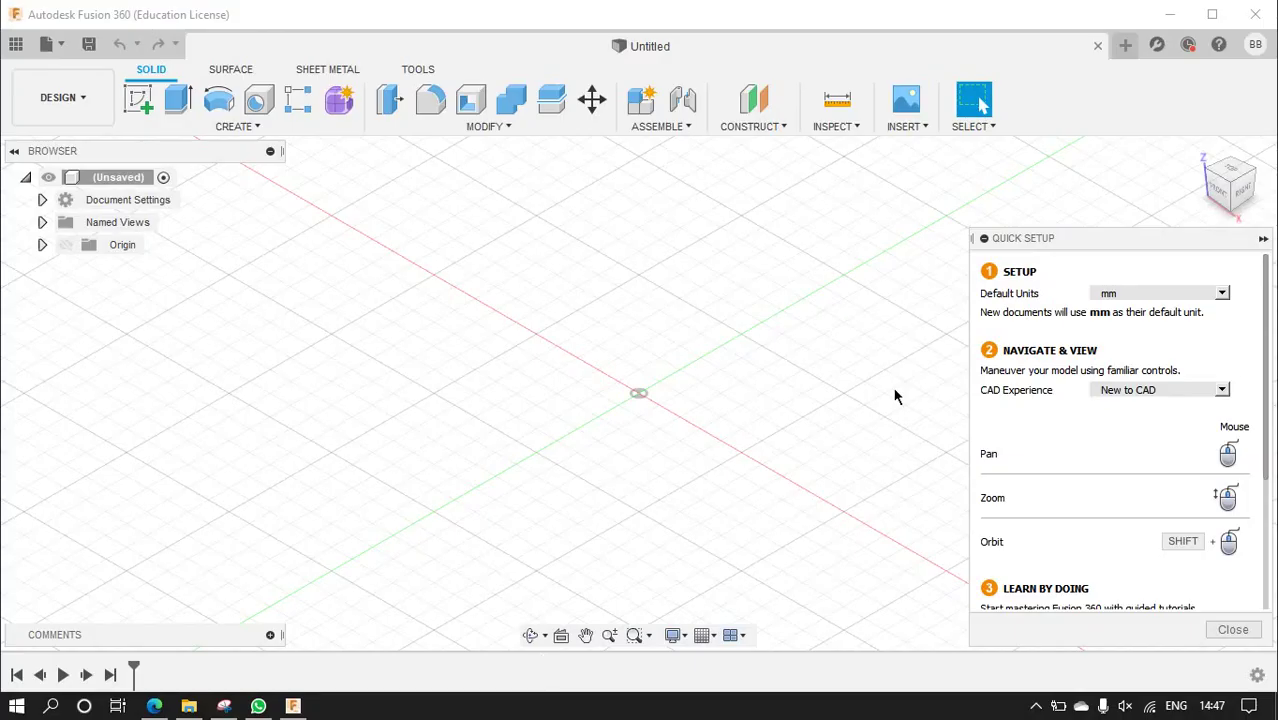
- Set the Quick Setup default units to inches and close the panel
{"action": "left_click", "coordinate": [1108, 296]}
{"action": "left_click", "coordinate": [1124, 346]}
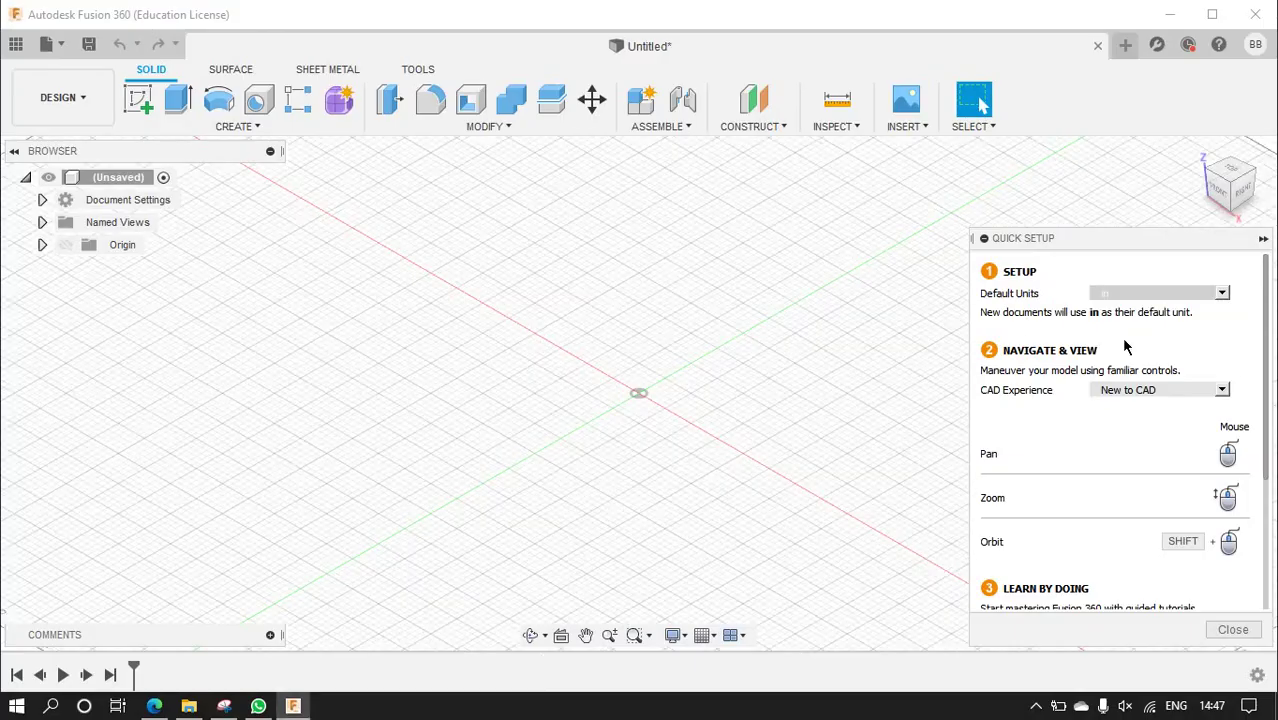
{"action": "left_click", "coordinate": [1261, 241]}
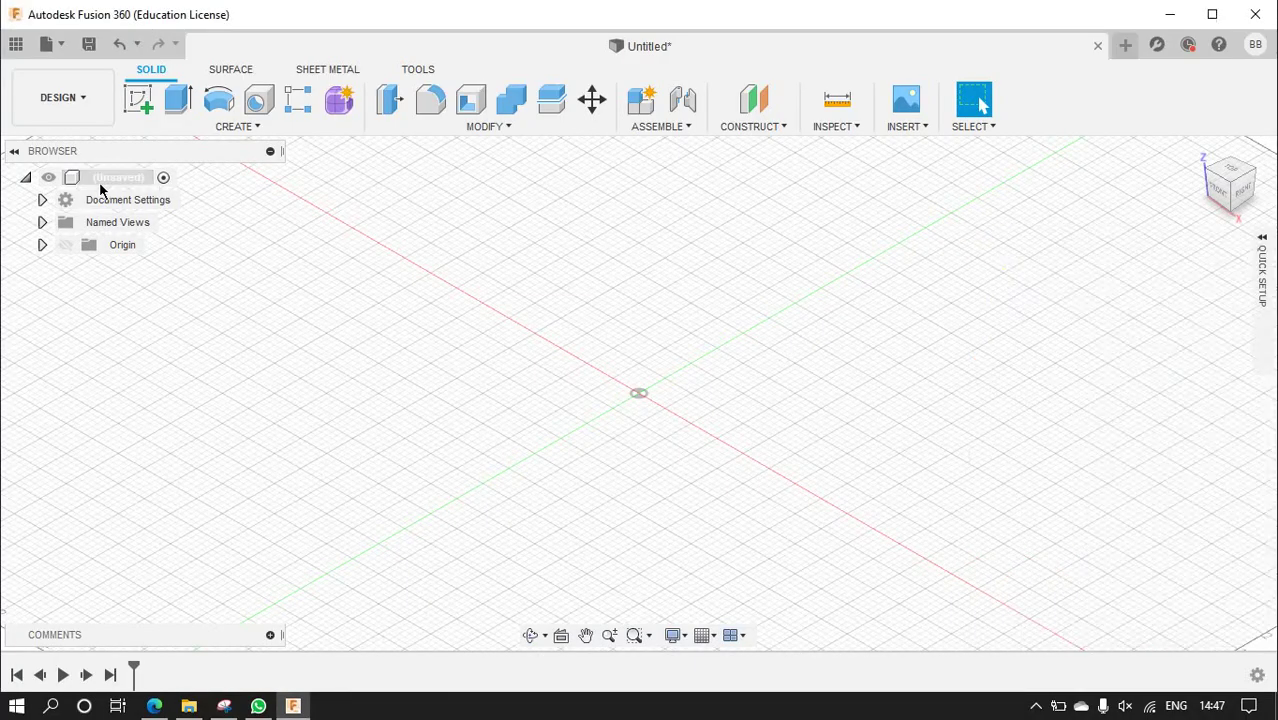
- Verify Document Settings units remain Inch, then start a new sketch
{"action": "left_click", "coordinate": [41, 200]}
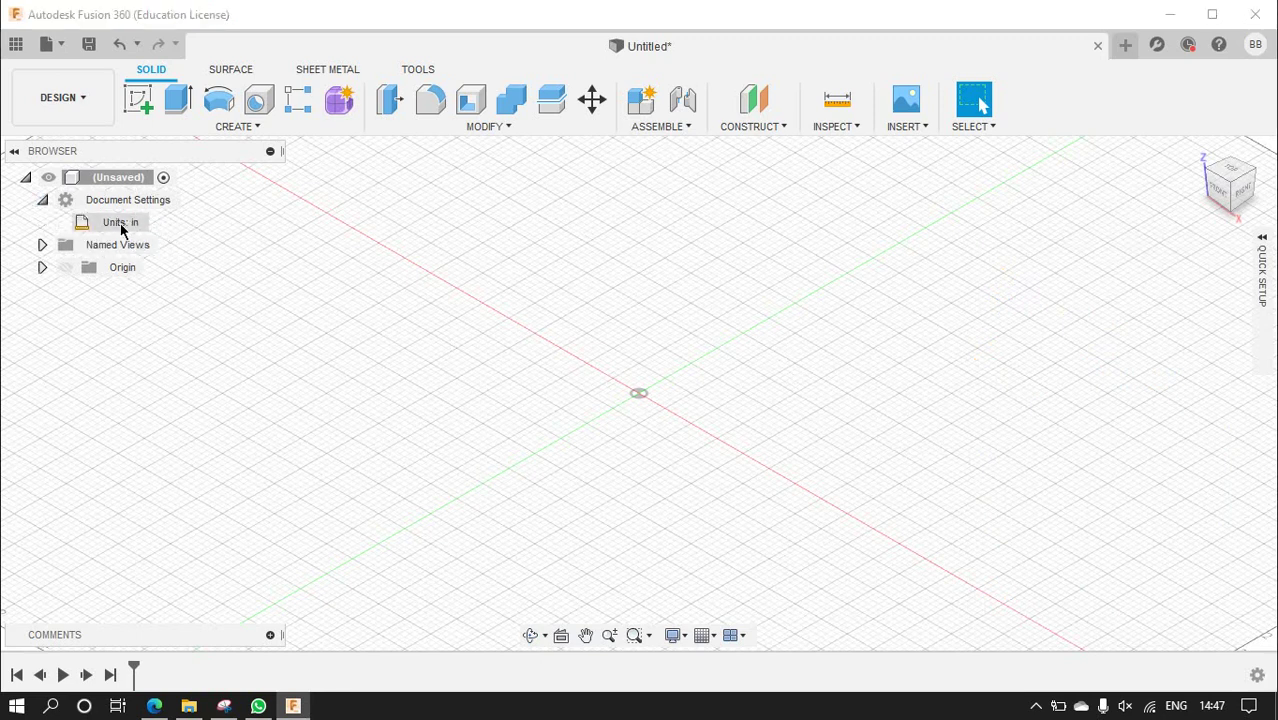
{"action": "left_click", "coordinate": [159, 224]}
{"action": "left_click", "coordinate": [1182, 278]}
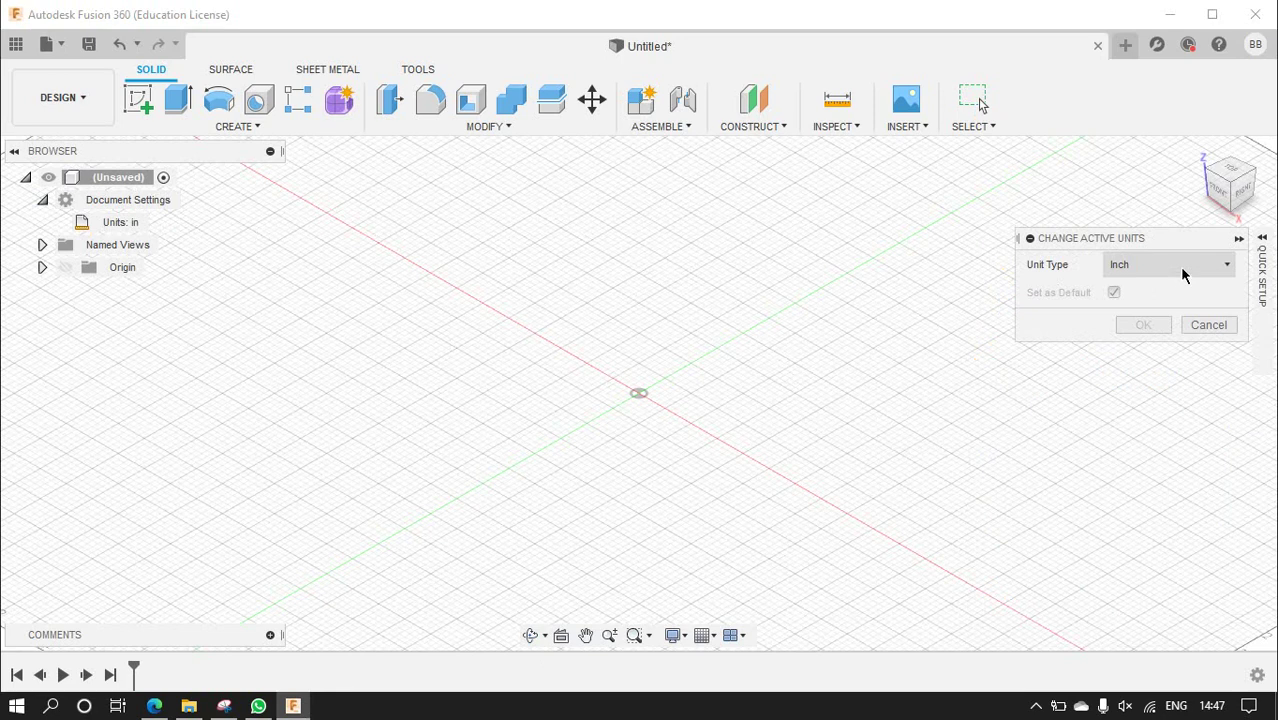
{"action": "left_click", "coordinate": [1183, 278]}
{"action": "left_click", "coordinate": [1220, 326]}
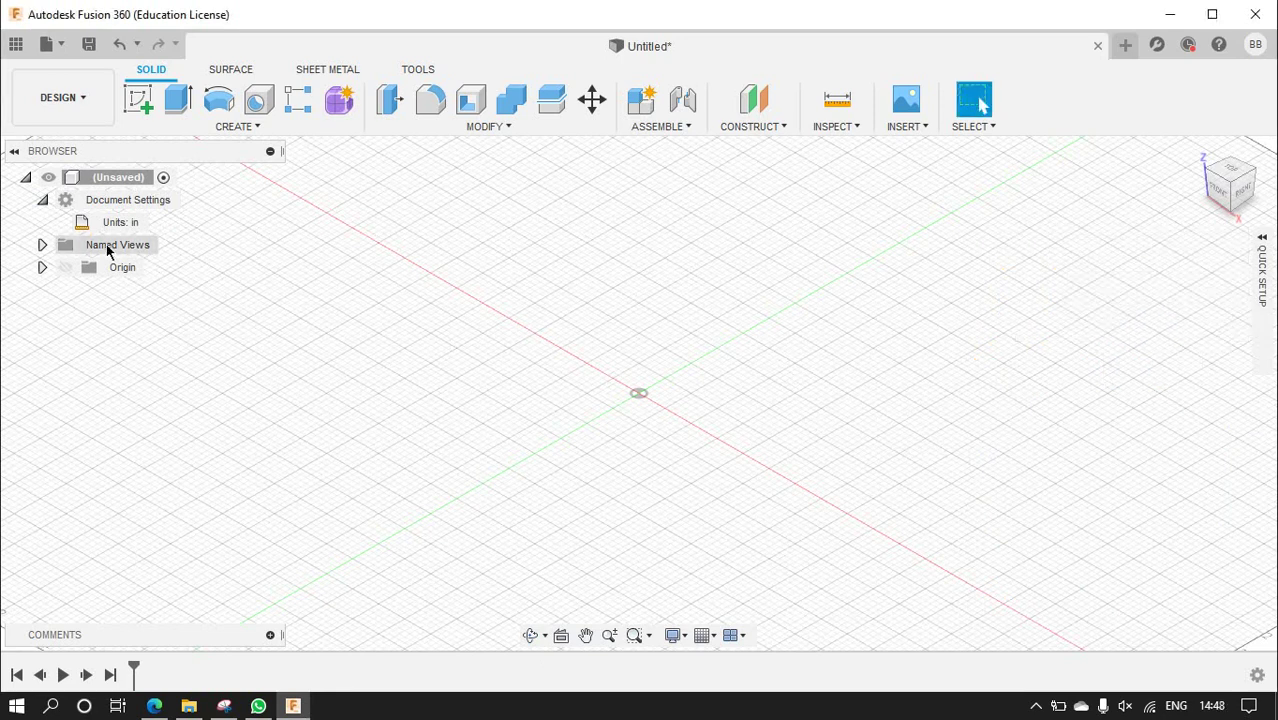
{"action": "left_click", "coordinate": [141, 100]}
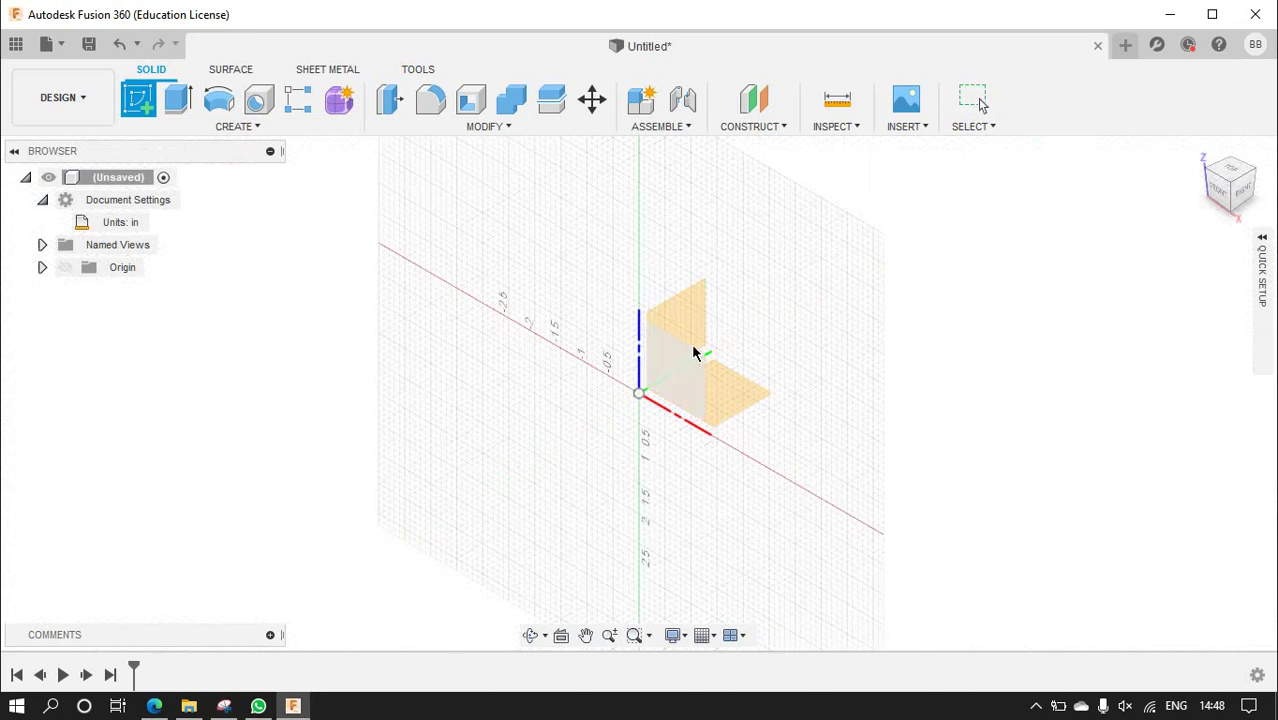
- Place the sketch on an origin plane and view it straight on from the RIGHT
{"action": "left_click", "coordinate": [684, 322]}
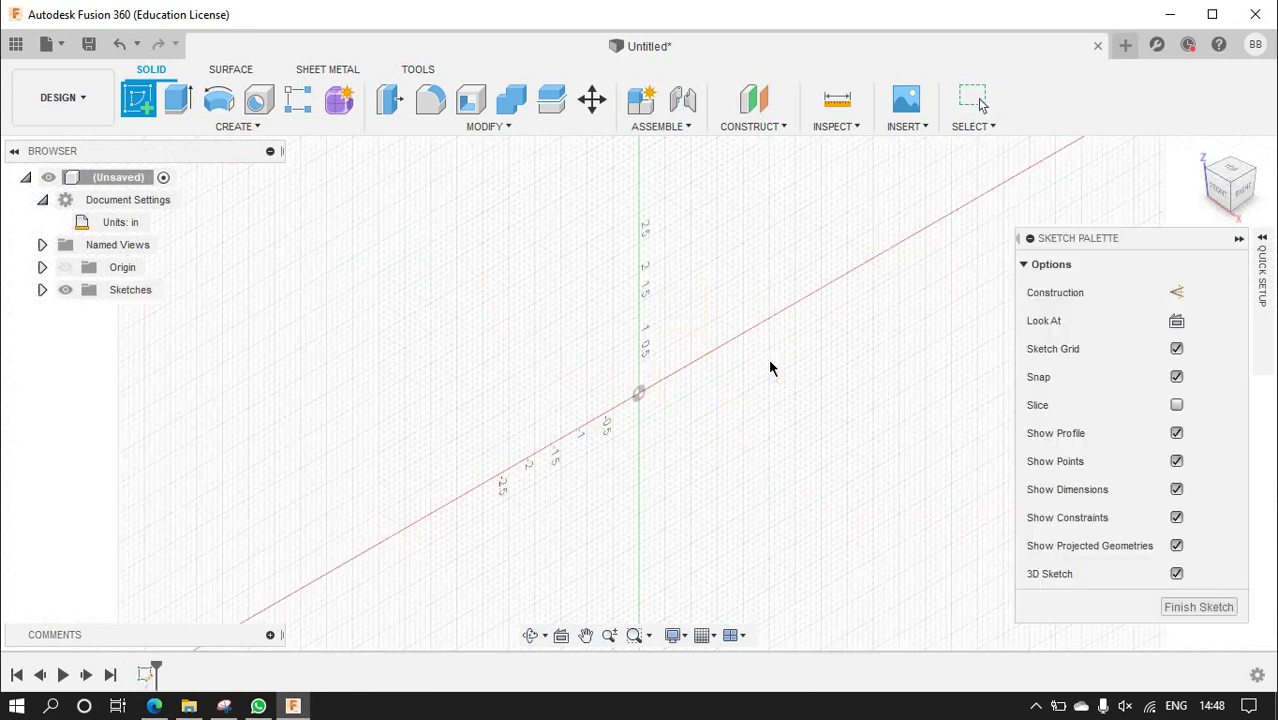
{"action": "left_click", "coordinate": [1240, 238]}
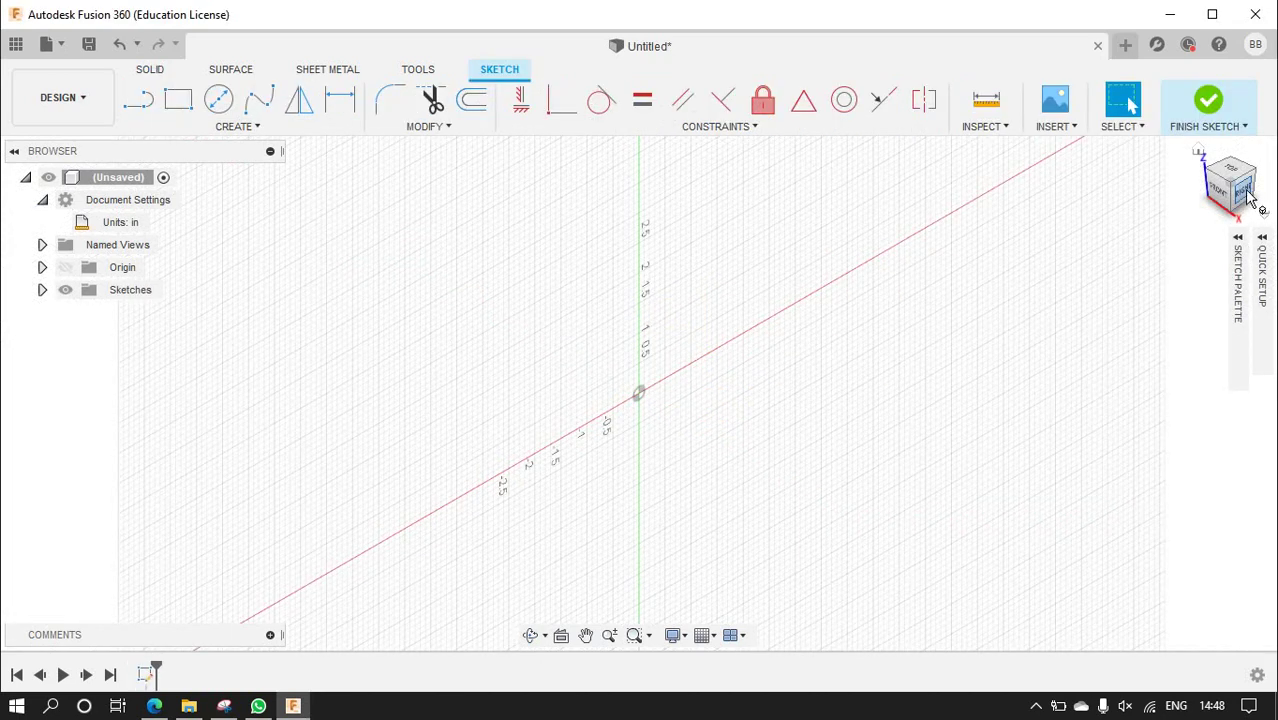
{"action": "left_click", "coordinate": [1245, 192]}
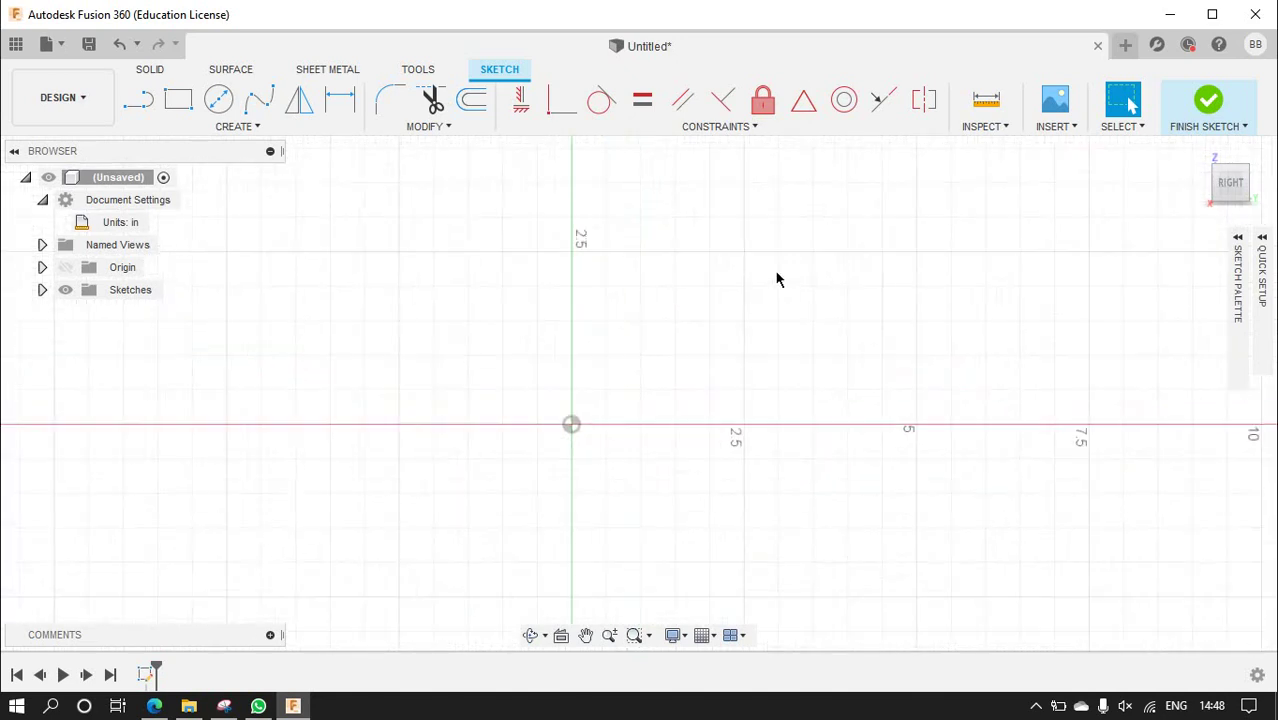
{"action": "scroll", "coordinate": [740, 285], "scroll_direction": "down", "scroll_amount": 5}
{"action": "scroll", "coordinate": [739, 200], "scroll_direction": "up", "scroll_amount": 3}
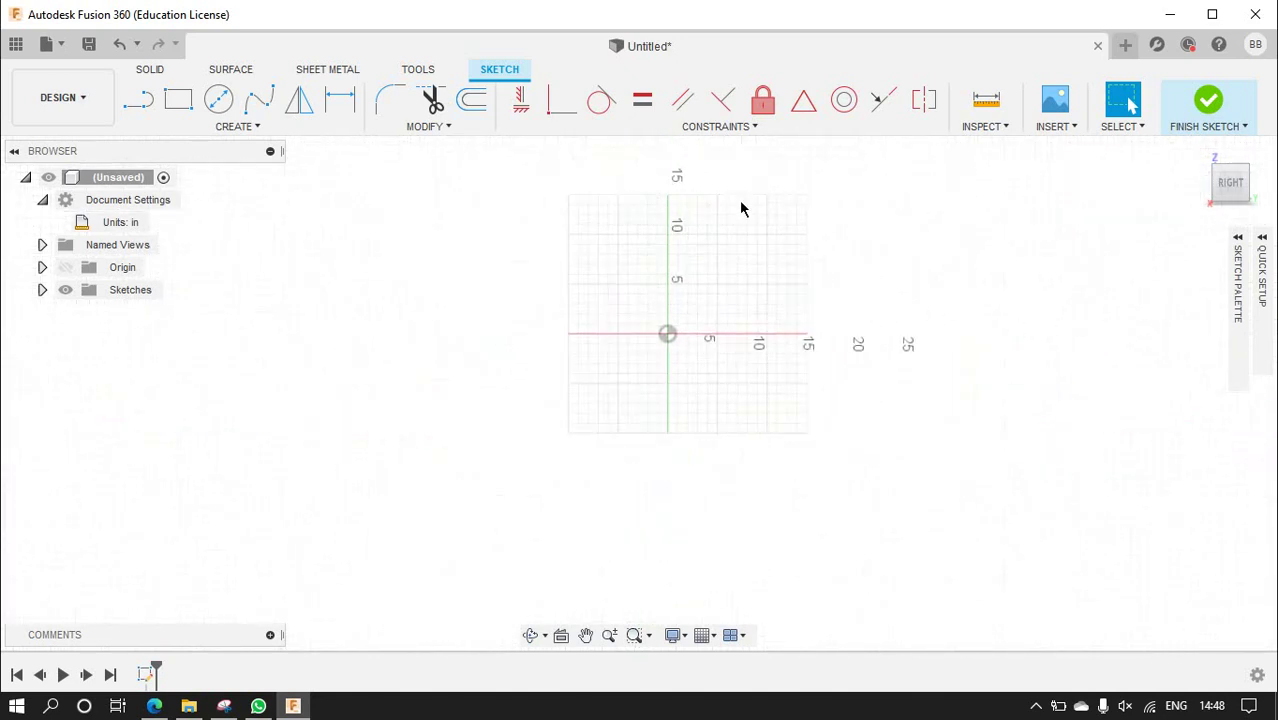
{"action": "scroll", "coordinate": [758, 286], "scroll_direction": "up", "scroll_amount": 2}
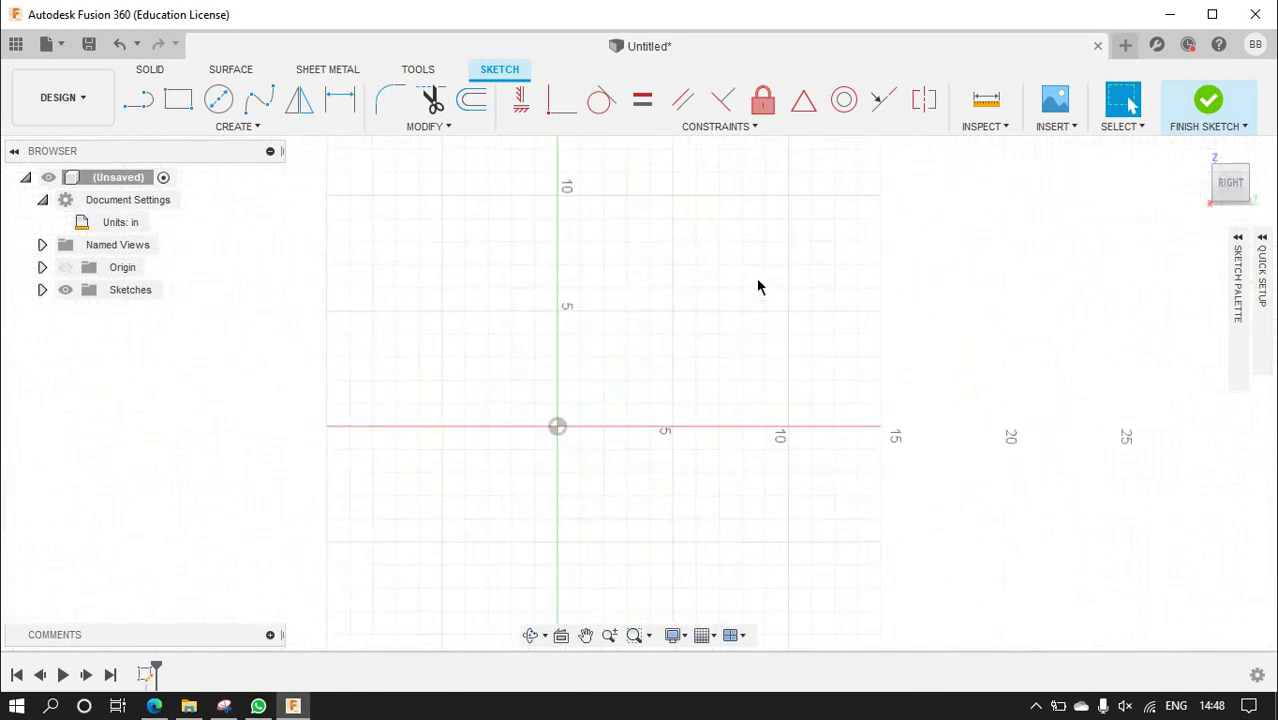
- Draw a four-line trough profile starting on the vertical axis near 10: flat top, slanted sides, flat bottom
{"action": "left_click", "coordinate": [138, 99]}
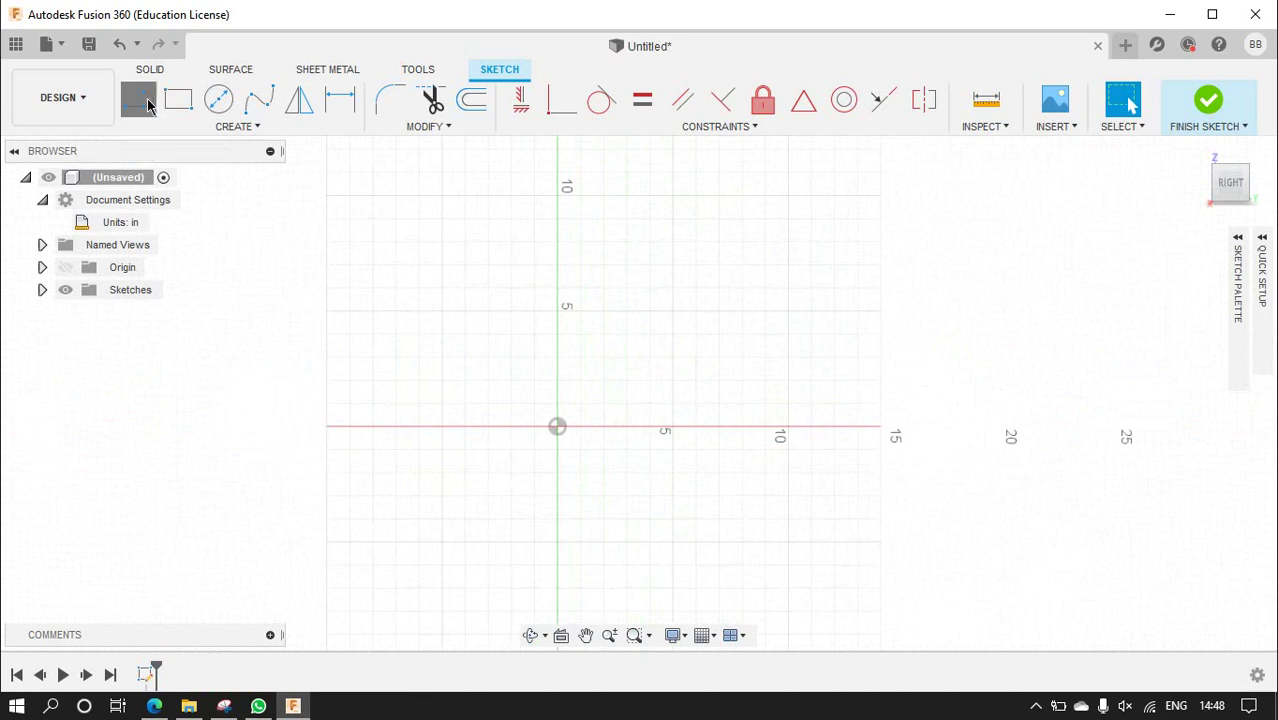
{"action": "left_click", "coordinate": [557, 195]}
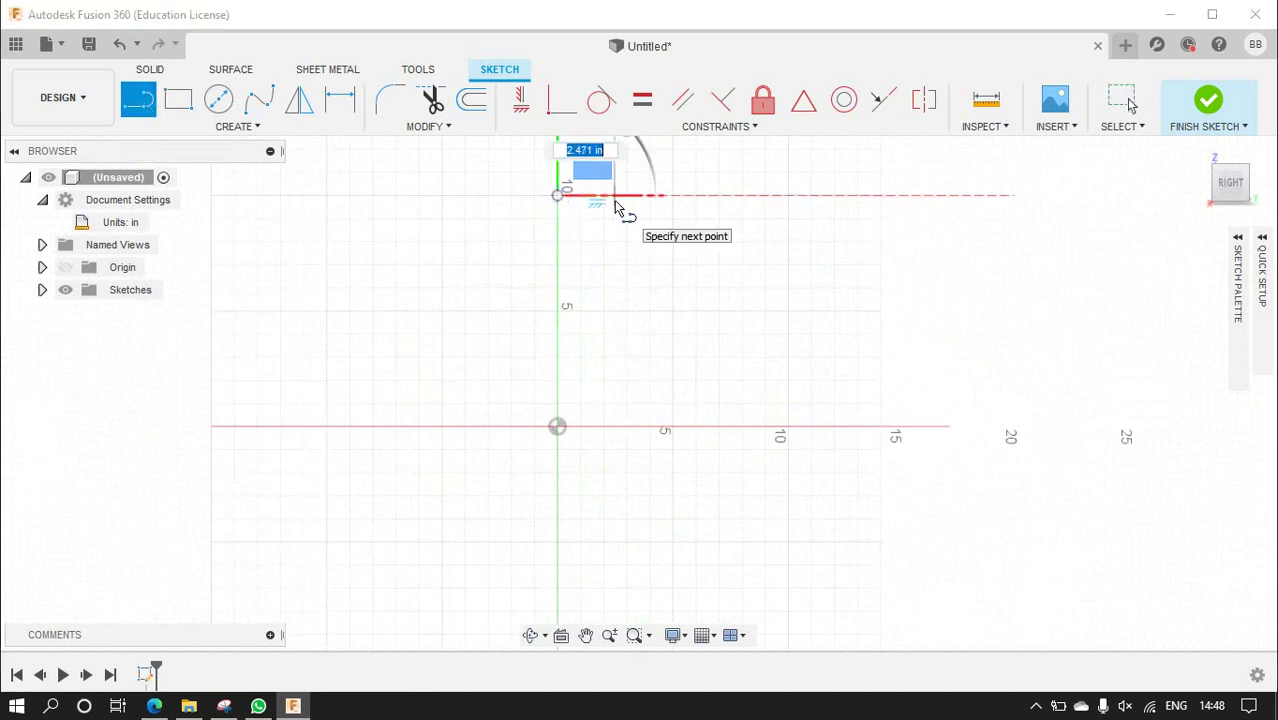
{"action": "left_click", "coordinate": [614, 197]}
{"action": "left_click", "coordinate": [650, 241]}
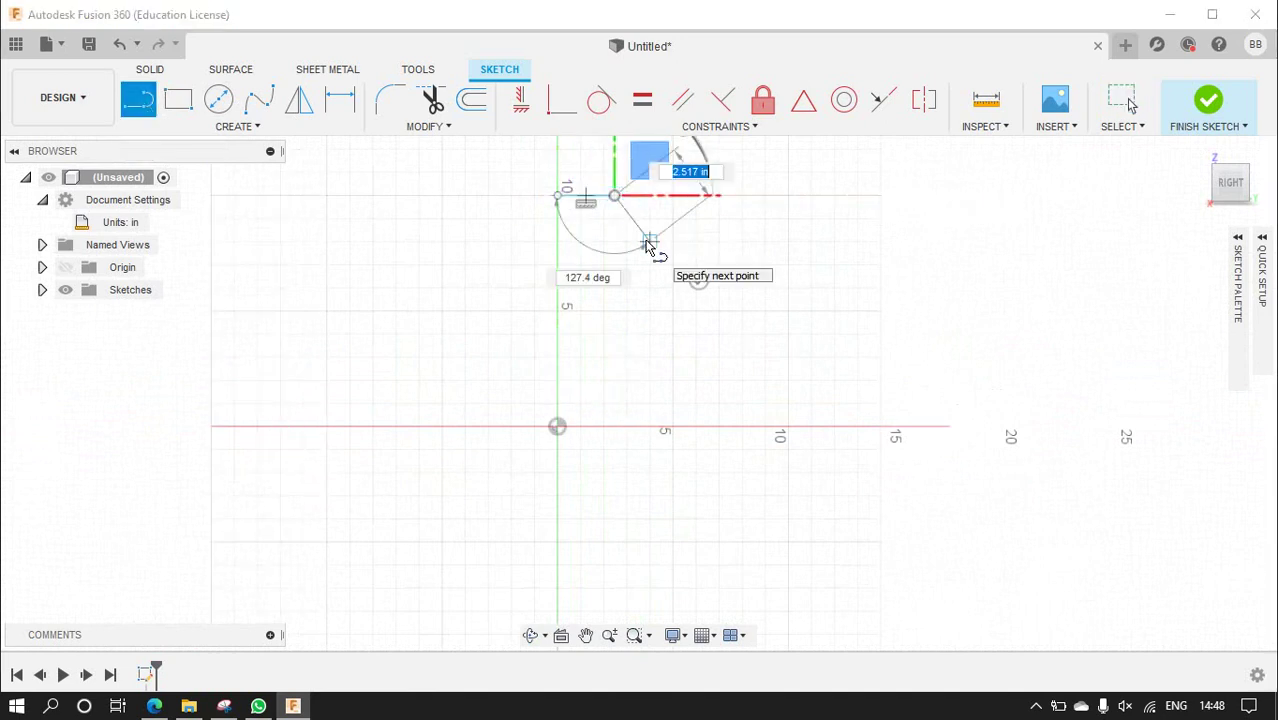
{"action": "left_click", "coordinate": [788, 241]}
{"action": "left_click", "coordinate": [848, 195]}
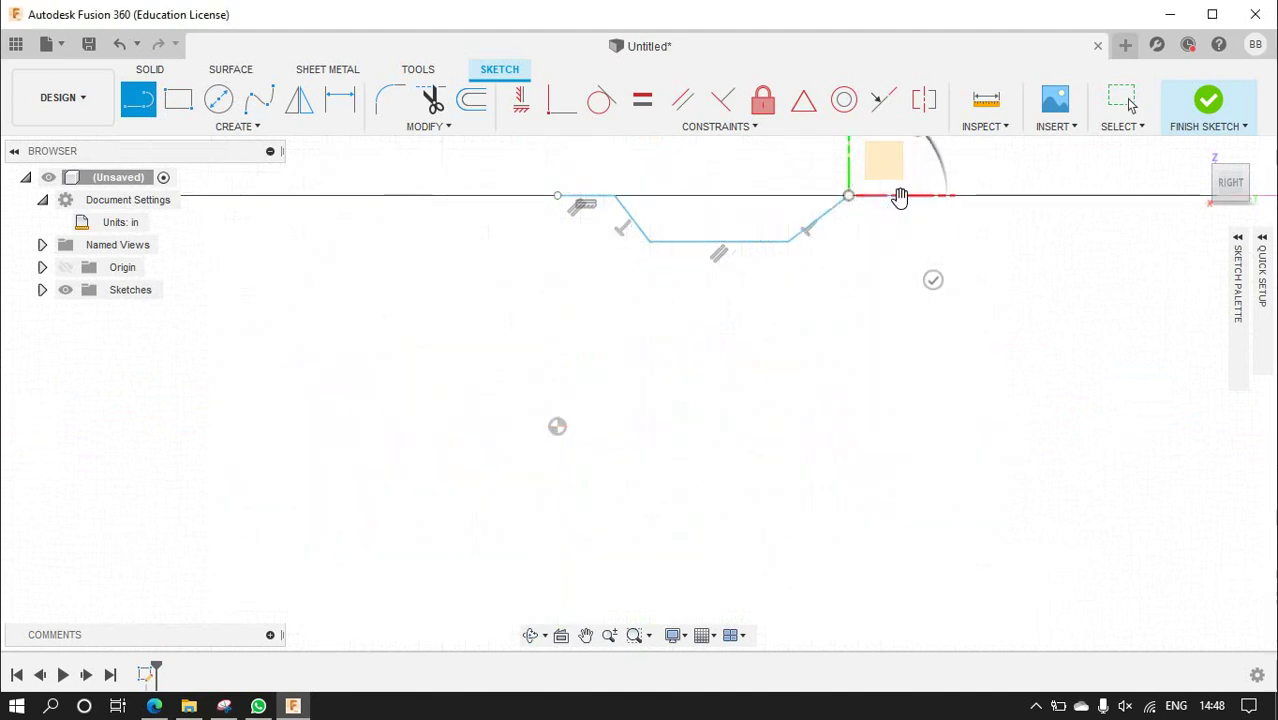
{"action": "scroll", "coordinate": [900, 197], "scroll_direction": "up", "scroll_amount": 3}
{"action": "scroll", "coordinate": [823, 172], "scroll_direction": "down", "scroll_amount": 3}
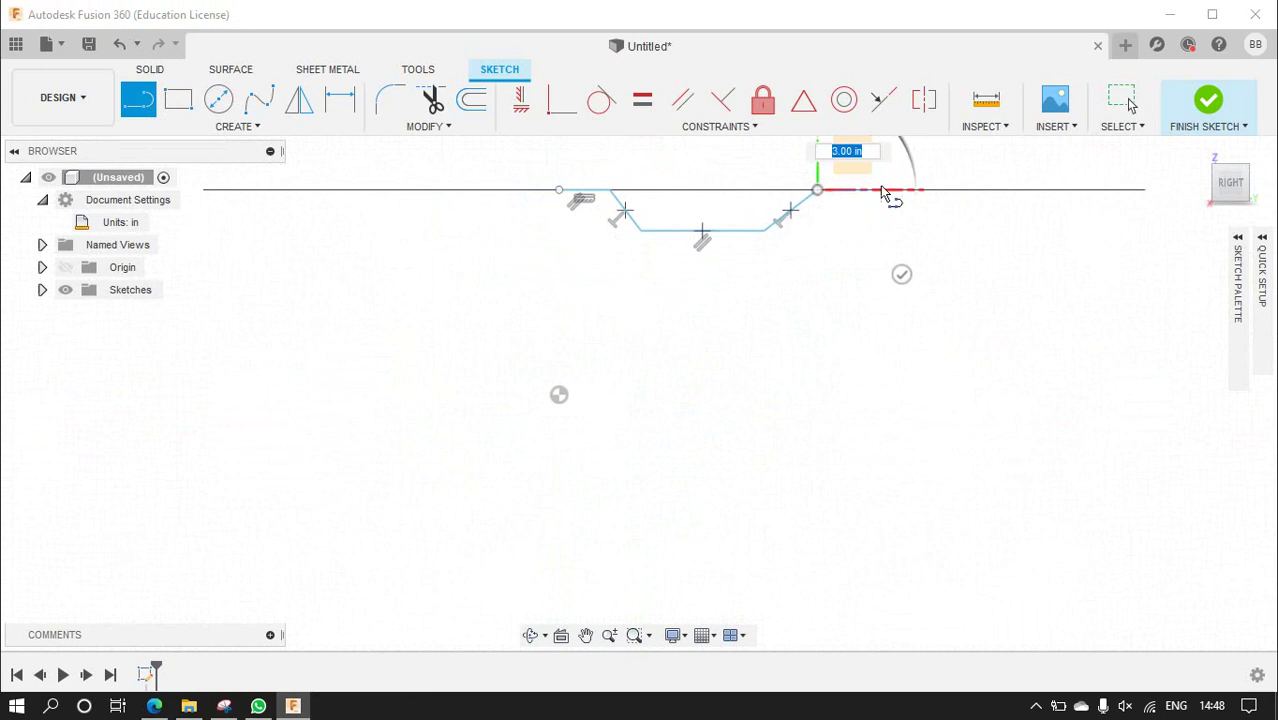
{"action": "scroll", "coordinate": [860, 200], "scroll_direction": "up", "scroll_amount": 5}
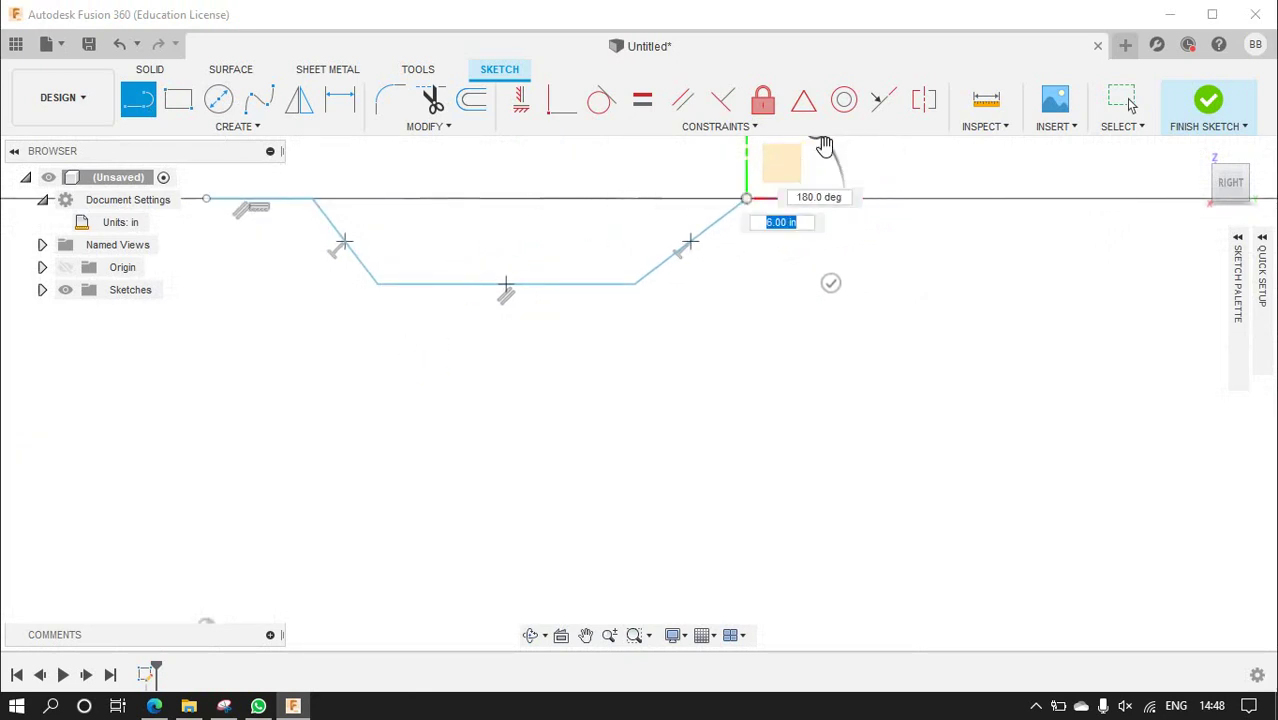
{"action": "left_click", "coordinate": [142, 105]}
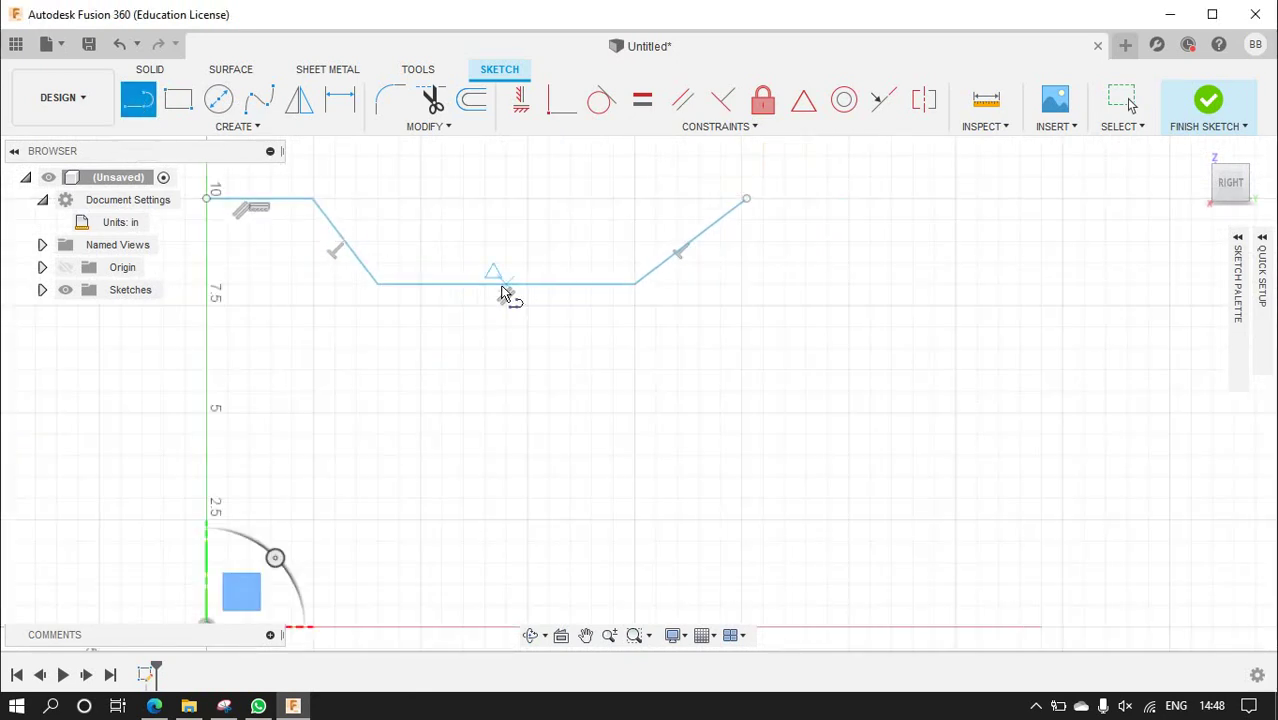
{"action": "scroll", "coordinate": [513, 293], "scroll_direction": "down", "scroll_amount": 3}
{"action": "scroll", "coordinate": [343, 268], "scroll_direction": "up", "scroll_amount": 1}
{"action": "scroll", "coordinate": [343, 268], "scroll_direction": "up", "scroll_amount": 2}
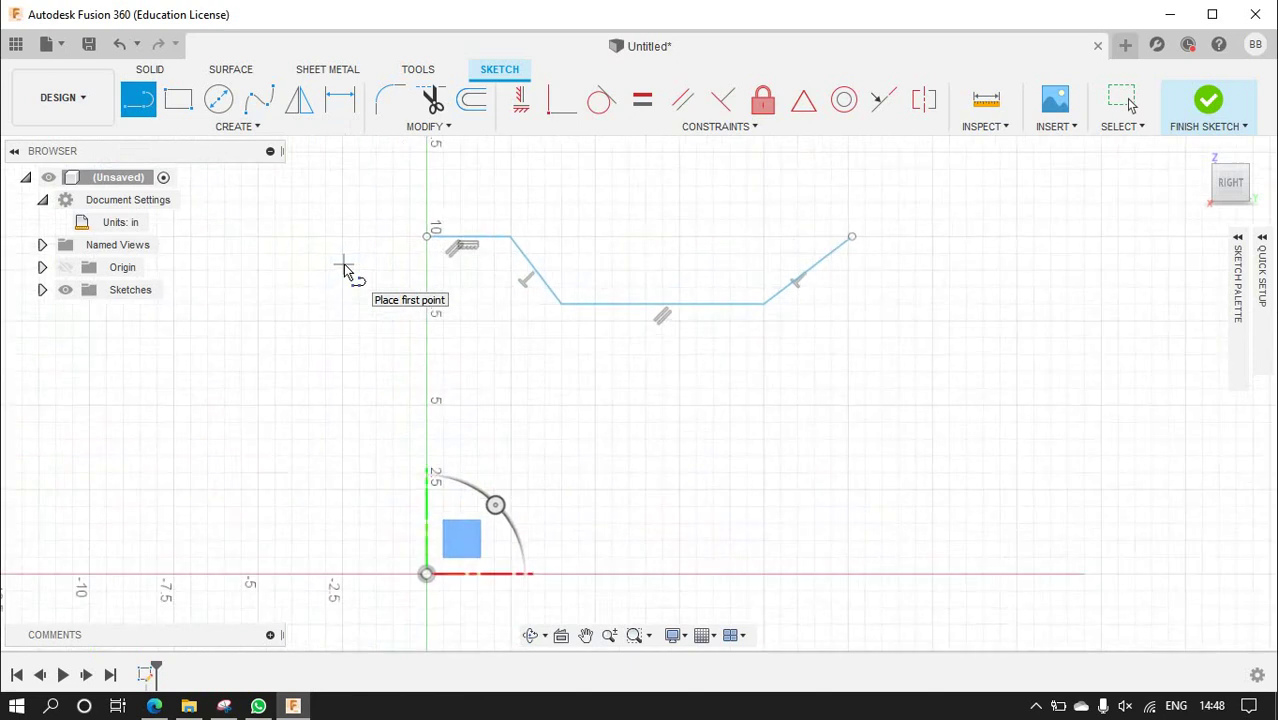
- Dimension the top-left horizontal line, accepting its 2.471 length
{"action": "left_click", "coordinate": [341, 101]}
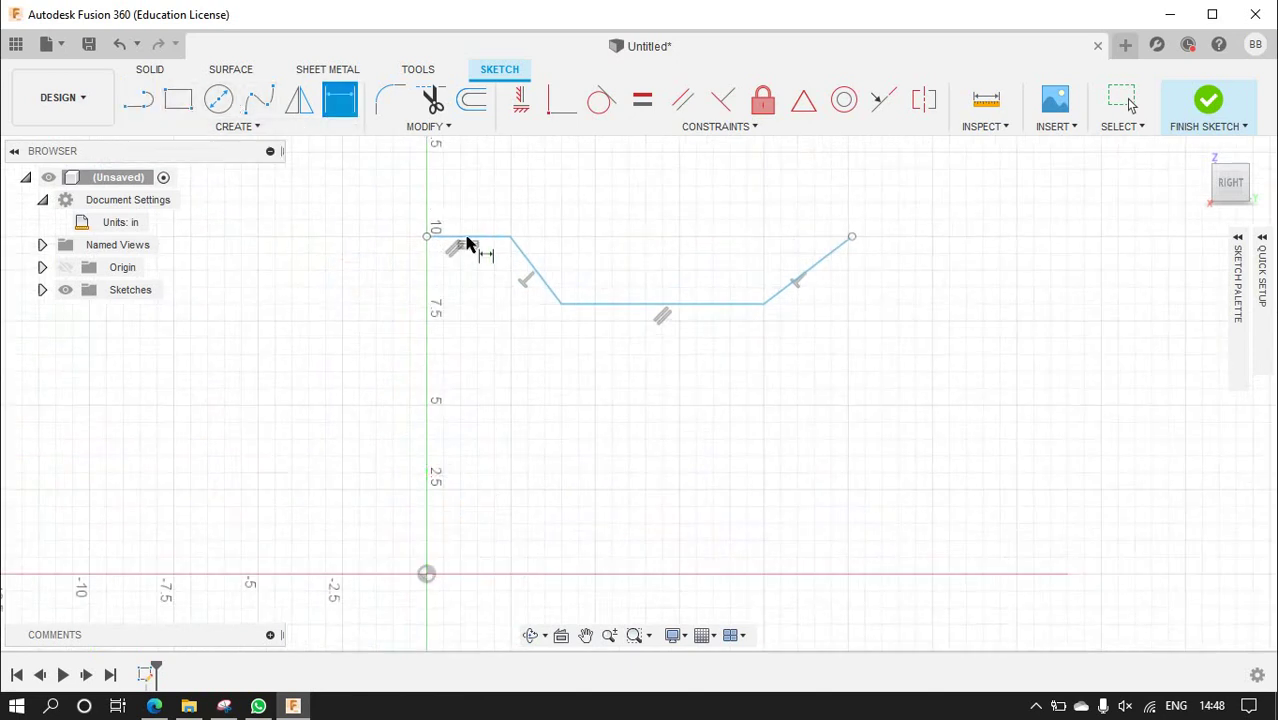
{"action": "left_click", "coordinate": [465, 238]}
{"action": "left_click", "coordinate": [471, 203]}
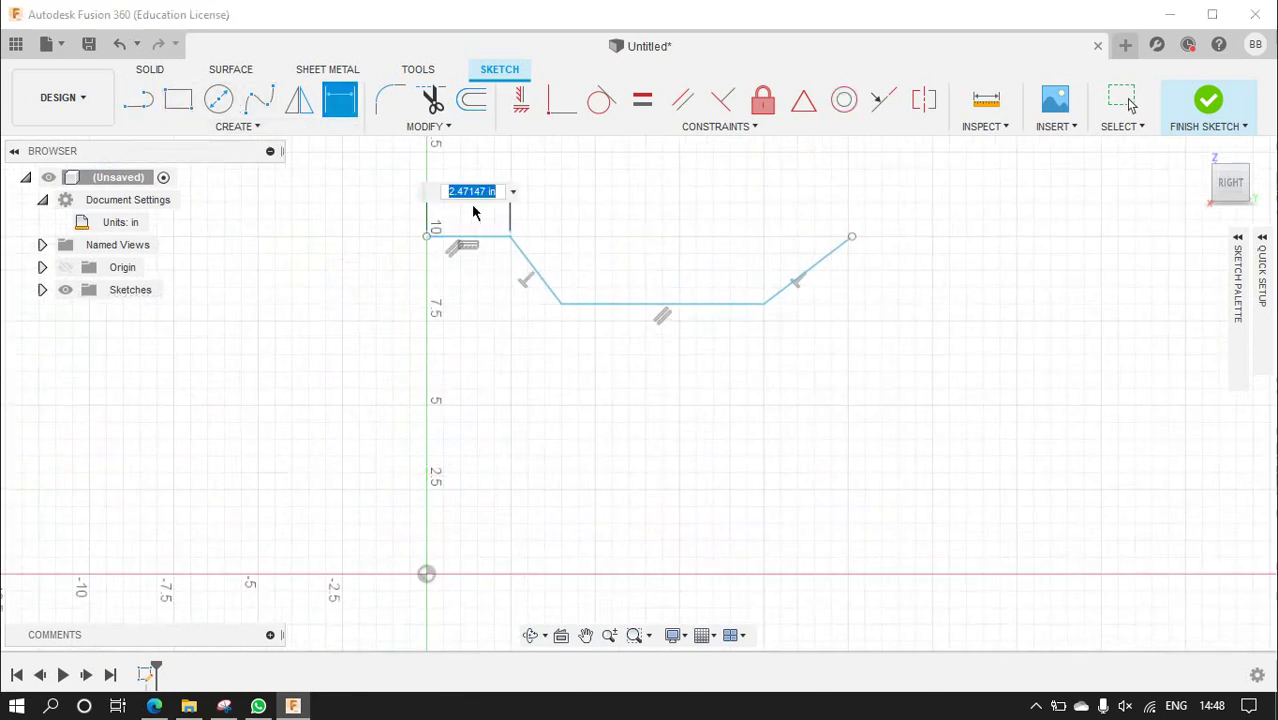
{"action": "left_click", "coordinate": [138, 99]}
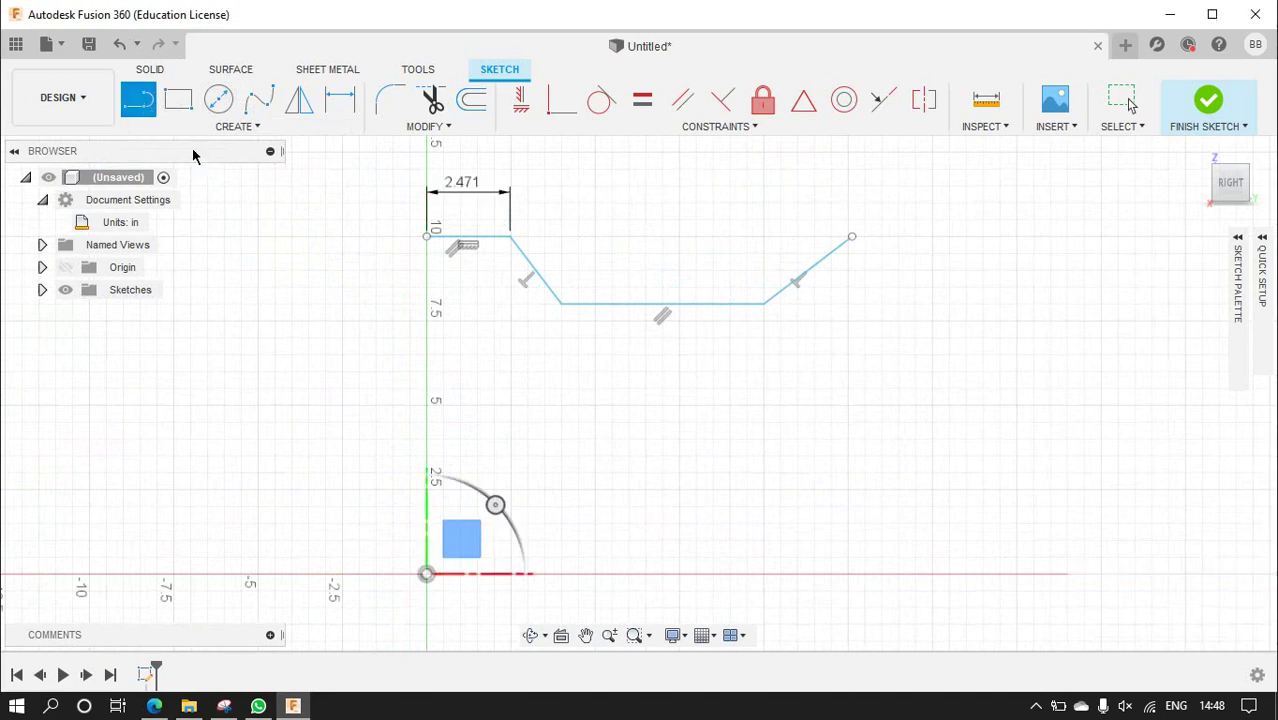
- Add a short horizontal ledge at the right end and dimension it at 2.383
{"action": "left_click", "coordinate": [851, 237]}
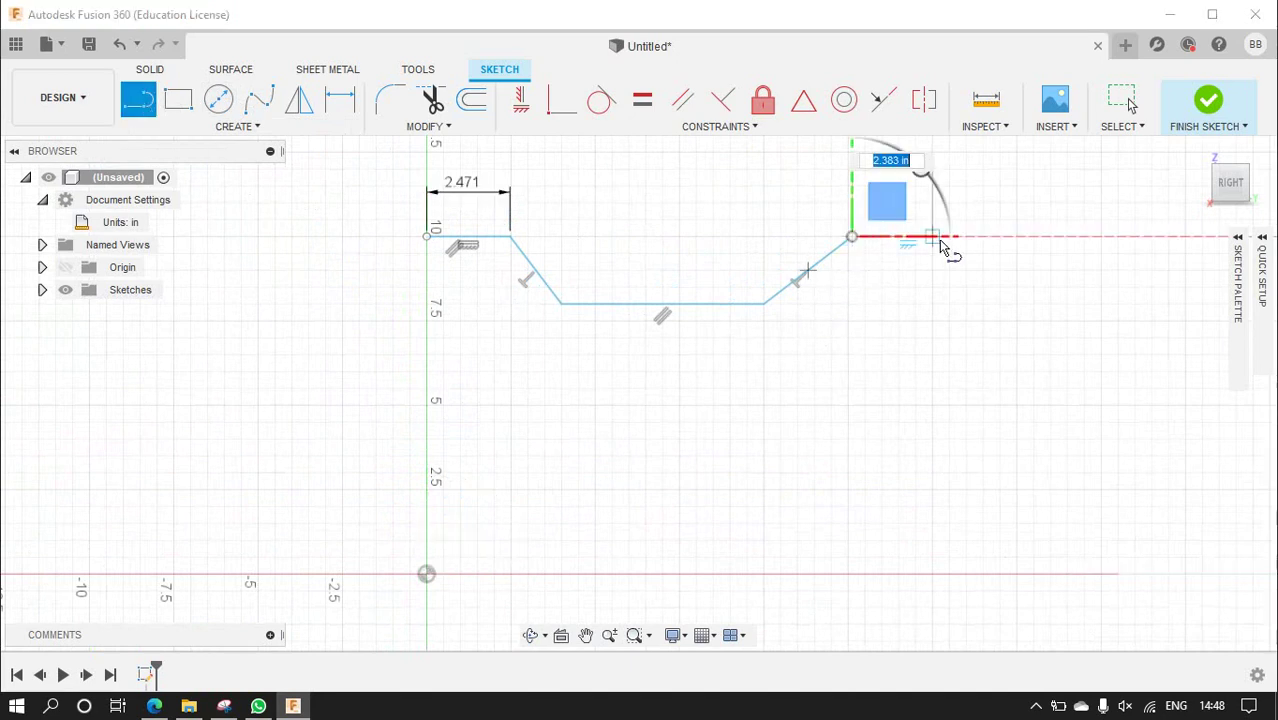
{"action": "left_click", "coordinate": [932, 237]}
{"action": "left_click", "coordinate": [138, 99]}
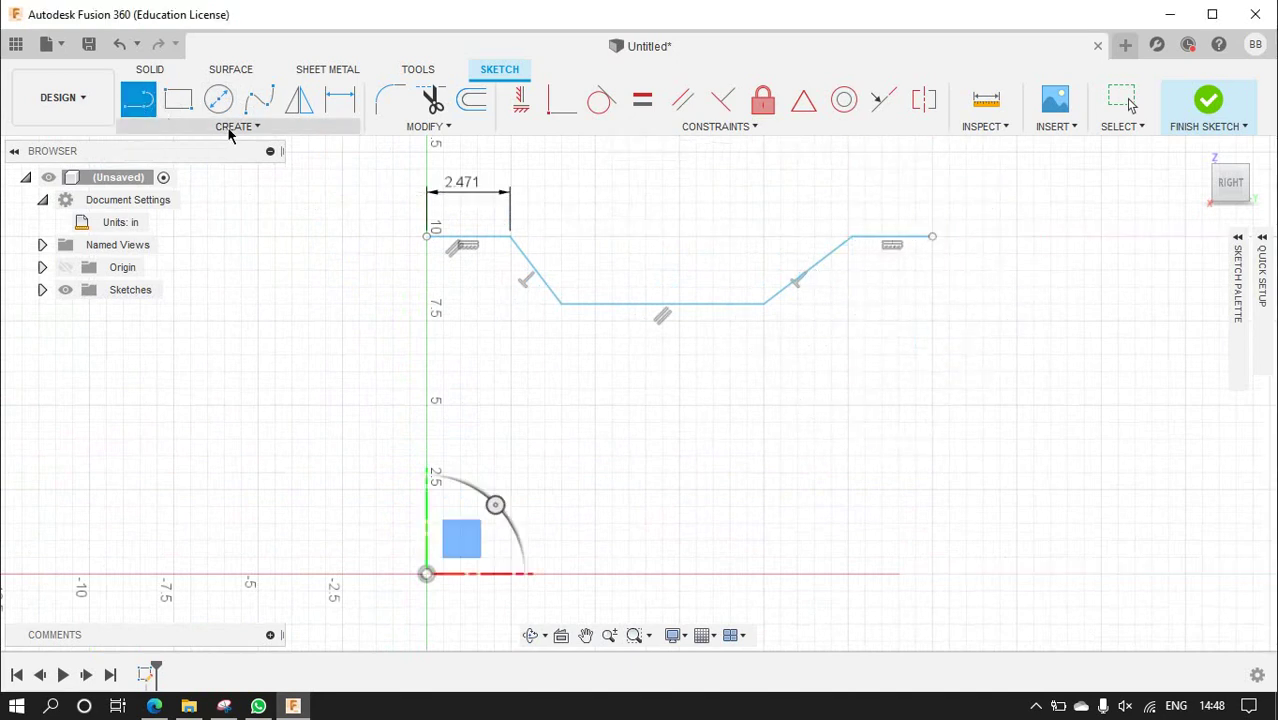
{"action": "left_click", "coordinate": [345, 101]}
{"action": "left_click", "coordinate": [882, 238]}
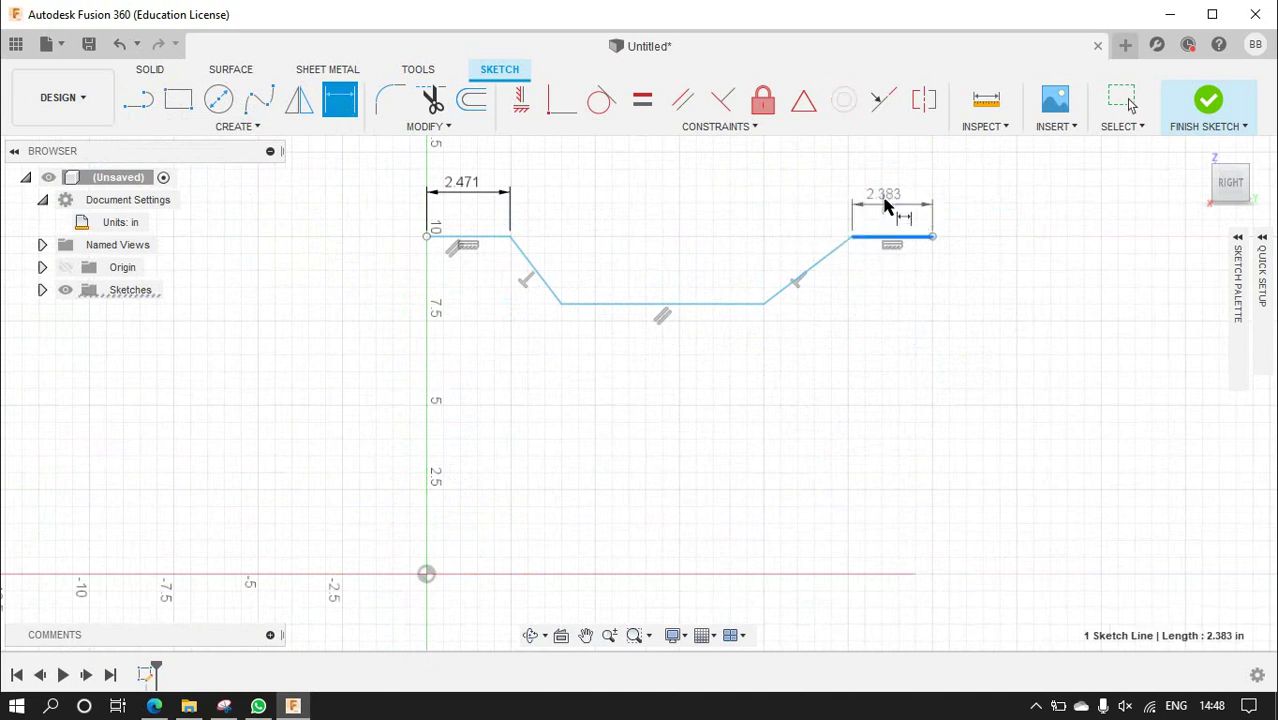
{"action": "left_click", "coordinate": [897, 207]}
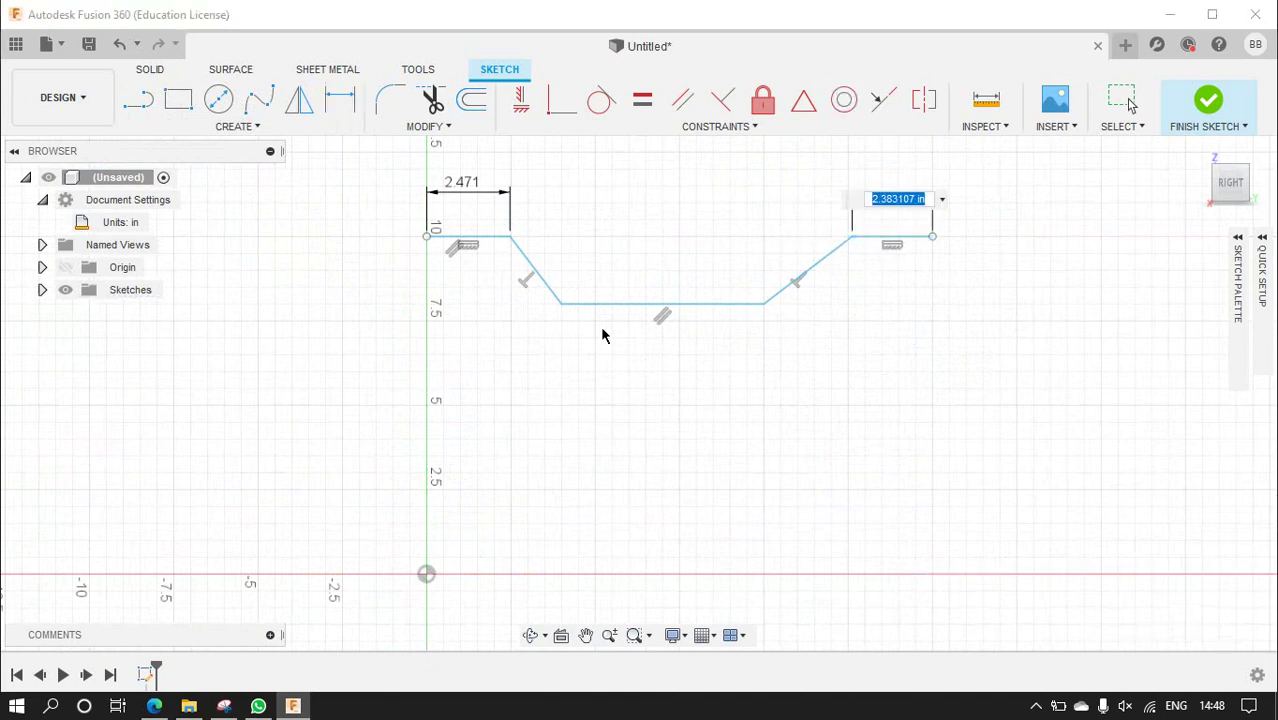
{"action": "key", "text": "Return"}
- Dimension the bottom line at 6.00 and the profile height at 10.00 above the origin
{"action": "left_click", "coordinate": [647, 303]}
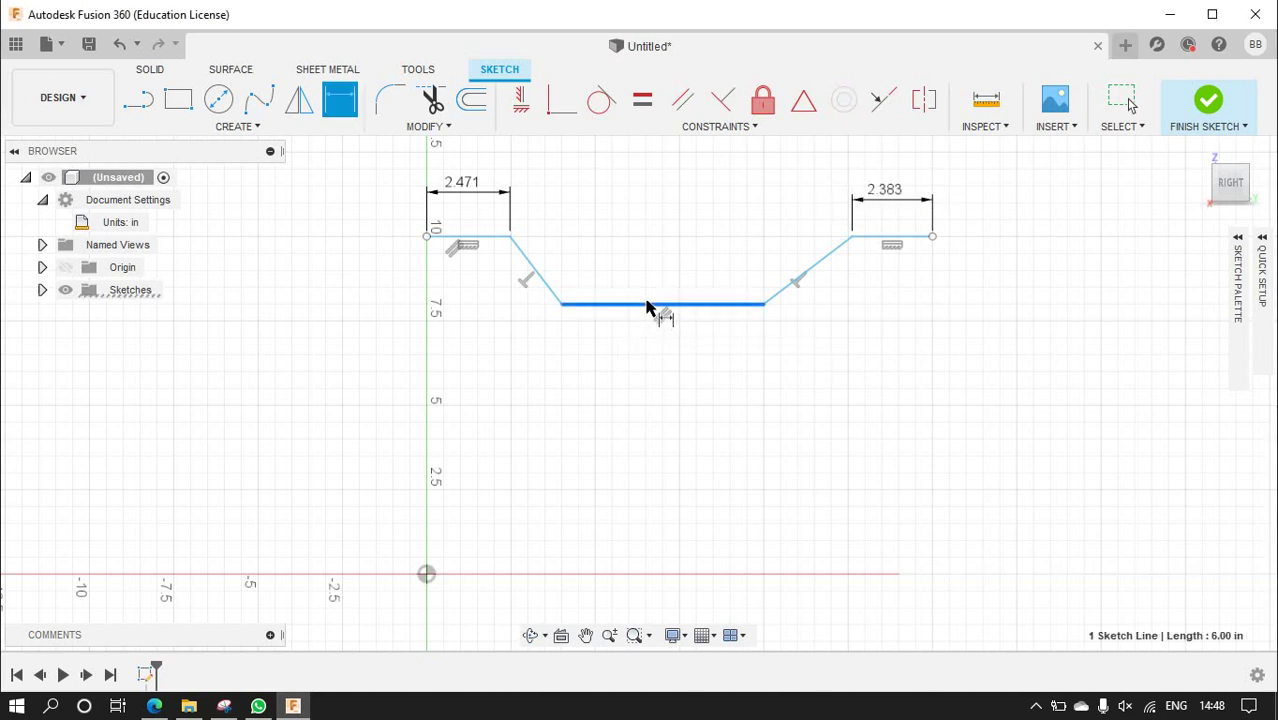
{"action": "left_click", "coordinate": [638, 371]}
{"action": "key", "text": "Return"}
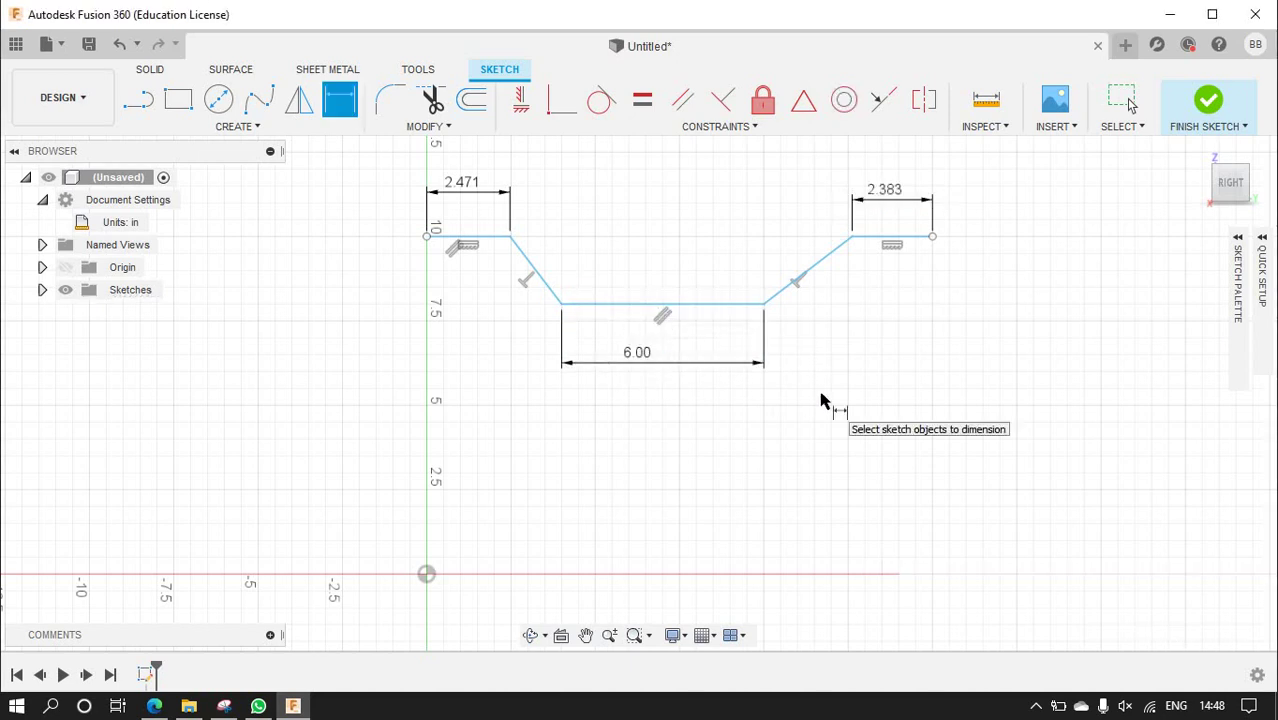
{"action": "left_click", "coordinate": [485, 238]}
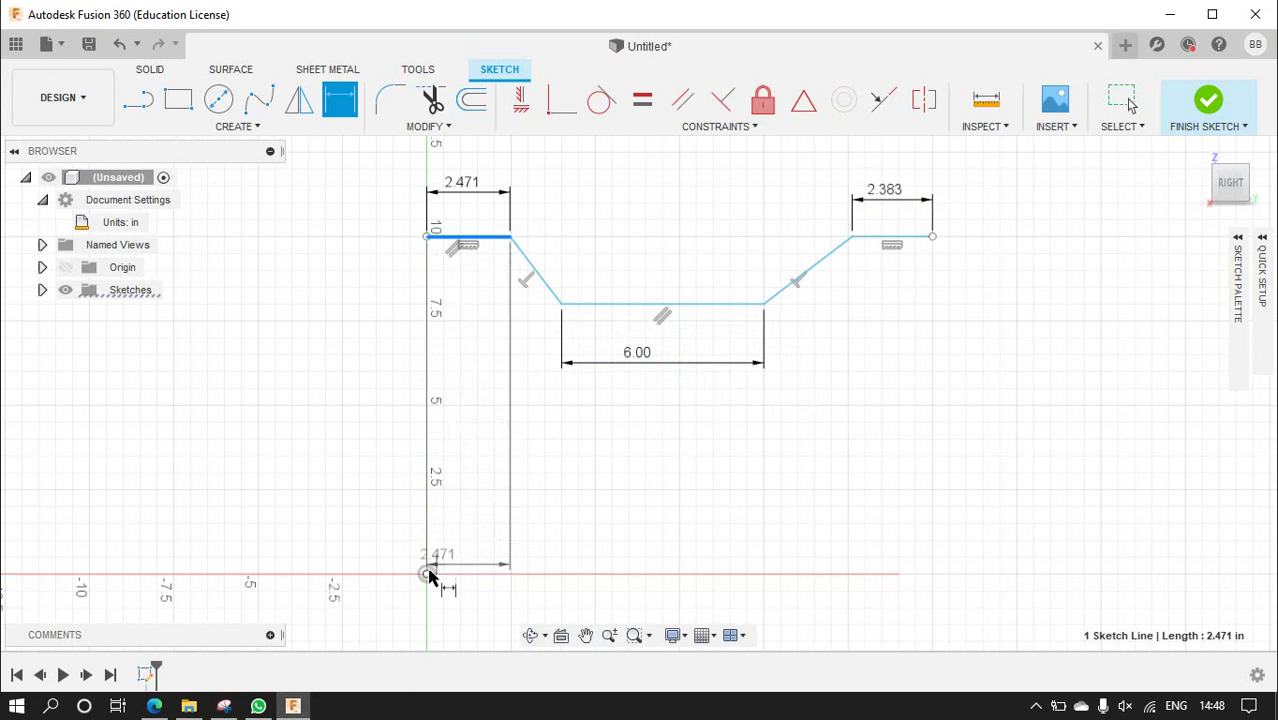
{"action": "left_click", "coordinate": [426, 573]}
{"action": "left_click", "coordinate": [384, 474]}
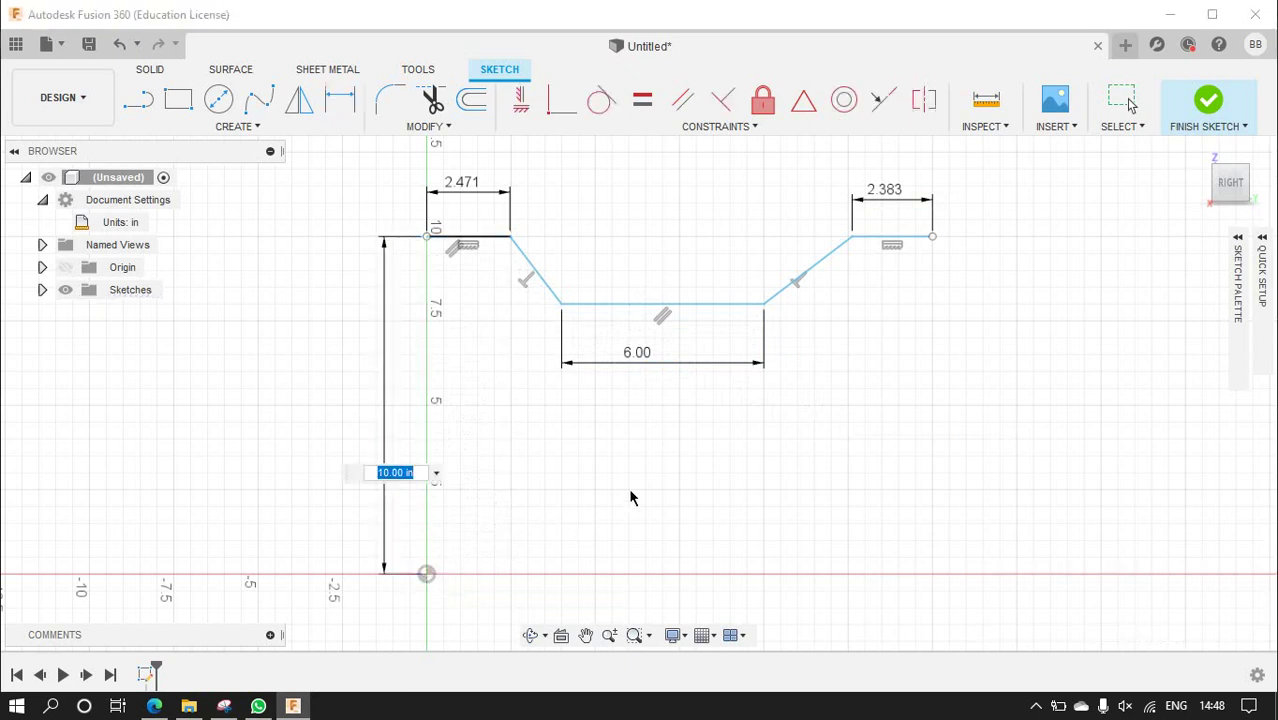
{"action": "key", "text": "Return"}
- Add 2.00 step-depth dimensions on the left and right sides
{"action": "left_click", "coordinate": [598, 304]}
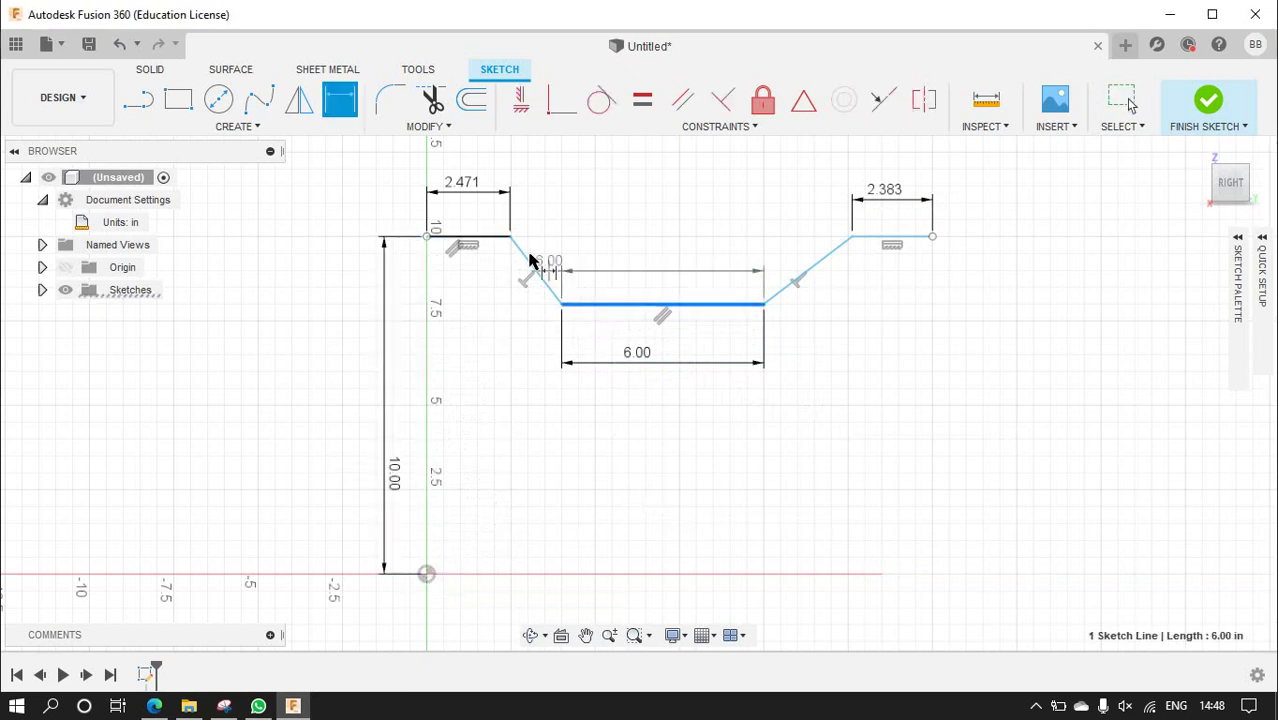
{"action": "left_click", "coordinate": [492, 238]}
{"action": "left_click", "coordinate": [658, 270]}
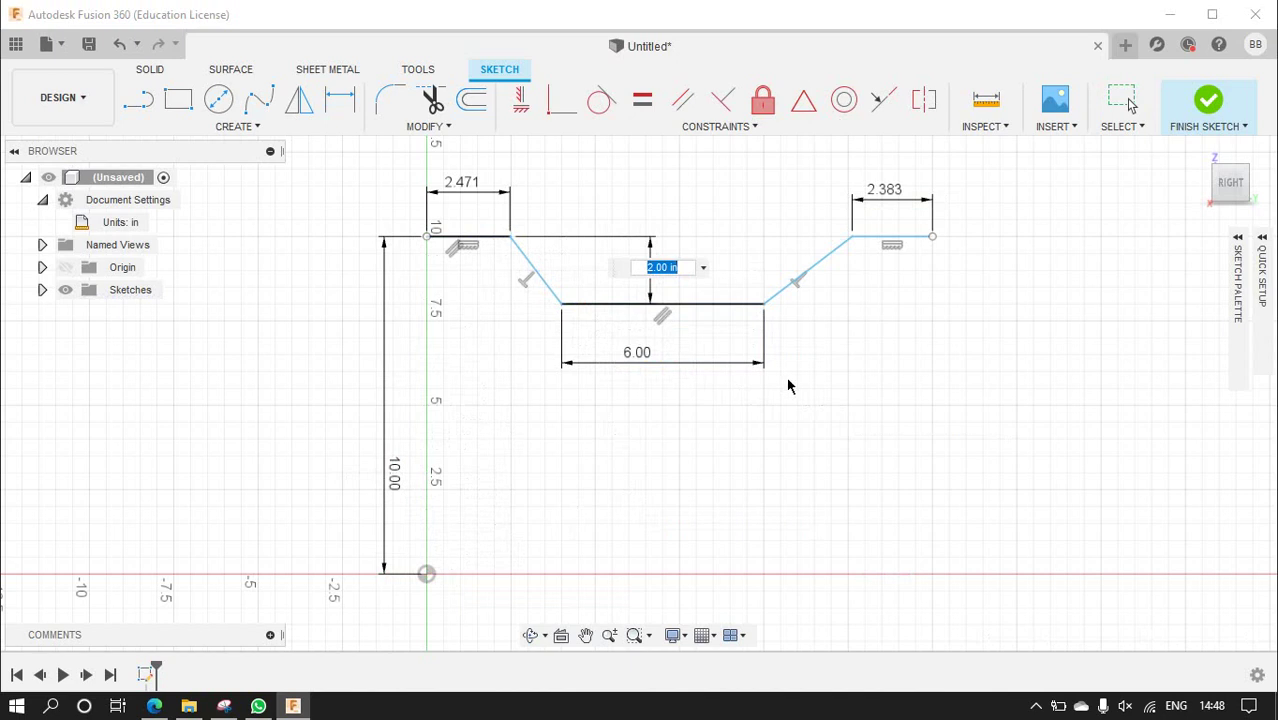
{"action": "key", "text": "Return"}
{"action": "left_click", "coordinate": [750, 305]}
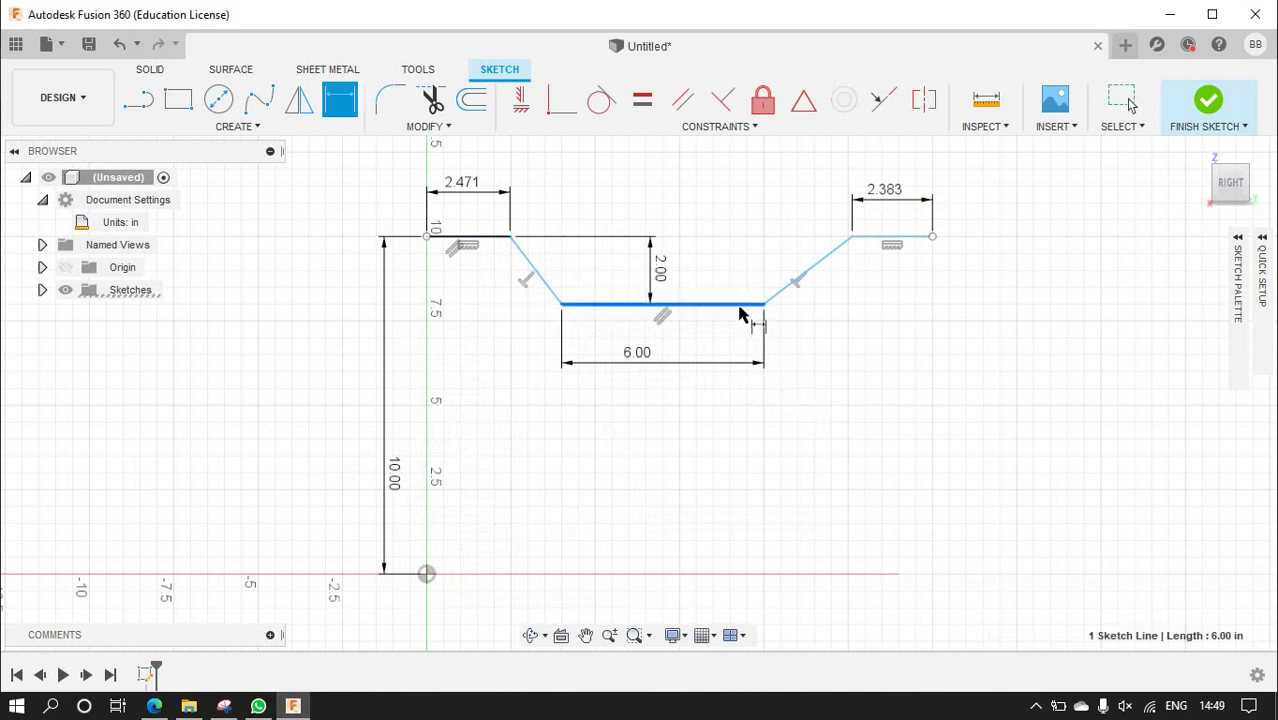
{"action": "left_click", "coordinate": [877, 240]}
{"action": "left_click", "coordinate": [1024, 276]}
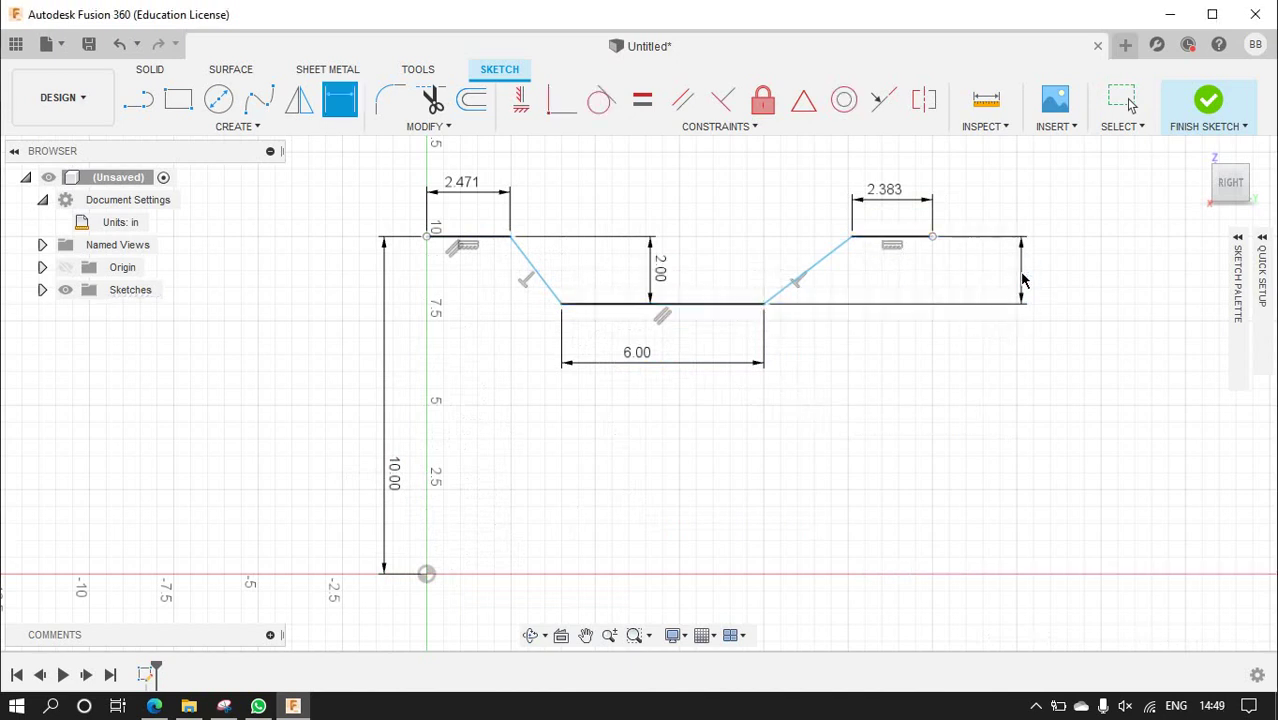
{"action": "key", "text": "Return"}
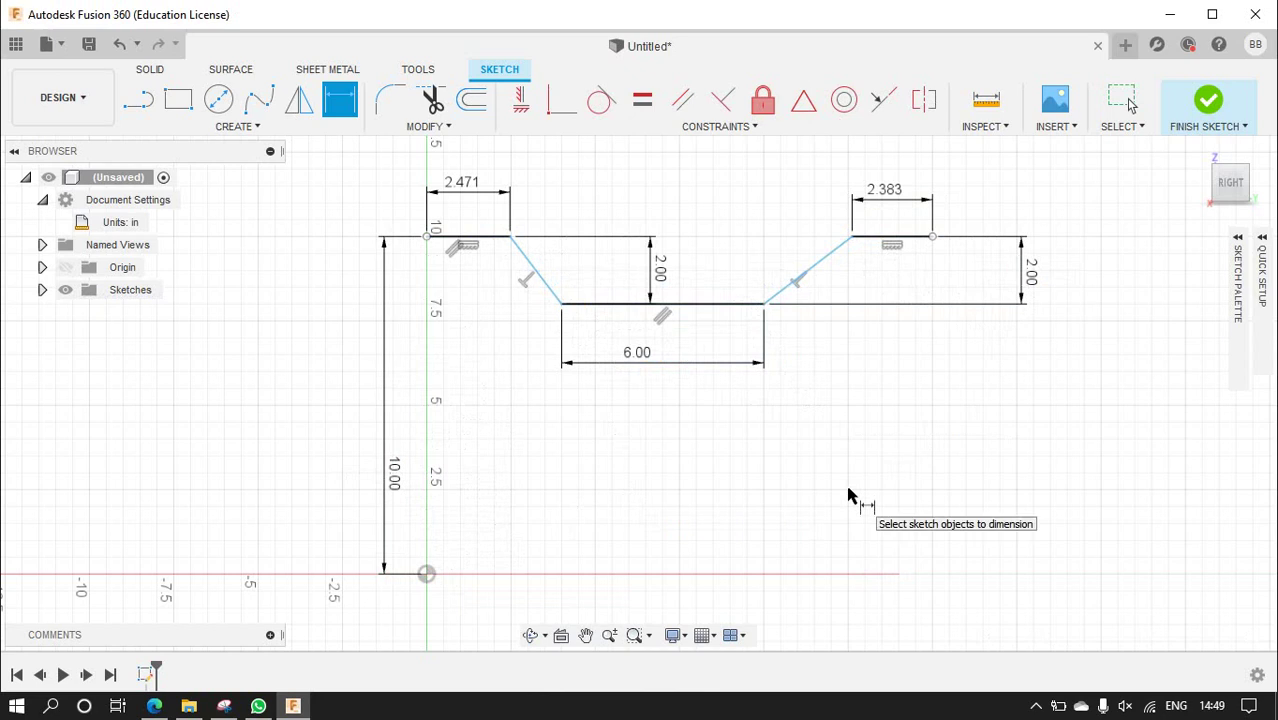
- Change both top ledge widths to 2.00 and the bottom width to 10.00
{"action": "double_click", "coordinate": [476, 190]}
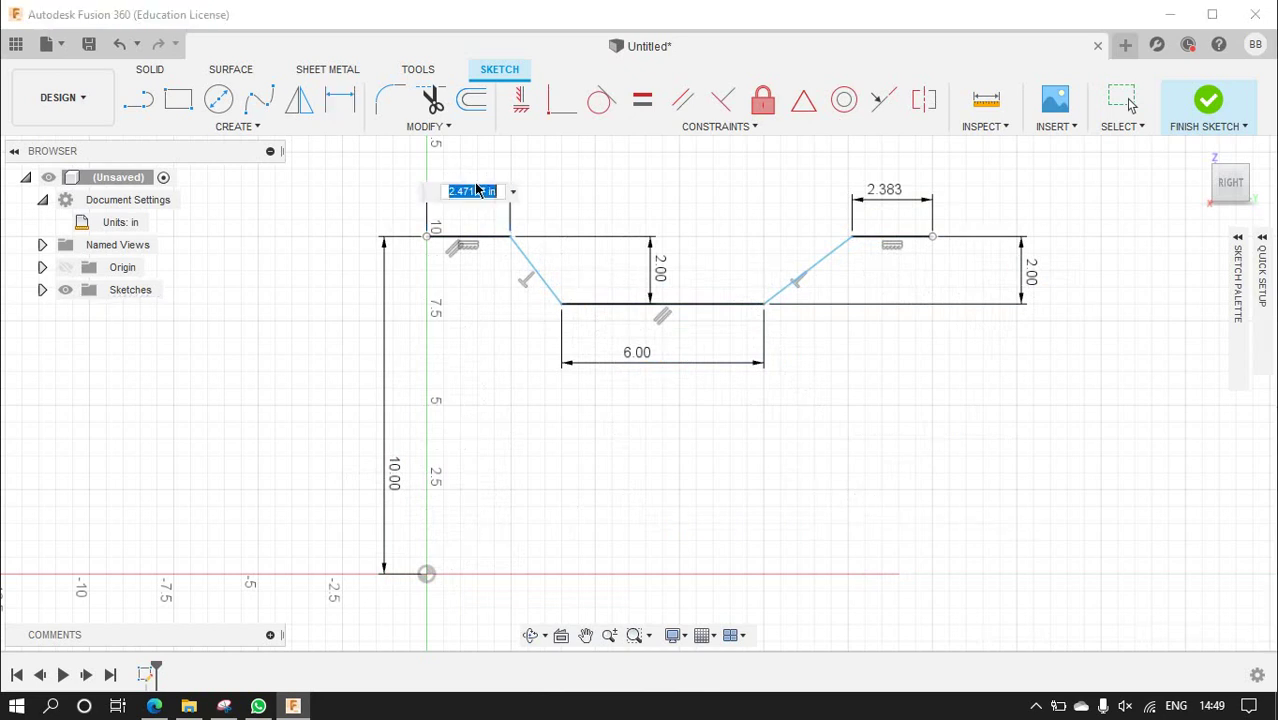
{"action": "key", "text": "Return"}
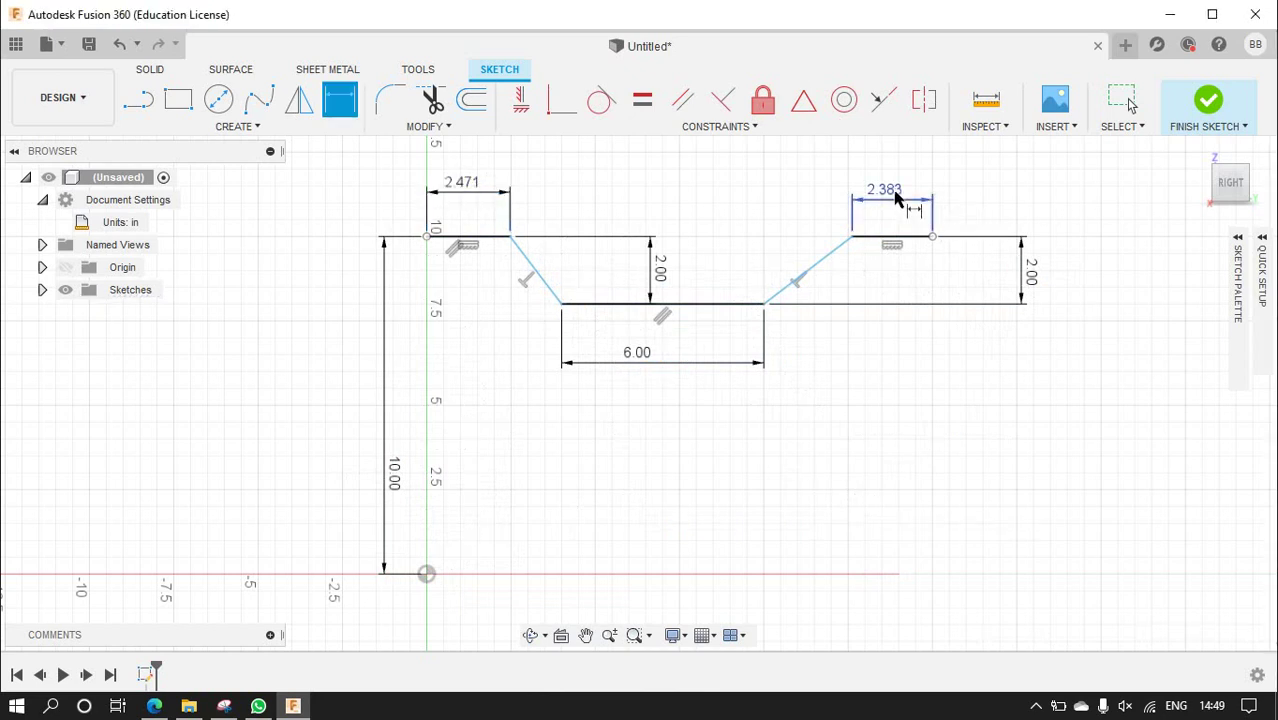
{"action": "double_click", "coordinate": [471, 188]}
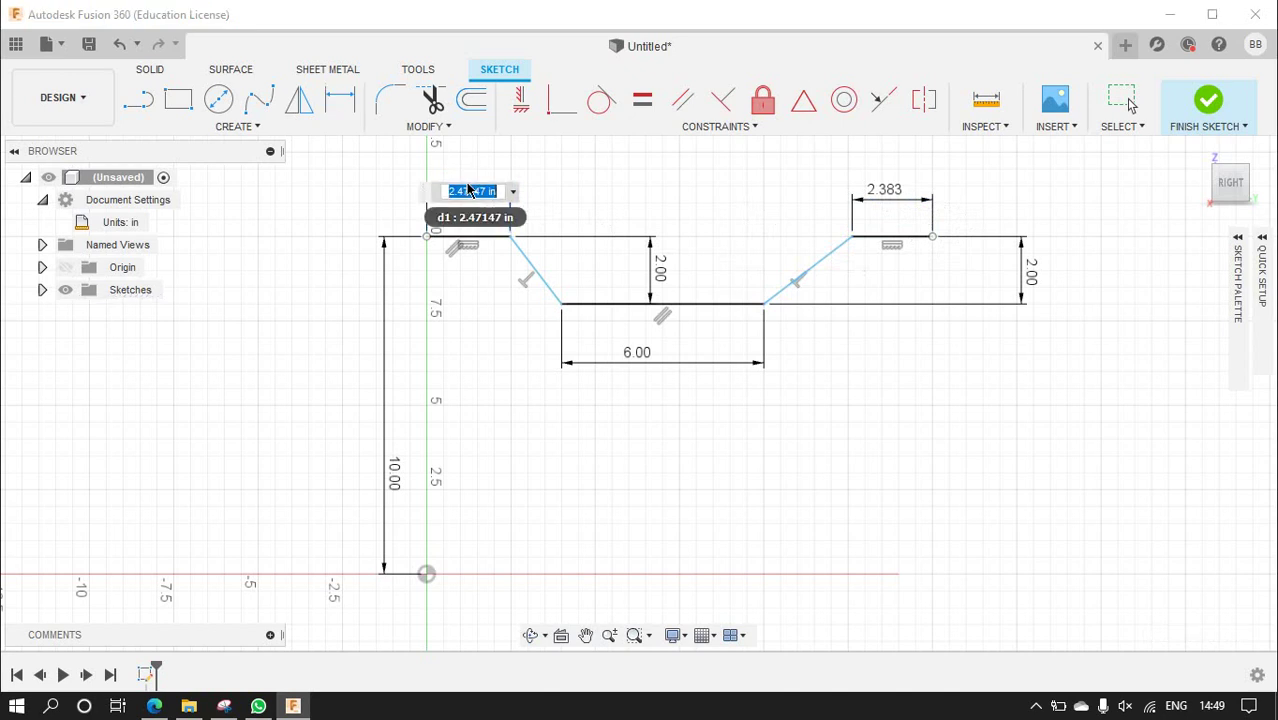
{"action": "key", "text": "BackSpace"}
{"action": "type", "text": "2"}
{"action": "key", "text": "Return"}
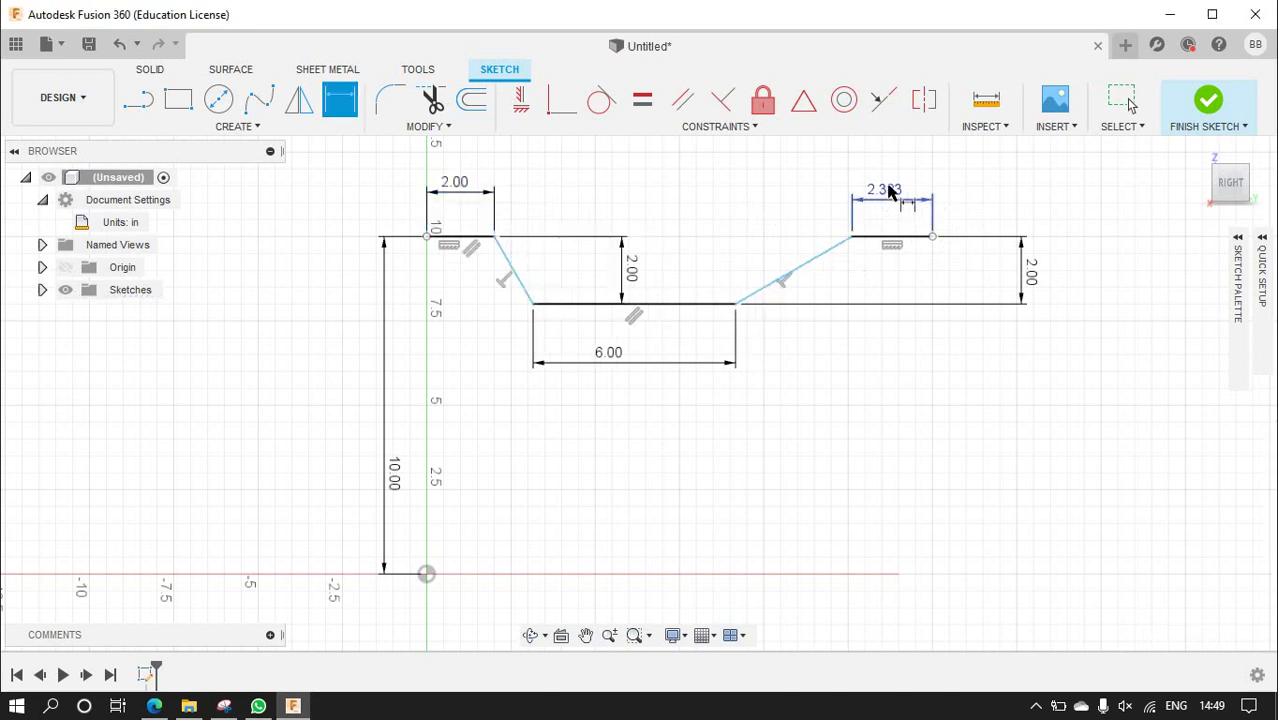
{"action": "left_click", "coordinate": [888, 190]}
{"action": "key", "text": "BackSpace"}
{"action": "type", "text": "2"}
{"action": "key", "text": "Return"}
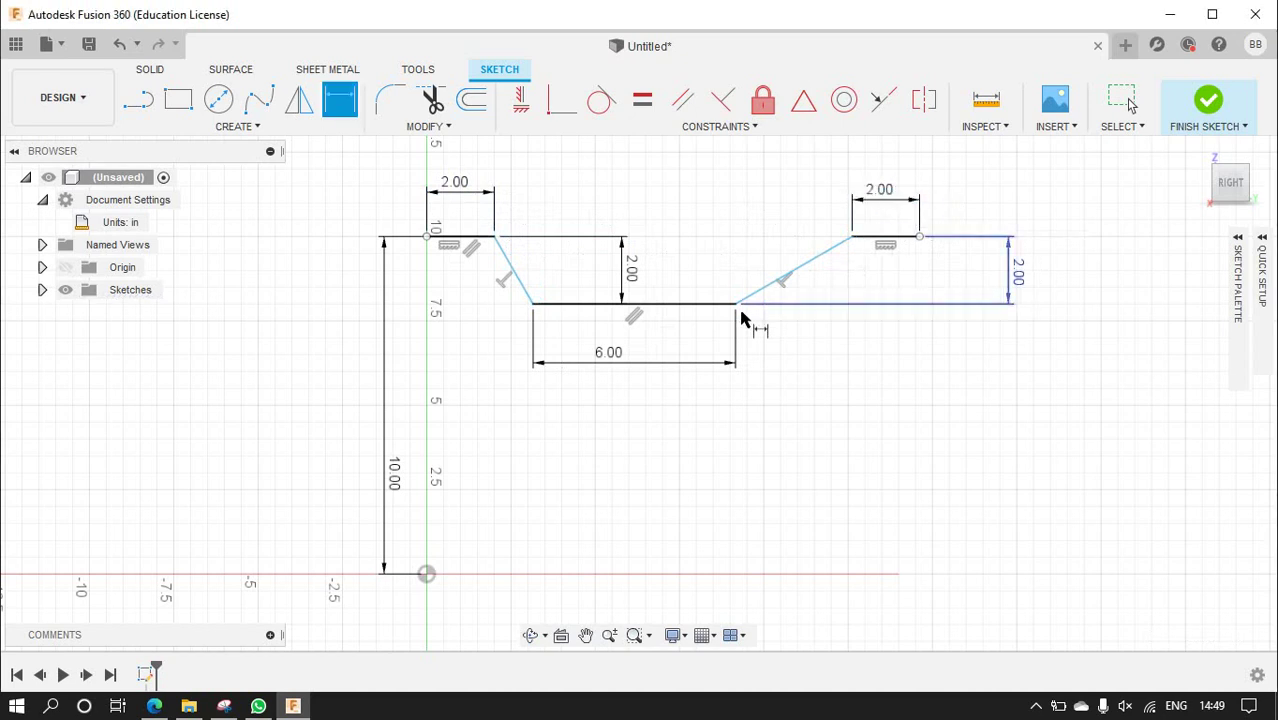
{"action": "double_click", "coordinate": [614, 356]}
{"action": "type", "text": "10"}
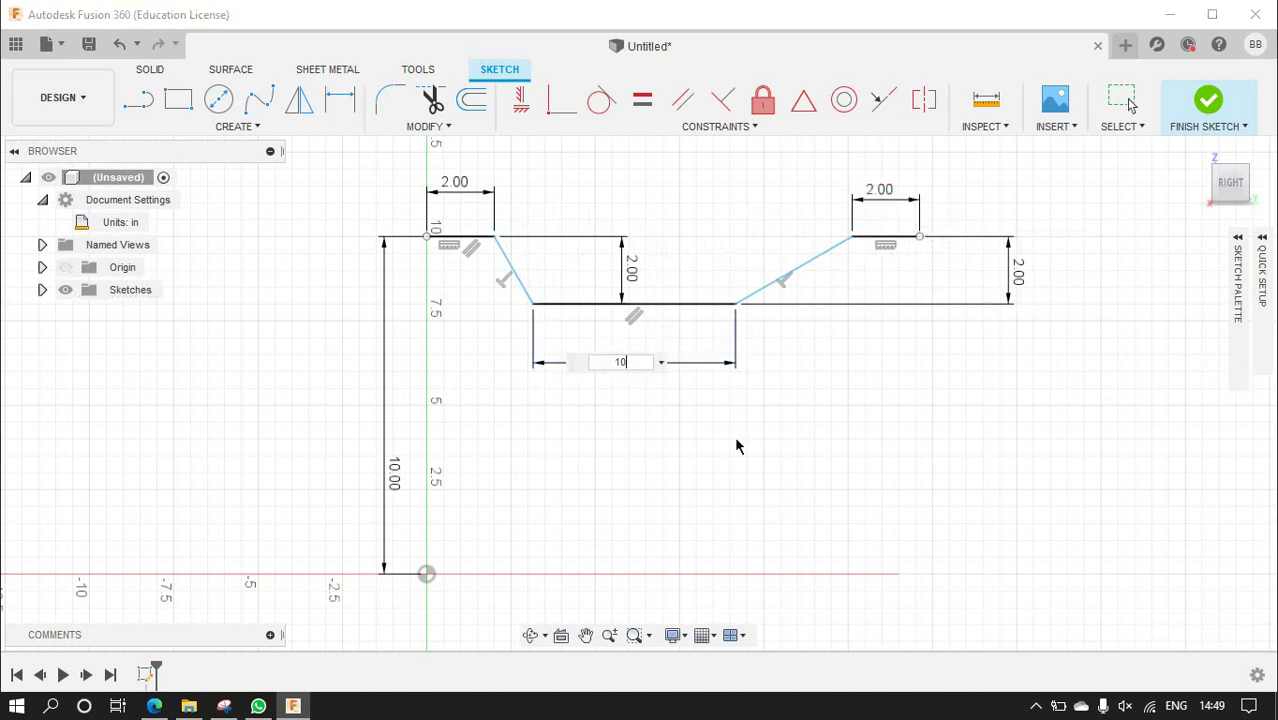
{"action": "key", "text": "Return"}
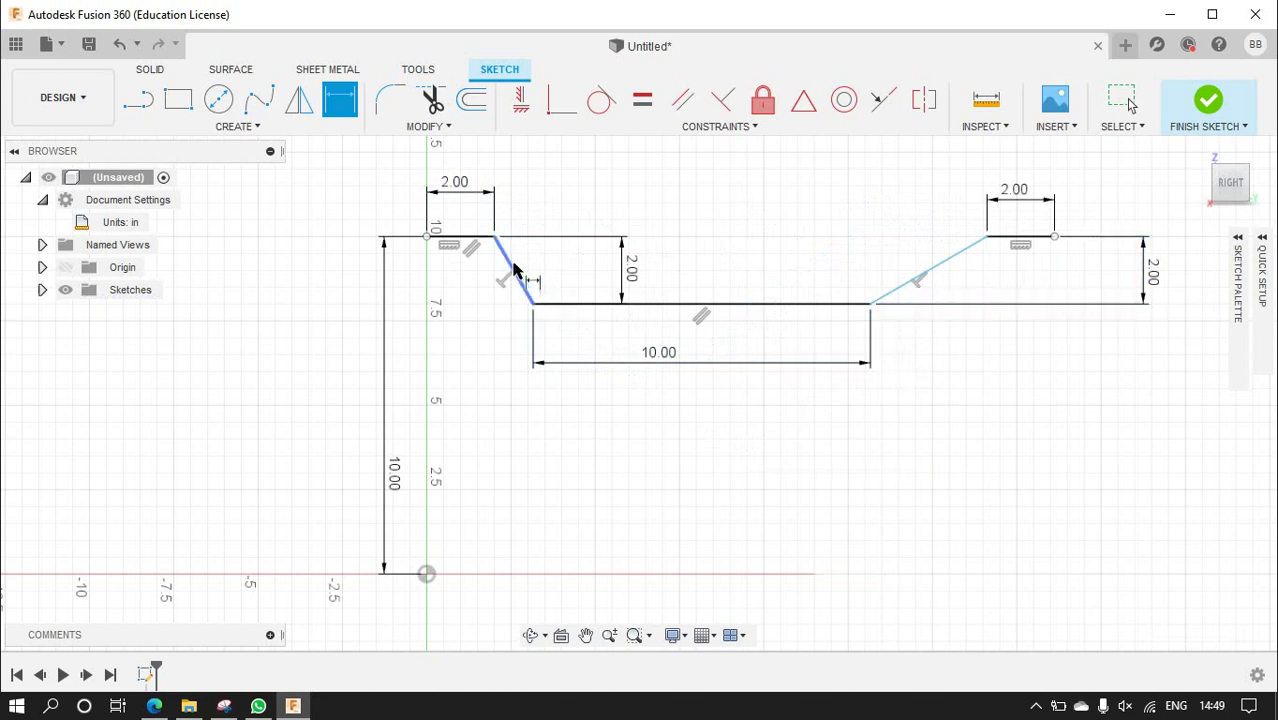
- Dimension the left slant's horizontal run at 2.00, declining the redundant right-slant dimension
{"action": "left_click", "coordinate": [494, 237]}
{"action": "left_click", "coordinate": [533, 303]}
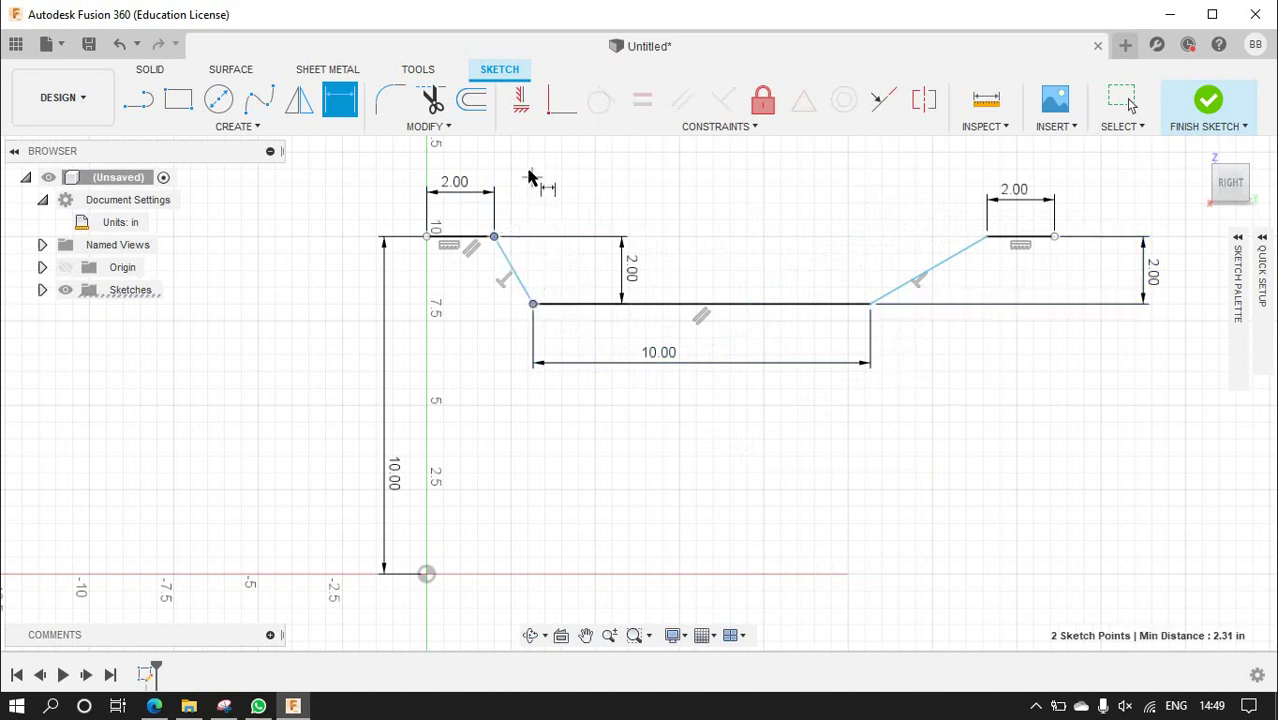
{"action": "left_click", "coordinate": [528, 174]}
{"action": "type", "text": "2"}
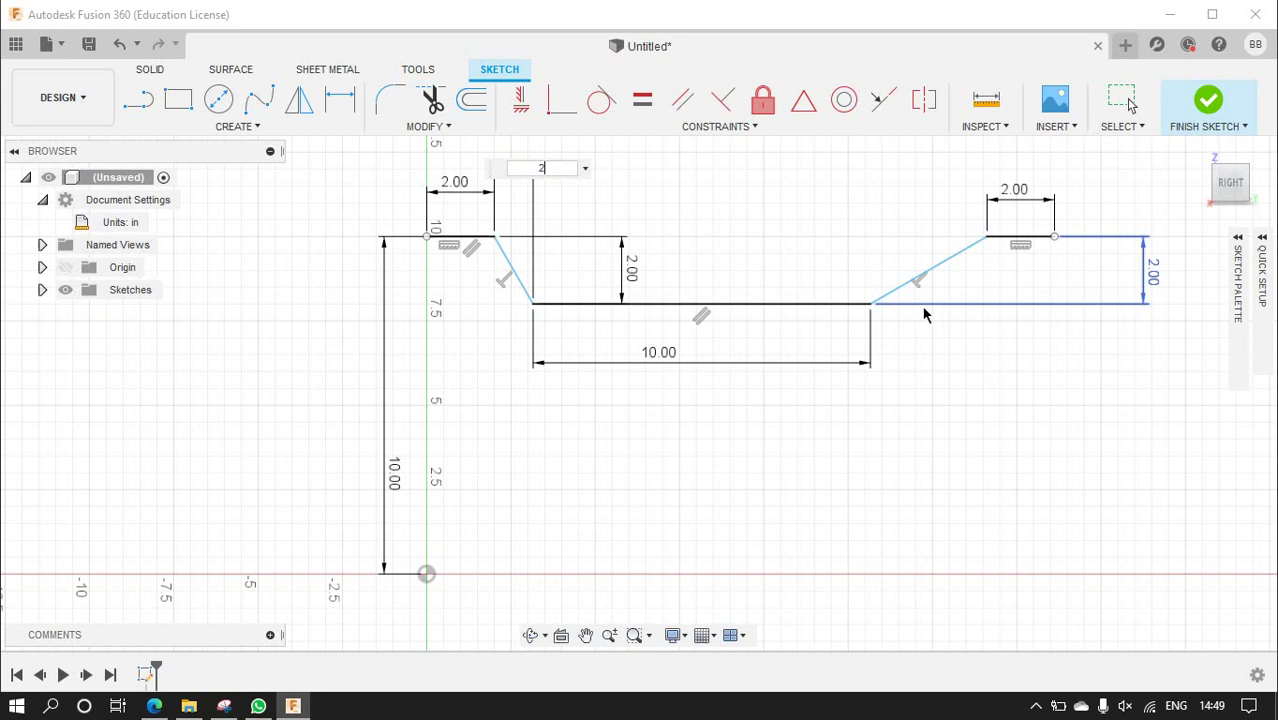
{"action": "key", "text": "Return"}
{"action": "left_click", "coordinate": [898, 303]}
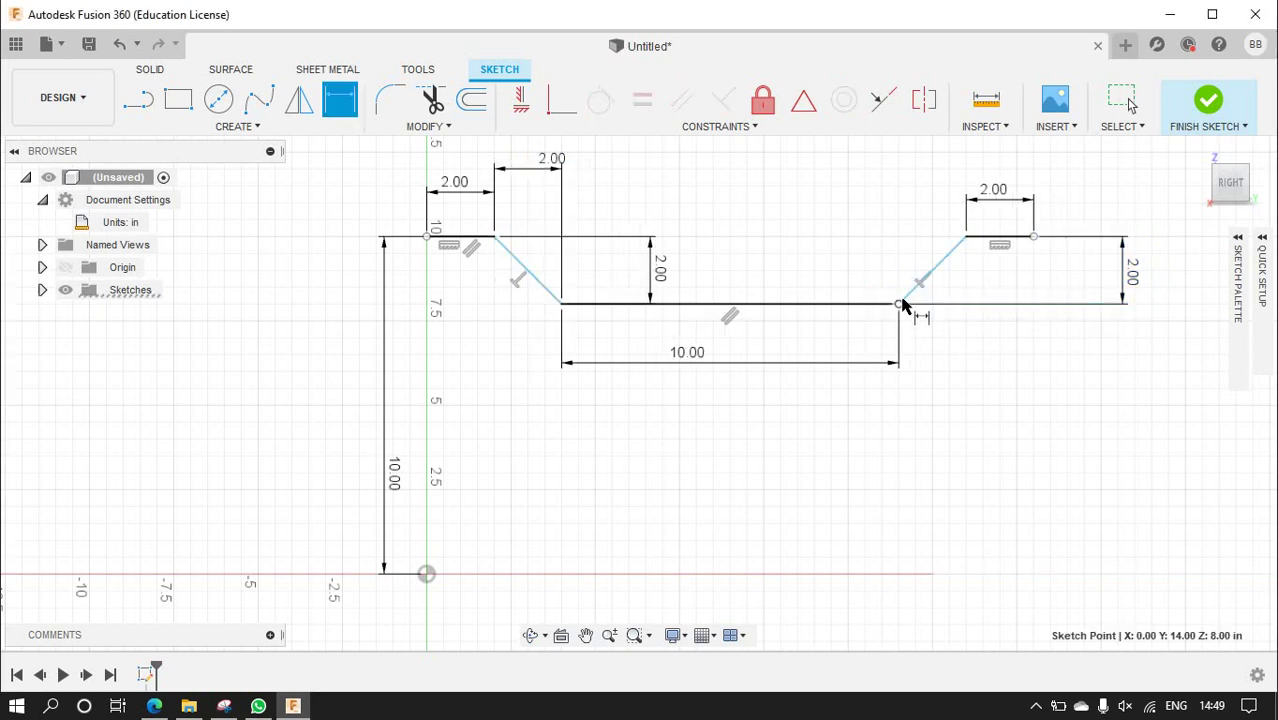
{"action": "left_click", "coordinate": [966, 237]}
{"action": "left_click", "coordinate": [937, 190]}
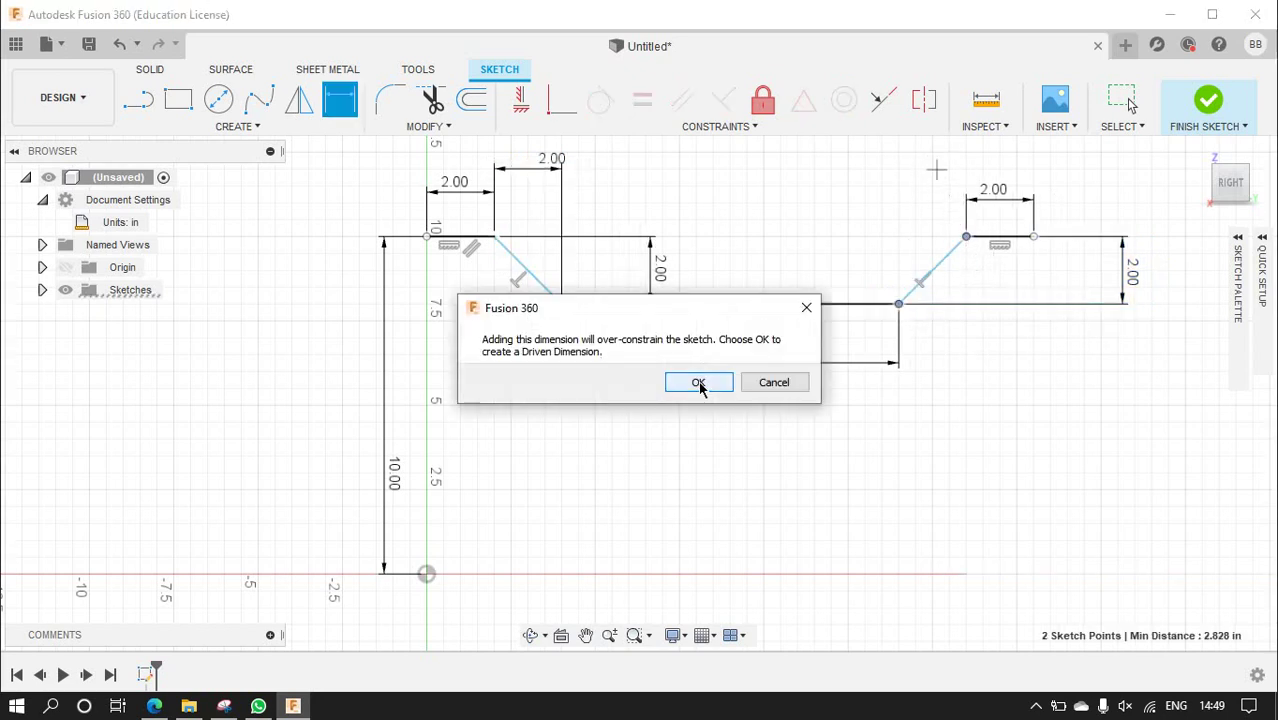
{"action": "left_click", "coordinate": [773, 383]}
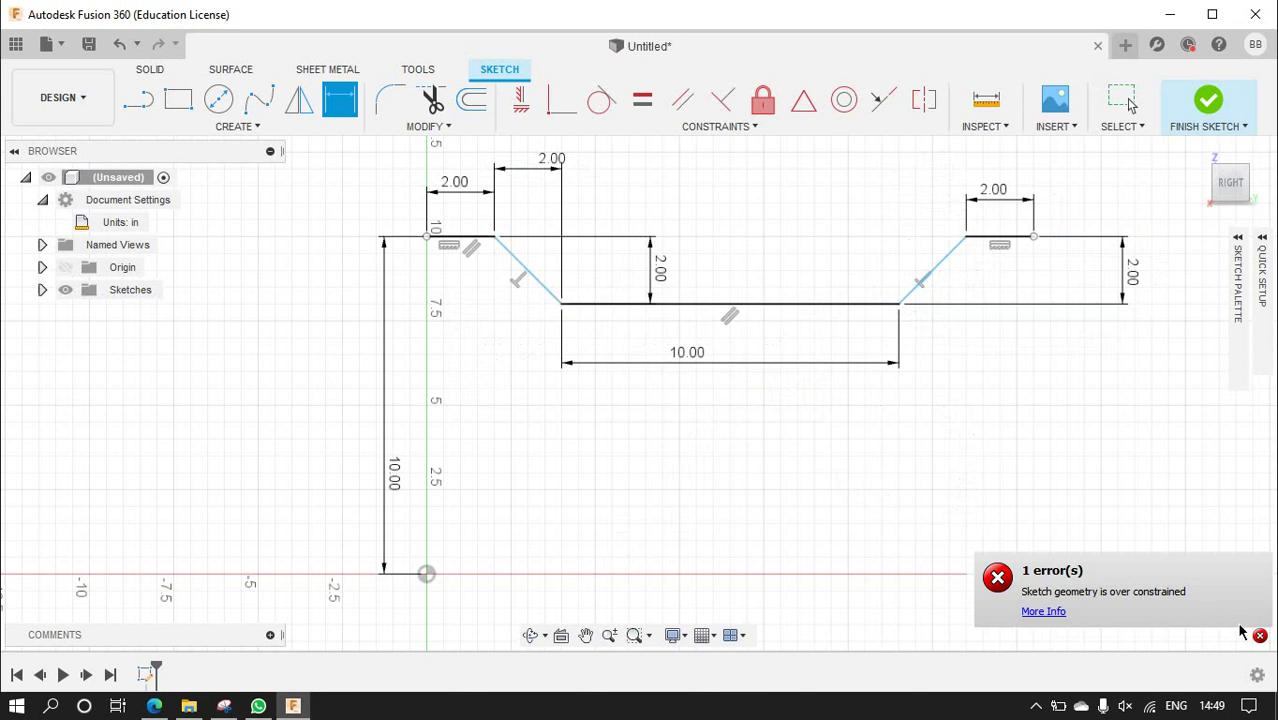
{"action": "scroll", "coordinate": [870, 465], "scroll_direction": "down", "scroll_amount": 3}
{"action": "scroll", "coordinate": [870, 465], "scroll_direction": "up", "scroll_amount": 3}
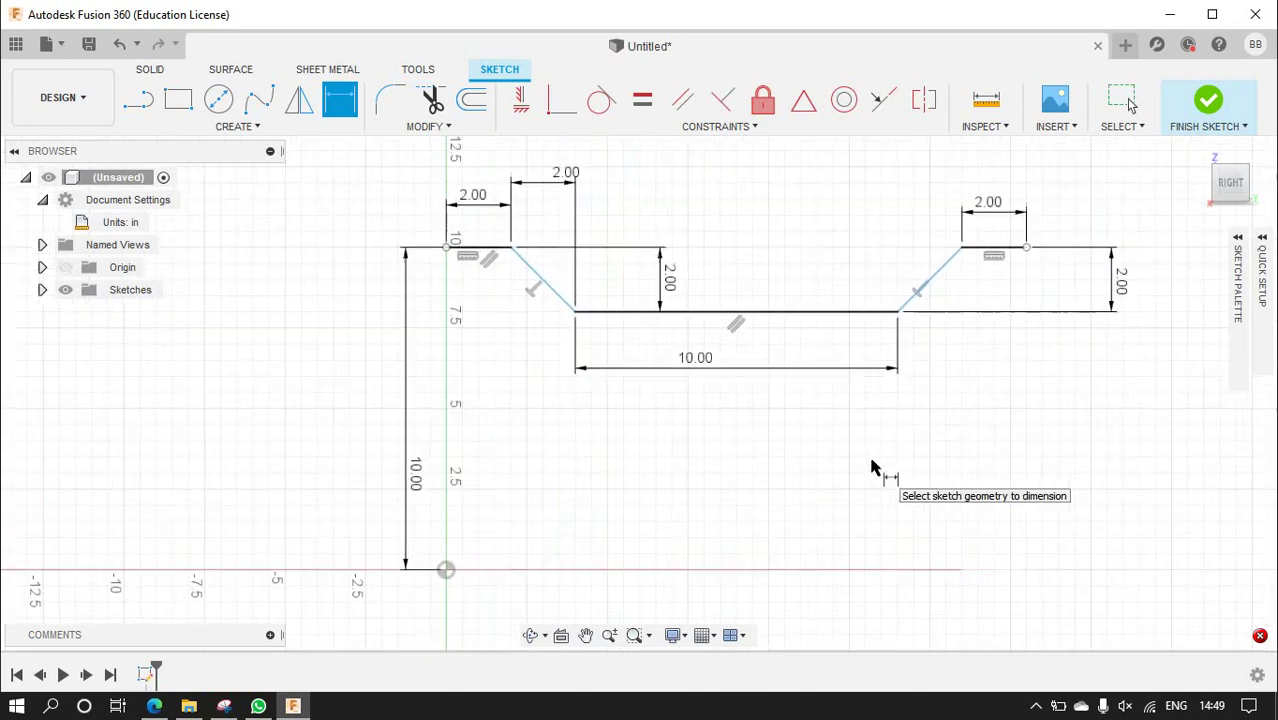
- Change the profile's height above the origin from 10.00 to 9.00, then to 17.00
{"action": "double_click", "coordinate": [421, 481]}
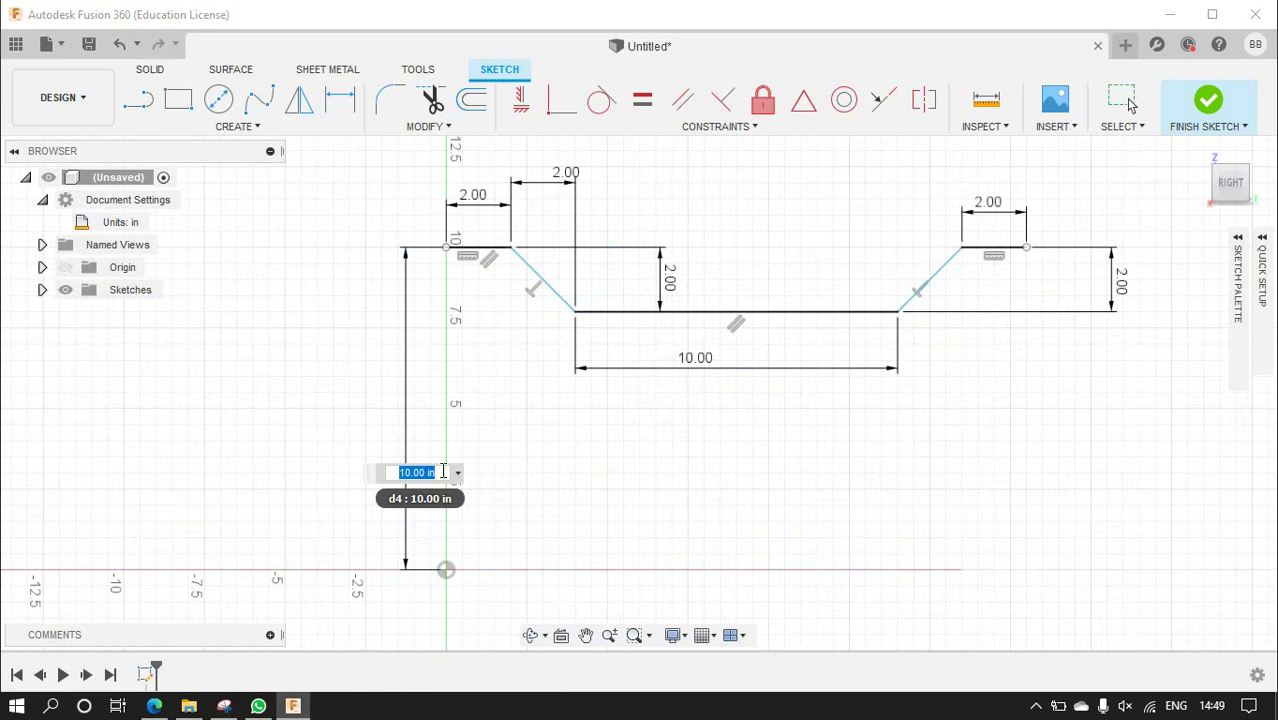
{"action": "type", "text": "9"}
{"action": "key", "text": "Return"}
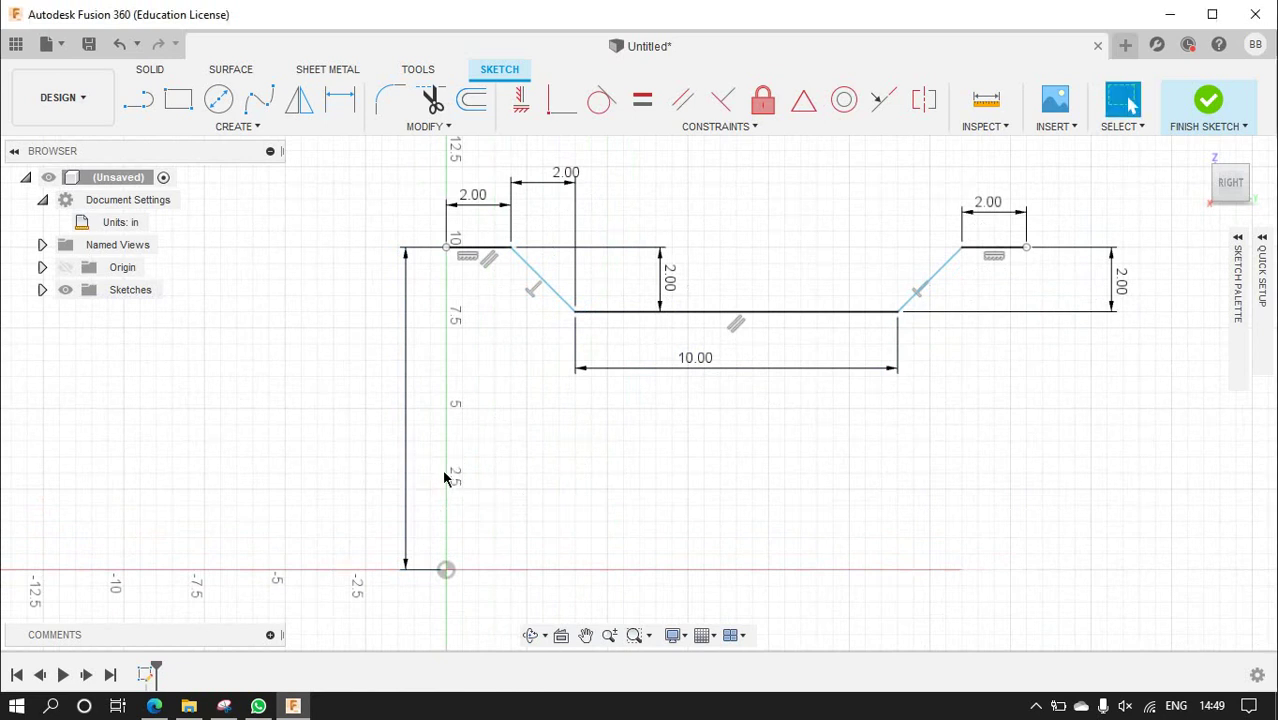
{"action": "scroll", "coordinate": [555, 438], "scroll_direction": "down", "scroll_amount": 5}
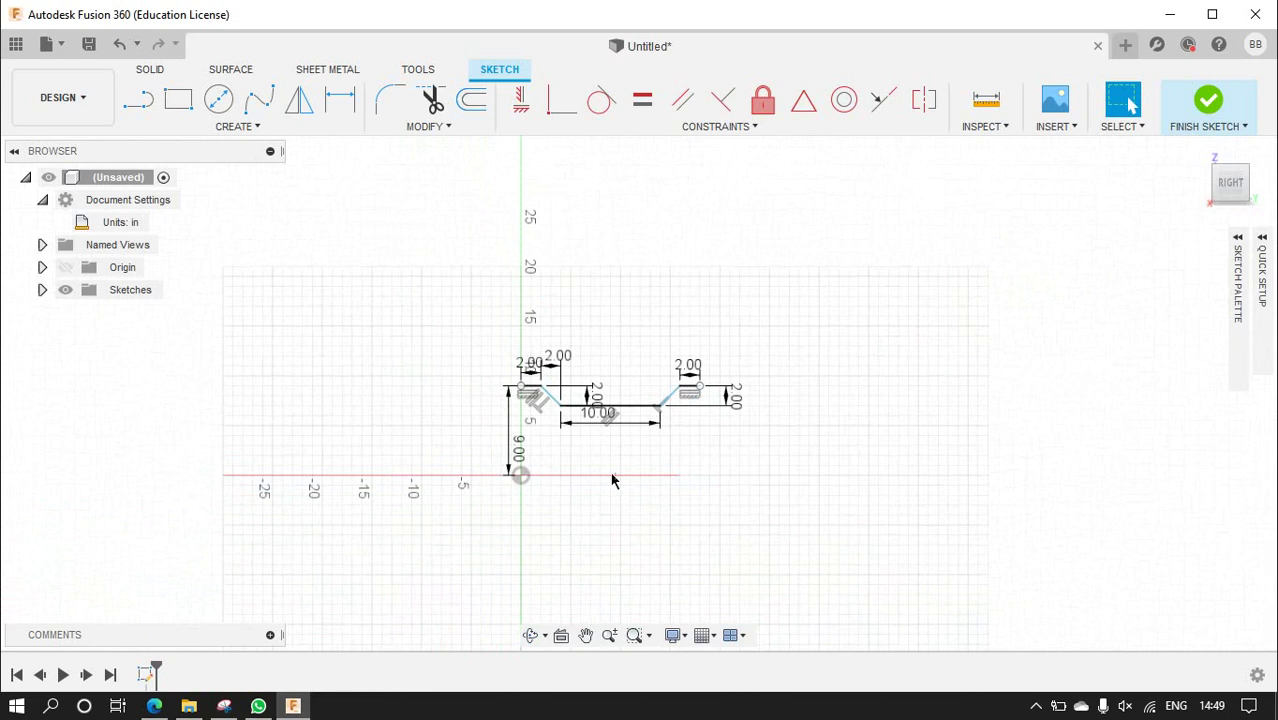
{"action": "scroll", "coordinate": [586, 430], "scroll_direction": "up", "scroll_amount": 3}
{"action": "scroll", "coordinate": [515, 415], "scroll_direction": "up", "scroll_amount": 2}
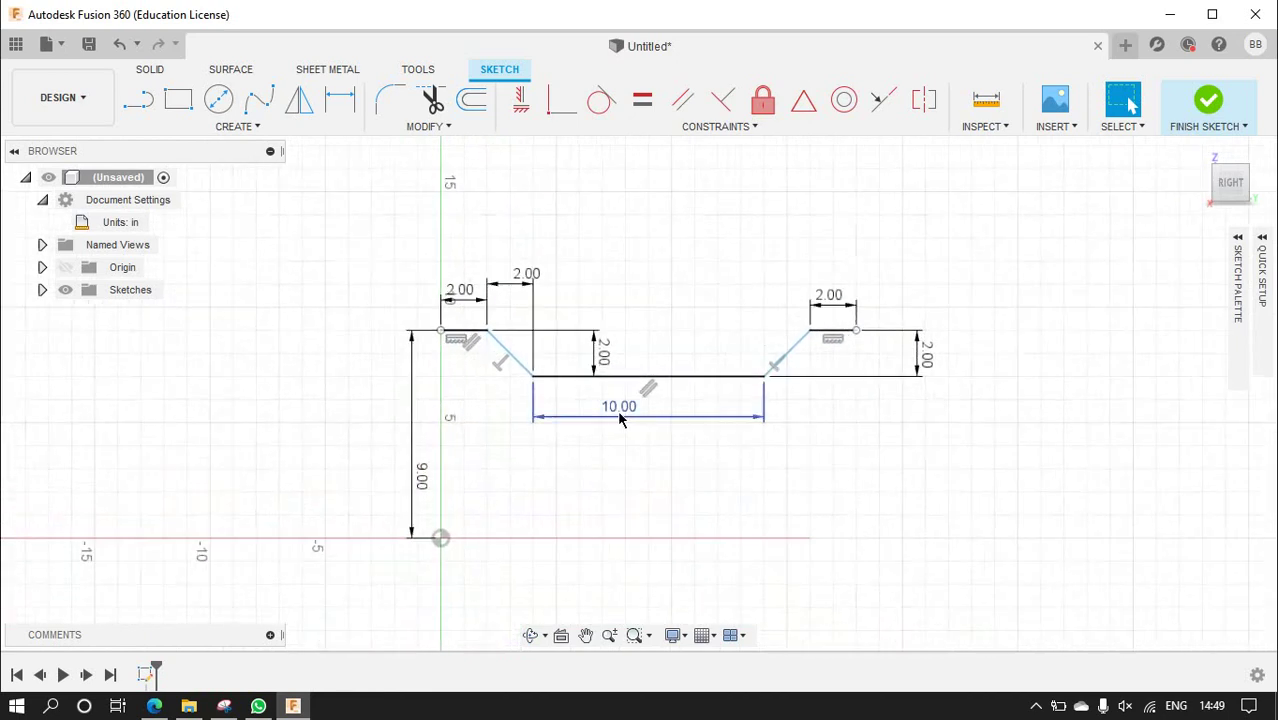
{"action": "double_click", "coordinate": [423, 482]}
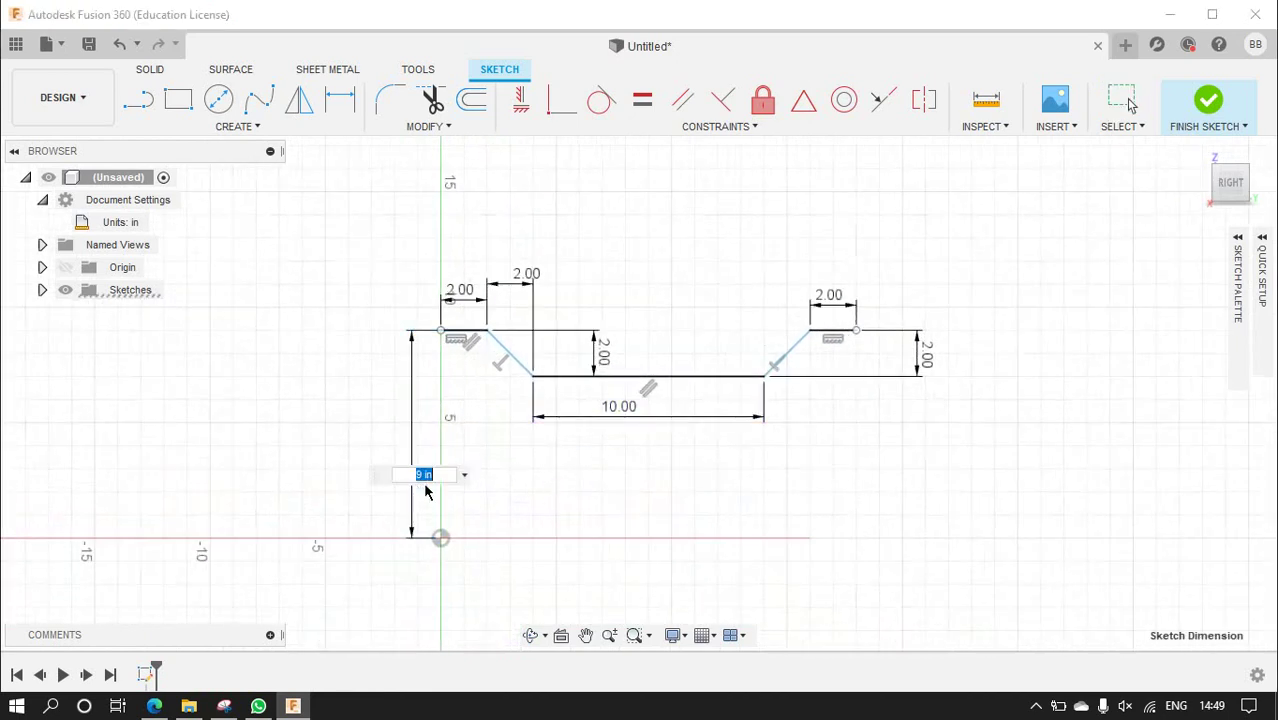
{"action": "type", "text": "17"}
{"action": "key", "text": "Return"}
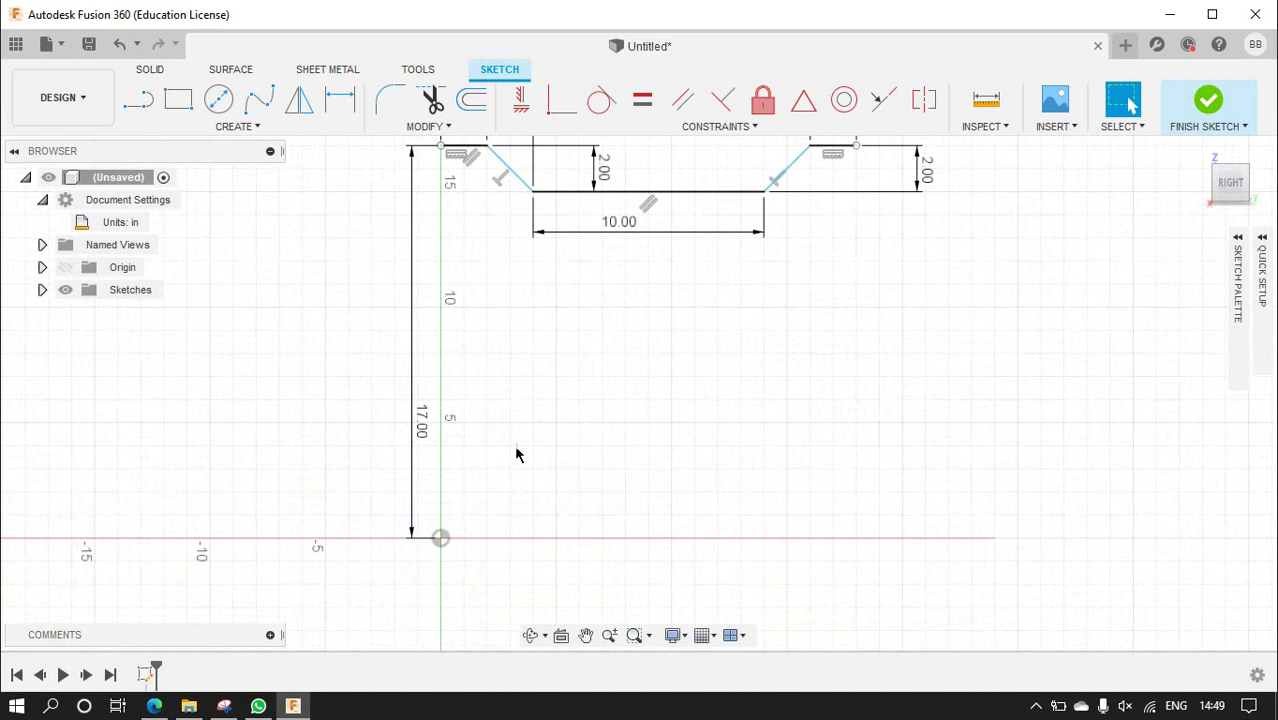
{"action": "scroll", "coordinate": [516, 455], "scroll_direction": "down", "scroll_amount": 2}
{"action": "scroll", "coordinate": [645, 251], "scroll_direction": "up", "scroll_amount": 2}
{"action": "scroll", "coordinate": [645, 251], "scroll_direction": "up", "scroll_amount": 1}
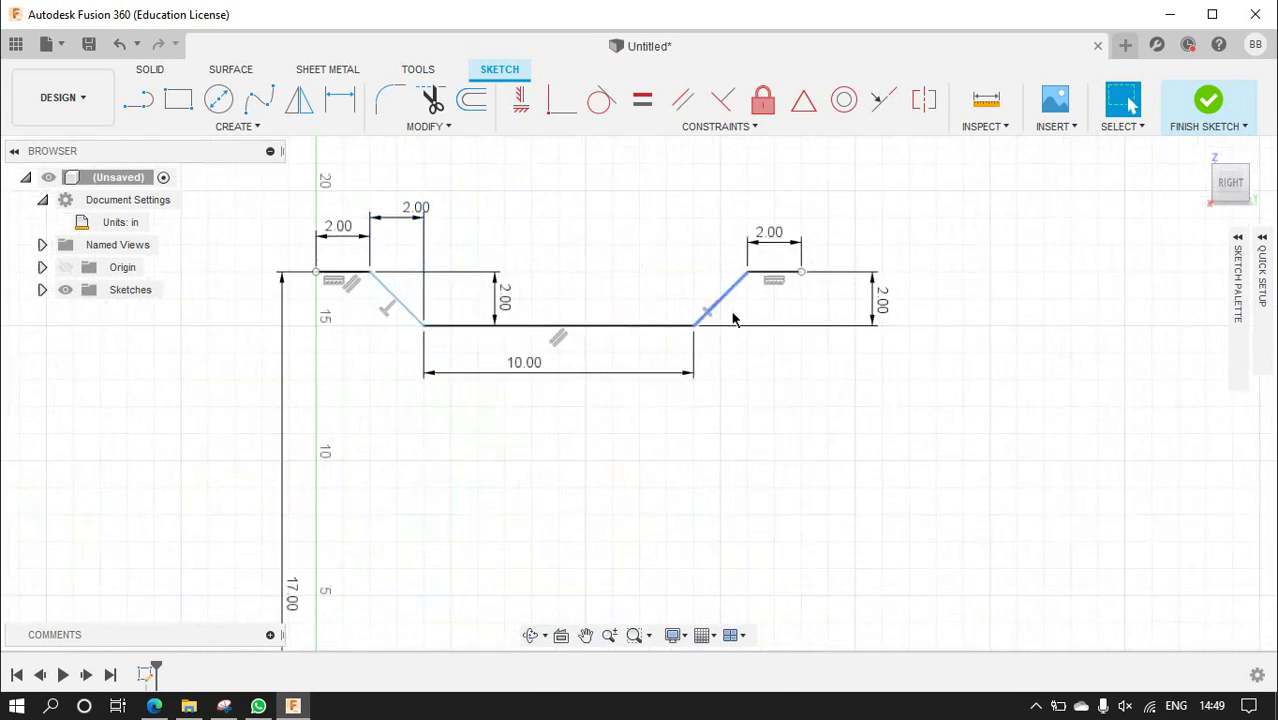
- Reduce both the right and left step depths from 2.00 to 1.00
{"action": "double_click", "coordinate": [882, 300]}
{"action": "type", "text": "1"}
{"action": "key", "text": "Return"}
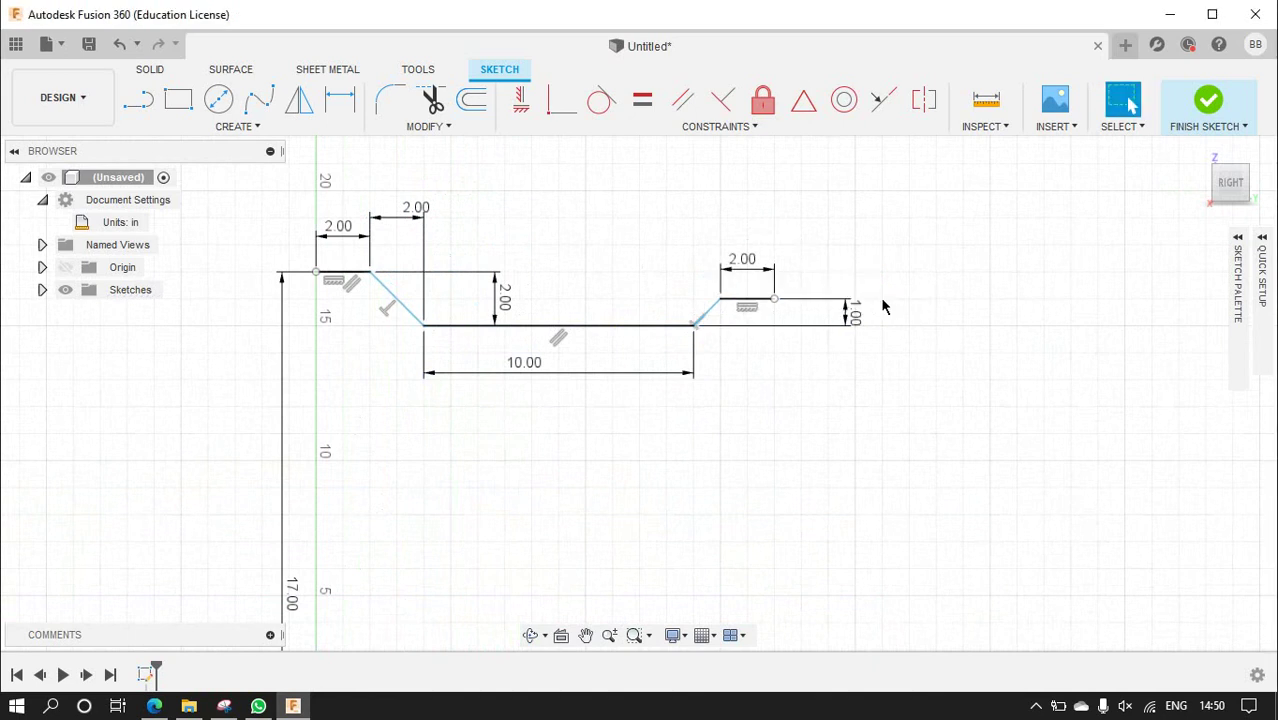
{"action": "double_click", "coordinate": [494, 303]}
{"action": "type", "text": "1"}
{"action": "key", "text": "Return"}
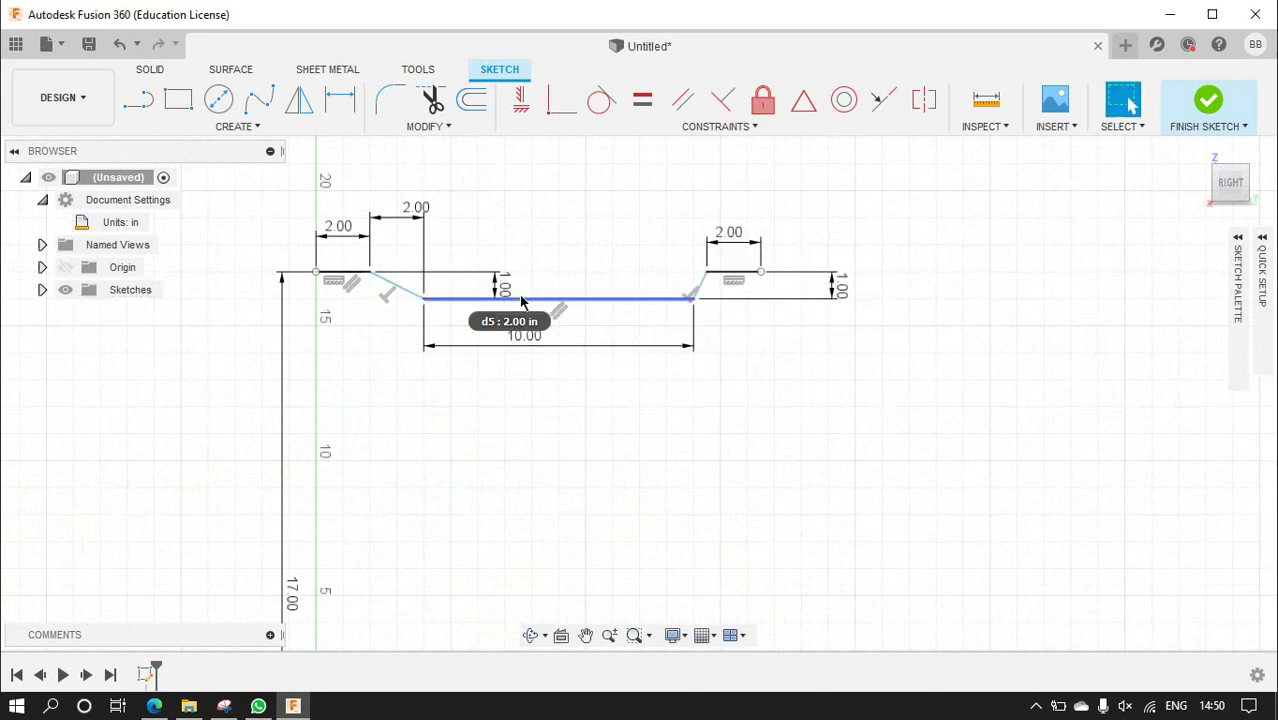
{"action": "scroll", "coordinate": [650, 294], "scroll_direction": "down", "scroll_amount": 1}
{"action": "scroll", "coordinate": [699, 308], "scroll_direction": "up", "scroll_amount": 1}
{"action": "scroll", "coordinate": [695, 312], "scroll_direction": "up", "scroll_amount": 2}
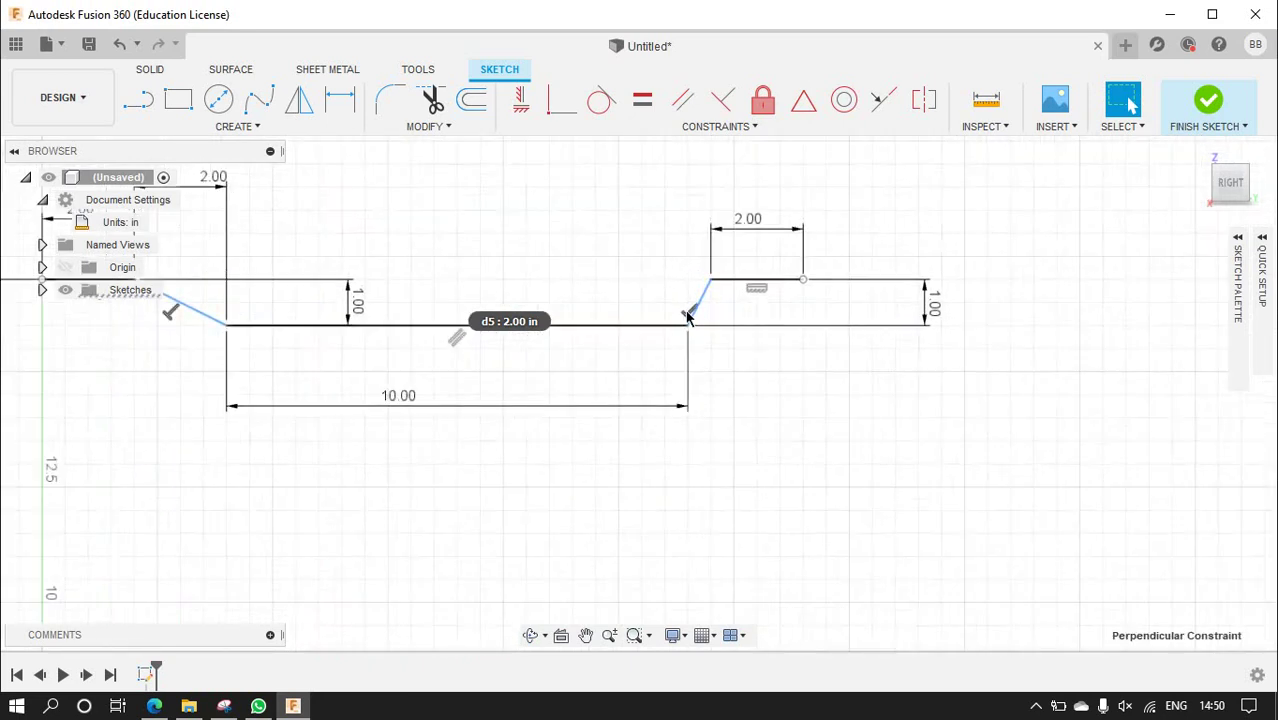
- Dimension the right slanted line's horizontal run at 2.00
{"action": "left_click", "coordinate": [699, 313]}
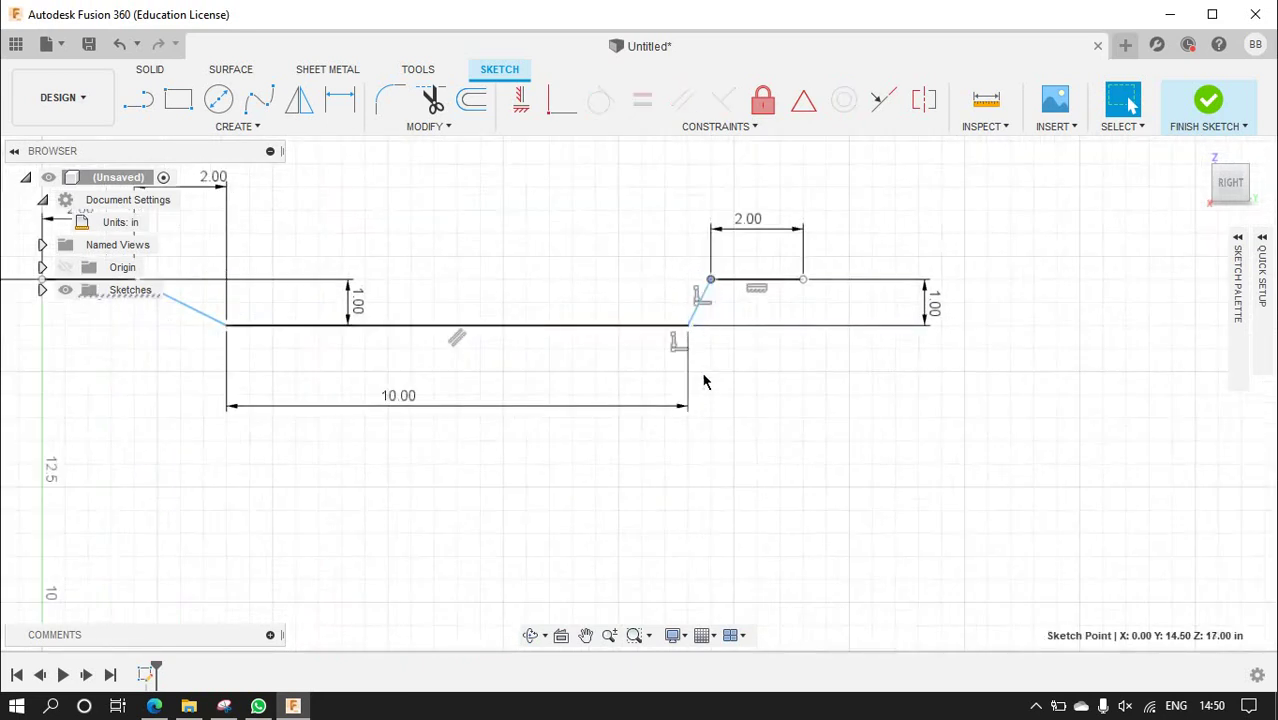
{"action": "left_click", "coordinate": [337, 106]}
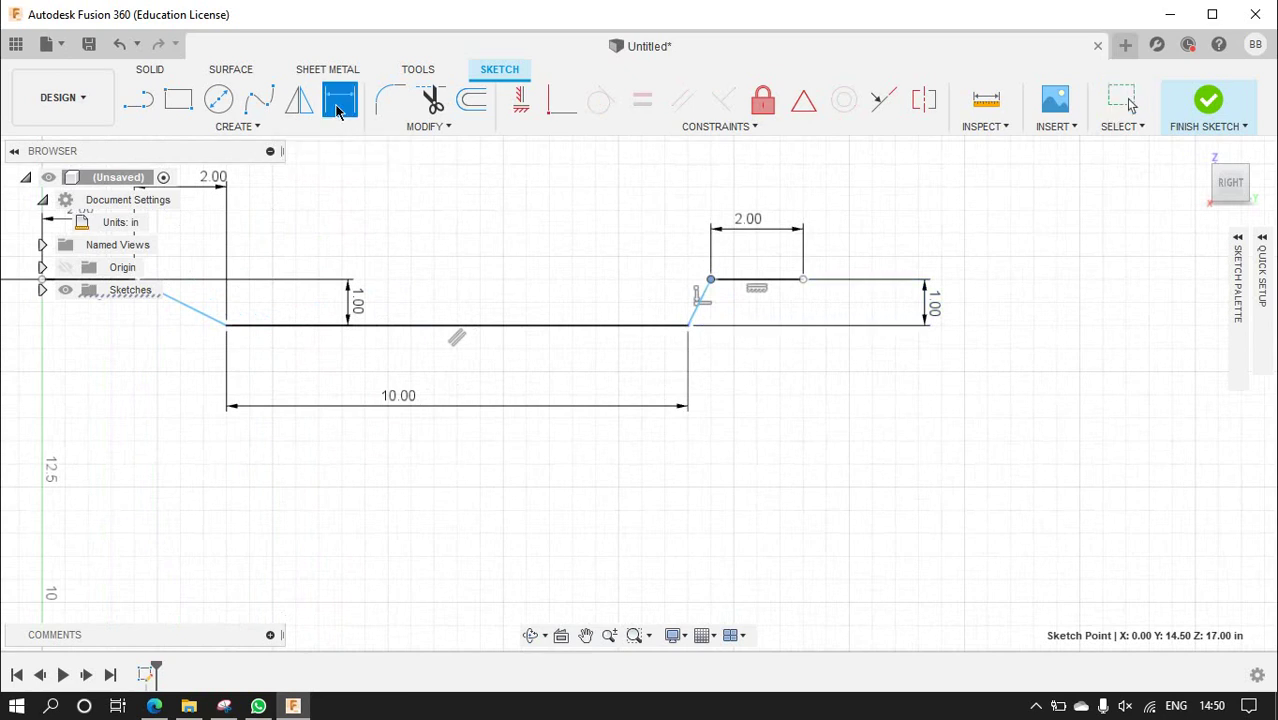
{"action": "left_click", "coordinate": [689, 327]}
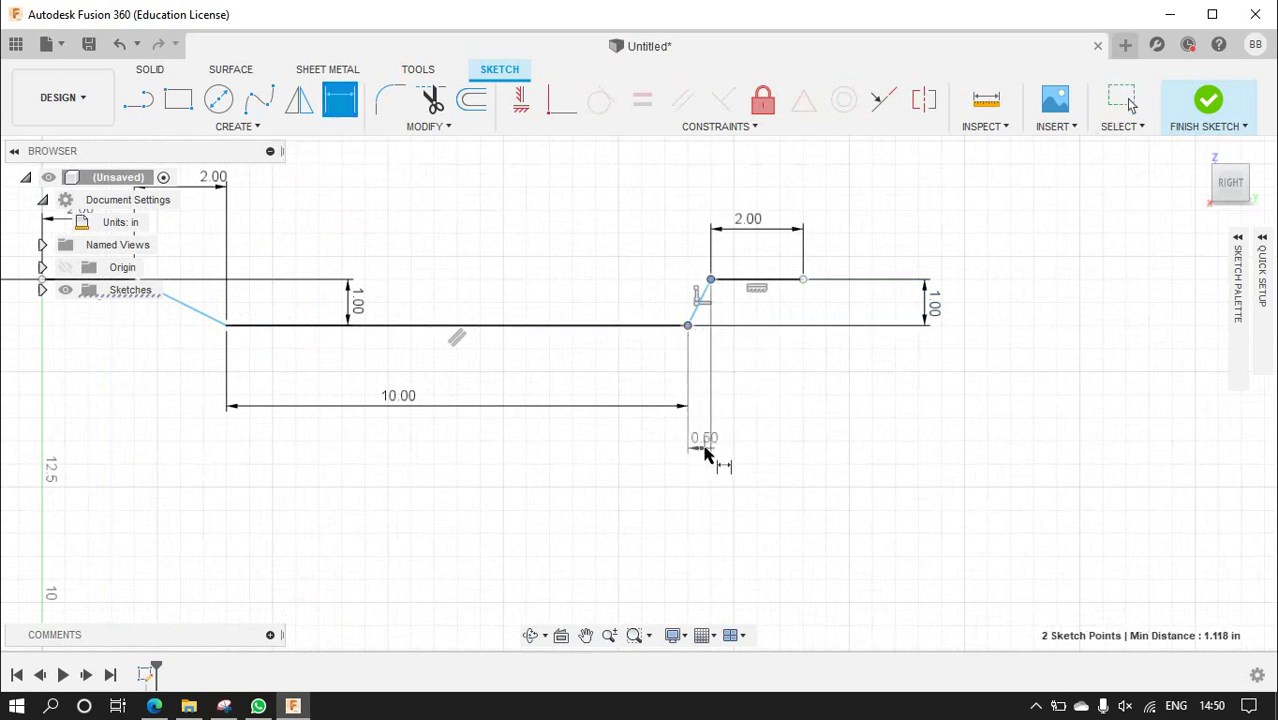
{"action": "left_click", "coordinate": [705, 452]}
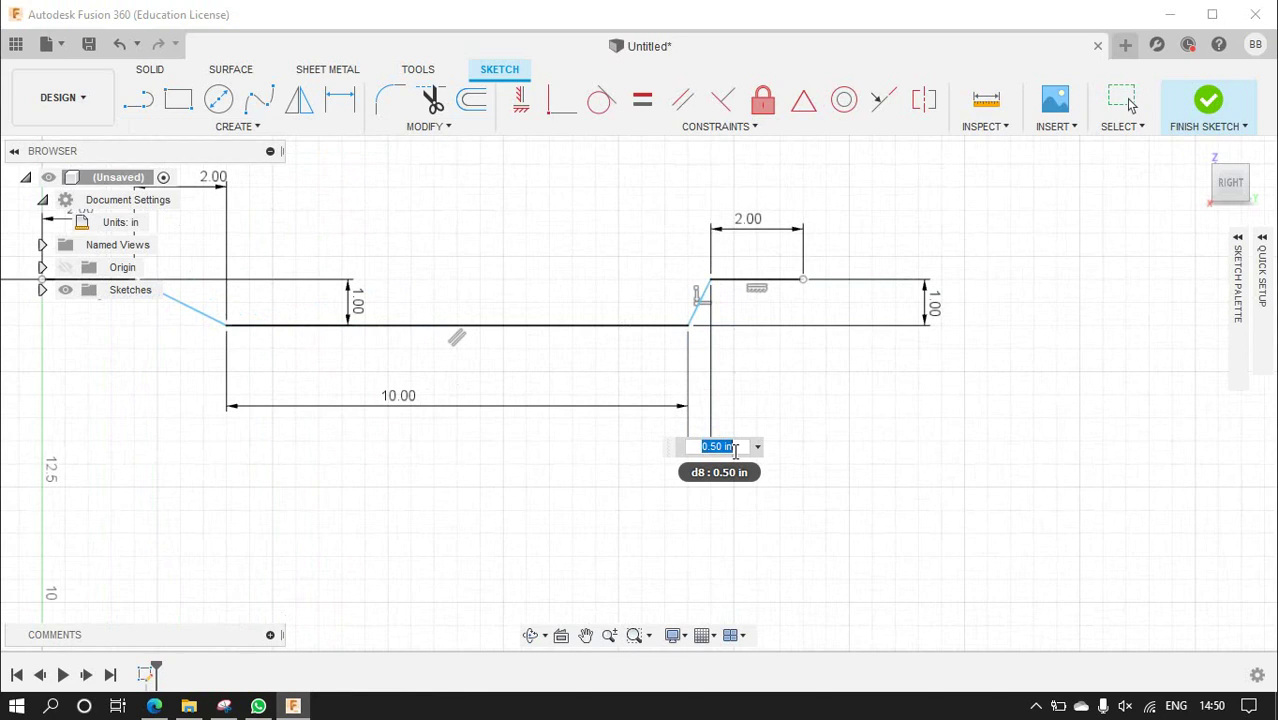
{"action": "type", "text": "2"}
{"action": "key", "text": "Return"}
{"action": "scroll", "coordinate": [683, 411], "scroll_direction": "down", "scroll_amount": 3}
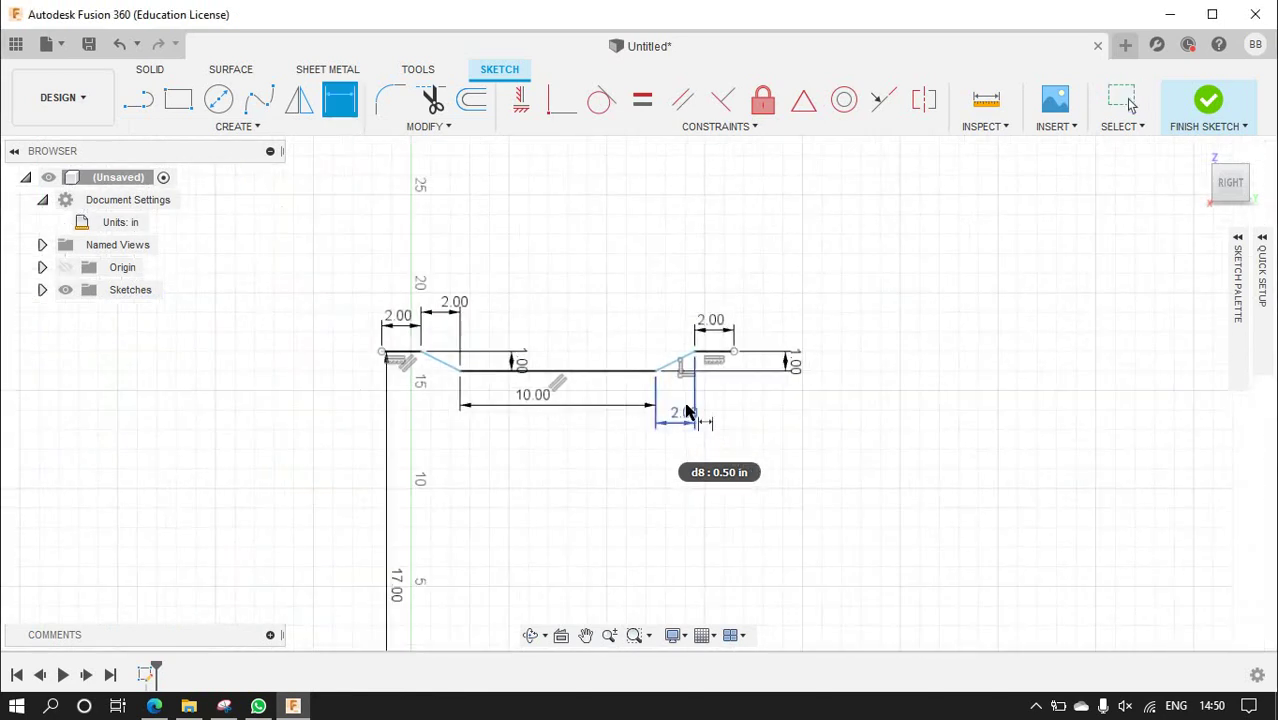
{"action": "scroll", "coordinate": [362, 379], "scroll_direction": "up", "scroll_amount": 1}
{"action": "scroll", "coordinate": [408, 334], "scroll_direction": "up", "scroll_amount": 1}
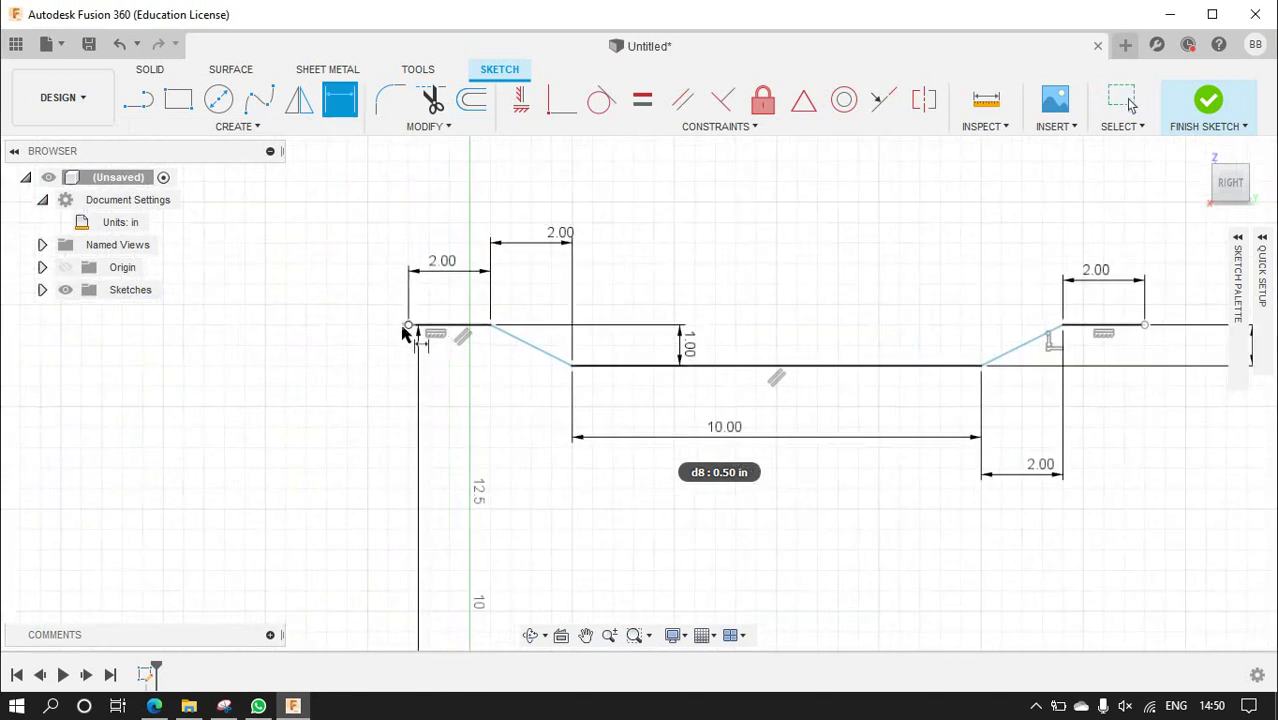
{"action": "left_click", "coordinate": [548, 110]}
{"action": "left_click", "coordinate": [410, 326]}
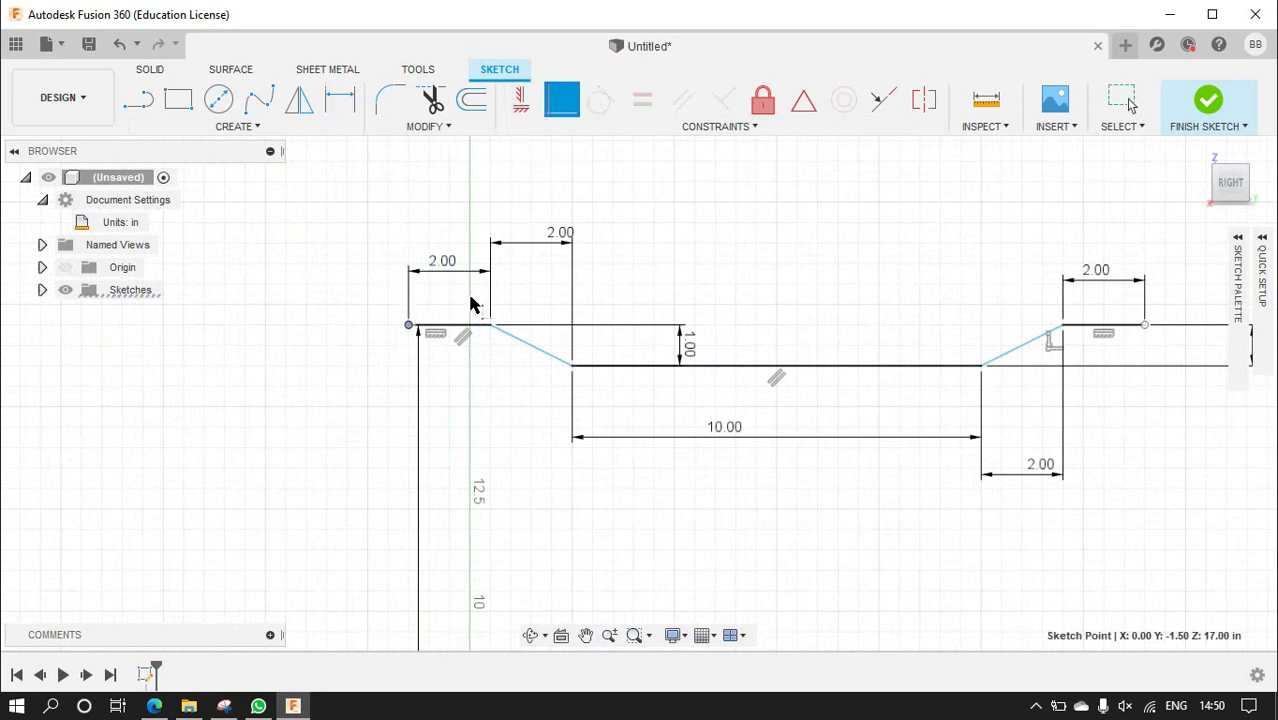
{"action": "scroll", "coordinate": [498, 362], "scroll_direction": "down", "scroll_amount": 3}
{"action": "left_click", "coordinate": [487, 605]}
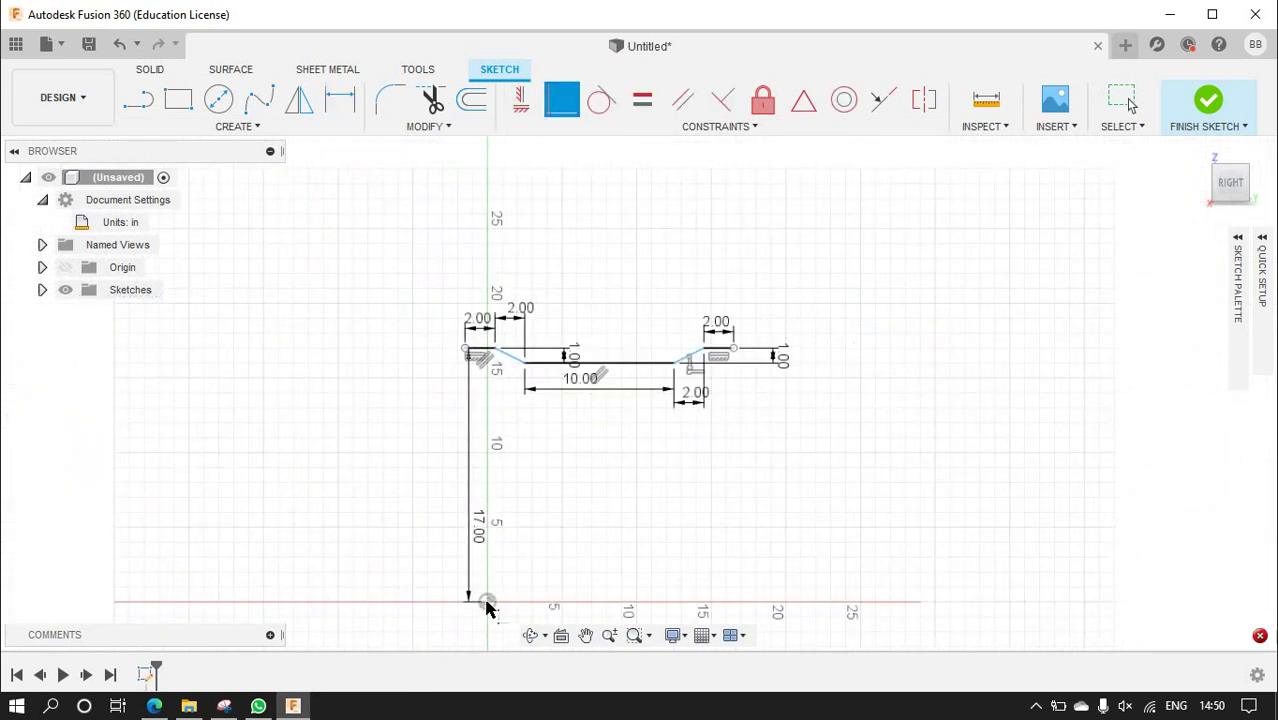
{"action": "scroll", "coordinate": [500, 318], "scroll_direction": "up", "scroll_amount": 3}
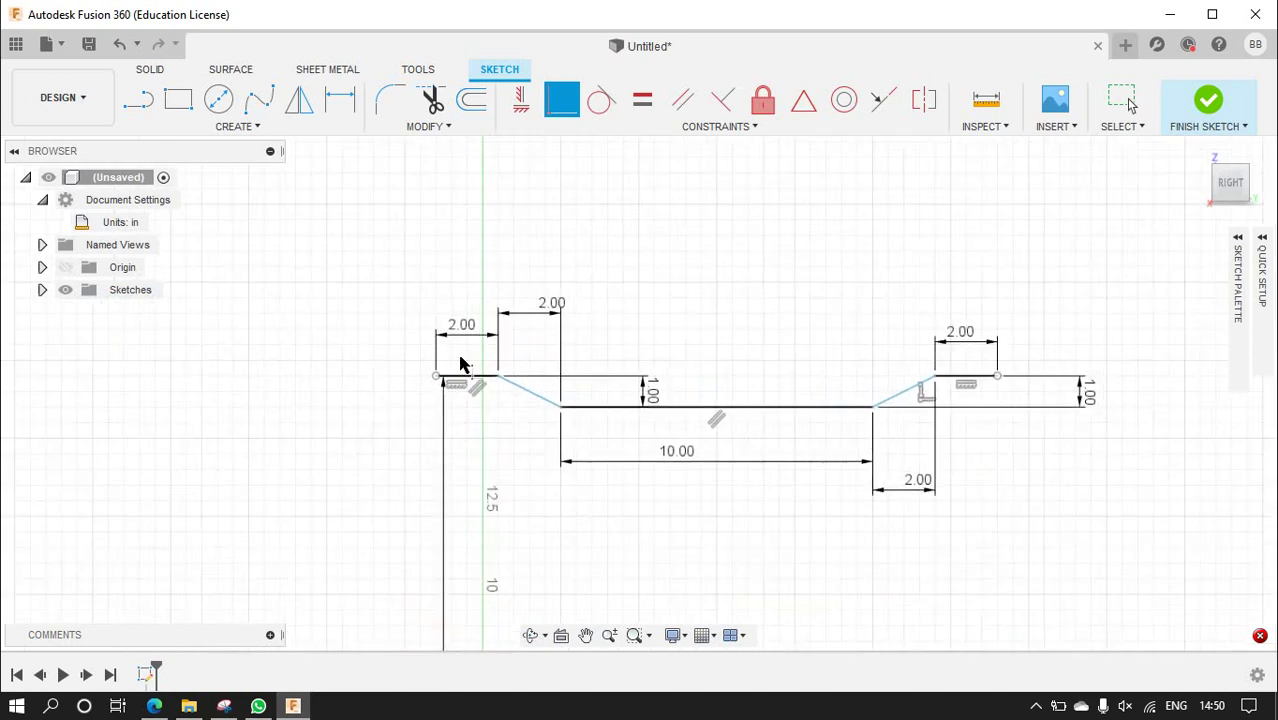
{"action": "scroll", "coordinate": [703, 480], "scroll_direction": "up", "scroll_amount": 1}
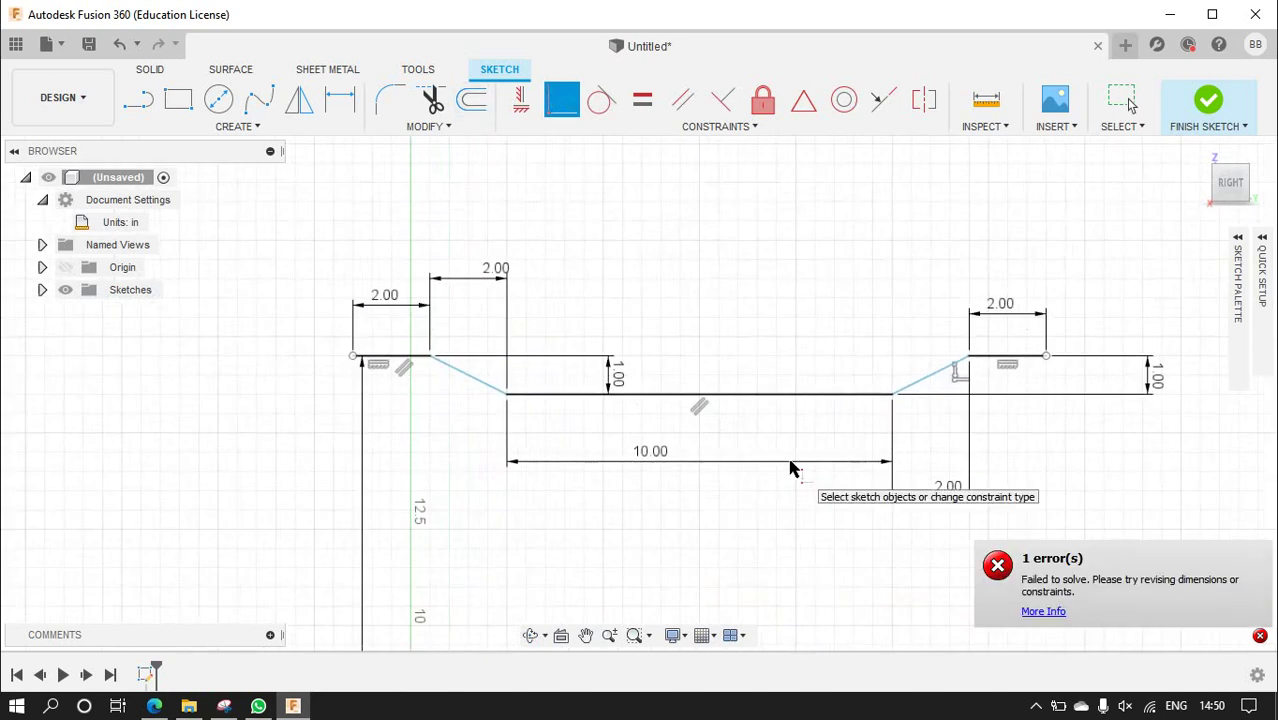
{"action": "scroll", "coordinate": [703, 480], "scroll_direction": "up", "scroll_amount": 2}
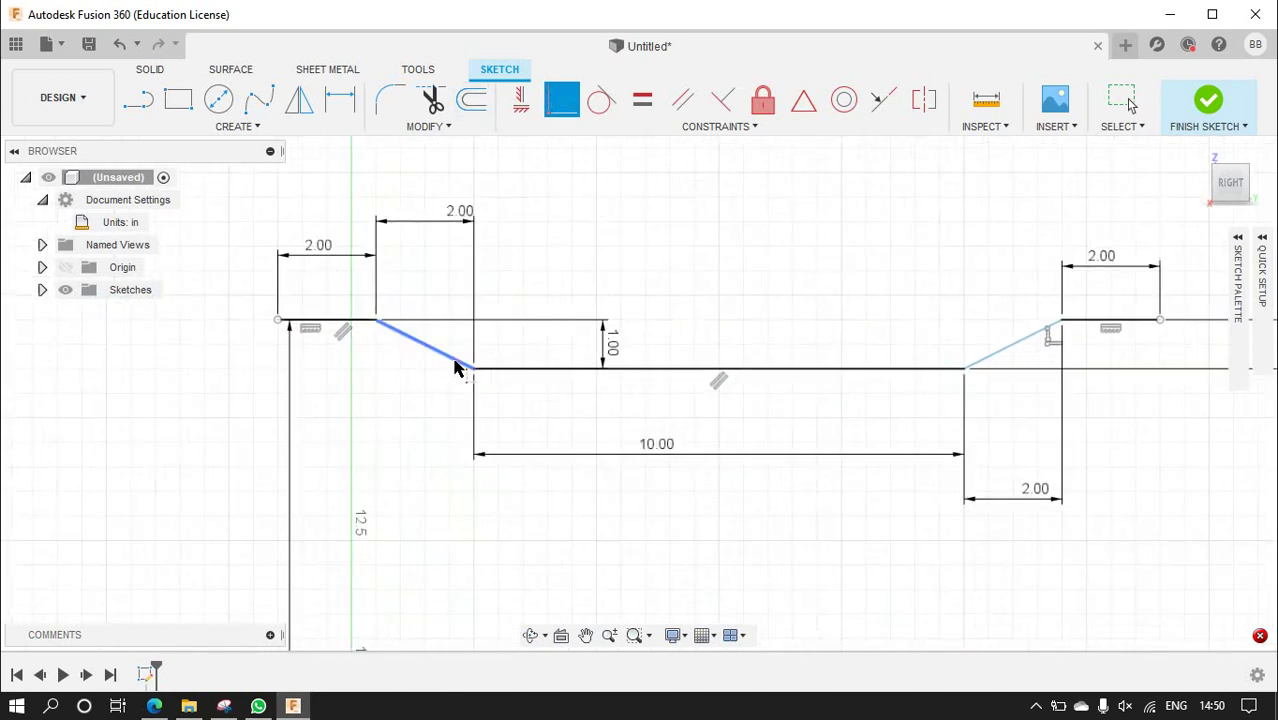
{"action": "scroll", "coordinate": [440, 364], "scroll_direction": "down", "scroll_amount": 6}
{"action": "scroll", "coordinate": [418, 430], "scroll_direction": "down", "scroll_amount": 5}
{"action": "scroll", "coordinate": [405, 515], "scroll_direction": "up", "scroll_amount": 2}
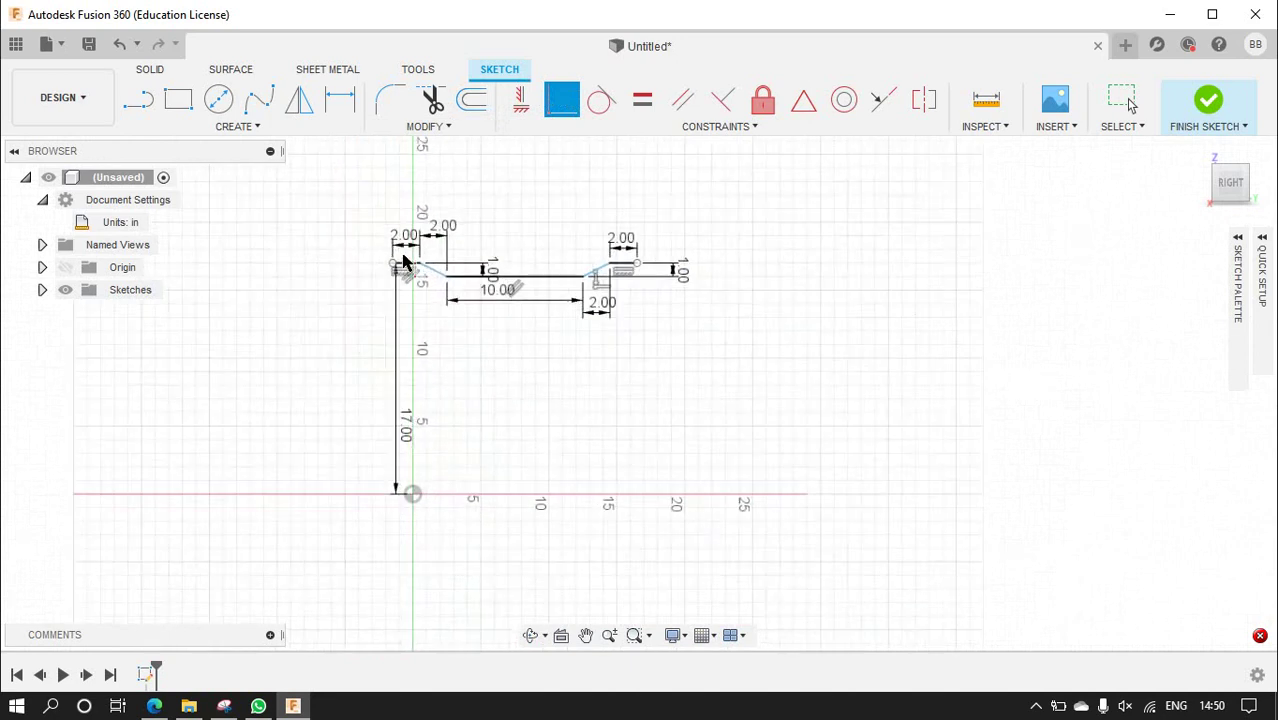
{"action": "scroll", "coordinate": [404, 262], "scroll_direction": "up", "scroll_amount": 2}
{"action": "scroll", "coordinate": [405, 262], "scroll_direction": "up", "scroll_amount": 1}
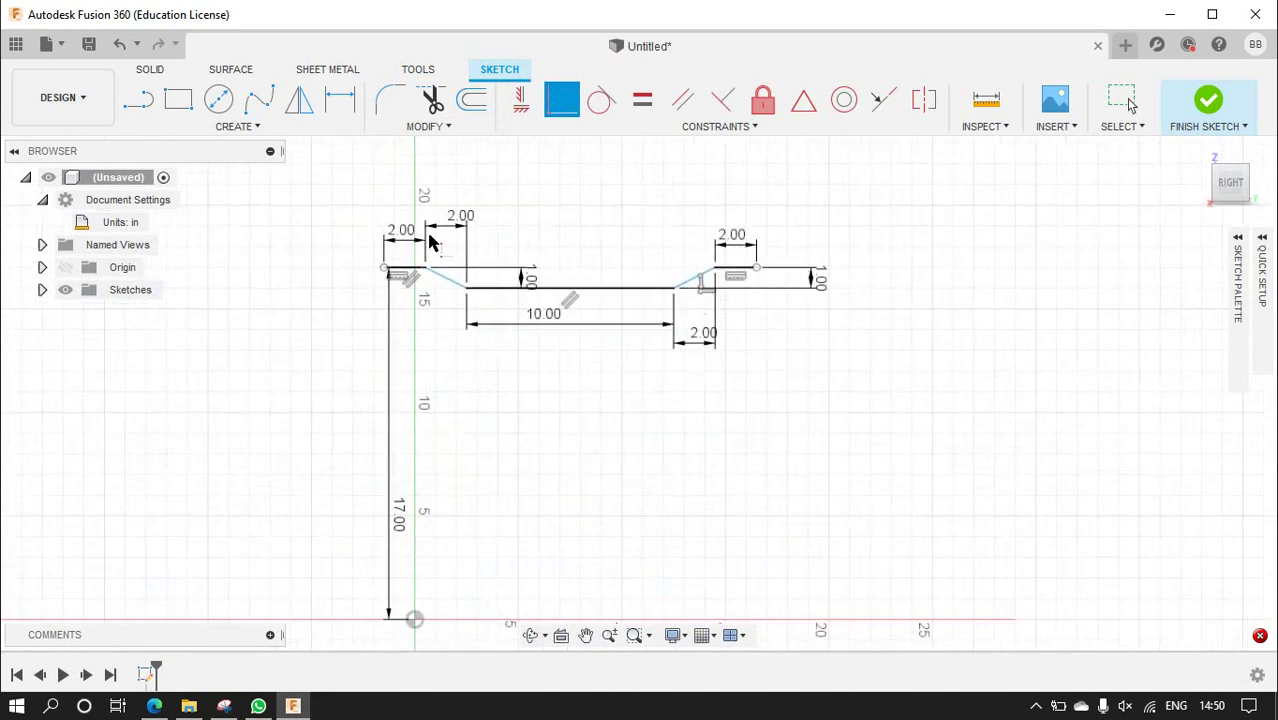
{"action": "scroll", "coordinate": [790, 272], "scroll_direction": "up", "scroll_amount": 1}
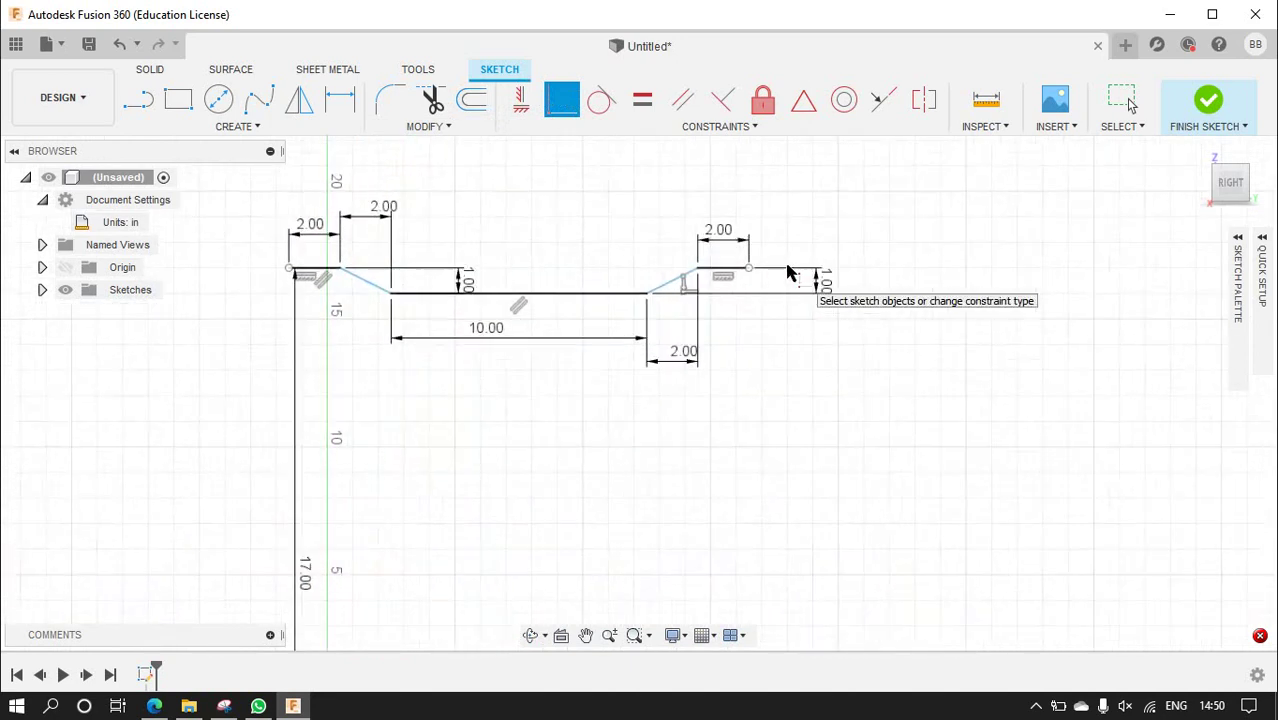
{"action": "scroll", "coordinate": [790, 272], "scroll_direction": "up", "scroll_amount": 1}
{"action": "scroll", "coordinate": [408, 252], "scroll_direction": "down", "scroll_amount": 3}
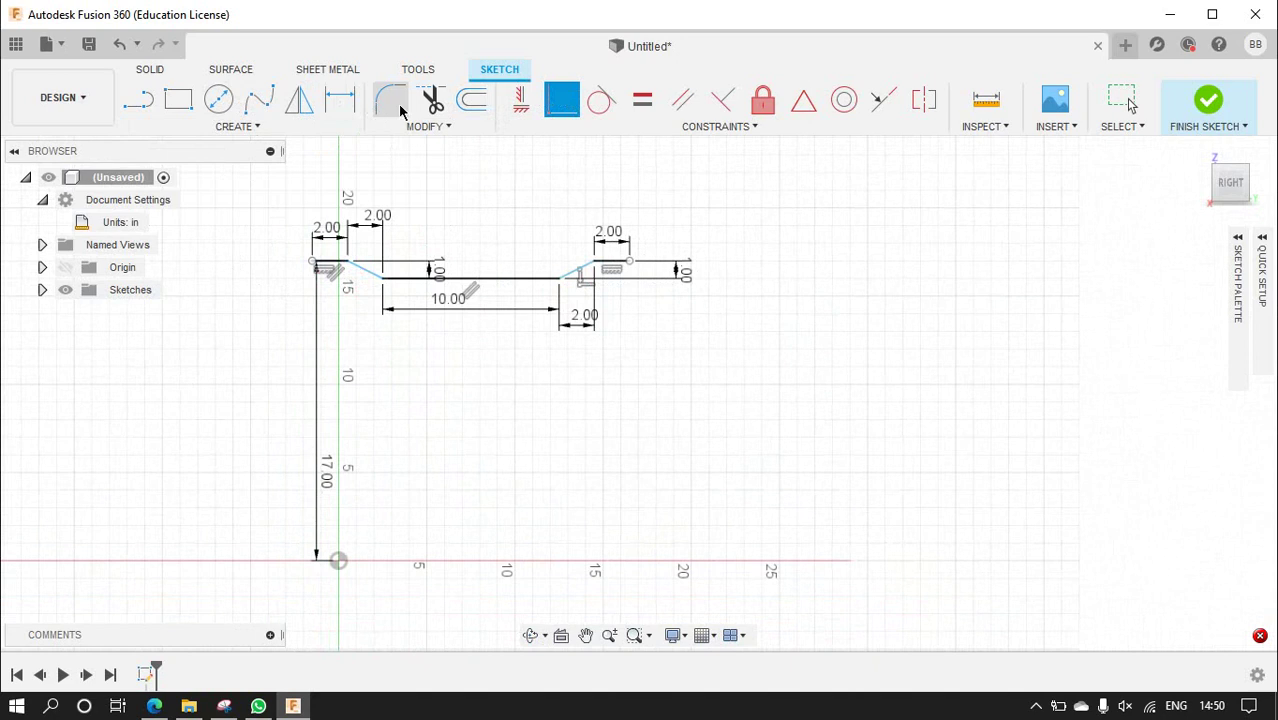
- Offset the profile chain by 0.1 in
{"action": "left_click", "coordinate": [456, 110]}
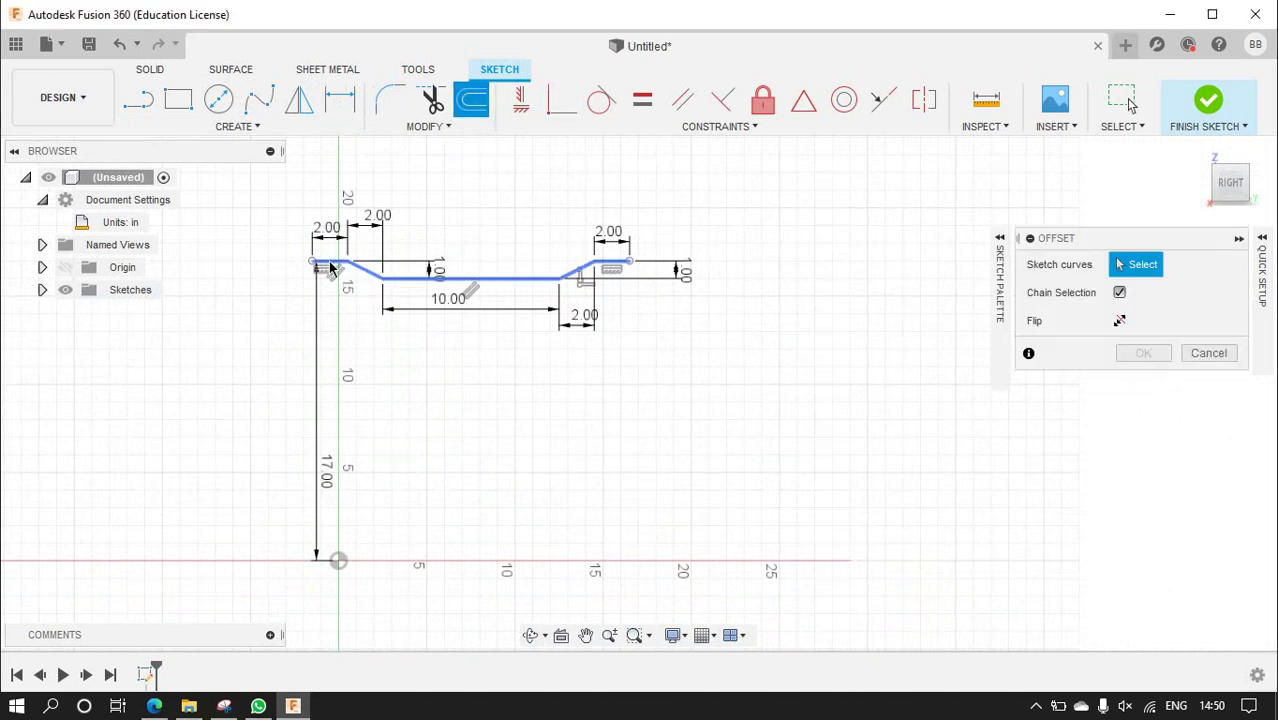
{"action": "left_click", "coordinate": [328, 266]}
{"action": "type", "text": "0"}
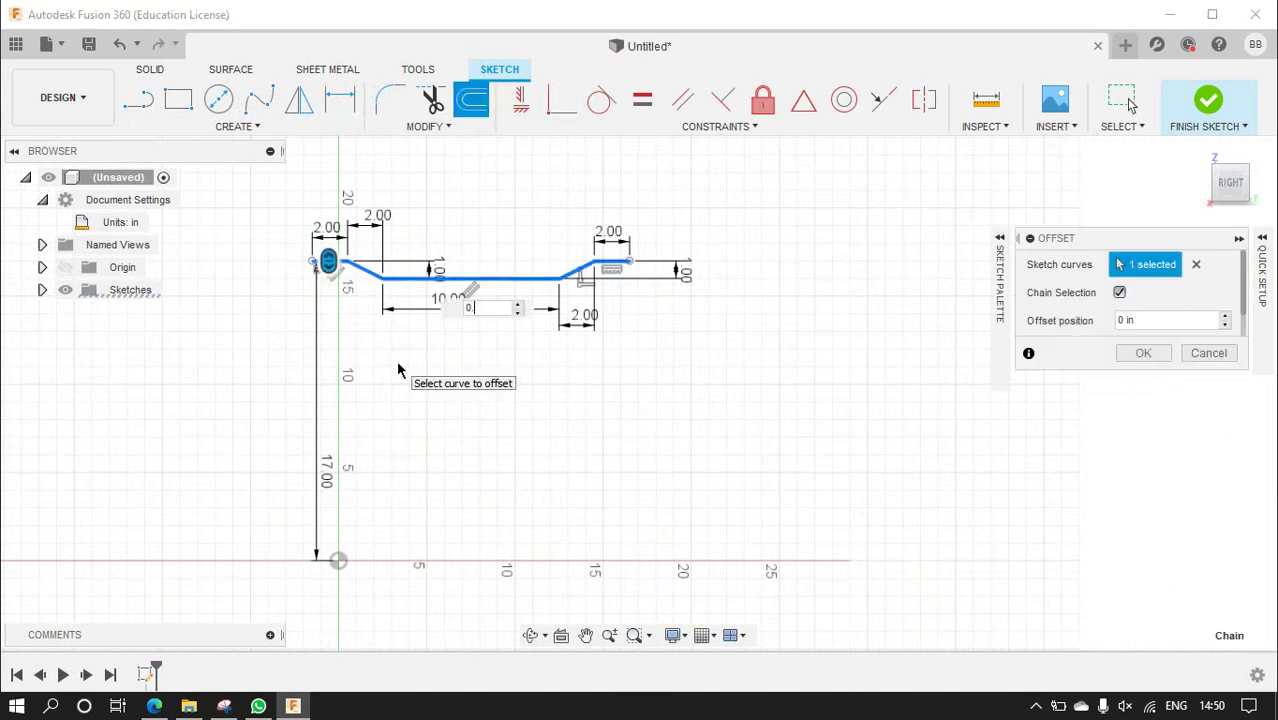
{"action": "type", "text": ".1"}
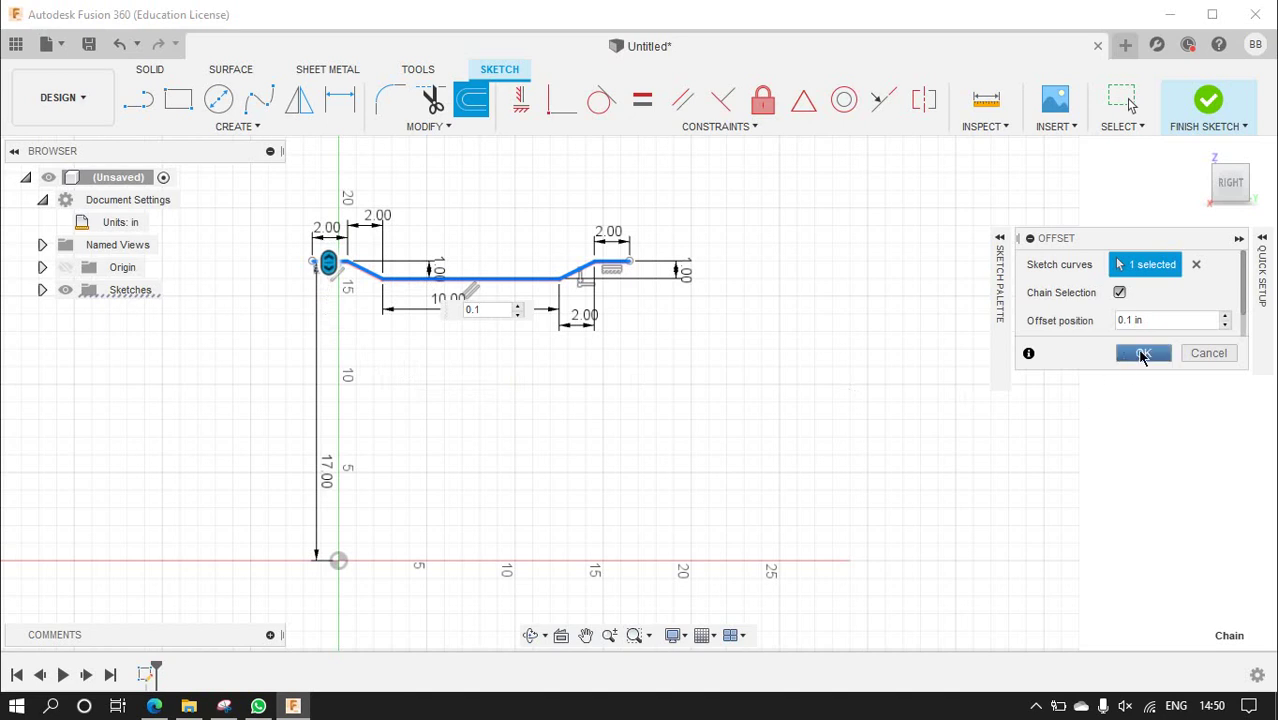
{"action": "left_click", "coordinate": [1145, 353]}
{"action": "scroll", "coordinate": [487, 258], "scroll_direction": "down", "scroll_amount": 2}
{"action": "scroll", "coordinate": [487, 258], "scroll_direction": "up", "scroll_amount": 3}
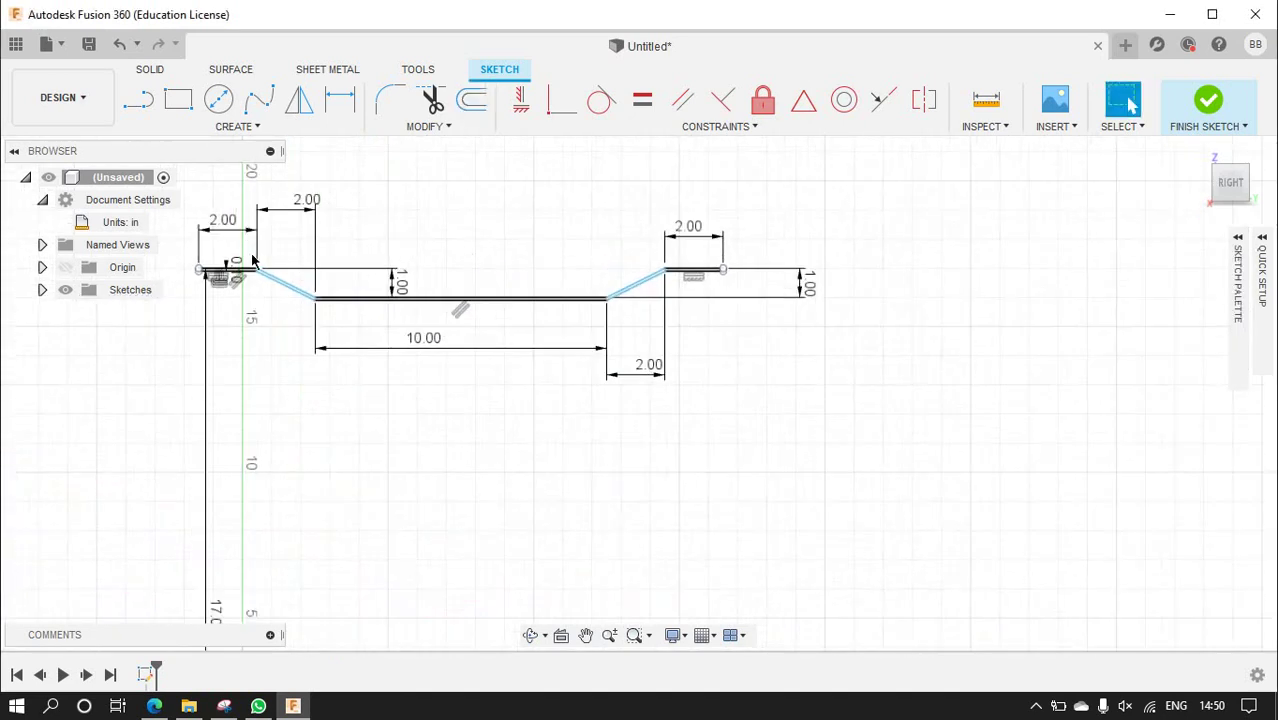
{"action": "scroll", "coordinate": [253, 262], "scroll_direction": "down", "scroll_amount": 2}
{"action": "scroll", "coordinate": [213, 253], "scroll_direction": "up", "scroll_amount": 3}
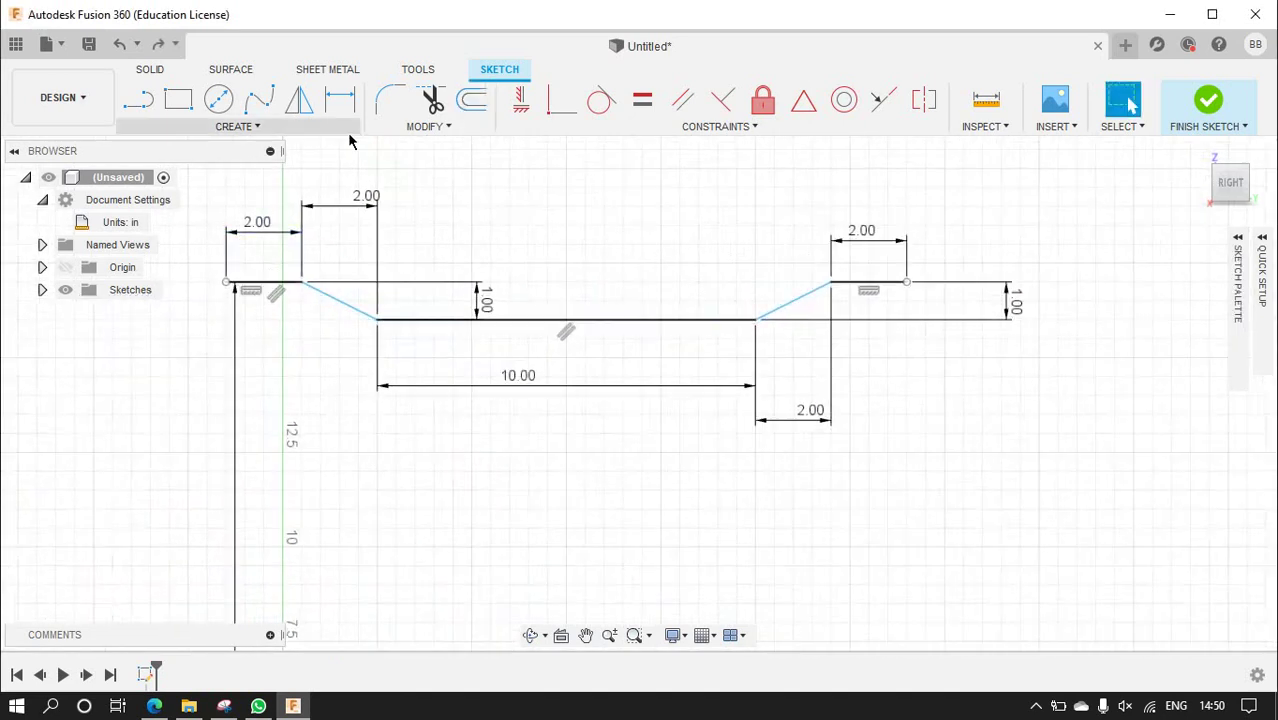
- Offset the profile chain again, this time by 0.25 in
{"action": "left_click", "coordinate": [471, 100]}
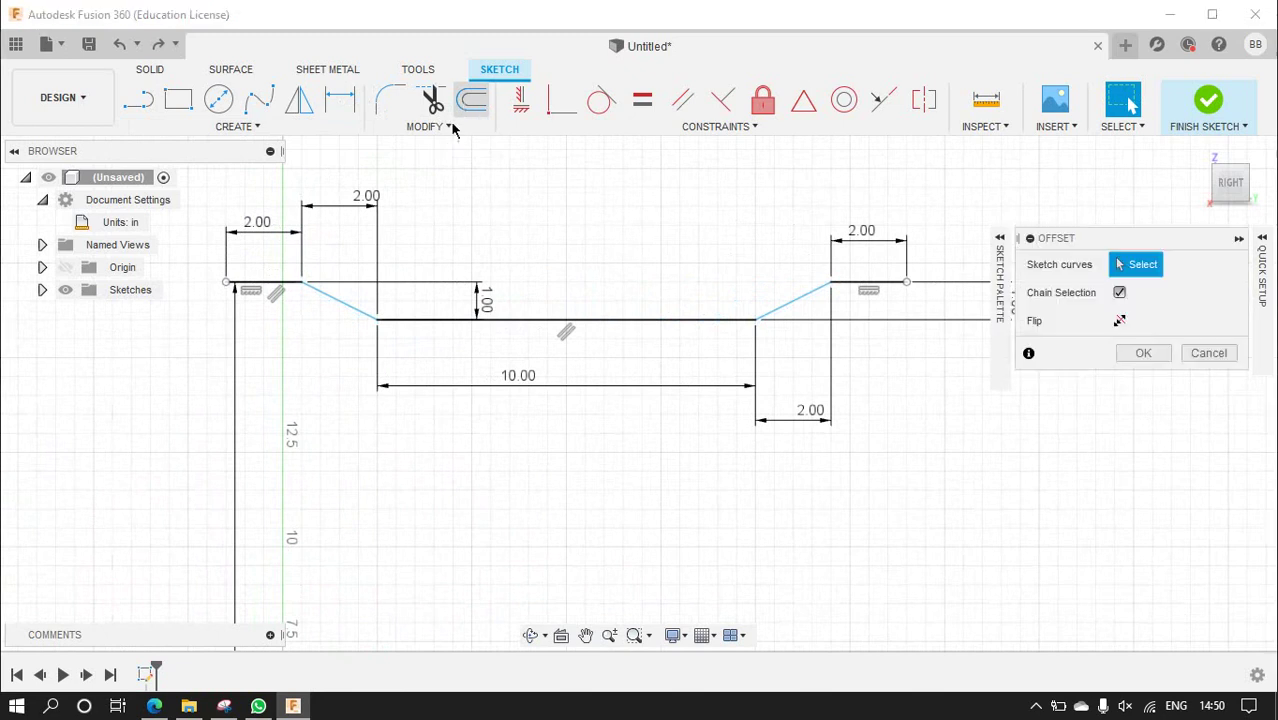
{"action": "left_click", "coordinate": [277, 285]}
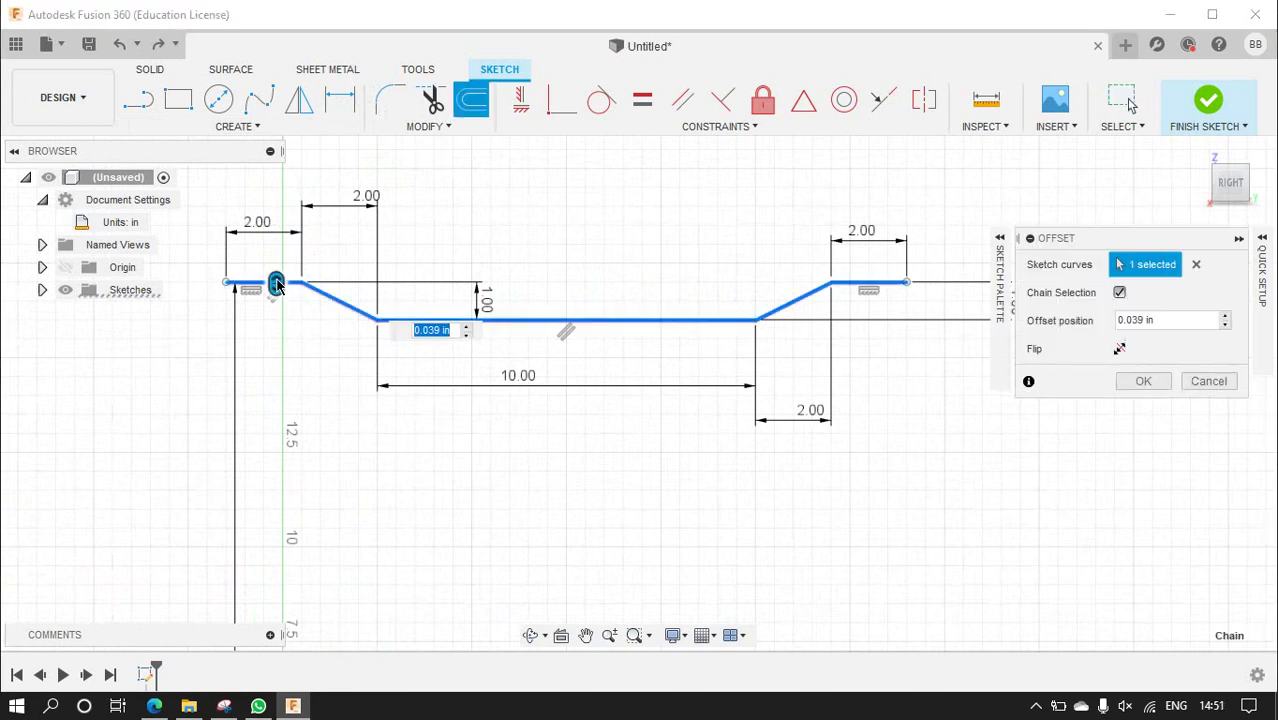
{"action": "key", "text": "Return"}
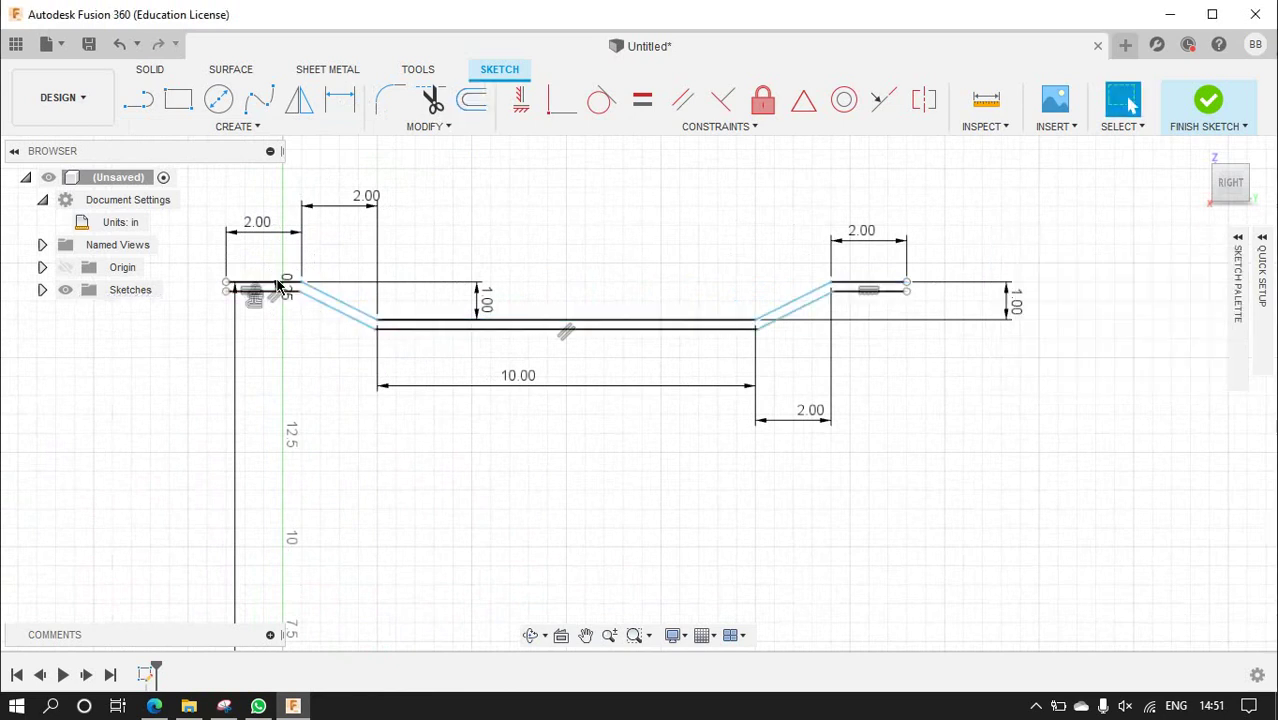
{"action": "scroll", "coordinate": [551, 323], "scroll_direction": "up", "scroll_amount": 2}
{"action": "scroll", "coordinate": [500, 400], "scroll_direction": "down", "scroll_amount": 5}
{"action": "scroll", "coordinate": [488, 425], "scroll_direction": "up", "scroll_amount": 1}
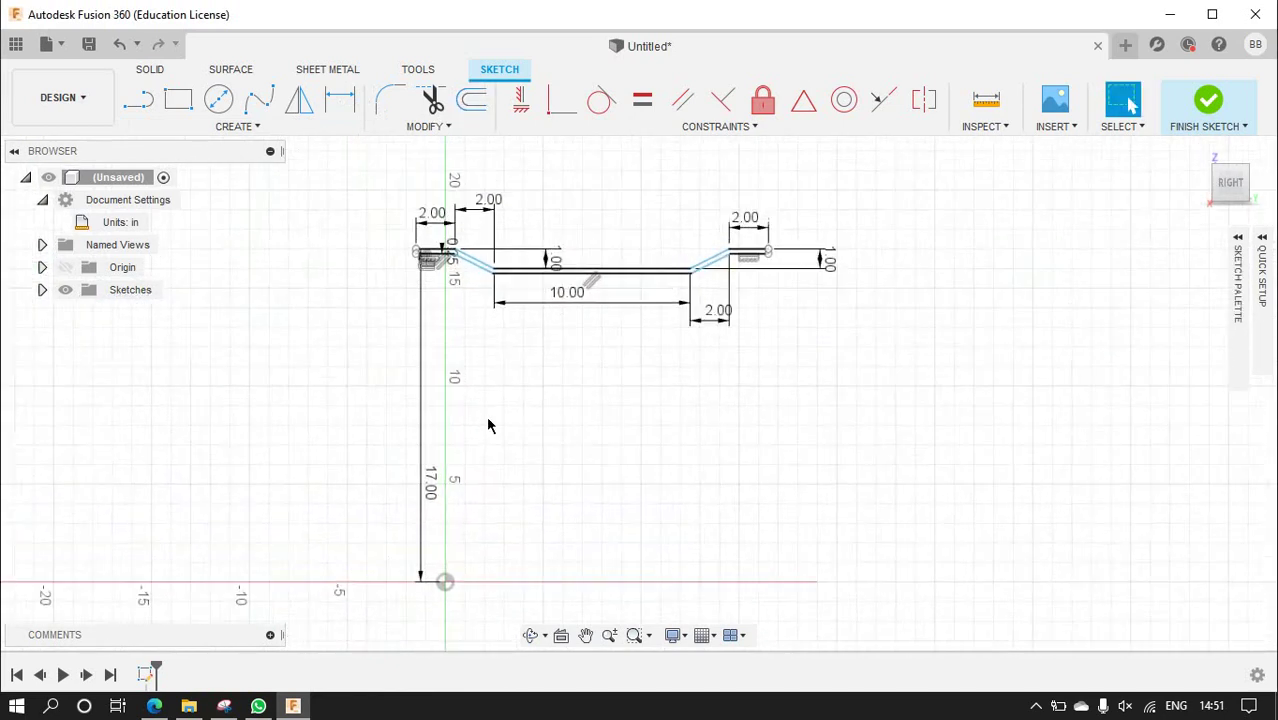
{"action": "scroll", "coordinate": [410, 206], "scroll_direction": "up", "scroll_amount": 3}
{"action": "scroll", "coordinate": [428, 345], "scroll_direction": "up", "scroll_amount": 2}
{"action": "scroll", "coordinate": [437, 362], "scroll_direction": "up", "scroll_amount": 2}
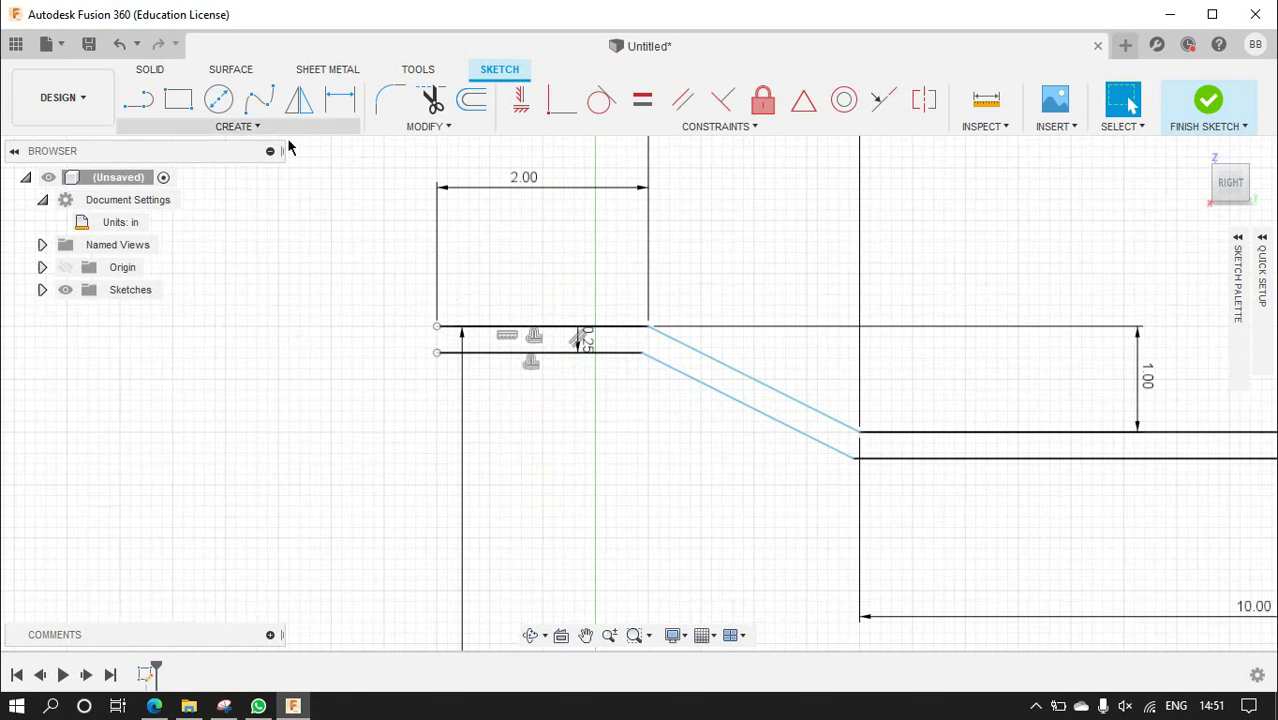
{"action": "left_click", "coordinate": [138, 99]}
- Draw a two-line angled cap joining the left ends of the profile and its offset
{"action": "left_click", "coordinate": [436, 353]}
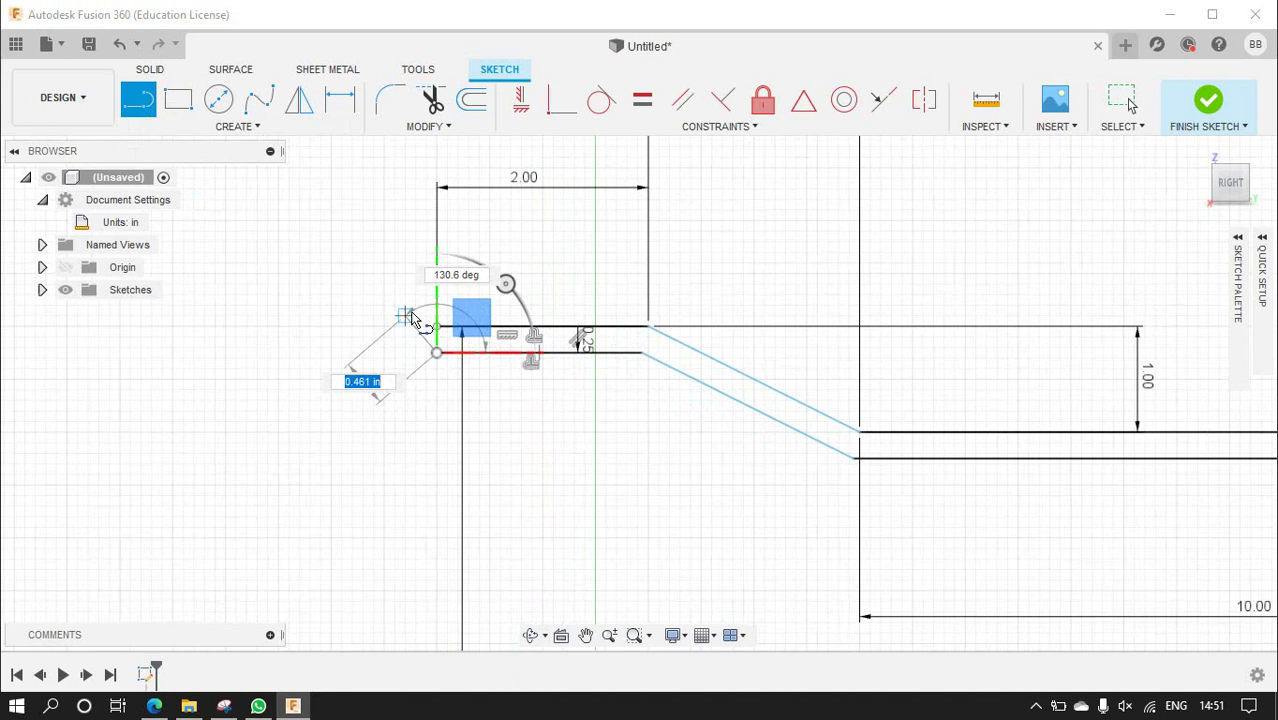
{"action": "left_click", "coordinate": [404, 317]}
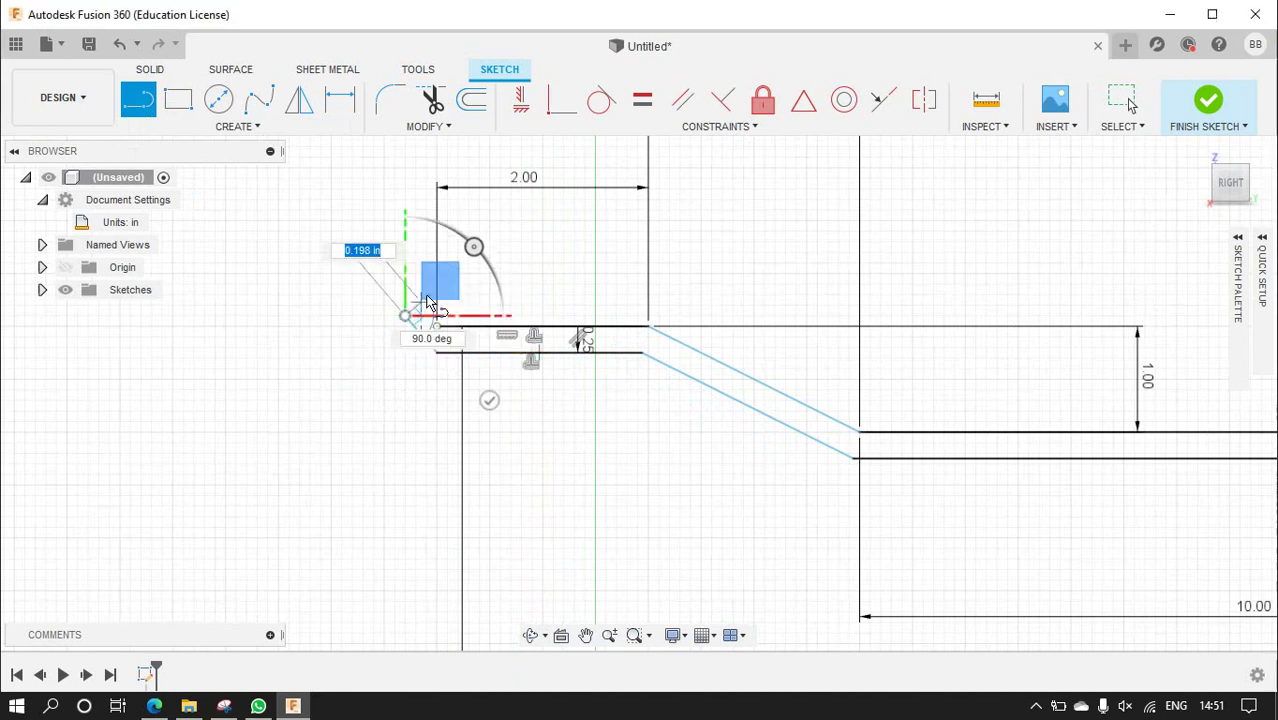
{"action": "left_click", "coordinate": [437, 327]}
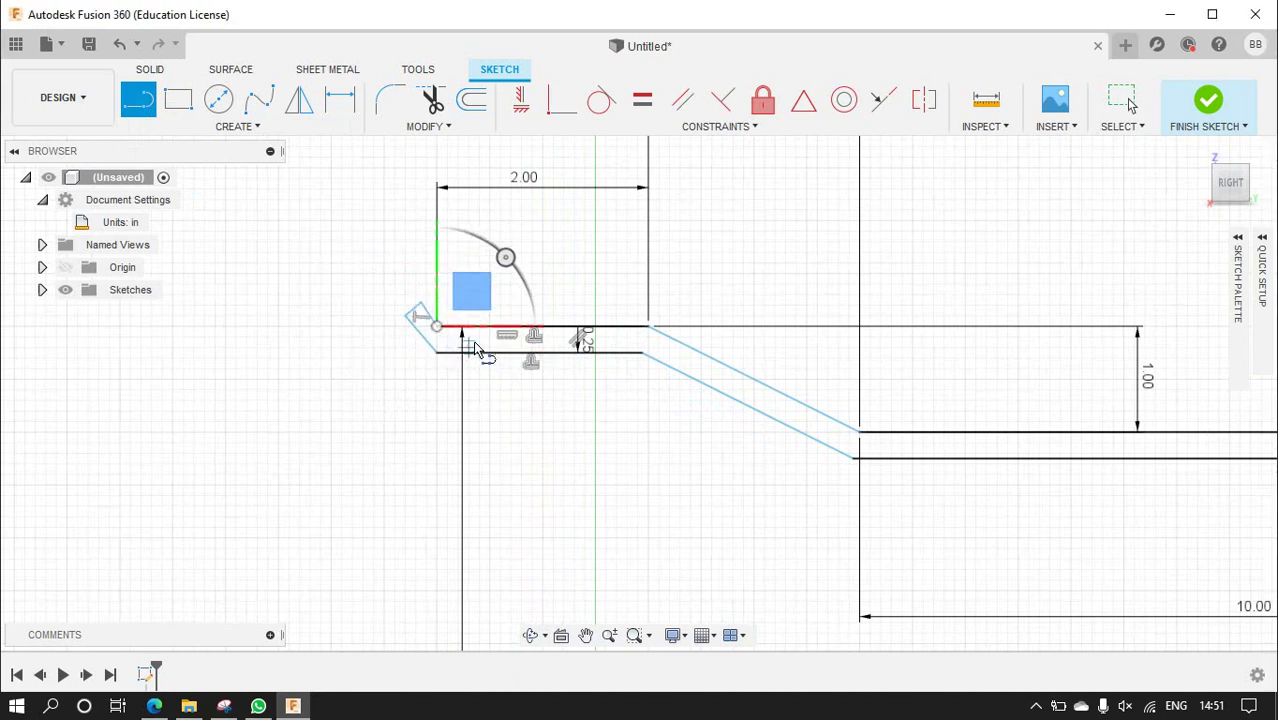
{"action": "scroll", "coordinate": [477, 348], "scroll_direction": "down", "scroll_amount": 3}
{"action": "scroll", "coordinate": [477, 348], "scroll_direction": "down", "scroll_amount": 2}
{"action": "scroll", "coordinate": [690, 380], "scroll_direction": "up", "scroll_amount": 3}
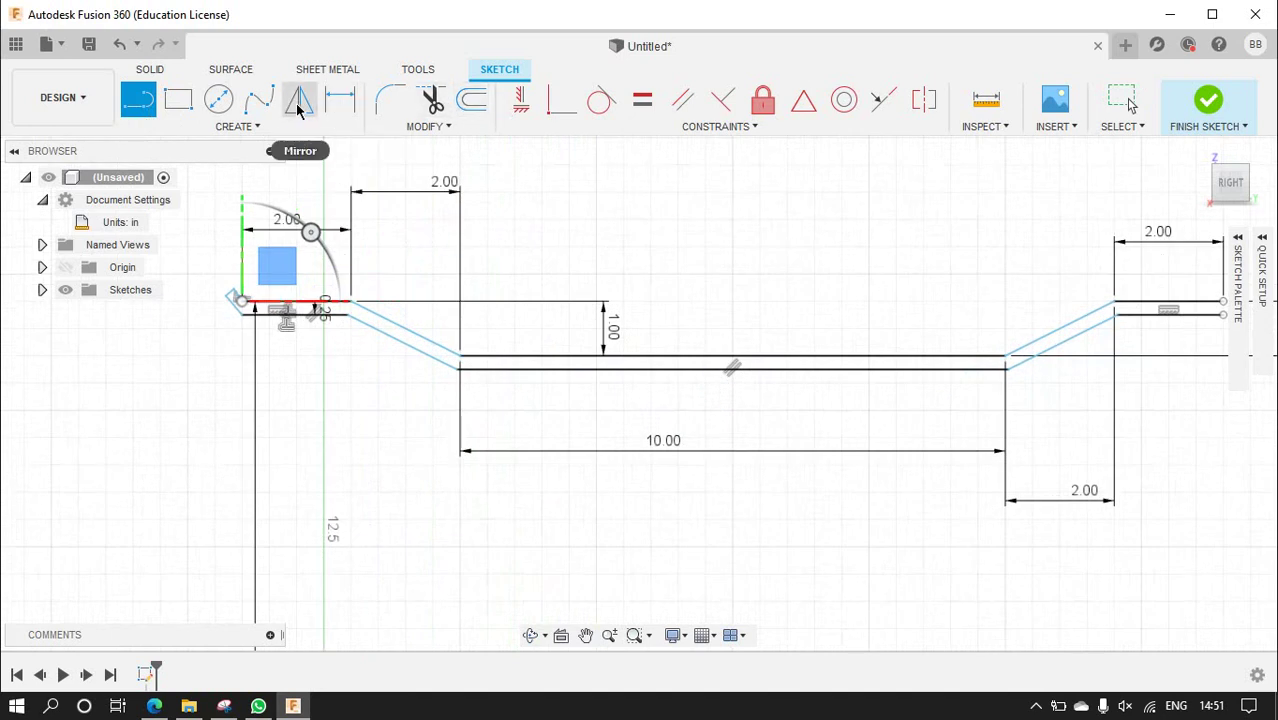
- Begin a line at the middle of the profile, then cancel it unfinished
{"action": "left_click", "coordinate": [140, 100]}
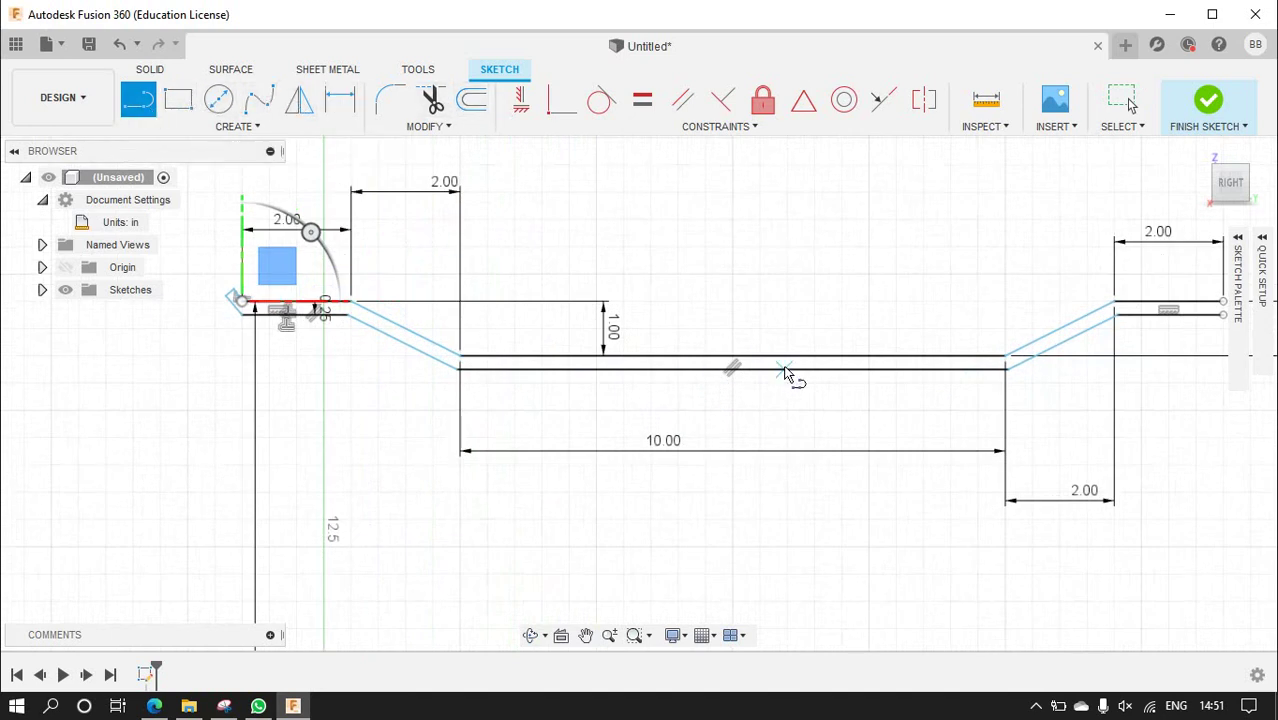
{"action": "left_click", "coordinate": [732, 356]}
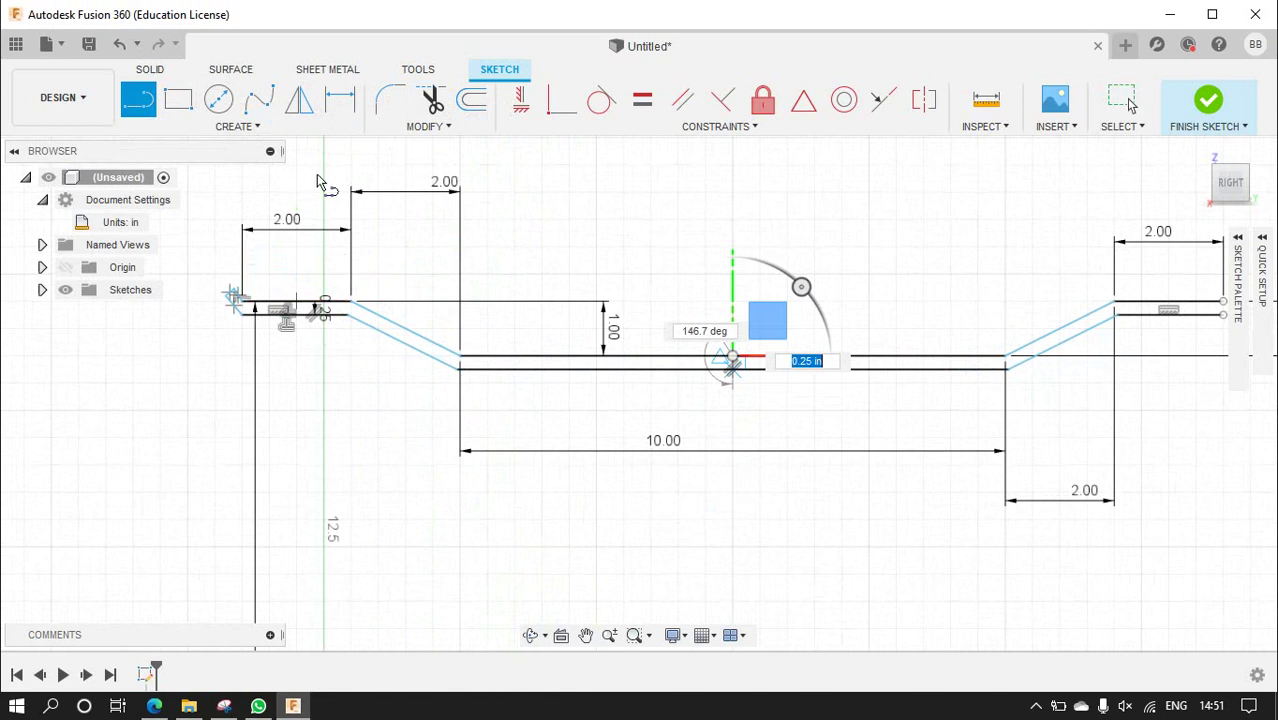
{"action": "key", "text": "Escape"}
{"action": "scroll", "coordinate": [297, 346], "scroll_direction": "down", "scroll_amount": 3}
{"action": "scroll", "coordinate": [420, 310], "scroll_direction": "up", "scroll_amount": 5}
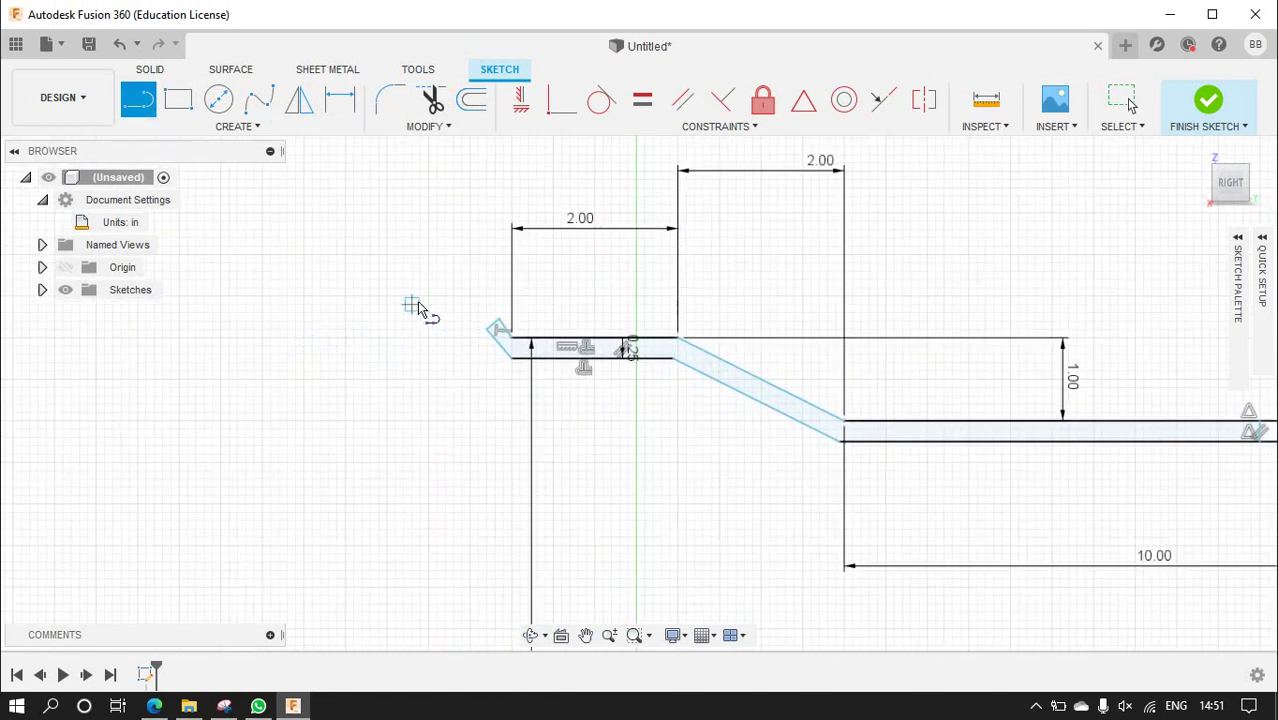
{"action": "scroll", "coordinate": [485, 315], "scroll_direction": "up", "scroll_amount": 3}
- Make the two edges of the left end cap parallel
{"action": "left_click", "coordinate": [340, 100]}
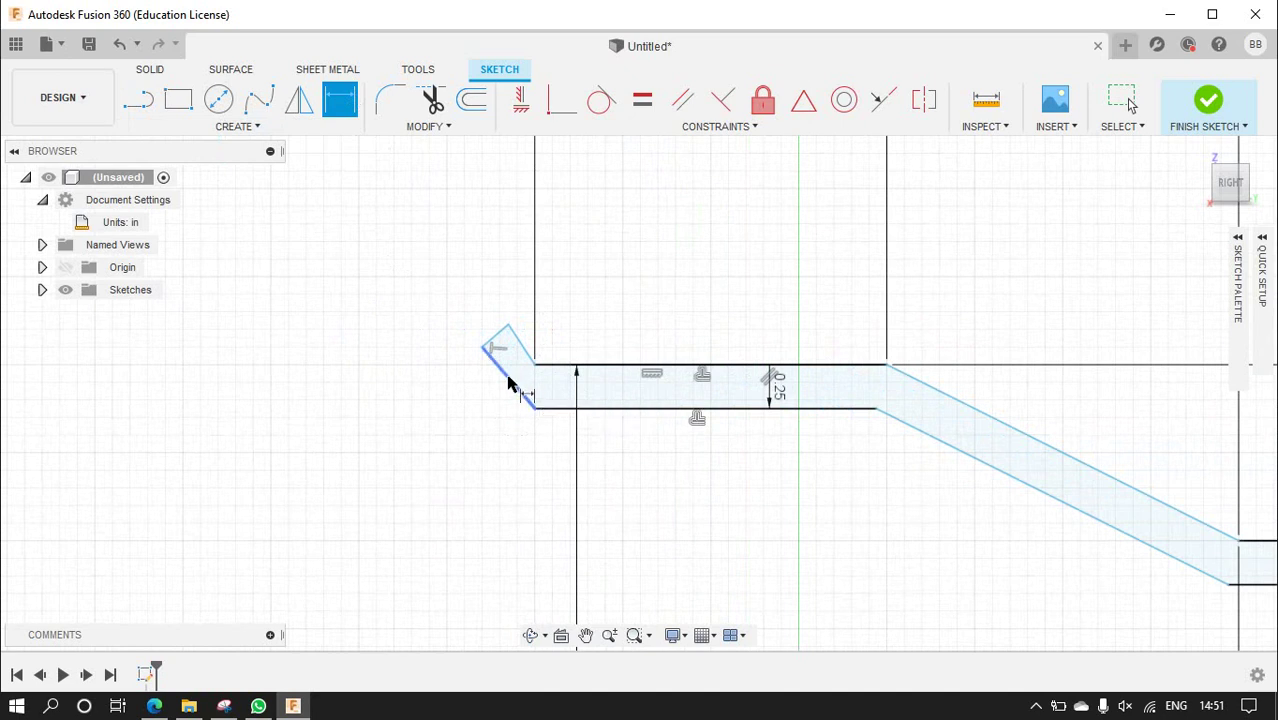
{"action": "left_click", "coordinate": [683, 100]}
{"action": "left_click", "coordinate": [528, 352]}
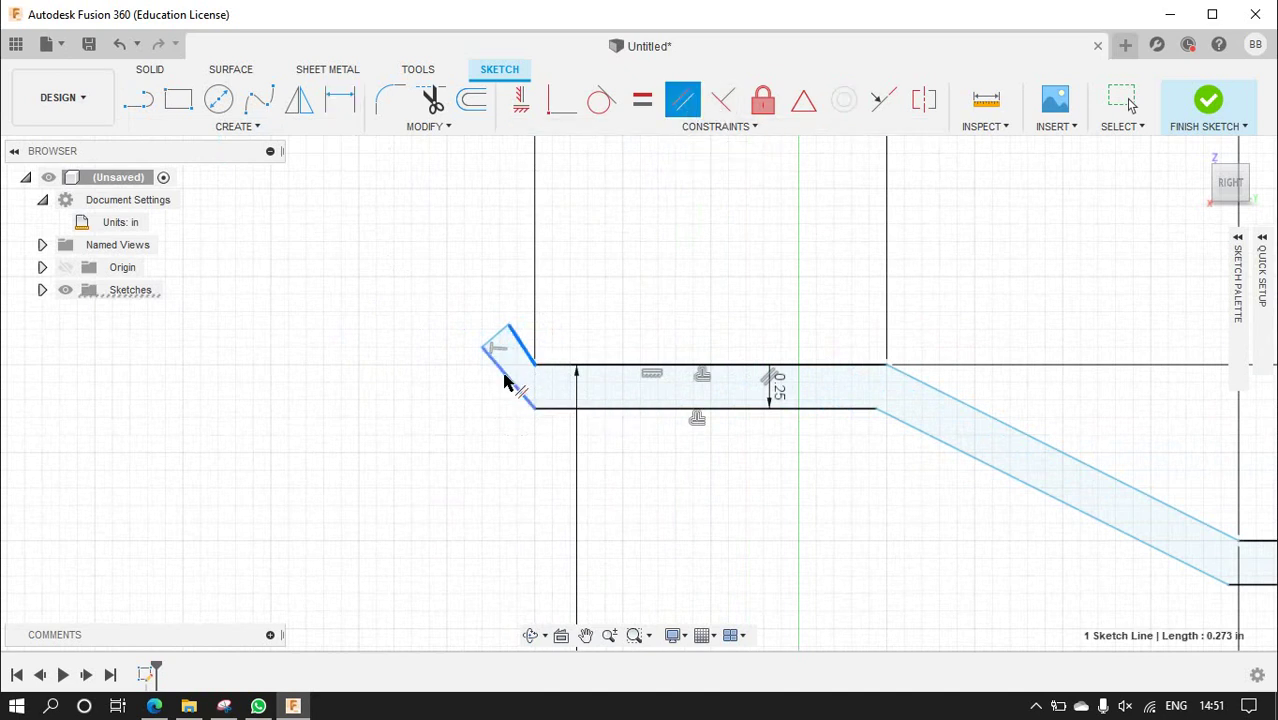
{"action": "left_click", "coordinate": [504, 378]}
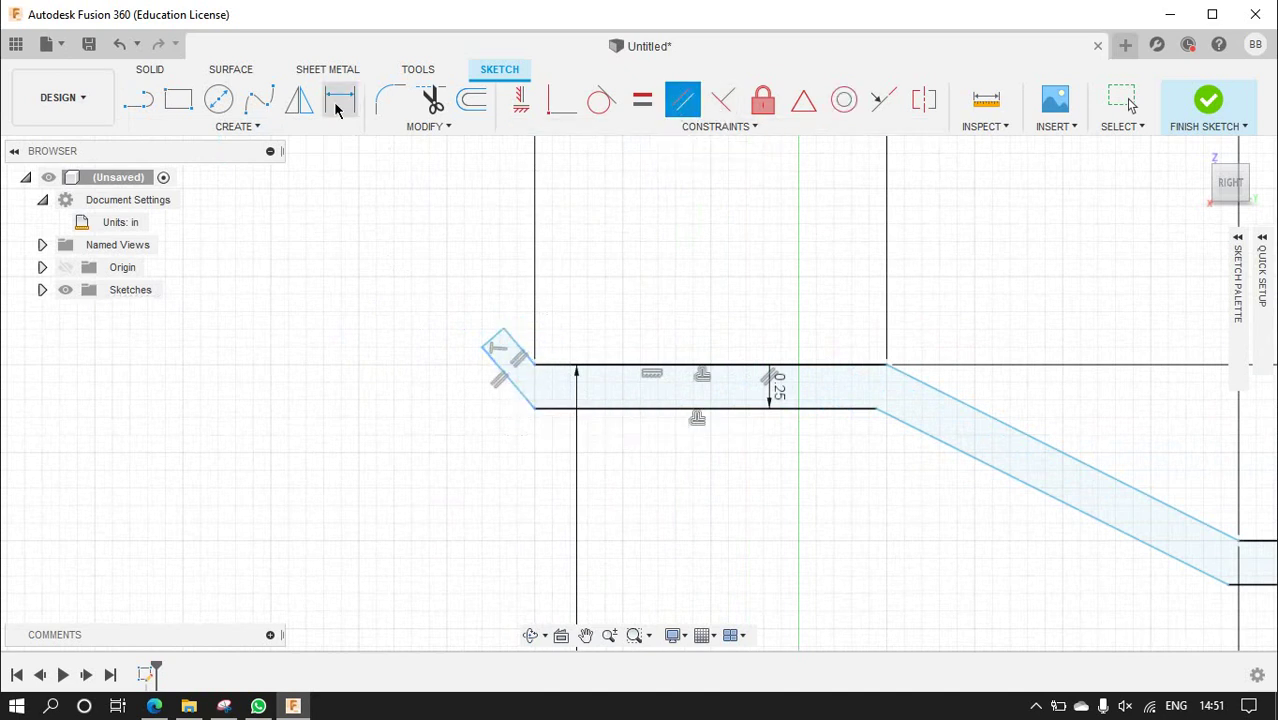
{"action": "left_click", "coordinate": [148, 106]}
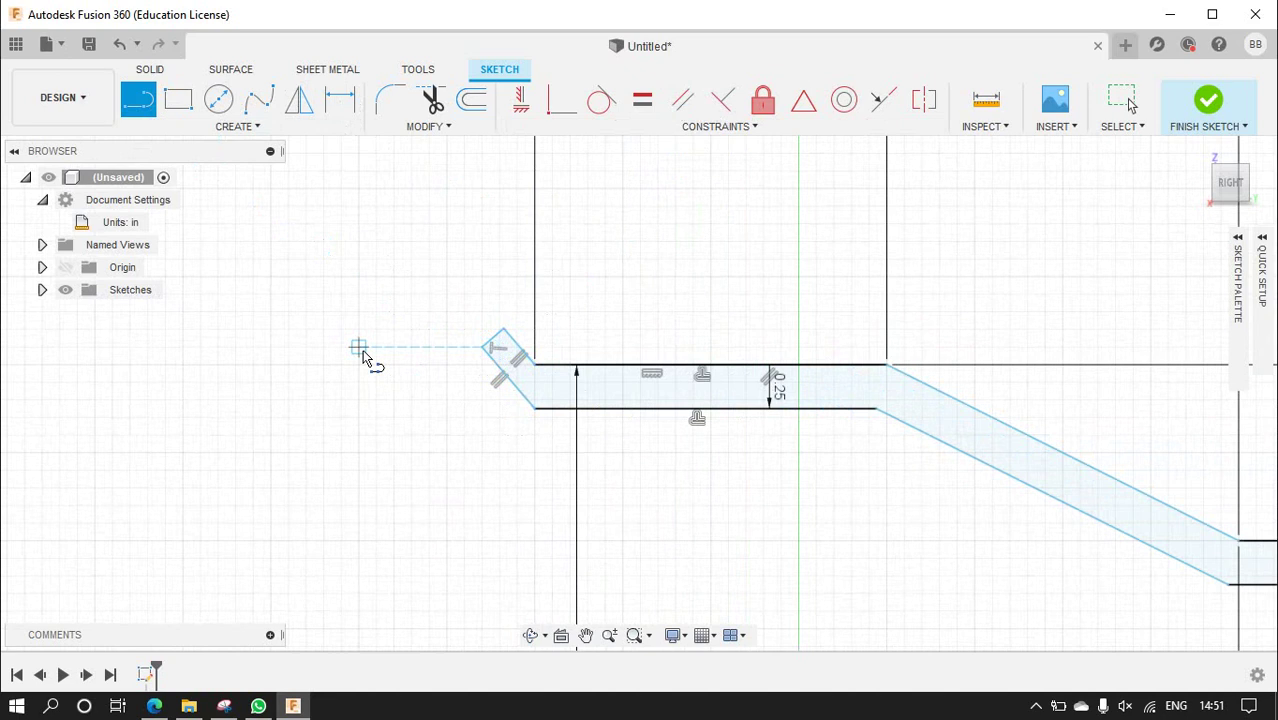
- Dimension the short angled end line at the left end to 0.163 in
{"action": "left_click", "coordinate": [340, 99]}
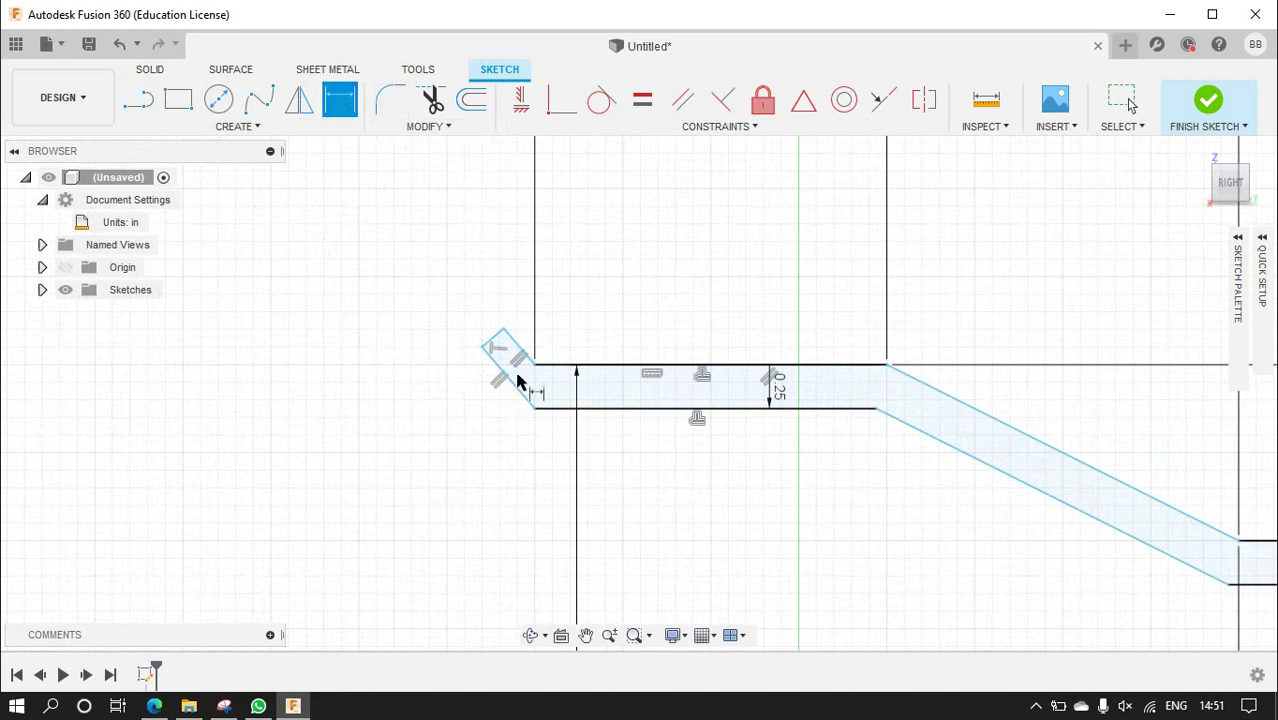
{"action": "left_click", "coordinate": [500, 345]}
{"action": "left_click", "coordinate": [452, 307]}
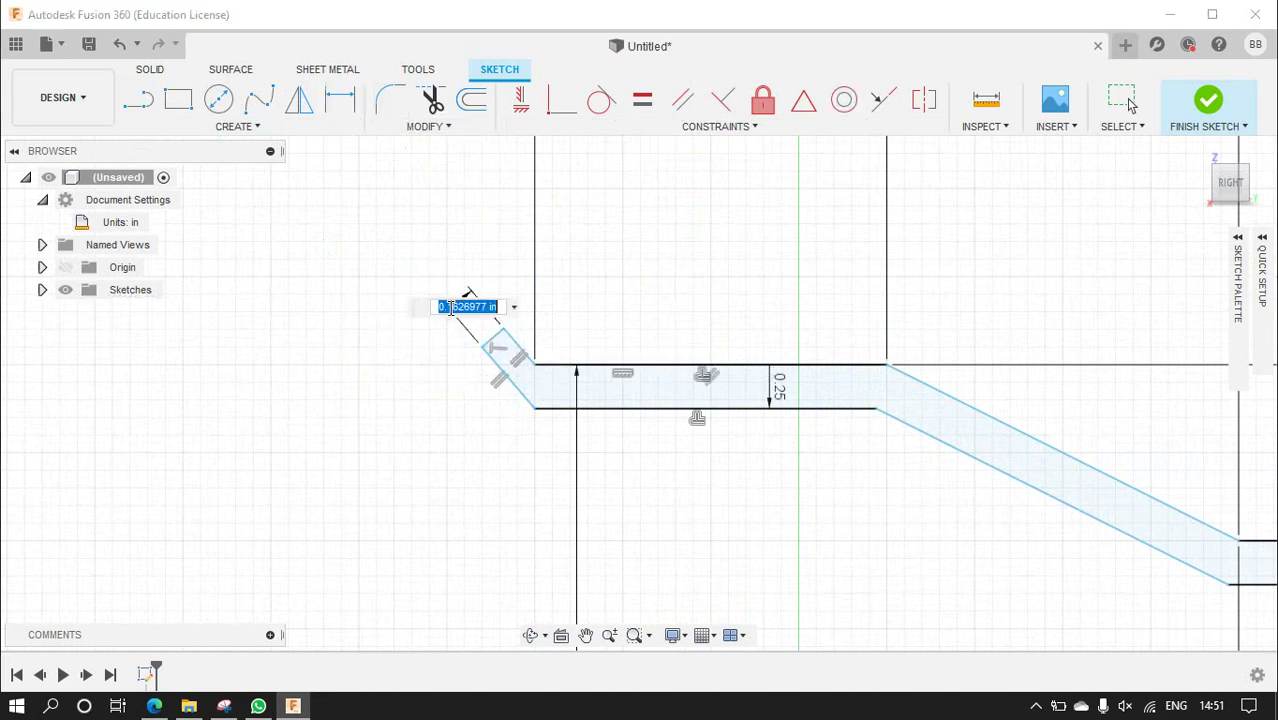
{"action": "key", "text": "Return"}
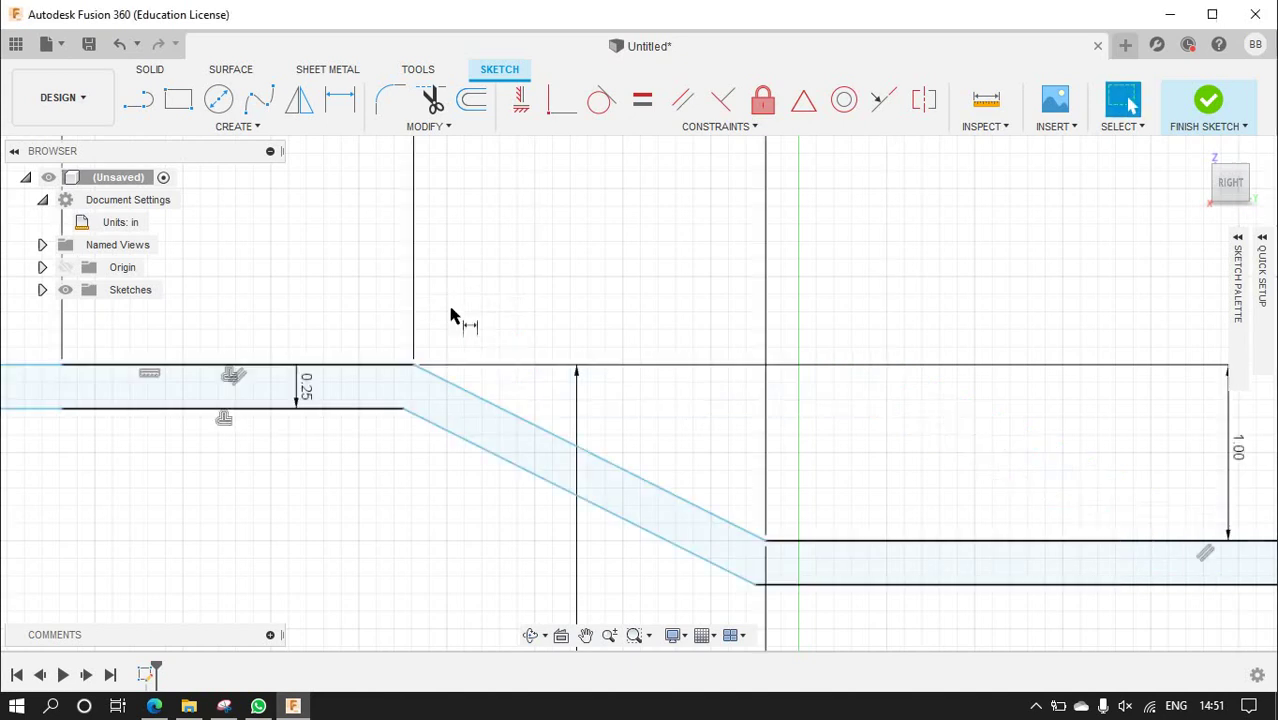
{"action": "scroll", "coordinate": [608, 408], "scroll_direction": "down", "scroll_amount": 4}
{"action": "scroll", "coordinate": [608, 405], "scroll_direction": "down", "scroll_amount": 3}
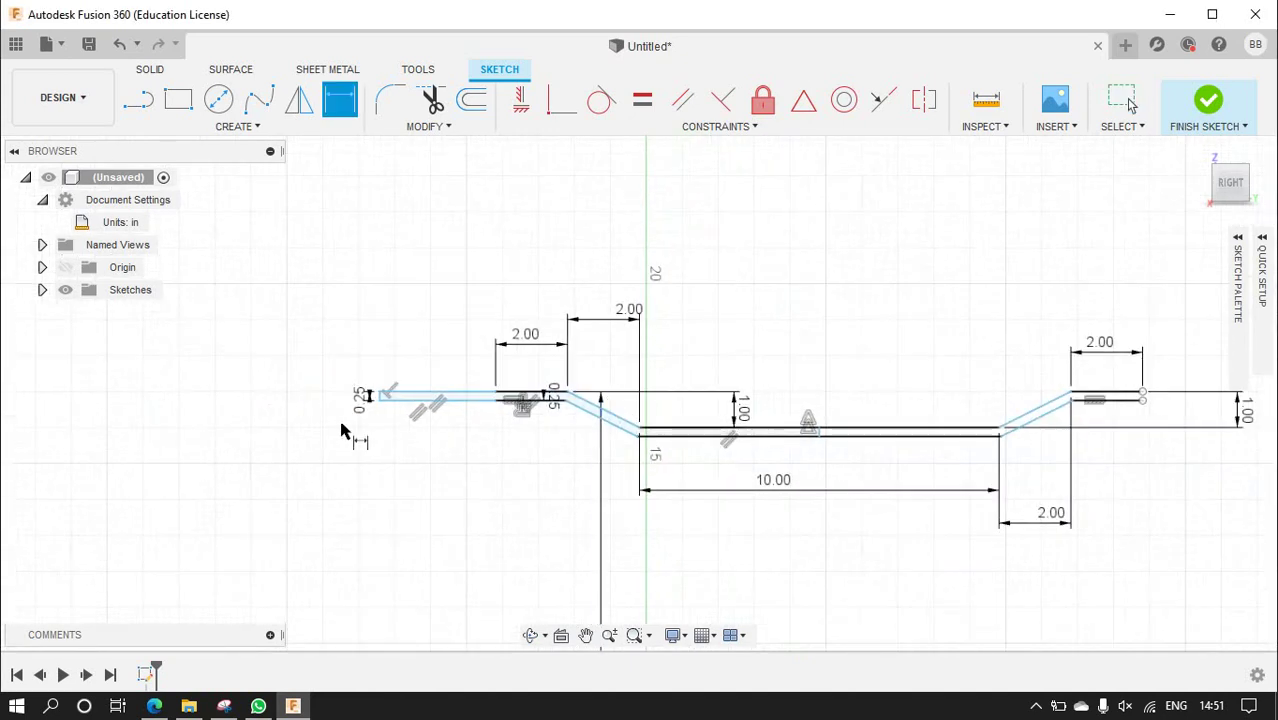
{"action": "scroll", "coordinate": [345, 430], "scroll_direction": "up", "scroll_amount": 3}
{"action": "key", "text": "Escape"}
{"action": "key", "text": "ctrl+z"}
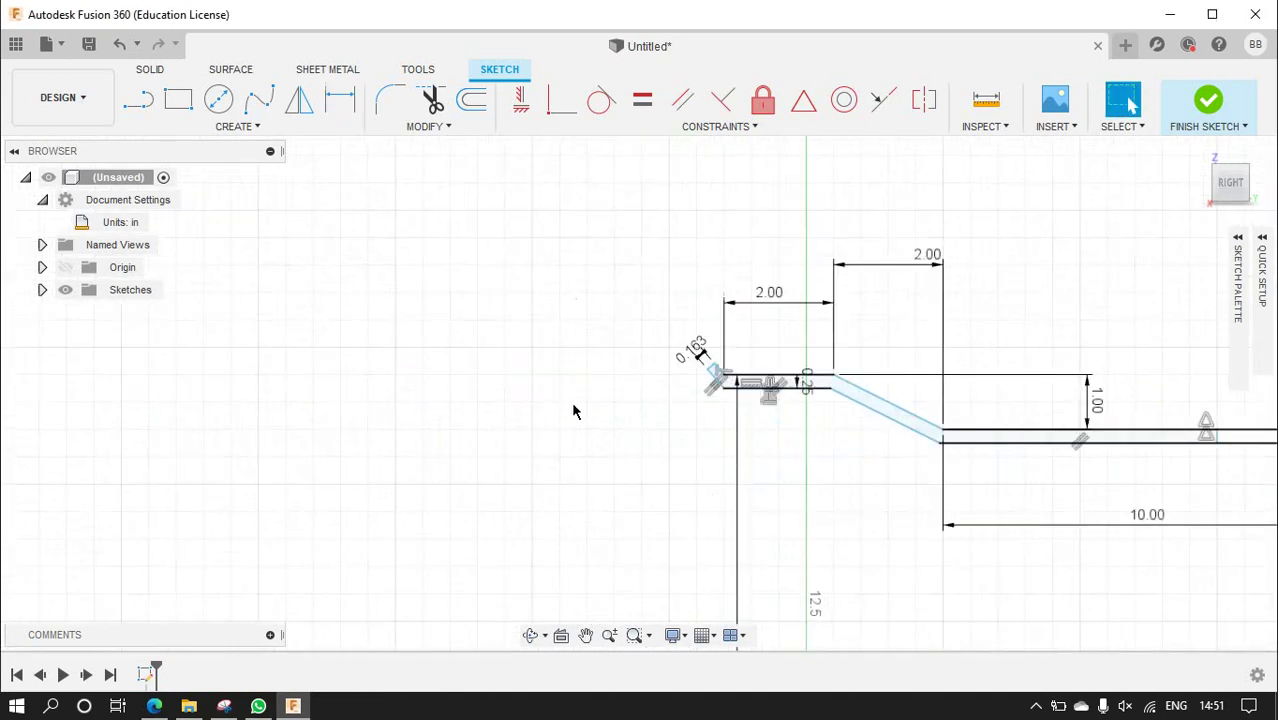
{"action": "scroll", "coordinate": [759, 373], "scroll_direction": "down", "scroll_amount": 1}
{"action": "scroll", "coordinate": [759, 373], "scroll_direction": "down", "scroll_amount": 2}
{"action": "scroll", "coordinate": [450, 382], "scroll_direction": "up", "scroll_amount": 2}
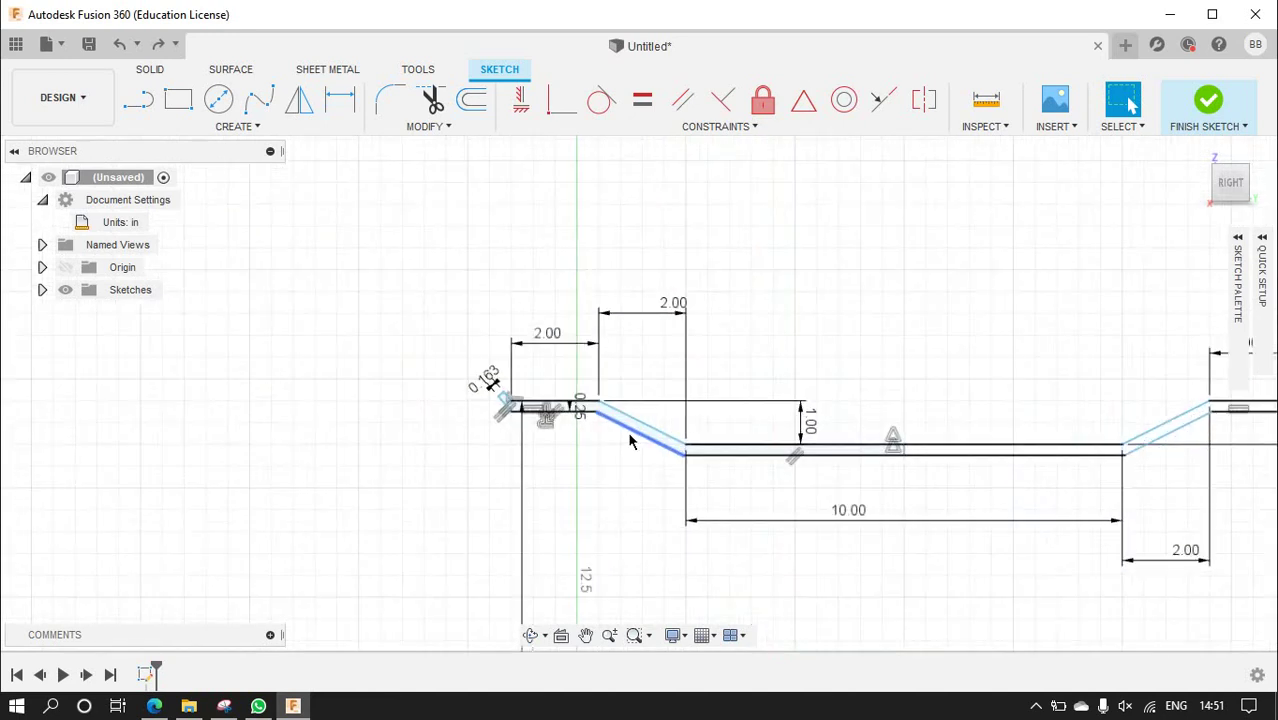
{"action": "scroll", "coordinate": [370, 386], "scroll_direction": "up", "scroll_amount": 2}
{"action": "scroll", "coordinate": [440, 383], "scroll_direction": "up", "scroll_amount": 3}
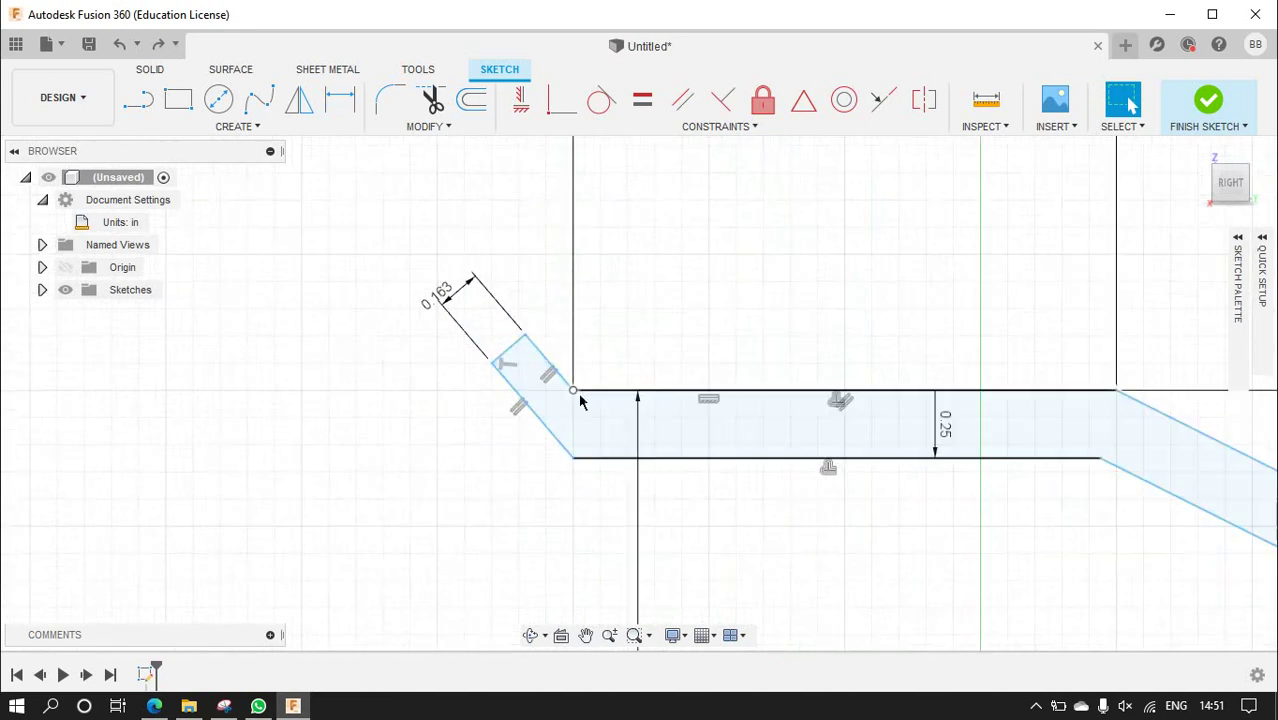
- Round the left end's outer corner with an R0.043 fillet
{"action": "left_click", "coordinate": [393, 103]}
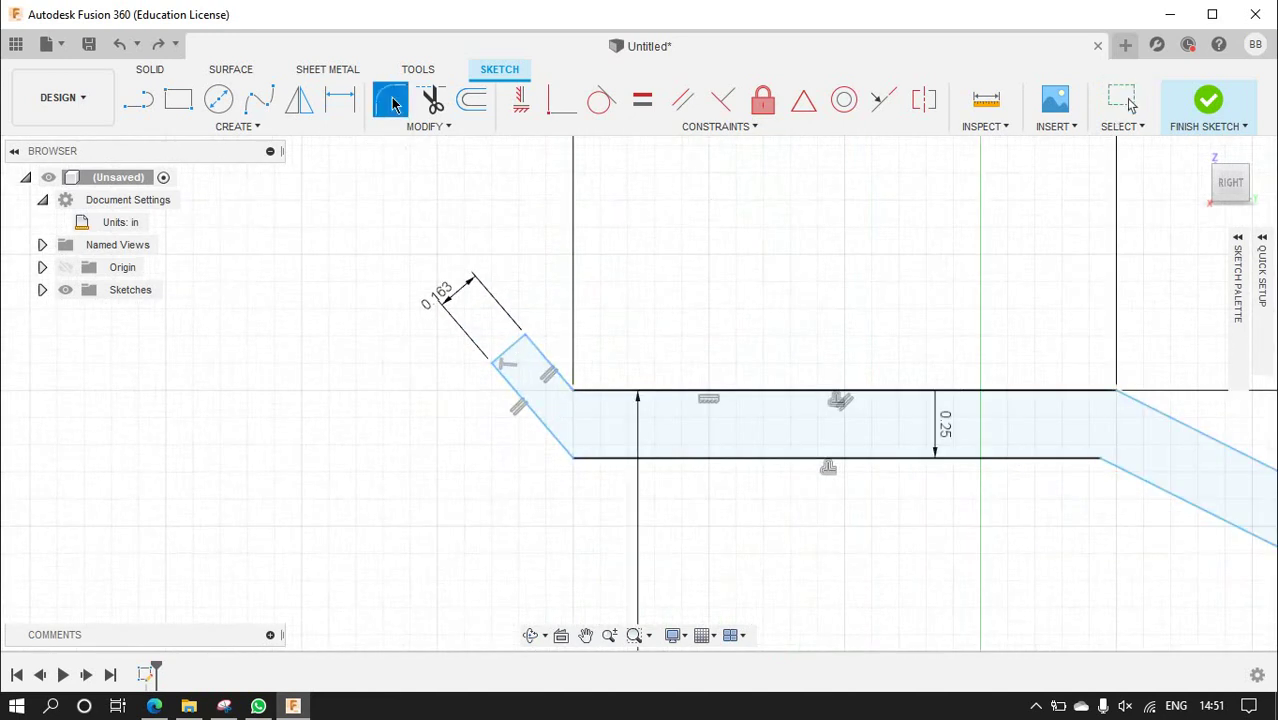
{"action": "left_click", "coordinate": [499, 370]}
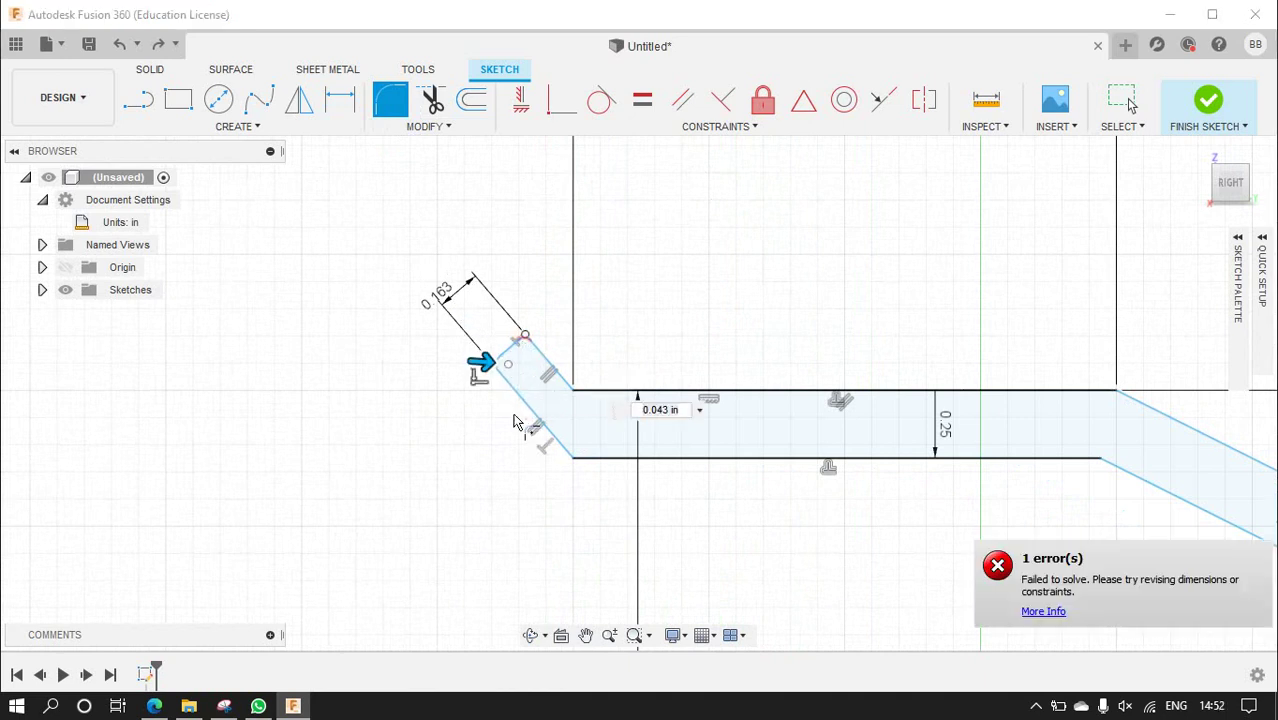
{"action": "scroll", "coordinate": [483, 390], "scroll_direction": "down", "scroll_amount": 2}
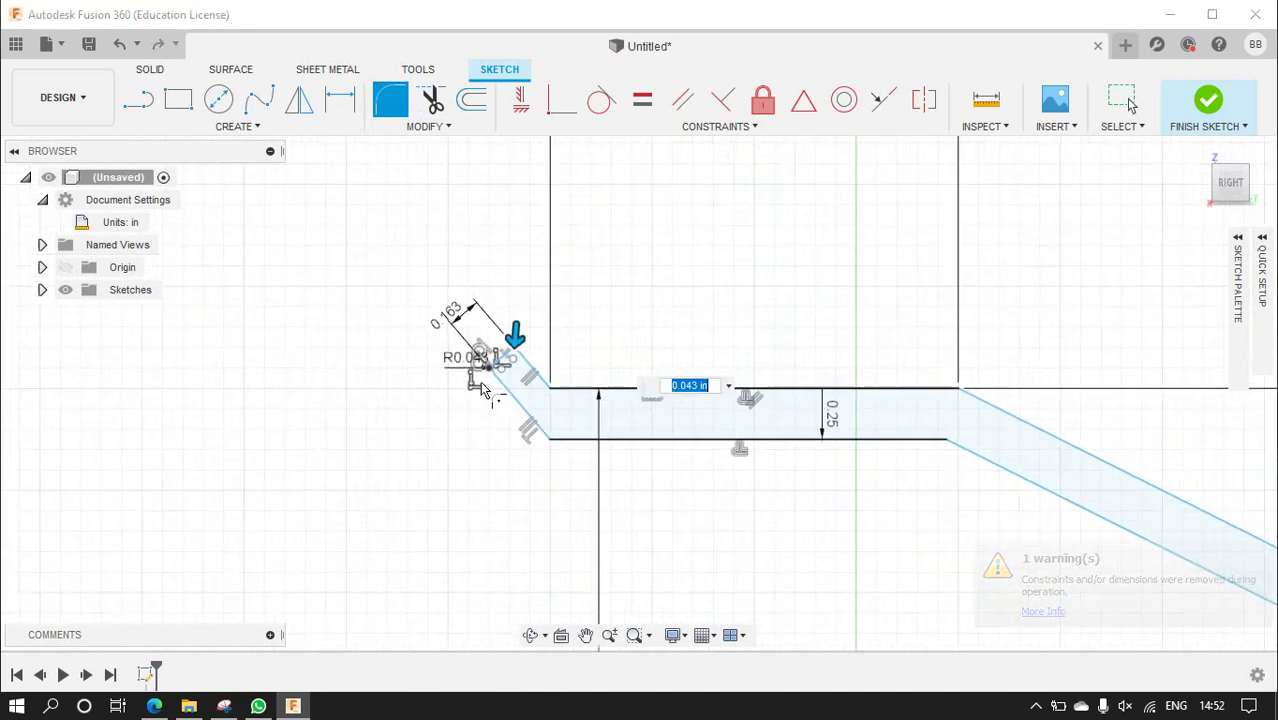
{"action": "scroll", "coordinate": [483, 390], "scroll_direction": "down", "scroll_amount": 2}
{"action": "scroll", "coordinate": [485, 391], "scroll_direction": "down", "scroll_amount": 2}
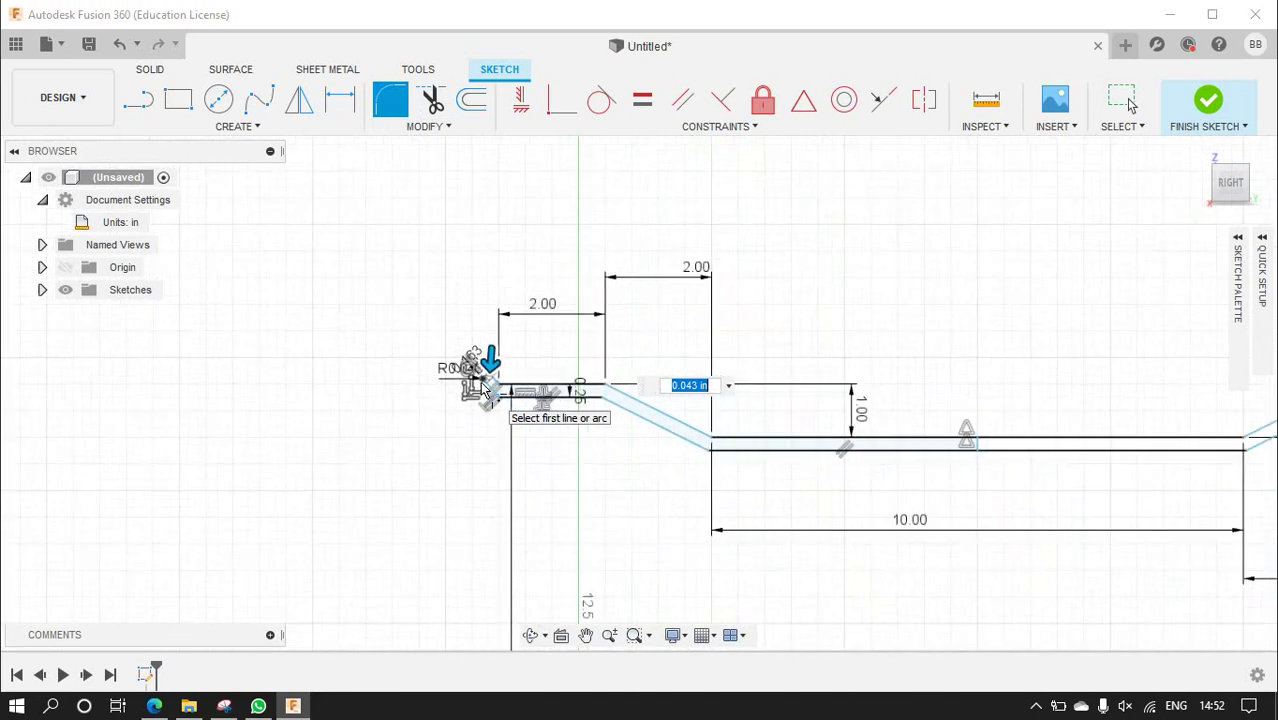
{"action": "scroll", "coordinate": [485, 391], "scroll_direction": "up", "scroll_amount": 5}
{"action": "scroll", "coordinate": [483, 382], "scroll_direction": "up", "scroll_amount": 1}
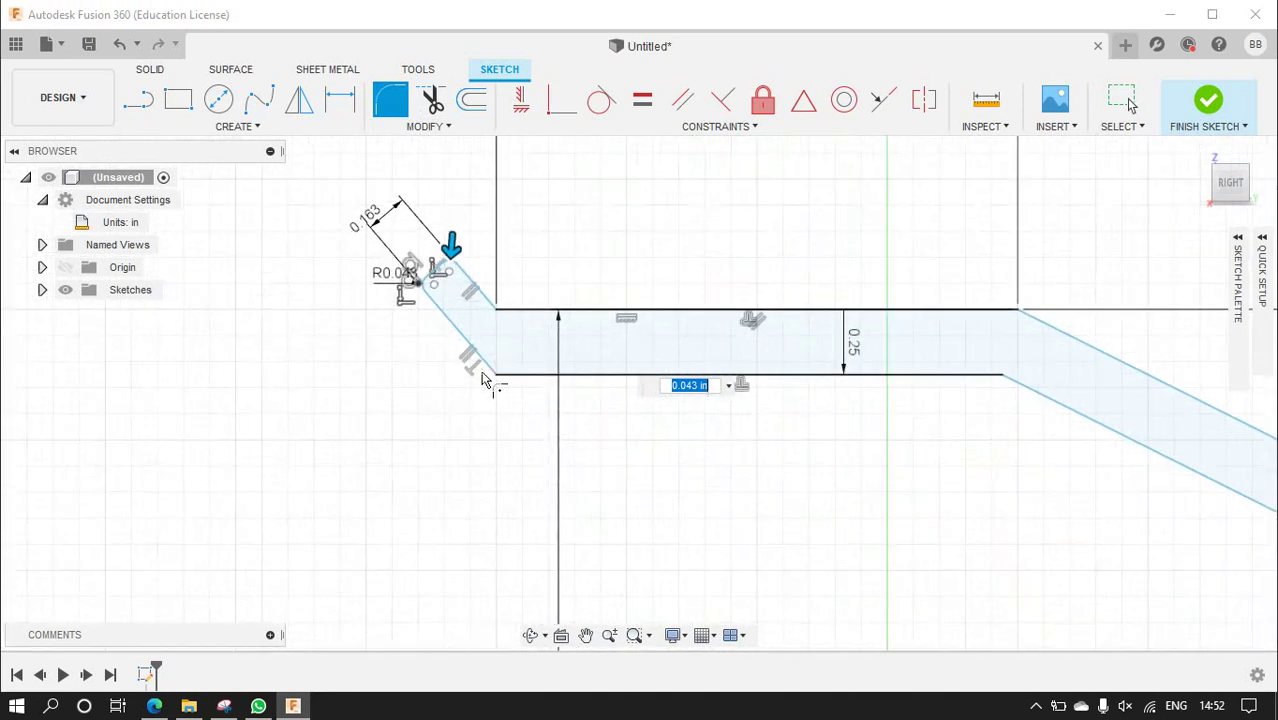
- Add a 0.30 in dimension from the fillet point to the slot corner, then window-select the corner geometry
{"action": "key", "text": "d"}
{"action": "left_click", "coordinate": [427, 275]}
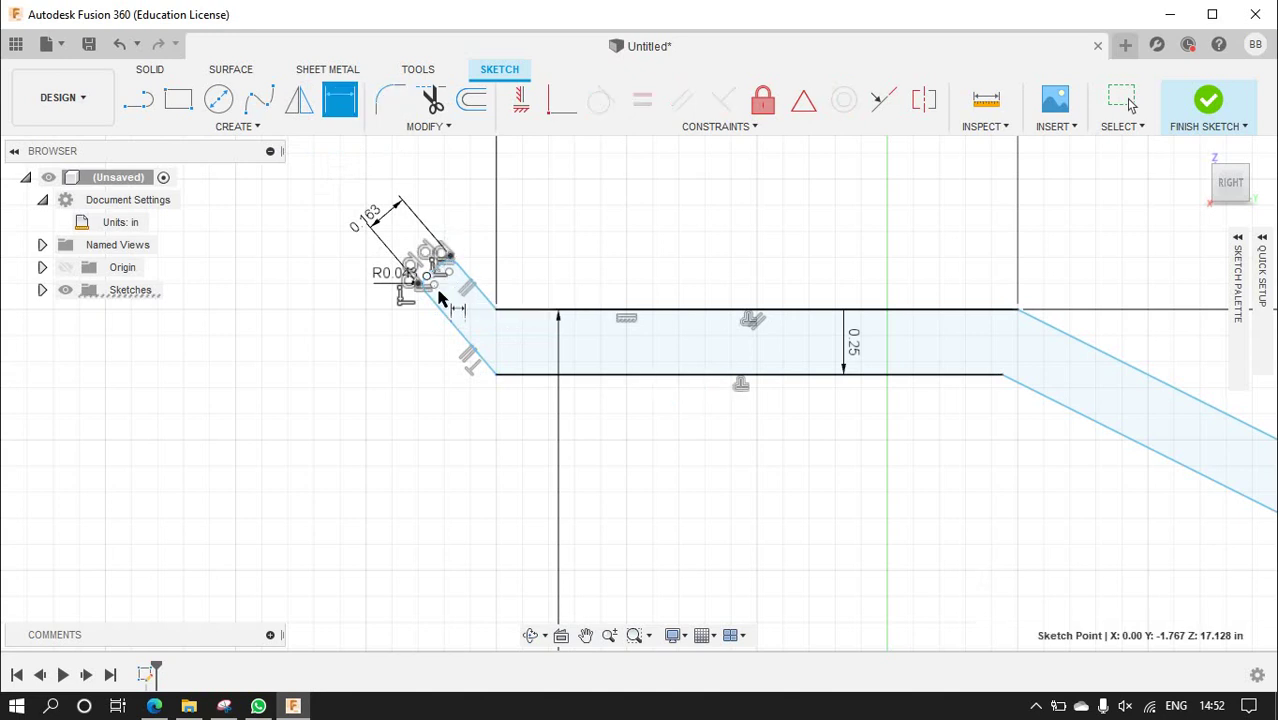
{"action": "left_click", "coordinate": [496, 374]}
{"action": "left_click", "coordinate": [408, 425]}
{"action": "type", "text": "0.3"}
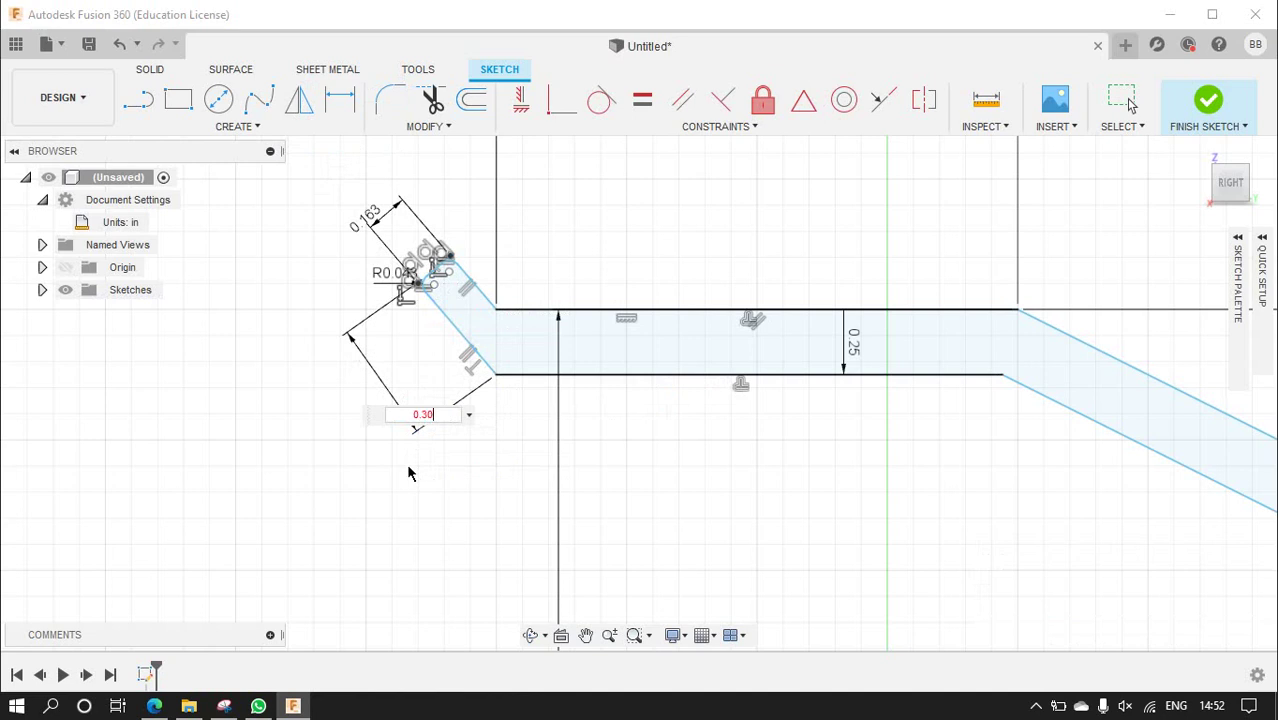
{"action": "key", "text": "Return"}
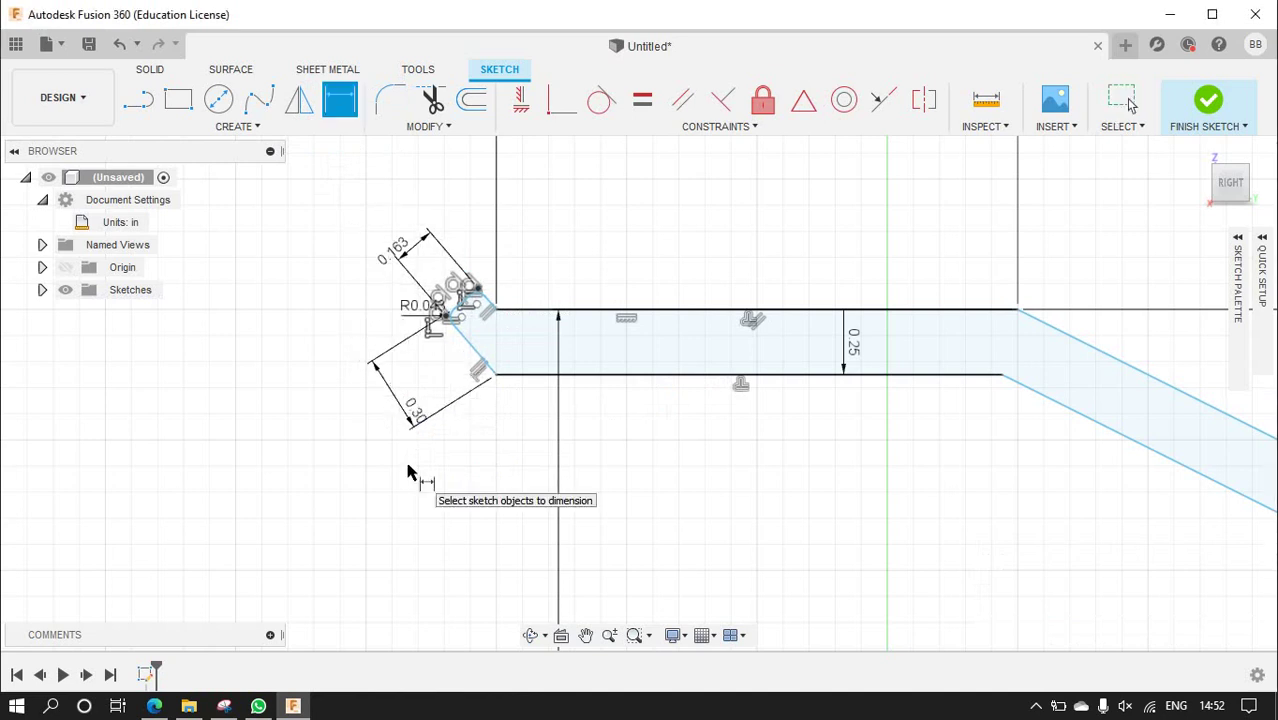
{"action": "scroll", "coordinate": [494, 403], "scroll_direction": "down", "scroll_amount": 3}
{"action": "scroll", "coordinate": [505, 380], "scroll_direction": "up", "scroll_amount": 4}
{"action": "scroll", "coordinate": [478, 248], "scroll_direction": "up", "scroll_amount": 2}
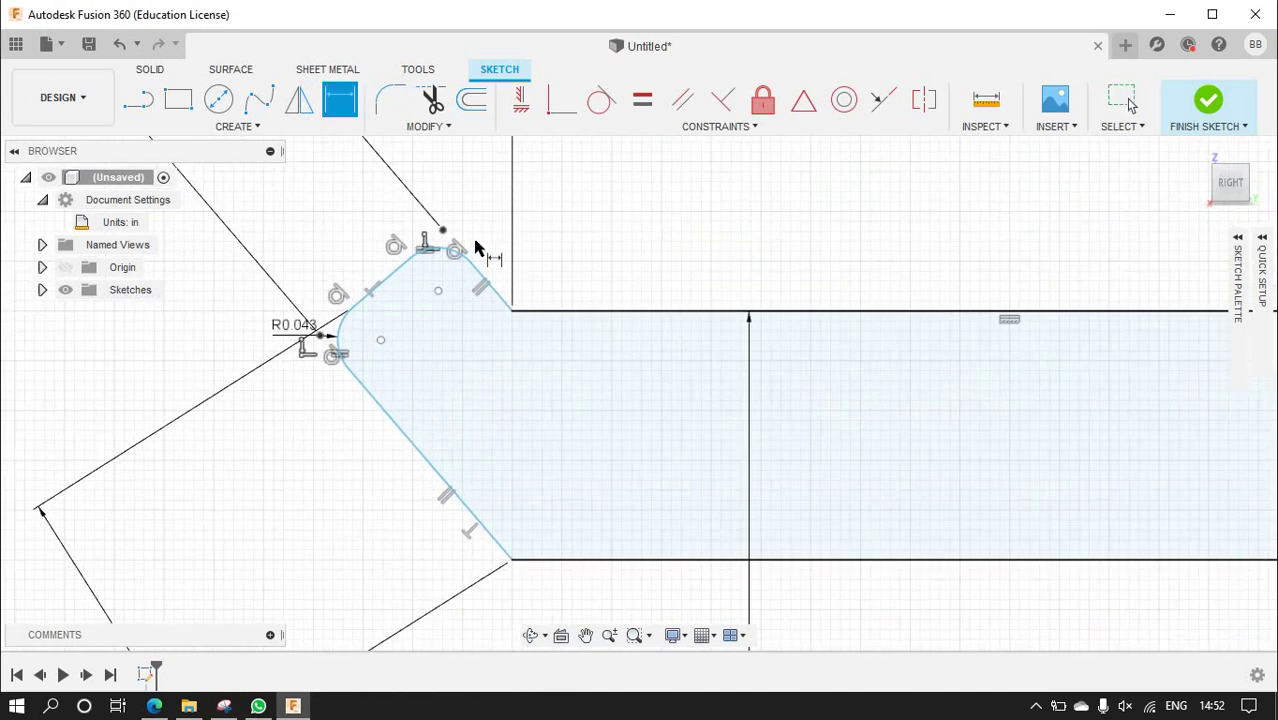
{"action": "scroll", "coordinate": [488, 244], "scroll_direction": "down", "scroll_amount": 5}
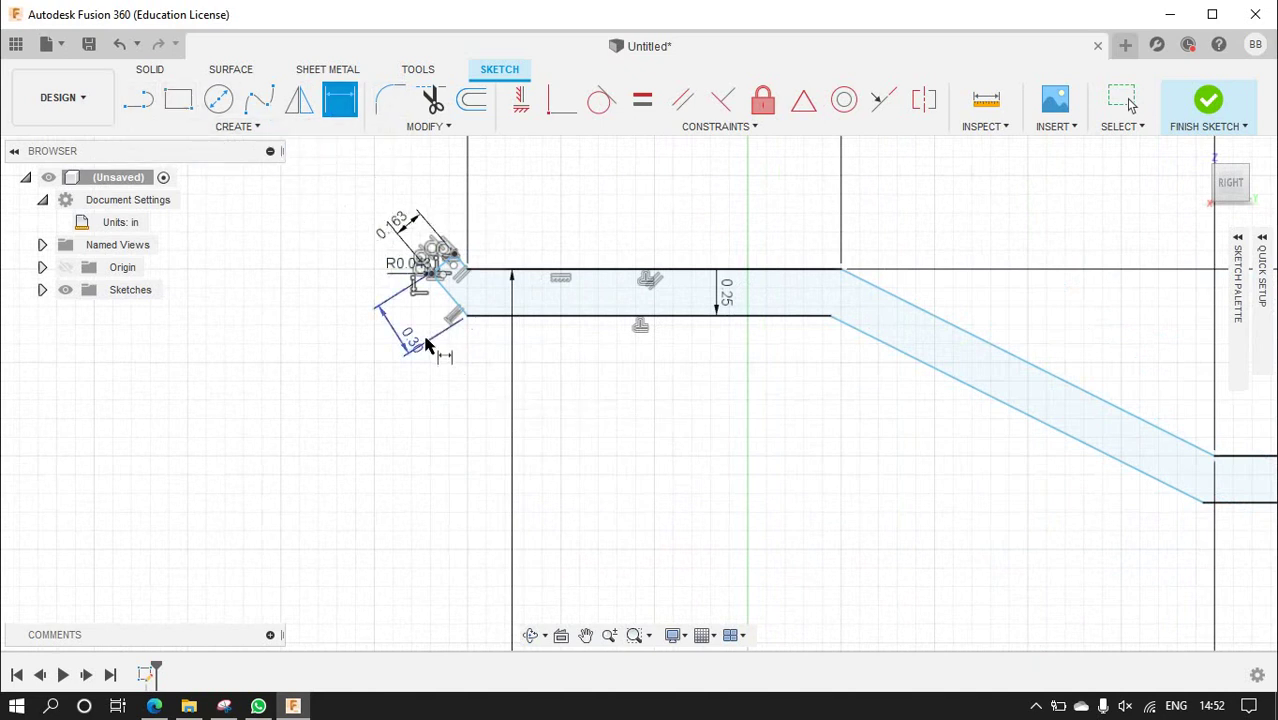
{"action": "key", "text": "Escape"}
{"action": "left_click_drag", "start_coordinate": [318, 190], "coordinate": [510, 414]}
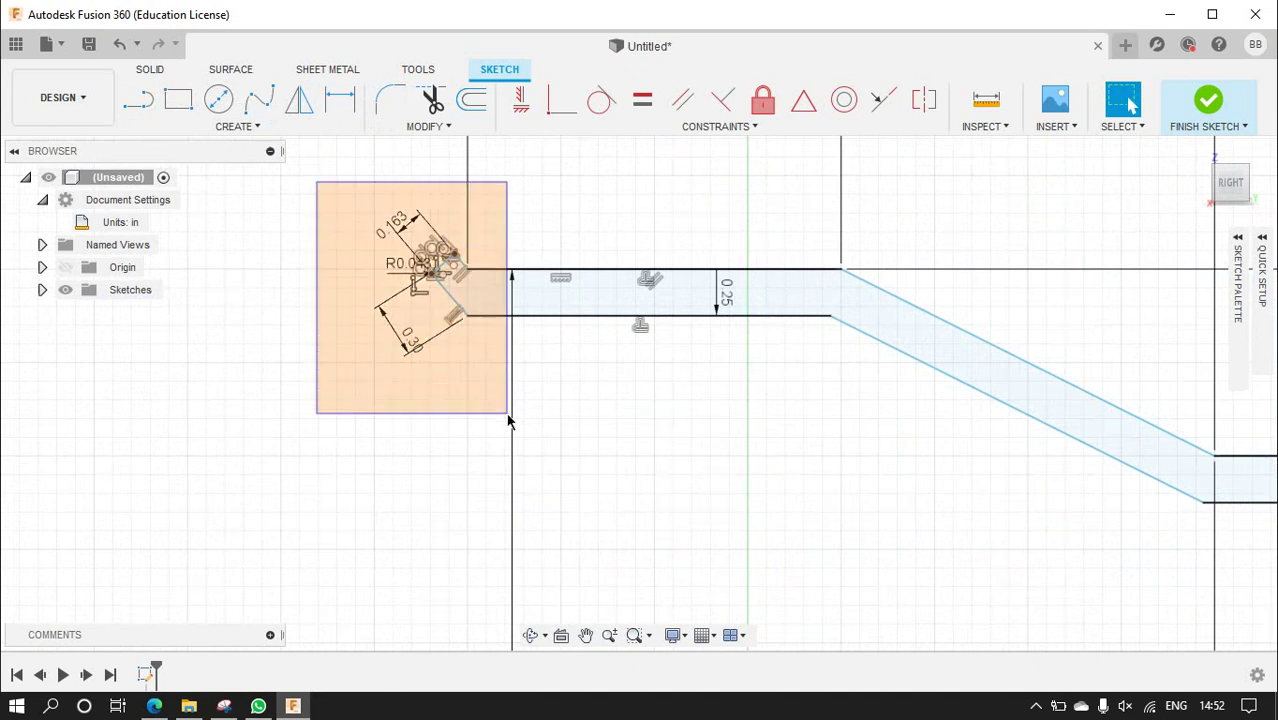
- Start mirroring the selected left end-cap geometry, adding the short right-end line to the objects
{"action": "left_click", "coordinate": [298, 100]}
{"action": "scroll", "coordinate": [440, 290], "scroll_direction": "down", "scroll_amount": 5}
{"action": "scroll", "coordinate": [449, 298], "scroll_direction": "down", "scroll_amount": 3}
{"action": "scroll", "coordinate": [835, 348], "scroll_direction": "up", "scroll_amount": 5}
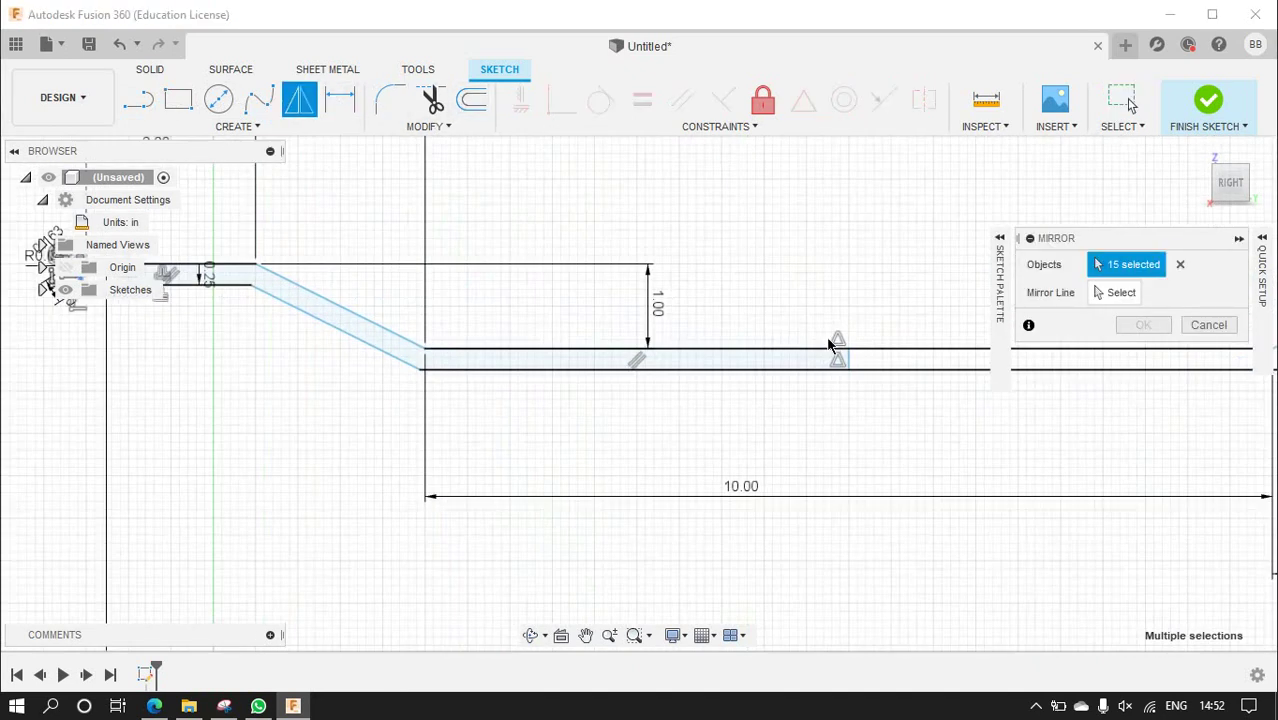
{"action": "scroll", "coordinate": [863, 375], "scroll_direction": "up", "scroll_amount": 2}
{"action": "left_click", "coordinate": [857, 376]}
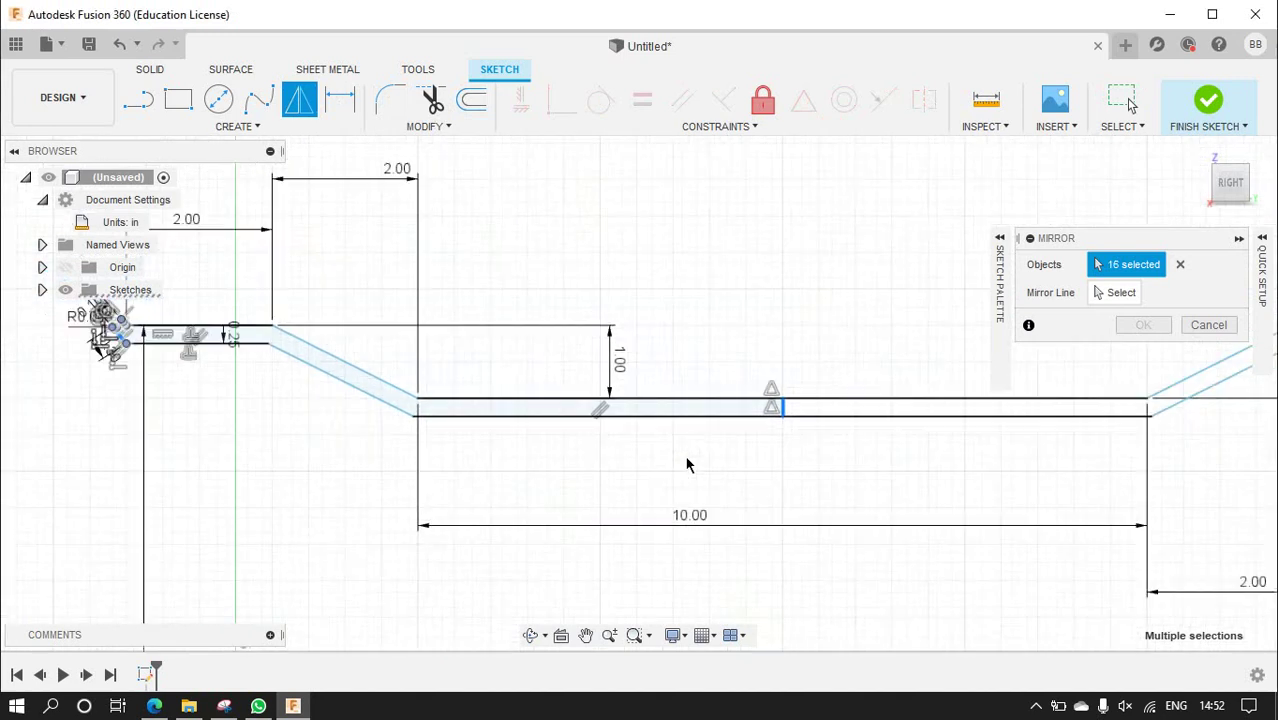
{"action": "scroll", "coordinate": [688, 462], "scroll_direction": "down", "scroll_amount": 3}
{"action": "scroll", "coordinate": [685, 442], "scroll_direction": "down", "scroll_amount": 3}
{"action": "scroll", "coordinate": [915, 427], "scroll_direction": "up", "scroll_amount": 3}
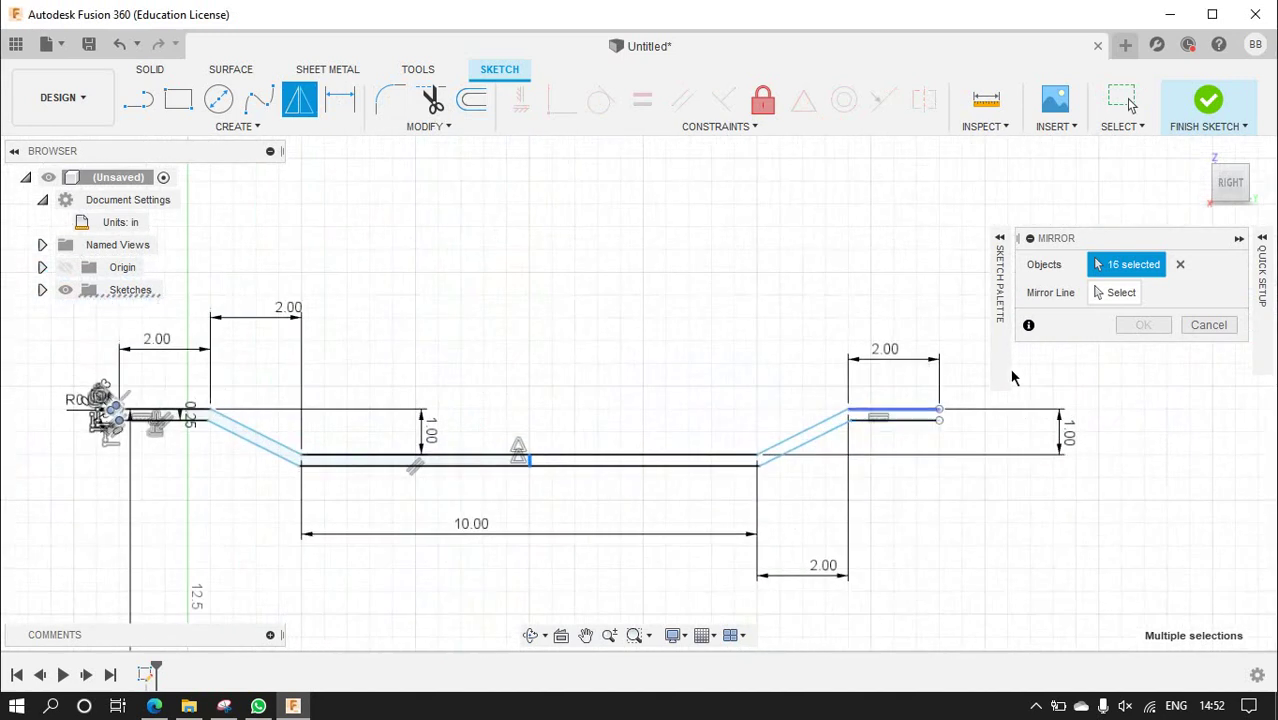
{"action": "left_click", "coordinate": [1071, 305]}
{"action": "scroll", "coordinate": [608, 479], "scroll_direction": "up", "scroll_amount": 2}
{"action": "scroll", "coordinate": [436, 479], "scroll_direction": "up", "scroll_amount": 3}
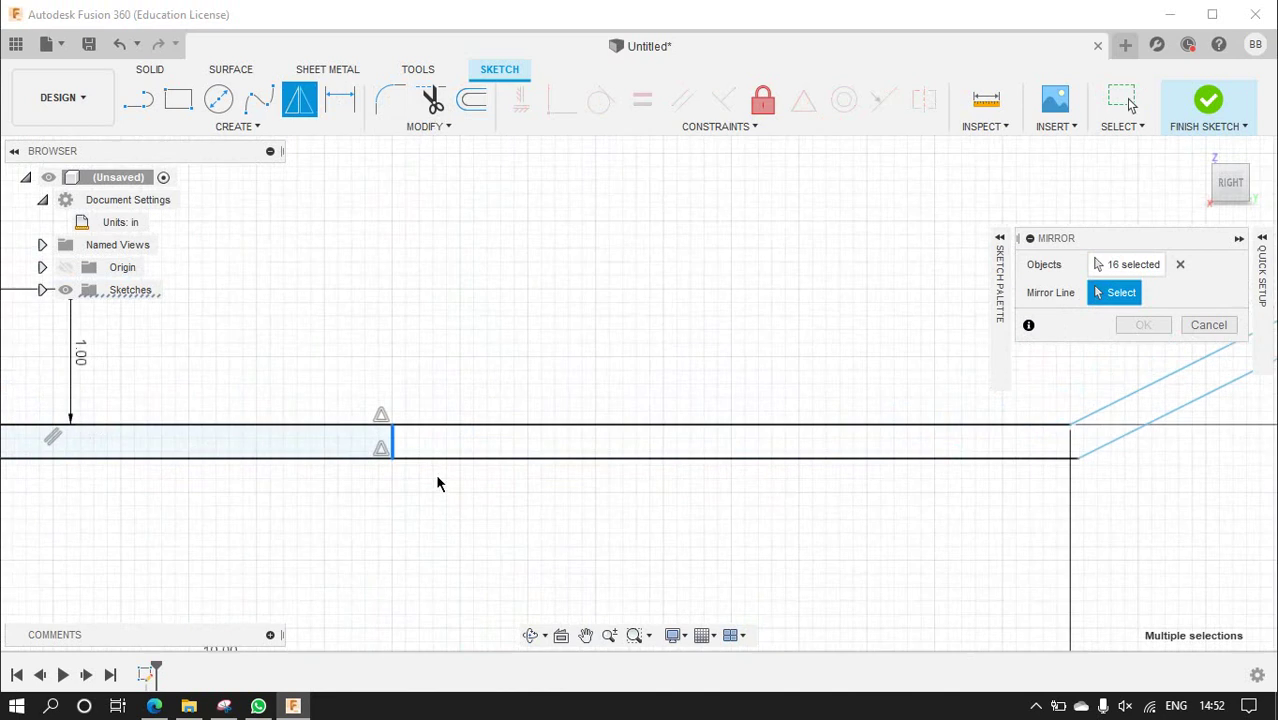
{"action": "scroll", "coordinate": [375, 447], "scroll_direction": "up", "scroll_amount": 2}
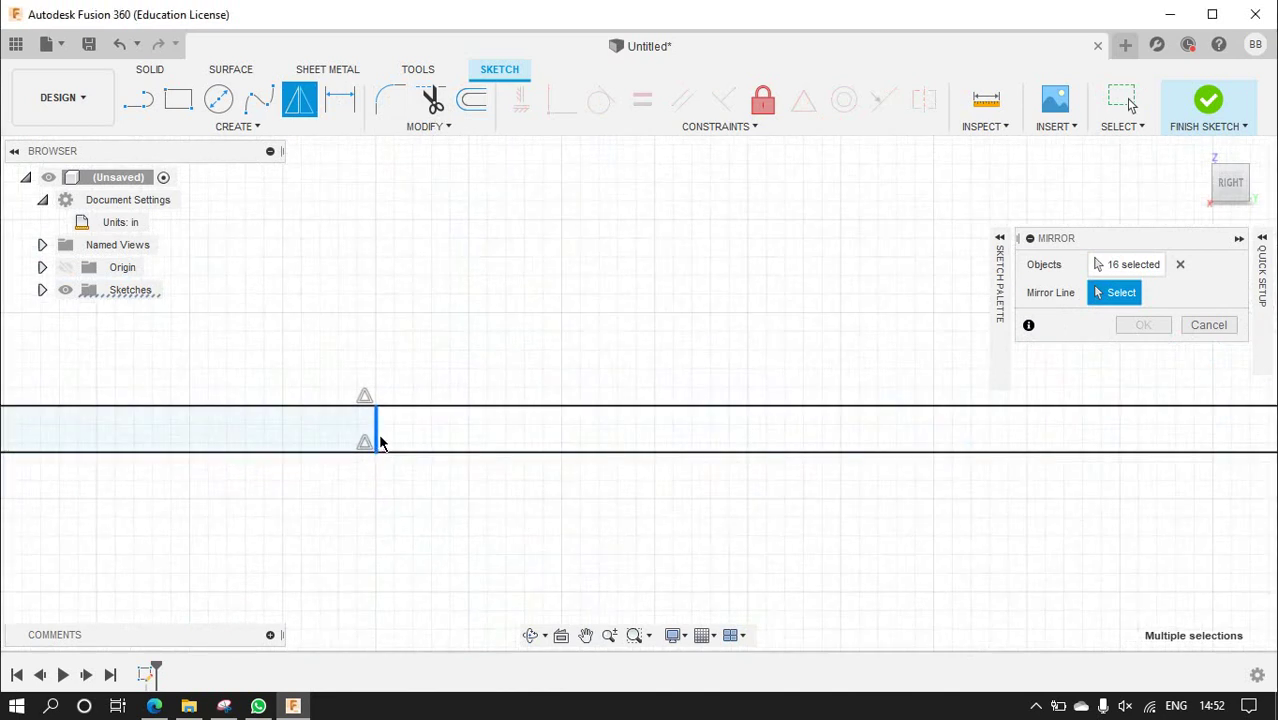
- Mirror the end-cap geometry across the vertical line onto the trough's right end
{"action": "left_click", "coordinate": [1135, 267]}
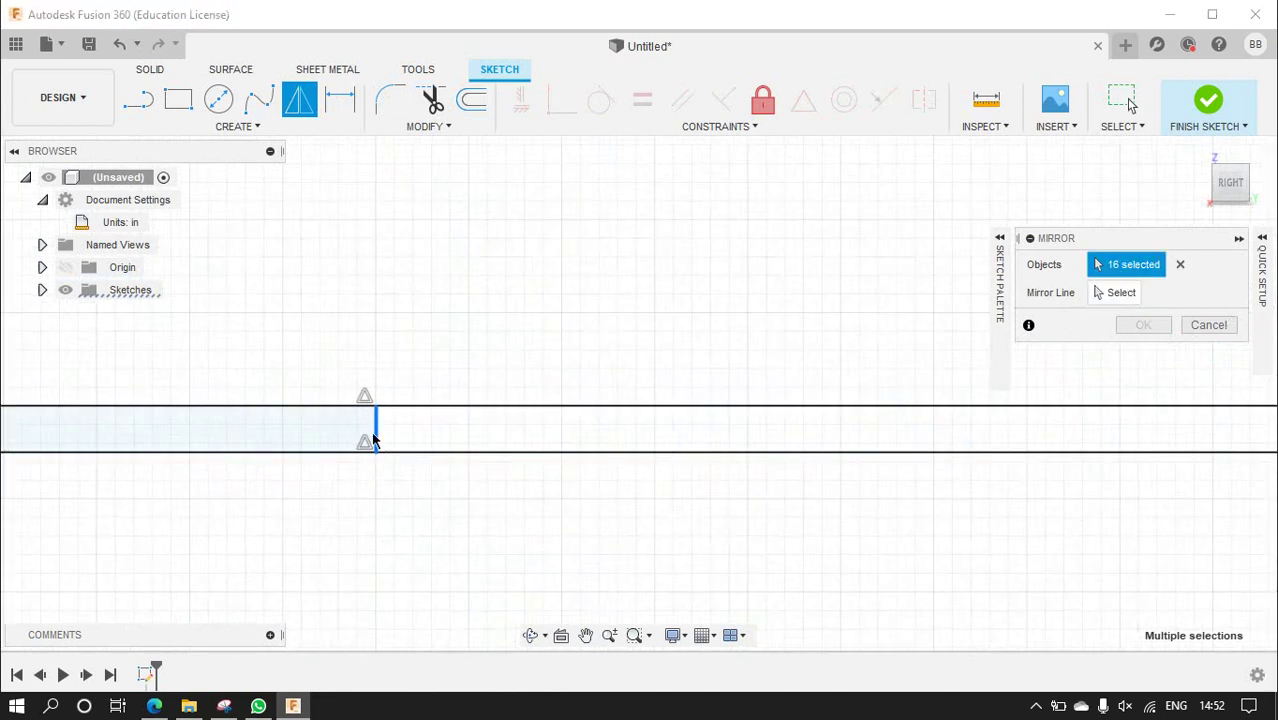
{"action": "left_click", "coordinate": [375, 438]}
{"action": "left_click", "coordinate": [1110, 292]}
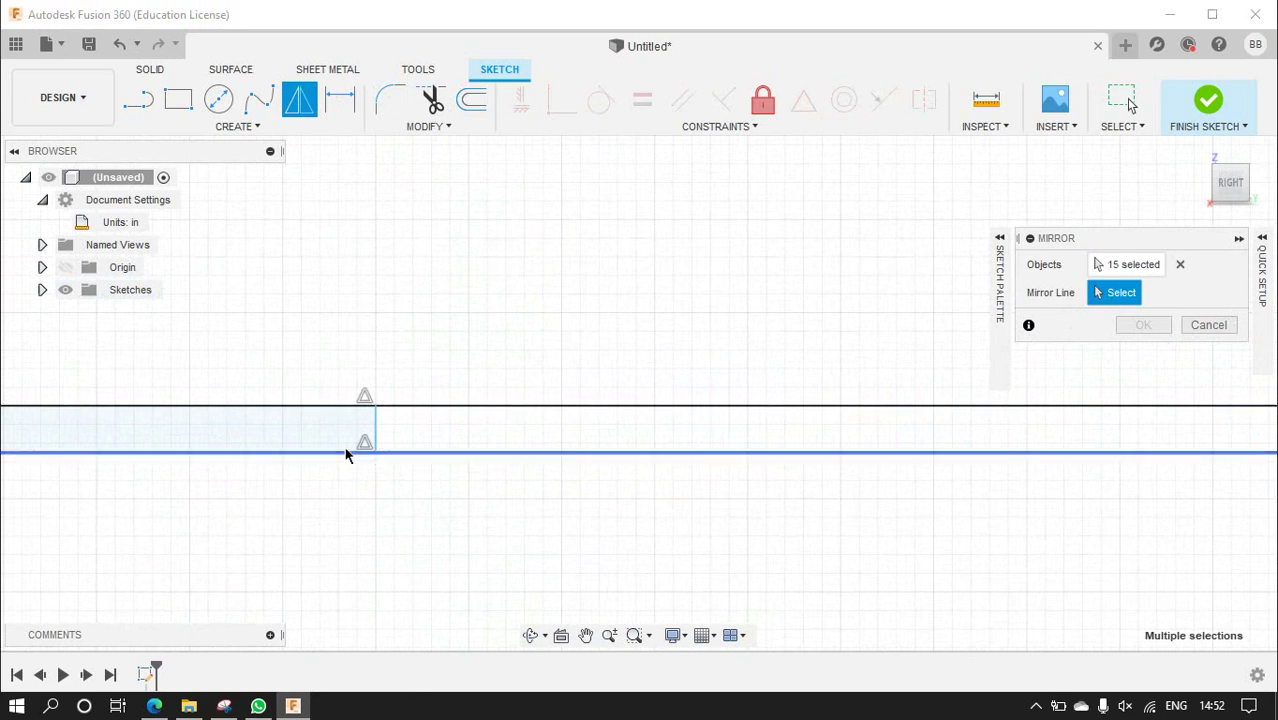
{"action": "left_click", "coordinate": [376, 432]}
{"action": "scroll", "coordinate": [392, 489], "scroll_direction": "down", "scroll_amount": 2}
{"action": "scroll", "coordinate": [392, 489], "scroll_direction": "down", "scroll_amount": 2}
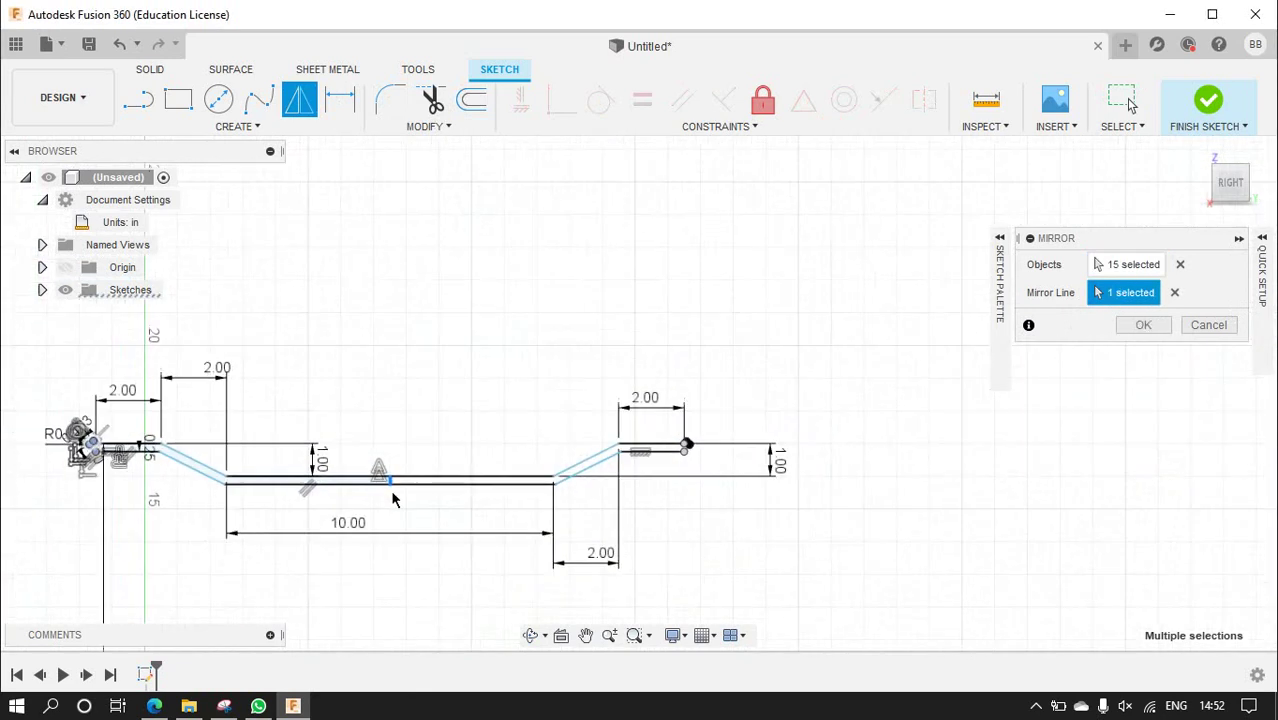
{"action": "scroll", "coordinate": [713, 486], "scroll_direction": "up", "scroll_amount": 3}
{"action": "scroll", "coordinate": [669, 421], "scroll_direction": "up", "scroll_amount": 2}
{"action": "scroll", "coordinate": [595, 349], "scroll_direction": "up", "scroll_amount": 3}
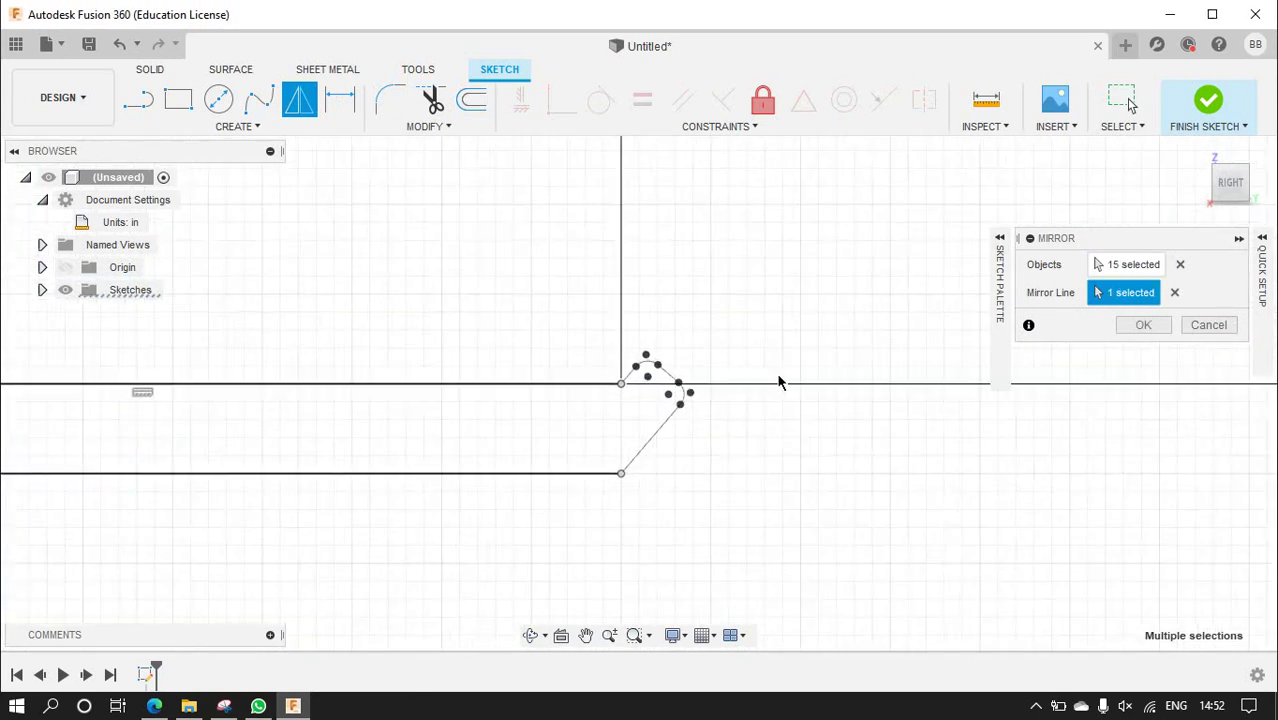
{"action": "left_click", "coordinate": [1122, 330]}
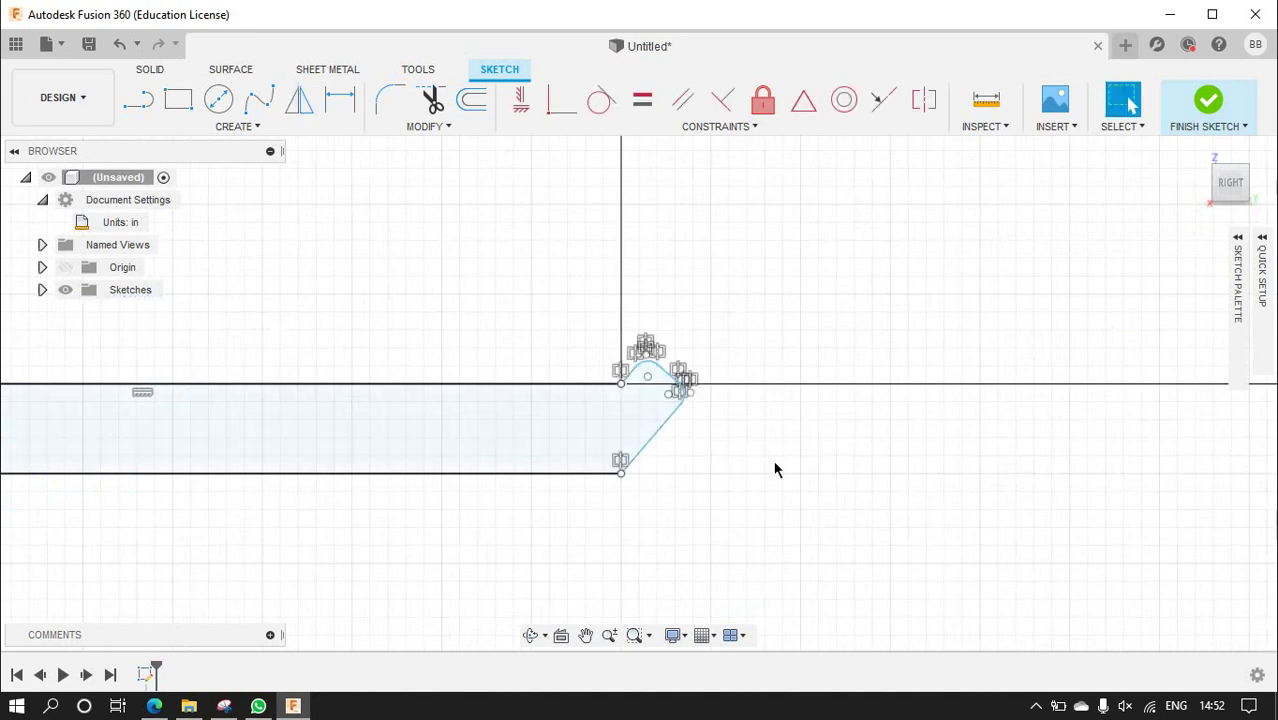
{"action": "scroll", "coordinate": [775, 469], "scroll_direction": "down", "scroll_amount": 3}
{"action": "scroll", "coordinate": [773, 468], "scroll_direction": "down", "scroll_amount": 3}
{"action": "scroll", "coordinate": [773, 470], "scroll_direction": "down", "scroll_amount": 1}
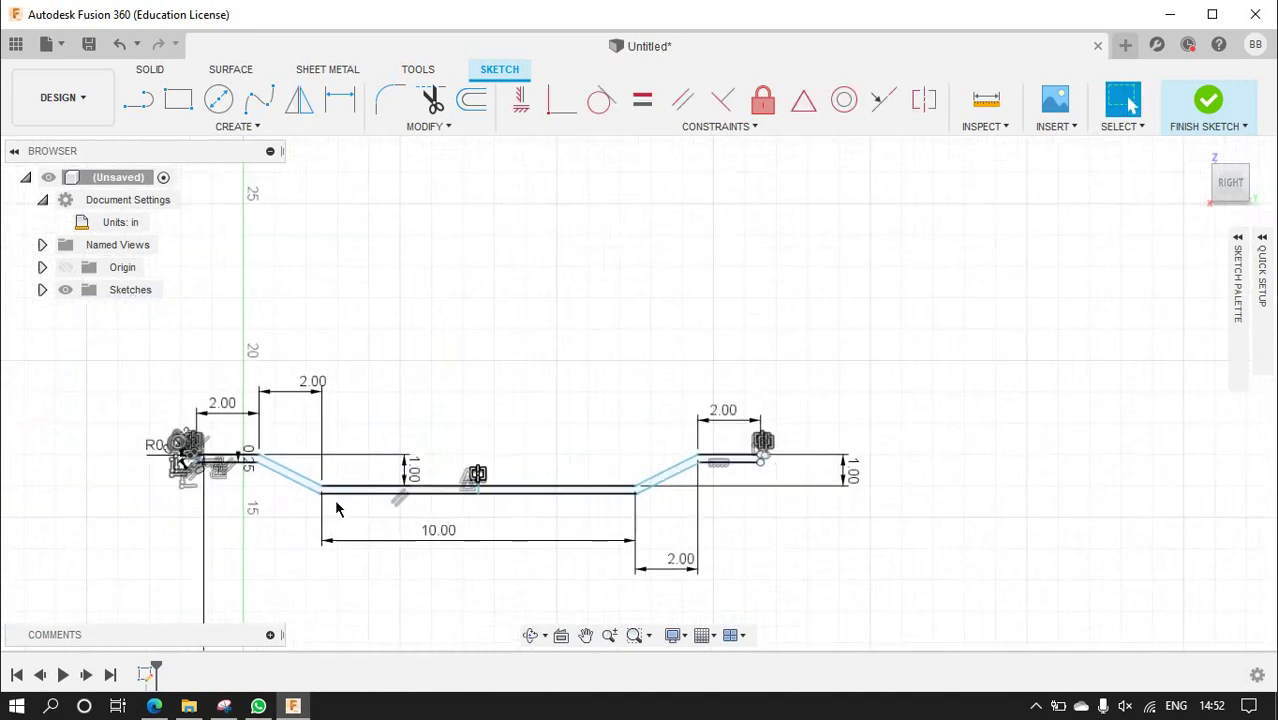
{"action": "scroll", "coordinate": [334, 505], "scroll_direction": "up", "scroll_amount": 4}
{"action": "scroll", "coordinate": [313, 505], "scroll_direction": "down", "scroll_amount": 1}
{"action": "scroll", "coordinate": [402, 573], "scroll_direction": "up", "scroll_amount": 2}
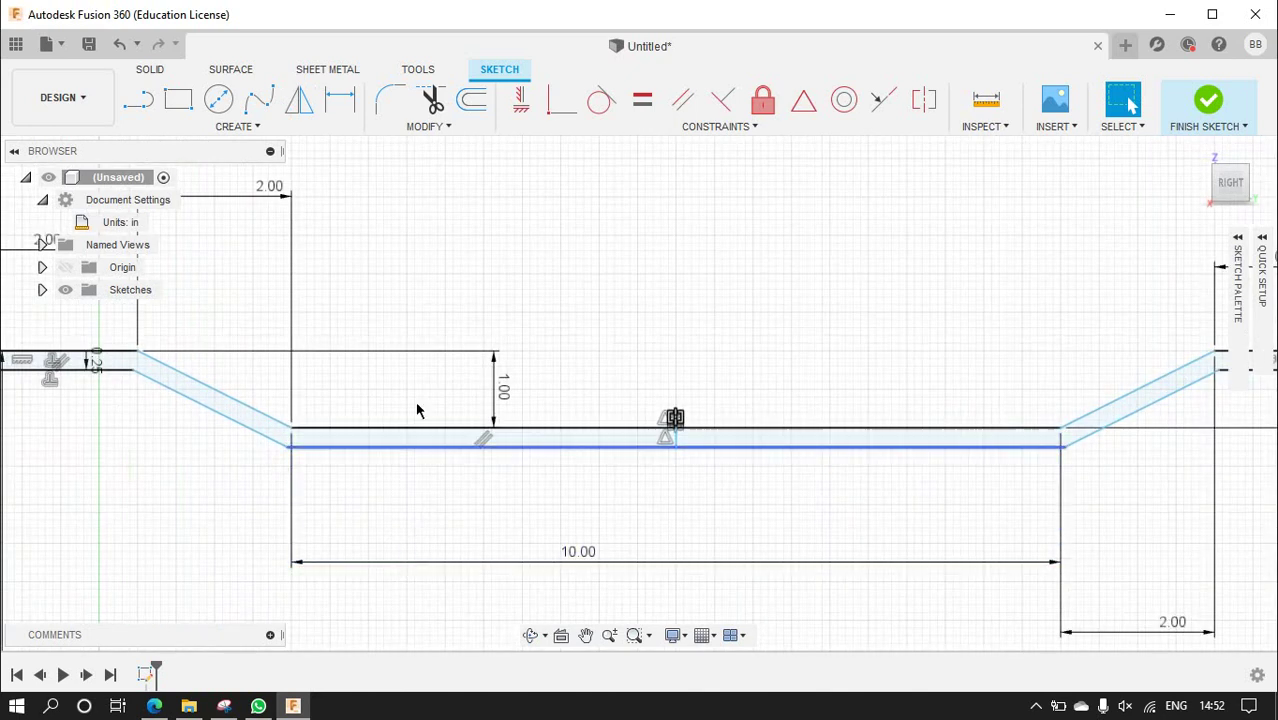
{"action": "scroll", "coordinate": [532, 466], "scroll_direction": "down", "scroll_amount": 3}
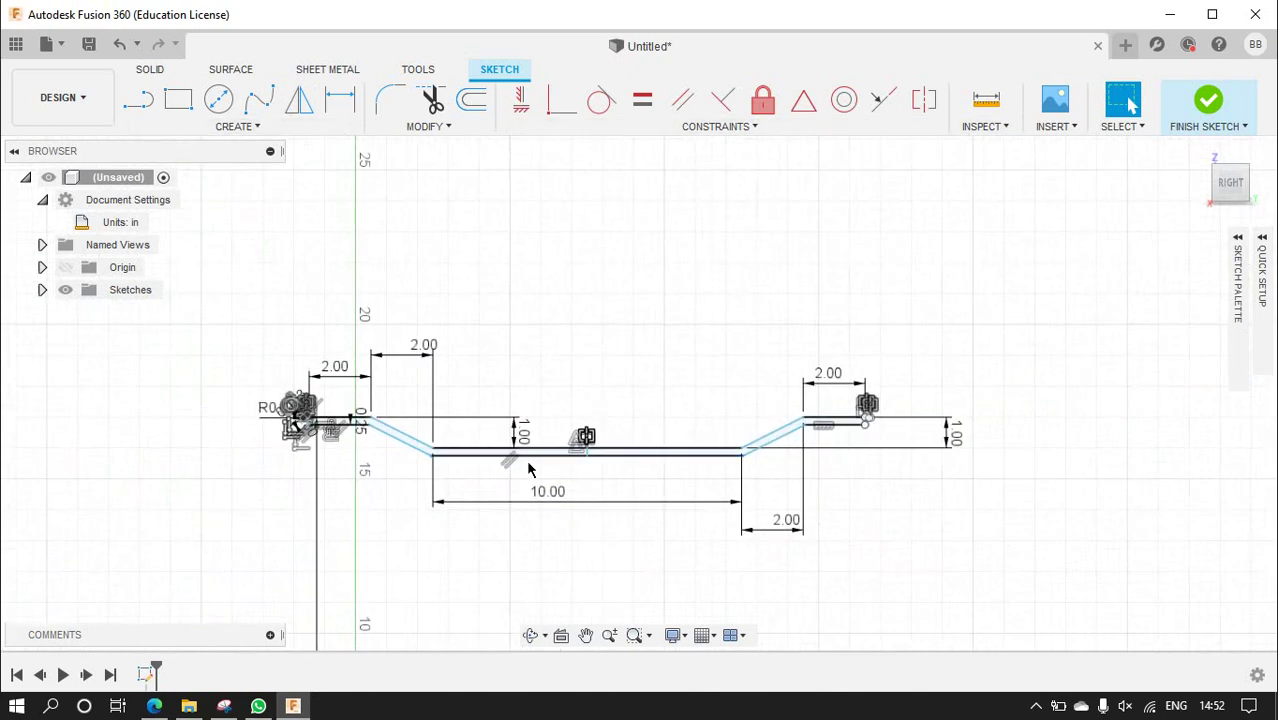
{"action": "scroll", "coordinate": [528, 476], "scroll_direction": "down", "scroll_amount": 3}
{"action": "scroll", "coordinate": [462, 600], "scroll_direction": "up", "scroll_amount": 1}
{"action": "scroll", "coordinate": [500, 595], "scroll_direction": "up", "scroll_amount": 2}
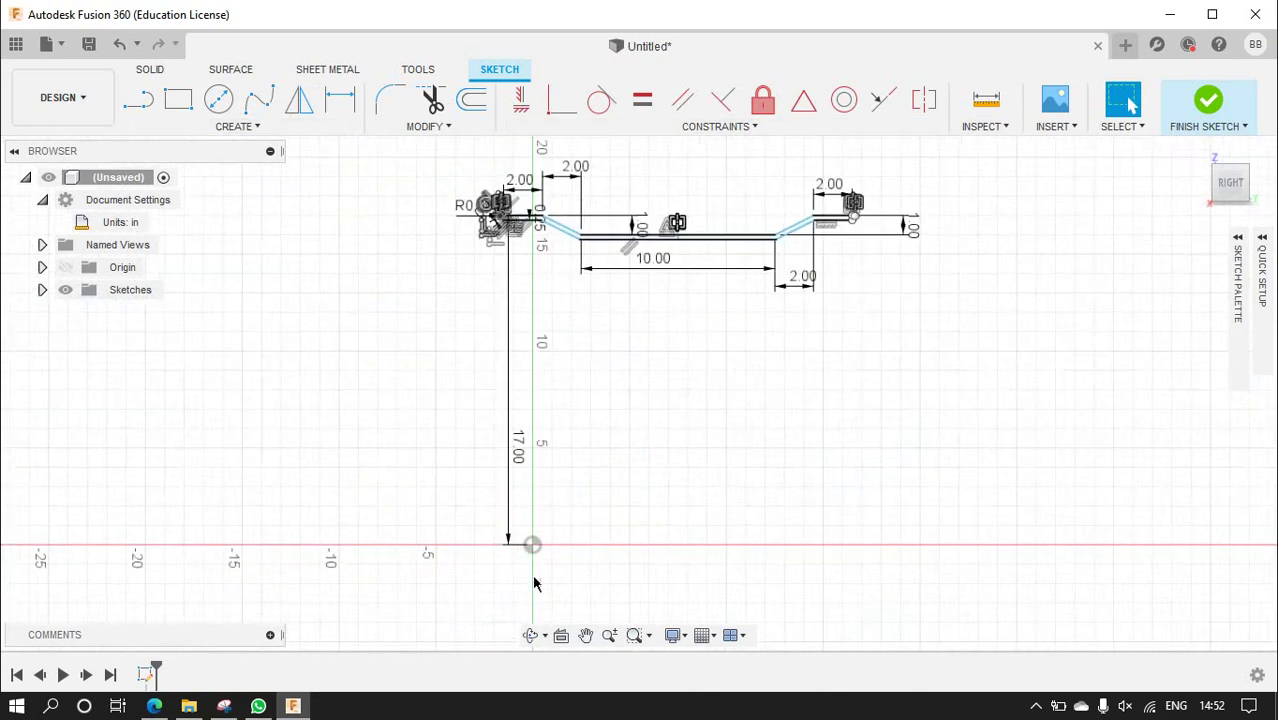
{"action": "scroll", "coordinate": [536, 580], "scroll_direction": "up", "scroll_amount": 1}
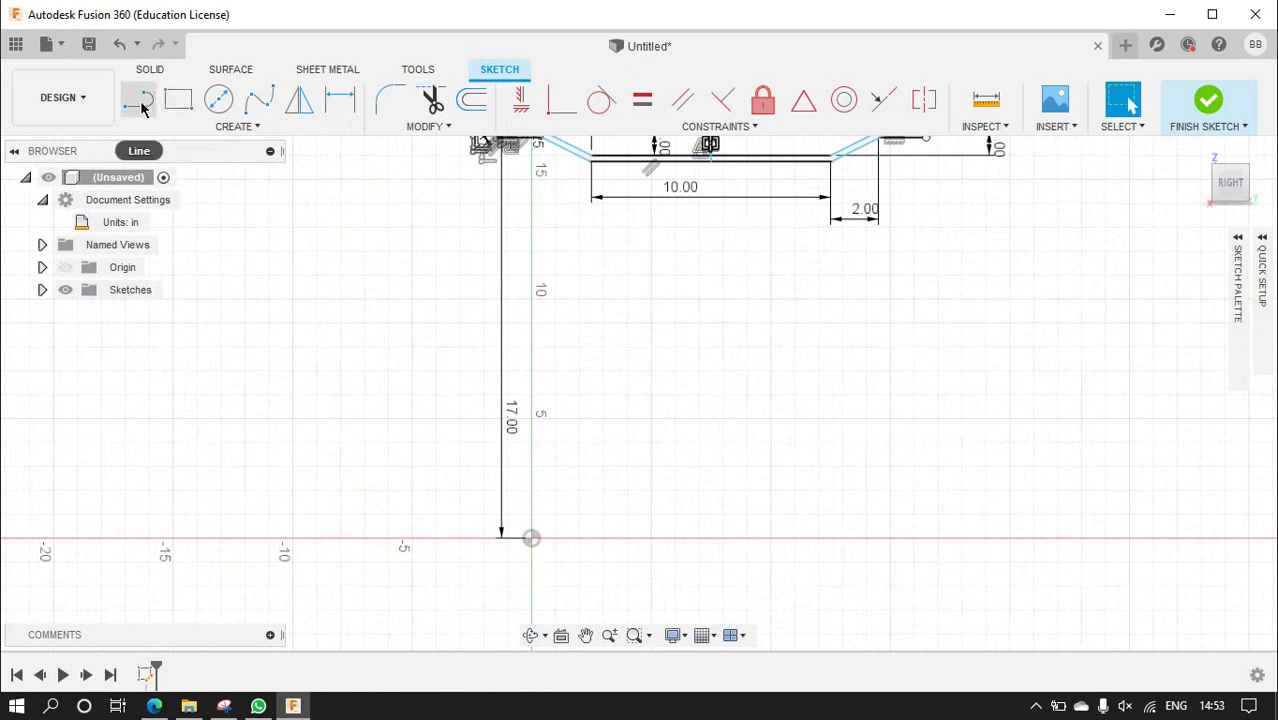
- Draw a wide 5.50 x 0.50 in rectangle near the origin with a narrower 3.00 in rectangle on top
{"action": "left_click", "coordinate": [178, 100]}
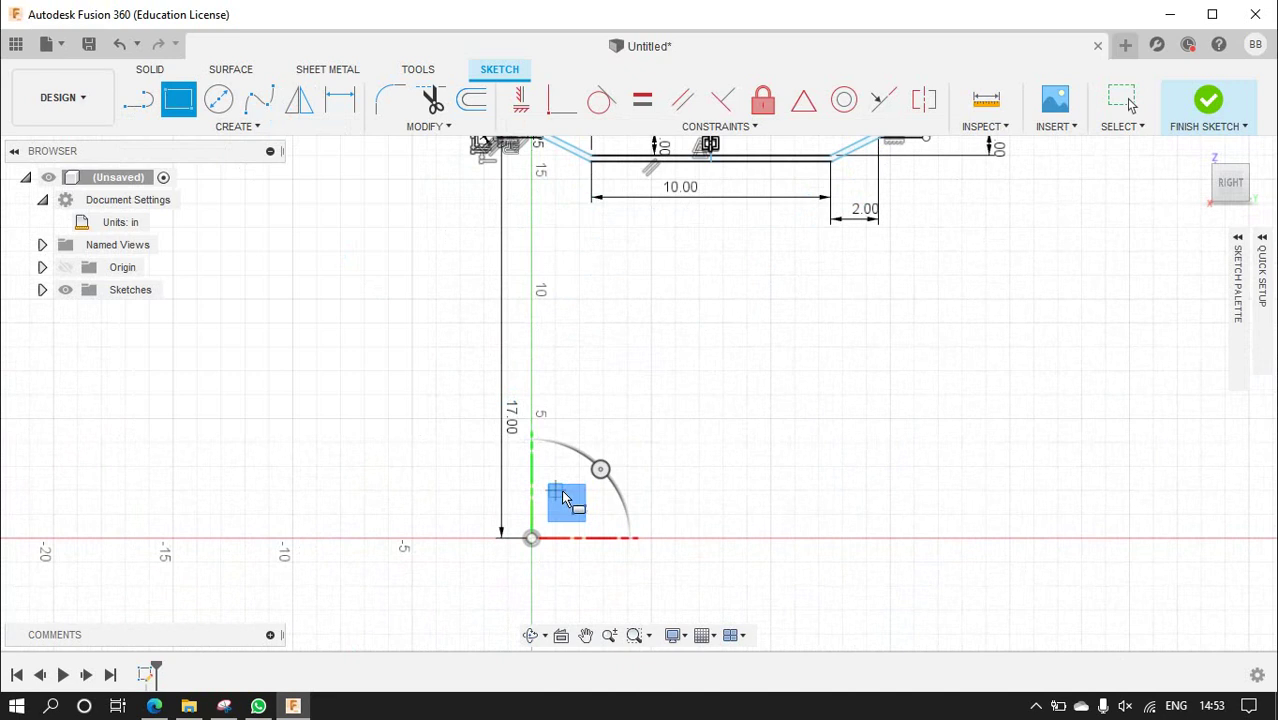
{"action": "scroll", "coordinate": [514, 530], "scroll_direction": "up", "scroll_amount": 3}
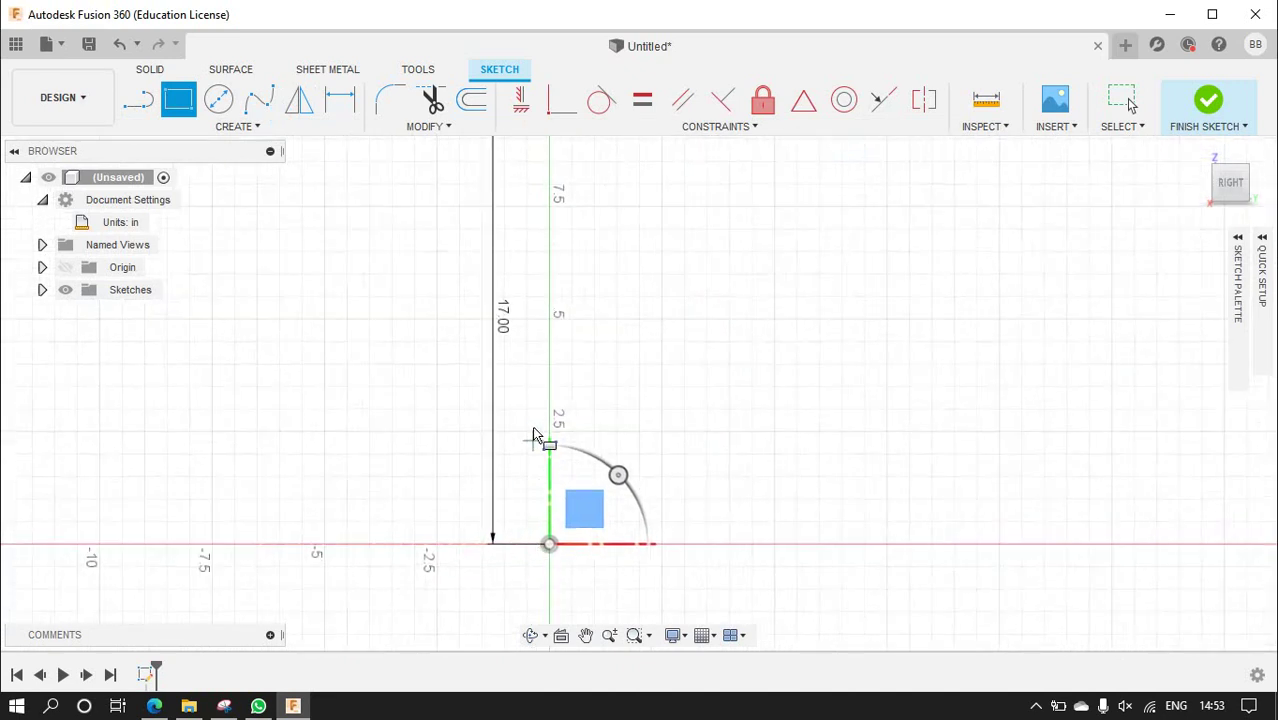
{"action": "left_click", "coordinate": [527, 453]}
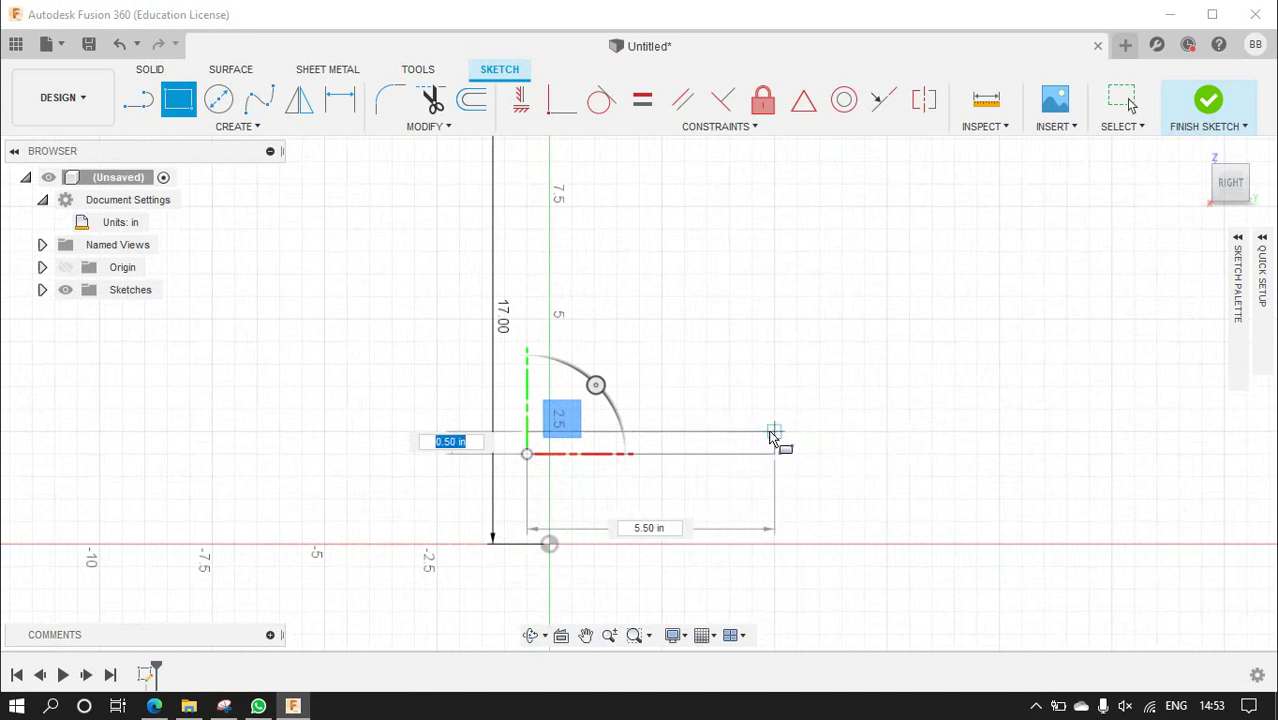
{"action": "left_click", "coordinate": [776, 432]}
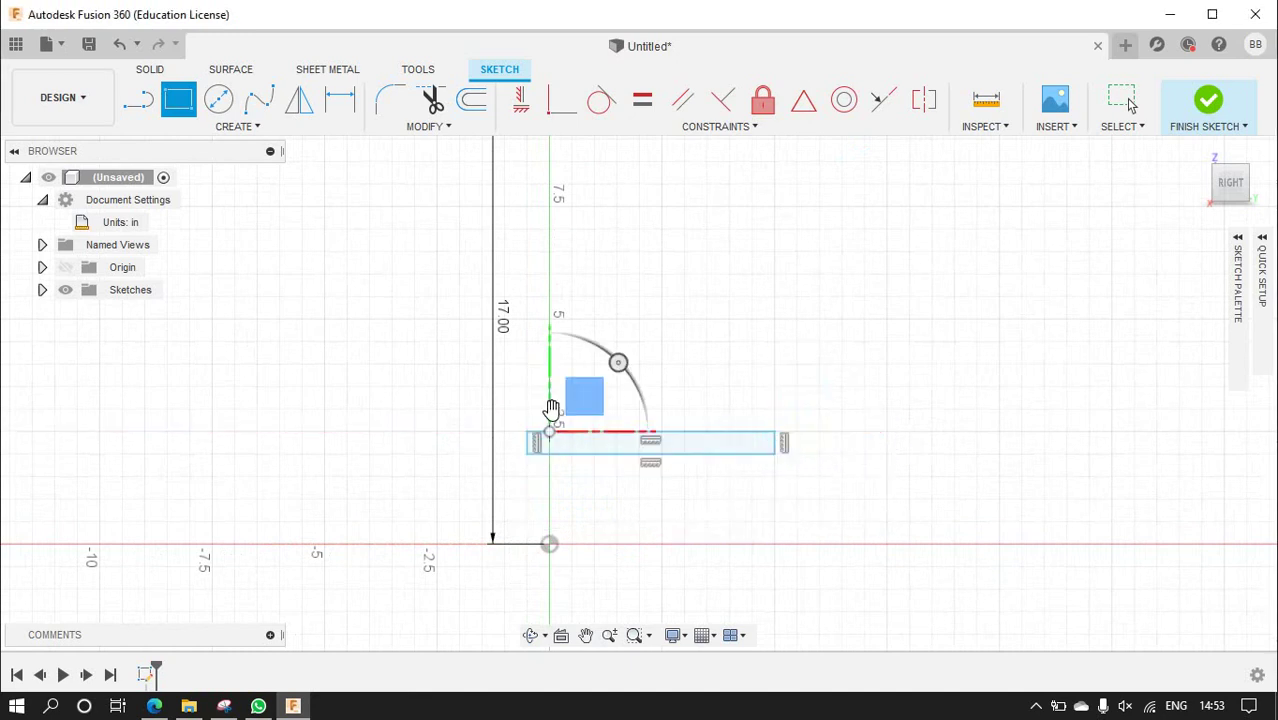
{"action": "left_click", "coordinate": [549, 432]}
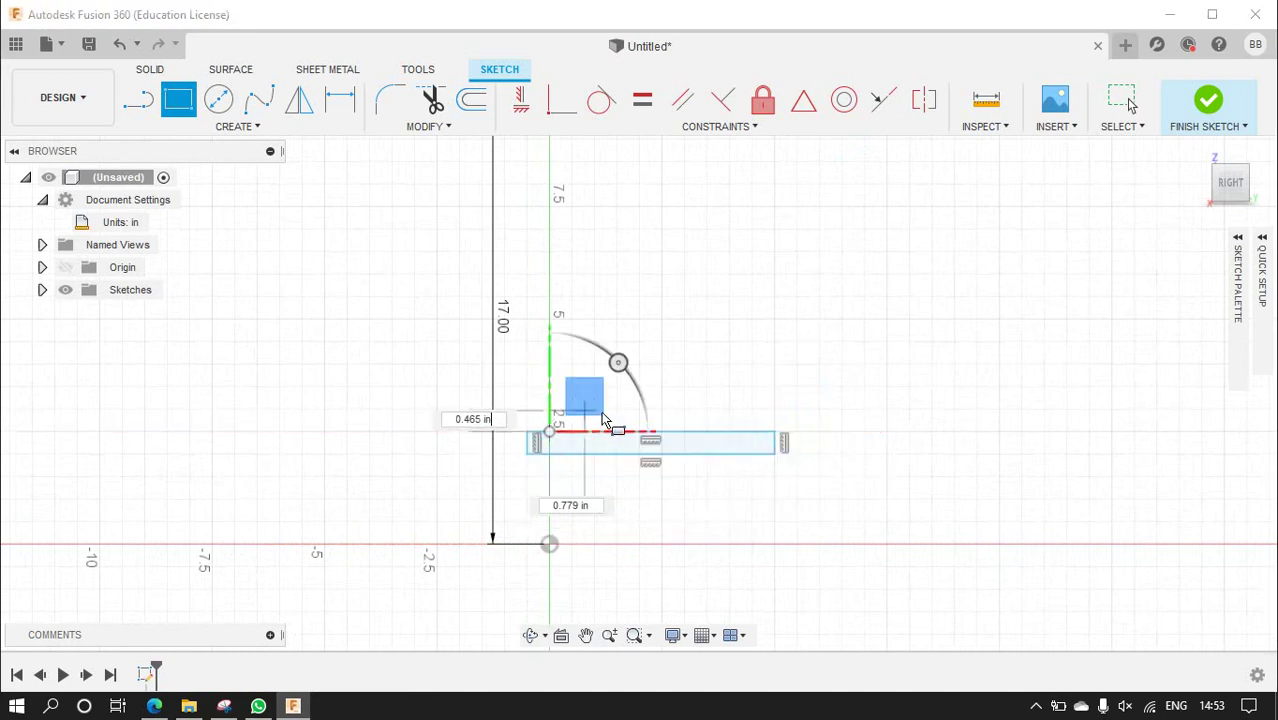
{"action": "left_click", "coordinate": [685, 388]}
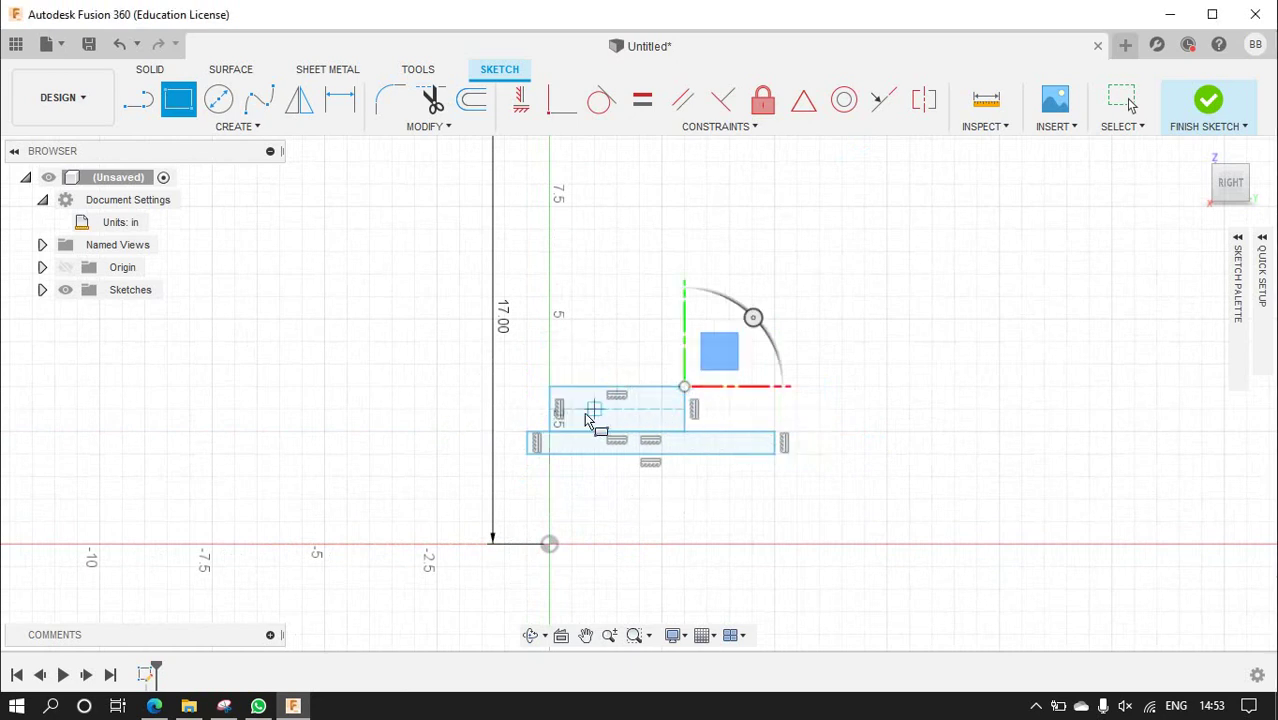
{"action": "scroll", "coordinate": [600, 421], "scroll_direction": "down", "scroll_amount": 2}
{"action": "scroll", "coordinate": [730, 493], "scroll_direction": "down", "scroll_amount": 2}
{"action": "scroll", "coordinate": [673, 456], "scroll_direction": "down", "scroll_amount": 1}
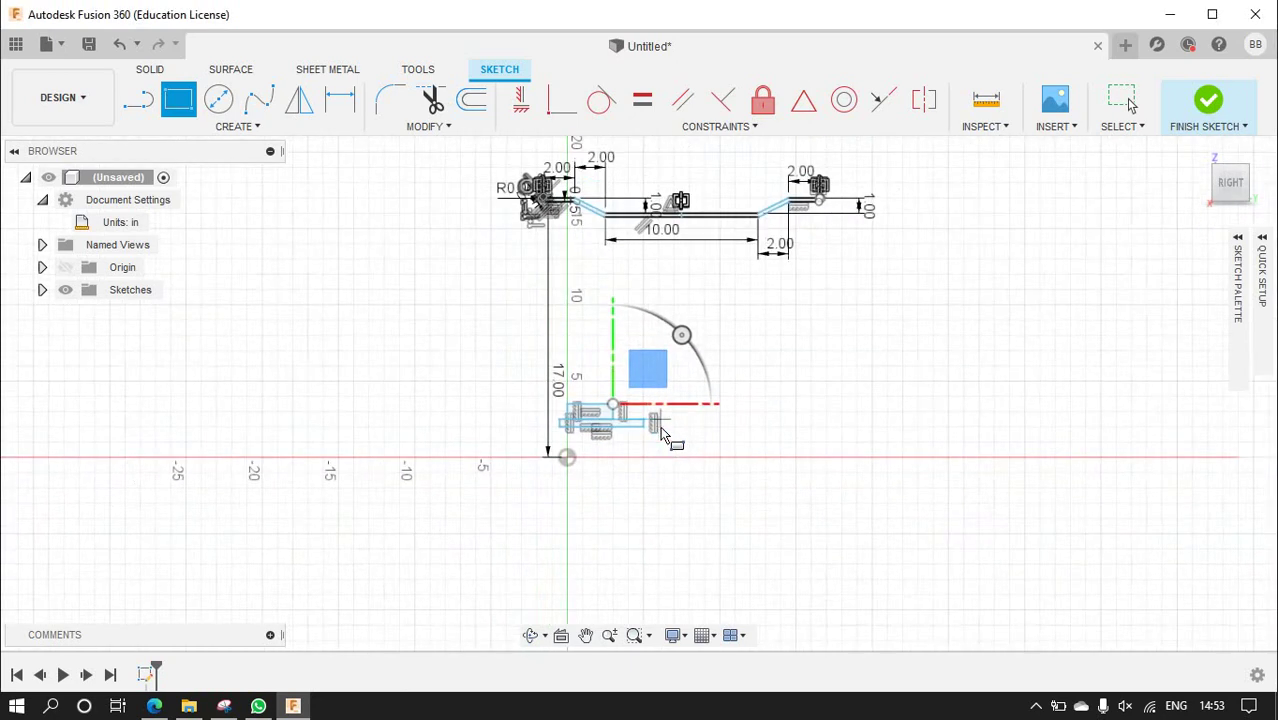
{"action": "scroll", "coordinate": [660, 432], "scroll_direction": "up", "scroll_amount": 3}
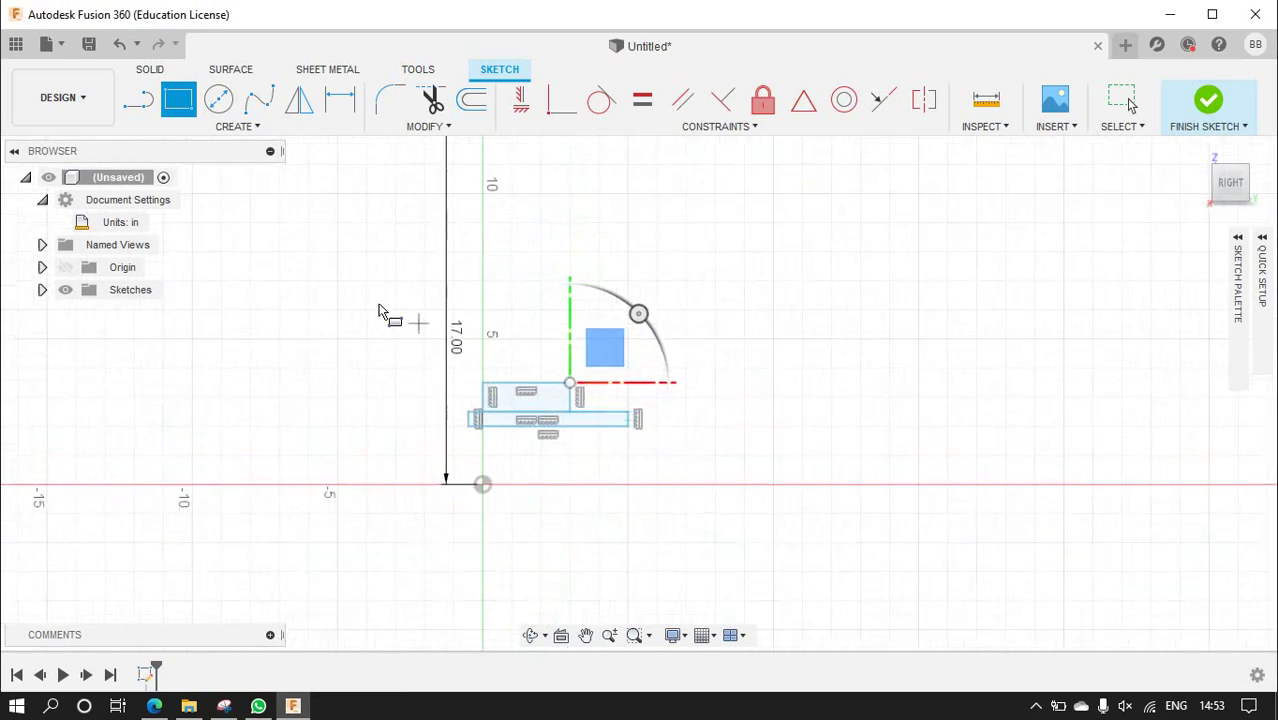
- Dimension the lower rectangle's bottom edge 2.00 in above the origin. Later edits to 5 and 2.5 fail to solve
{"action": "left_click", "coordinate": [340, 99]}
{"action": "left_click", "coordinate": [527, 426]}
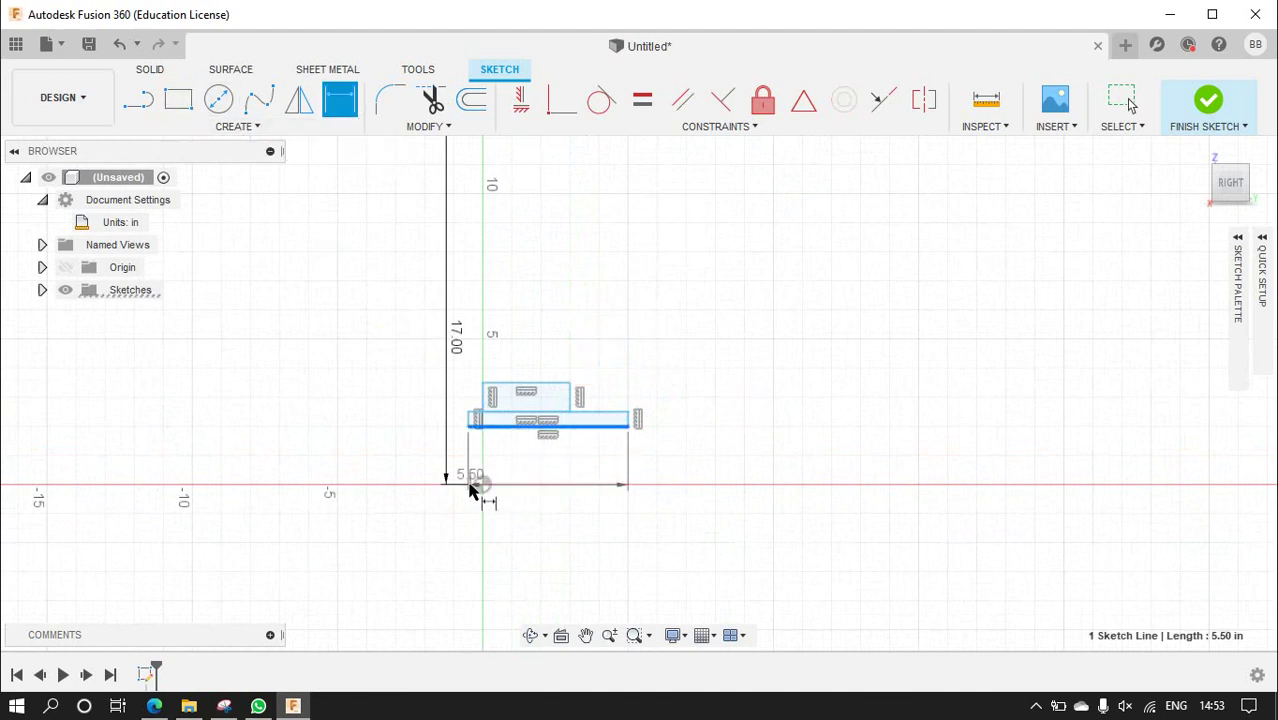
{"action": "left_click", "coordinate": [482, 484]}
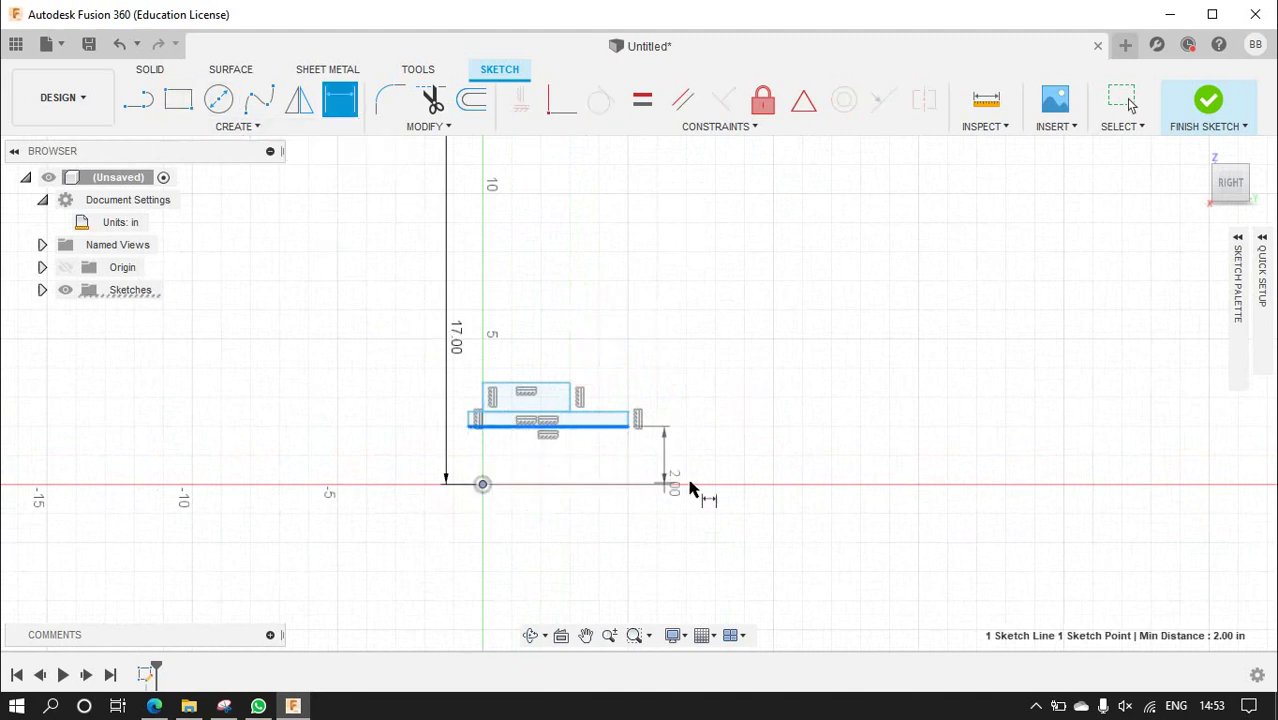
{"action": "left_click", "coordinate": [745, 460]}
{"action": "left_click", "coordinate": [768, 458]}
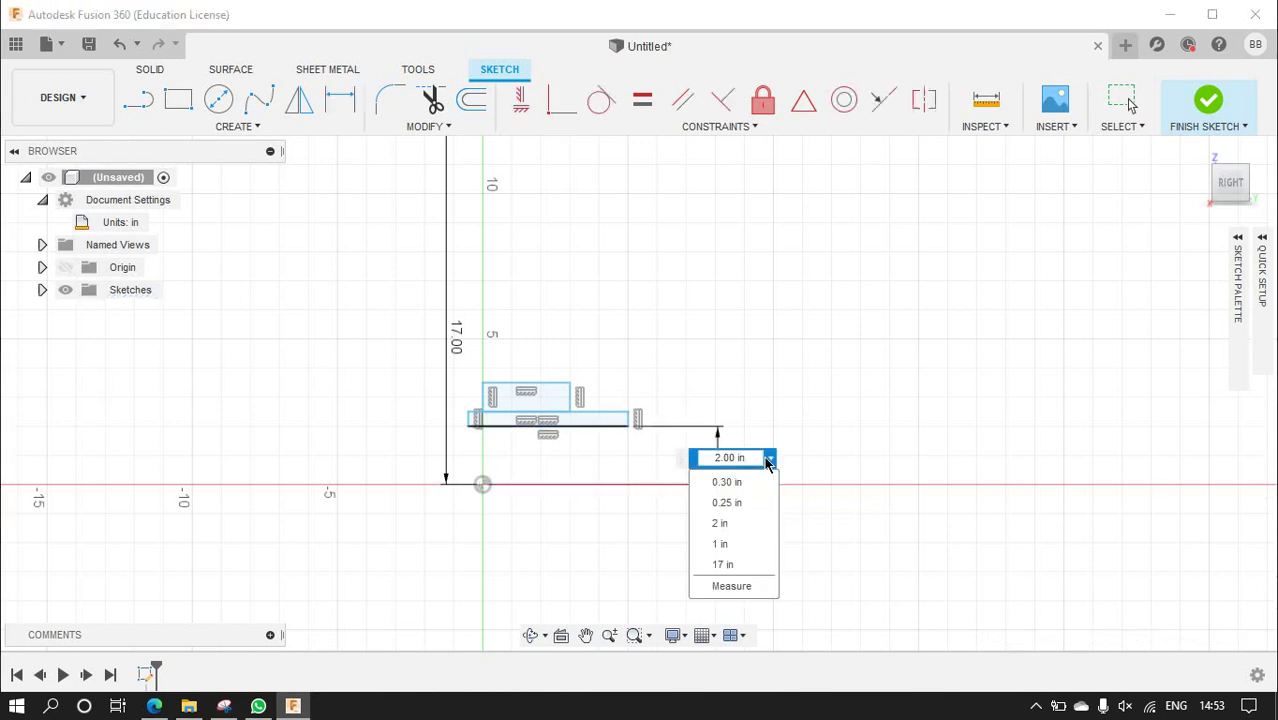
{"action": "key", "text": "Return"}
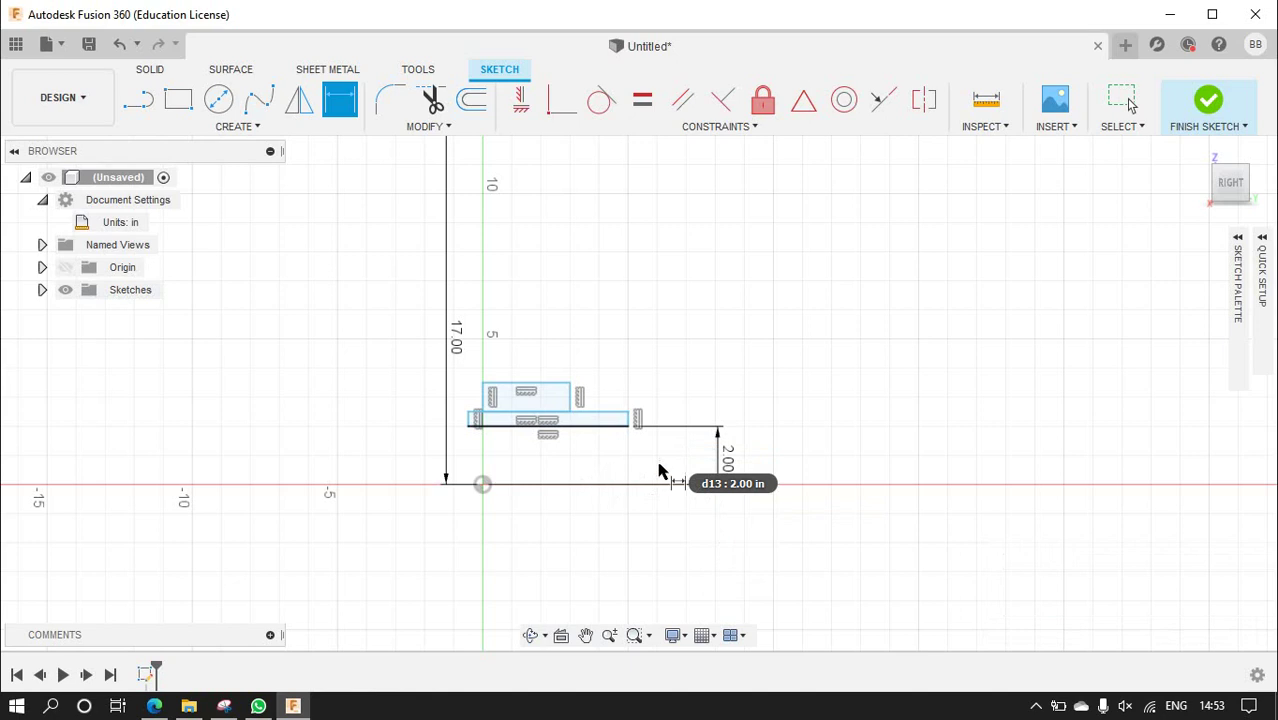
{"action": "double_click", "coordinate": [727, 466]}
{"action": "type", "text": "5"}
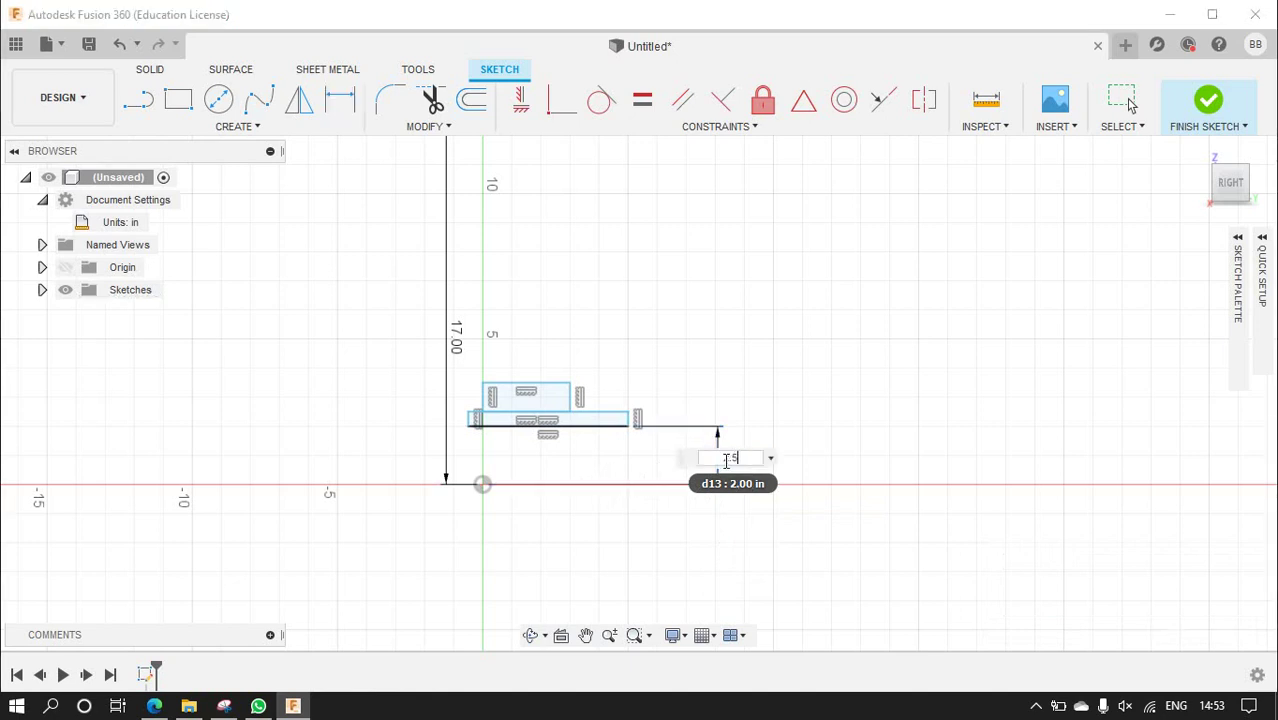
{"action": "key", "text": "Return"}
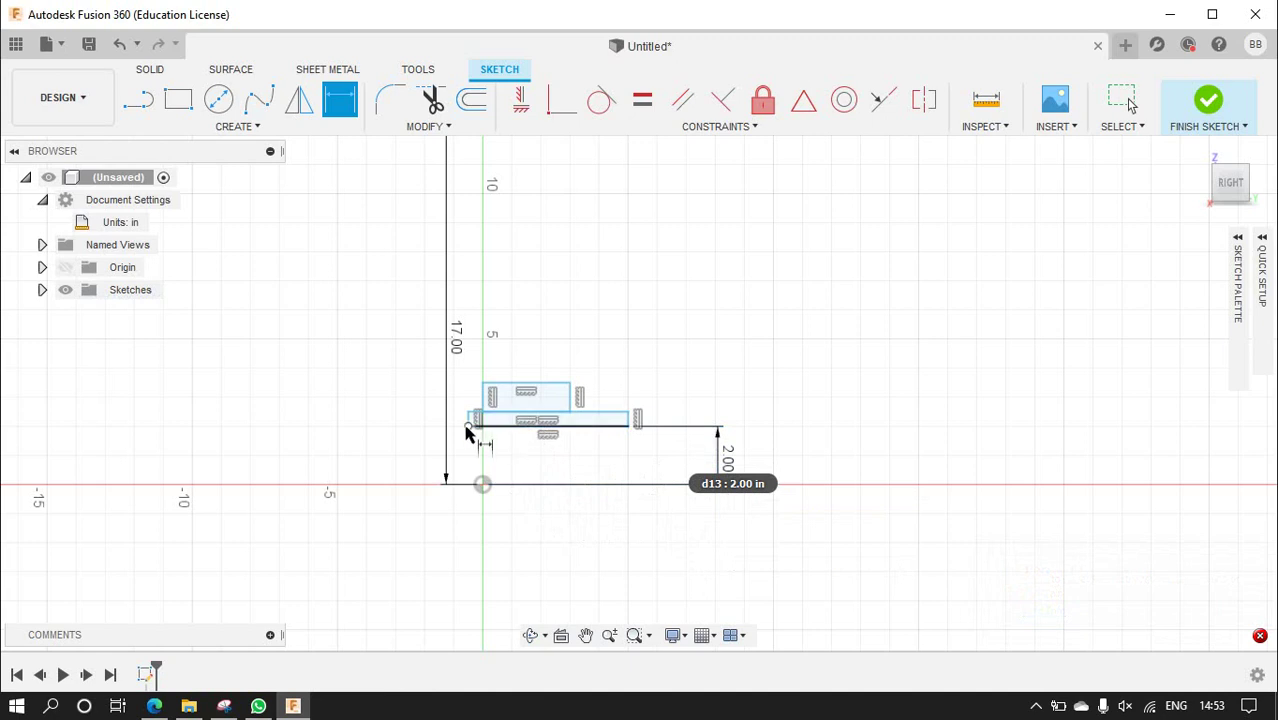
{"action": "left_click", "coordinate": [727, 462]}
{"action": "type", "text": "2.5"}
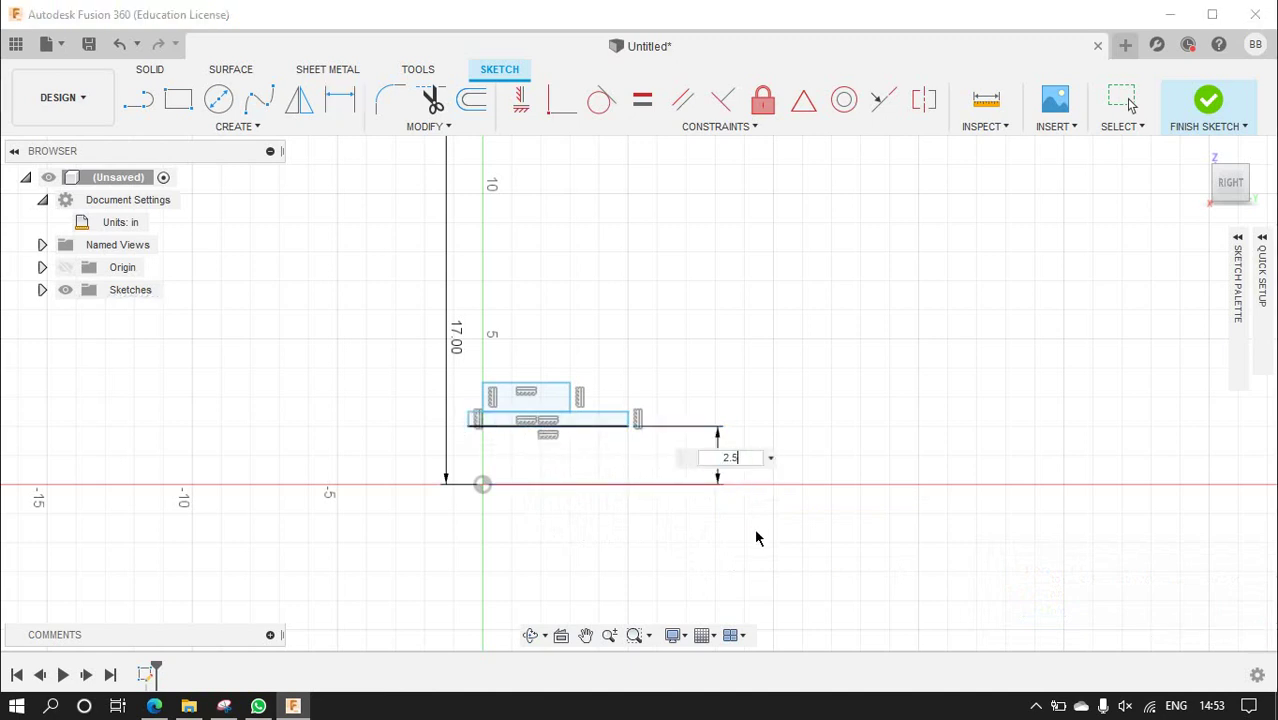
{"action": "key", "text": "Return"}
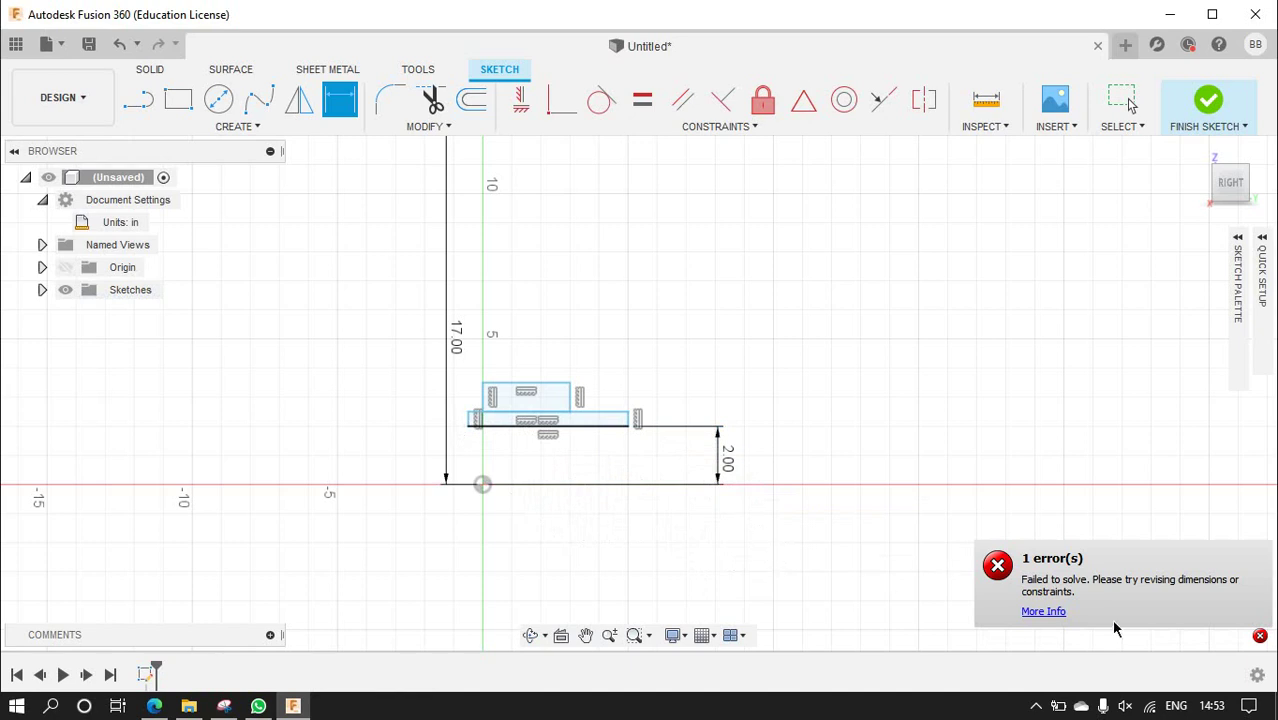
- Set a 2.00 in distance between the rectangles' top and bottom edges and a 0.50 offset from the origin
{"action": "scroll", "coordinate": [644, 456], "scroll_direction": "up", "scroll_amount": 1}
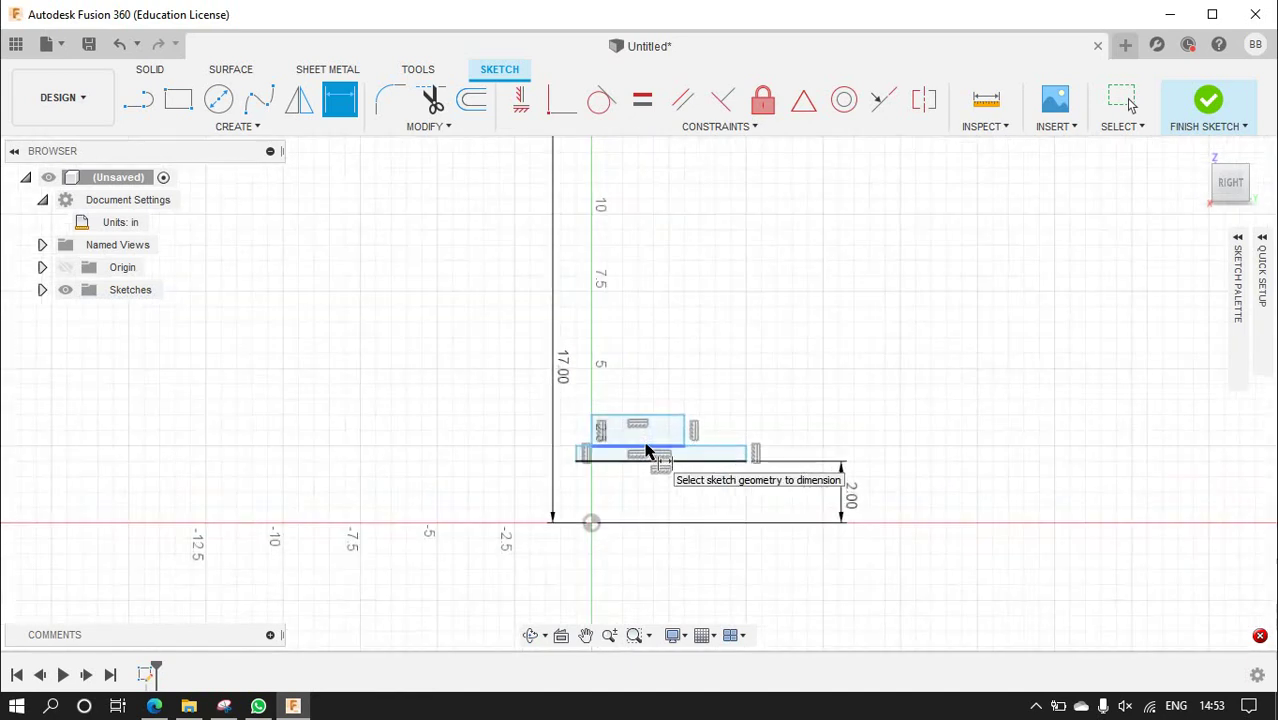
{"action": "scroll", "coordinate": [636, 456], "scroll_direction": "up", "scroll_amount": 2}
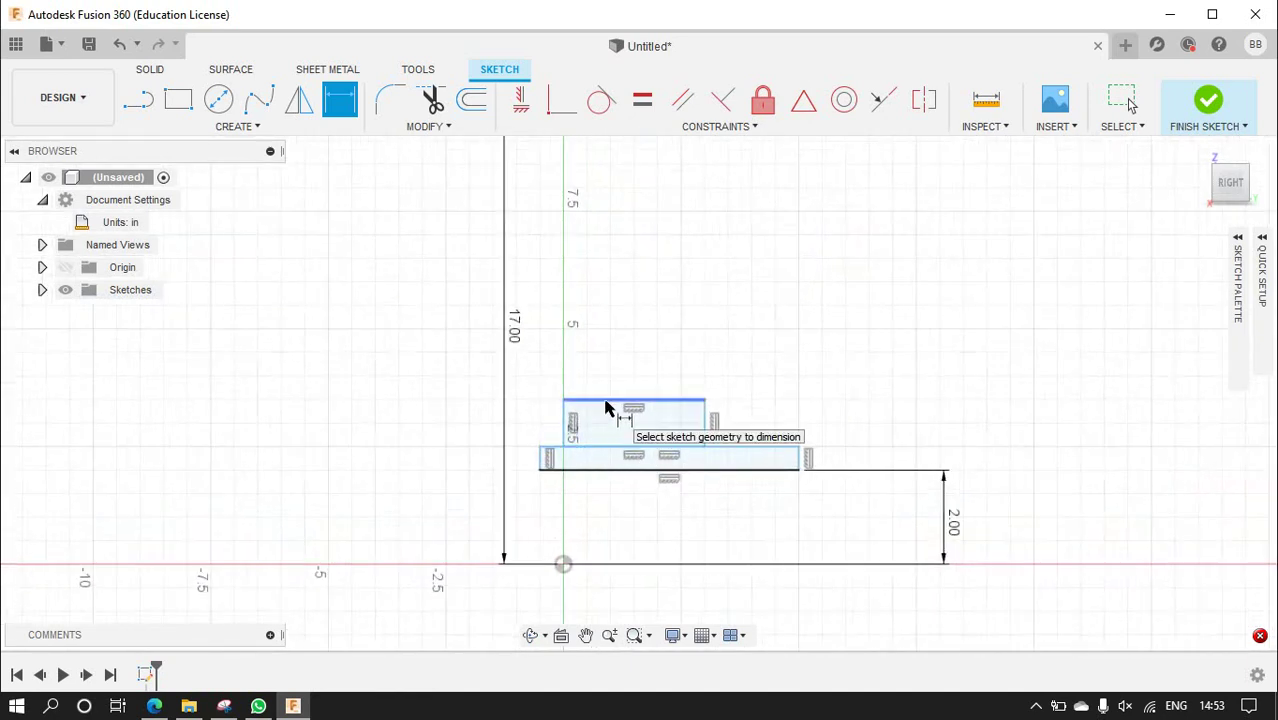
{"action": "left_click", "coordinate": [607, 401]}
{"action": "left_click", "coordinate": [605, 470]}
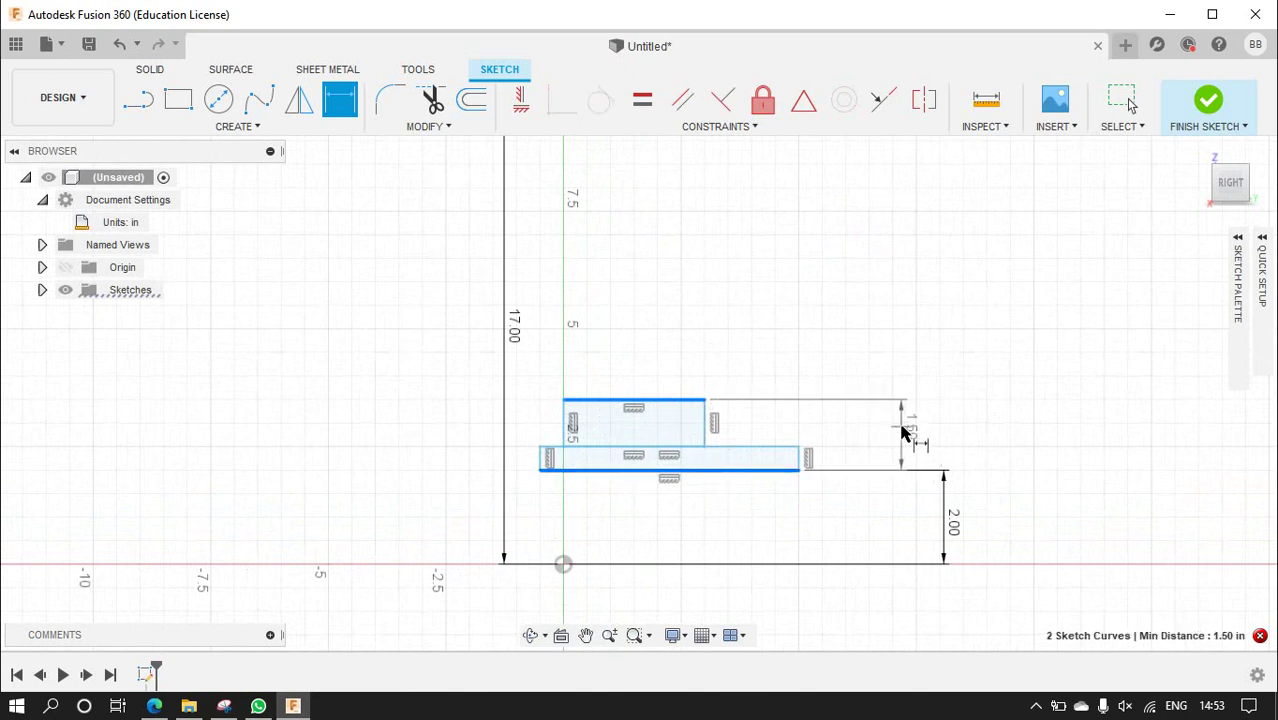
{"action": "left_click", "coordinate": [858, 455]}
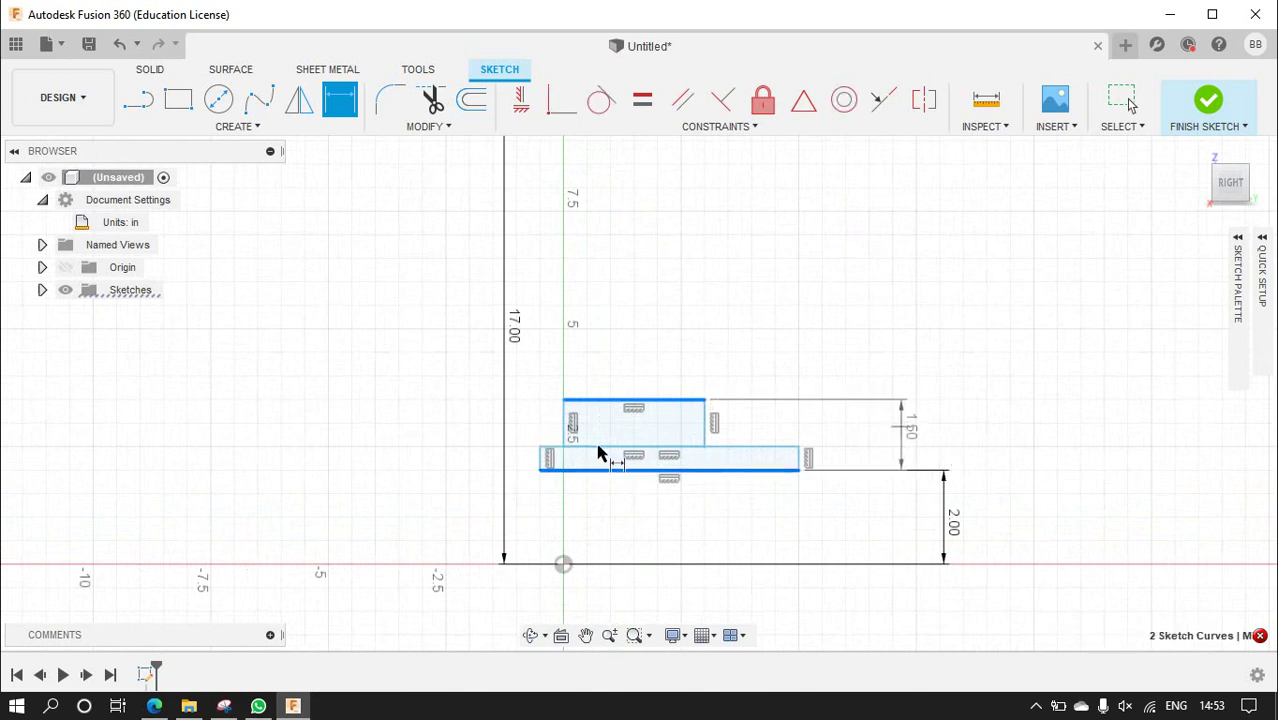
{"action": "type", "text": "2"}
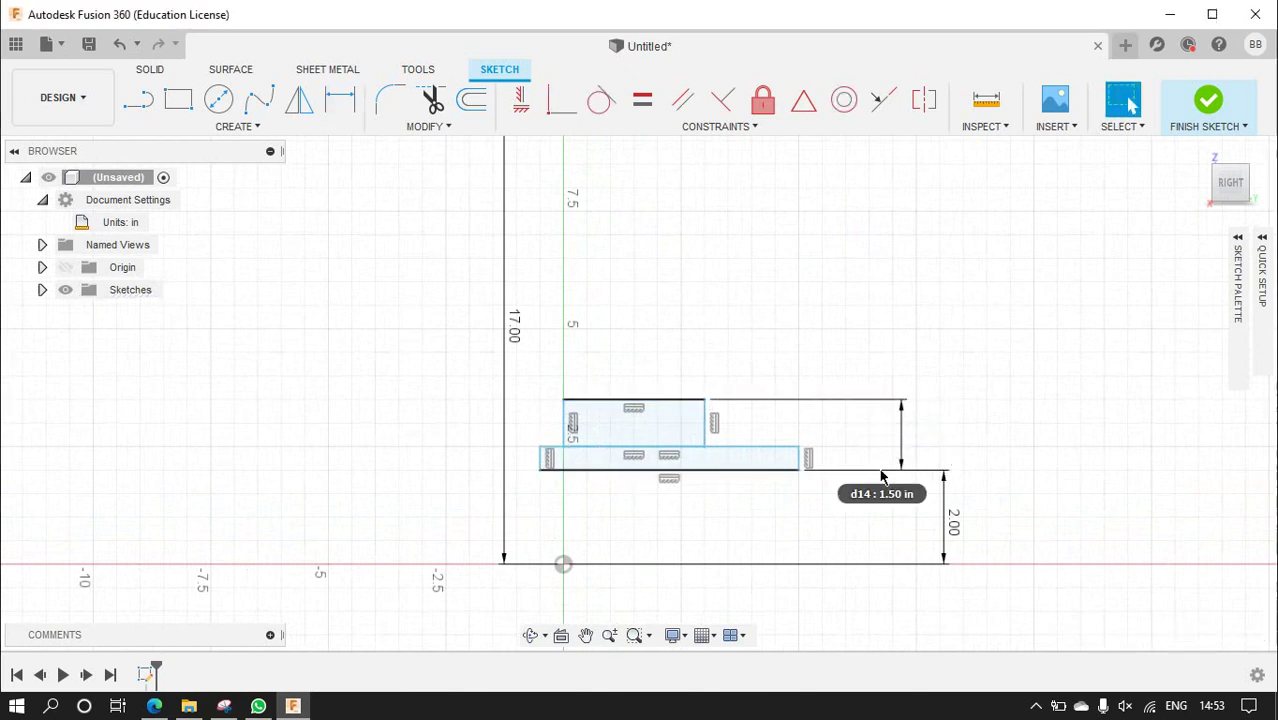
{"action": "key", "text": "Return"}
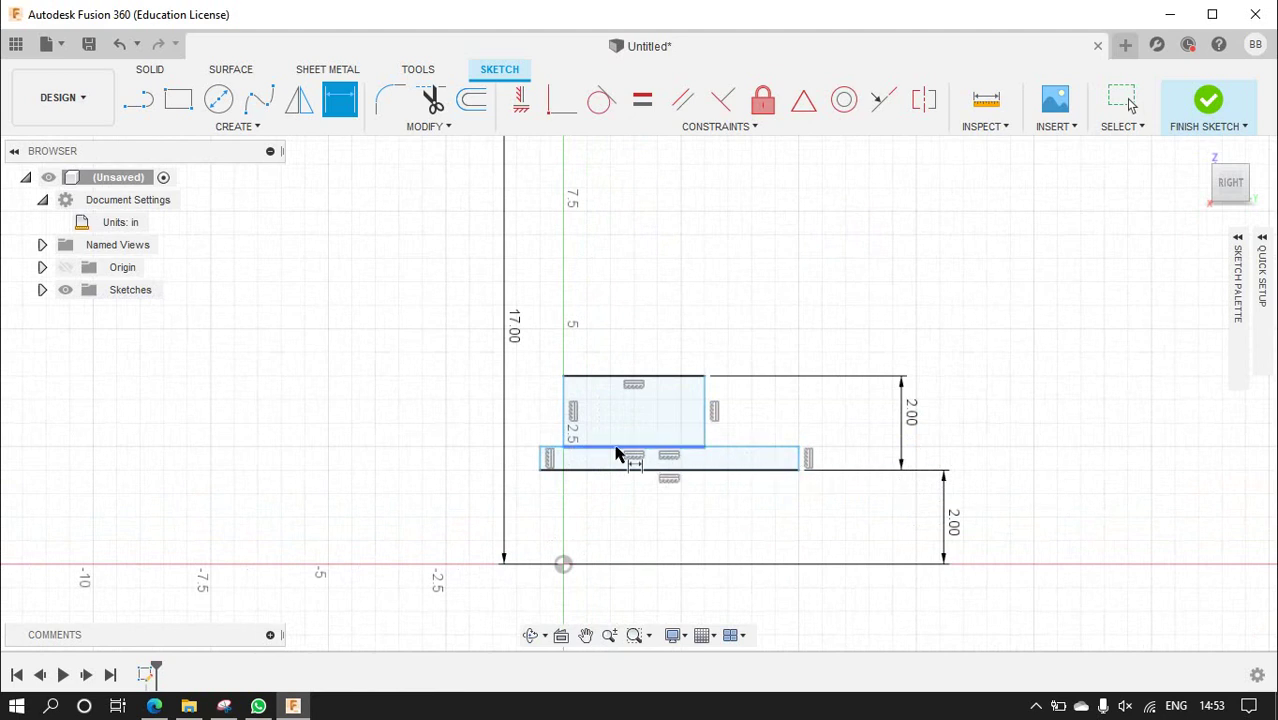
{"action": "left_click", "coordinate": [539, 452]}
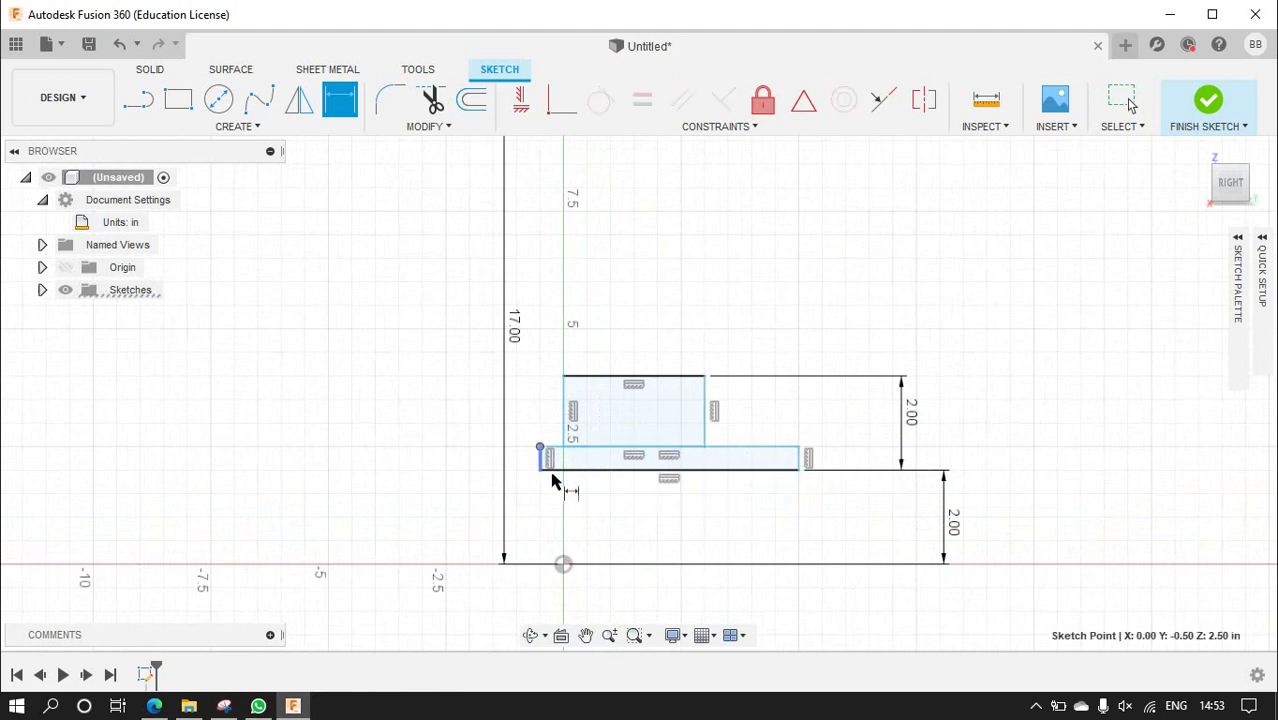
{"action": "left_click", "coordinate": [560, 566]}
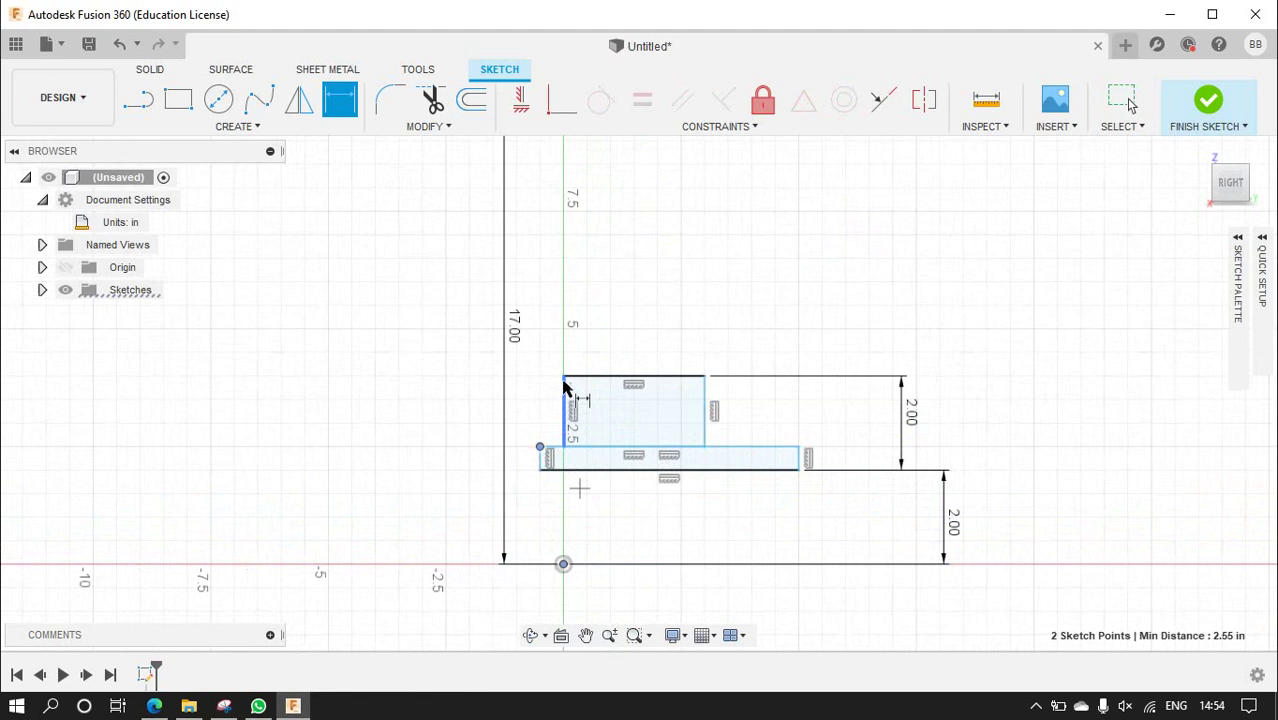
{"action": "left_click", "coordinate": [634, 393]}
{"action": "type", "text": "0."}
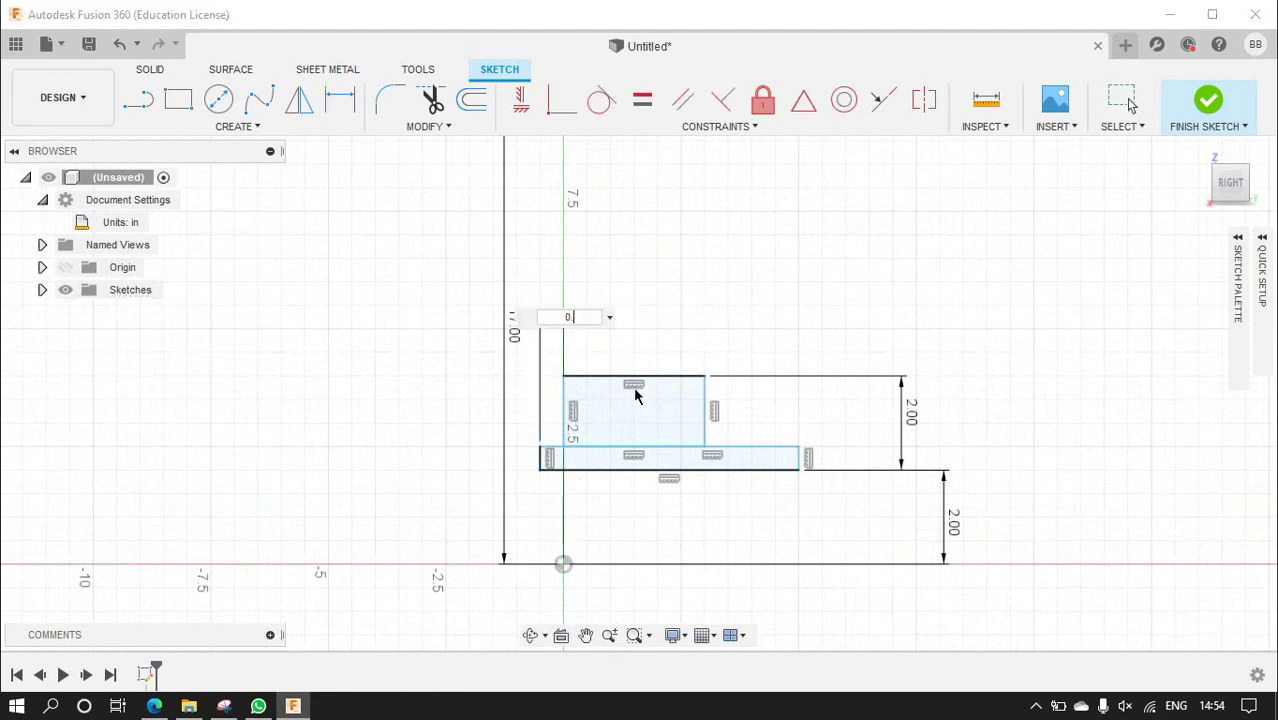
{"action": "type", "text": "5"}
{"action": "key", "text": "Return"}
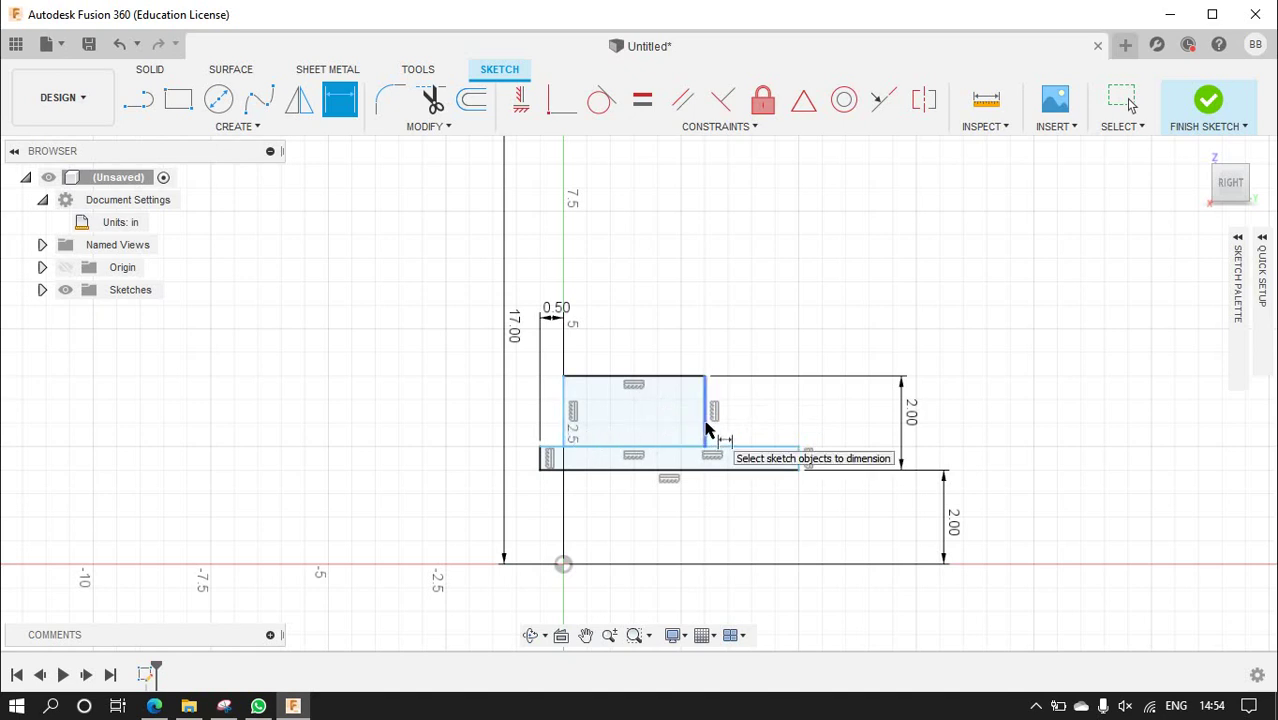
- Dimension a 0.50 gap between the rectangles' left edges and a 1.50 height on the right edge
{"action": "left_click", "coordinate": [540, 458]}
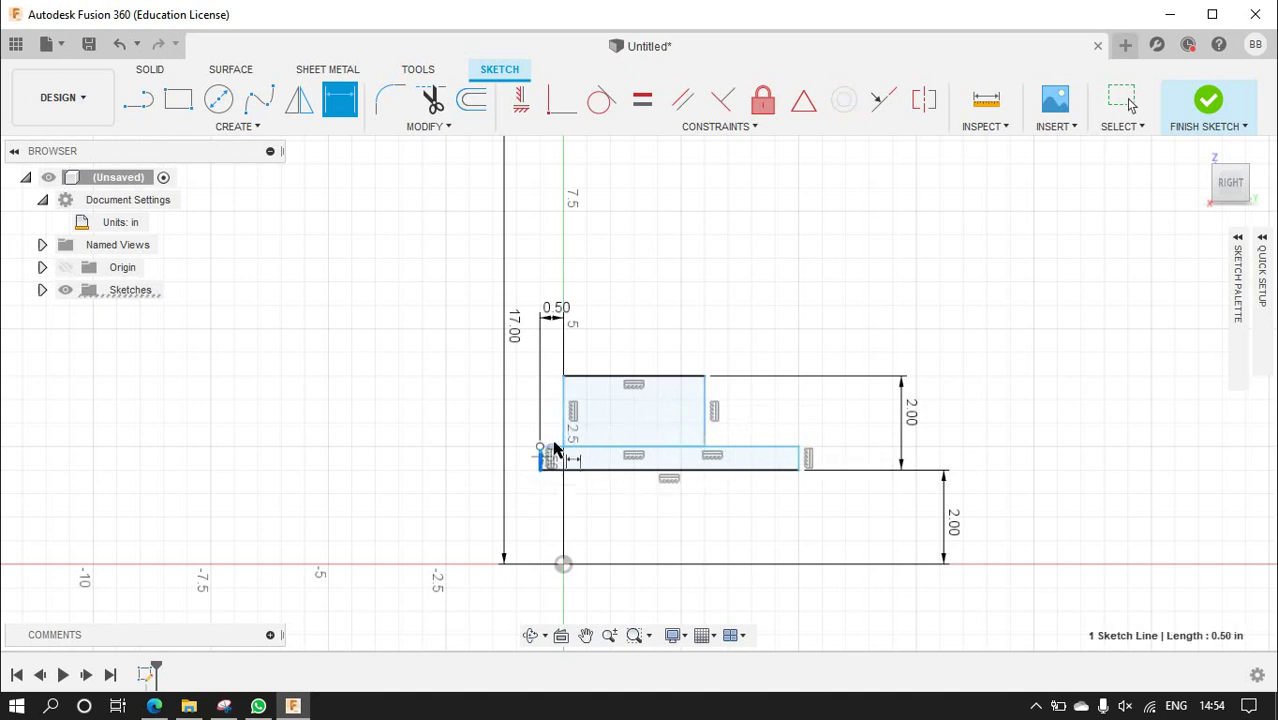
{"action": "left_click", "coordinate": [566, 430]}
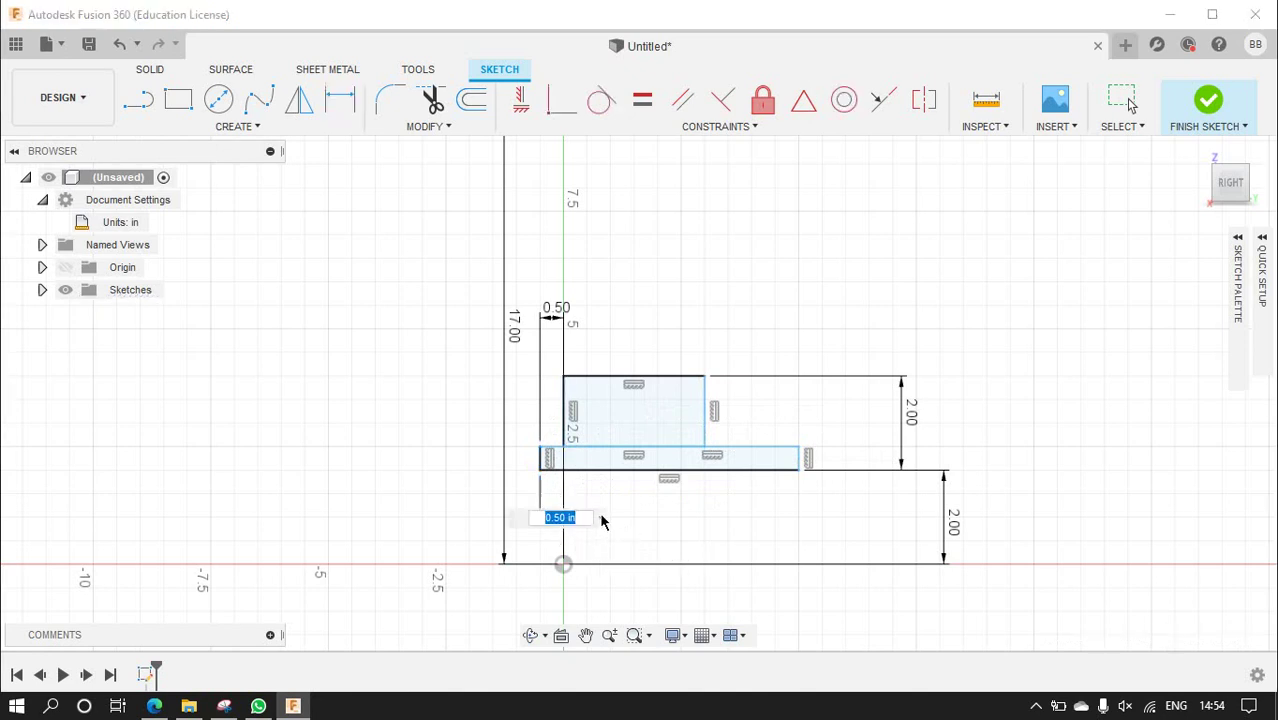
{"action": "key", "text": "Return"}
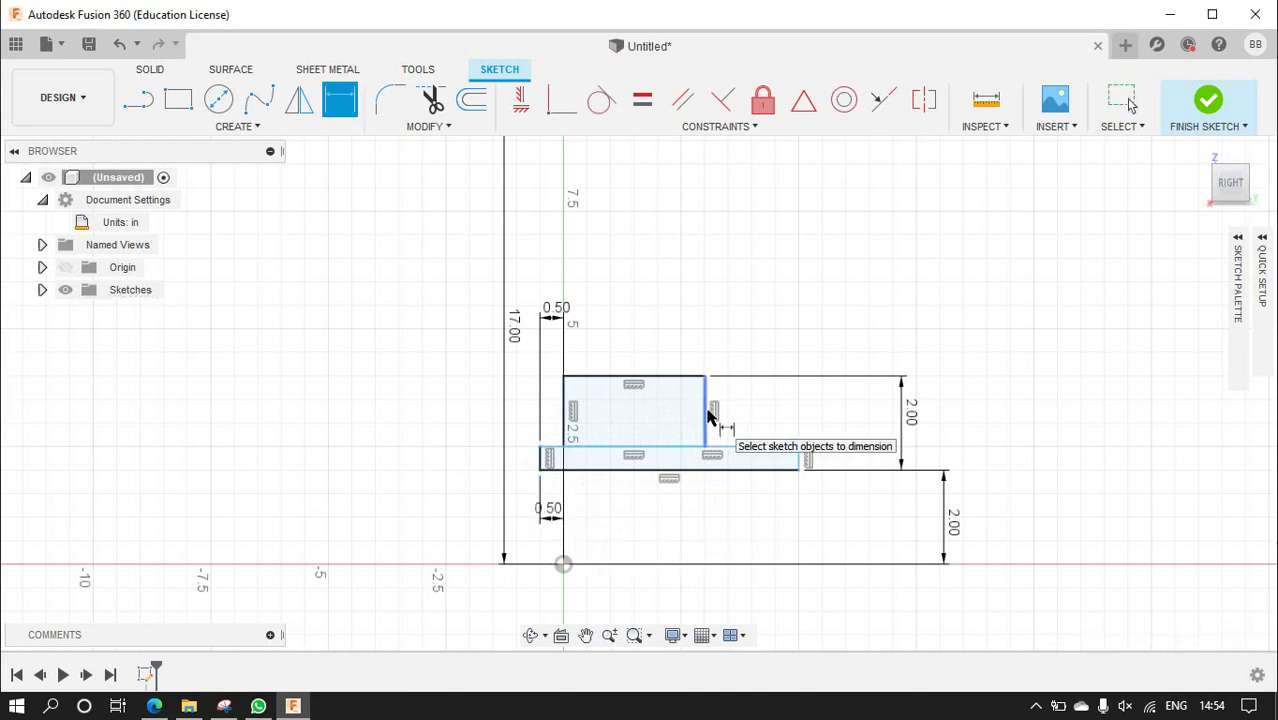
{"action": "left_click", "coordinate": [705, 420]}
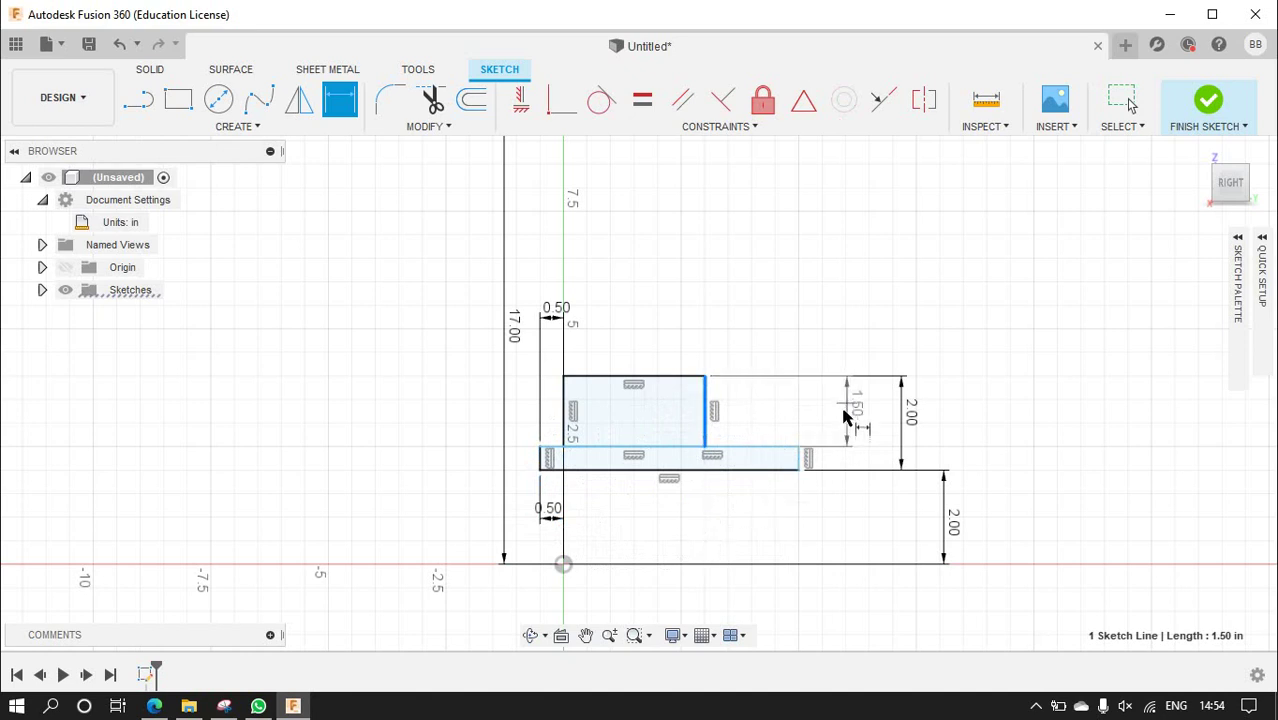
{"action": "left_click", "coordinate": [826, 515]}
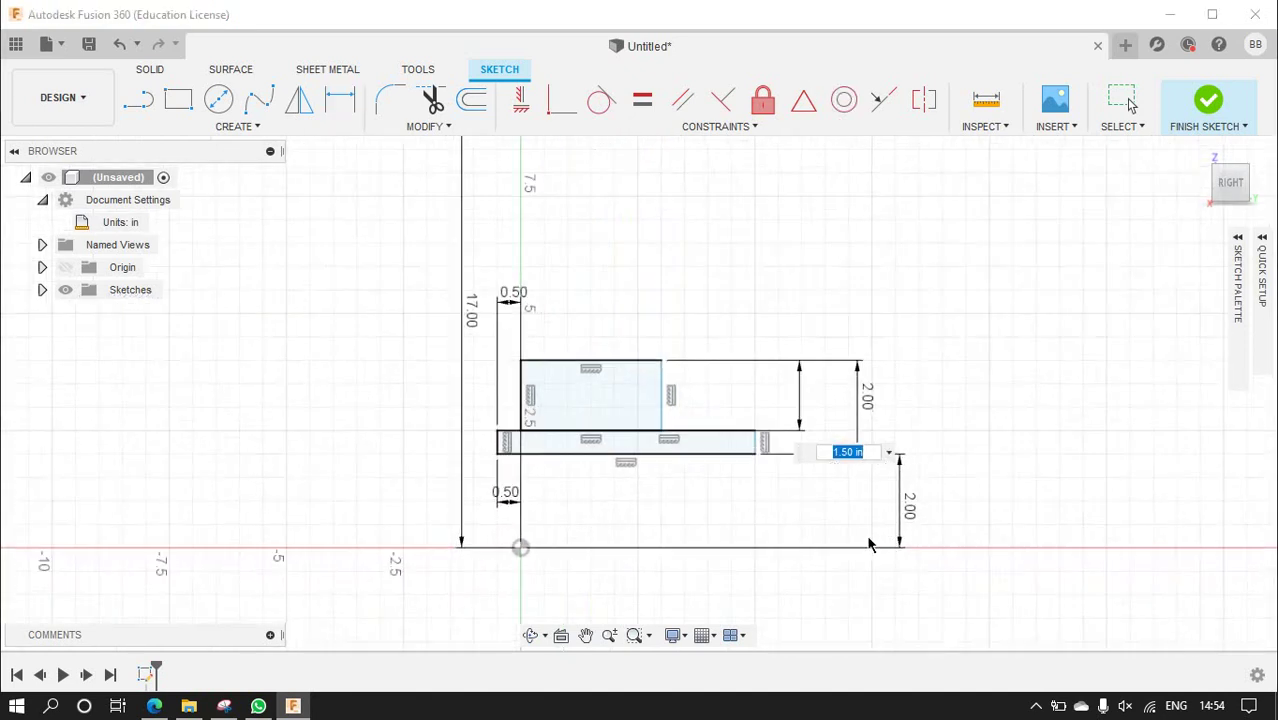
{"action": "key", "text": "Return"}
{"action": "scroll", "coordinate": [651, 443], "scroll_direction": "down", "scroll_amount": 2}
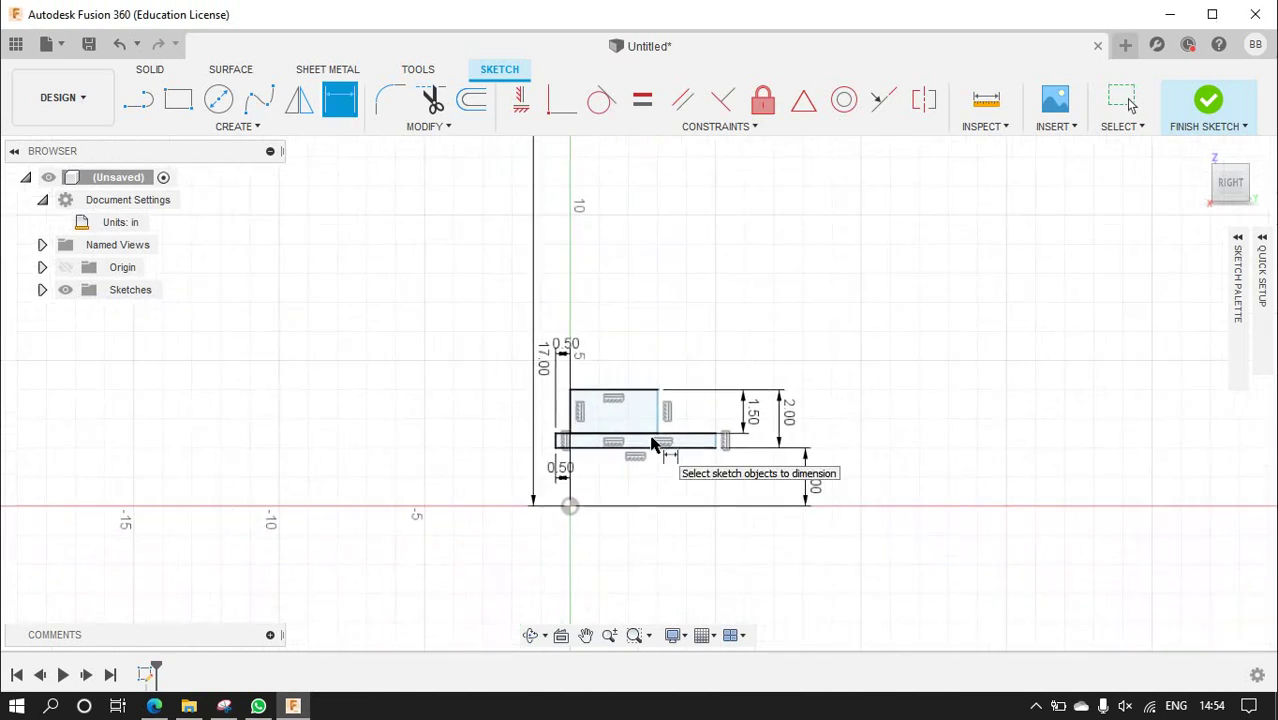
{"action": "scroll", "coordinate": [651, 443], "scroll_direction": "up", "scroll_amount": 3}
- Dimension the upper rectangle's width to 3.00 and place the lower rectangle's 5.50 width dimension
{"action": "left_click", "coordinate": [503, 385]}
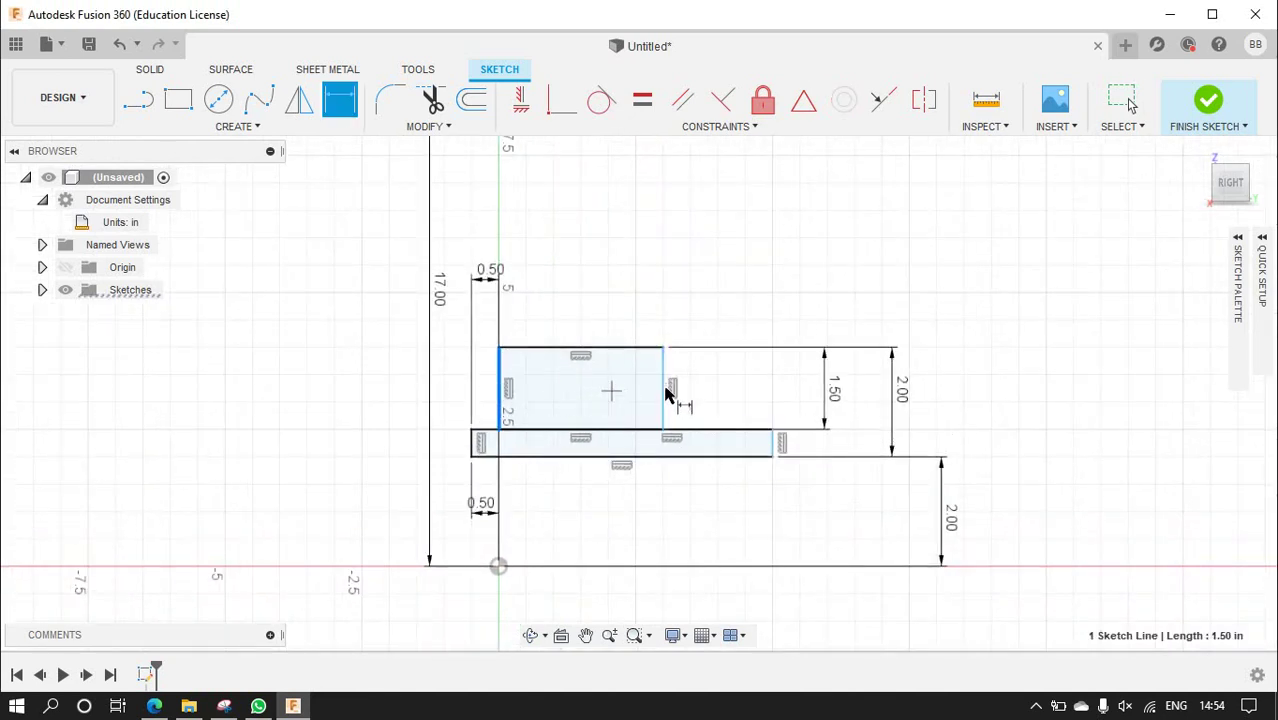
{"action": "left_click", "coordinate": [664, 392]}
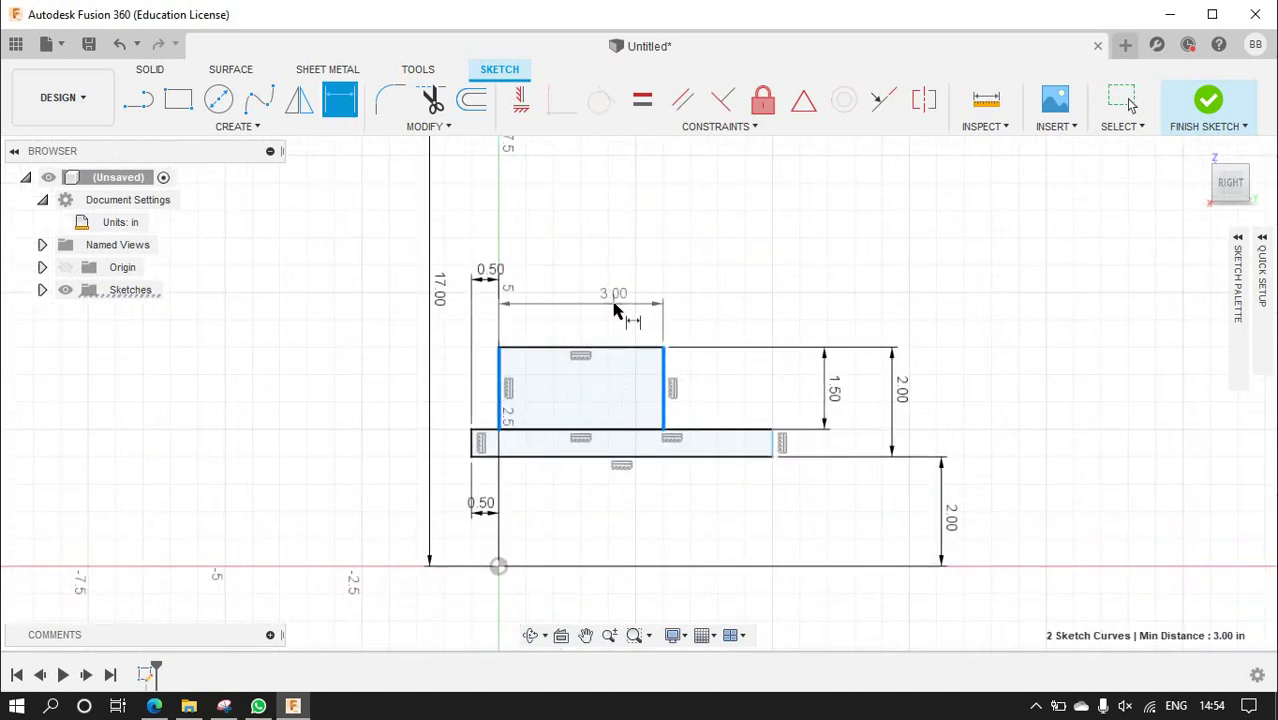
{"action": "left_click", "coordinate": [631, 451]}
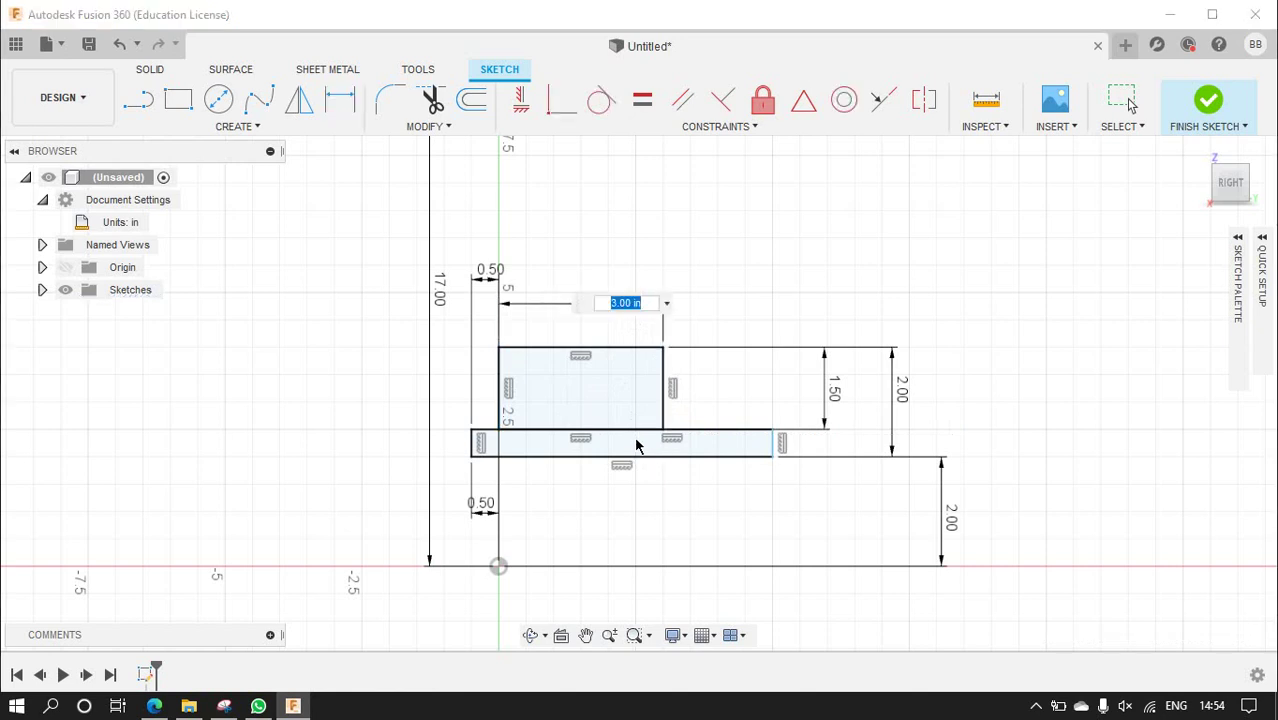
{"action": "key", "text": "Return"}
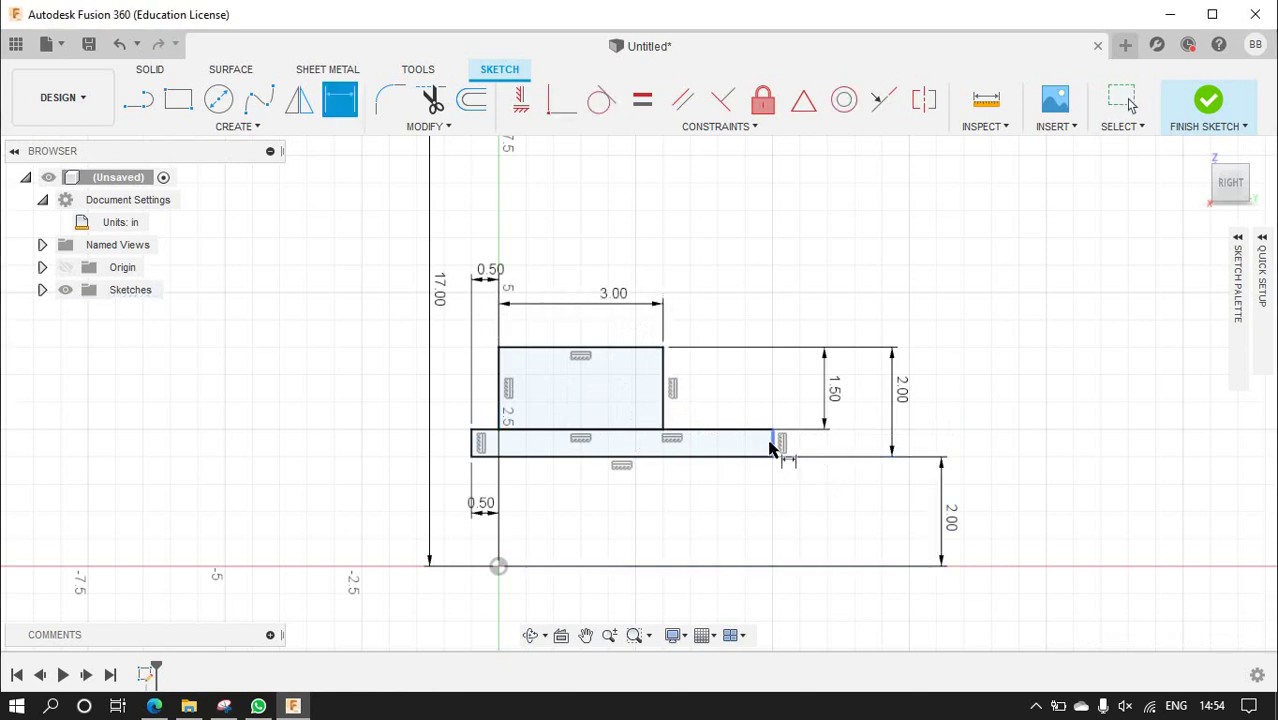
{"action": "left_click", "coordinate": [770, 442]}
{"action": "left_click", "coordinate": [475, 447]}
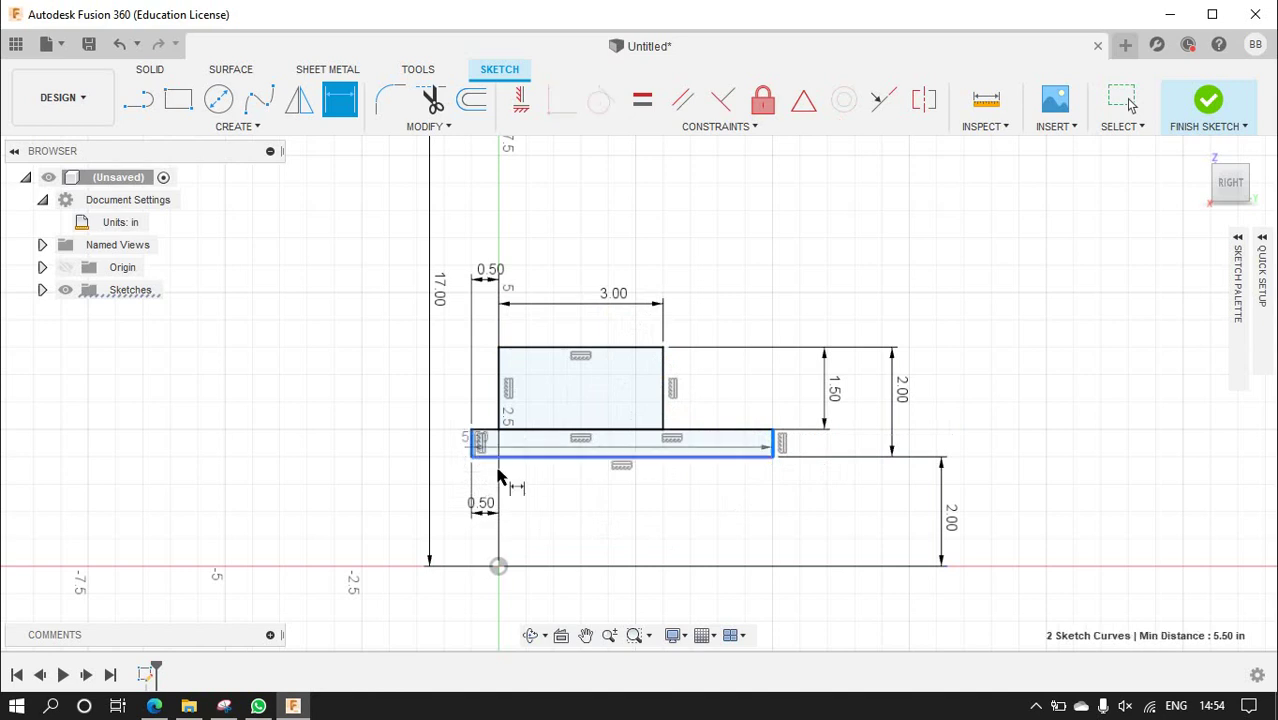
{"action": "left_click", "coordinate": [662, 571]}
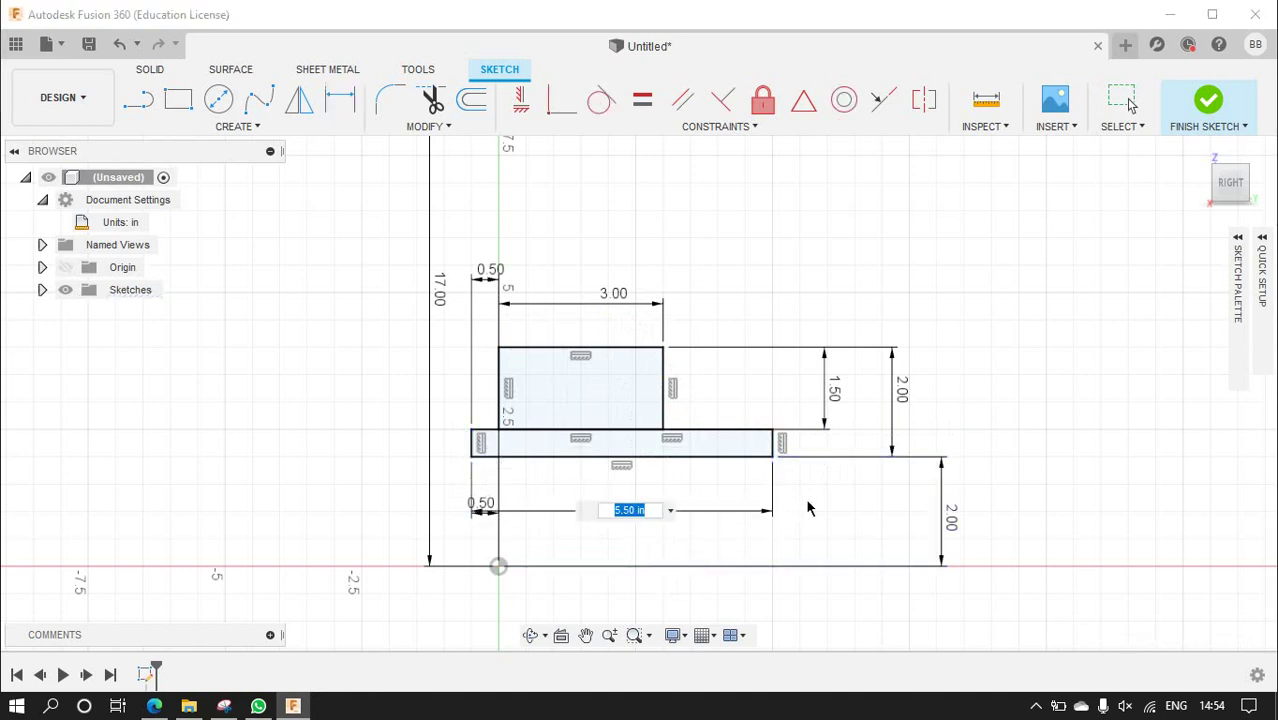
- Trim away the shared line segment between the two hub rectangles
{"action": "left_click", "coordinate": [430, 99]}
{"action": "scroll", "coordinate": [494, 330], "scroll_direction": "up", "scroll_amount": 2}
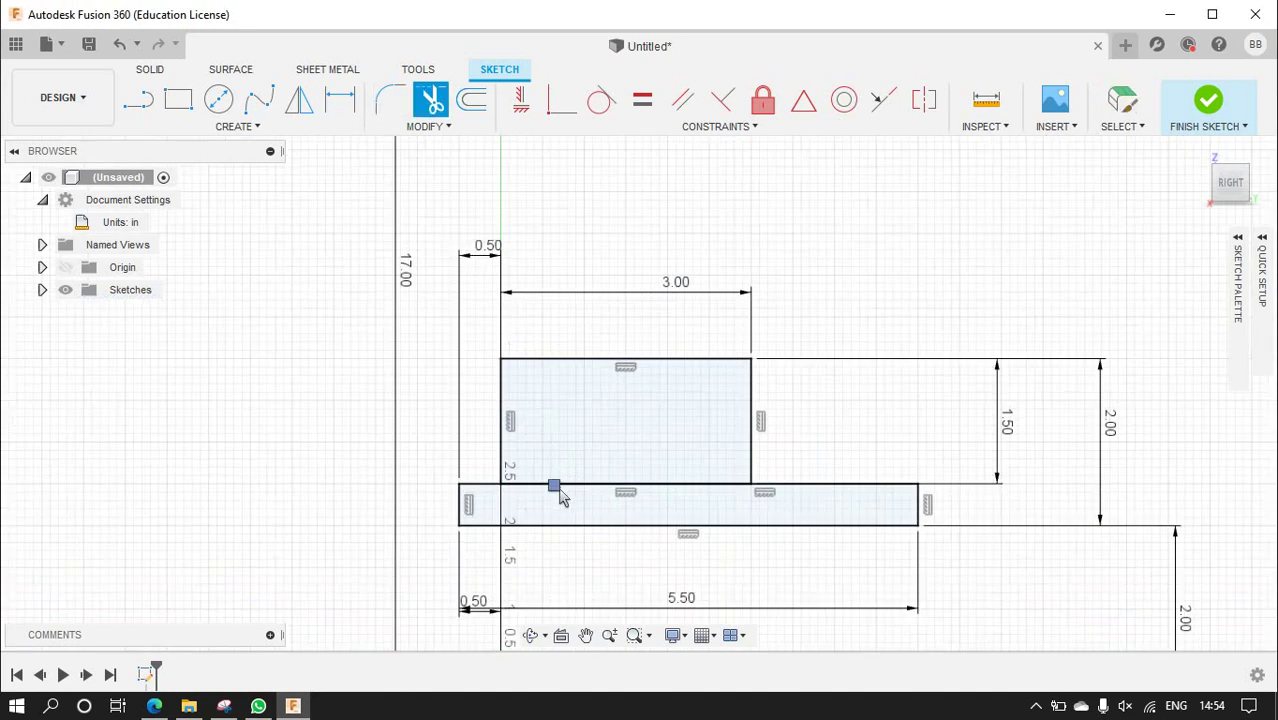
{"action": "left_click", "coordinate": [562, 490]}
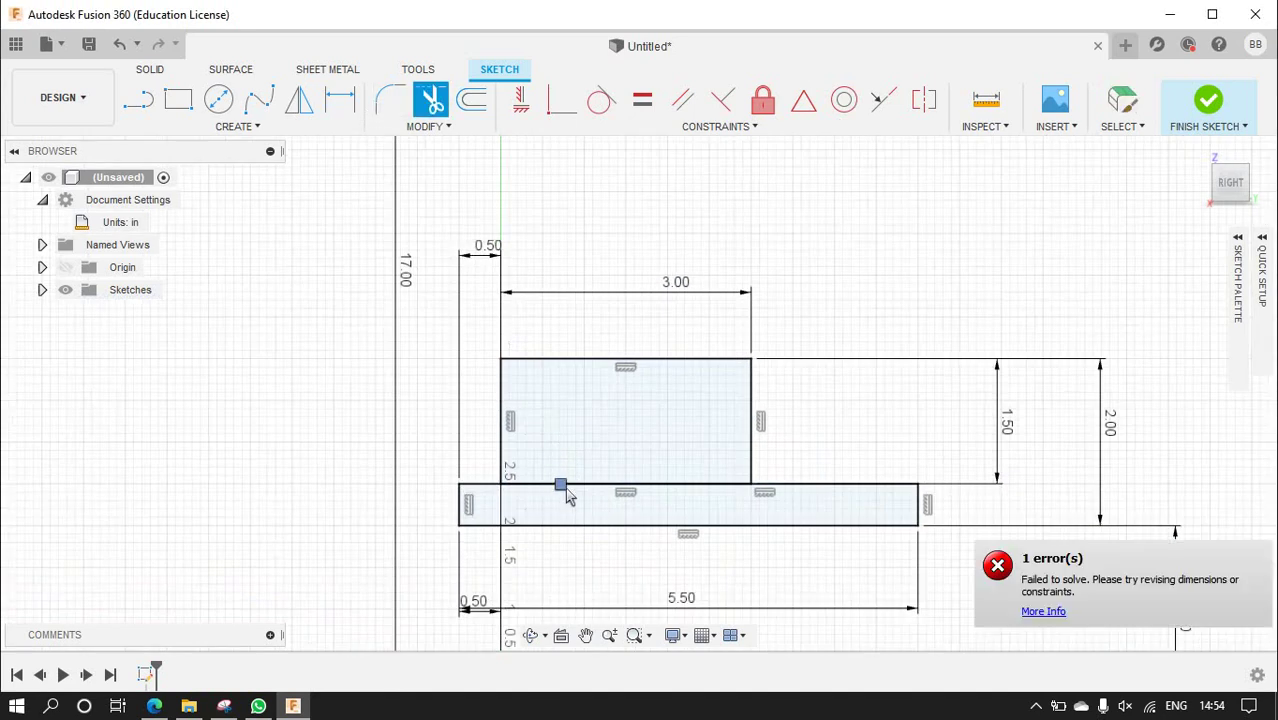
{"action": "left_click", "coordinate": [624, 490]}
{"action": "scroll", "coordinate": [622, 485], "scroll_direction": "down", "scroll_amount": 2}
{"action": "scroll", "coordinate": [612, 490], "scroll_direction": "down", "scroll_amount": 3}
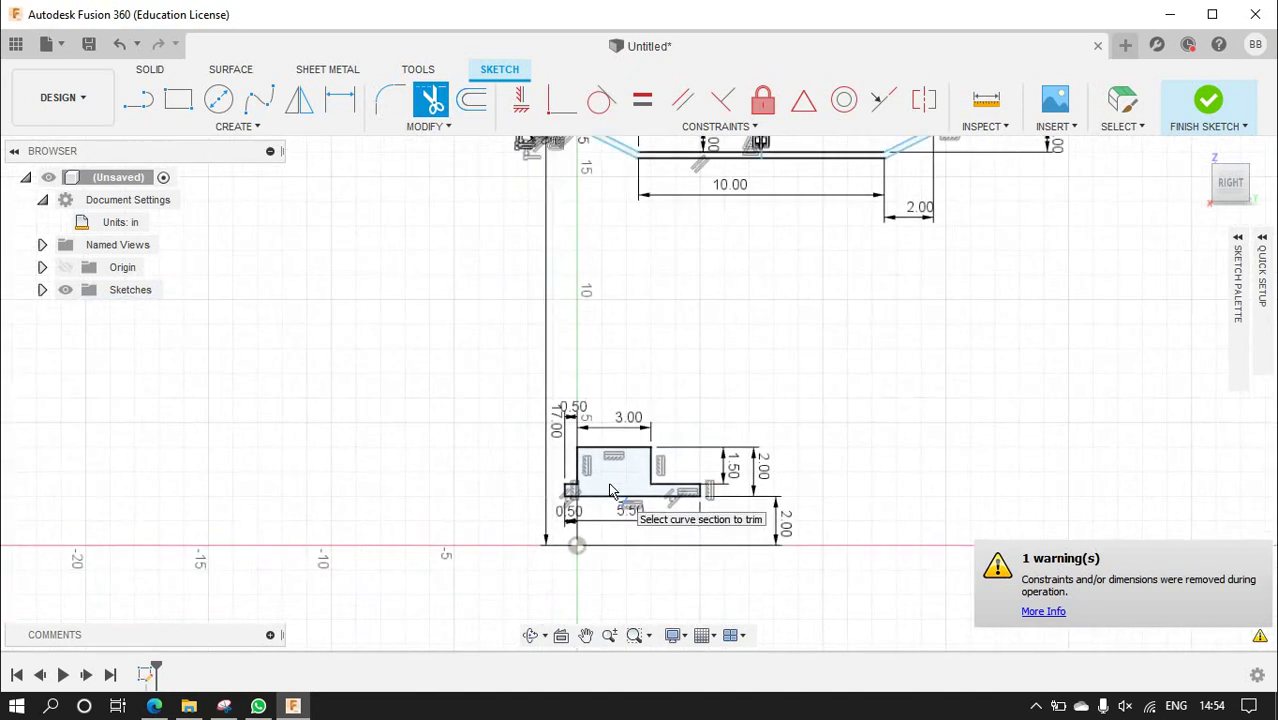
{"action": "scroll", "coordinate": [612, 490], "scroll_direction": "down", "scroll_amount": 5}
{"action": "scroll", "coordinate": [740, 480], "scroll_direction": "up", "scroll_amount": 2}
{"action": "scroll", "coordinate": [737, 480], "scroll_direction": "up", "scroll_amount": 1}
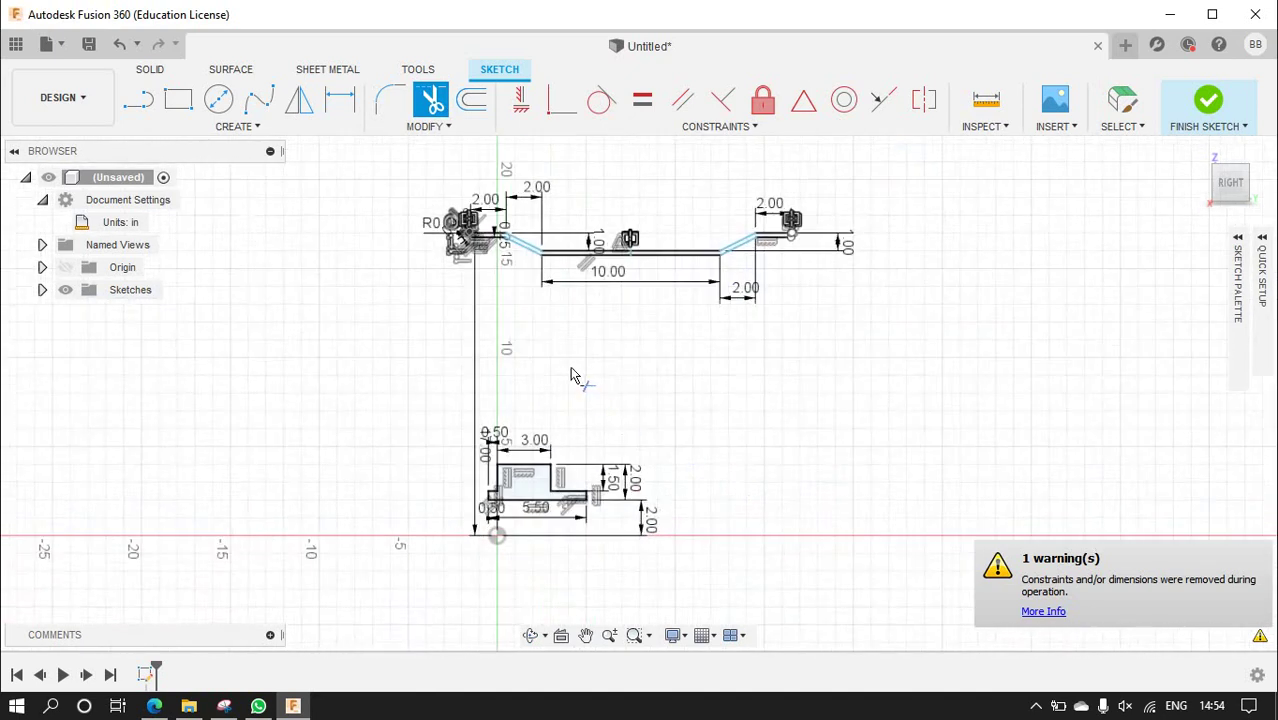
{"action": "scroll", "coordinate": [570, 366], "scroll_direction": "up", "scroll_amount": 1}
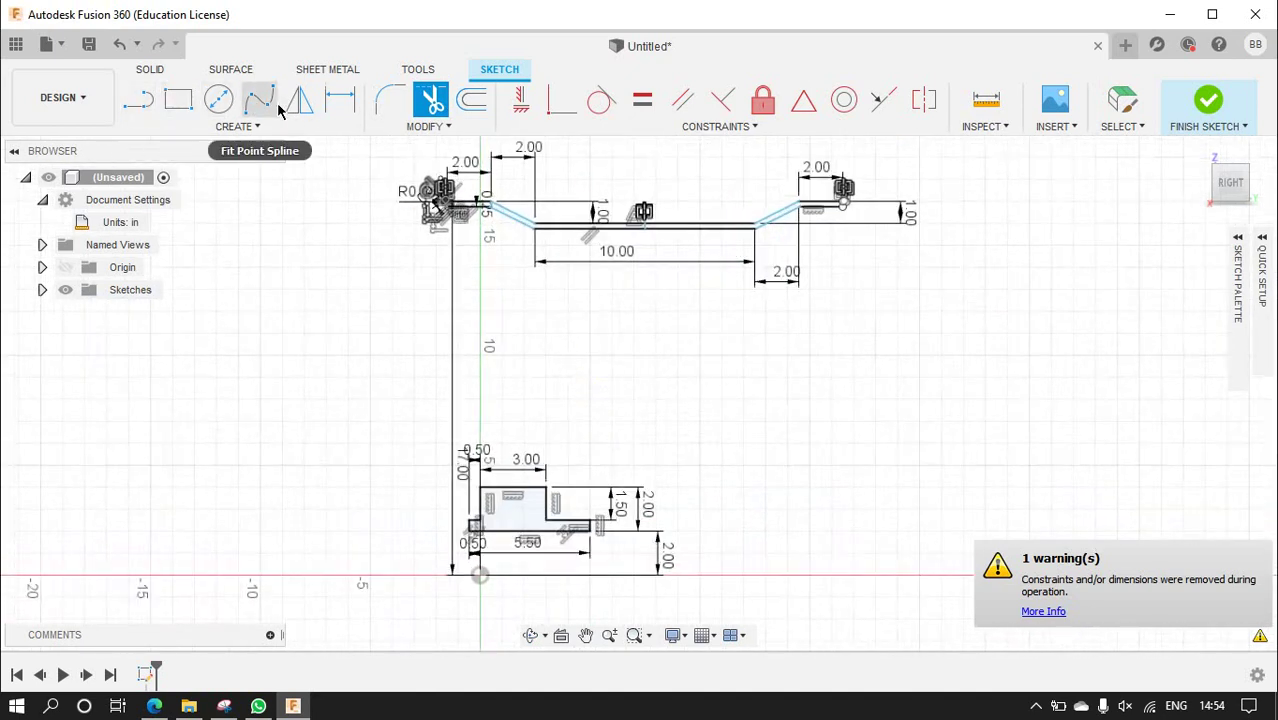
- Draw a 3-point arc curving from the rim's slanted left line down to the hub's upper block
{"action": "left_click", "coordinate": [250, 126]}
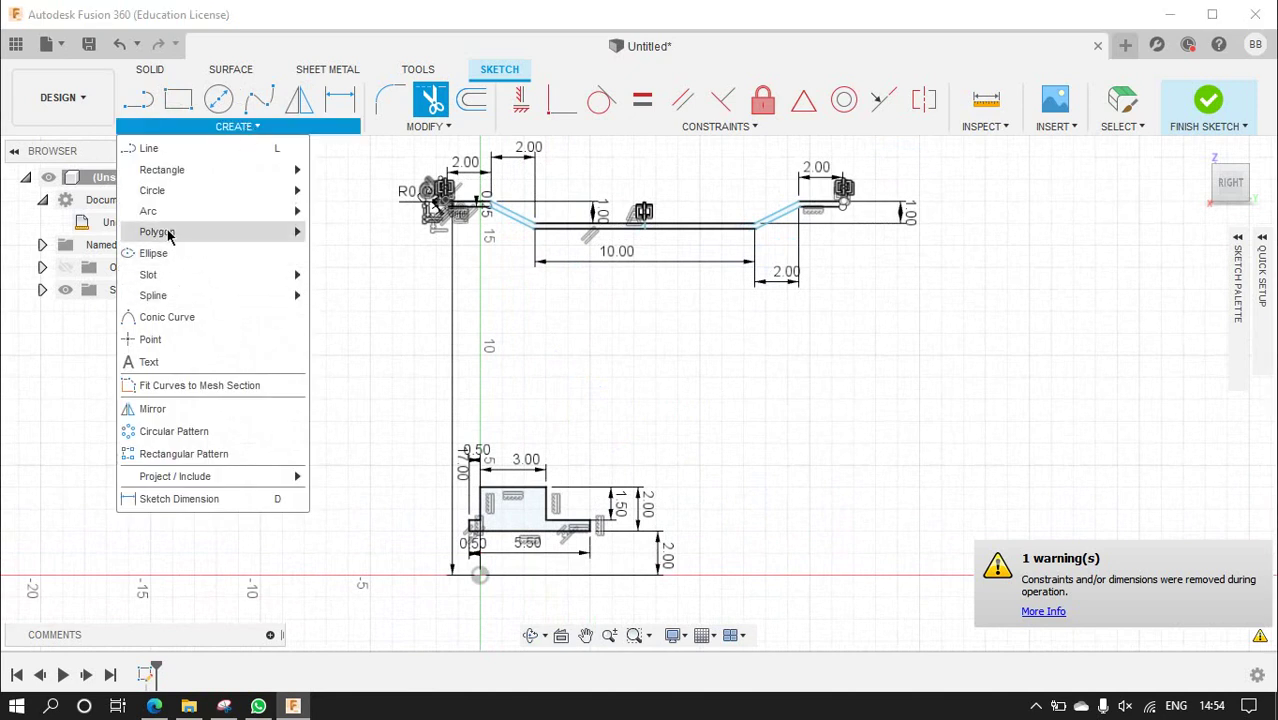
{"action": "mouse_move", "coordinate": [149, 211]}
{"action": "left_click", "coordinate": [337, 252]}
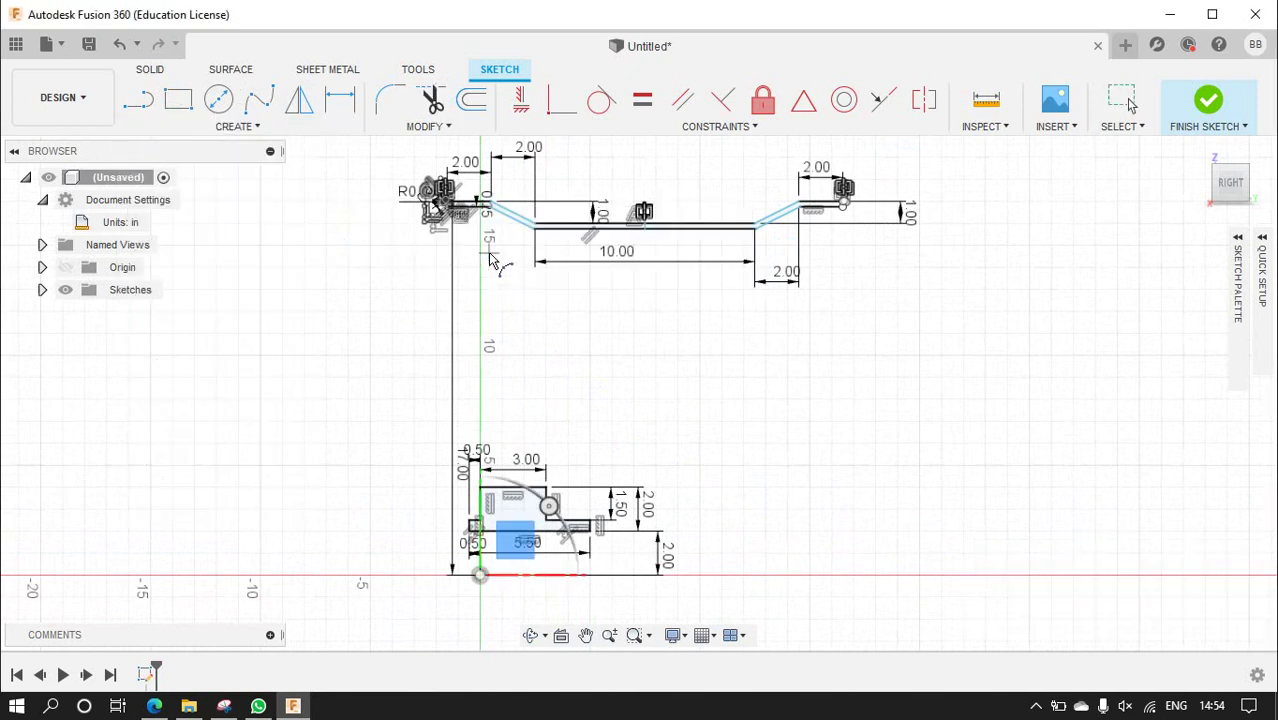
{"action": "scroll", "coordinate": [490, 258], "scroll_direction": "up", "scroll_amount": 2}
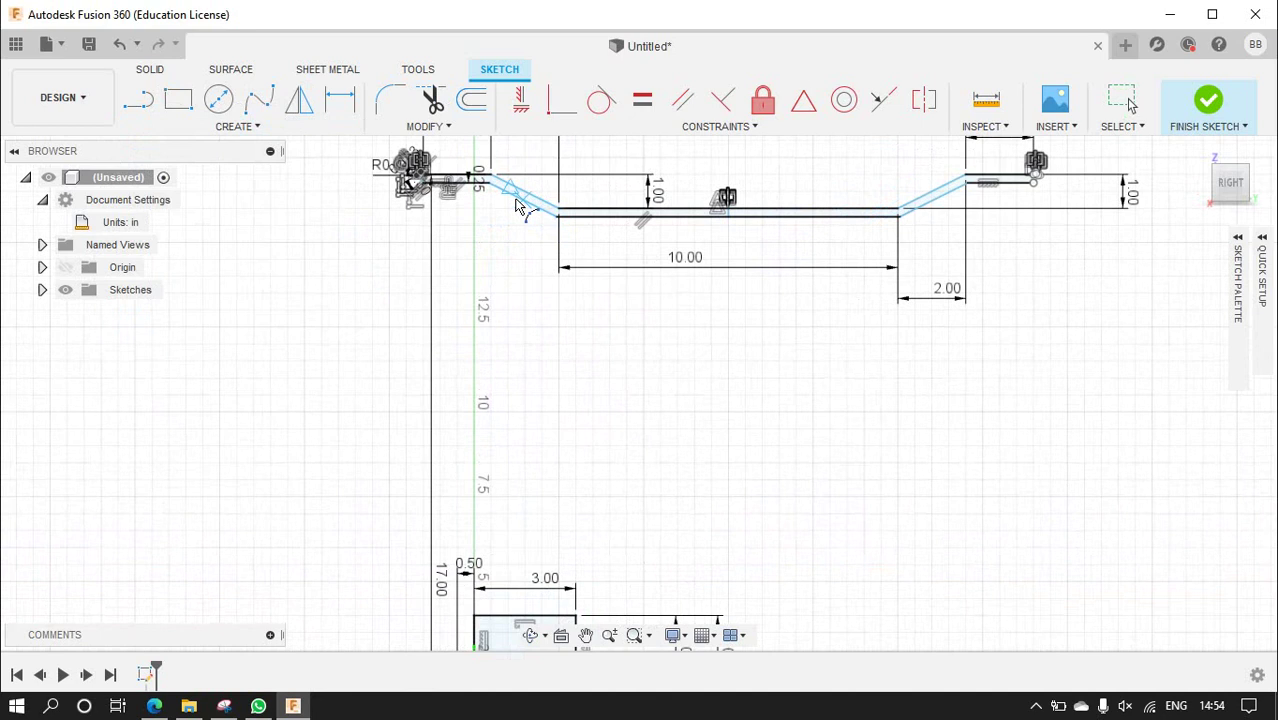
{"action": "left_click", "coordinate": [521, 200]}
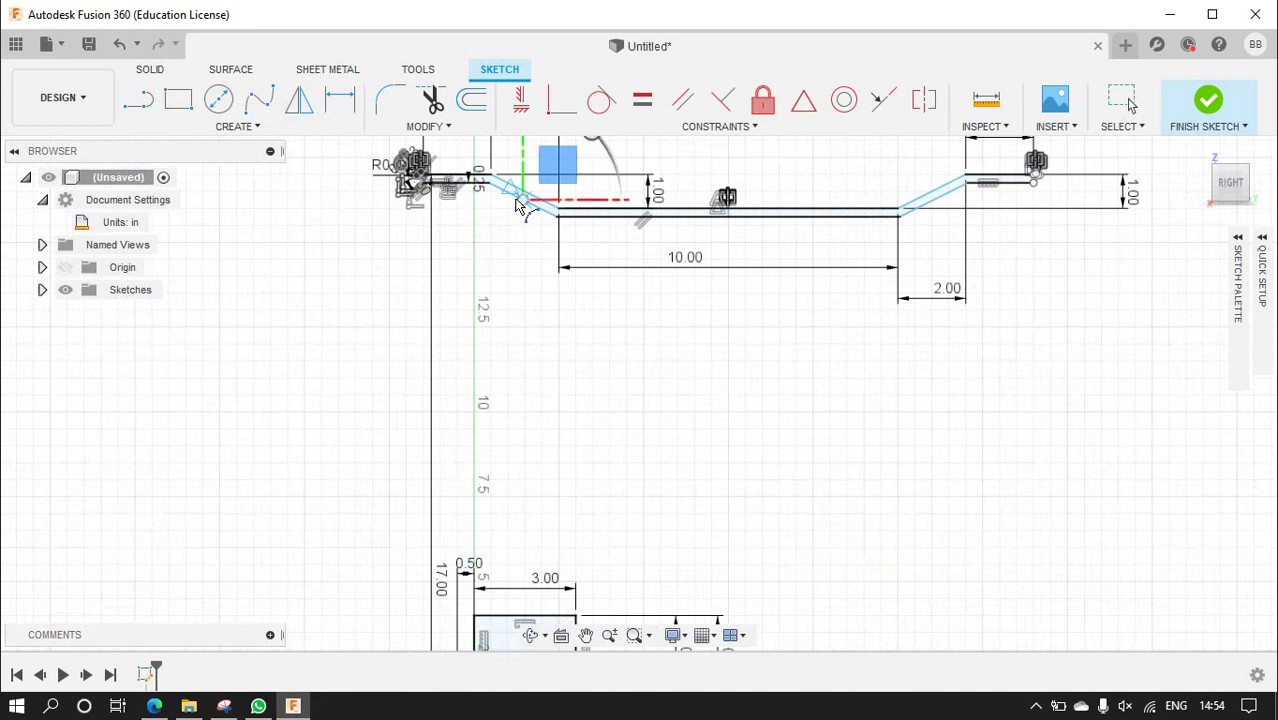
{"action": "left_click", "coordinate": [521, 615]}
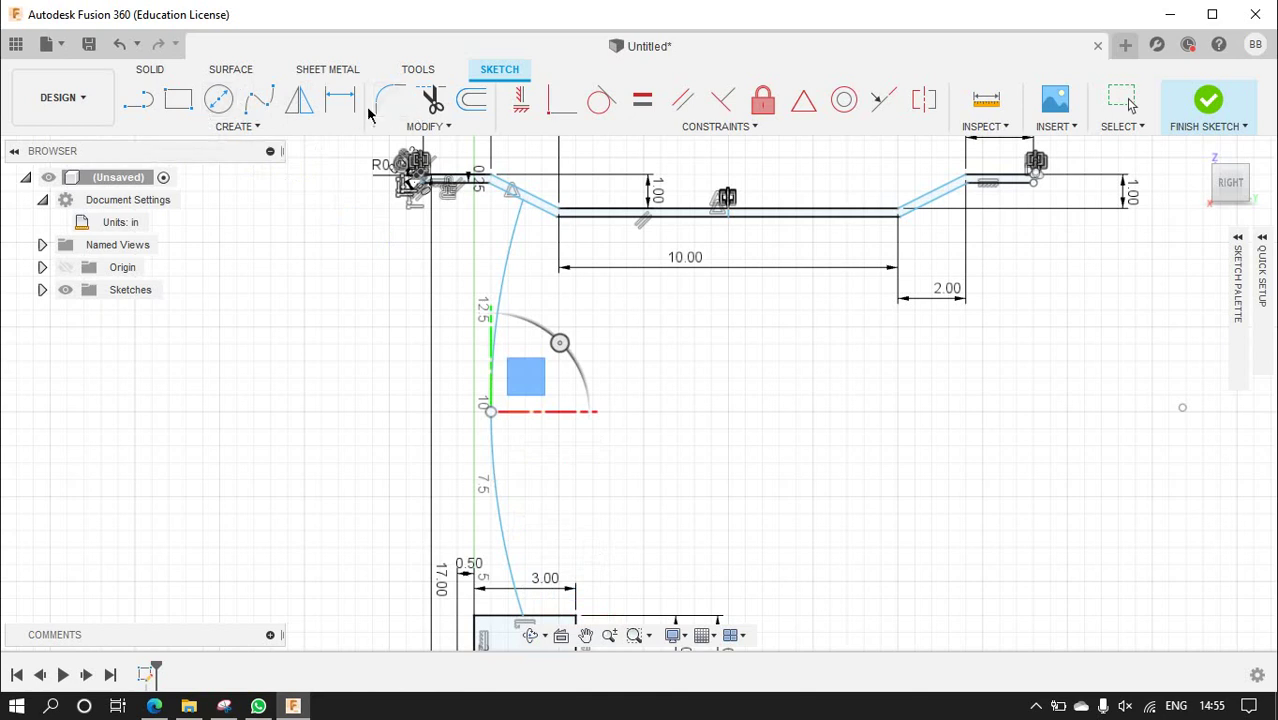
- Offset the spoke arc by 3, then undo that unwanted offset
{"action": "key", "text": "o"}
{"action": "left_click", "coordinate": [500, 278]}
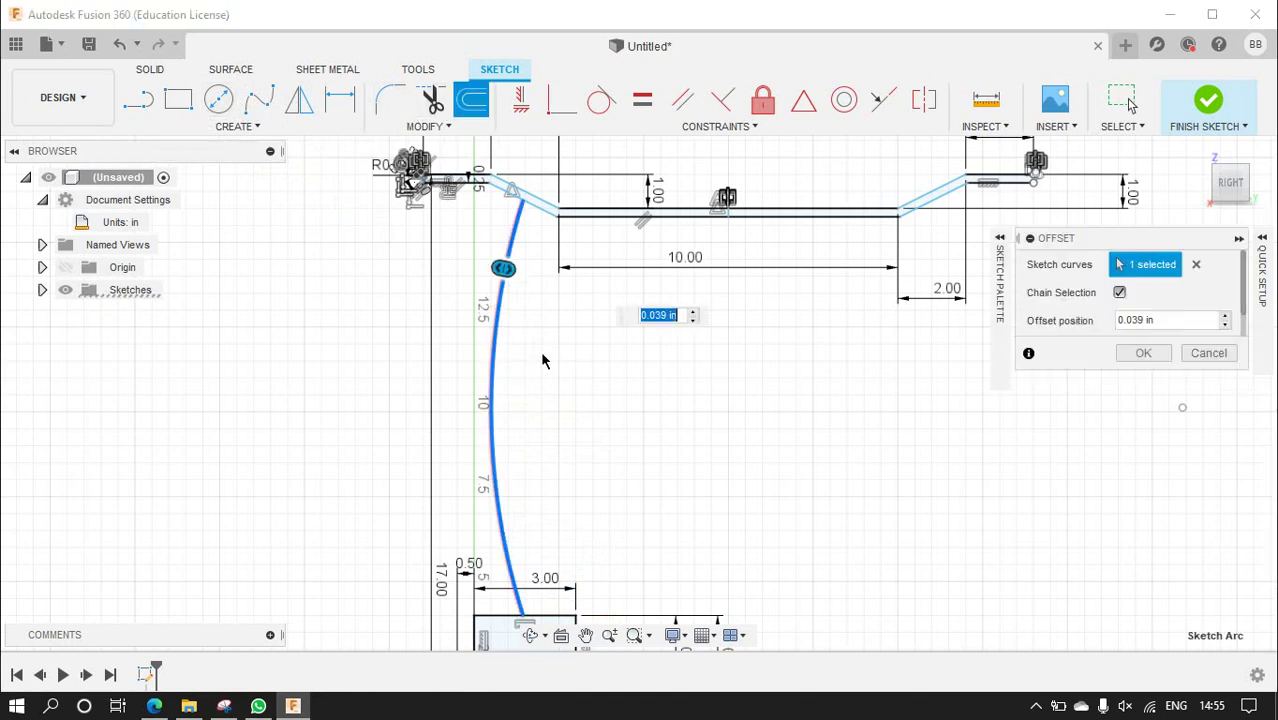
{"action": "type", "text": "3"}
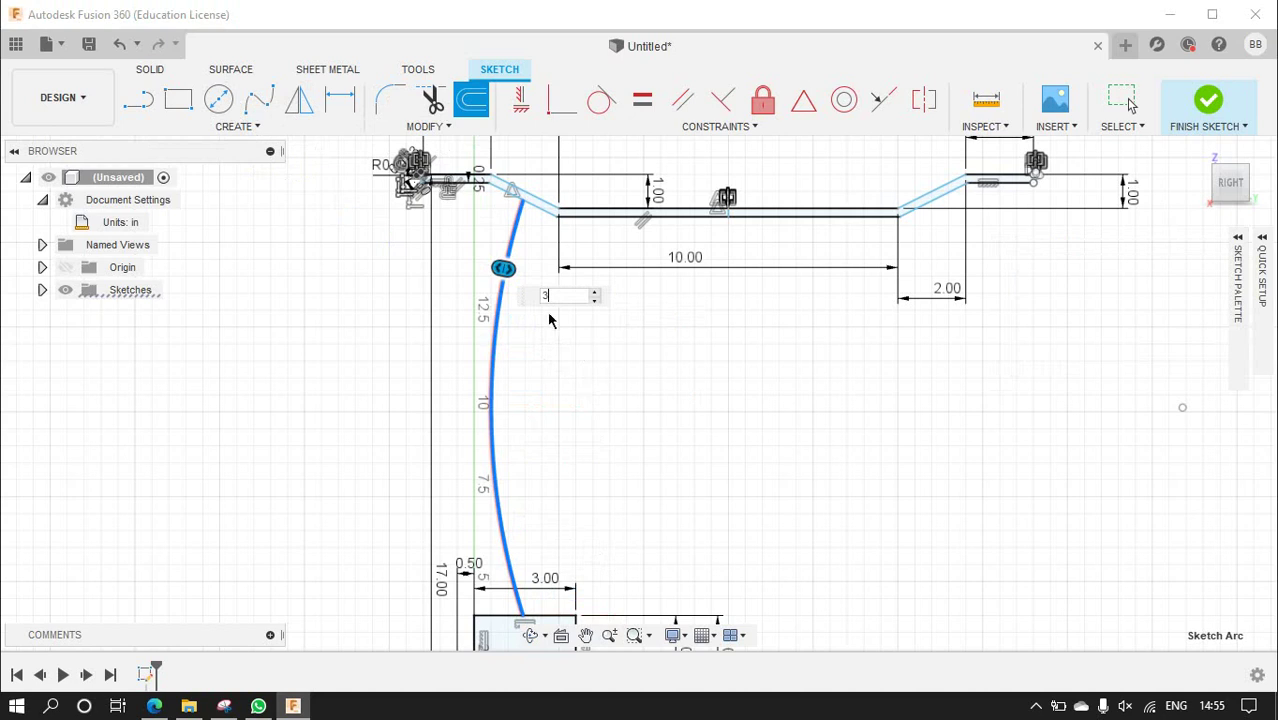
{"action": "key", "text": "Return"}
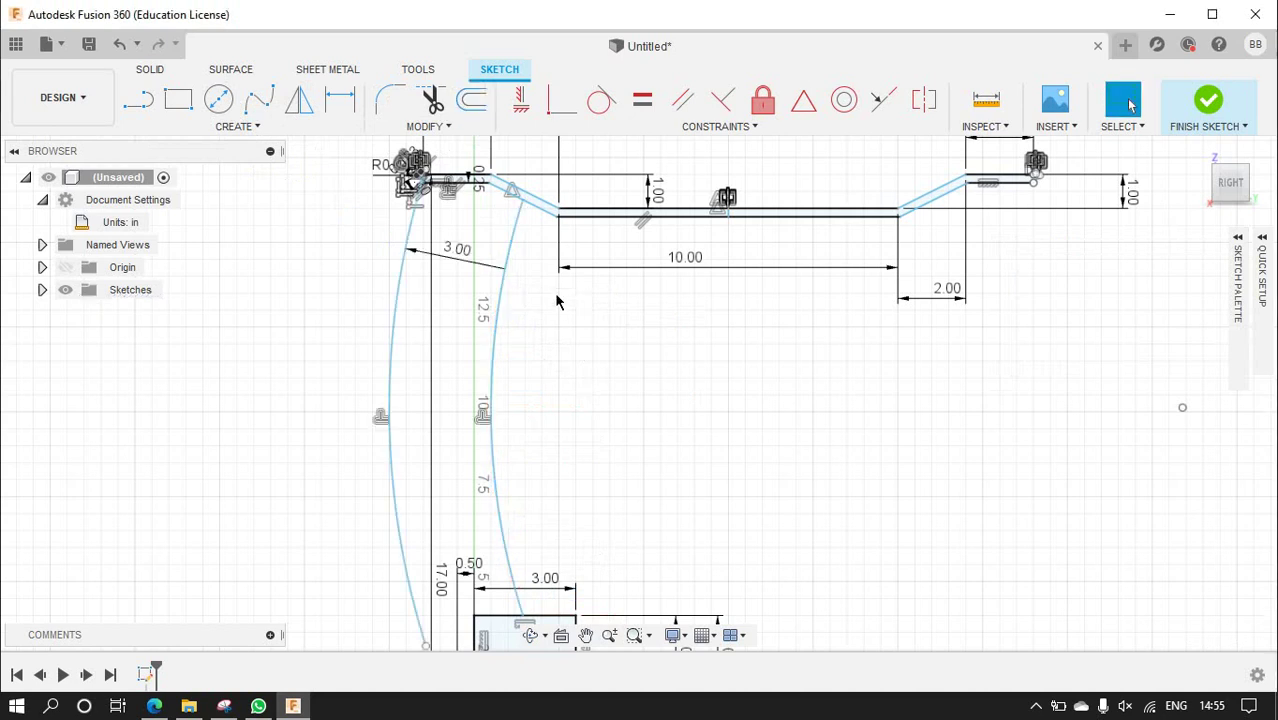
{"action": "key", "text": "ctrl+z"}
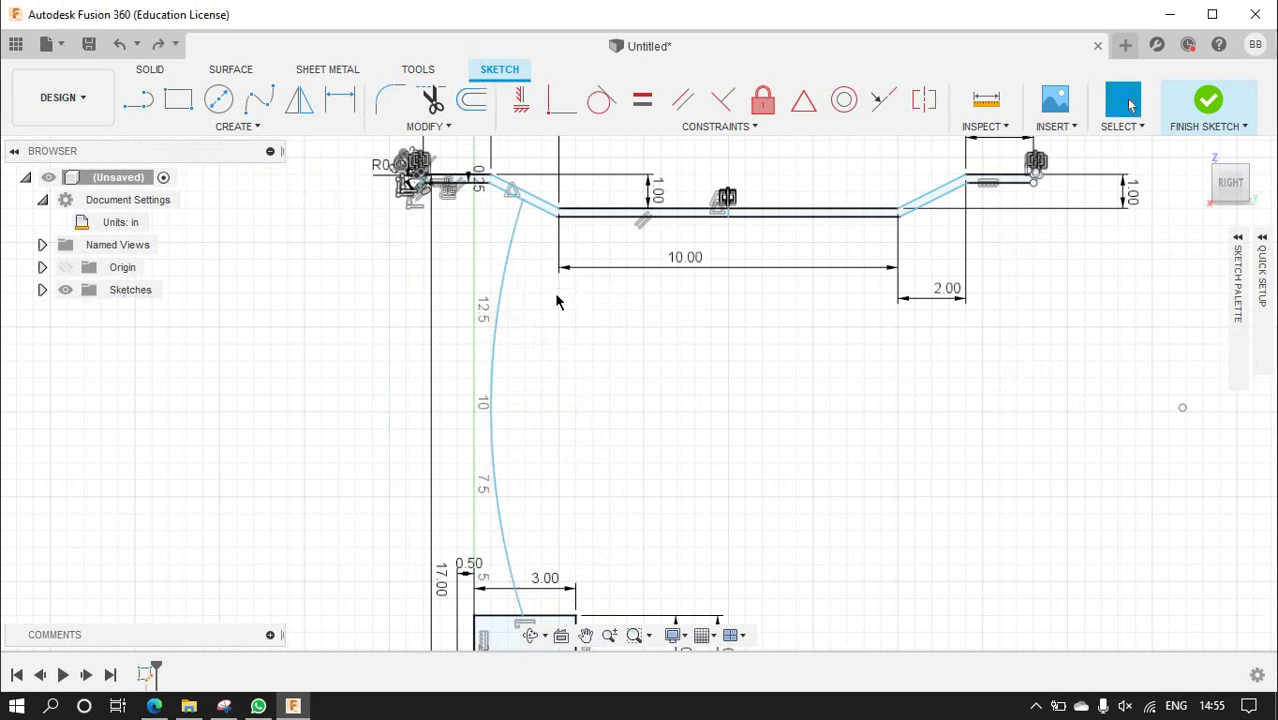
- Offset the spoke arc 1.00 to its right side using Flip
{"action": "left_click", "coordinate": [471, 99]}
{"action": "left_click", "coordinate": [497, 280]}
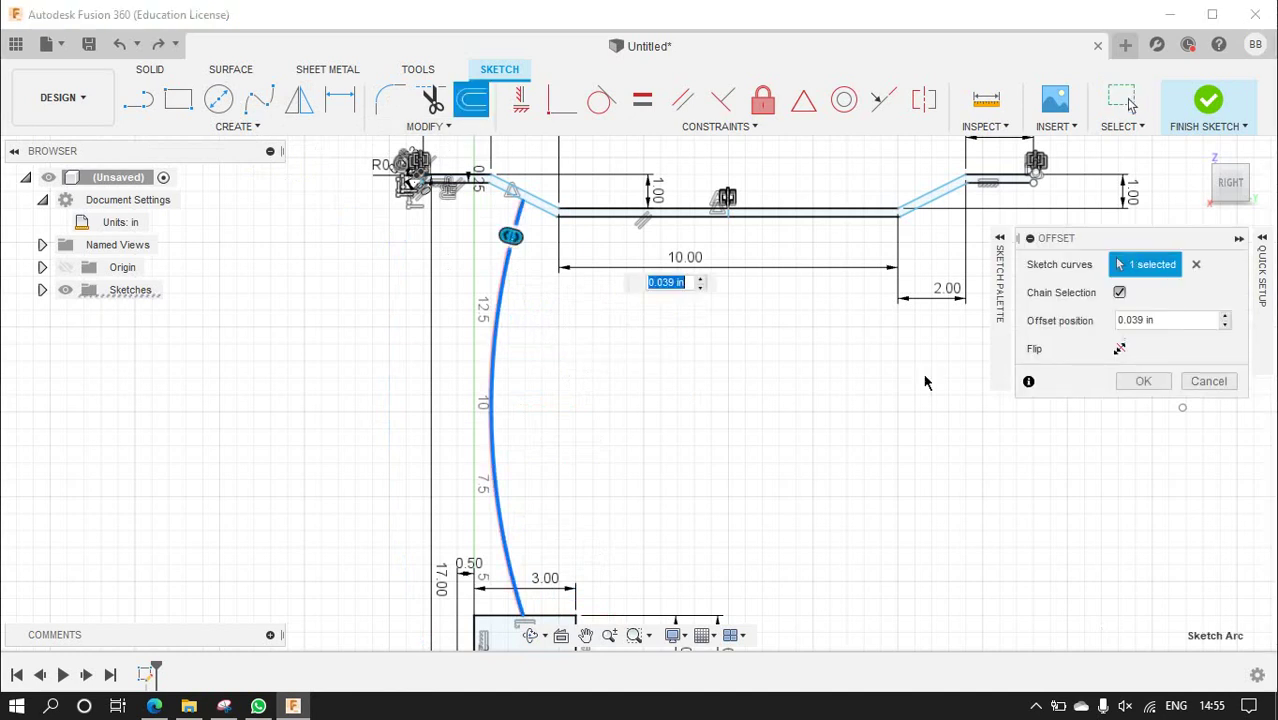
{"action": "left_click", "coordinate": [1119, 349]}
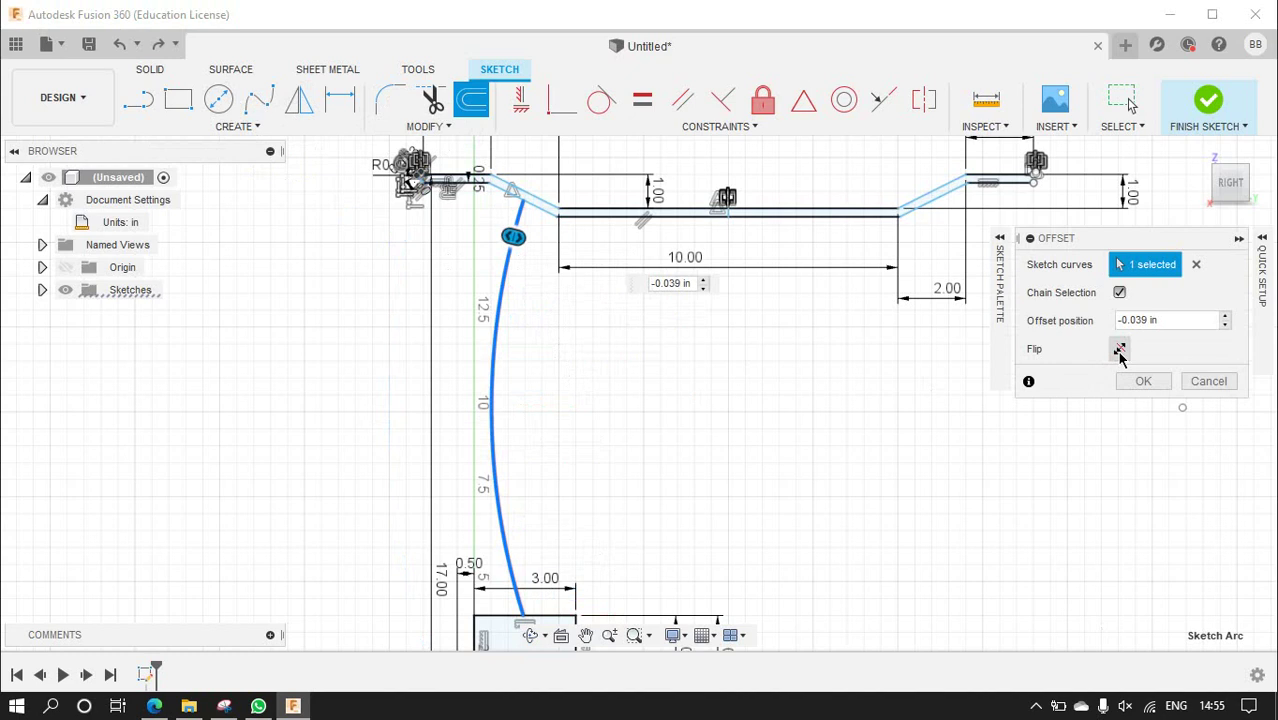
{"action": "left_click", "coordinate": [1119, 349]}
{"action": "left_click", "coordinate": [1119, 349]}
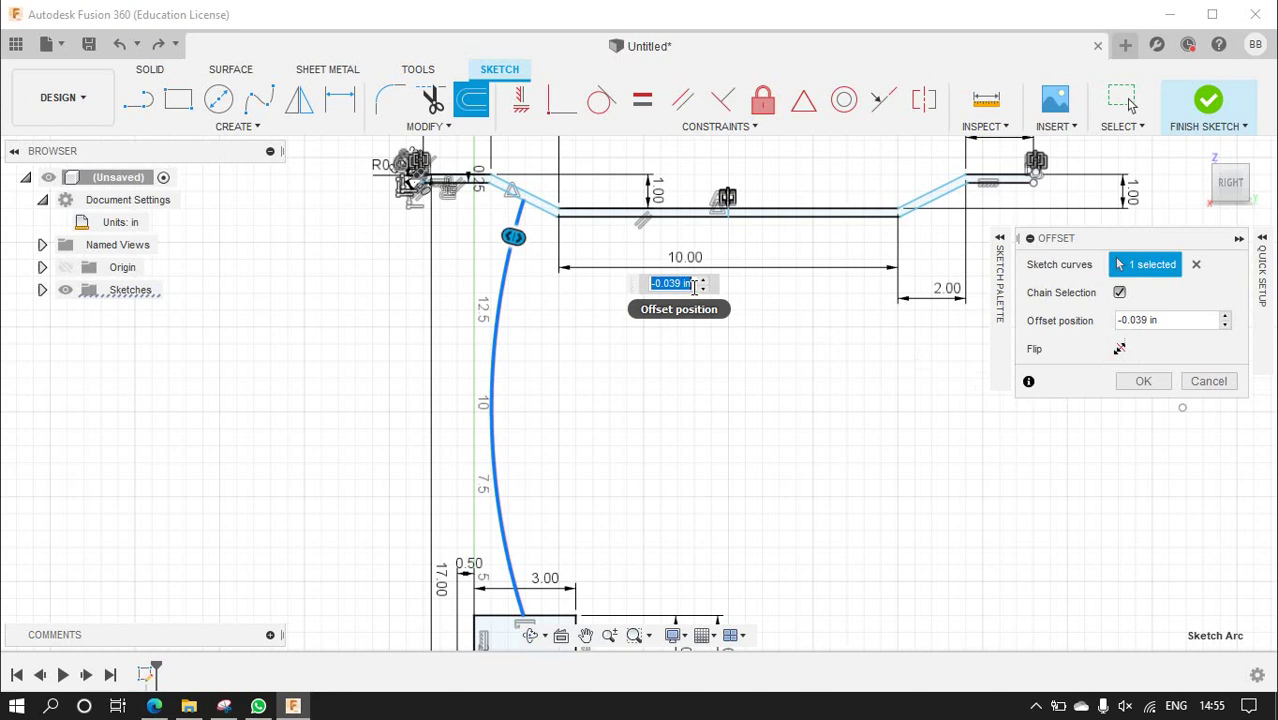
{"action": "type", "text": "-1"}
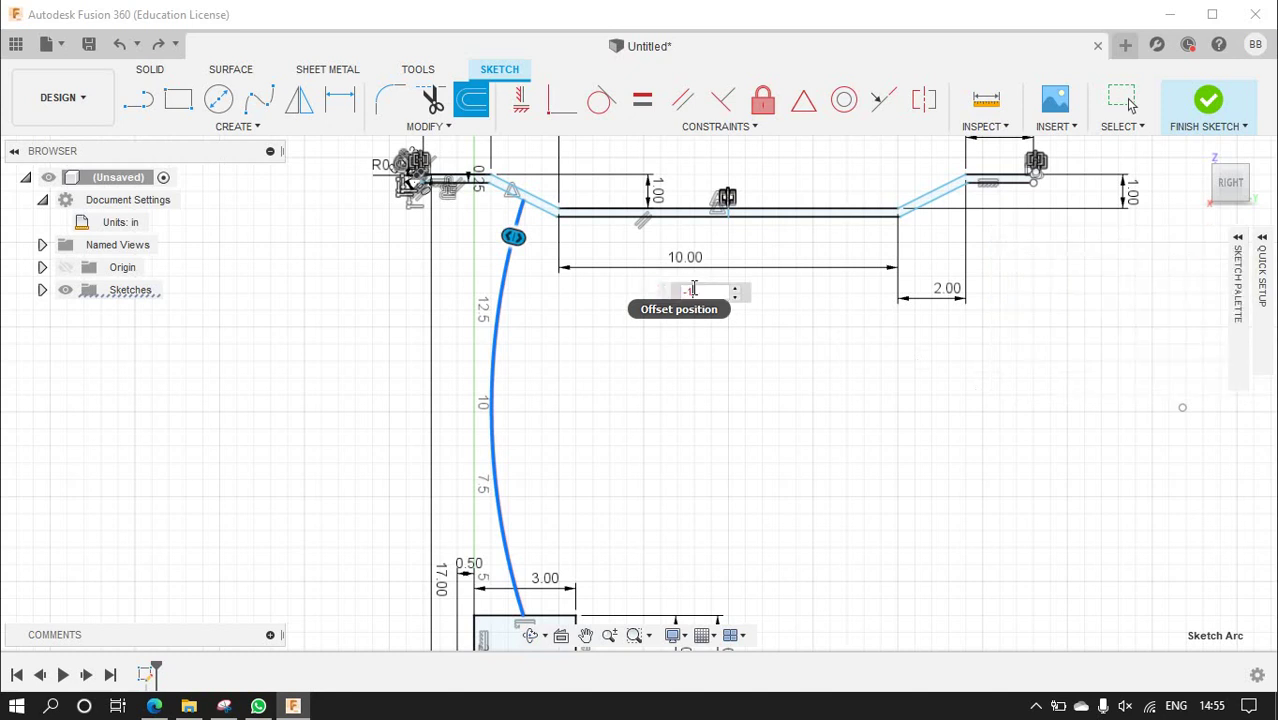
{"action": "key", "text": "Return"}
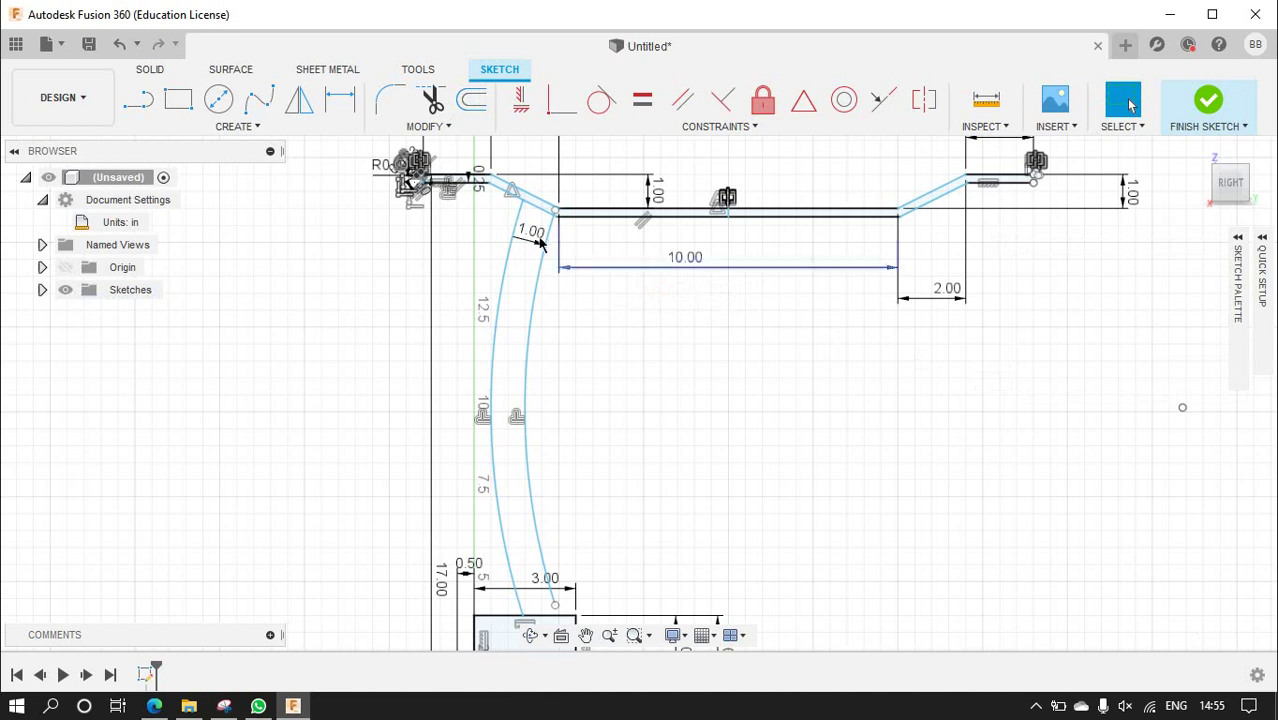
{"action": "scroll", "coordinate": [537, 220], "scroll_direction": "up", "scroll_amount": 5}
{"action": "scroll", "coordinate": [540, 216], "scroll_direction": "down", "scroll_amount": 3}
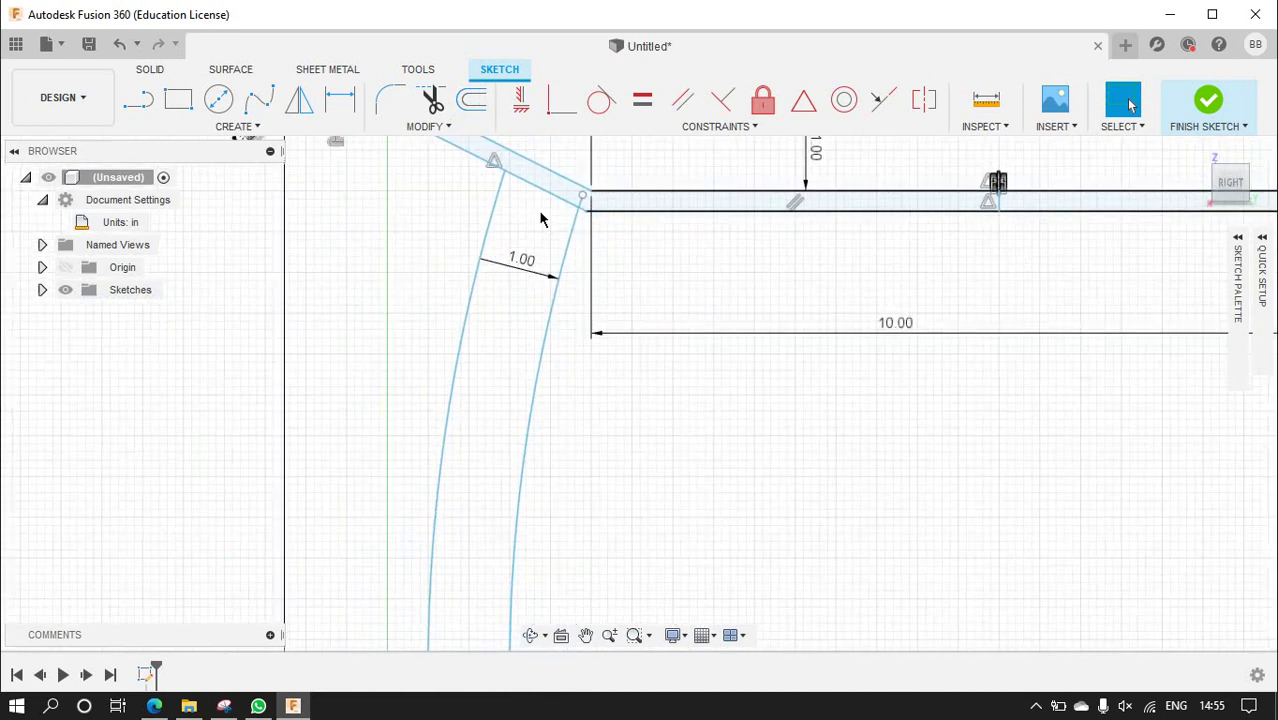
{"action": "scroll", "coordinate": [551, 144], "scroll_direction": "up", "scroll_amount": 2}
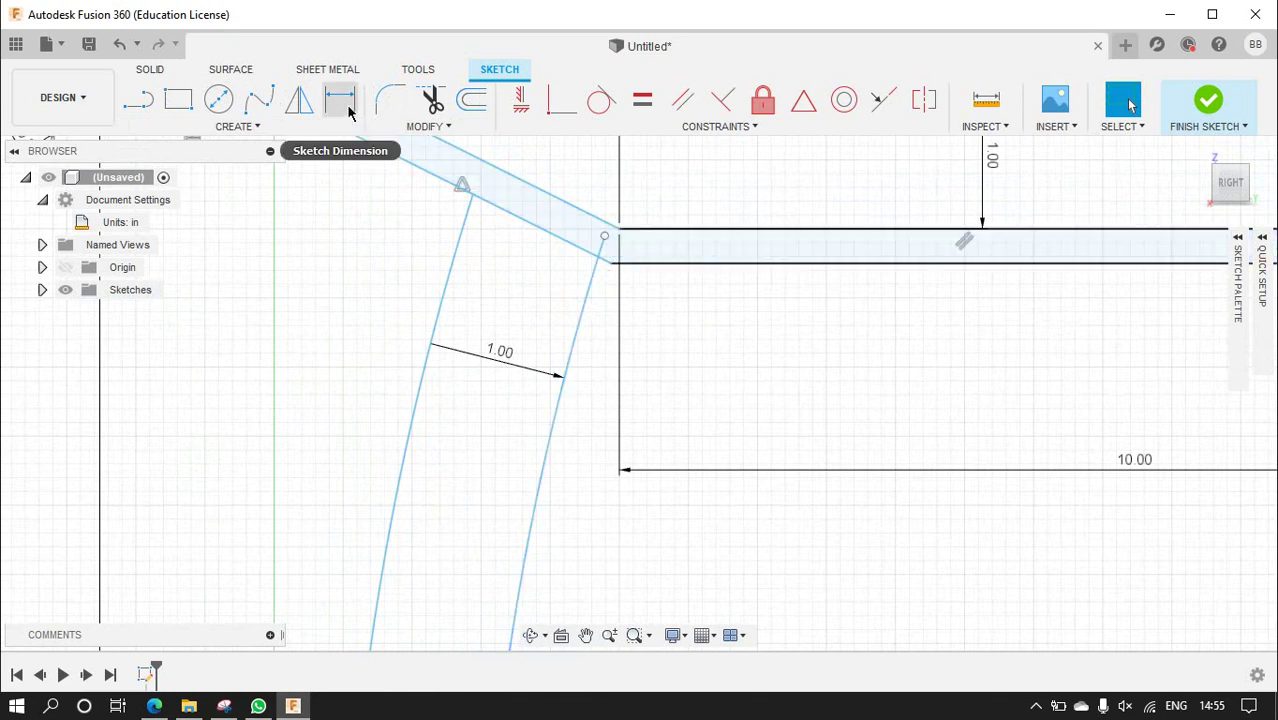
- Trim the extra piece off the offset arc
{"action": "left_click", "coordinate": [431, 100]}
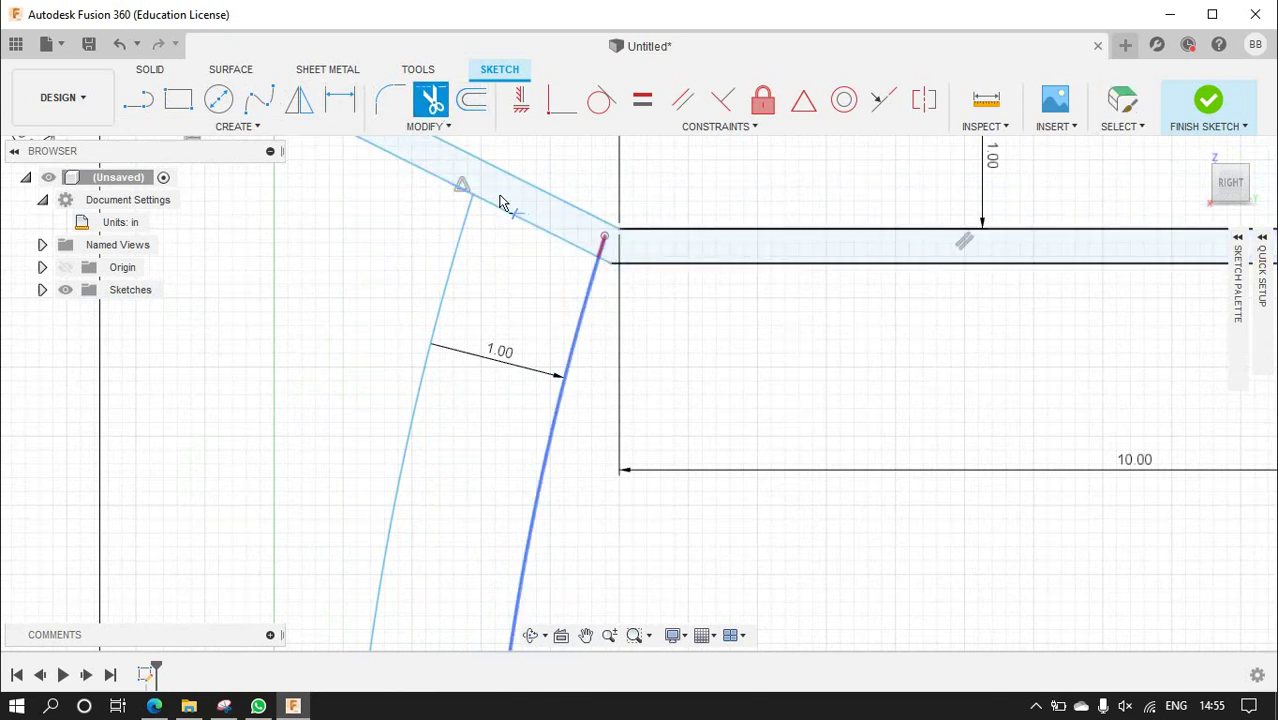
{"action": "left_click", "coordinate": [612, 302]}
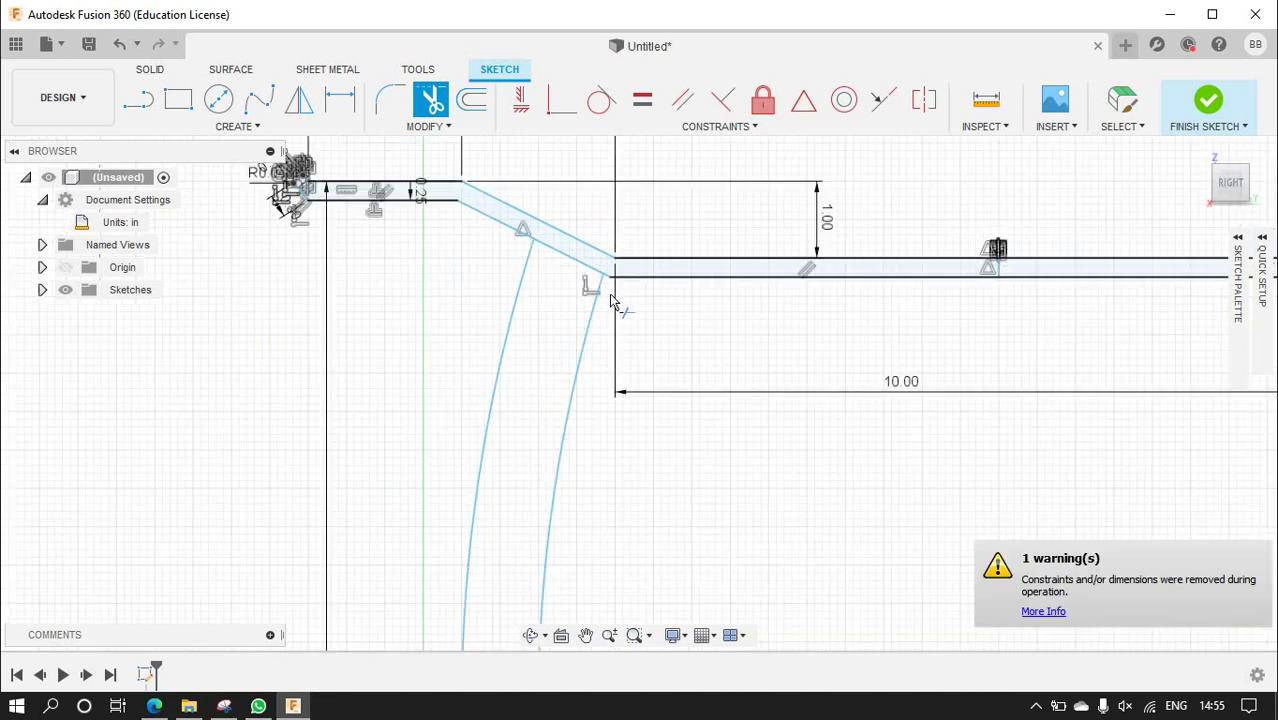
{"action": "scroll", "coordinate": [612, 302], "scroll_direction": "down", "scroll_amount": 3}
{"action": "scroll", "coordinate": [913, 334], "scroll_direction": "down", "scroll_amount": 2}
{"action": "scroll", "coordinate": [613, 448], "scroll_direction": "up", "scroll_amount": 3}
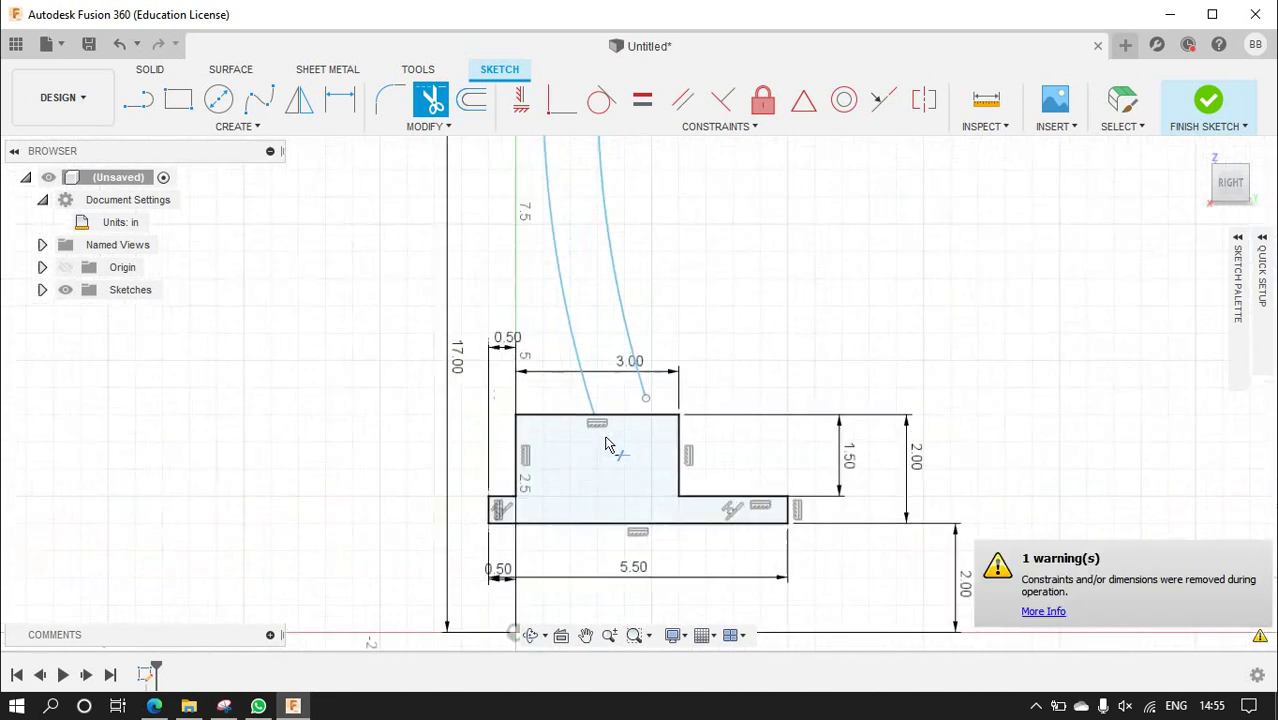
{"action": "scroll", "coordinate": [600, 366], "scroll_direction": "up", "scroll_amount": 2}
- Extend the offset spoke arc down to the hub's top edge and zoom out to check
{"action": "left_click", "coordinate": [425, 126]}
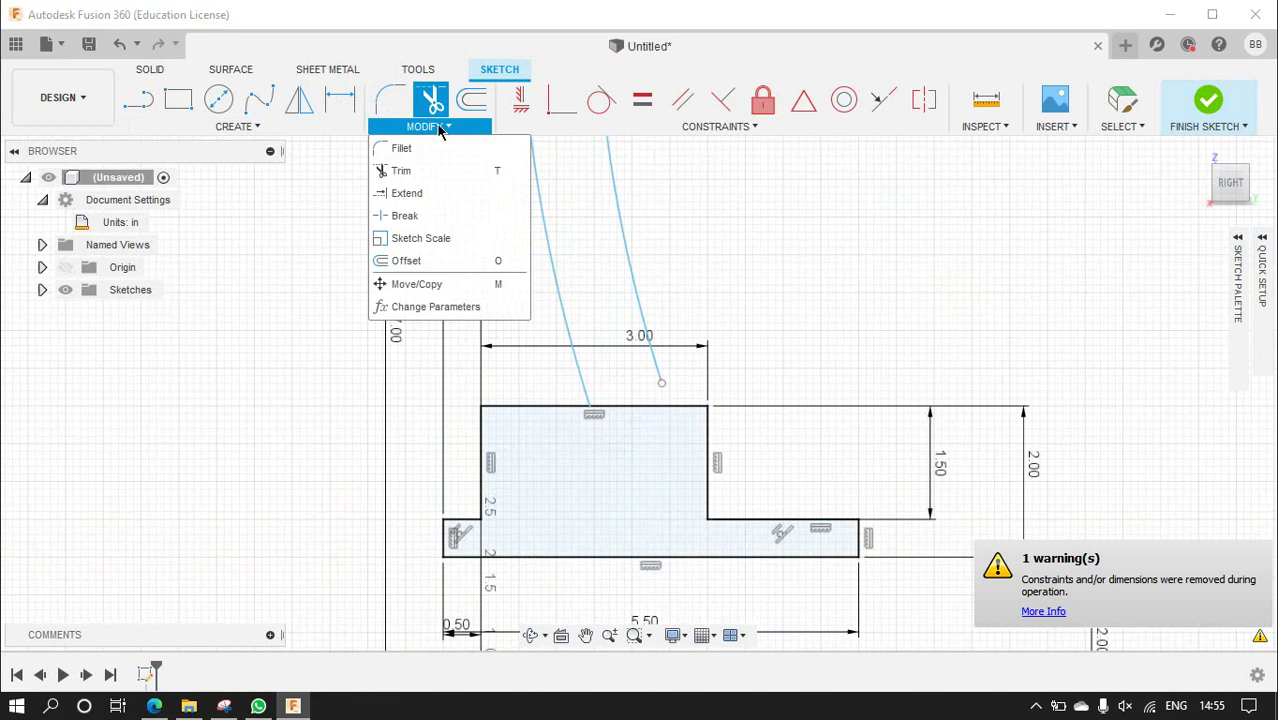
{"action": "left_click", "coordinate": [438, 198]}
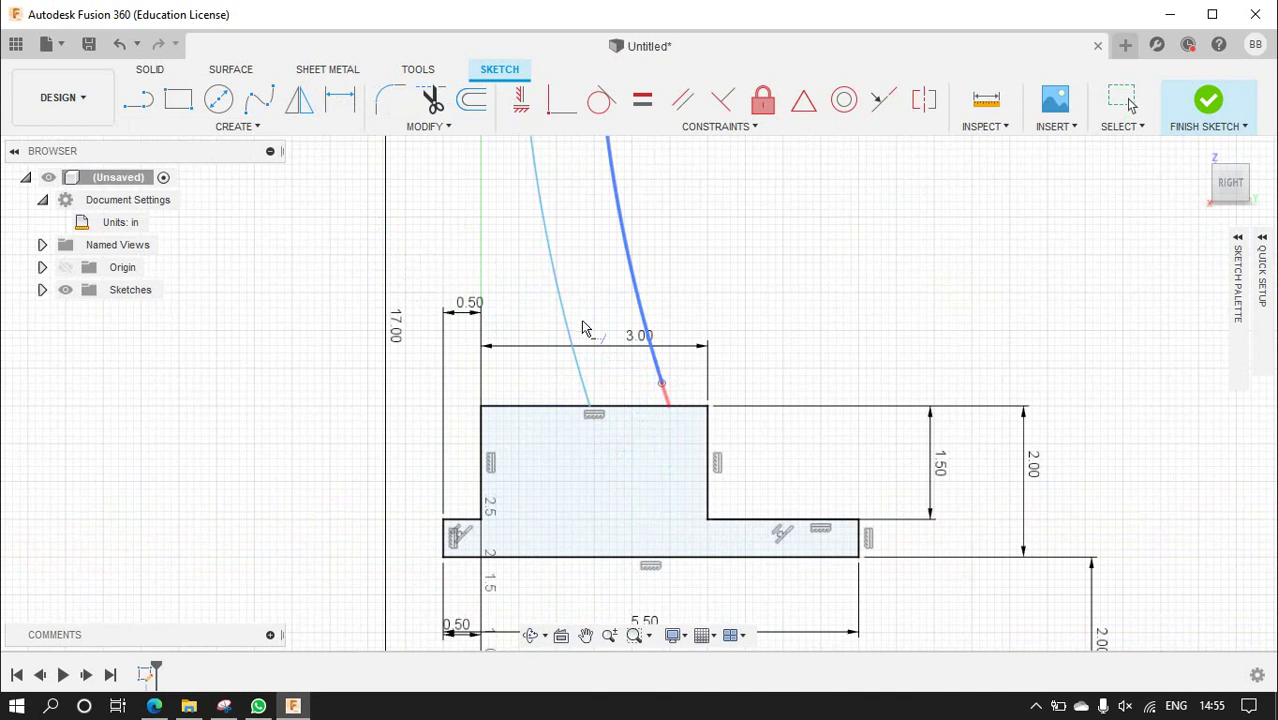
{"action": "scroll", "coordinate": [583, 327], "scroll_direction": "down", "scroll_amount": 5}
{"action": "scroll", "coordinate": [676, 294], "scroll_direction": "down", "scroll_amount": 2}
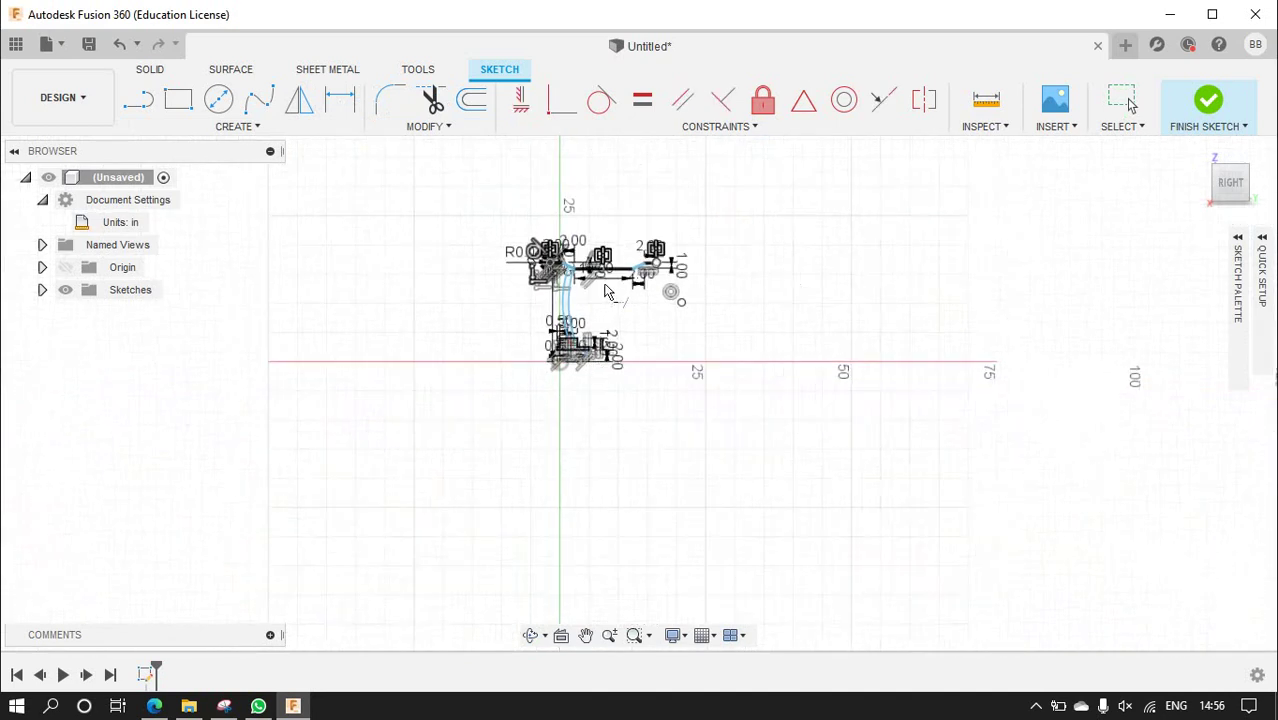
{"action": "scroll", "coordinate": [628, 276], "scroll_direction": "up", "scroll_amount": 2}
{"action": "scroll", "coordinate": [550, 274], "scroll_direction": "up", "scroll_amount": 1}
{"action": "scroll", "coordinate": [550, 274], "scroll_direction": "up", "scroll_amount": 1}
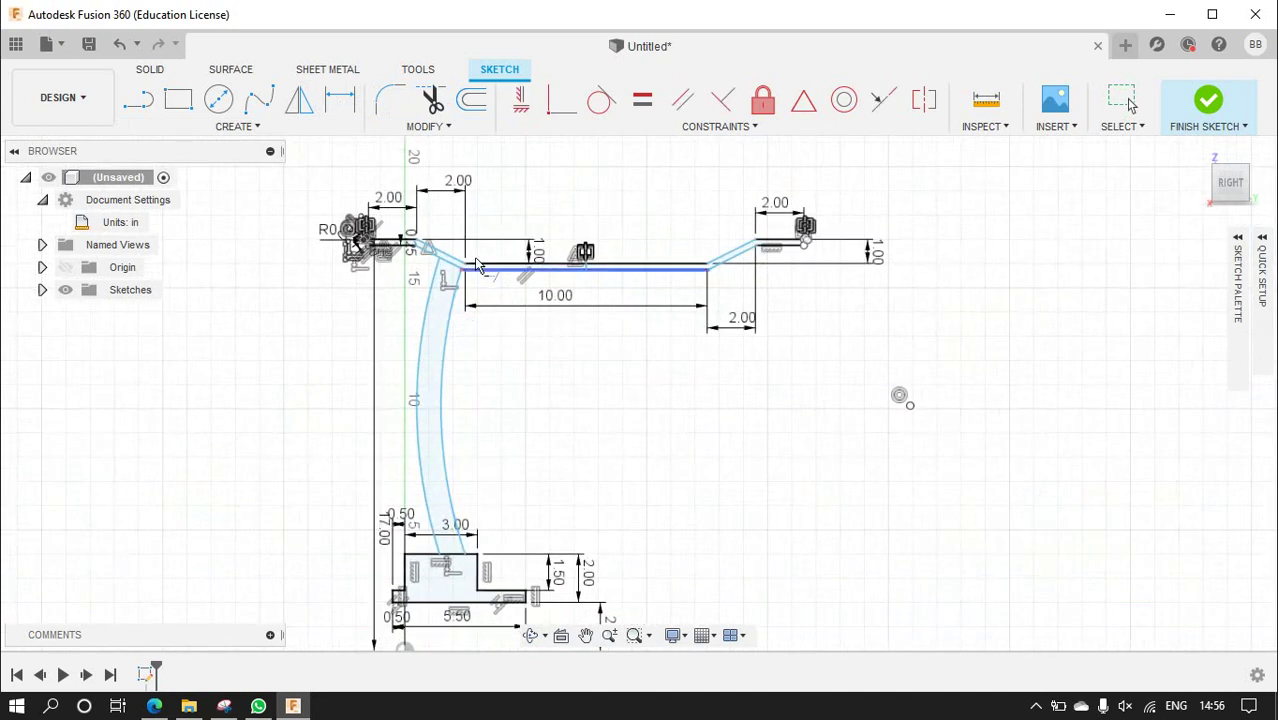
{"action": "scroll", "coordinate": [485, 265], "scroll_direction": "up", "scroll_amount": 2}
{"action": "scroll", "coordinate": [477, 262], "scroll_direction": "down", "scroll_amount": 3}
{"action": "middle_click_drag", "start_coordinate": [490, 520], "coordinate": [490, 452]}
{"action": "scroll", "coordinate": [490, 452], "scroll_direction": "up", "scroll_amount": 2}
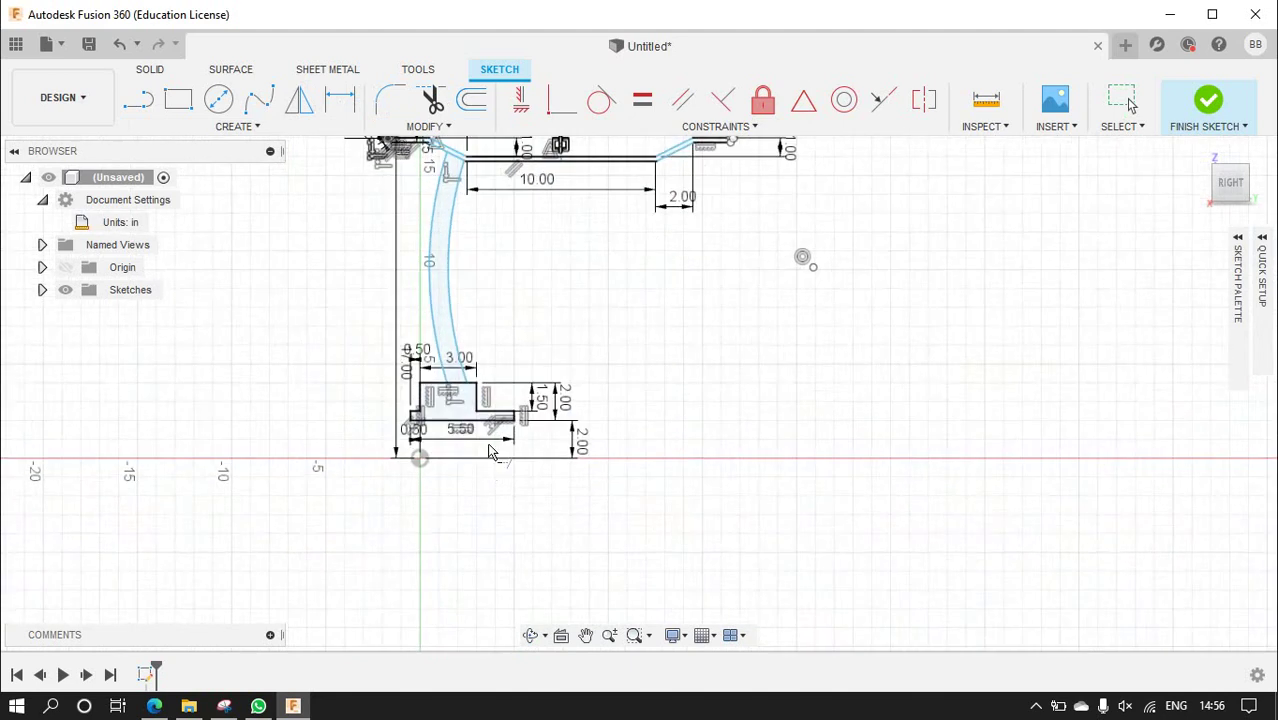
- Finish the sketch
{"action": "left_click", "coordinate": [1210, 102]}
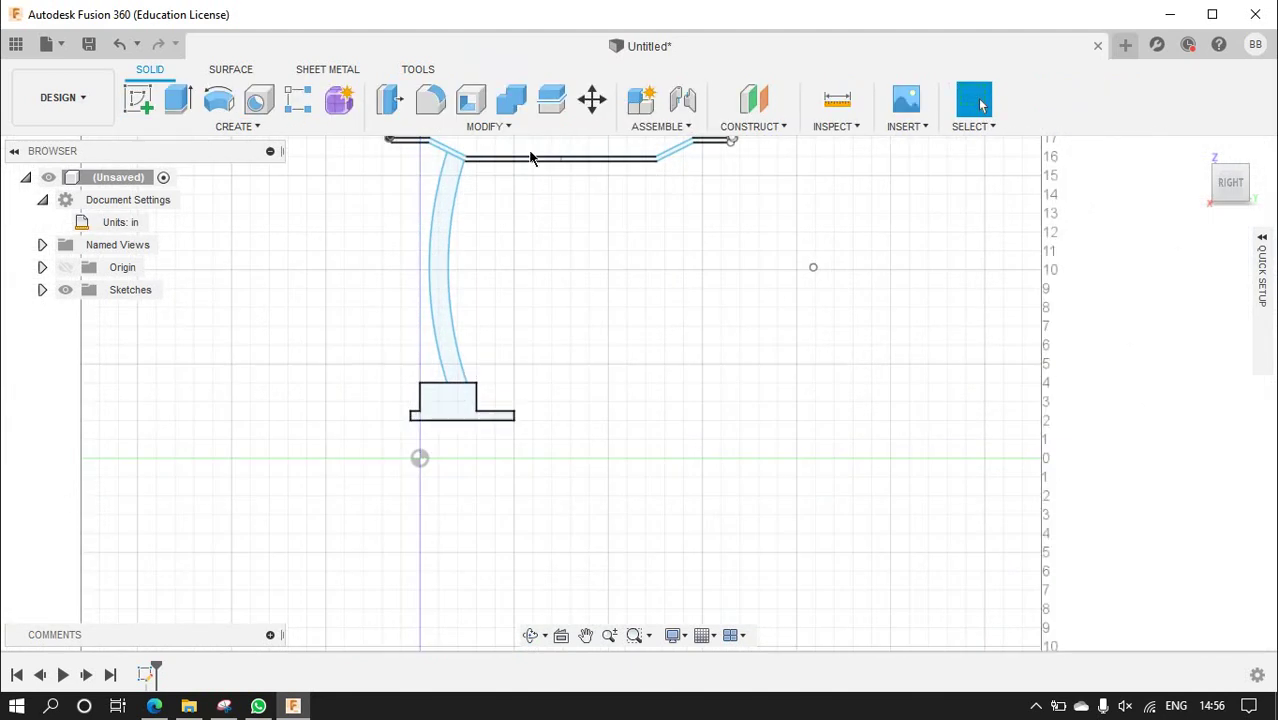
{"action": "scroll", "coordinate": [519, 366], "scroll_direction": "down", "scroll_amount": 2}
{"action": "scroll", "coordinate": [522, 257], "scroll_direction": "up", "scroll_amount": 2}
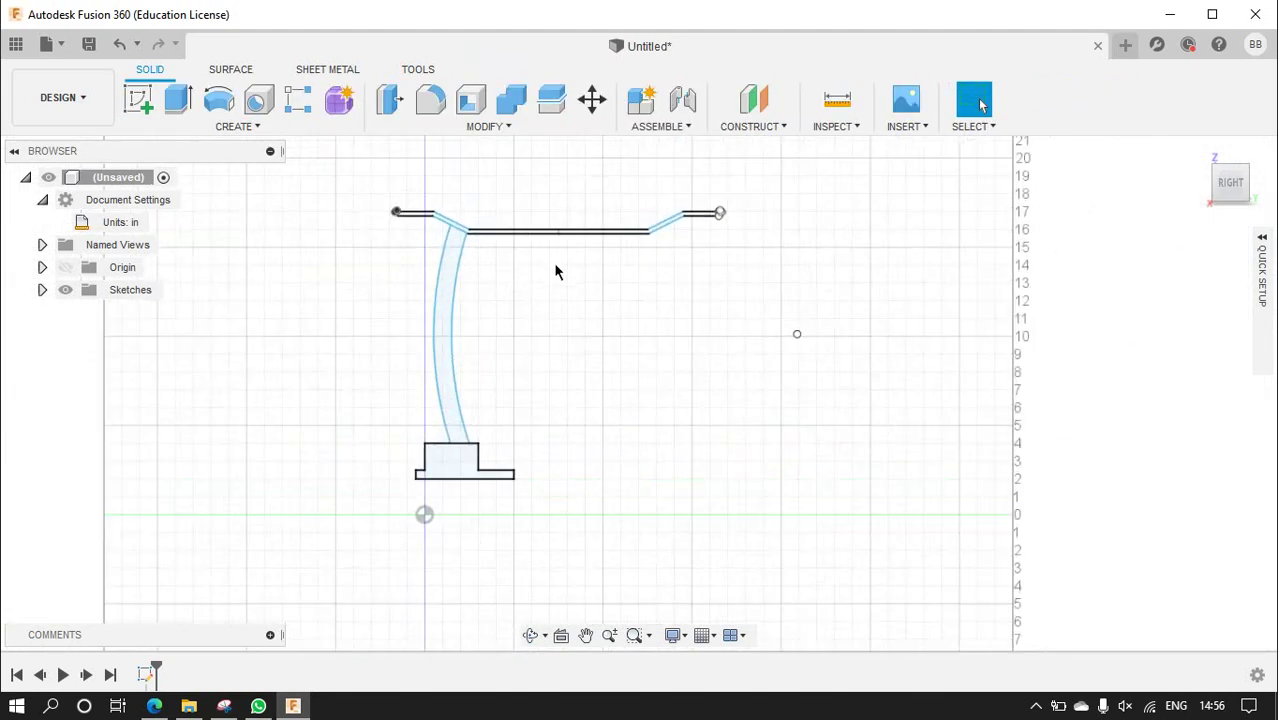
- Revolve the rim, spoke and hub profiles 360° around the bottom horizontal line
{"action": "left_click", "coordinate": [218, 99]}
{"action": "scroll", "coordinate": [459, 221], "scroll_direction": "up", "scroll_amount": 3}
{"action": "scroll", "coordinate": [465, 235], "scroll_direction": "up", "scroll_amount": 3}
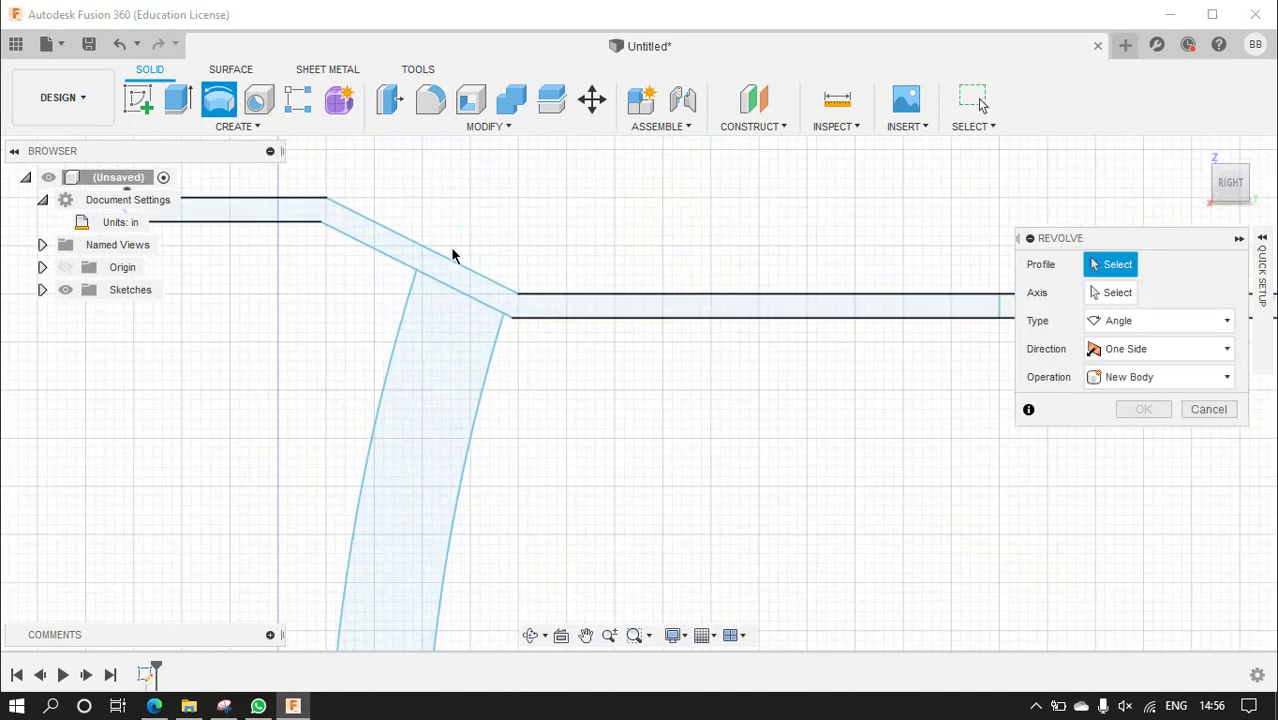
{"action": "left_click", "coordinate": [443, 366]}
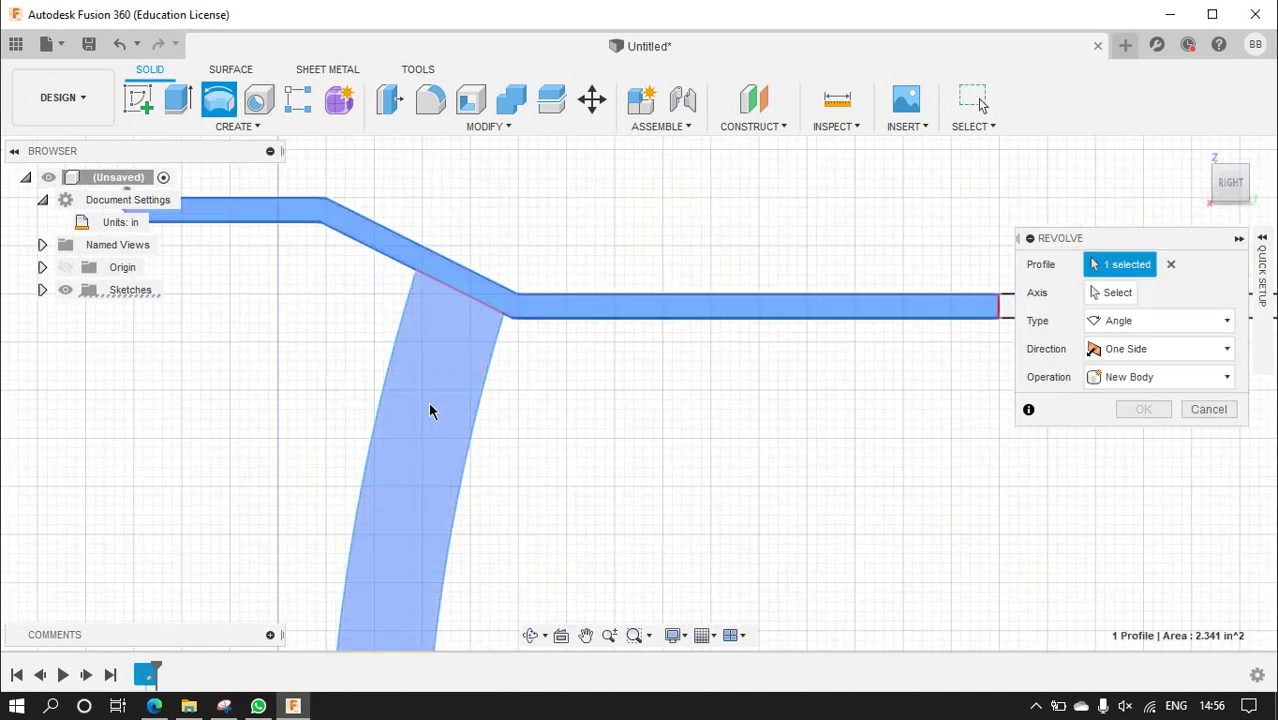
{"action": "left_click", "coordinate": [436, 405]}
{"action": "scroll", "coordinate": [476, 380], "scroll_direction": "down", "scroll_amount": 4}
{"action": "scroll", "coordinate": [476, 383], "scroll_direction": "down", "scroll_amount": 2}
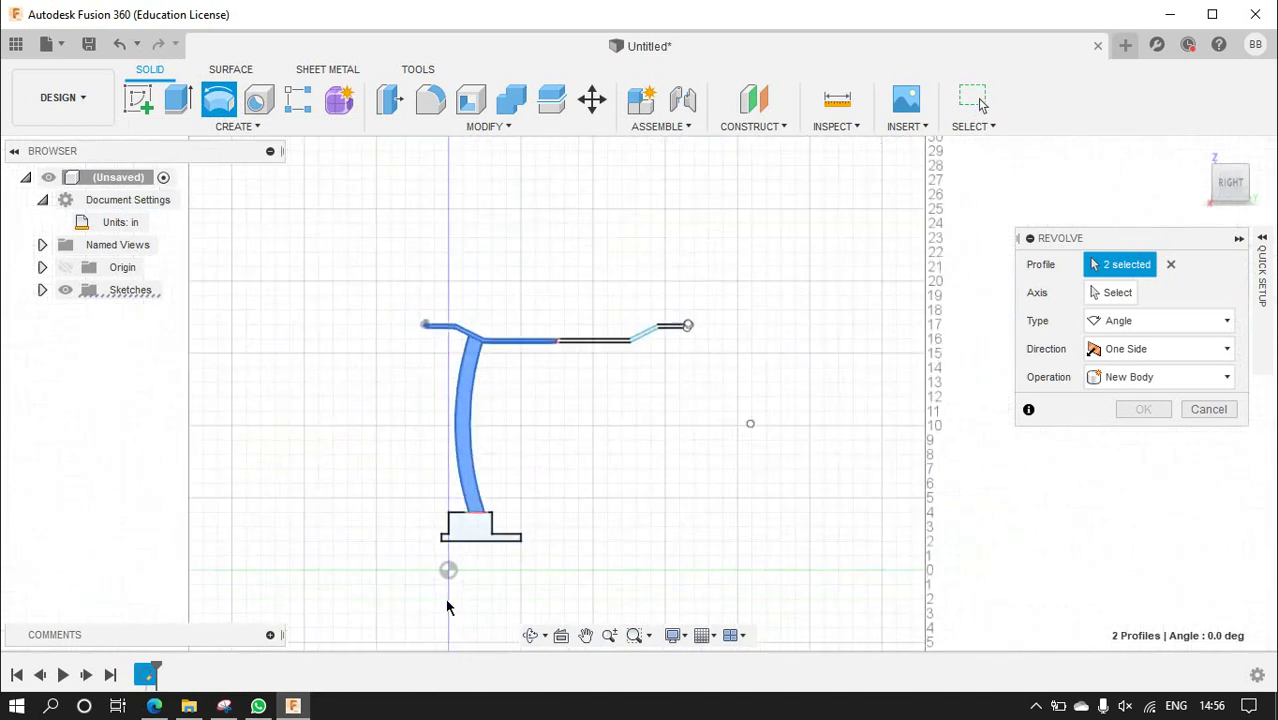
{"action": "scroll", "coordinate": [448, 600], "scroll_direction": "up", "scroll_amount": 3}
{"action": "left_click", "coordinate": [500, 428]}
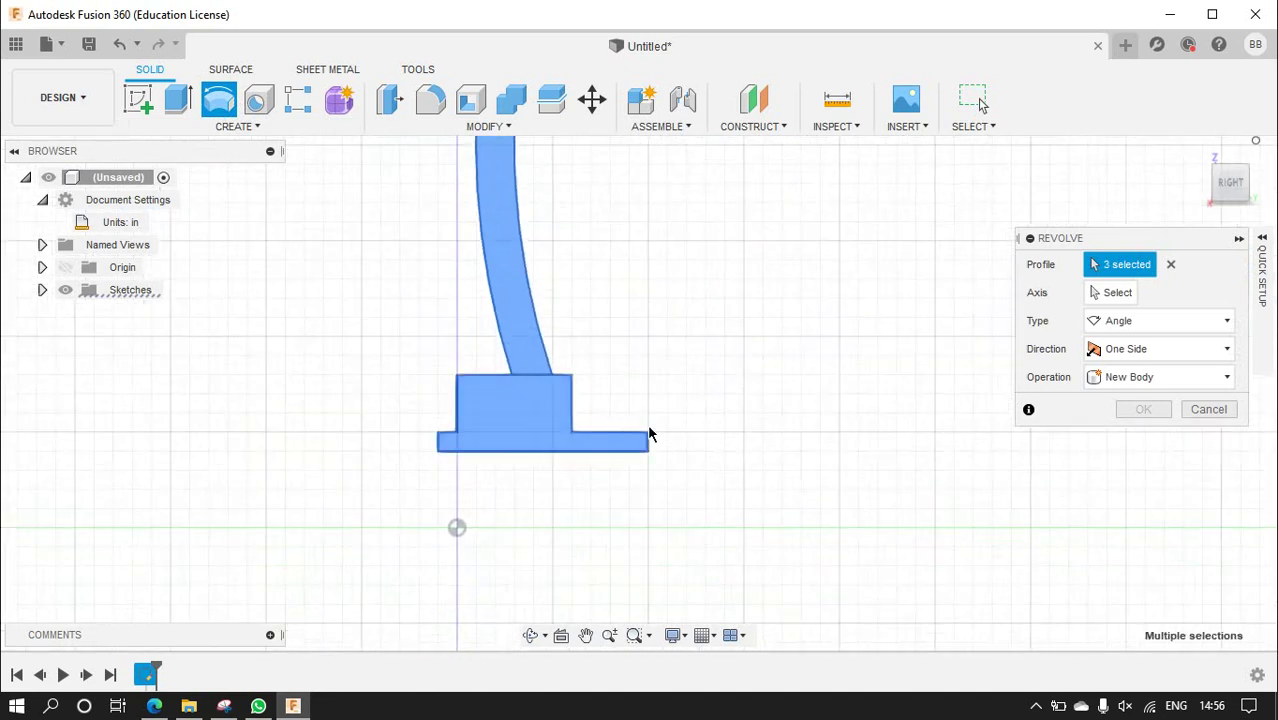
{"action": "left_click", "coordinate": [1112, 292]}
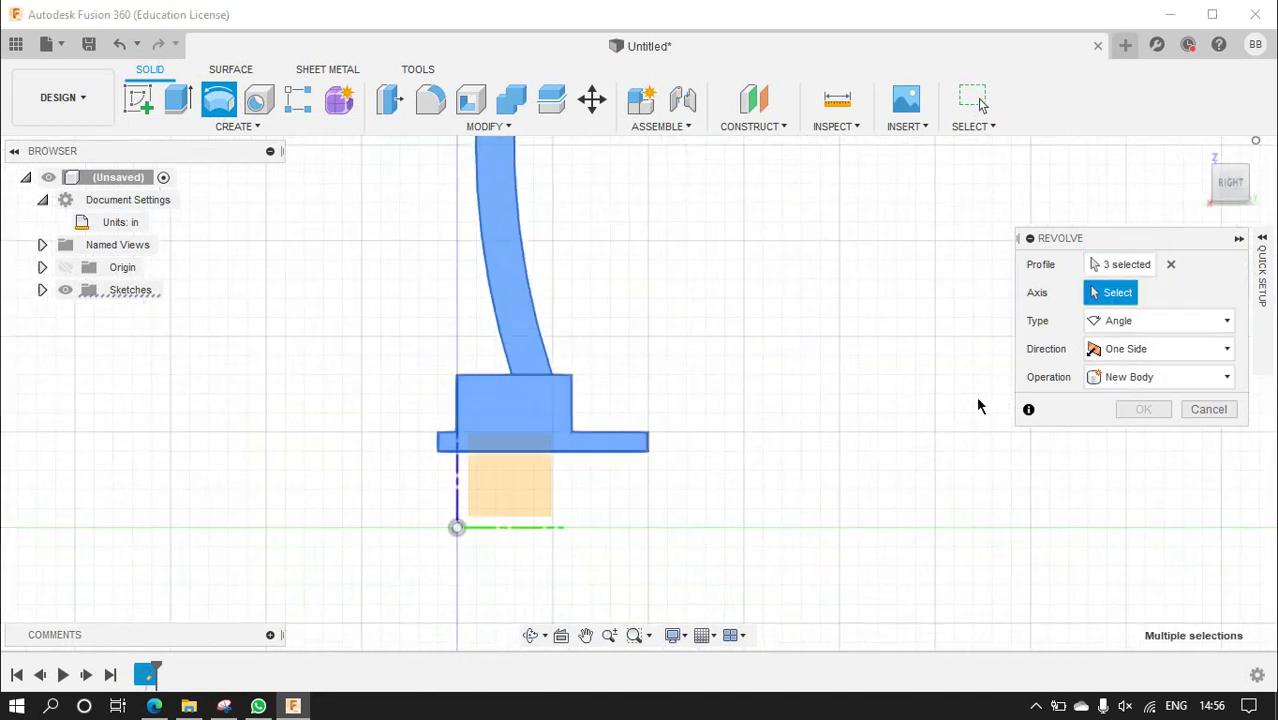
{"action": "left_click", "coordinate": [533, 529]}
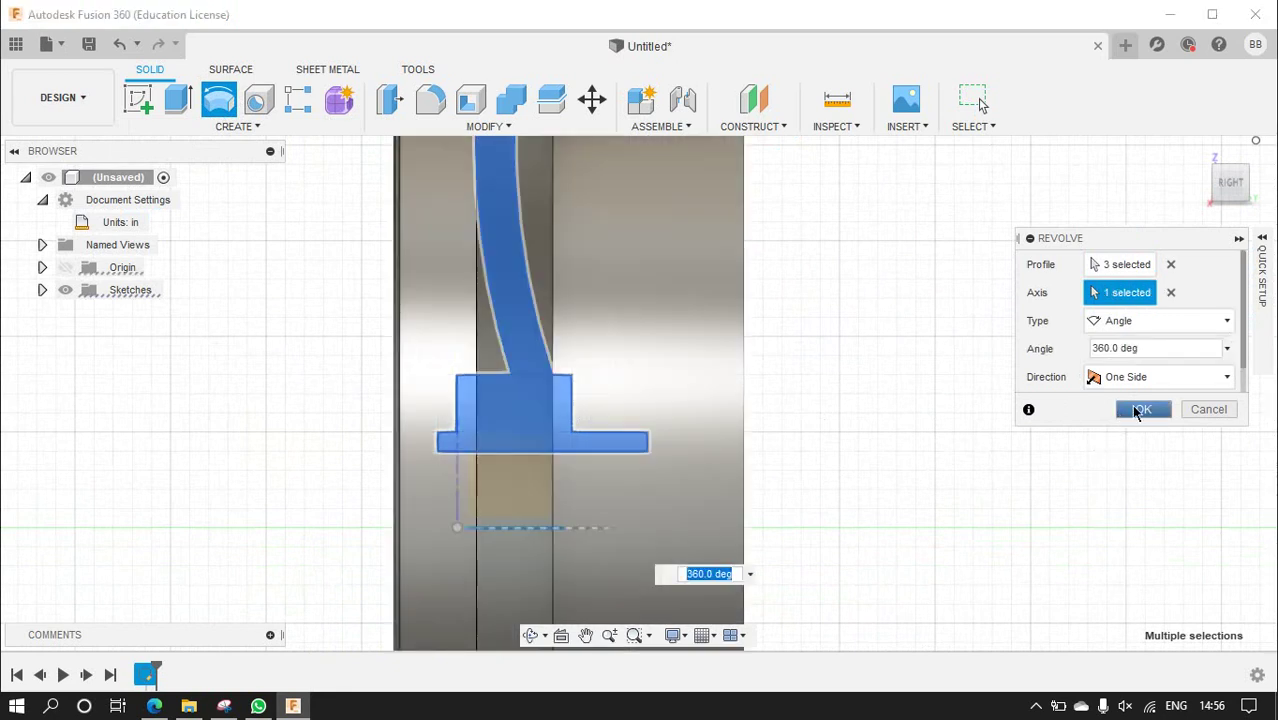
{"action": "left_click", "coordinate": [1137, 412]}
{"action": "scroll", "coordinate": [909, 437], "scroll_direction": "down", "scroll_amount": 3}
{"action": "scroll", "coordinate": [908, 437], "scroll_direction": "down", "scroll_amount": 2}
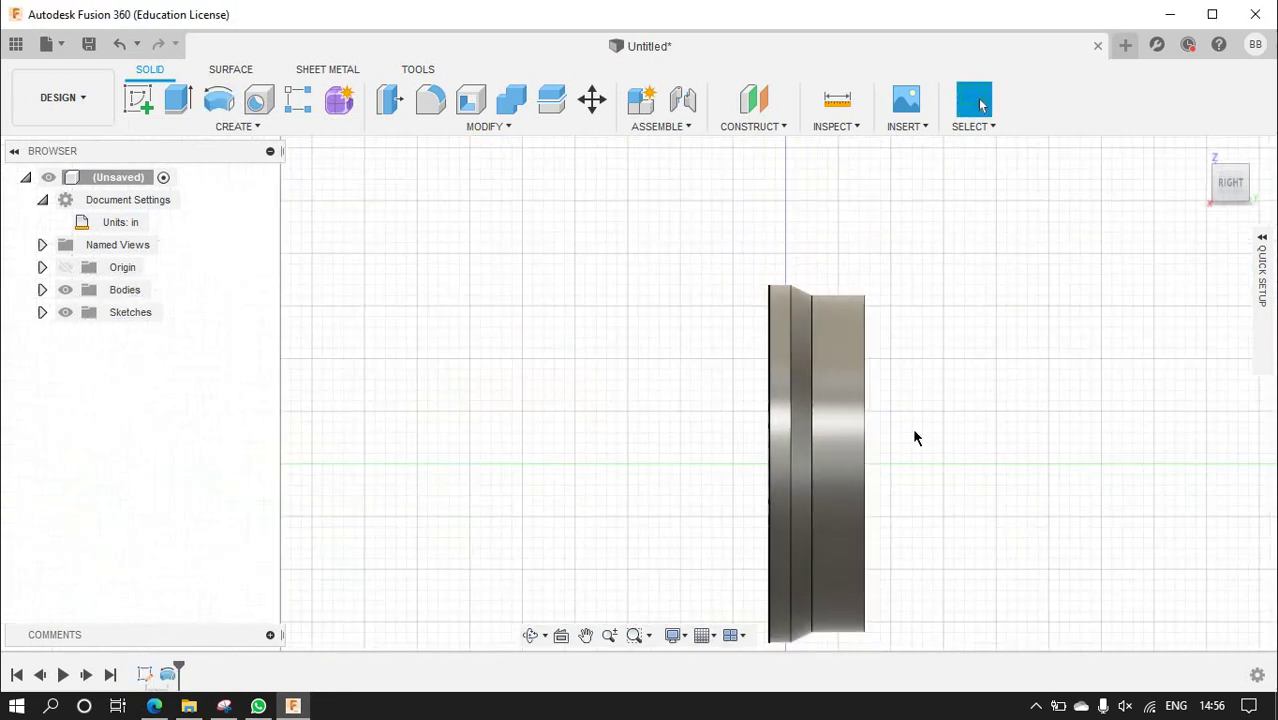
{"action": "scroll", "coordinate": [912, 437], "scroll_direction": "up", "scroll_amount": 2}
{"action": "scroll", "coordinate": [944, 443], "scroll_direction": "up", "scroll_amount": 2}
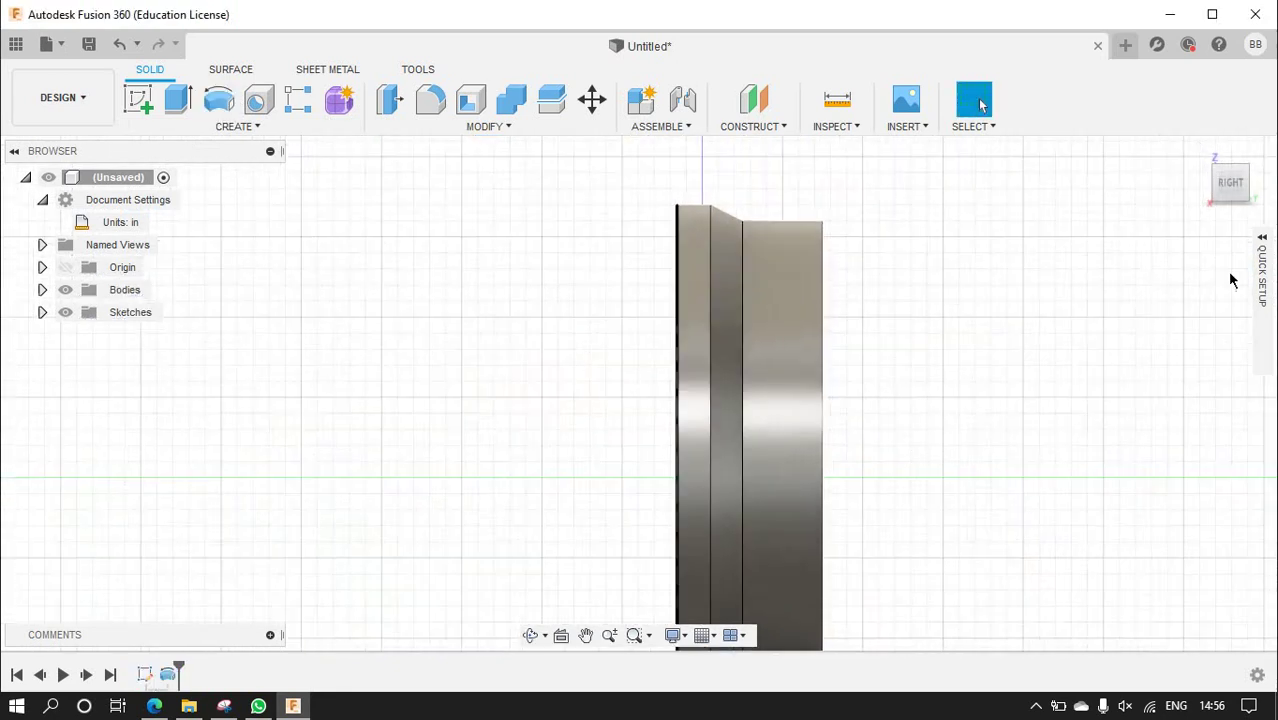
{"action": "left_click", "coordinate": [1214, 203]}
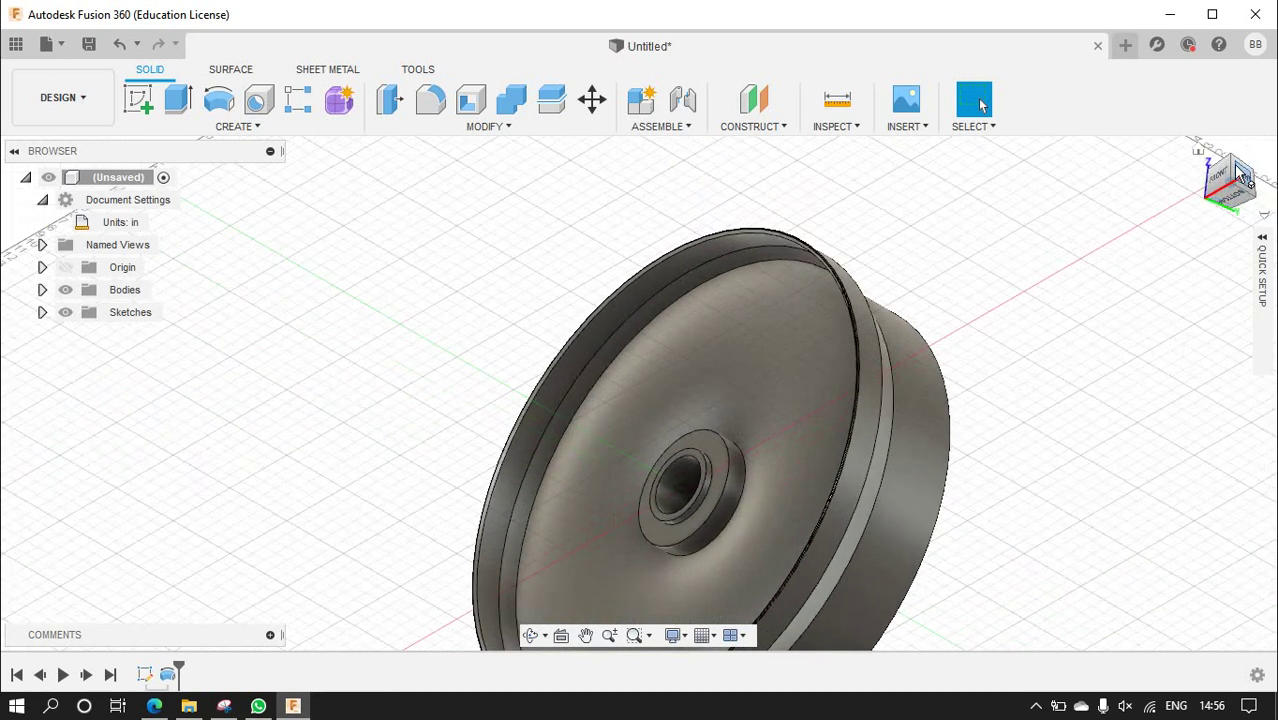
{"action": "left_click", "coordinate": [1236, 163]}
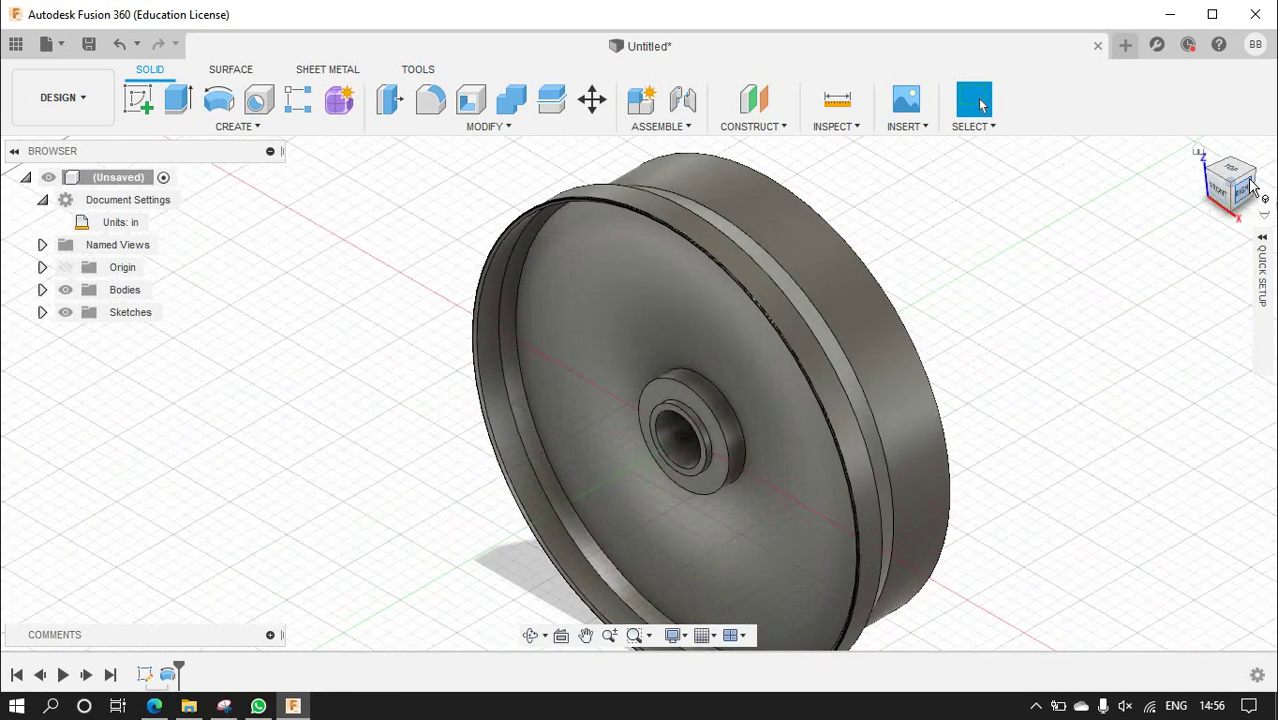
{"action": "left_click", "coordinate": [1258, 183]}
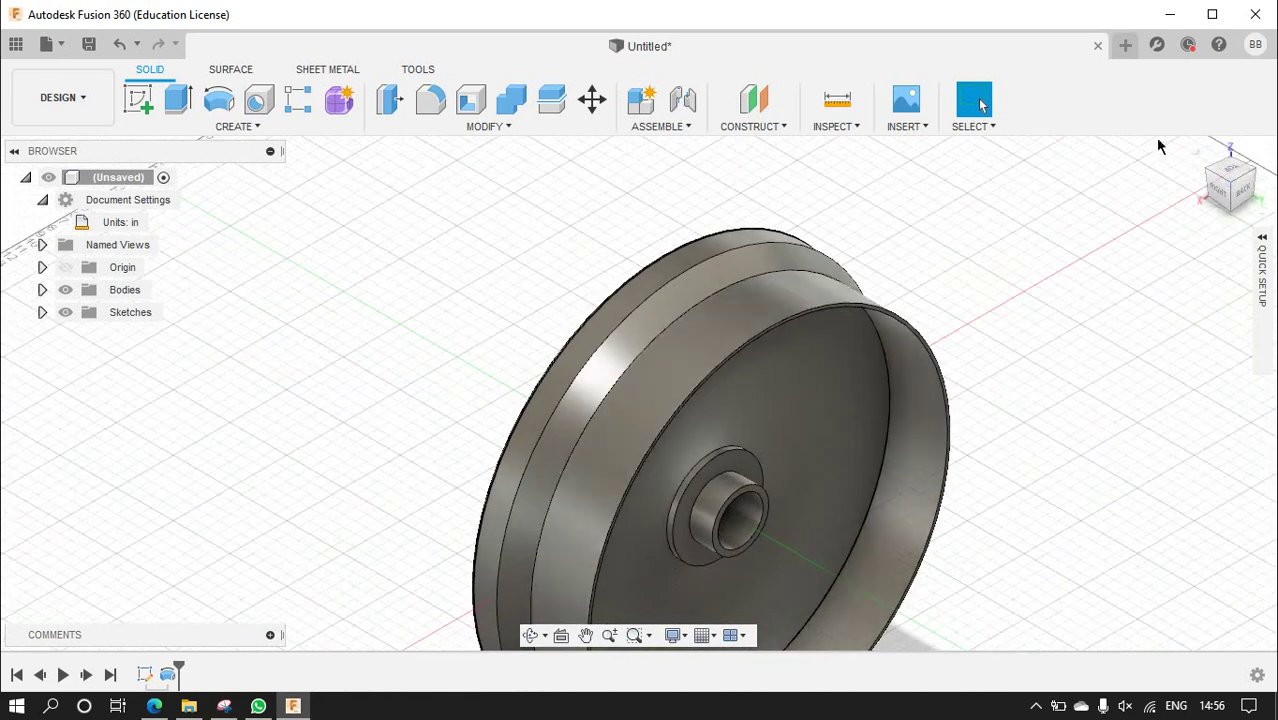
{"action": "left_click", "coordinate": [1220, 192]}
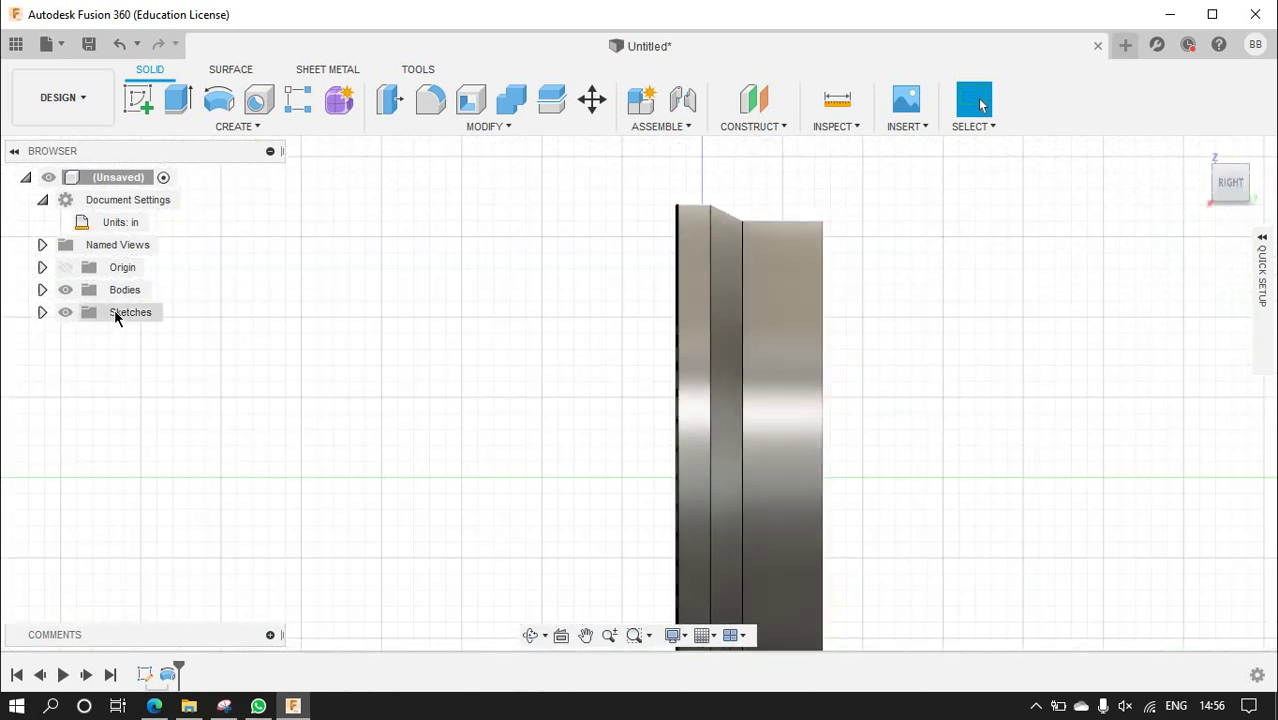
- Edit the Revolve feature to add the missing rim strip as a fourth profile
{"action": "right_click", "coordinate": [172, 676]}
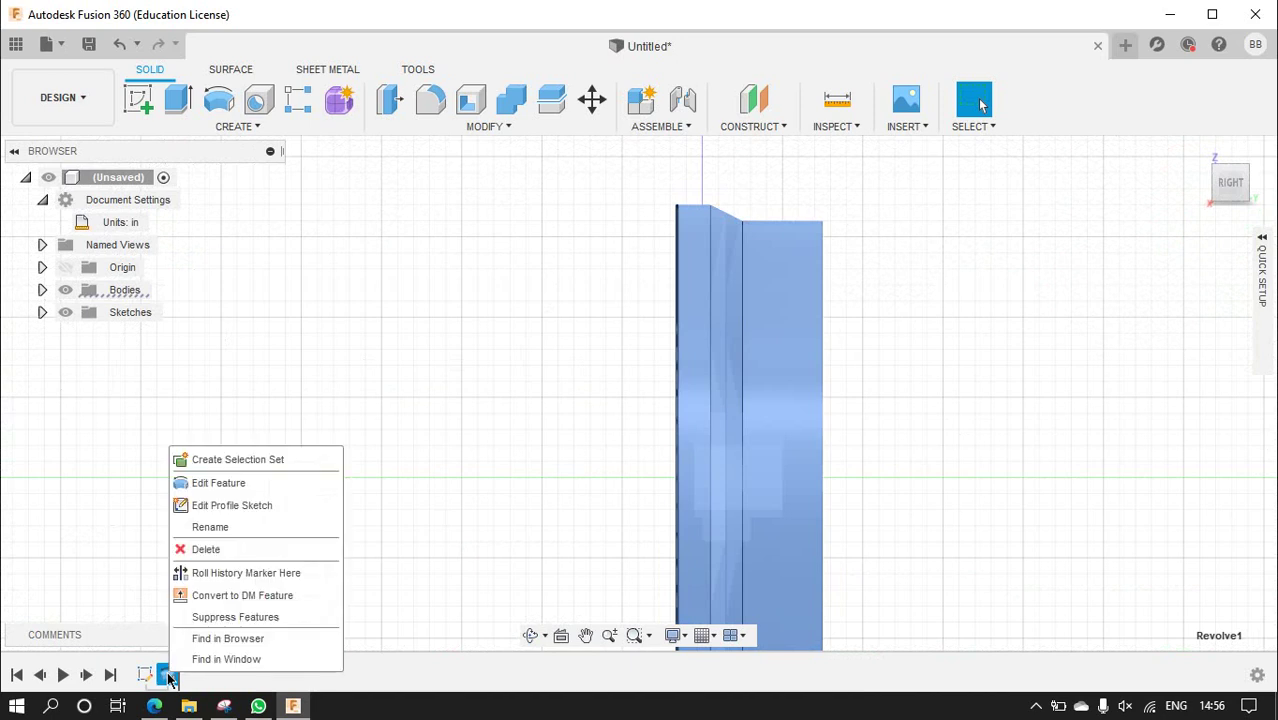
{"action": "left_click", "coordinate": [214, 483]}
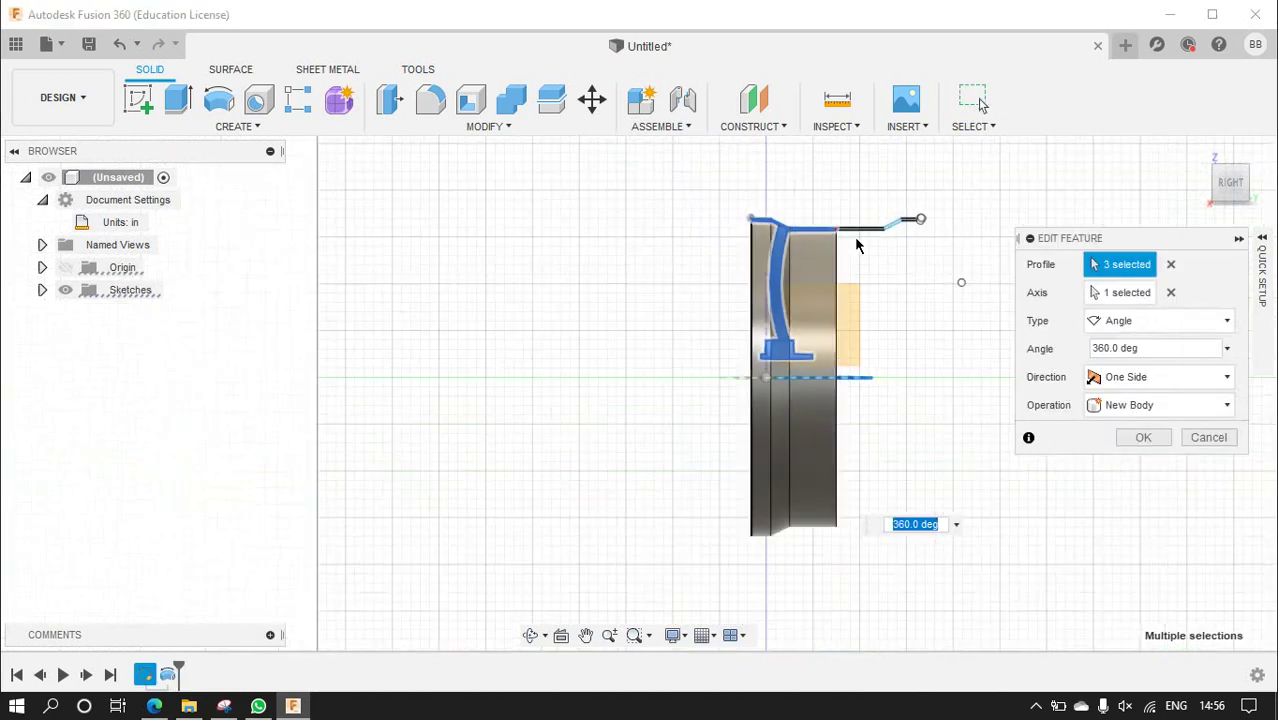
{"action": "scroll", "coordinate": [857, 245], "scroll_direction": "up", "scroll_amount": 2}
{"action": "scroll", "coordinate": [880, 240], "scroll_direction": "up", "scroll_amount": 3}
{"action": "scroll", "coordinate": [665, 290], "scroll_direction": "up", "scroll_amount": 3}
{"action": "scroll", "coordinate": [697, 268], "scroll_direction": "up", "scroll_amount": 3}
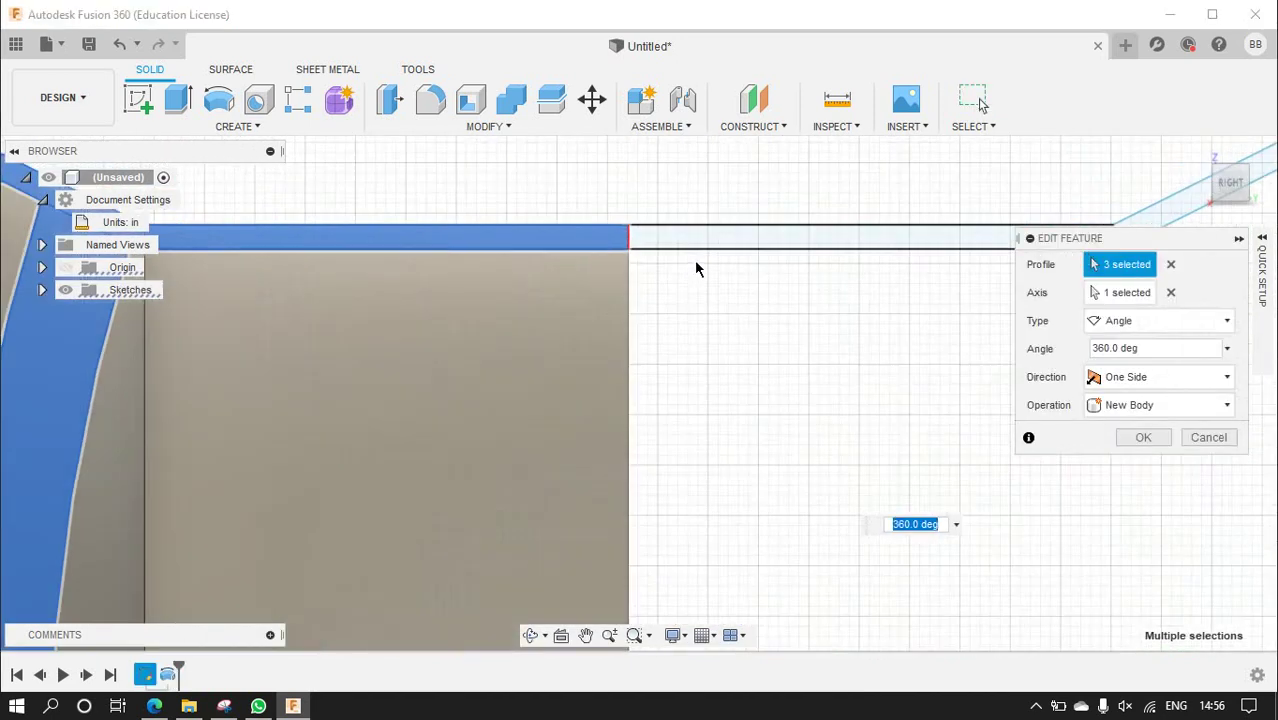
{"action": "left_click", "coordinate": [673, 242]}
{"action": "scroll", "coordinate": [718, 375], "scroll_direction": "down", "scroll_amount": 1}
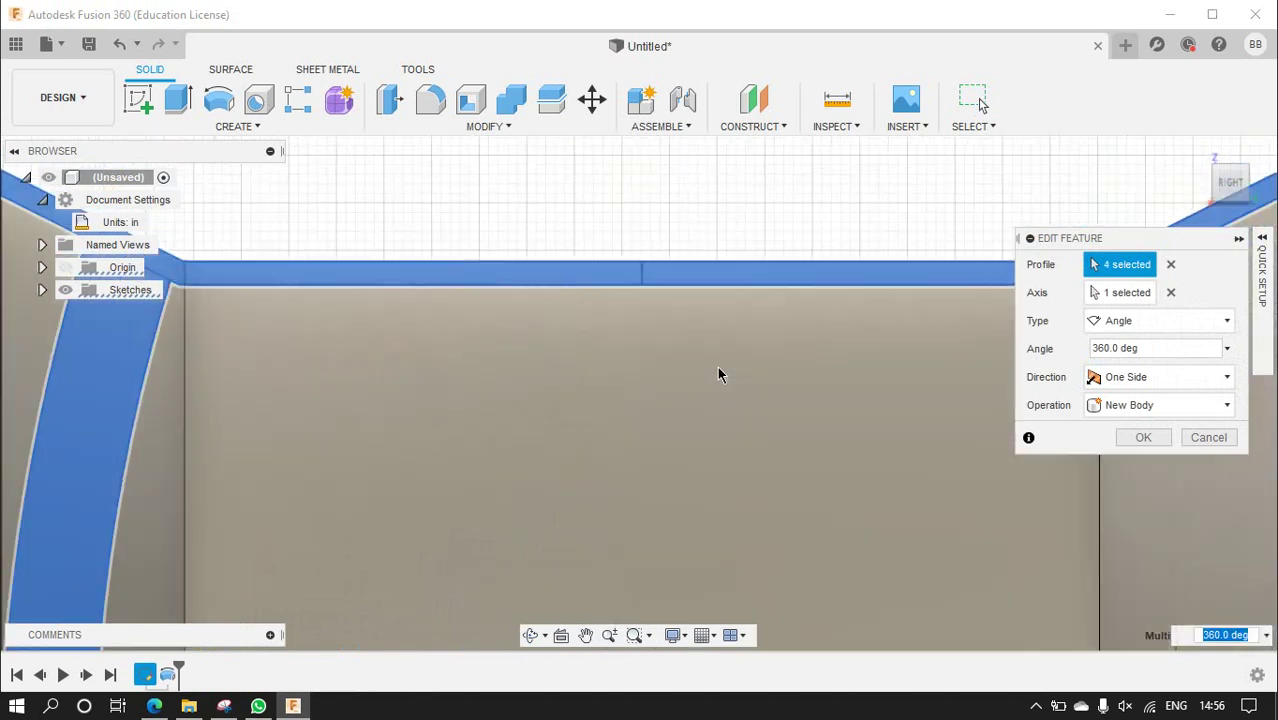
{"action": "scroll", "coordinate": [718, 375], "scroll_direction": "down", "scroll_amount": 5}
{"action": "scroll", "coordinate": [760, 385], "scroll_direction": "down", "scroll_amount": 3}
{"action": "scroll", "coordinate": [702, 578], "scroll_direction": "up", "scroll_amount": 1}
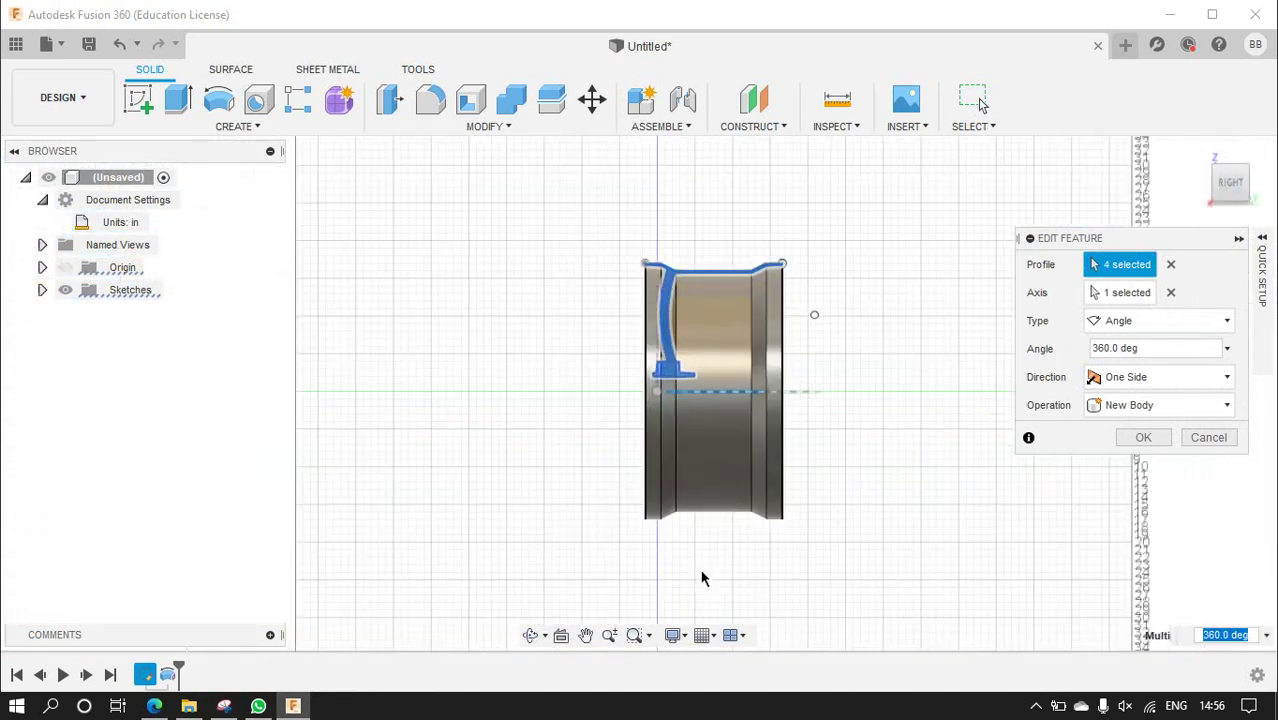
{"action": "scroll", "coordinate": [702, 578], "scroll_direction": "up", "scroll_amount": 2}
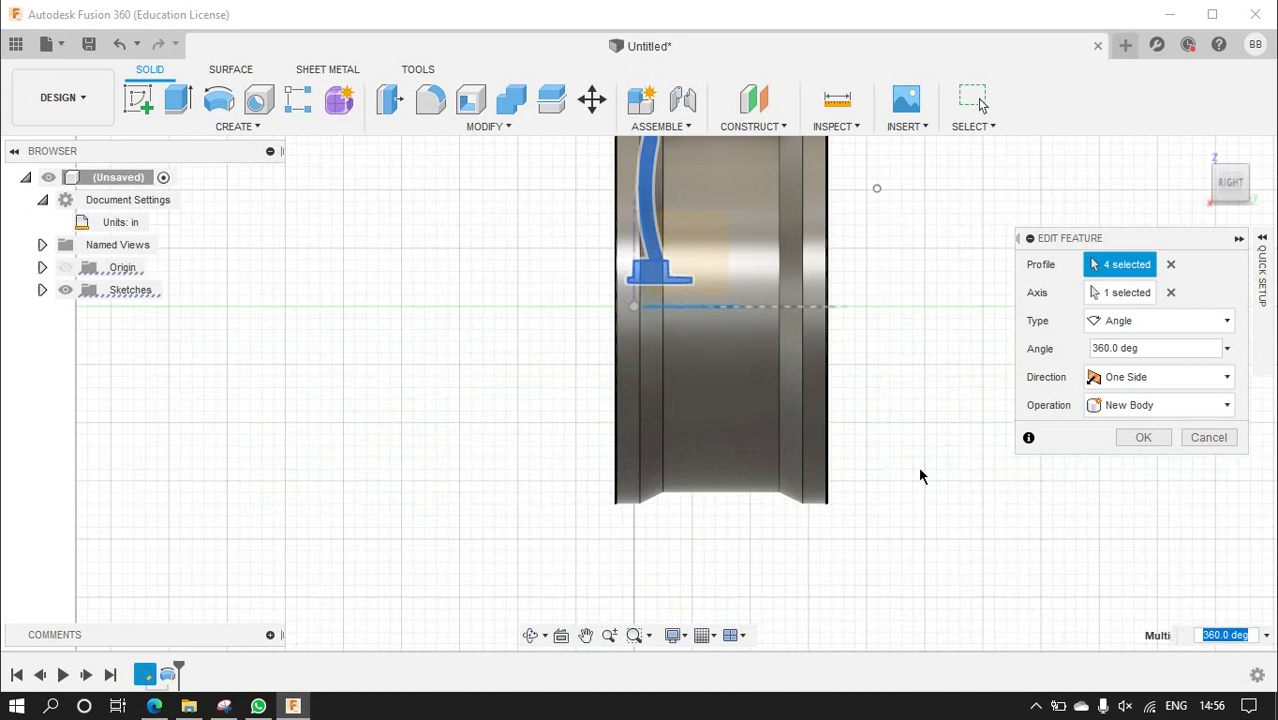
{"action": "left_click", "coordinate": [1132, 437]}
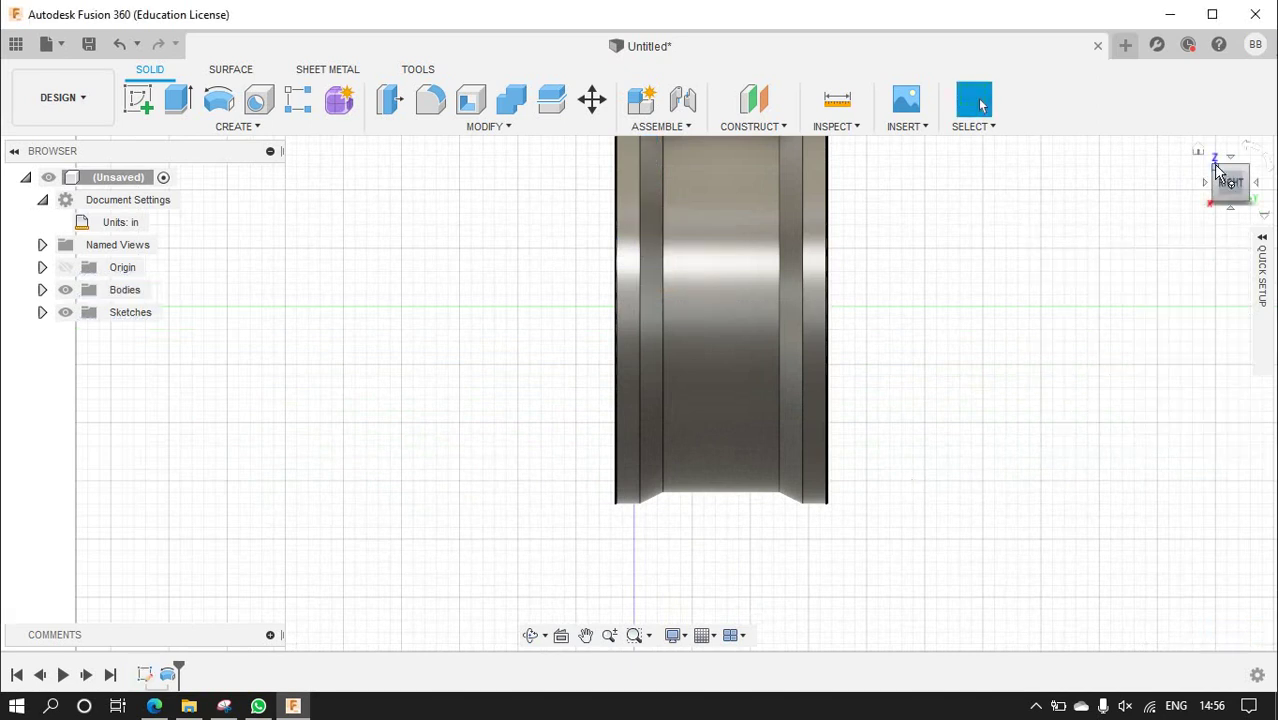
{"action": "middle_click_drag", "start_coordinate": [1199, 194], "coordinate": [996, 301], "text": "shift"}
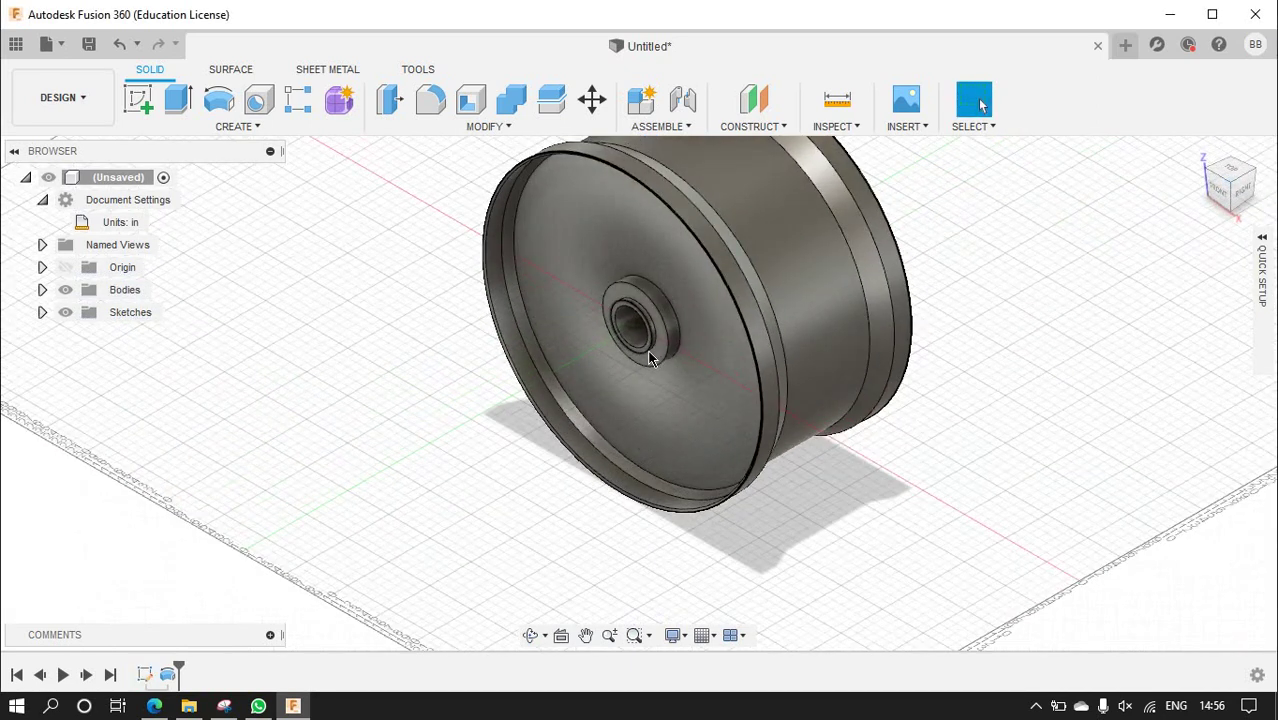
{"action": "scroll", "coordinate": [649, 358], "scroll_direction": "down", "scroll_amount": 1}
{"action": "scroll", "coordinate": [655, 340], "scroll_direction": "up", "scroll_amount": 3}
{"action": "scroll", "coordinate": [379, 476], "scroll_direction": "up", "scroll_amount": 1}
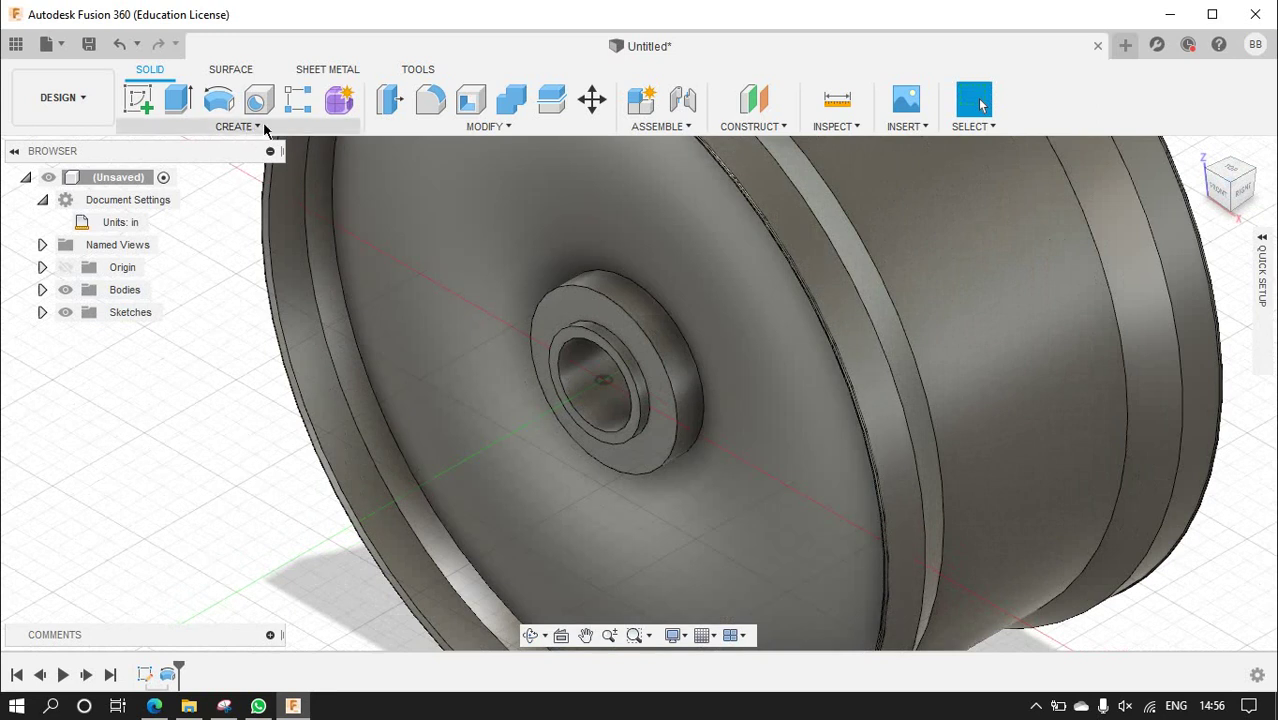
- Fillet the three hub edges on the wheel's front face with a 3.00 in radius
{"action": "left_click", "coordinate": [430, 99]}
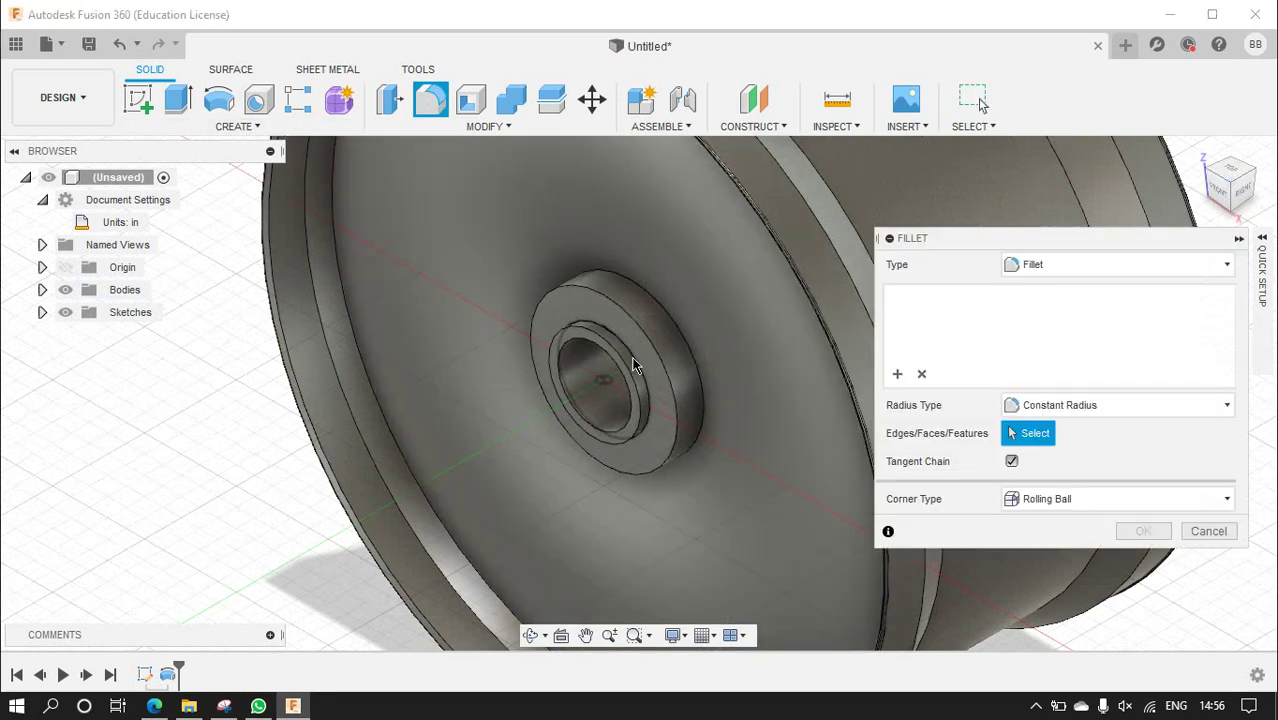
{"action": "left_click", "coordinate": [631, 360]}
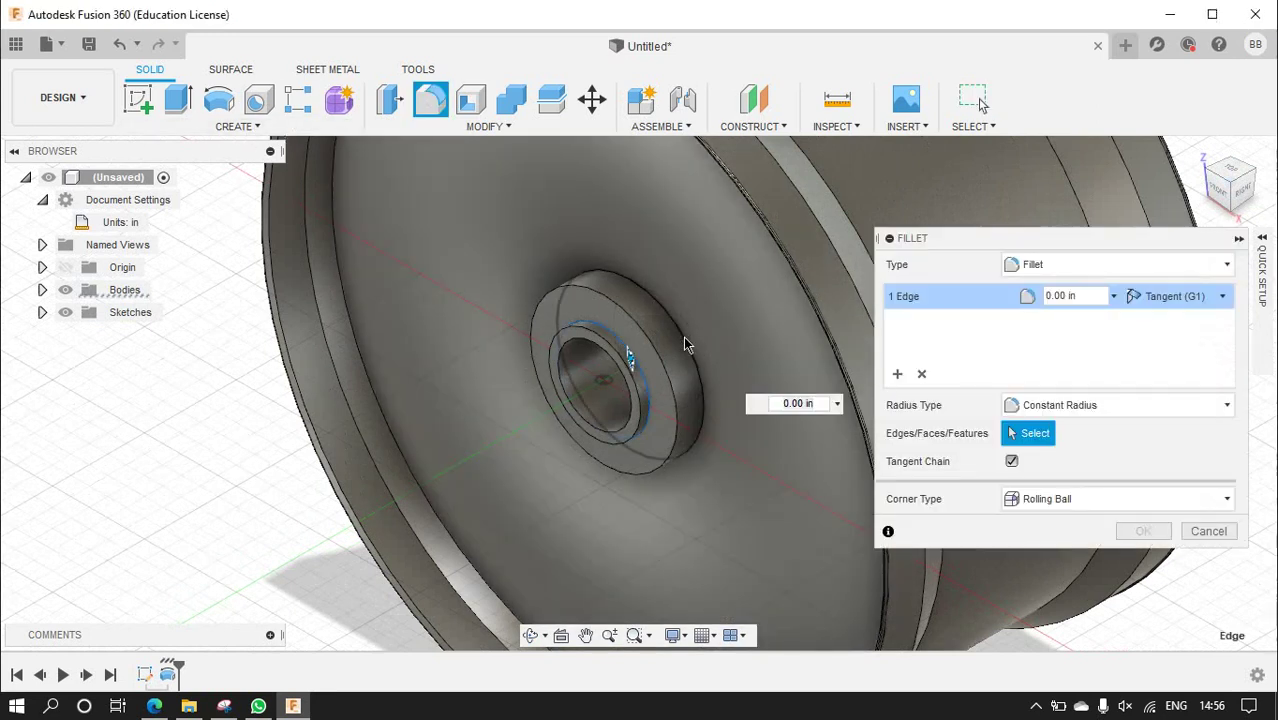
{"action": "left_click", "coordinate": [695, 326]}
{"action": "left_click", "coordinate": [702, 320]}
{"action": "left_click_drag", "start_coordinate": [716, 313], "coordinate": [720, 310]}
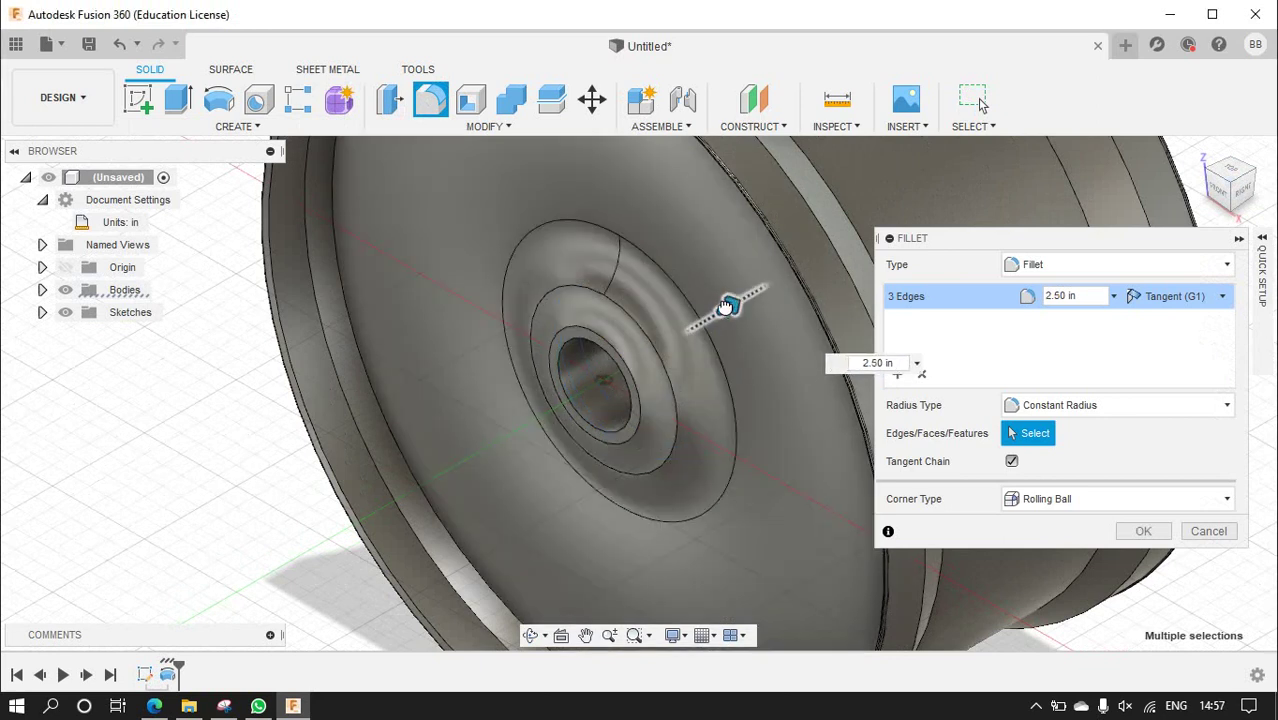
{"action": "left_click_drag", "start_coordinate": [716, 311], "coordinate": [720, 309]}
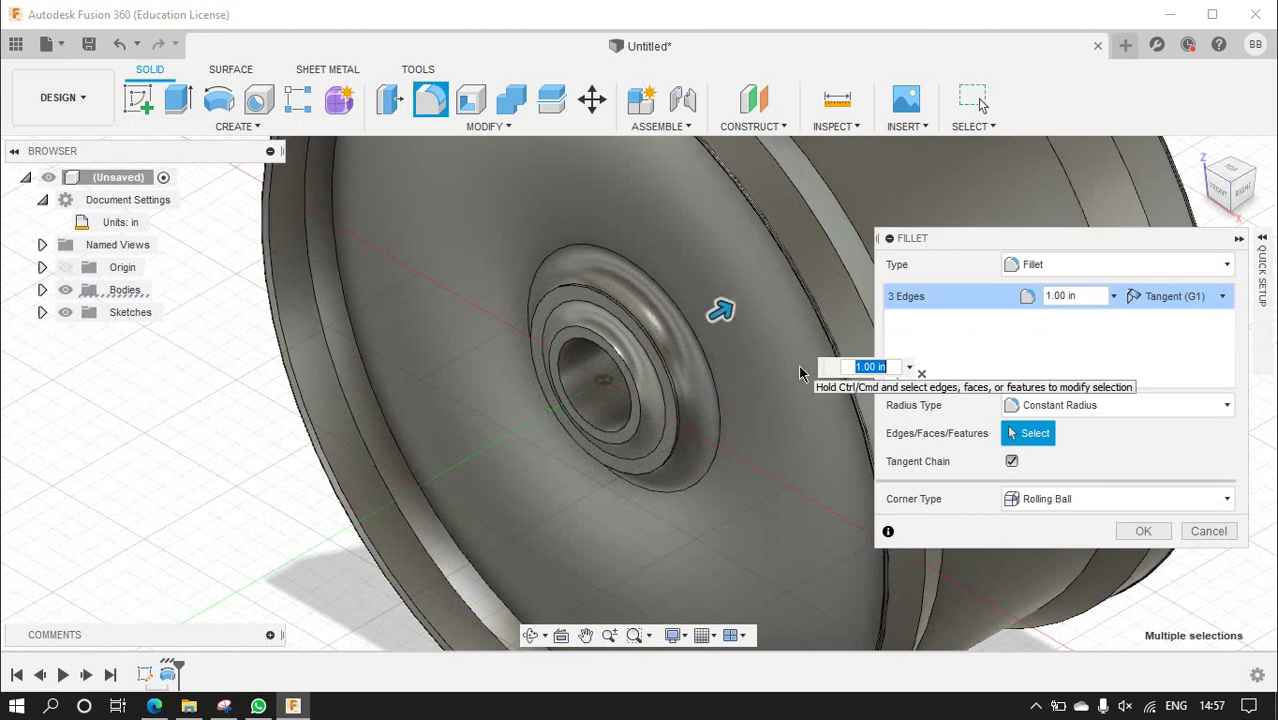
{"action": "left_click_drag", "start_coordinate": [724, 311], "coordinate": [732, 305]}
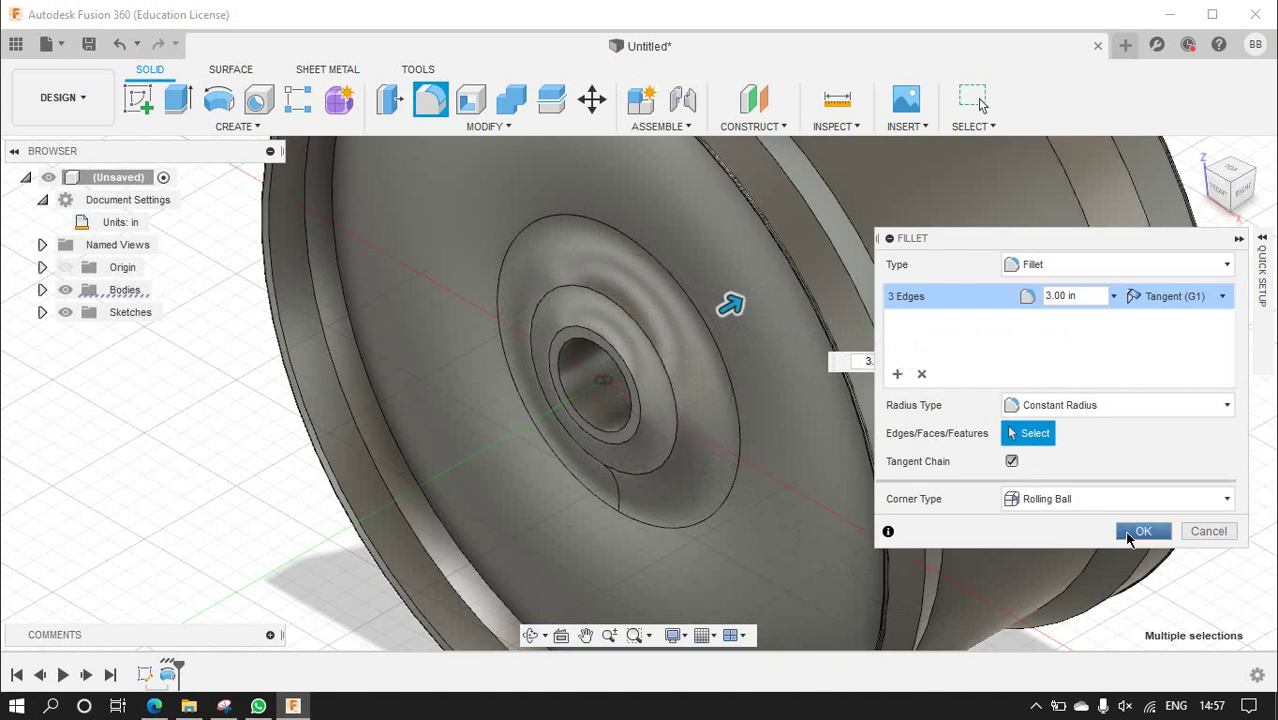
{"action": "left_click", "coordinate": [1141, 531]}
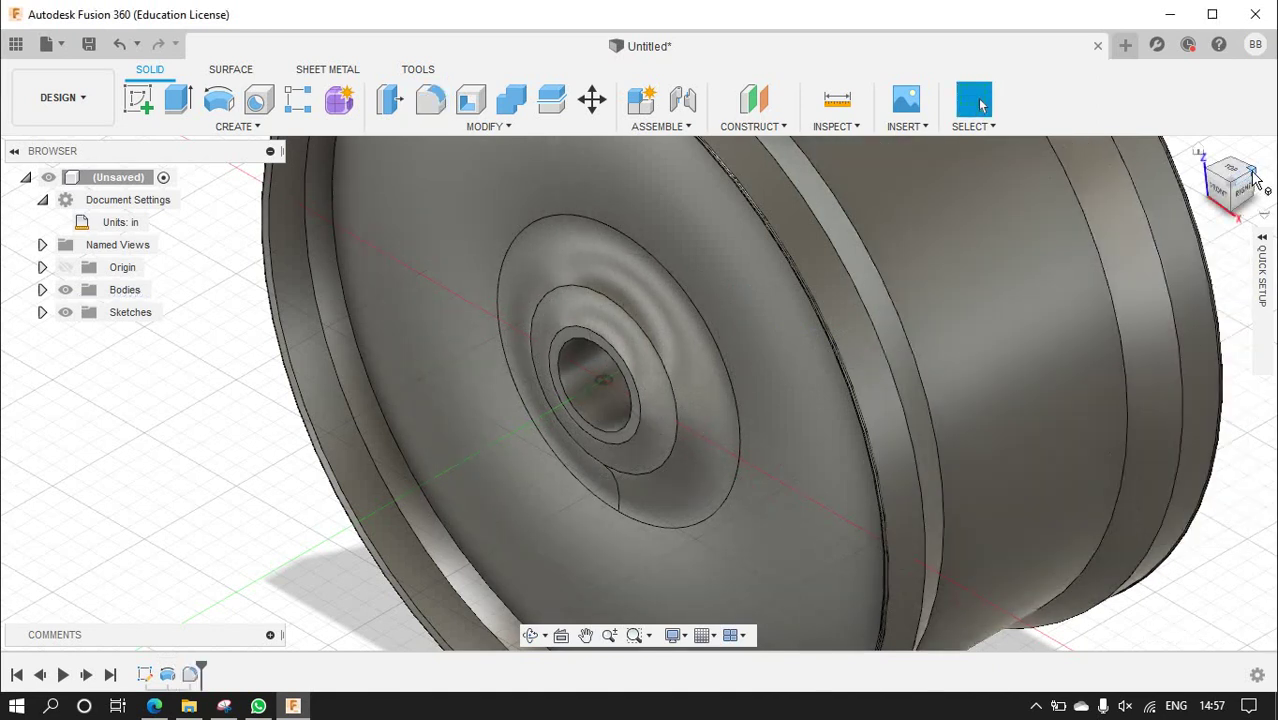
- Orbit to the back and fillet the inner hub edge at 2.50 in
{"action": "left_click", "coordinate": [1256, 180]}
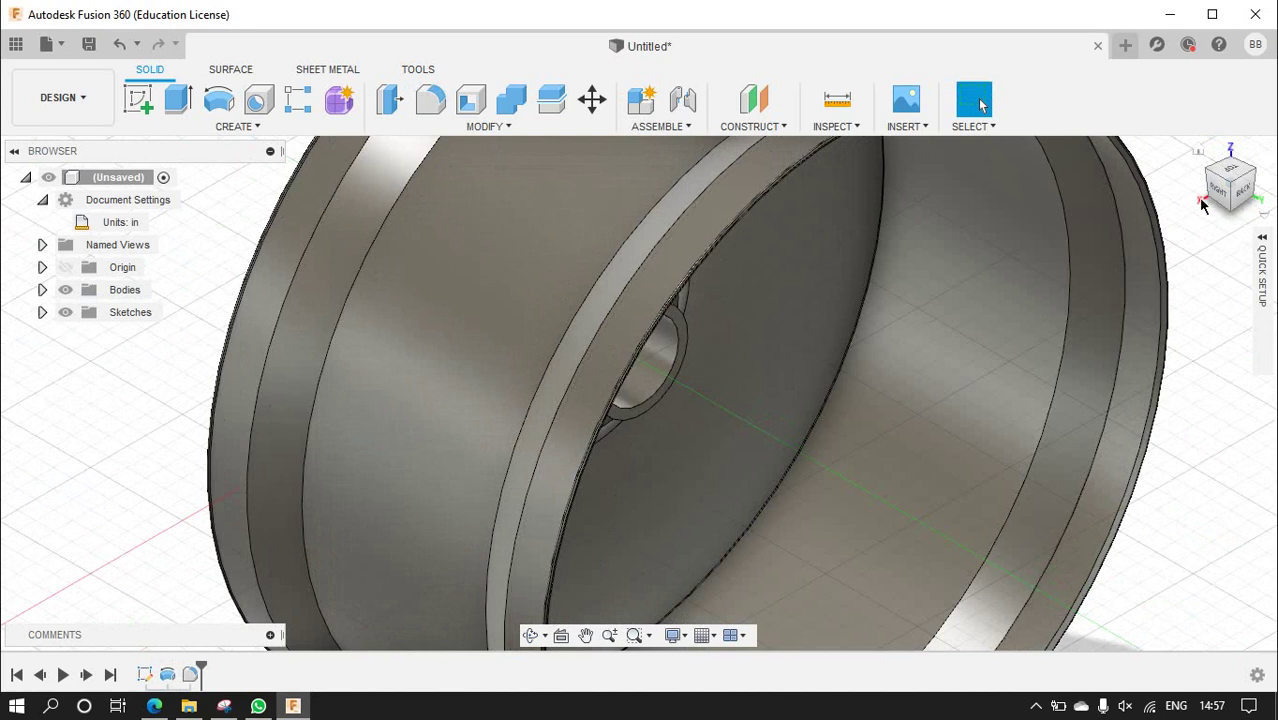
{"action": "left_click_drag", "start_coordinate": [1240, 195], "coordinate": [1190, 225]}
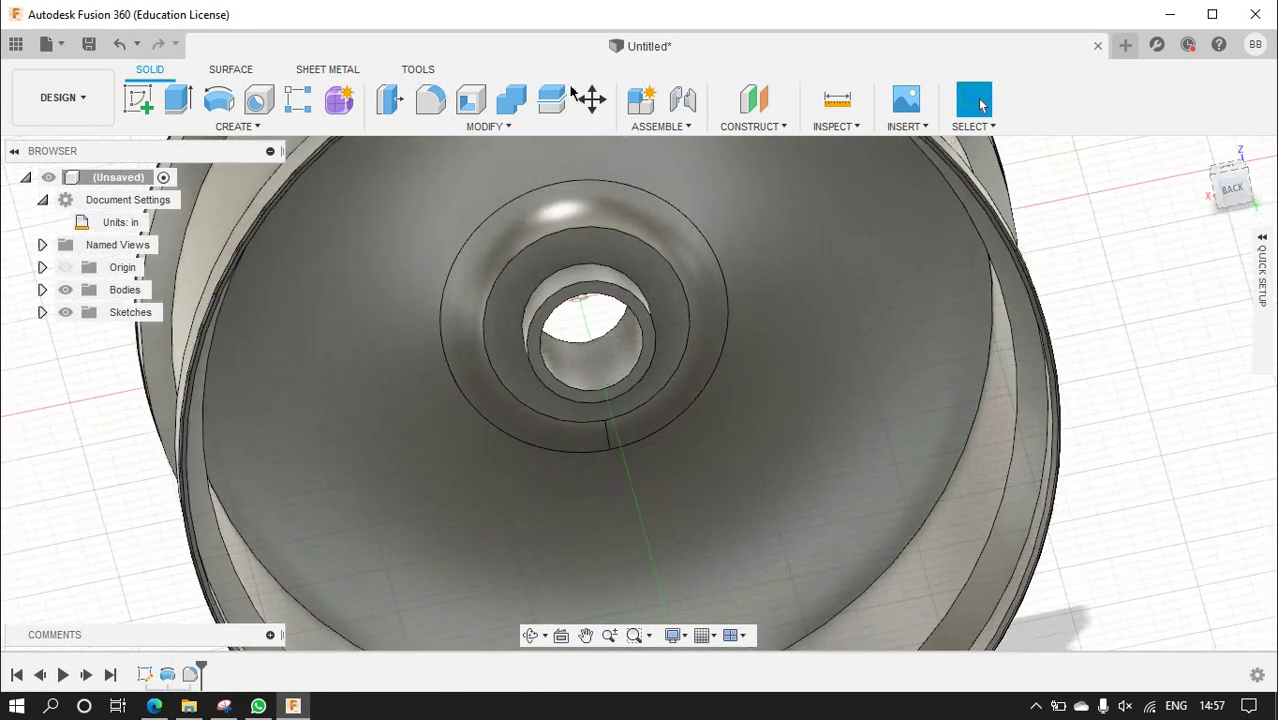
{"action": "left_click", "coordinate": [430, 99]}
{"action": "left_click", "coordinate": [568, 267]}
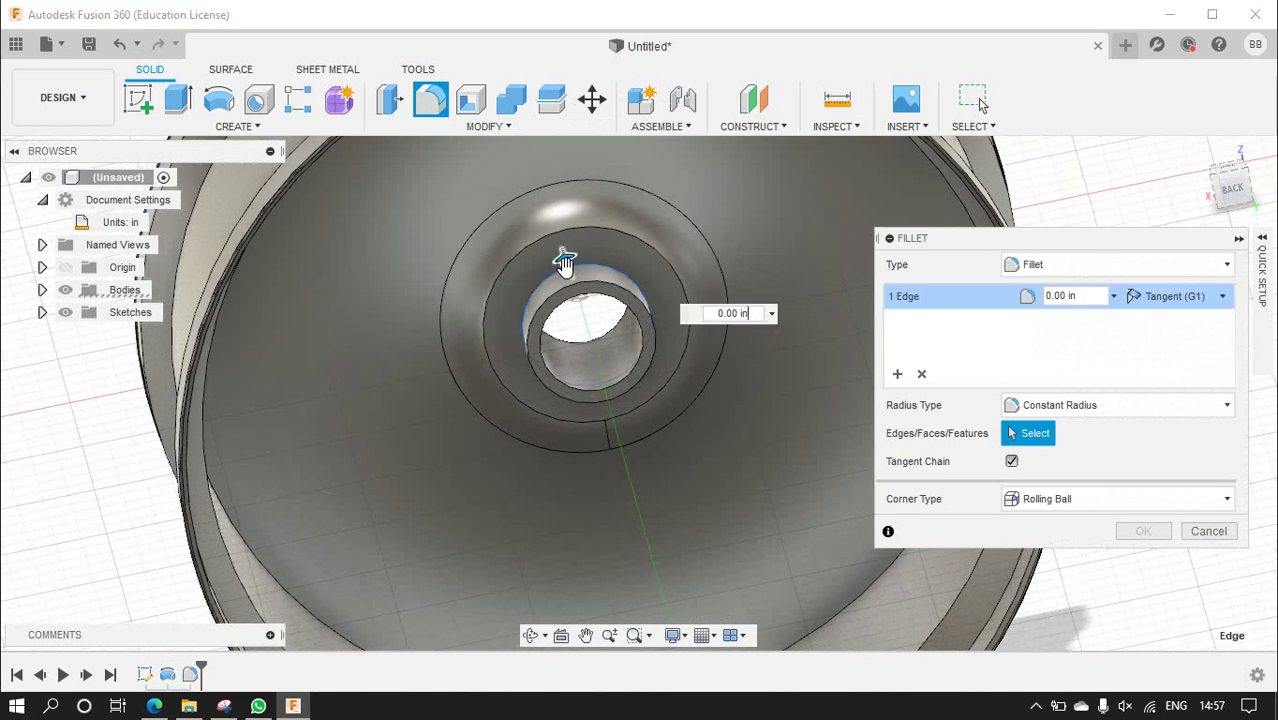
{"action": "left_click_drag", "start_coordinate": [562, 257], "coordinate": [561, 251]}
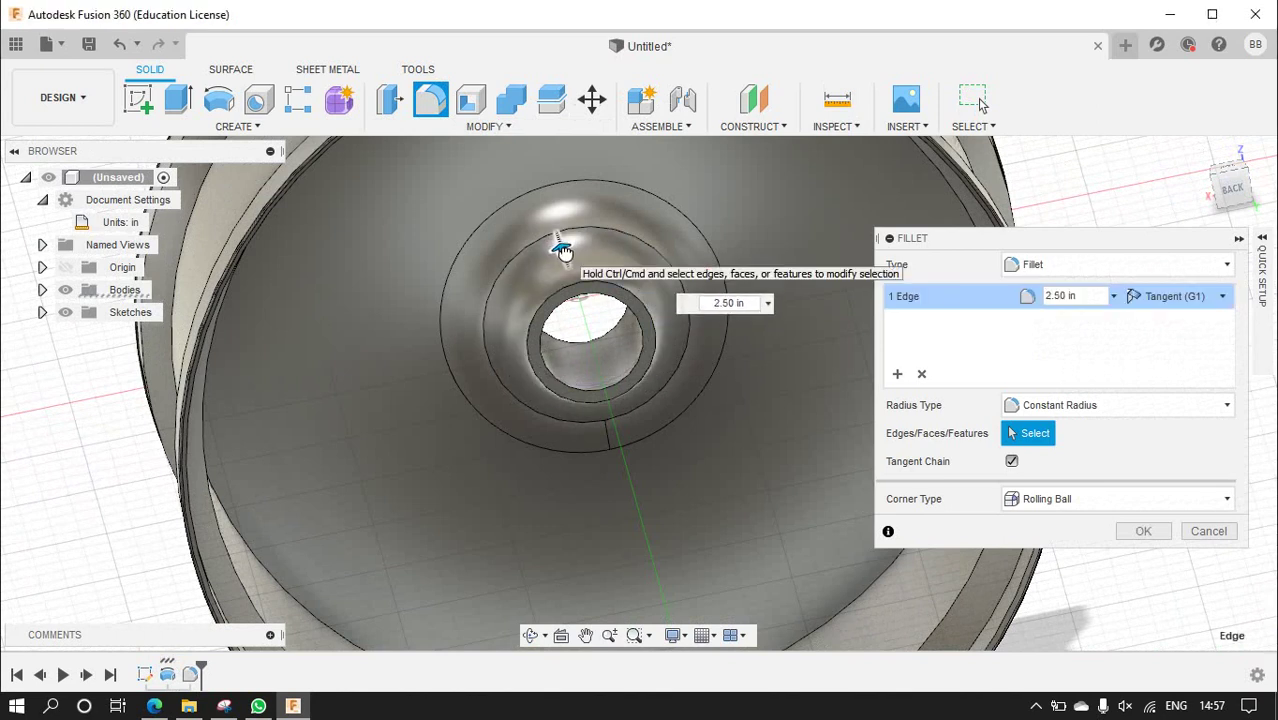
{"action": "left_click", "coordinate": [1143, 531]}
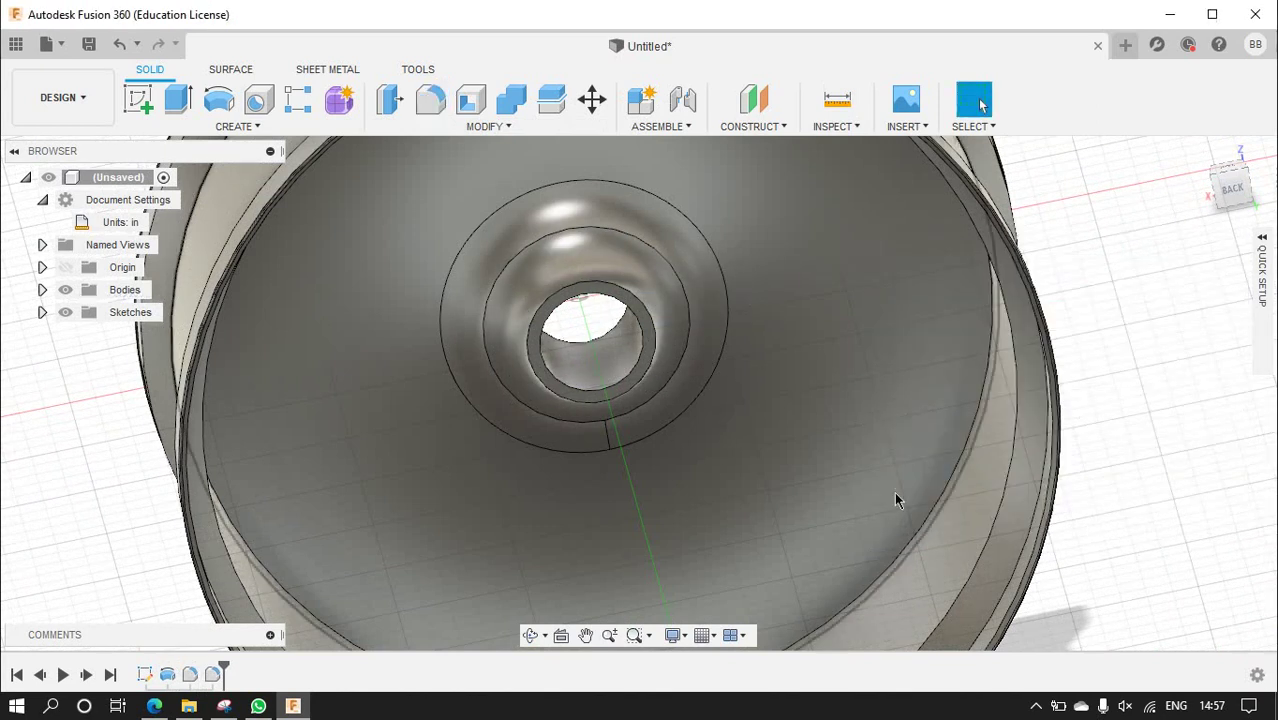
- From the angled view, fillet the circular edge inside the rim, then pick another rim edge
{"action": "left_click", "coordinate": [1213, 180]}
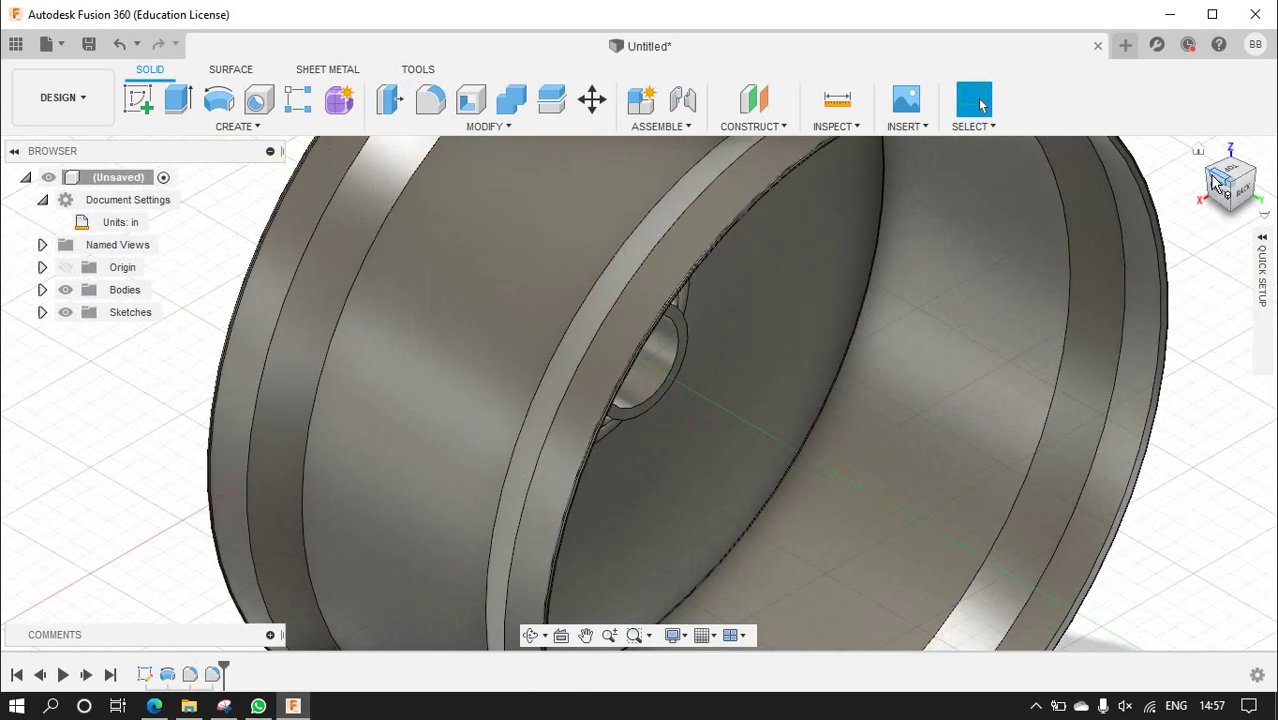
{"action": "left_click", "coordinate": [430, 98]}
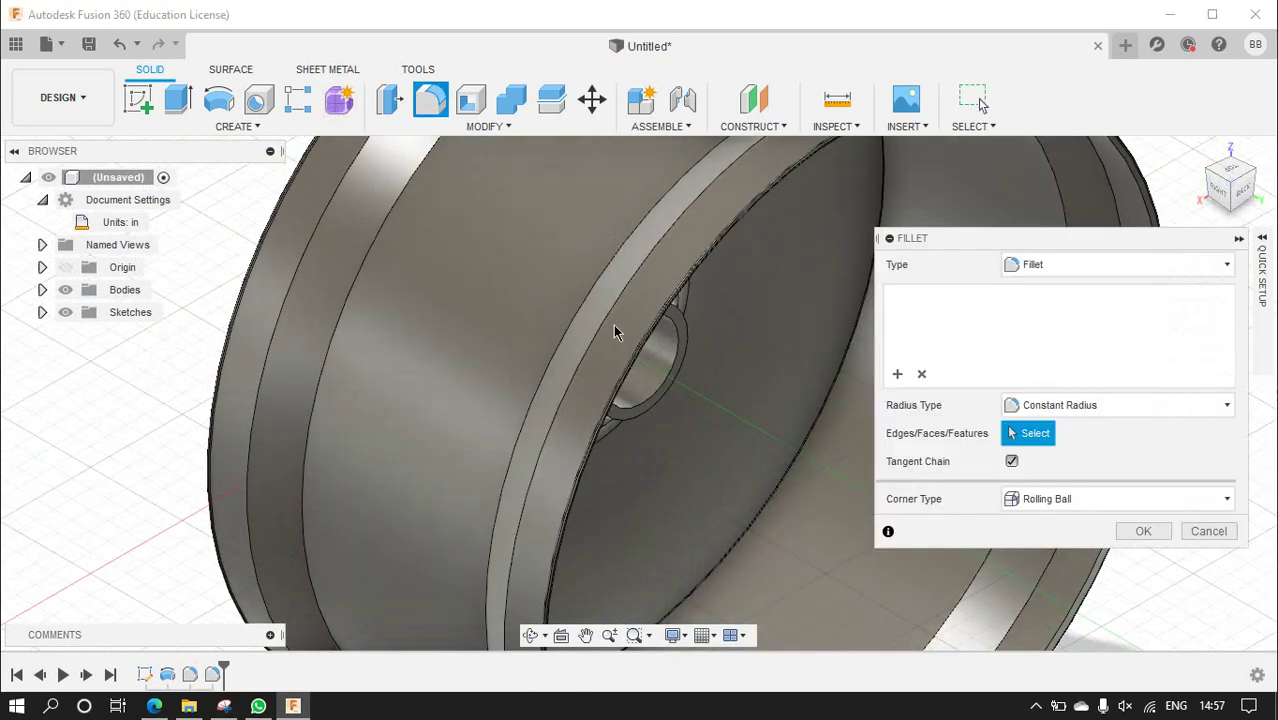
{"action": "left_click", "coordinate": [790, 460]}
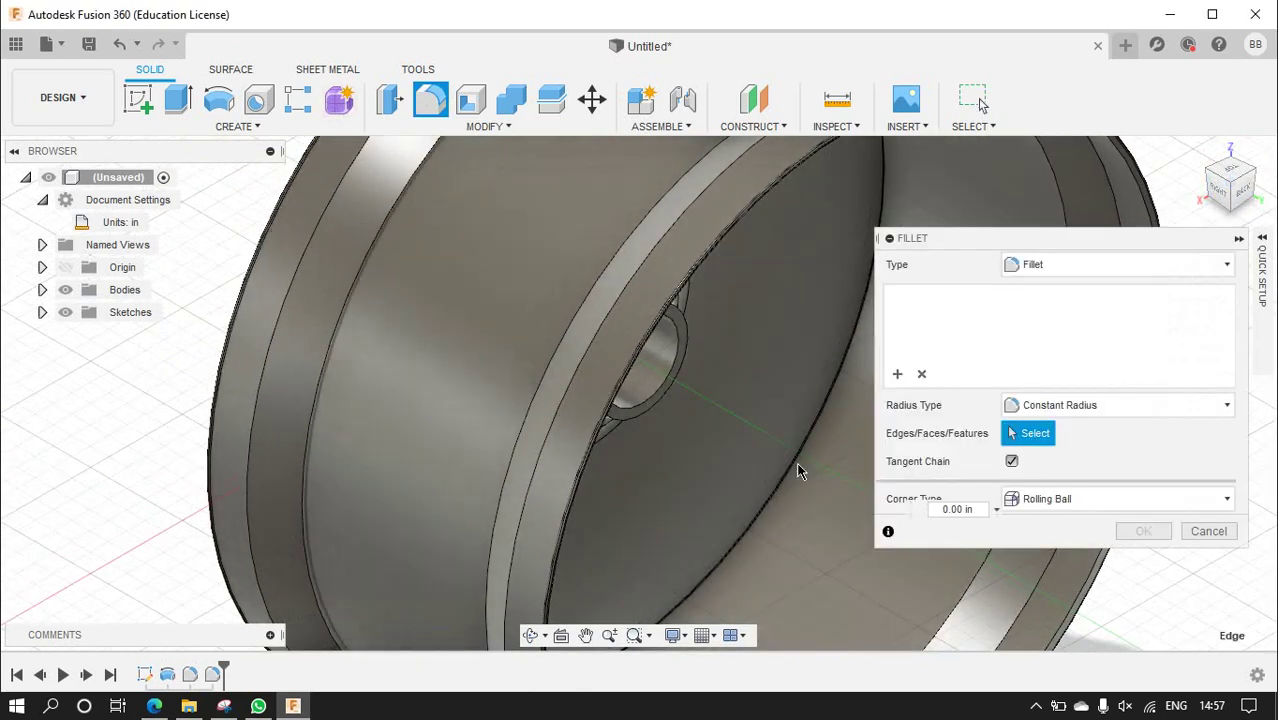
{"action": "left_click_drag", "start_coordinate": [801, 441], "coordinate": [820, 483]}
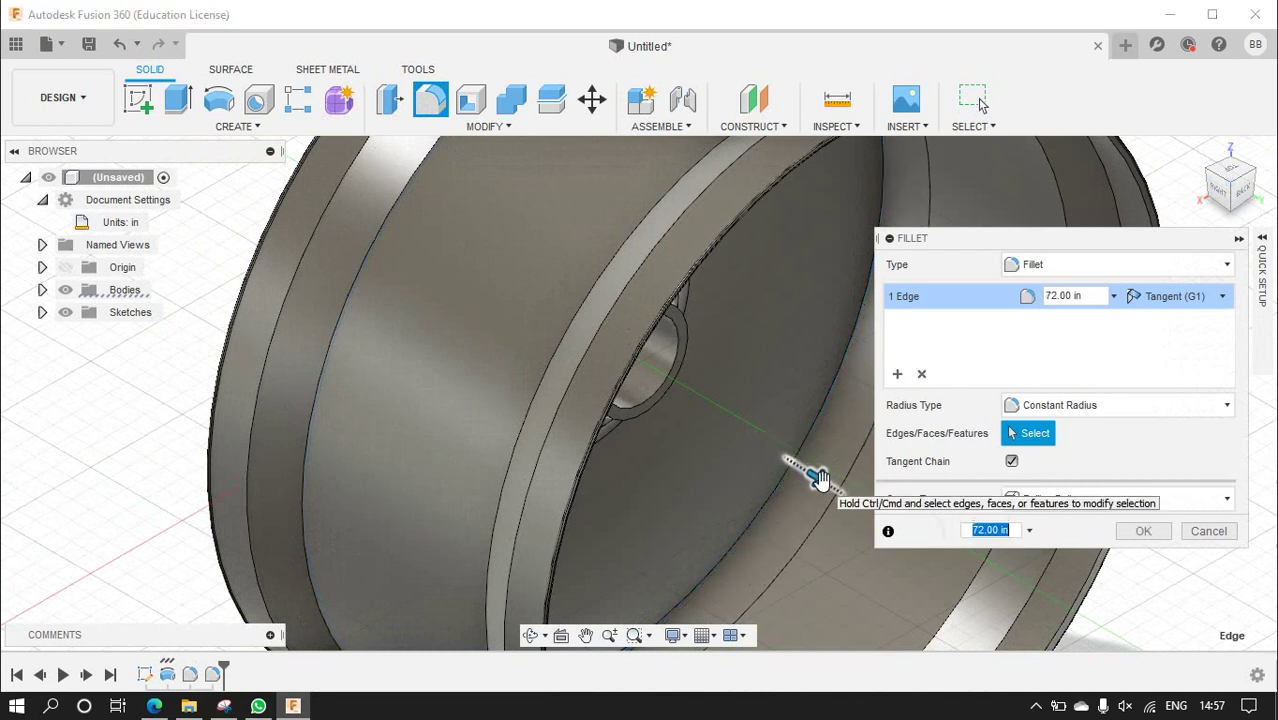
{"action": "key", "text": "Return"}
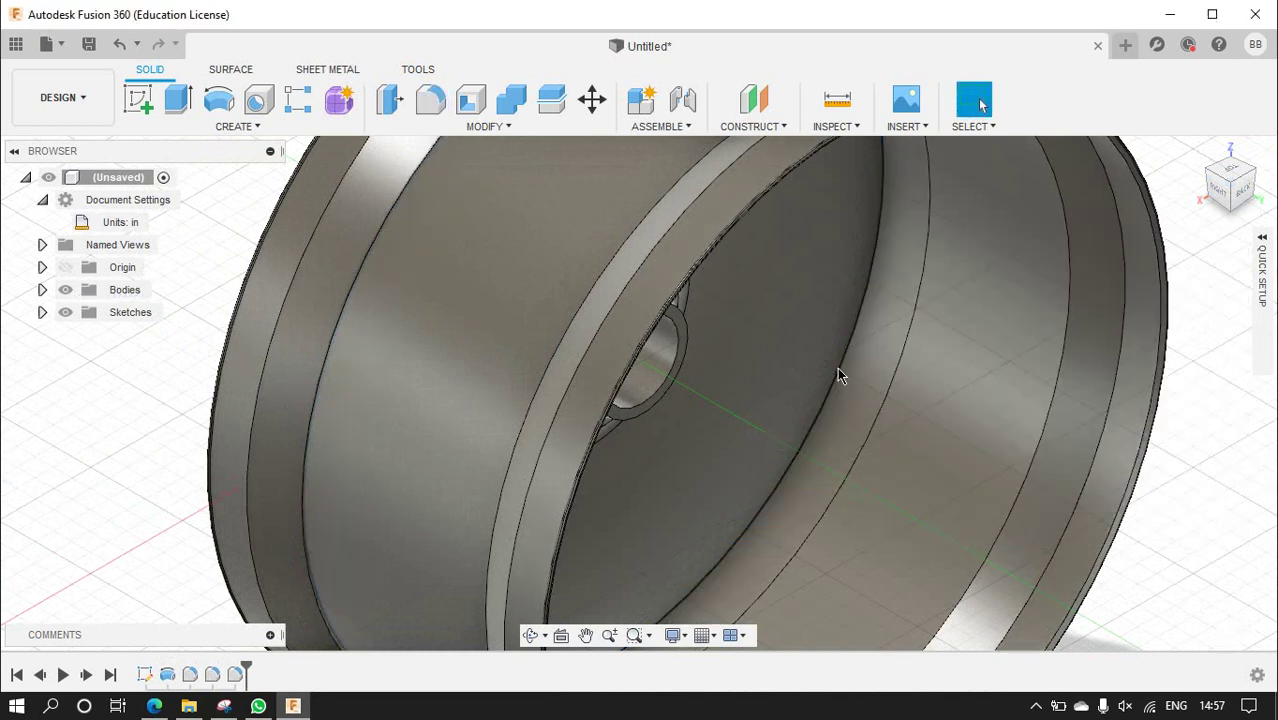
{"action": "left_click", "coordinate": [837, 367]}
- Fillet the selected inner rim edge at 2.00 in
{"action": "left_click", "coordinate": [431, 101]}
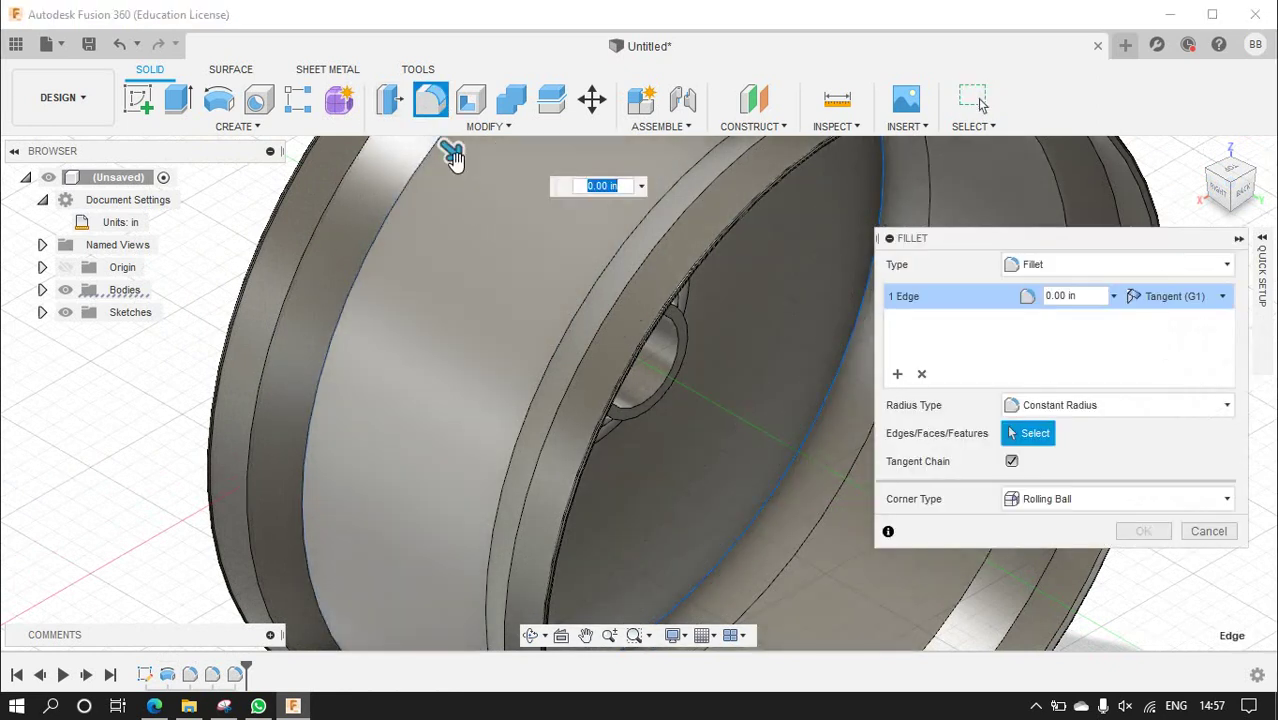
{"action": "left_click_drag", "start_coordinate": [449, 149], "coordinate": [465, 168]}
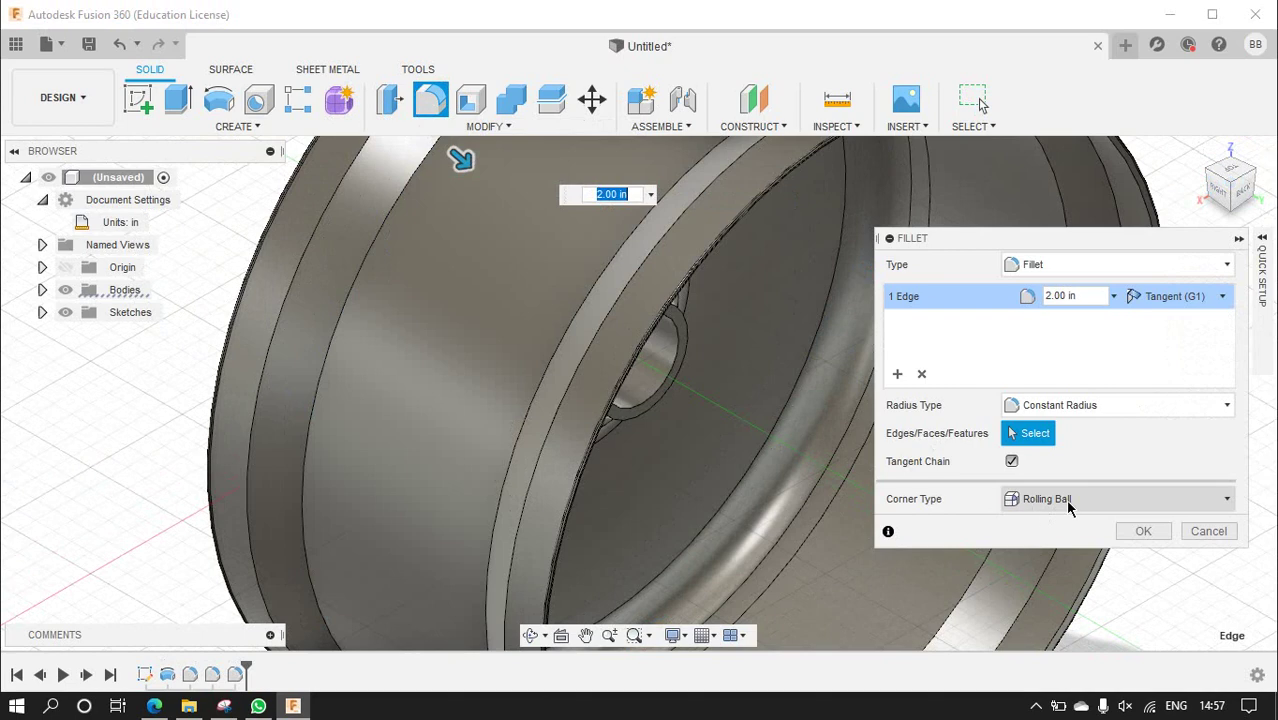
{"action": "left_click", "coordinate": [1140, 531]}
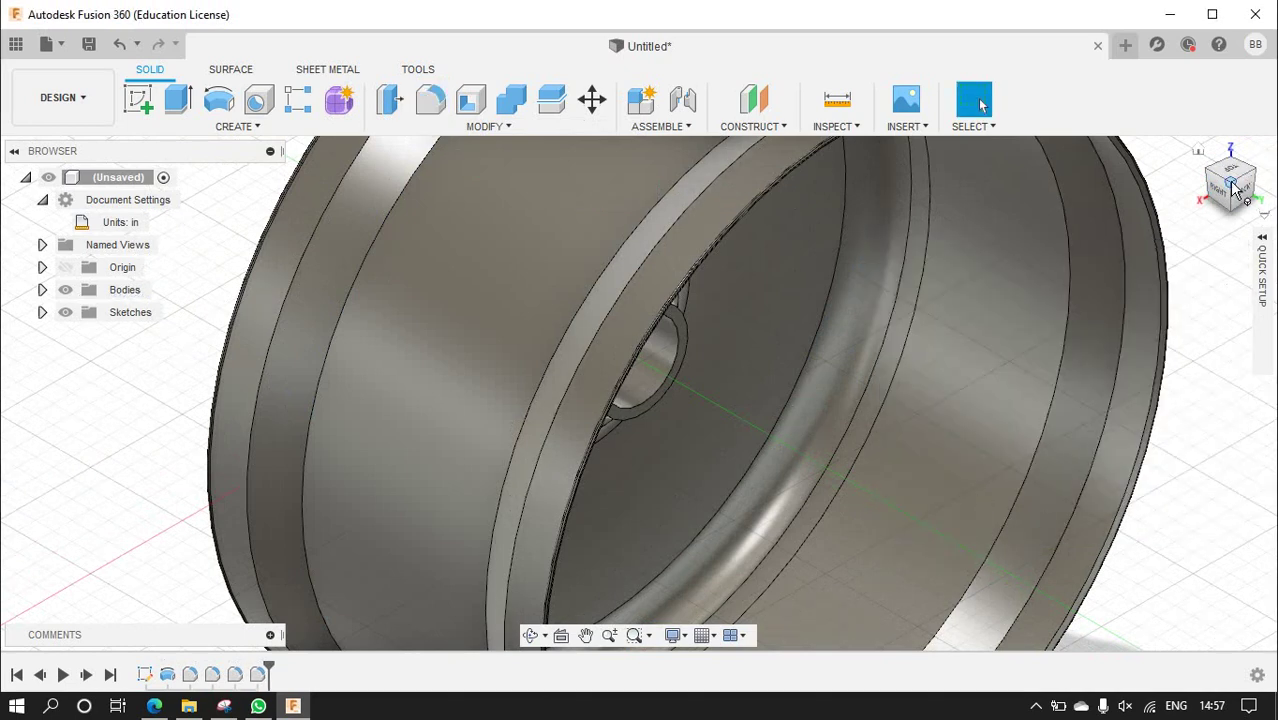
- Orbit to the front and cancel a mistaken fillet on the rim groove face
{"action": "mouse_move", "coordinate": [1237, 190]}
{"action": "middle_mouse_down", "text": "shift"}
{"action": "mouse_move", "coordinate": [1100, 260]}
{"action": "mouse_move", "coordinate": [900, 300]}
{"action": "middle_mouse_up", "text": "shift"}
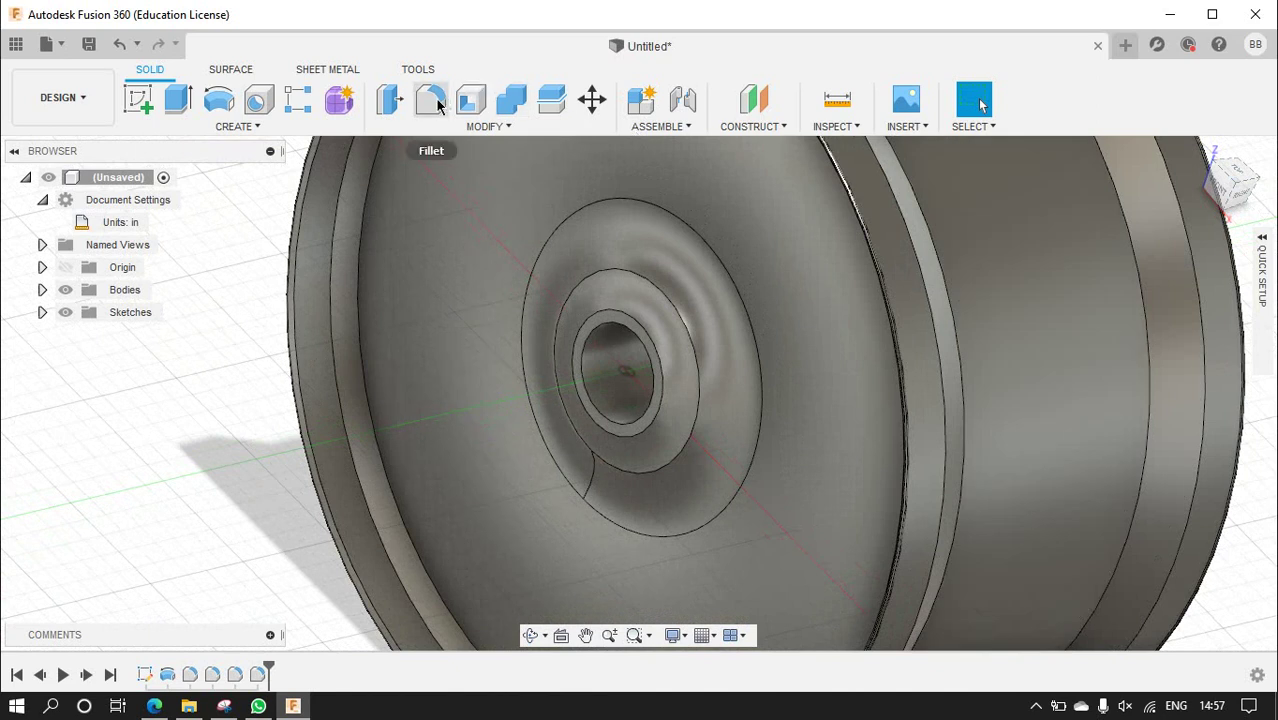
{"action": "left_click", "coordinate": [431, 100]}
{"action": "left_click", "coordinate": [363, 432]}
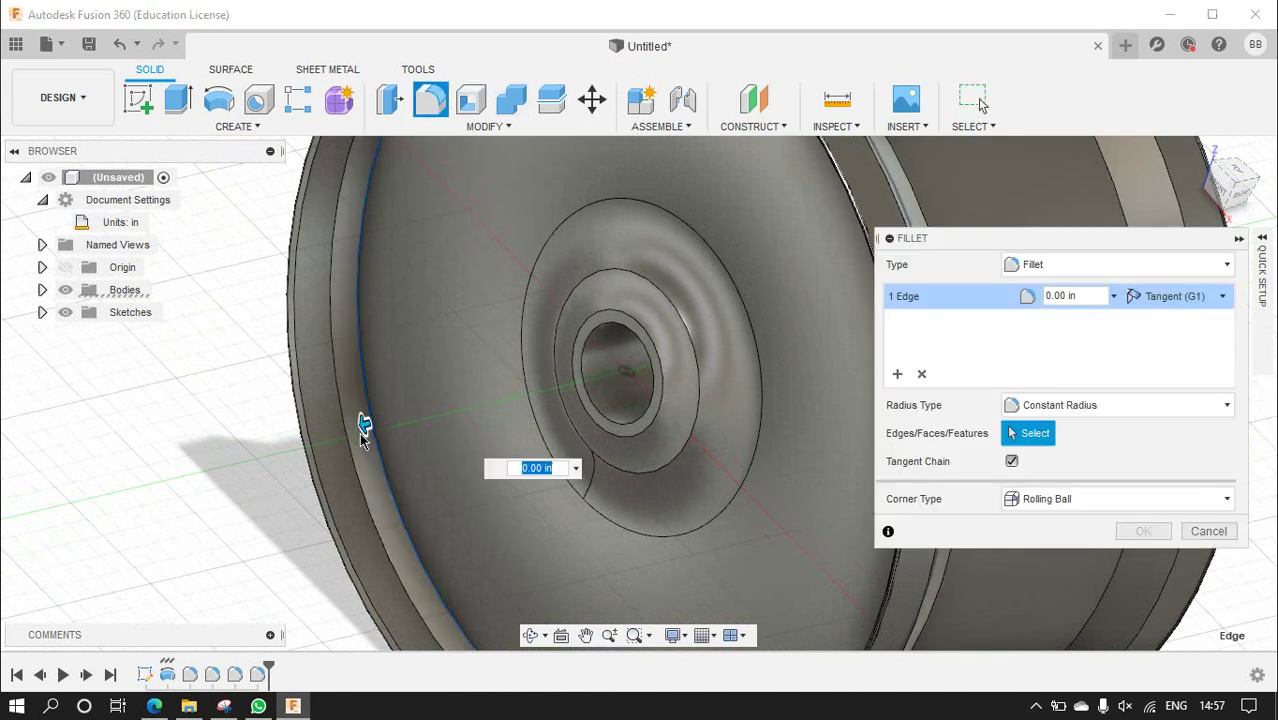
{"action": "left_click", "coordinate": [362, 436]}
{"action": "left_click", "coordinate": [372, 448]}
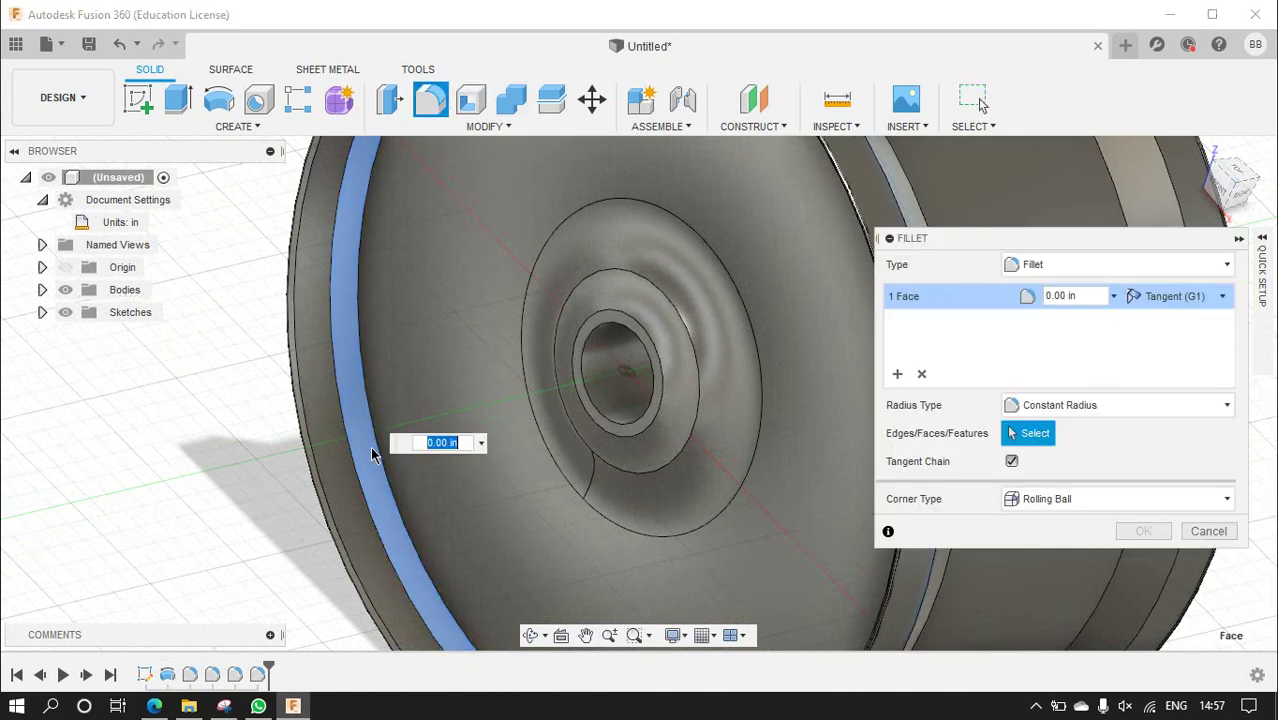
{"action": "left_click", "coordinate": [1208, 531]}
- Fillet the front rim lip edge at 2.00 in
{"action": "left_click", "coordinate": [431, 100]}
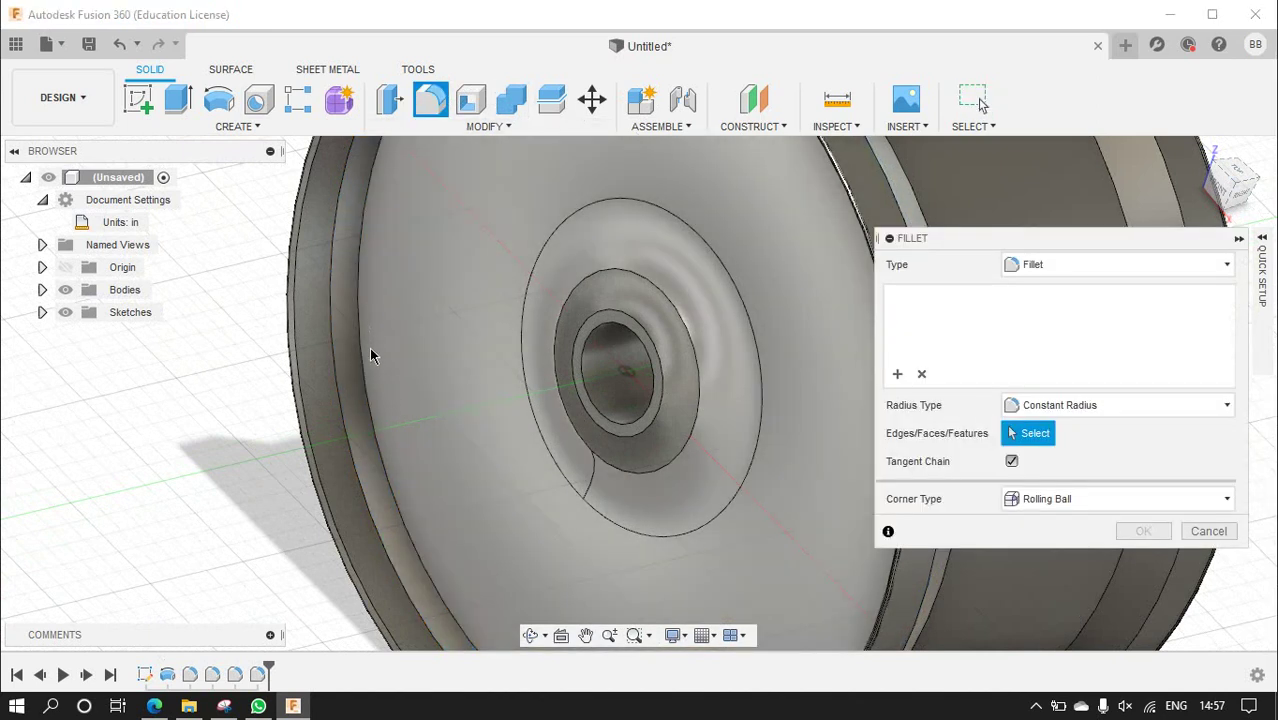
{"action": "left_click", "coordinate": [362, 364]}
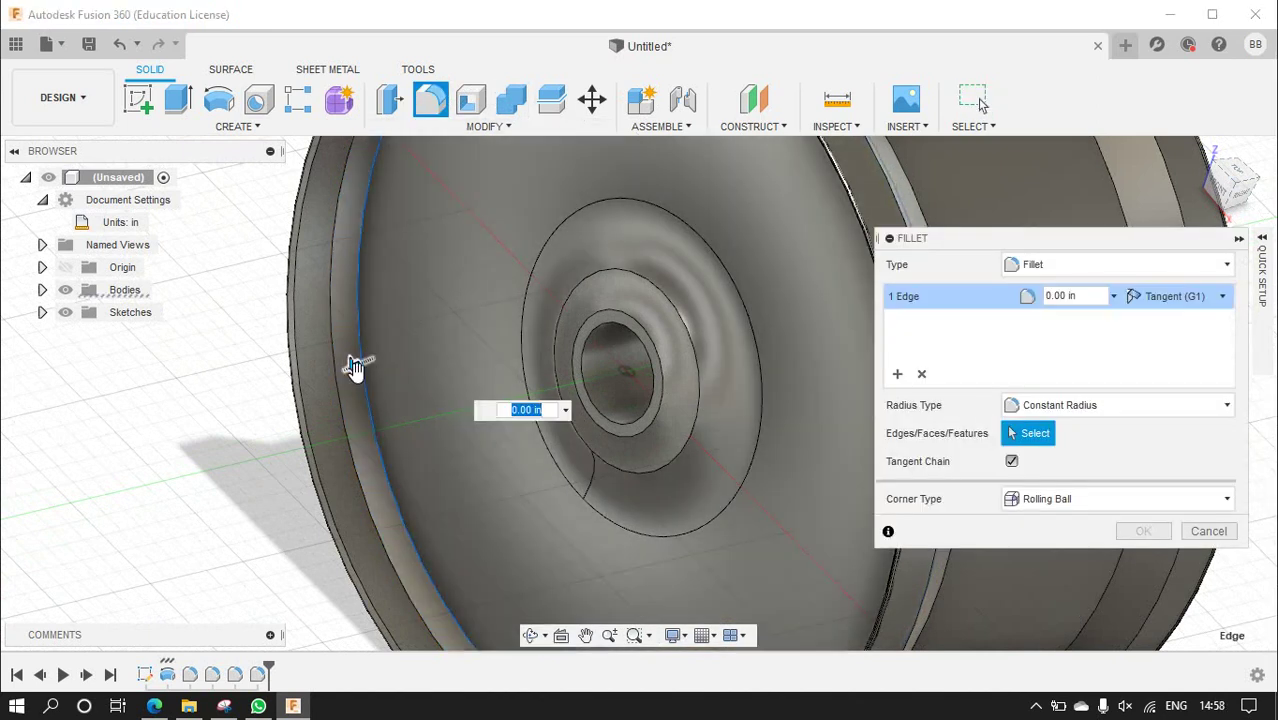
{"action": "left_click_drag", "start_coordinate": [356, 363], "coordinate": [350, 375]}
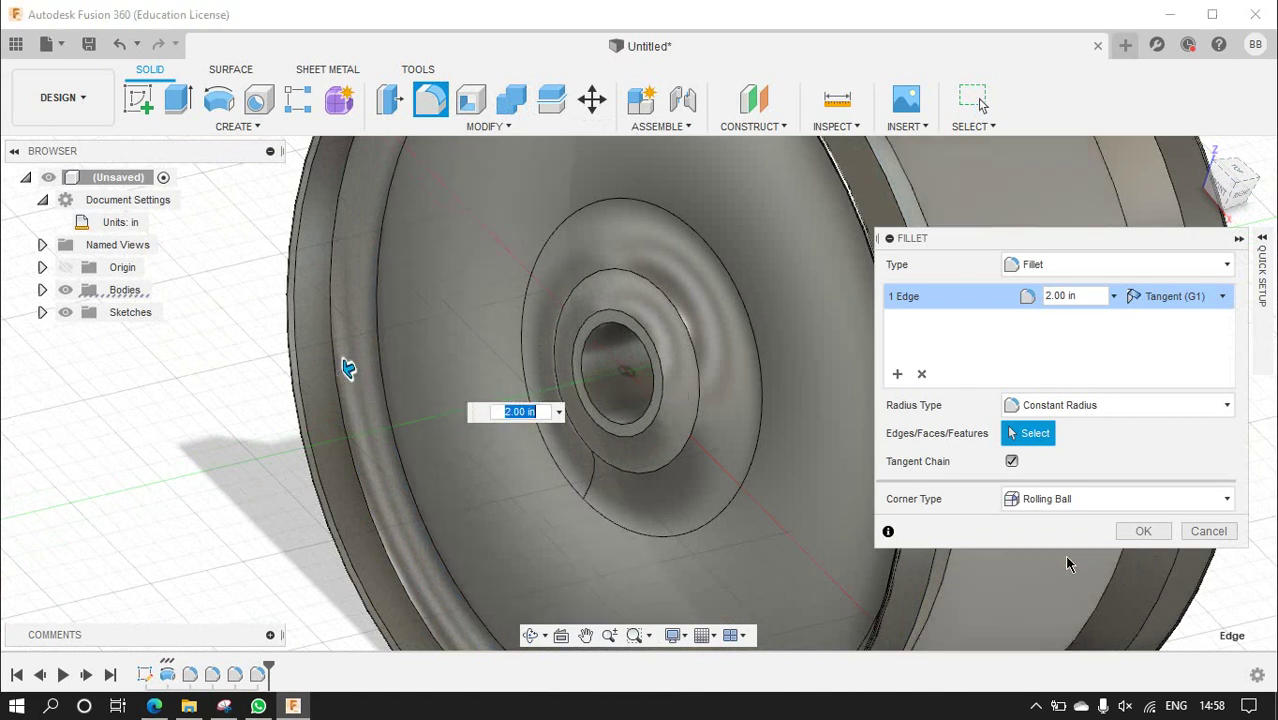
{"action": "left_click", "coordinate": [1143, 531]}
{"action": "scroll", "coordinate": [907, 520], "scroll_direction": "down", "scroll_amount": 5}
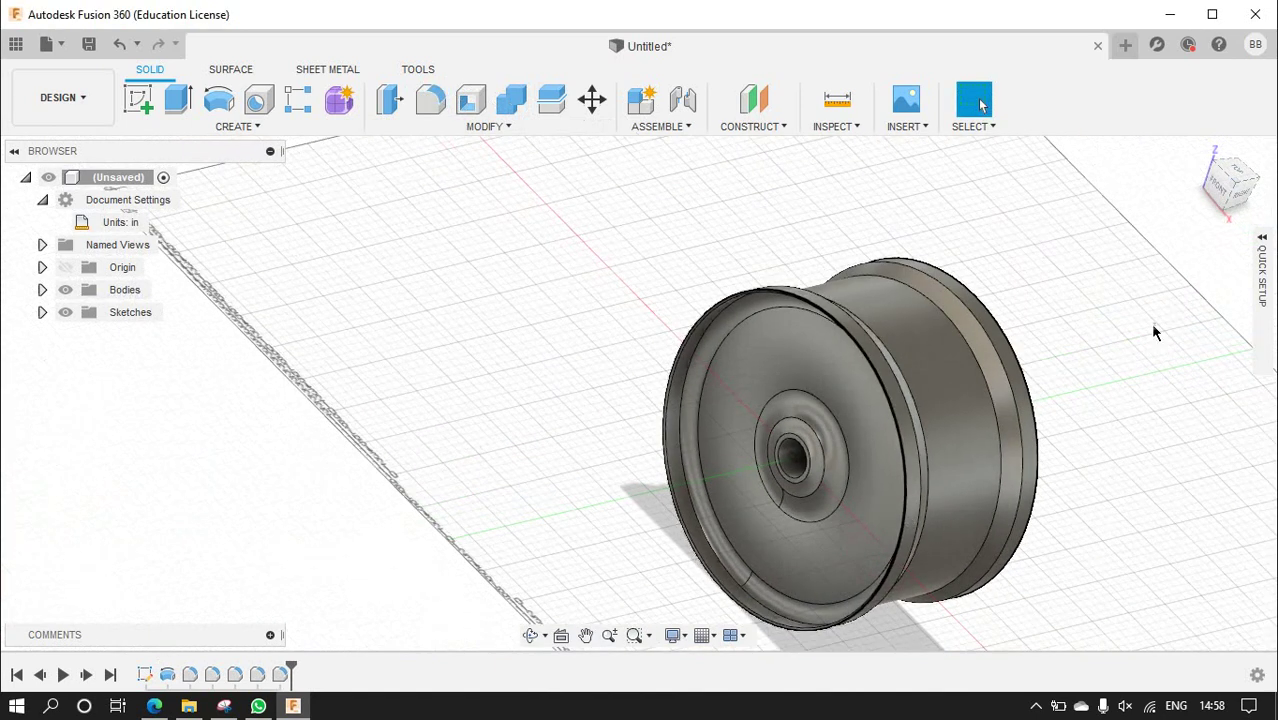
- Pan and zoom, then show the wheel straight-on from the FRONT ViewCube face
{"action": "middle_click_drag", "start_coordinate": [907, 520], "coordinate": [783, 277]}
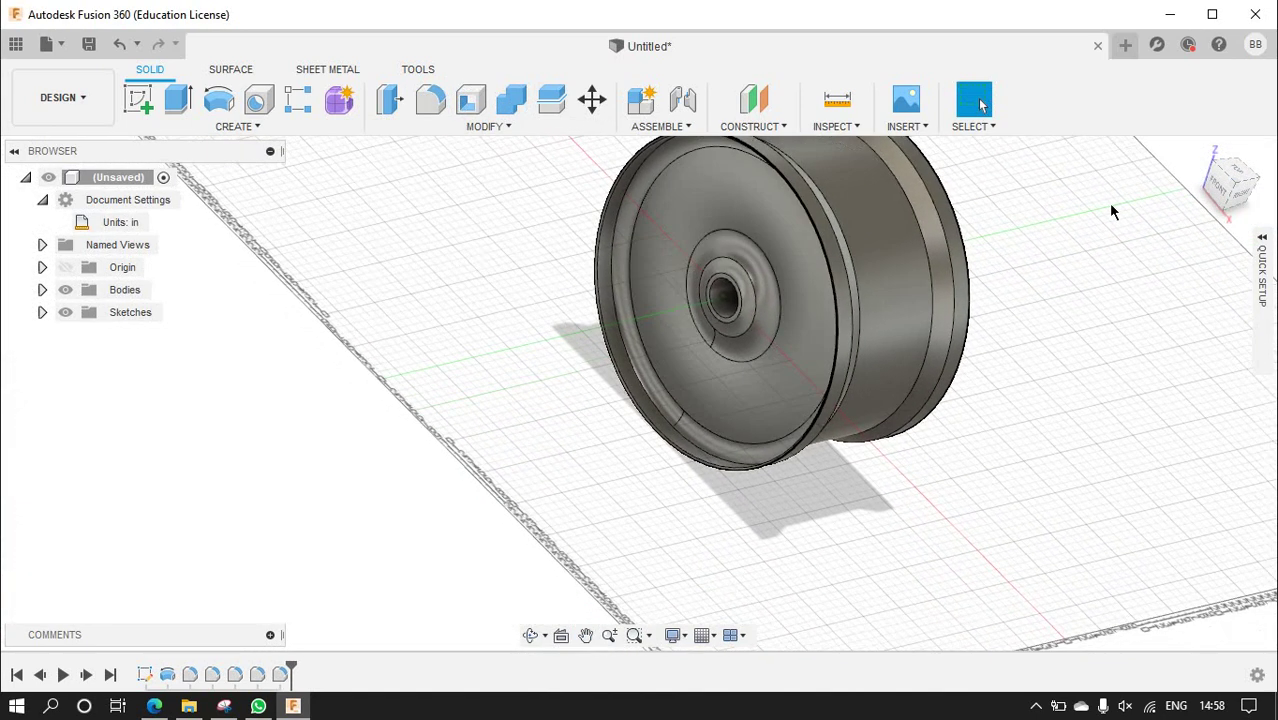
{"action": "left_click", "coordinate": [1222, 196]}
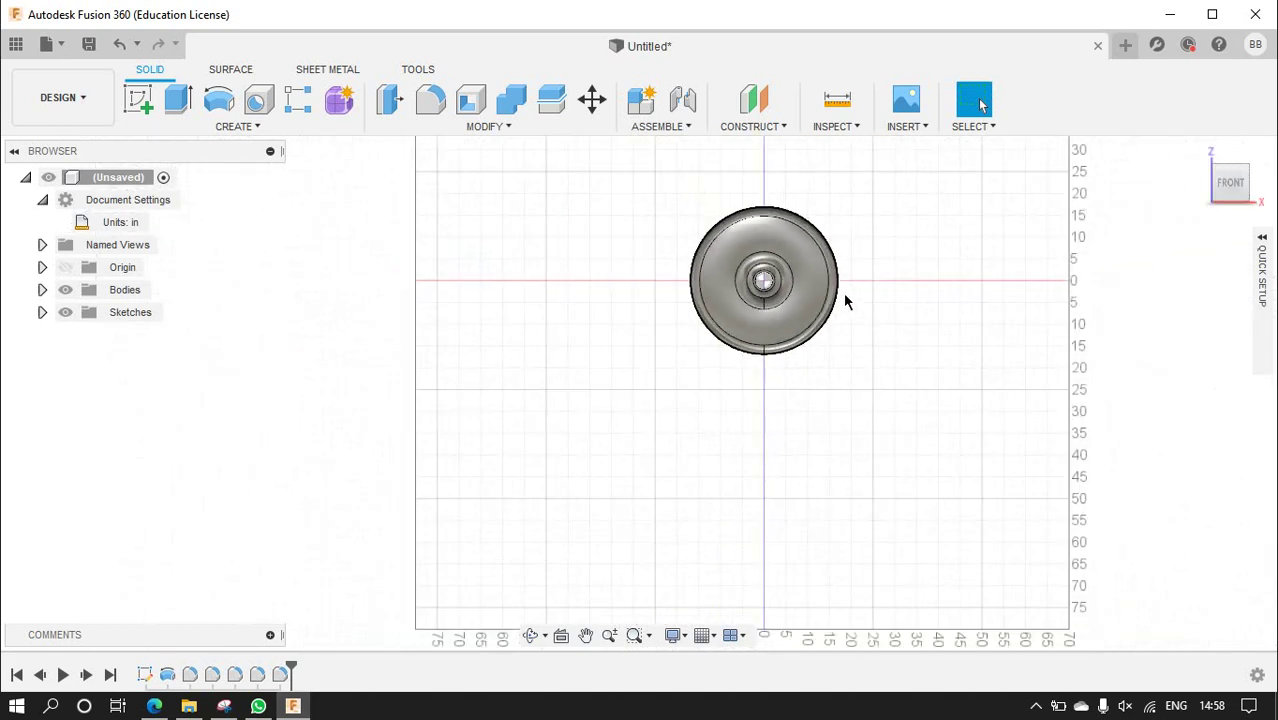
{"action": "left_click", "coordinate": [1036, 706]}
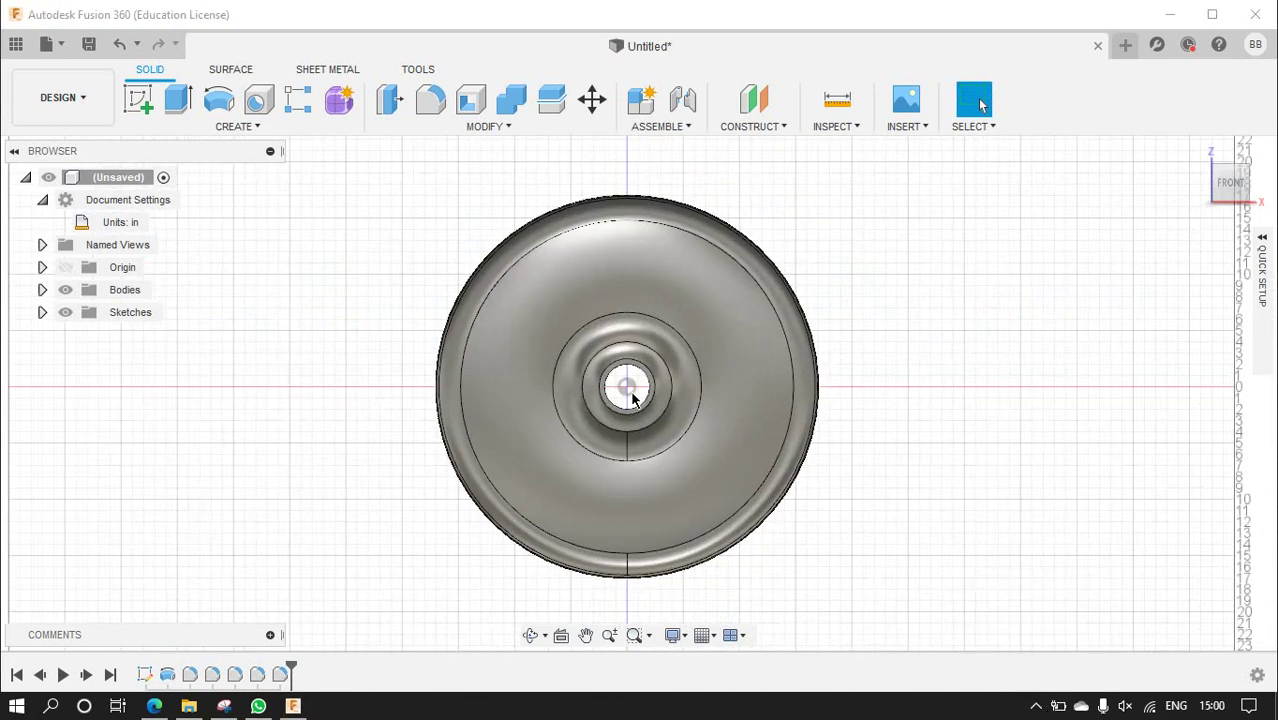
{"action": "scroll", "coordinate": [632, 398], "scroll_direction": "down", "scroll_amount": 2}
{"action": "scroll", "coordinate": [632, 398], "scroll_direction": "up", "scroll_amount": 5}
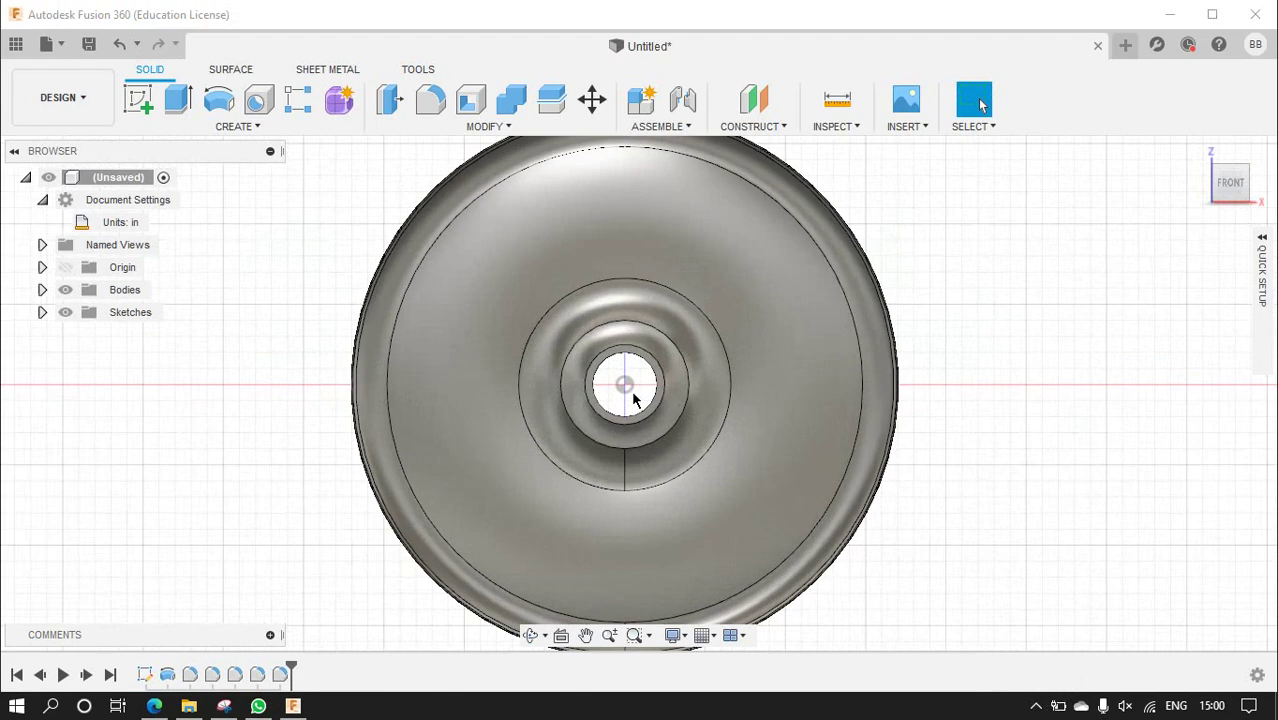
{"action": "left_click", "coordinate": [1228, 177]}
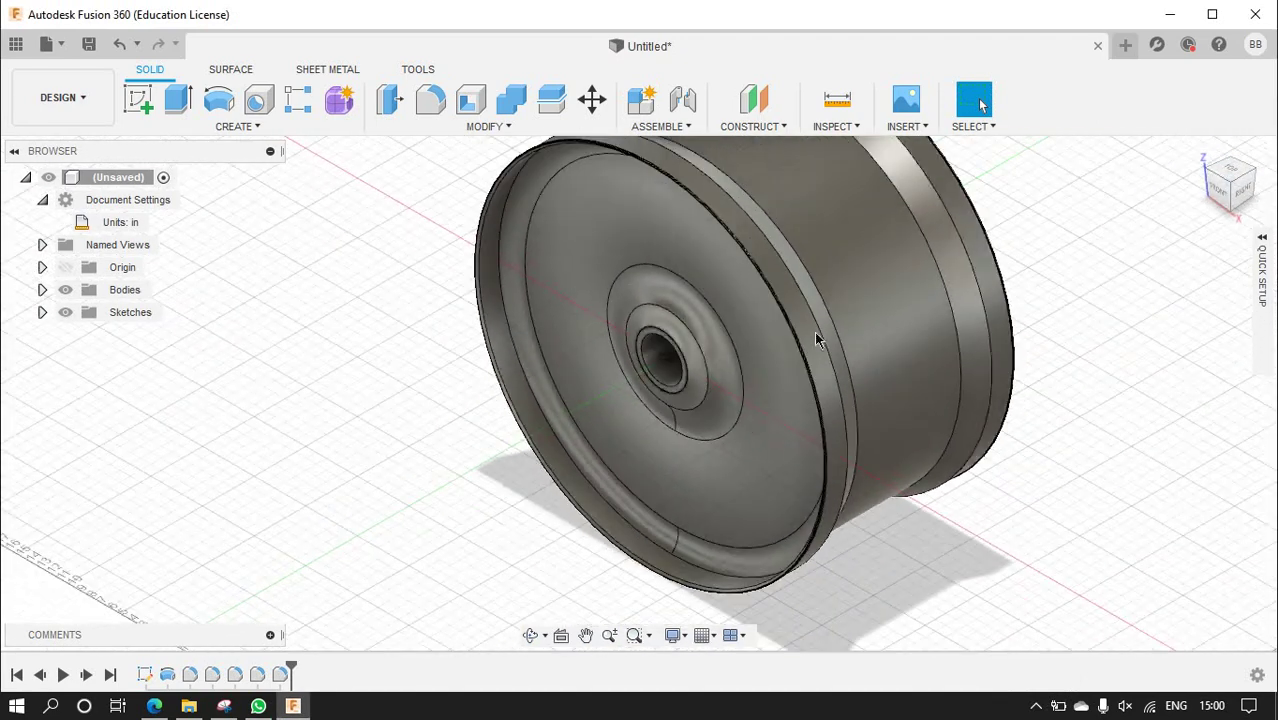
{"action": "left_click", "coordinate": [1220, 190]}
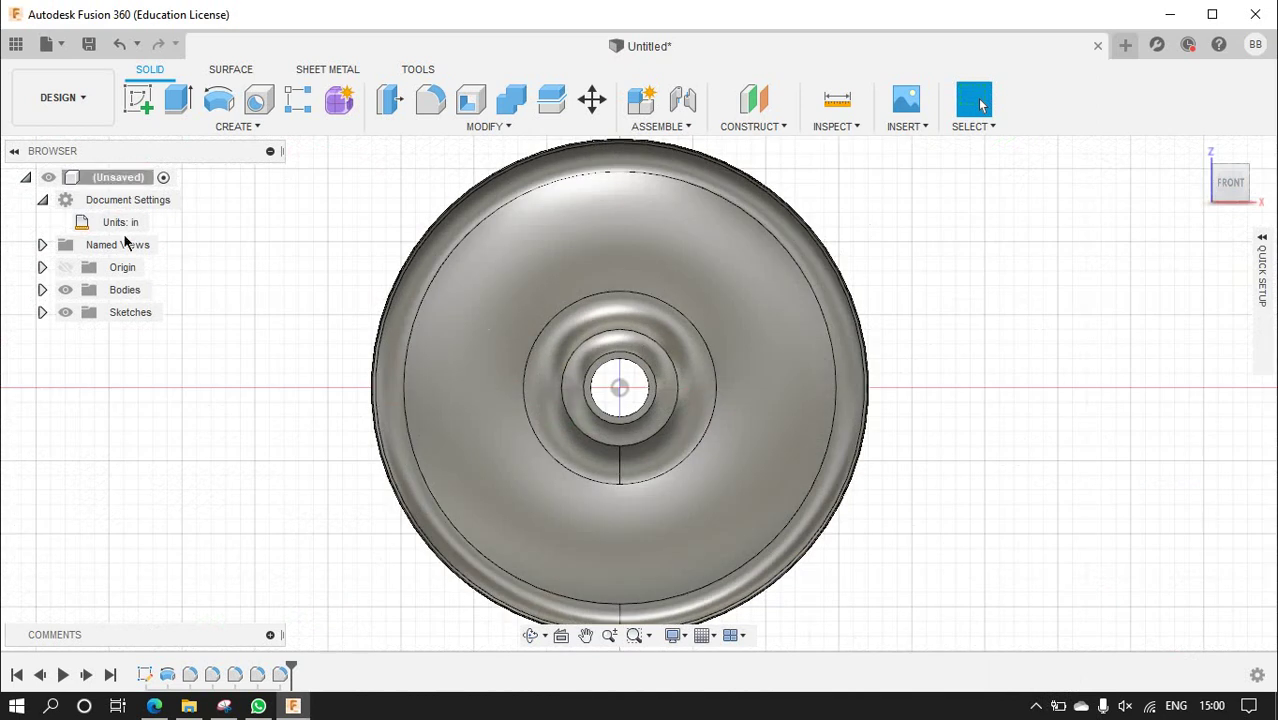
- Start a new sketch on the front origin plane across the wheel's face
{"action": "left_click", "coordinate": [138, 98]}
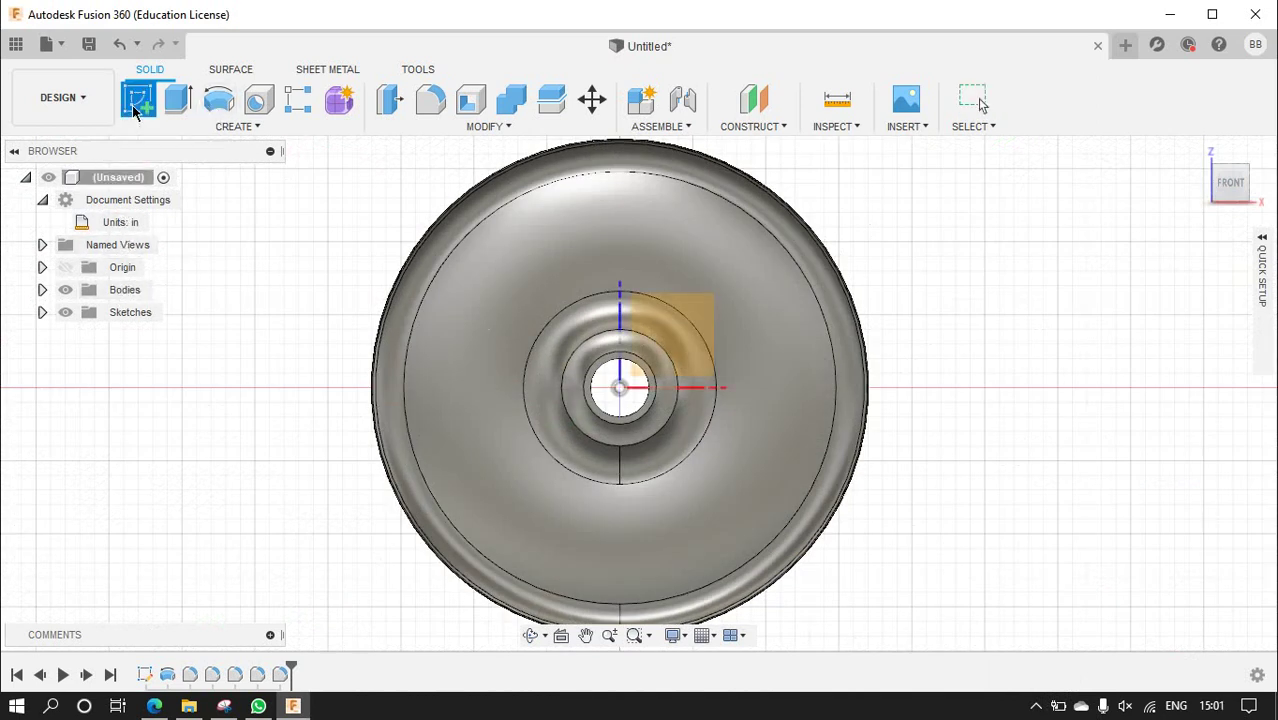
{"action": "left_click", "coordinate": [695, 318]}
{"action": "scroll", "coordinate": [705, 310], "scroll_direction": "up", "scroll_amount": 3}
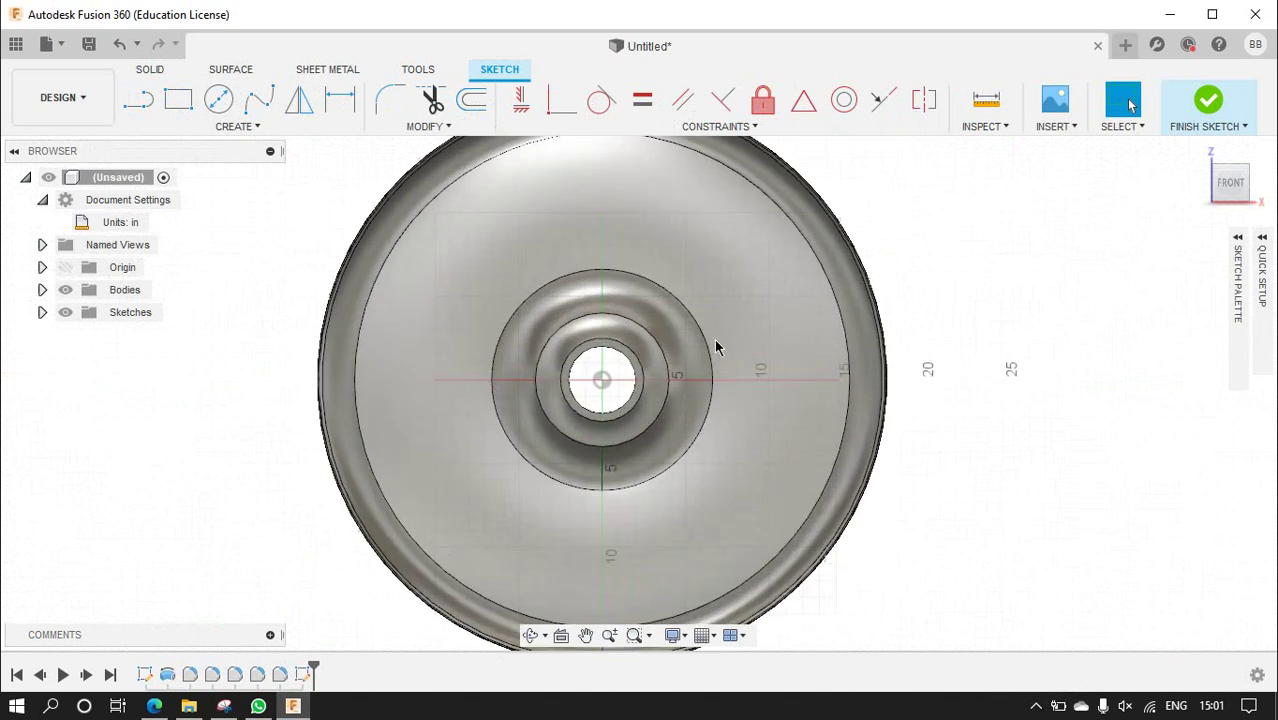
{"action": "scroll", "coordinate": [630, 260], "scroll_direction": "down", "scroll_amount": 4}
{"action": "scroll", "coordinate": [620, 178], "scroll_direction": "up", "scroll_amount": 3}
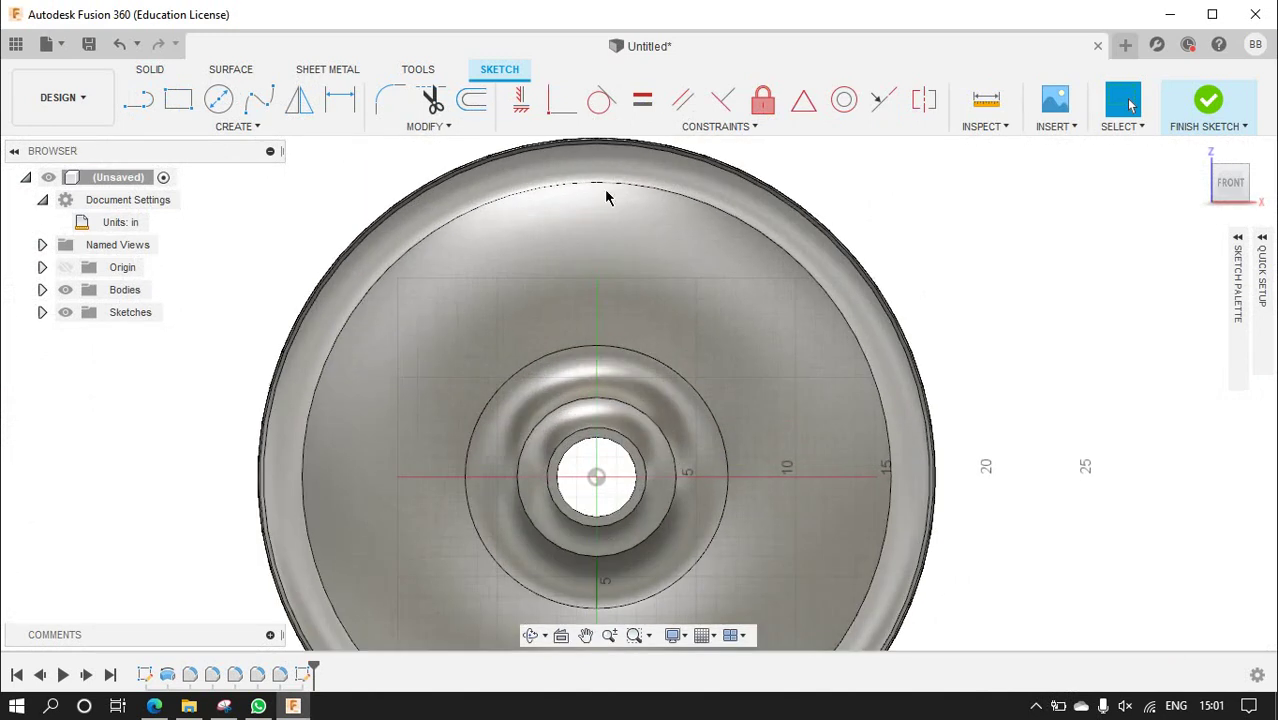
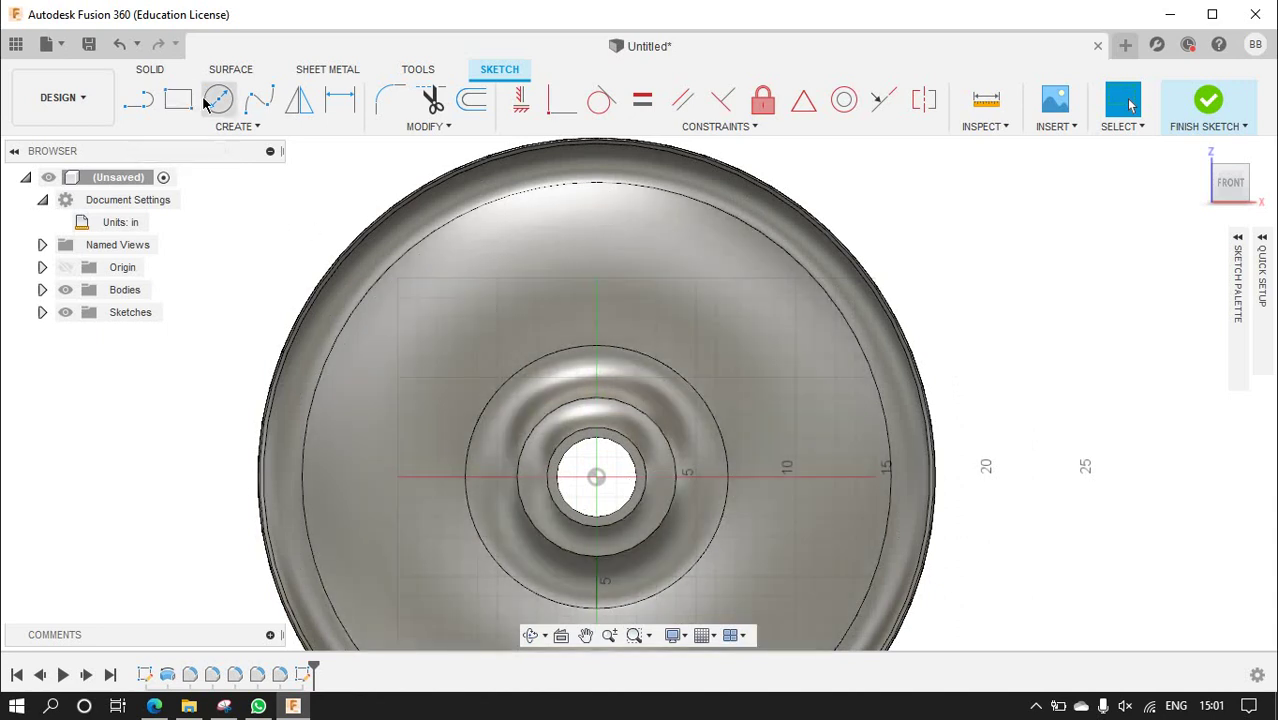
- Draw three circles right of the hub, one on the horizontal axis and two small ones beyond, then start dimensioning the axis circle
{"action": "key", "text": "c"}
{"action": "left_click", "coordinate": [596, 477]}
{"action": "scroll", "coordinate": [715, 500], "scroll_direction": "up", "scroll_amount": 1}
{"action": "scroll", "coordinate": [727, 500], "scroll_direction": "up", "scroll_amount": 2}
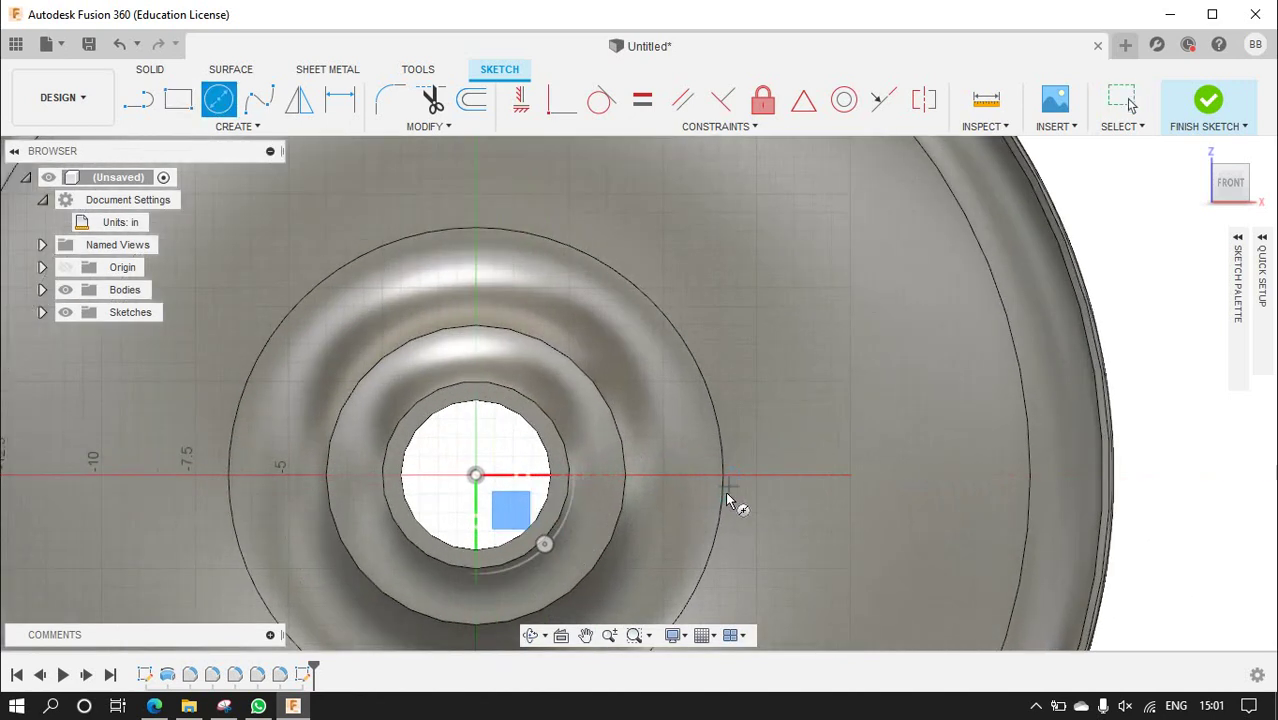
{"action": "left_click", "coordinate": [755, 475]}
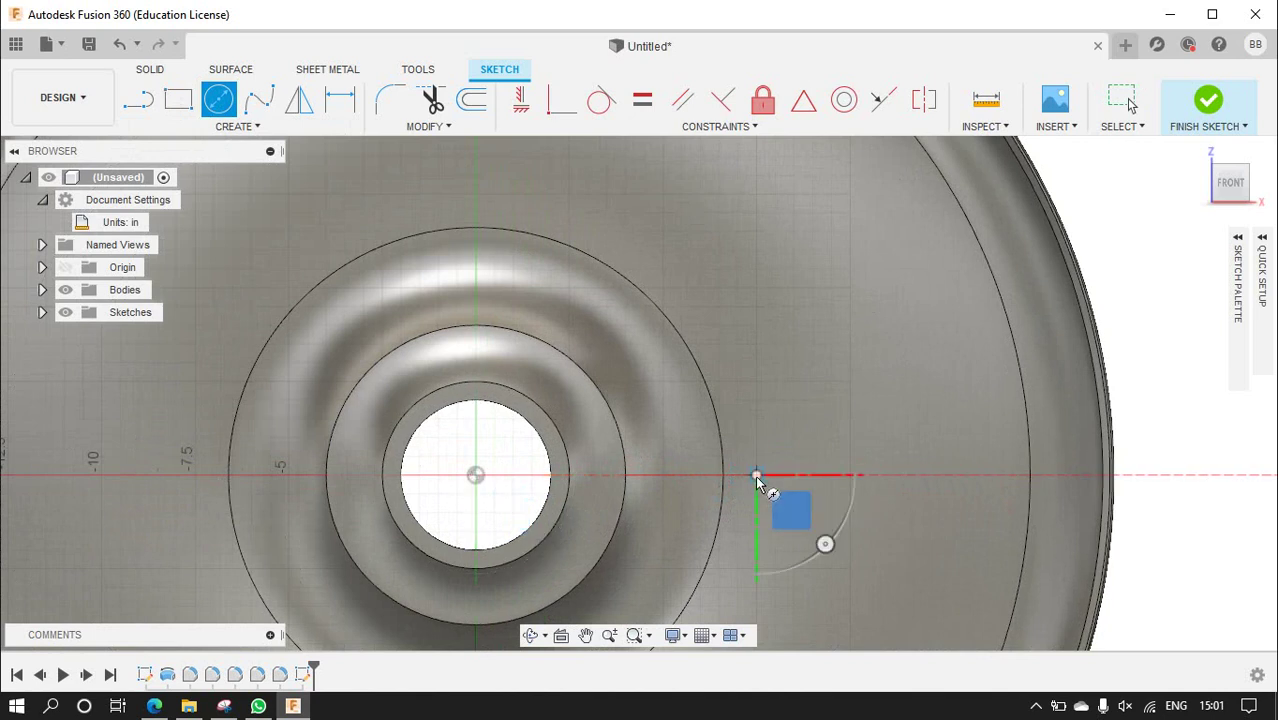
{"action": "left_click", "coordinate": [707, 470]}
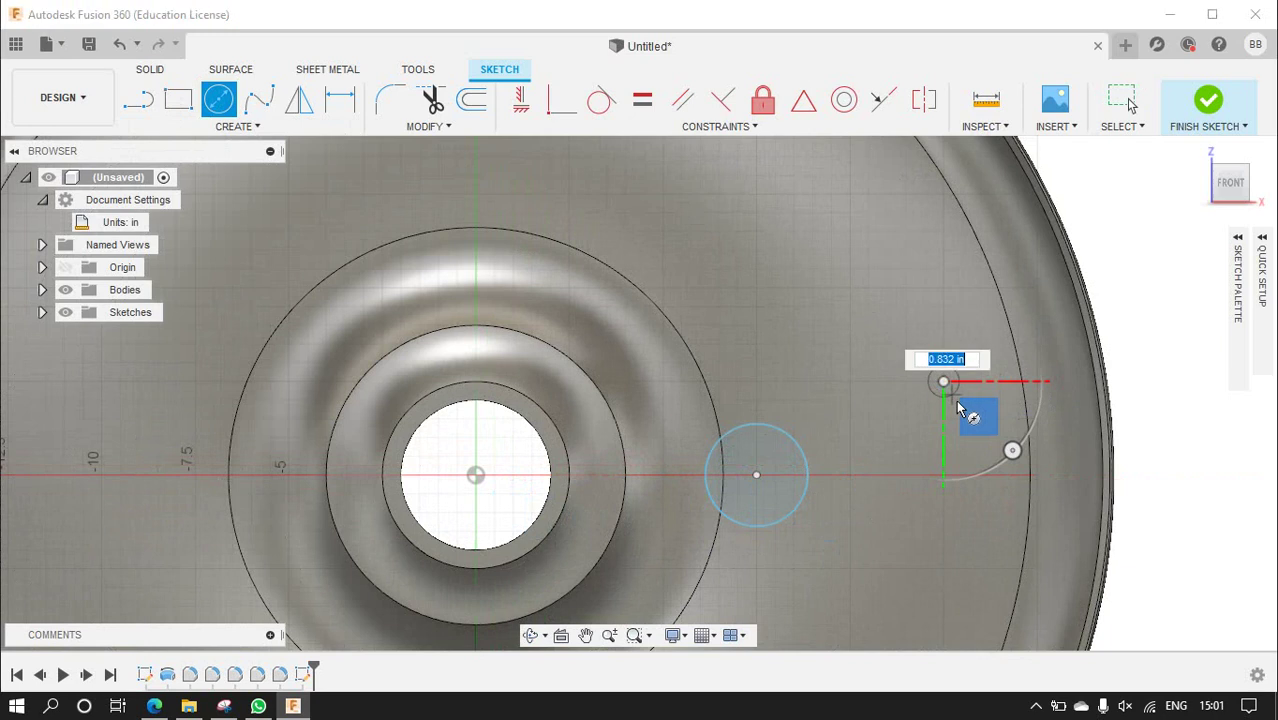
{"action": "left_click", "coordinate": [957, 403]}
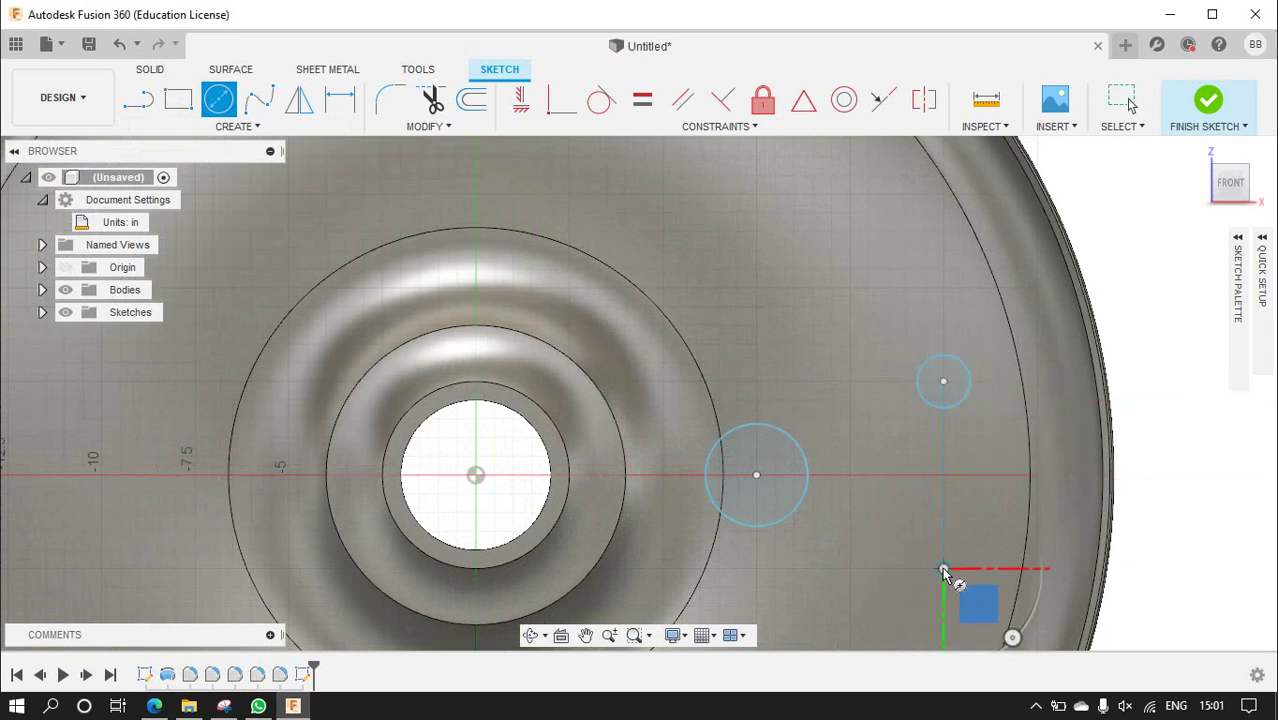
{"action": "scroll", "coordinate": [782, 497], "scroll_direction": "down", "scroll_amount": 3}
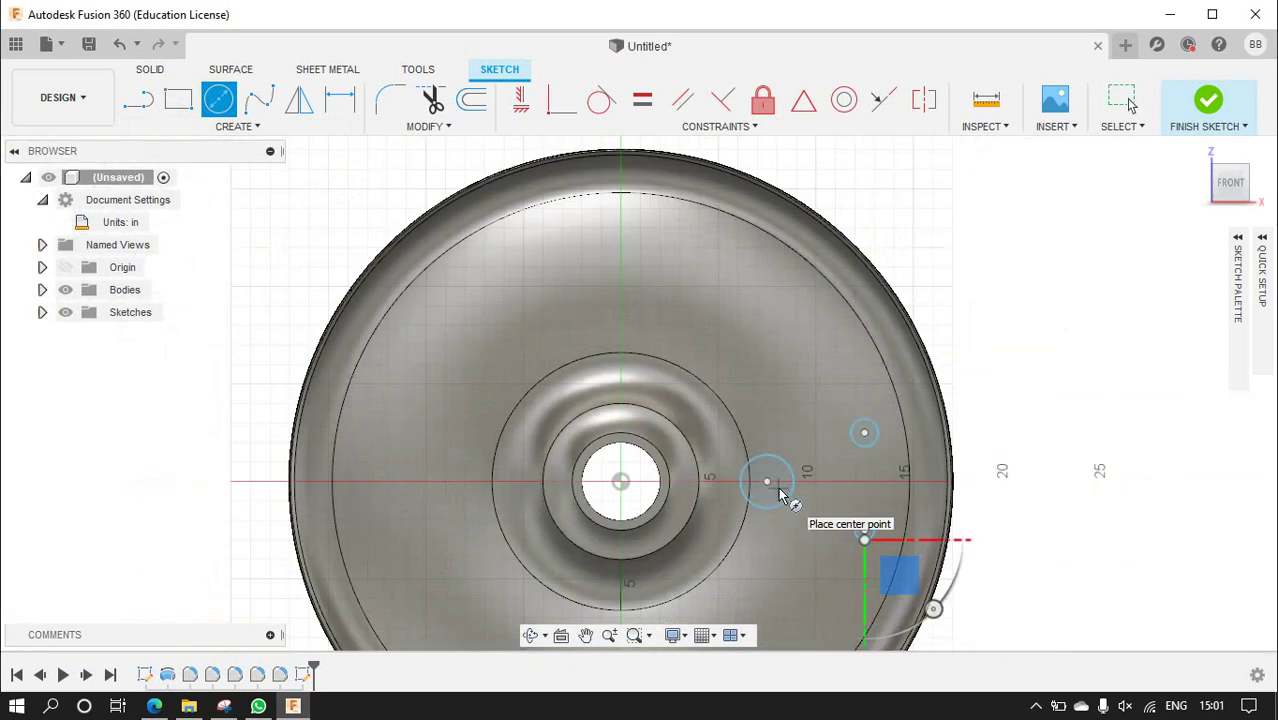
{"action": "scroll", "coordinate": [890, 557], "scroll_direction": "up", "scroll_amount": 3}
{"action": "left_click", "coordinate": [340, 100]}
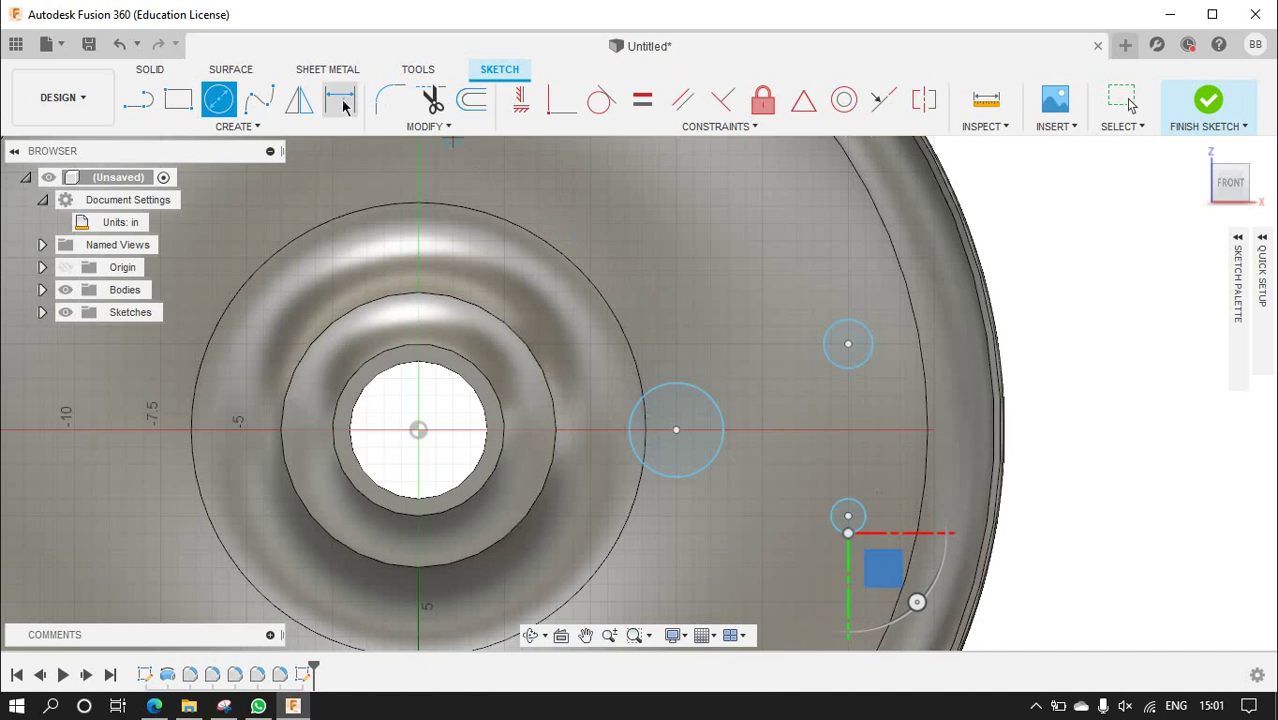
{"action": "left_click", "coordinate": [707, 403]}
{"action": "type", "text": "2.5"}
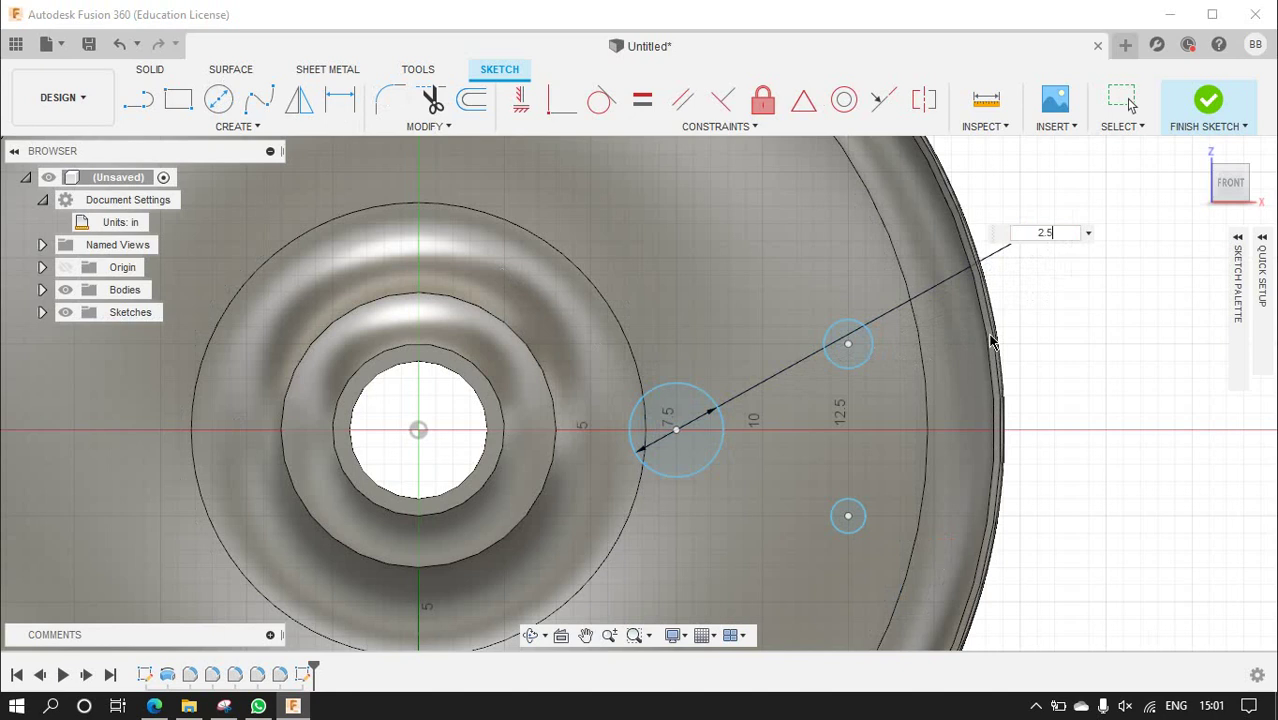
- Dimension the axis circle at Ø2.50 and the upper and lower small circles at Ø1.50
{"action": "key", "text": "Return"}
{"action": "scroll", "coordinate": [995, 342], "scroll_direction": "down", "scroll_amount": 1}
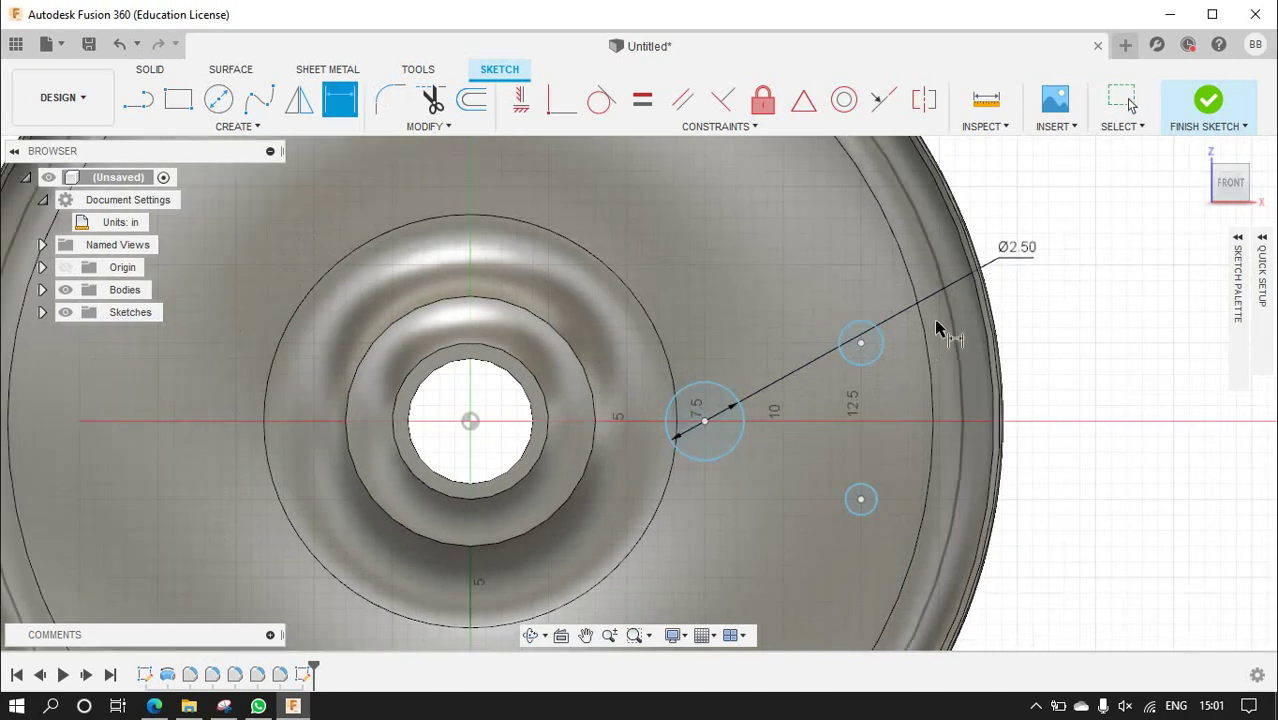
{"action": "left_click", "coordinate": [885, 347]}
{"action": "left_click", "coordinate": [1033, 291]}
{"action": "type", "text": "1.5"}
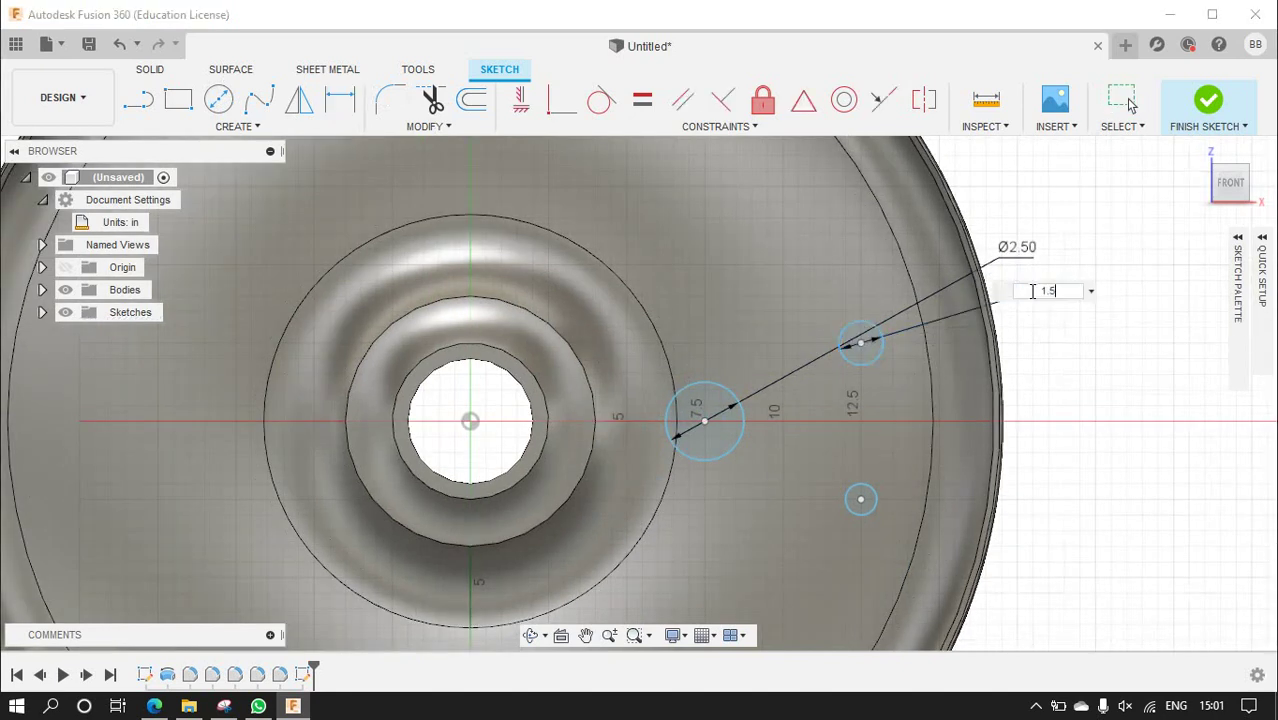
{"action": "key", "text": "Return"}
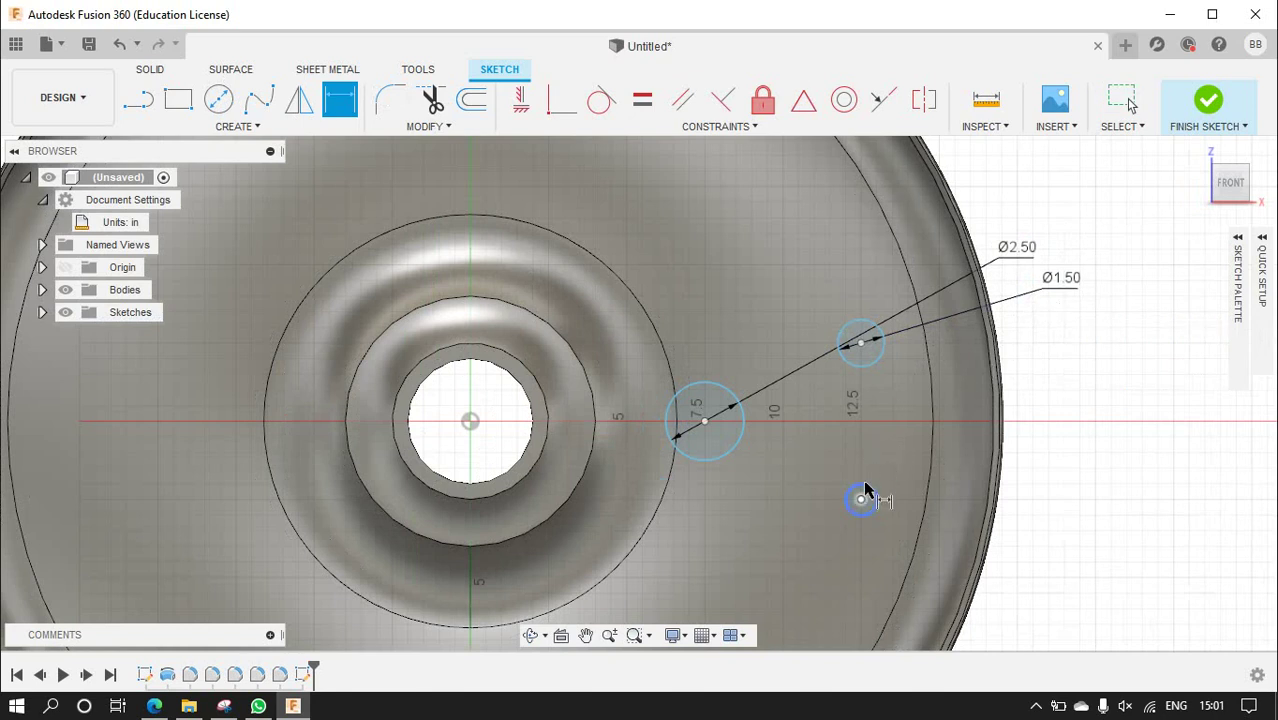
{"action": "left_click", "coordinate": [866, 490]}
{"action": "left_click", "coordinate": [1055, 486]}
{"action": "type", "text": "1"}
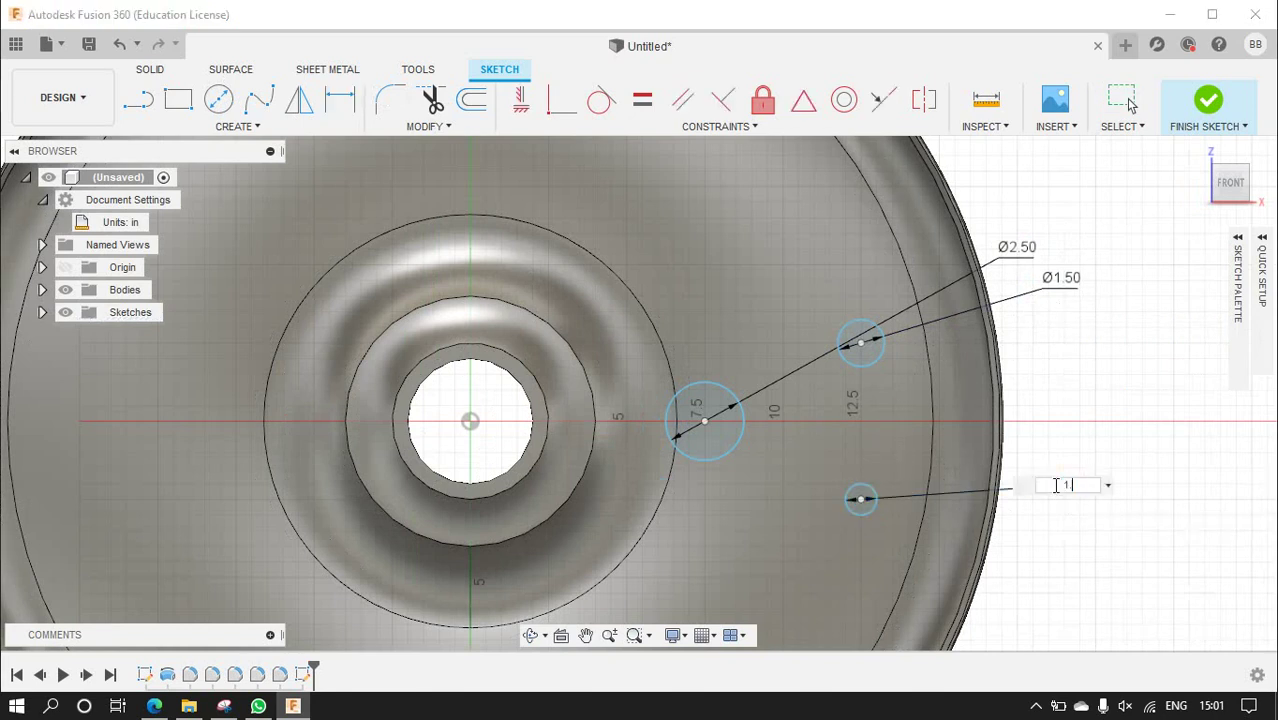
{"action": "type", "text": ".5"}
{"action": "key", "text": "Return"}
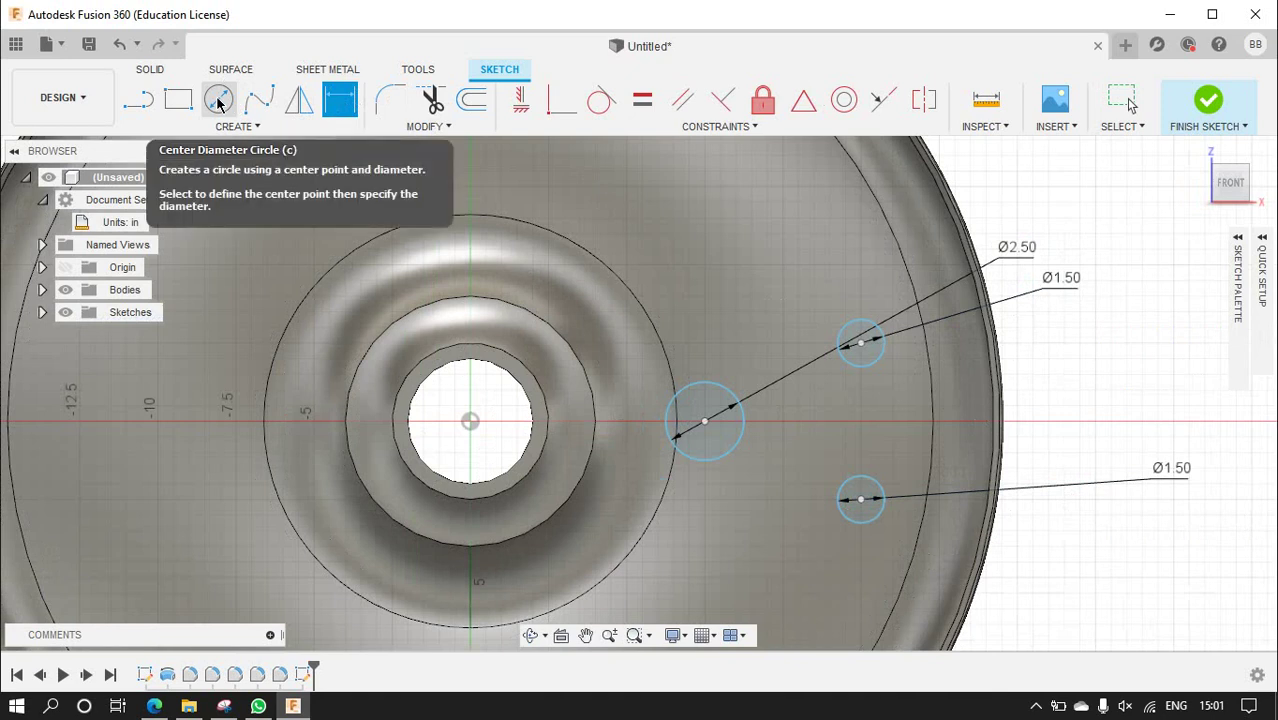
- Set horizontal distances from the origin: 7.50 to the axis circle and 12.50 to the small circles
{"action": "left_click", "coordinate": [470, 422]}
{"action": "left_click", "coordinate": [705, 421]}
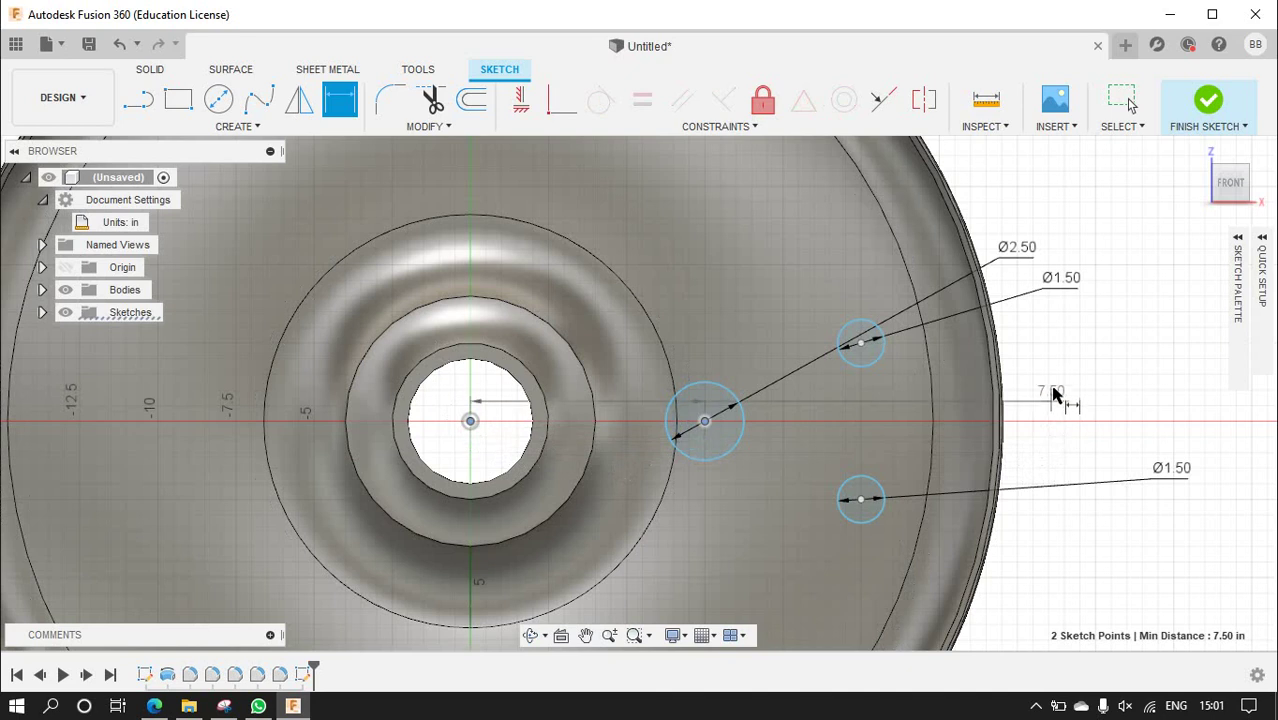
{"action": "left_click", "coordinate": [990, 177]}
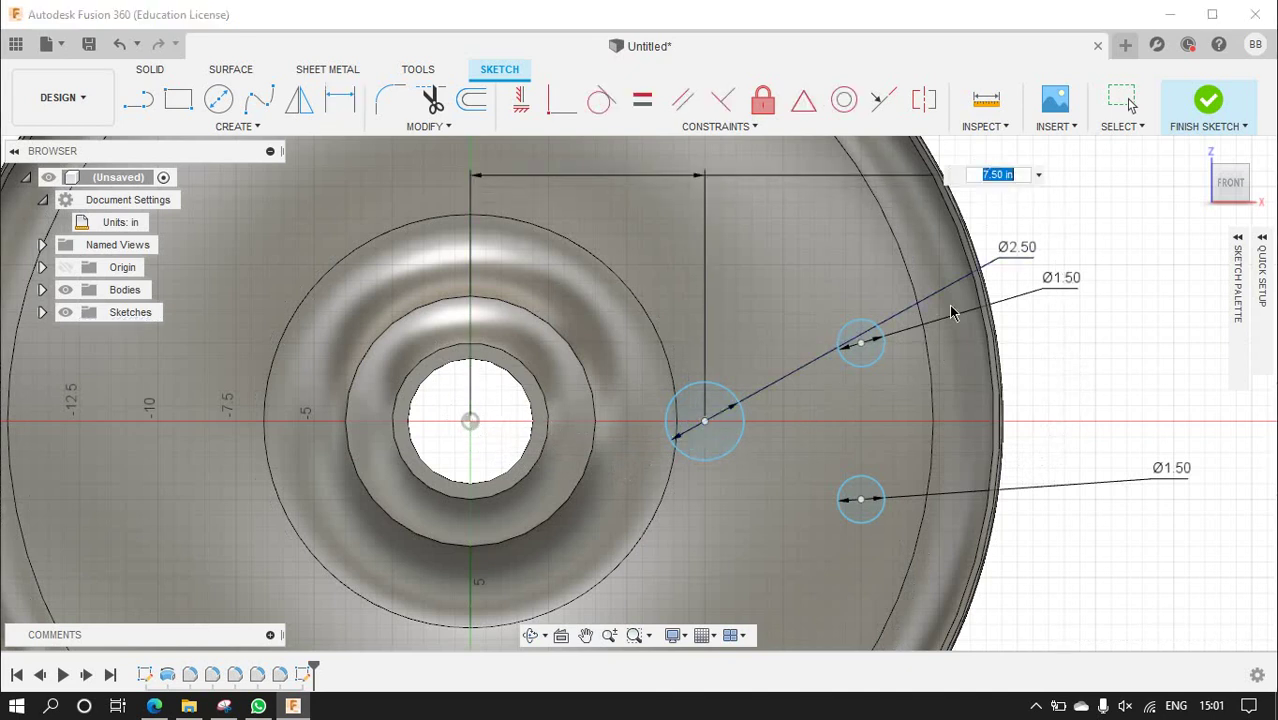
{"action": "type", "text": "7.5"}
{"action": "key", "text": "Return"}
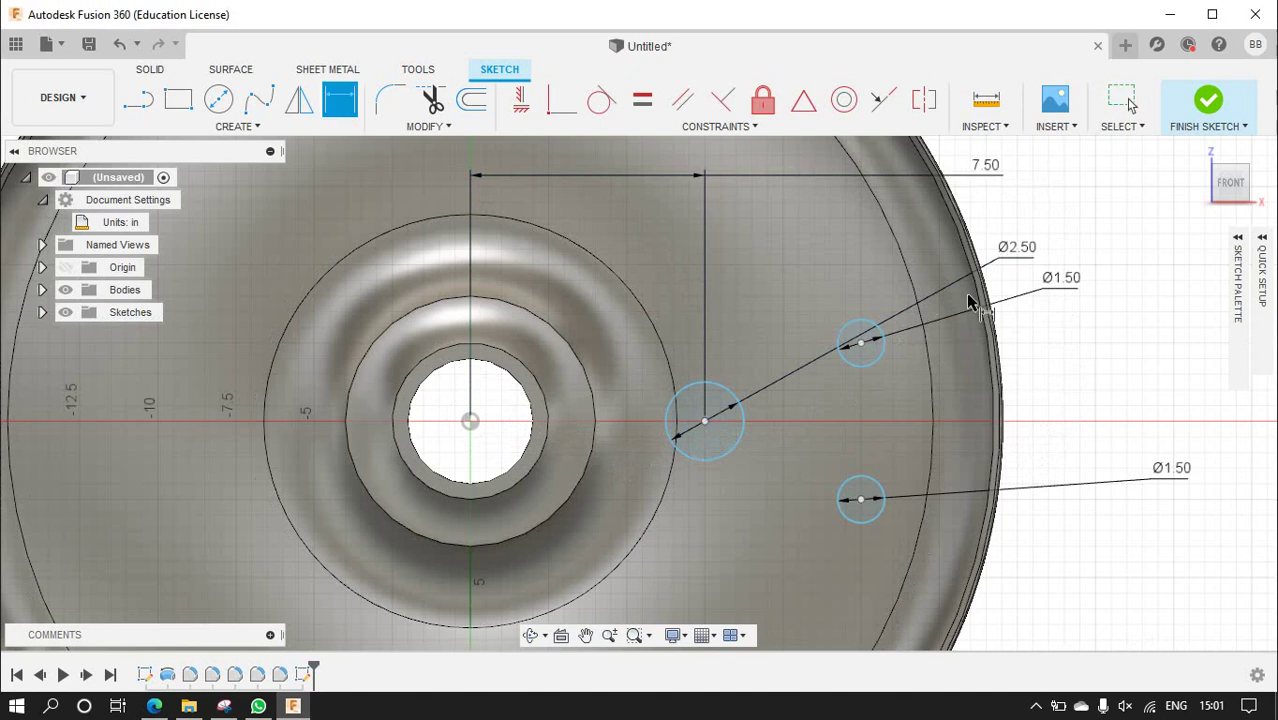
{"action": "left_click", "coordinate": [470, 422]}
{"action": "left_click", "coordinate": [861, 343]}
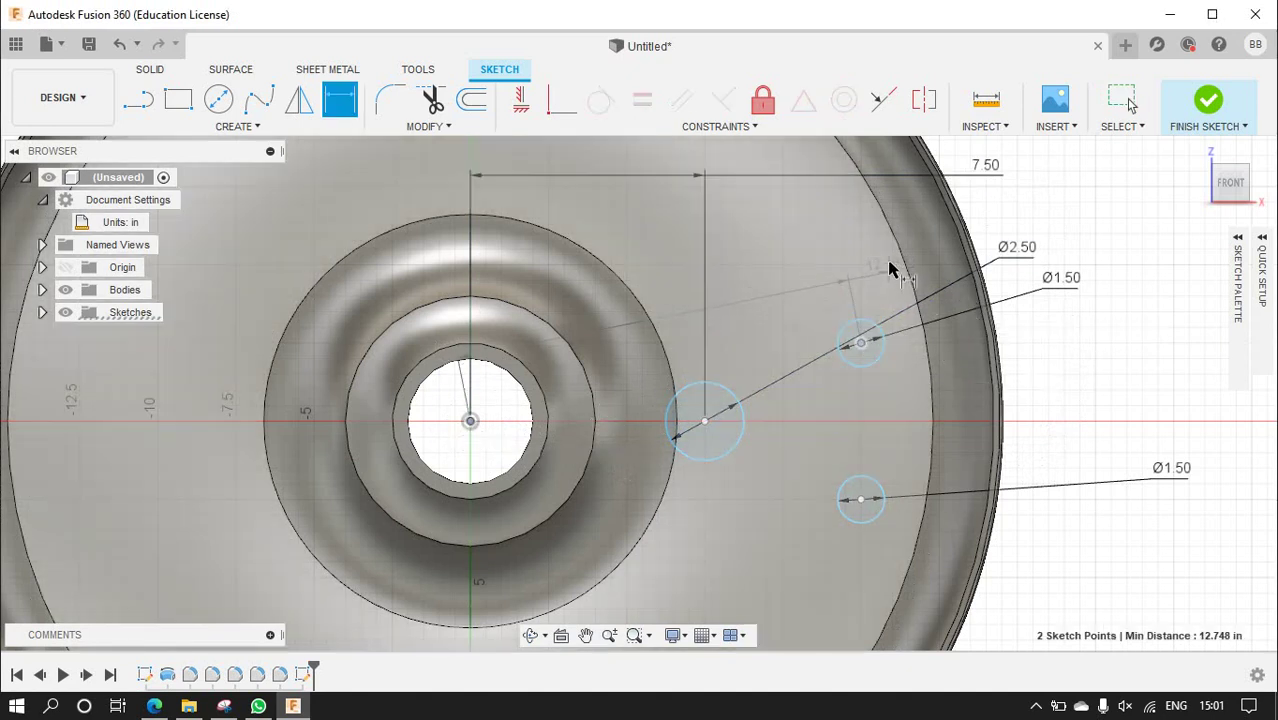
{"action": "left_click", "coordinate": [730, 248]}
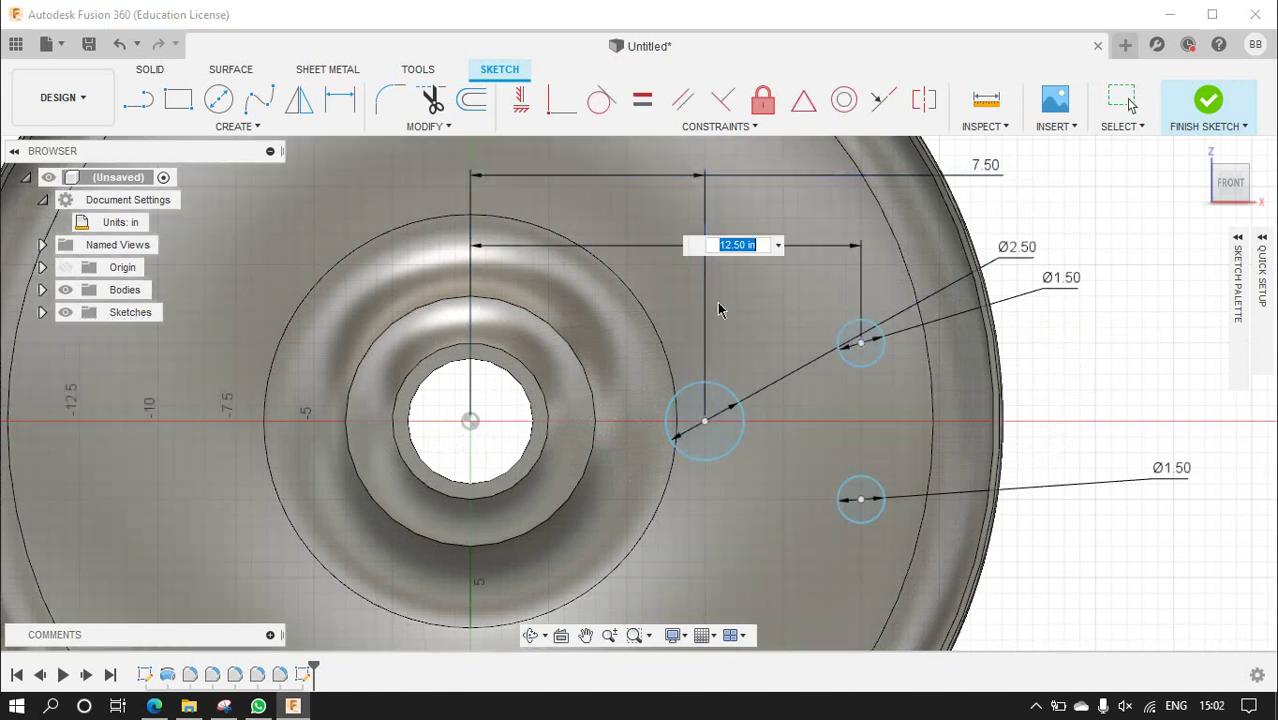
{"action": "type", "text": "12.5"}
{"action": "key", "text": "Return"}
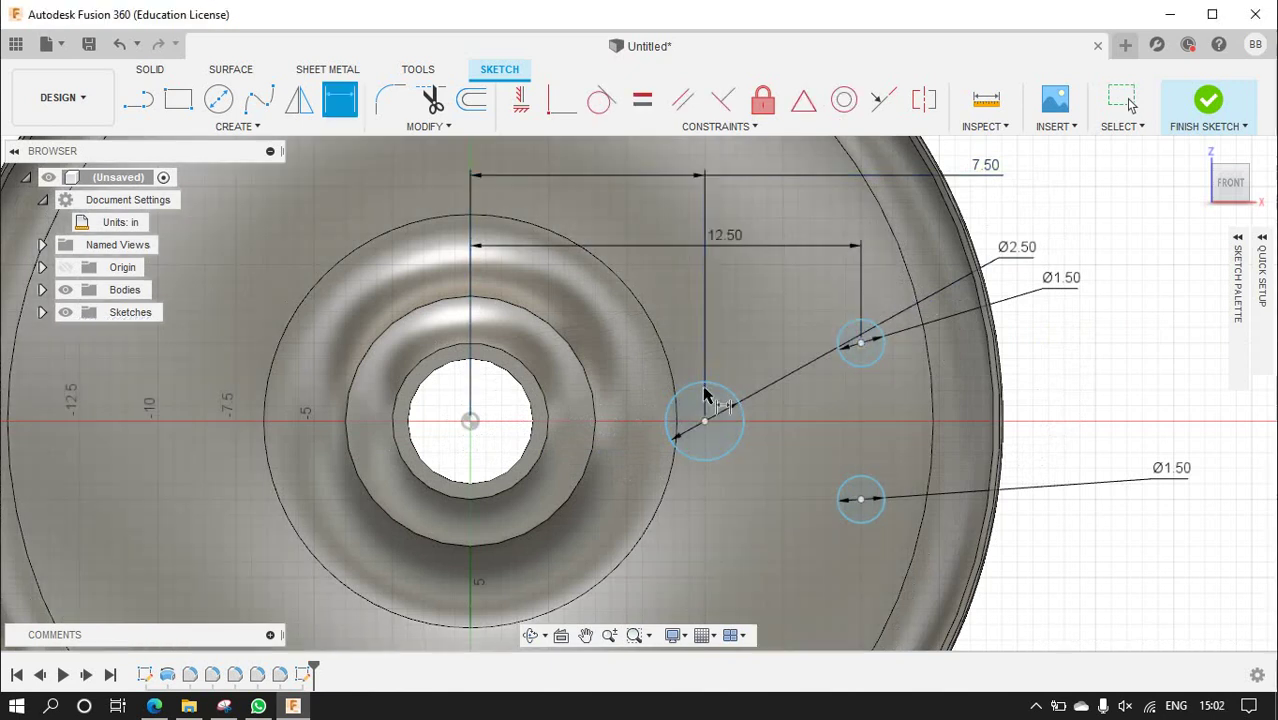
- Accept an extra driven dimension and place the small circles 2.50 above and below the axis
{"action": "left_click", "coordinate": [471, 423]}
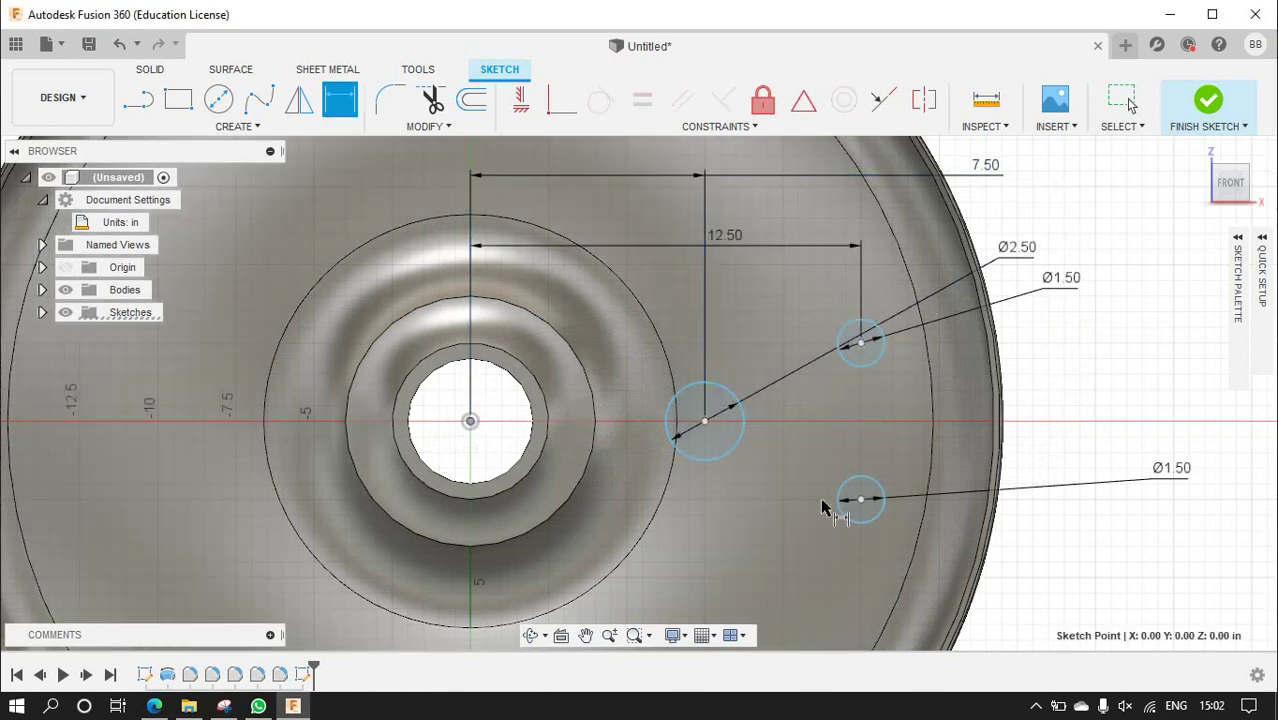
{"action": "left_click", "coordinate": [861, 500]}
{"action": "left_click", "coordinate": [800, 312]}
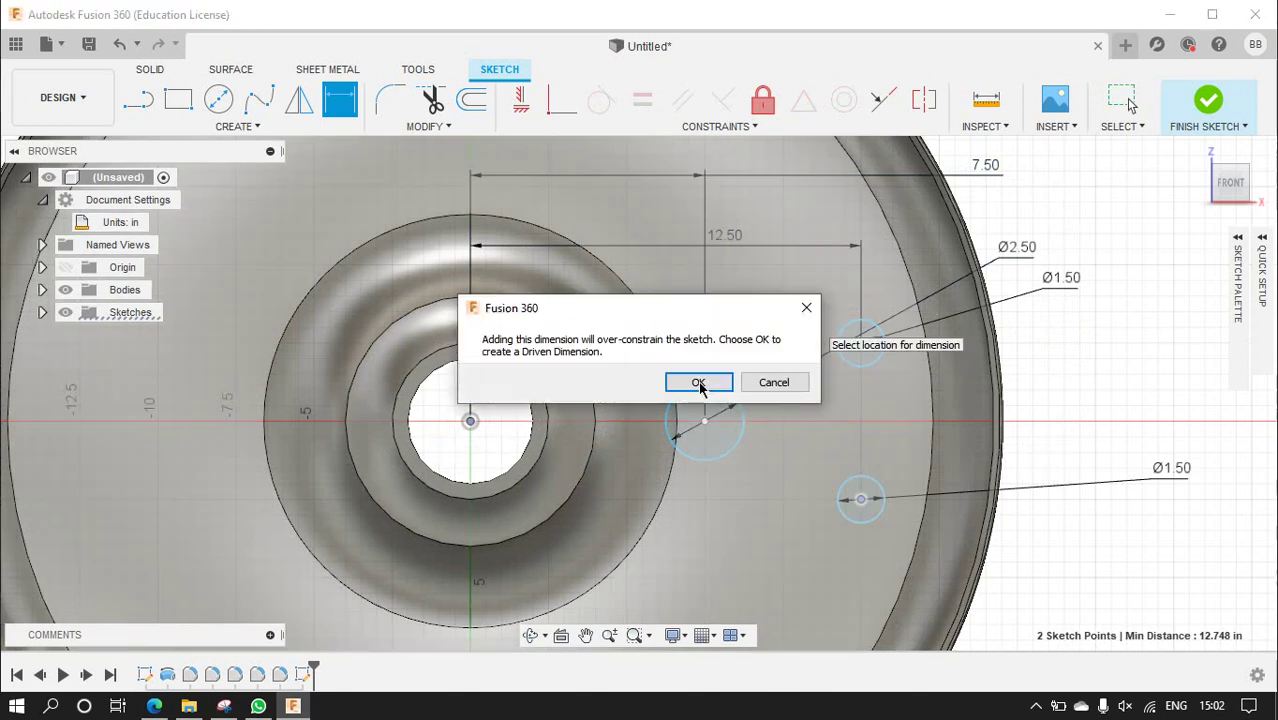
{"action": "left_click", "coordinate": [775, 385]}
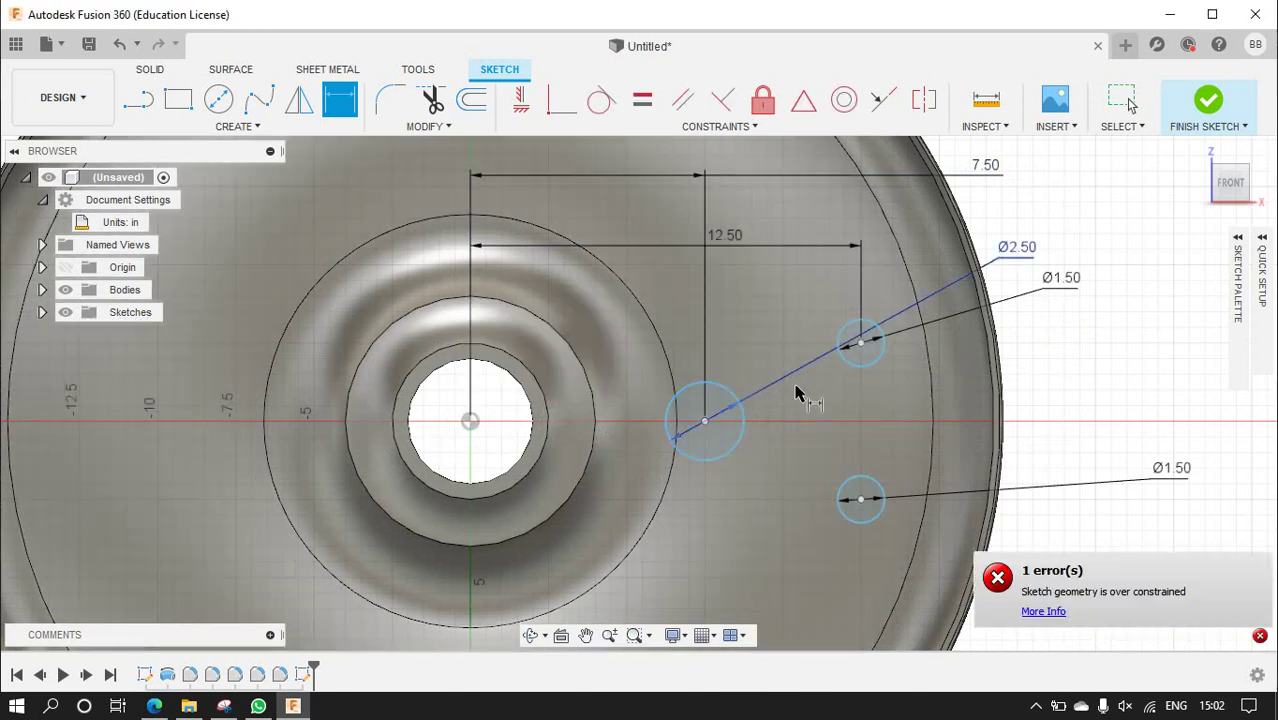
{"action": "left_click", "coordinate": [472, 423]}
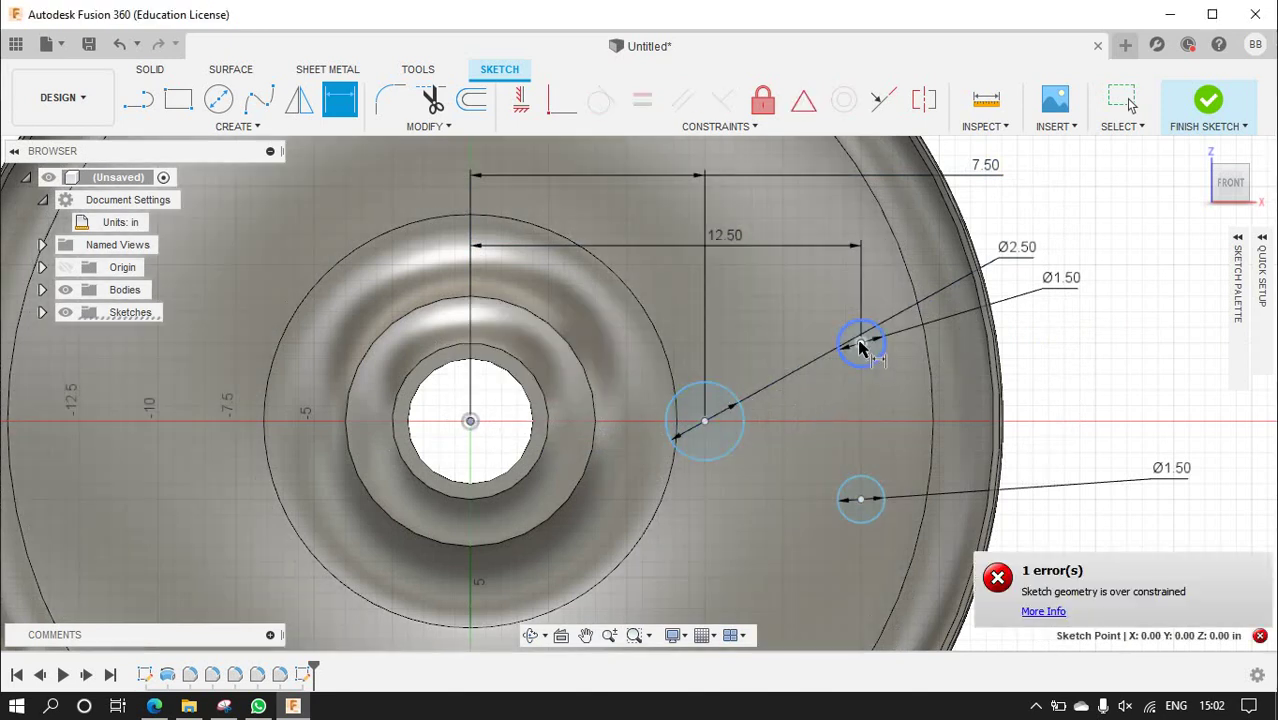
{"action": "left_click", "coordinate": [860, 344]}
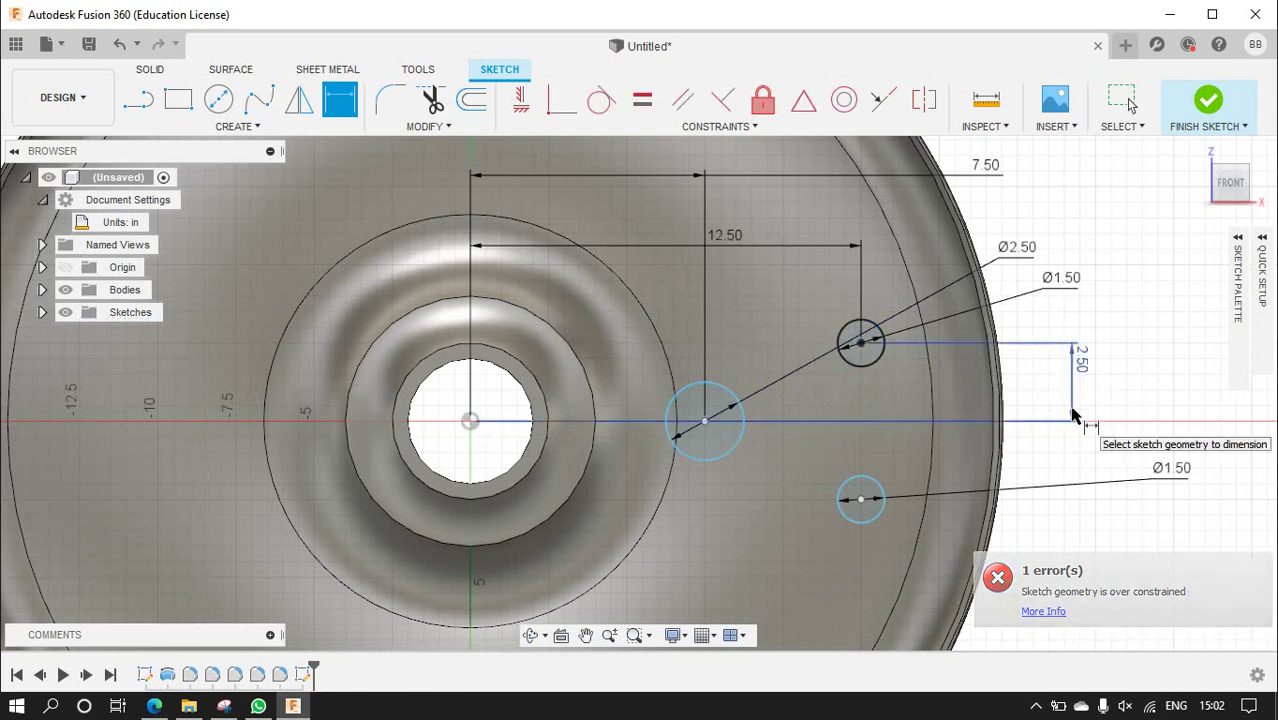
{"action": "left_click", "coordinate": [1072, 415]}
{"action": "left_click", "coordinate": [470, 421]}
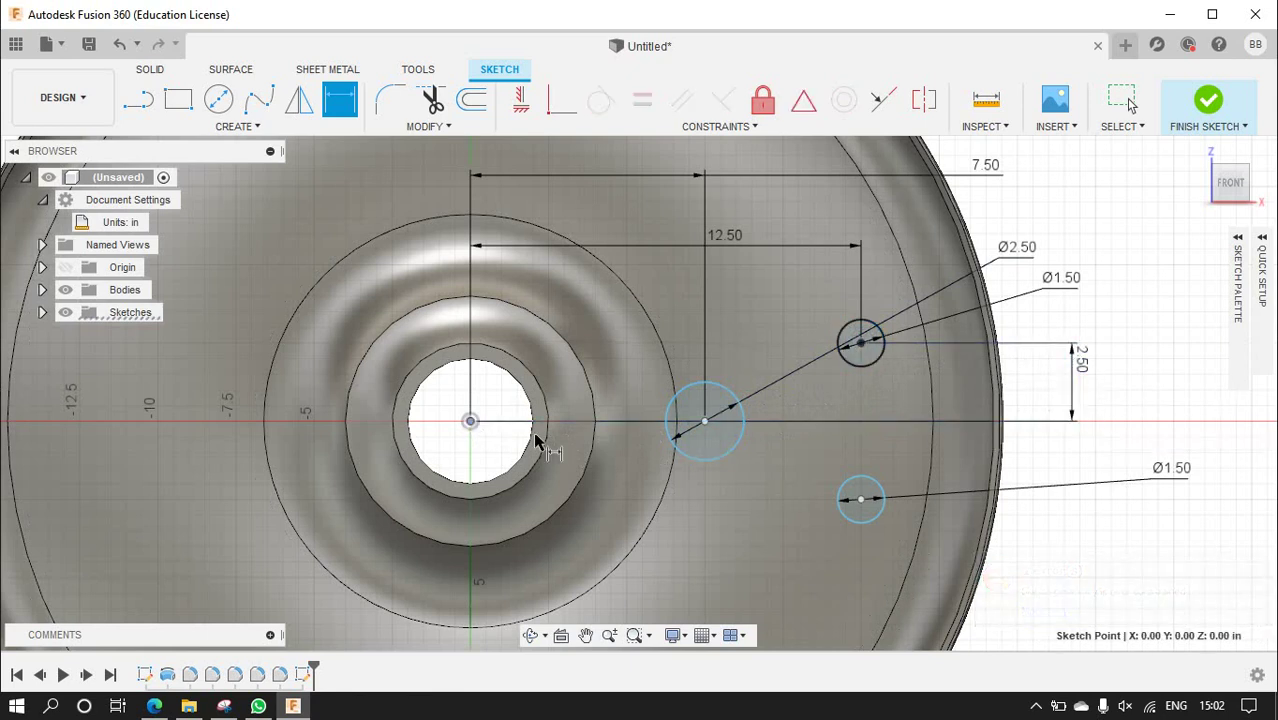
{"action": "left_click", "coordinate": [862, 500]}
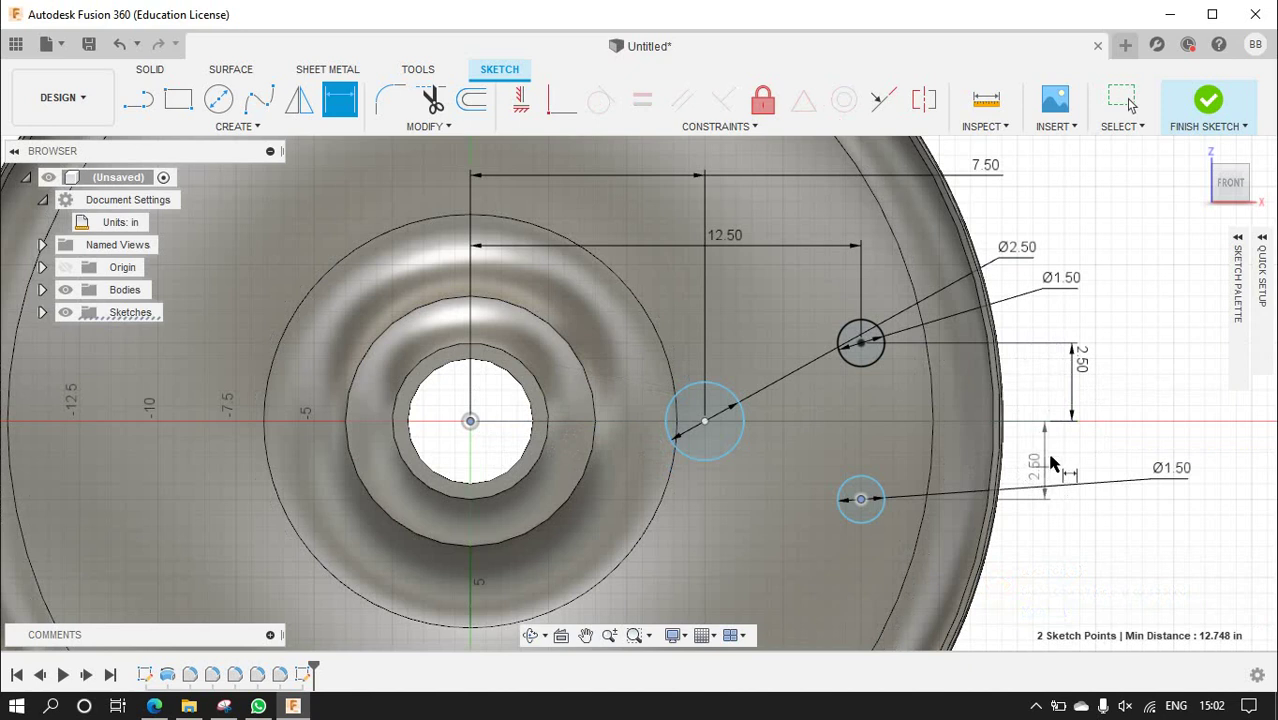
{"action": "left_click", "coordinate": [1050, 462]}
- Apply a Fix constraint to the lower Ø1.50 circle so it locks like the Ø2.50 circle
{"action": "left_click", "coordinate": [561, 99]}
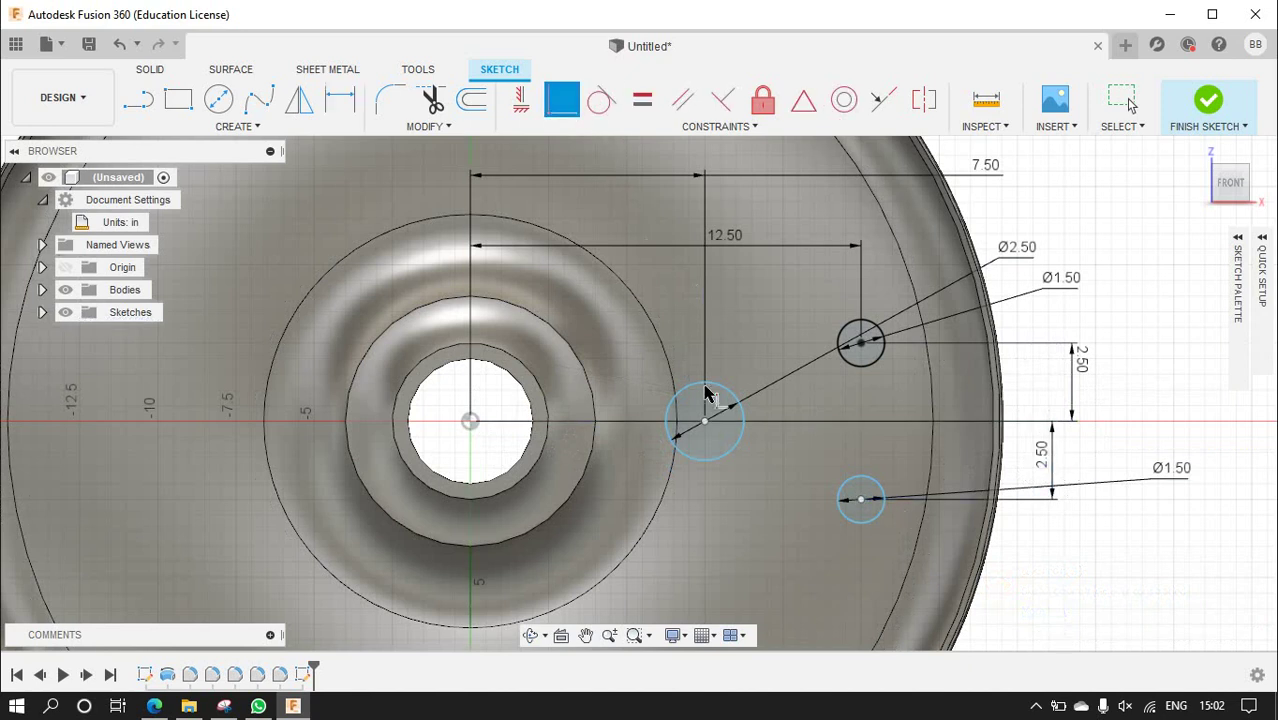
{"action": "left_click", "coordinate": [705, 422]}
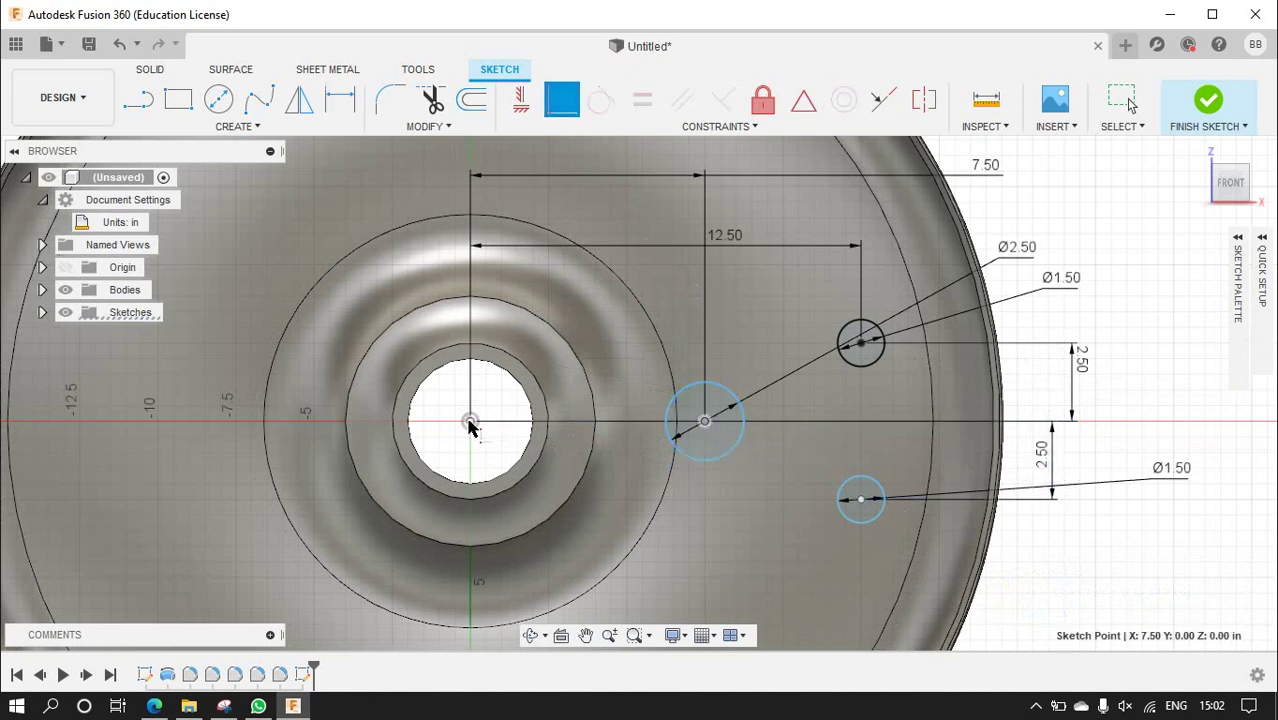
{"action": "left_click", "coordinate": [560, 106]}
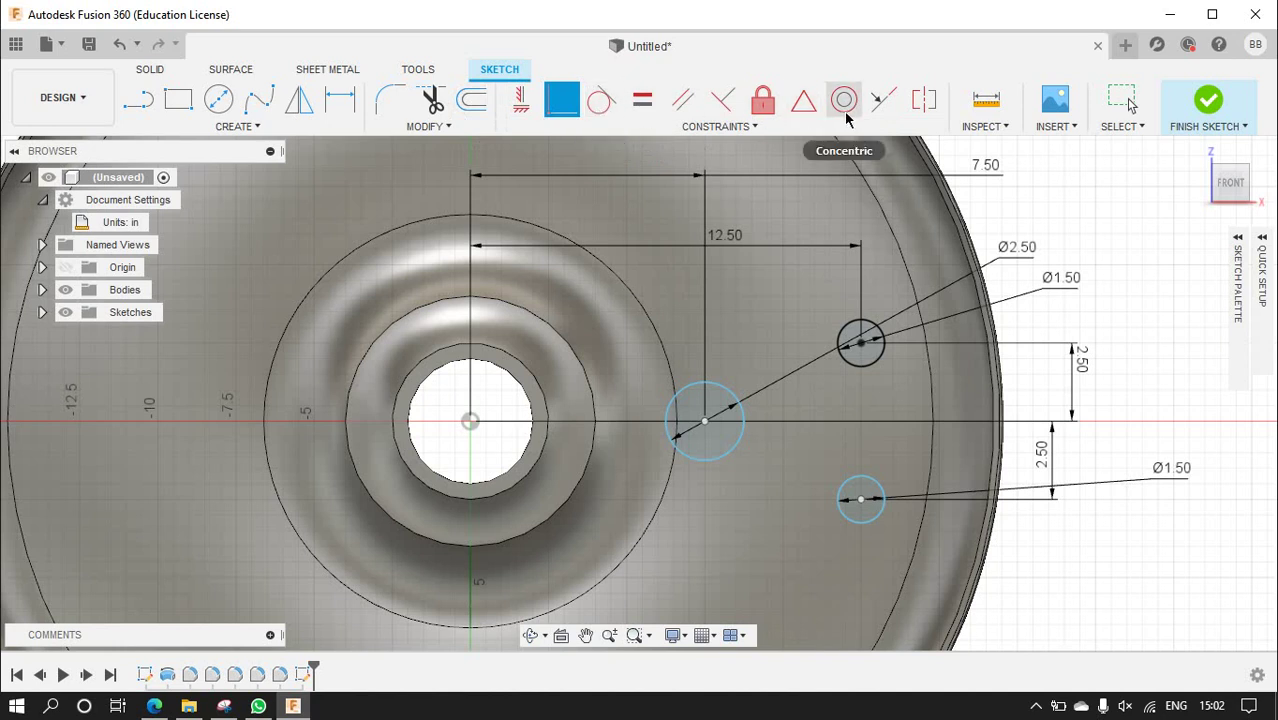
{"action": "left_click", "coordinate": [762, 113]}
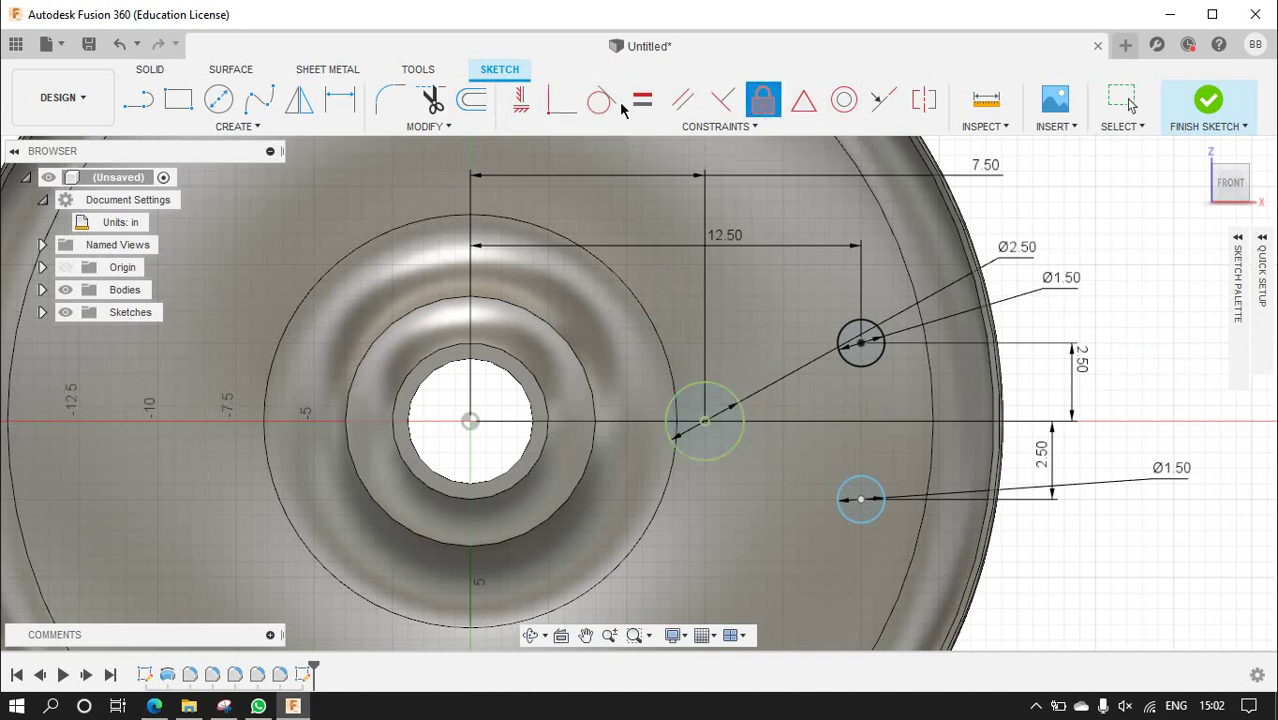
{"action": "scroll", "coordinate": [988, 372], "scroll_direction": "down", "scroll_amount": 5}
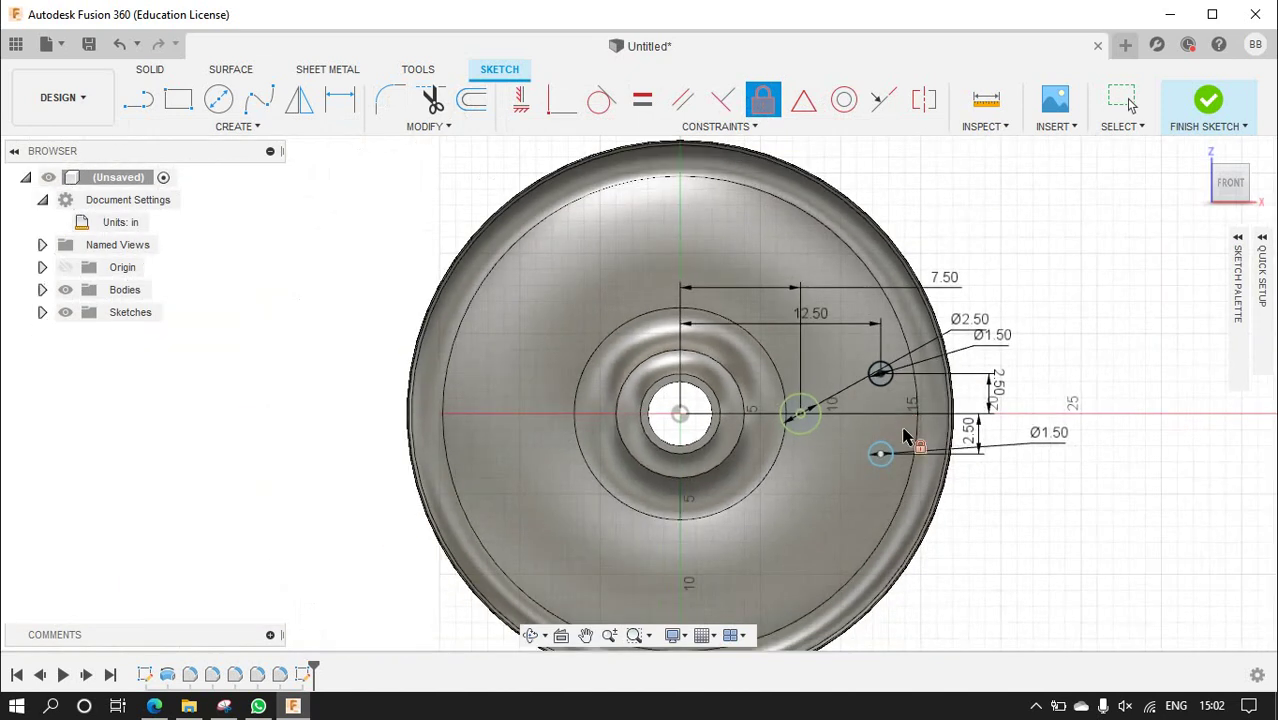
{"action": "scroll", "coordinate": [907, 449], "scroll_direction": "up", "scroll_amount": 4}
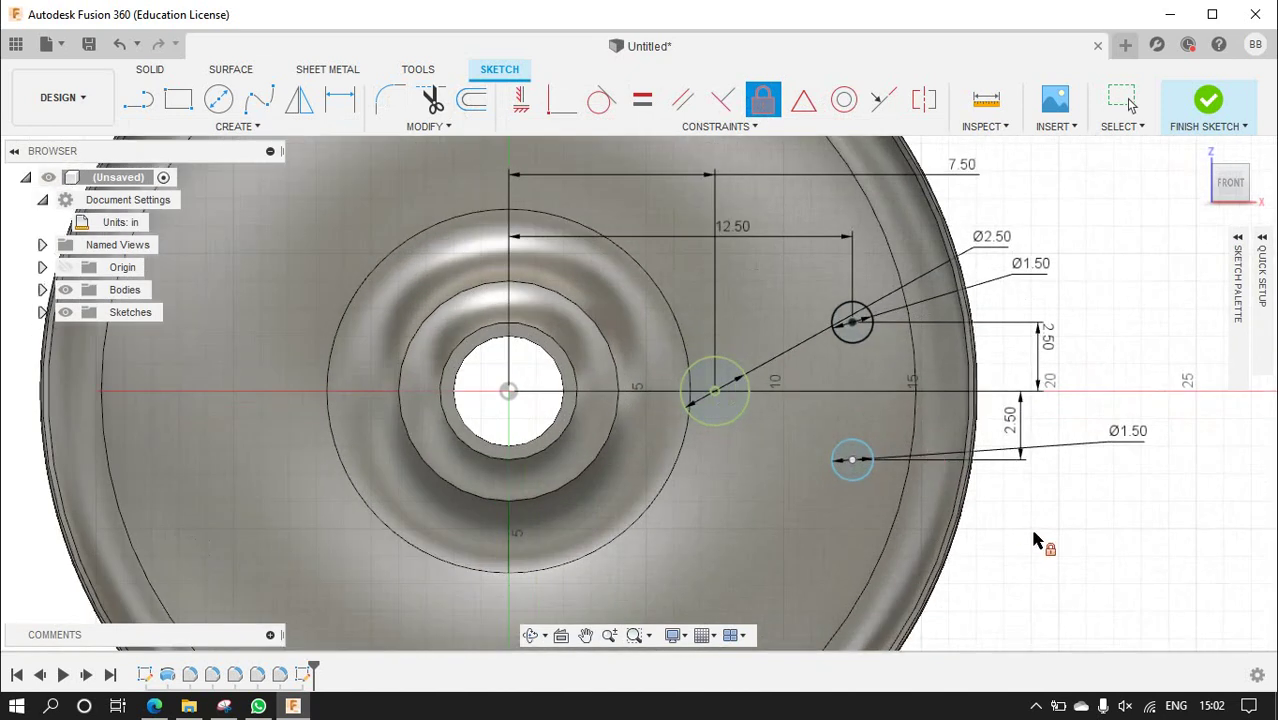
{"action": "left_click", "coordinate": [848, 488]}
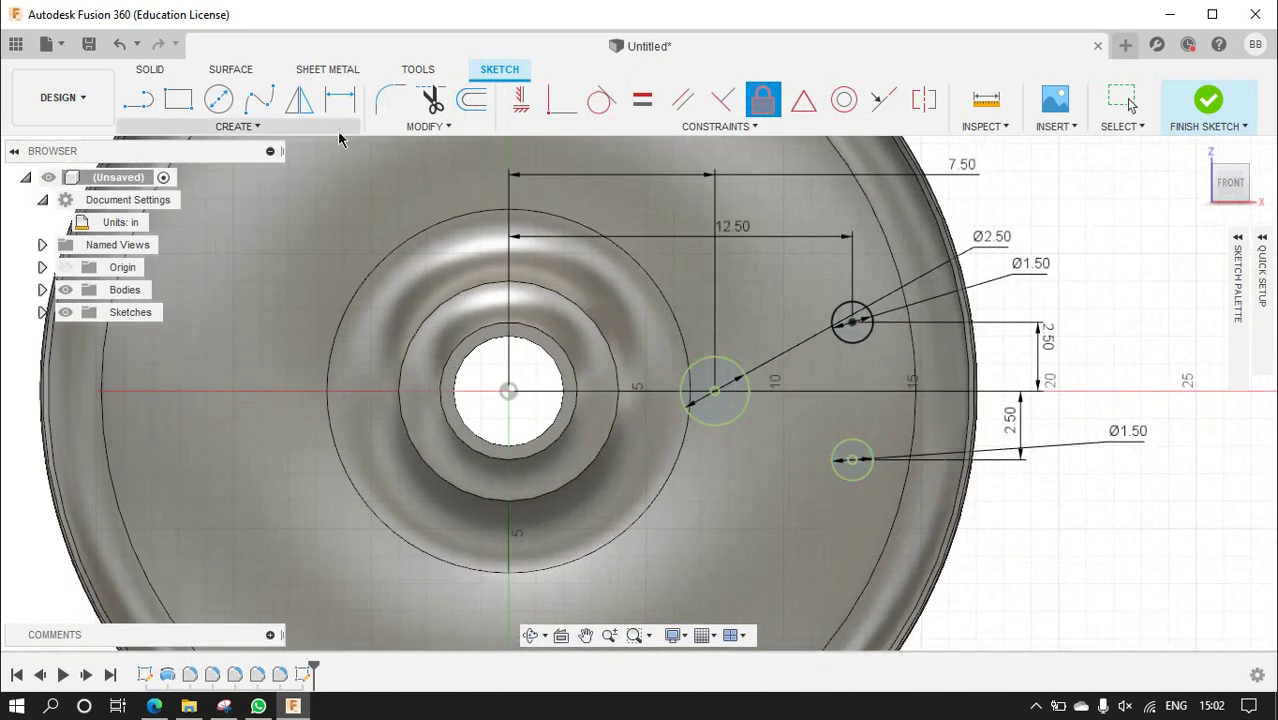
- Draw a large circle centred left of the wheel, tangent to both Ø1.50 circles
{"action": "left_click", "coordinate": [219, 99]}
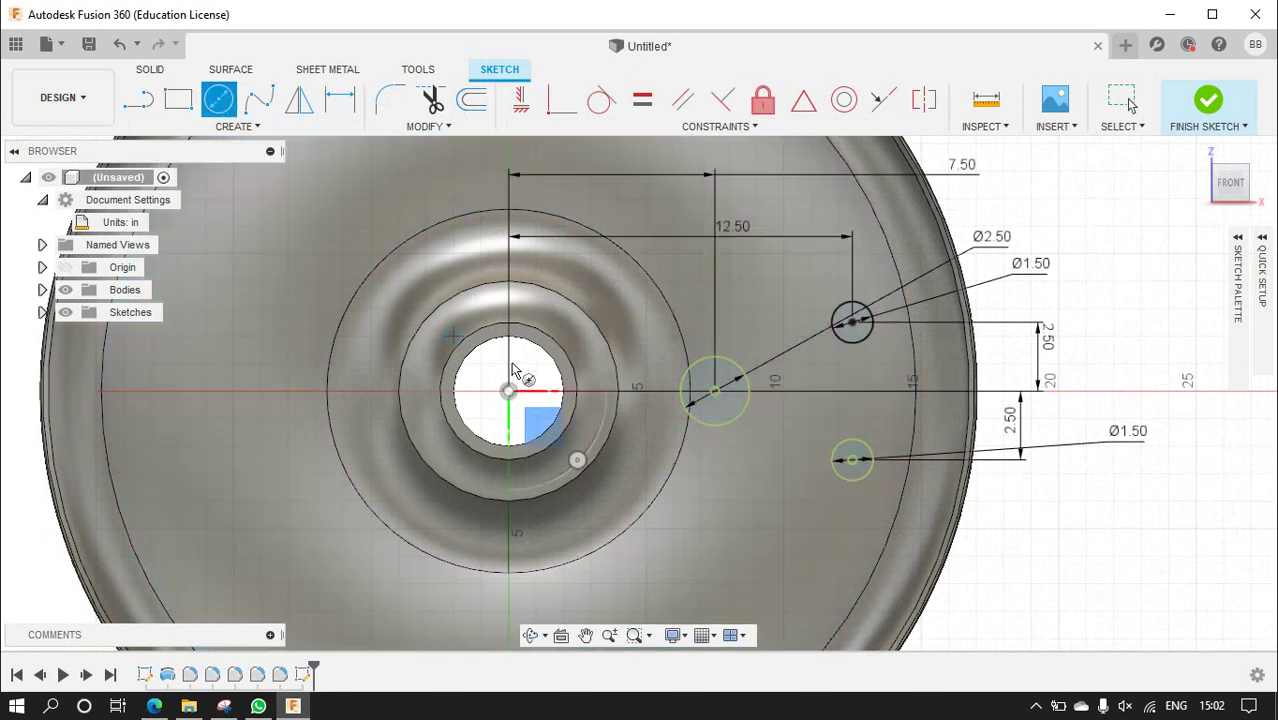
{"action": "scroll", "coordinate": [549, 390], "scroll_direction": "down", "scroll_amount": 1}
{"action": "scroll", "coordinate": [549, 390], "scroll_direction": "down", "scroll_amount": 1}
{"action": "left_click", "coordinate": [145, 387]}
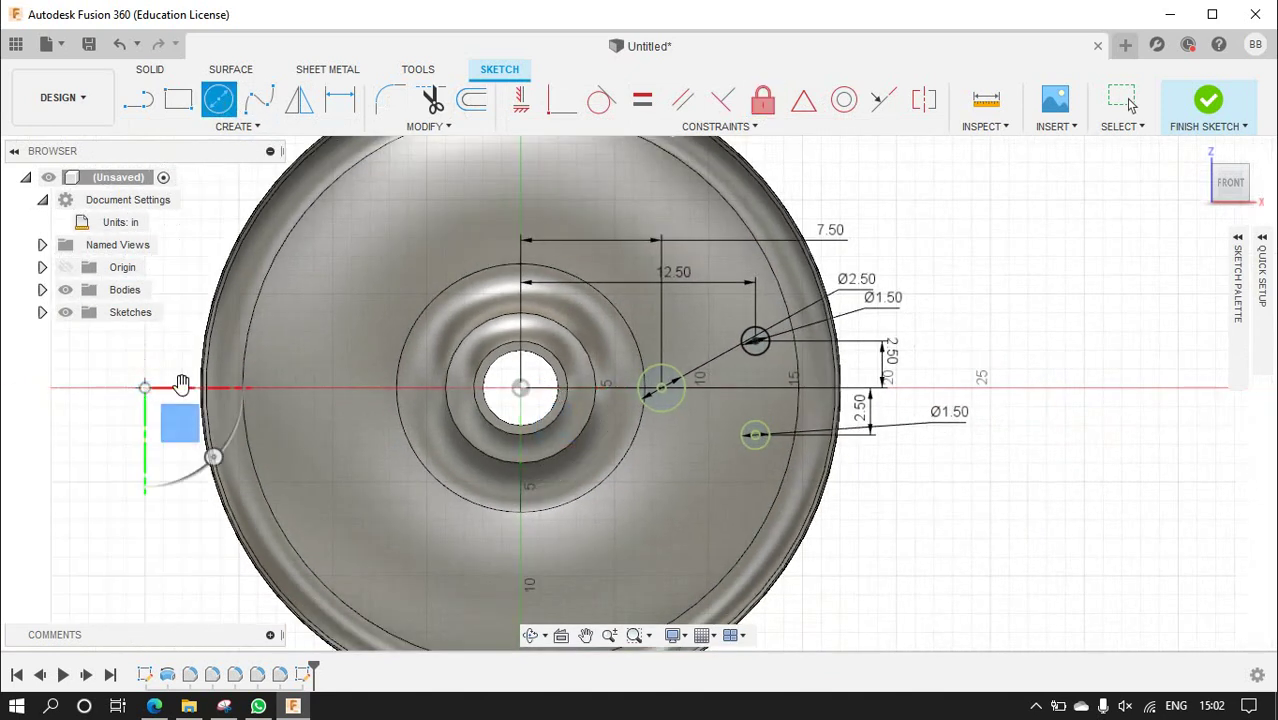
{"action": "left_click", "coordinate": [933, 394]}
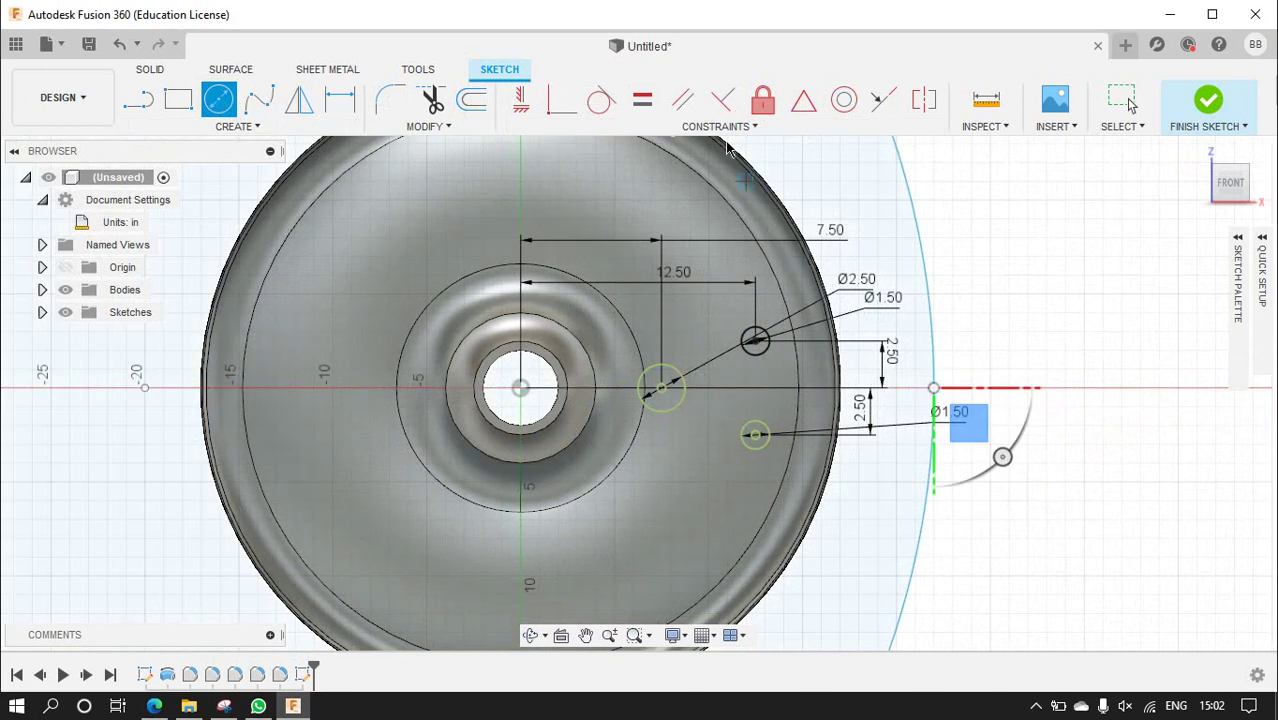
{"action": "left_click", "coordinate": [601, 99]}
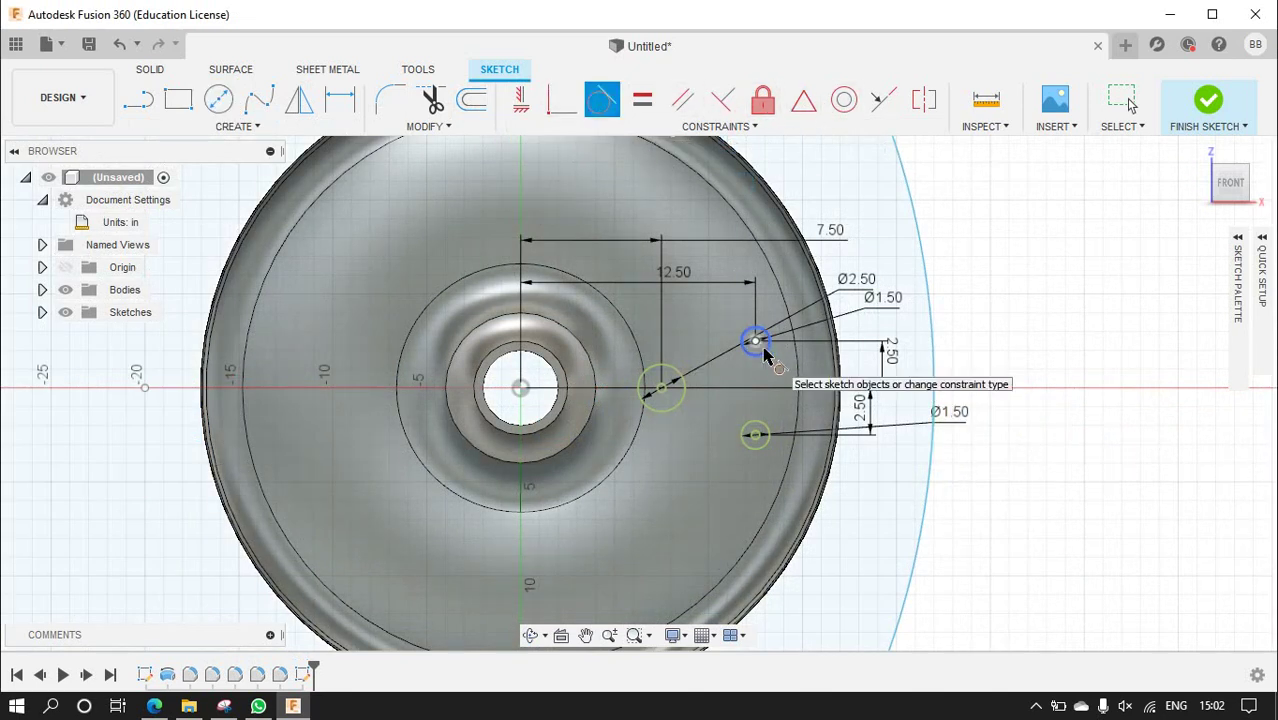
{"action": "left_click", "coordinate": [770, 343]}
{"action": "left_click", "coordinate": [933, 340]}
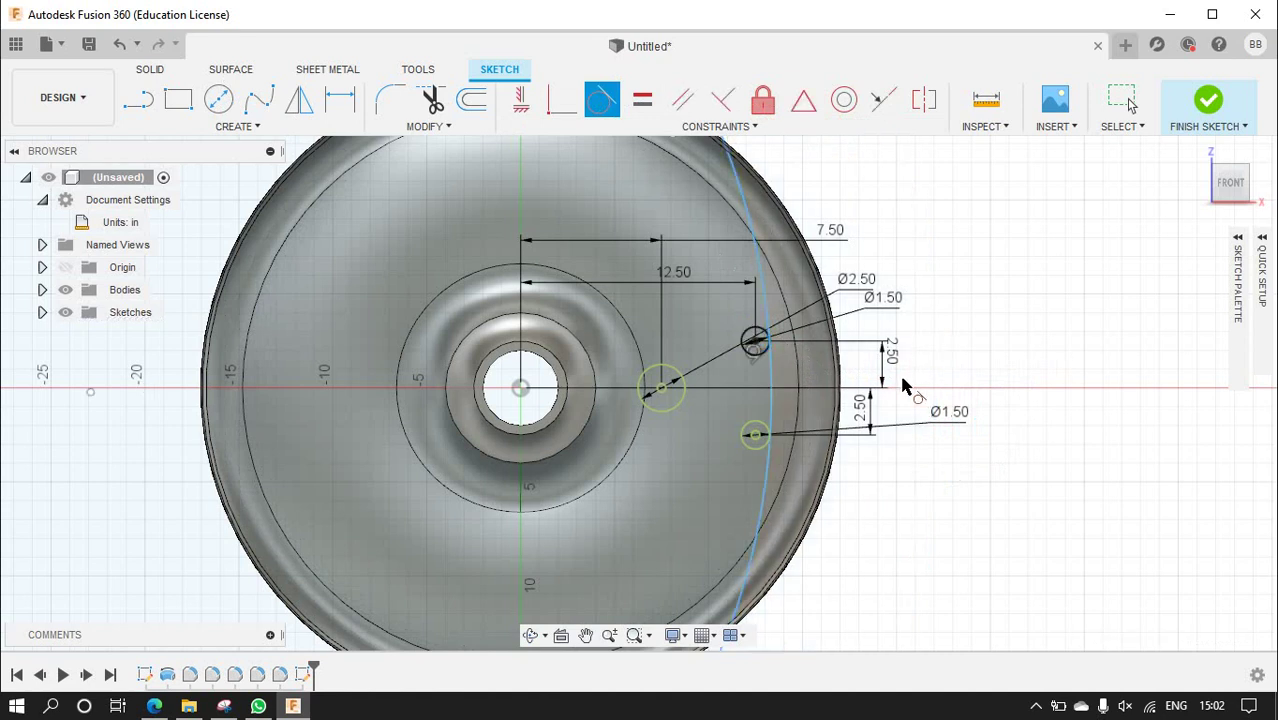
{"action": "left_click", "coordinate": [757, 449]}
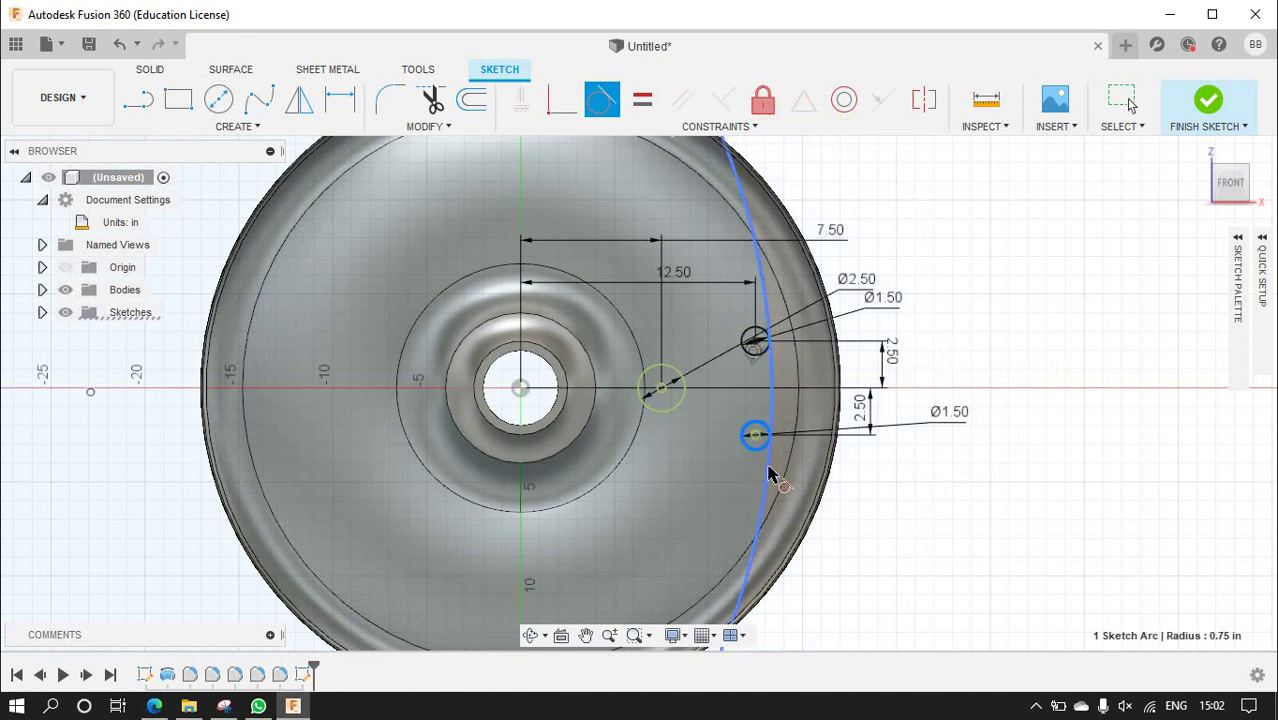
{"action": "left_click", "coordinate": [770, 475]}
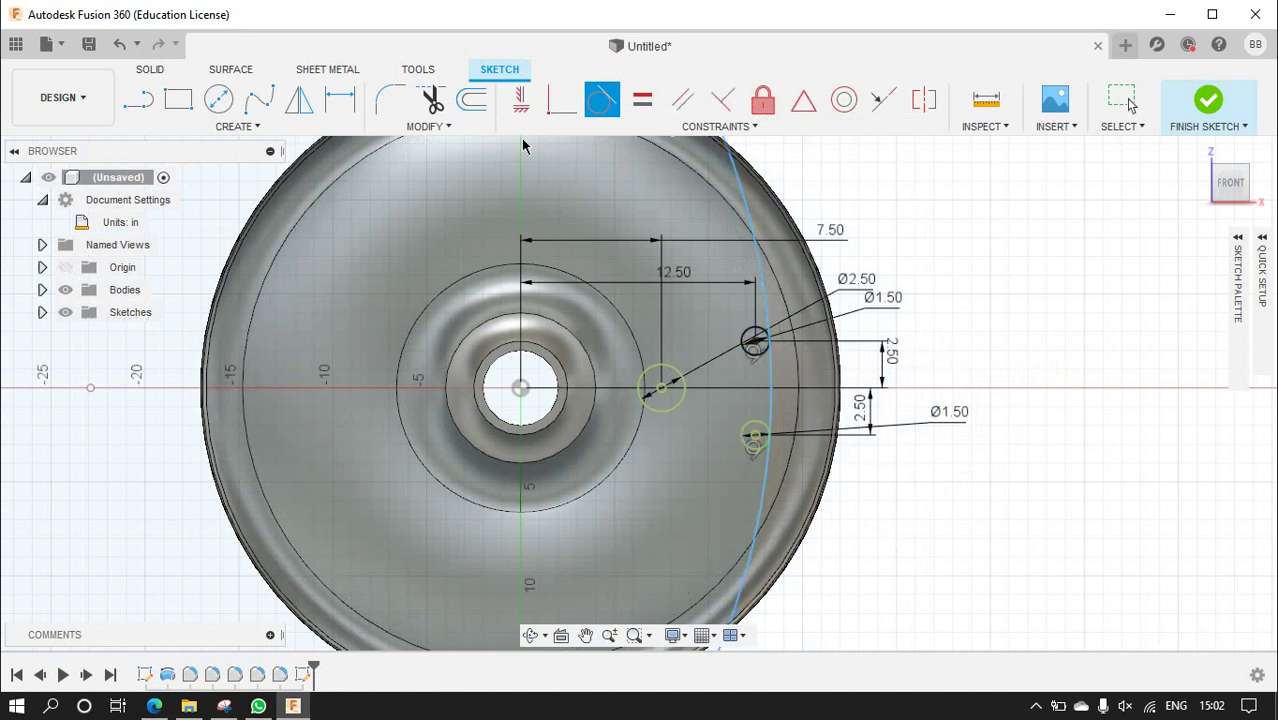
- Draw a second large circle centred below the wheel, tangent to the Ø2.50 circle
{"action": "left_click", "coordinate": [219, 99]}
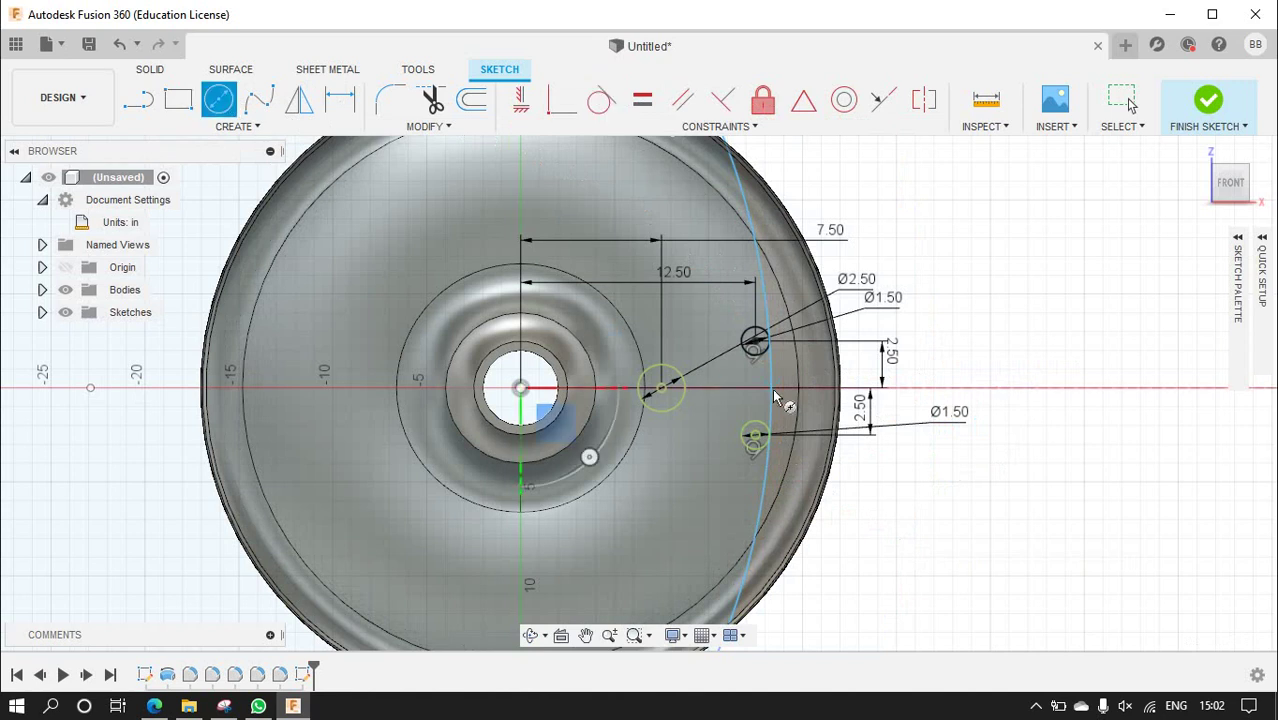
{"action": "scroll", "coordinate": [775, 397], "scroll_direction": "down", "scroll_amount": 5}
{"action": "left_click", "coordinate": [804, 590]}
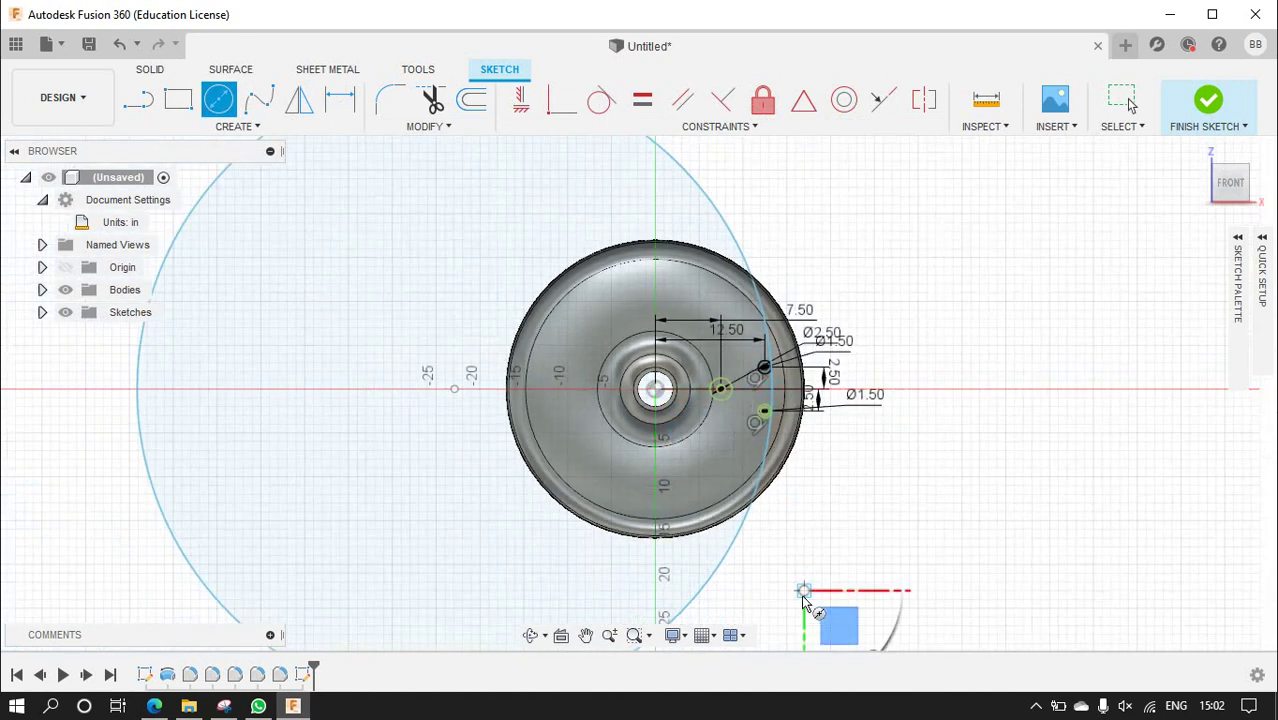
{"action": "left_click", "coordinate": [734, 368]}
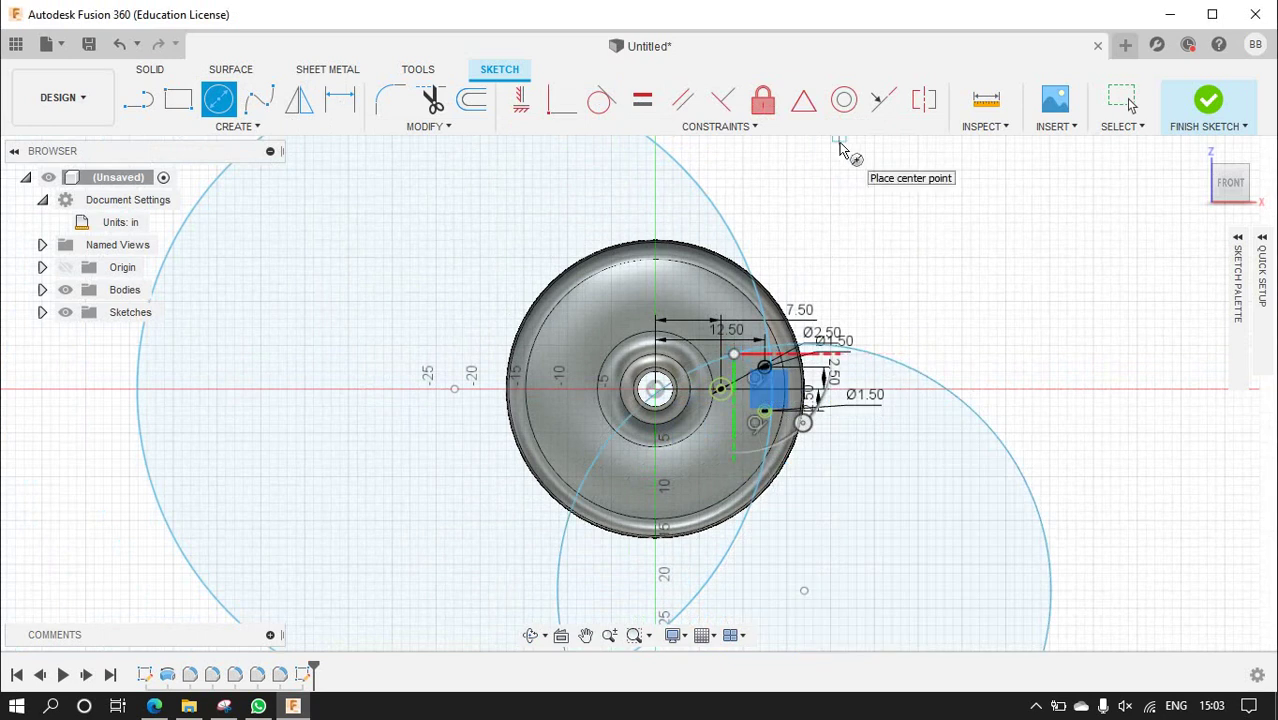
{"action": "scroll", "coordinate": [762, 392], "scroll_direction": "up", "scroll_amount": 2}
{"action": "scroll", "coordinate": [766, 388], "scroll_direction": "up", "scroll_amount": 3}
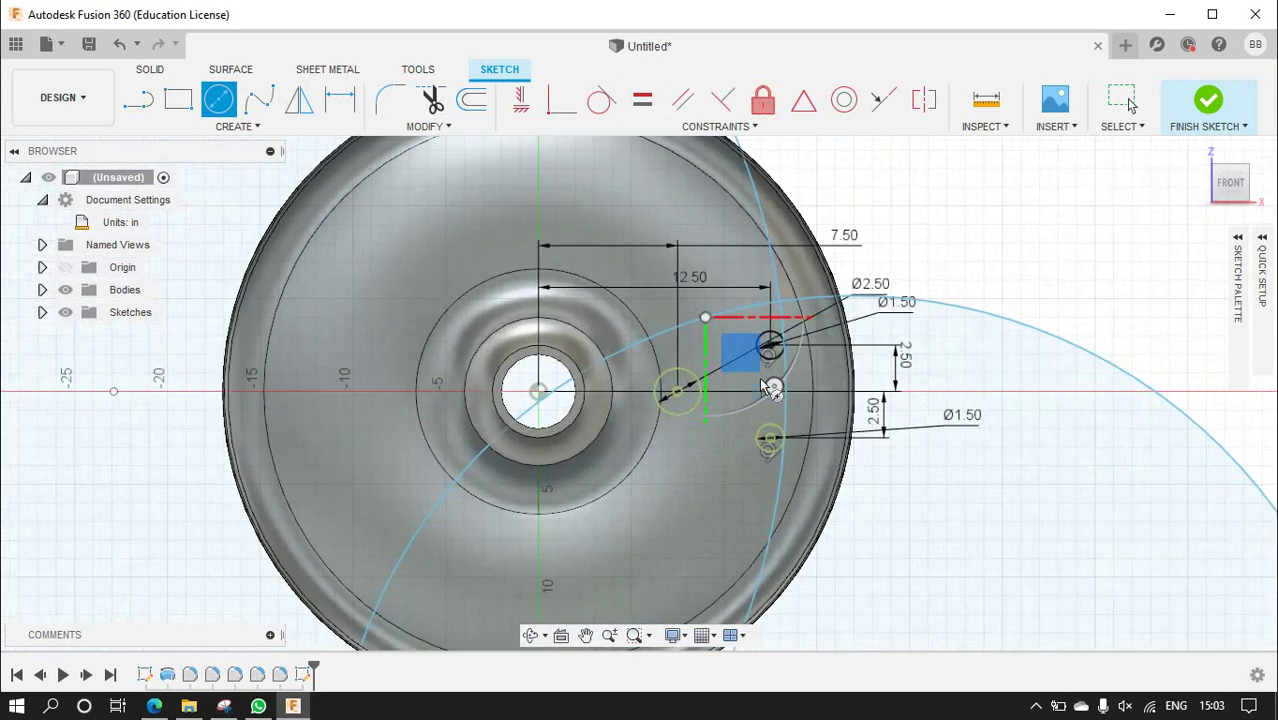
{"action": "left_click", "coordinate": [601, 100]}
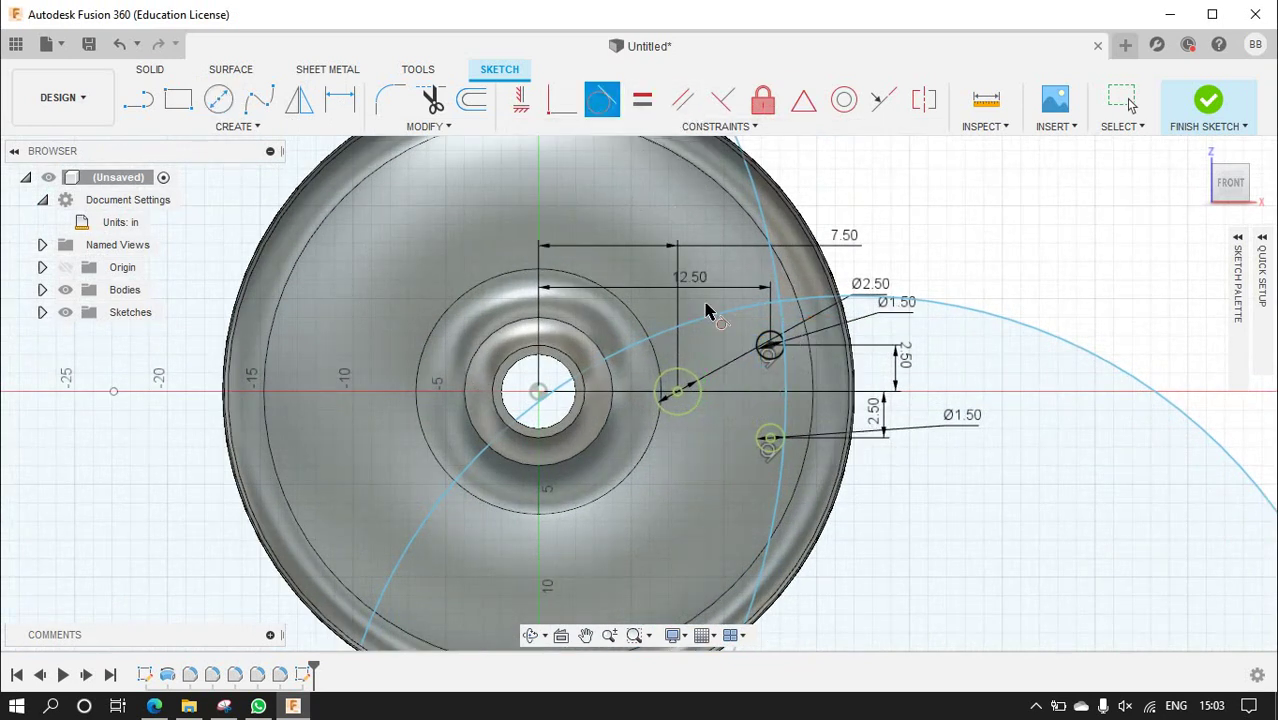
{"action": "scroll", "coordinate": [695, 325], "scroll_direction": "up", "scroll_amount": 2}
{"action": "left_click", "coordinate": [676, 340]}
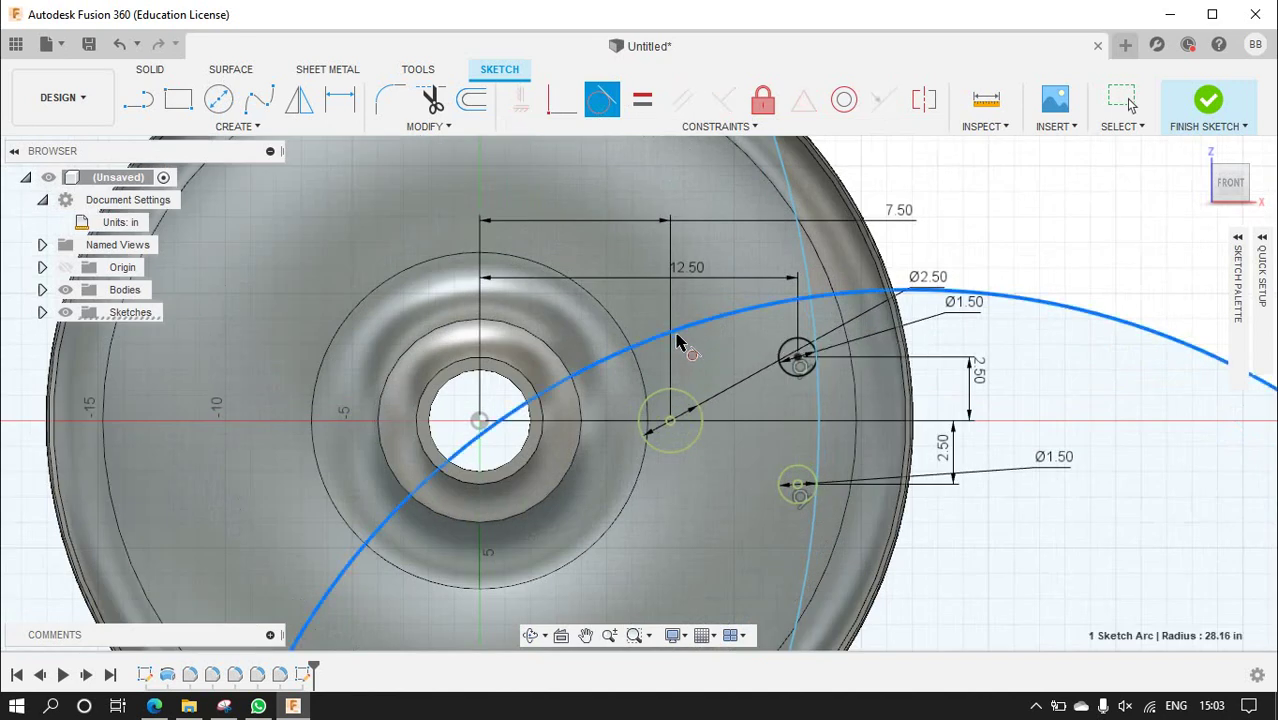
{"action": "left_click", "coordinate": [665, 395]}
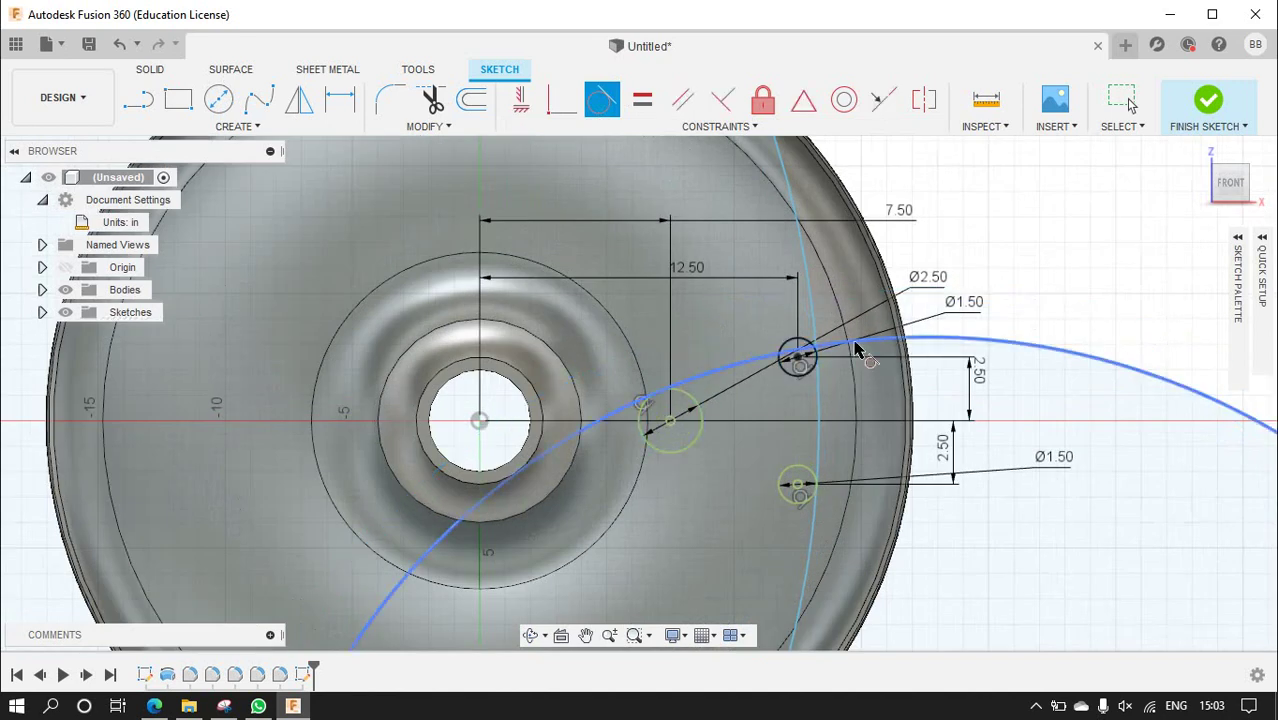
- Make the large arc tangent to the upper Ø1.50 circle and give it a diameter of 16
{"action": "left_click", "coordinate": [817, 343]}
{"action": "left_click", "coordinate": [802, 376]}
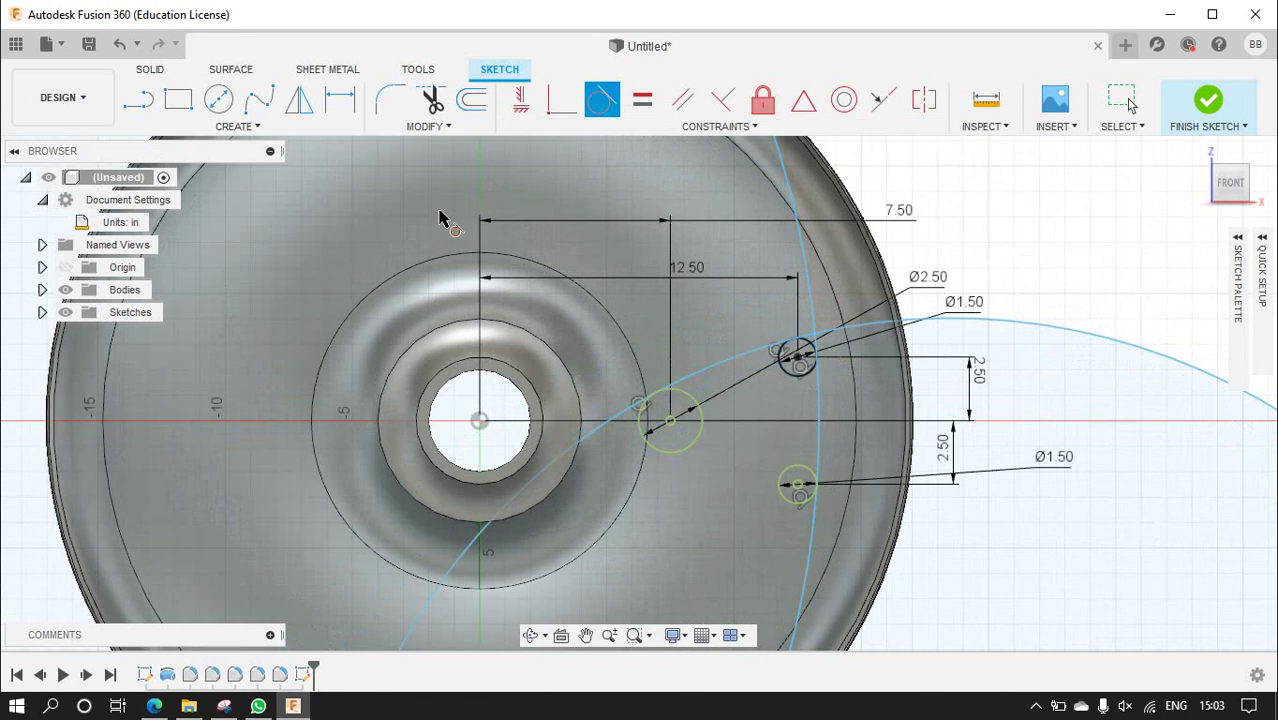
{"action": "left_click", "coordinate": [325, 106]}
{"action": "left_click", "coordinate": [810, 278]}
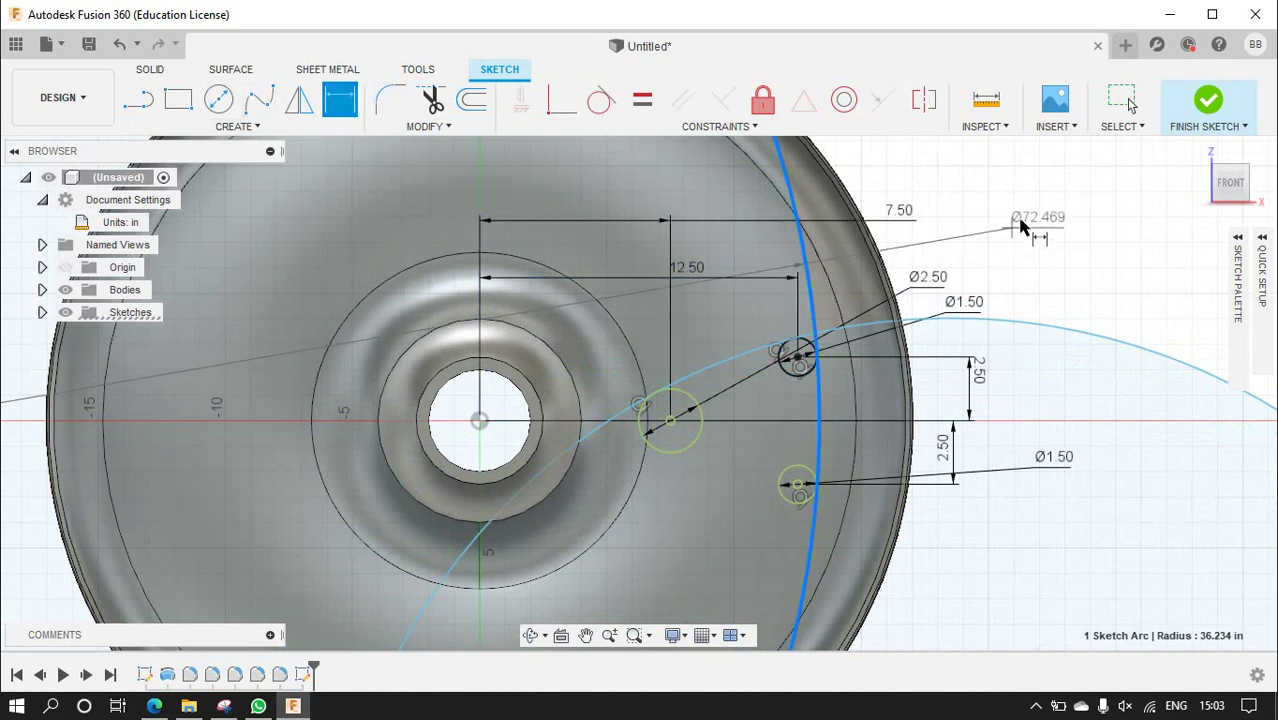
{"action": "left_click", "coordinate": [1040, 232]}
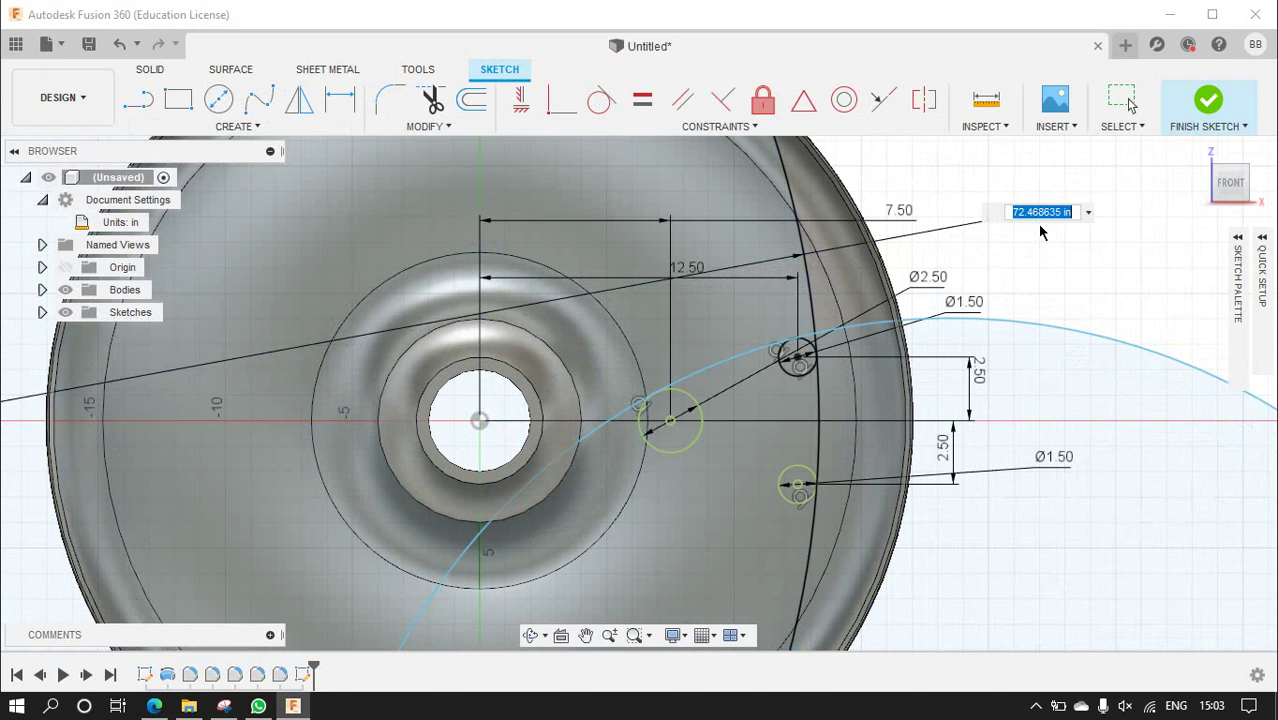
{"action": "type", "text": "16"}
{"action": "key", "text": "Return"}
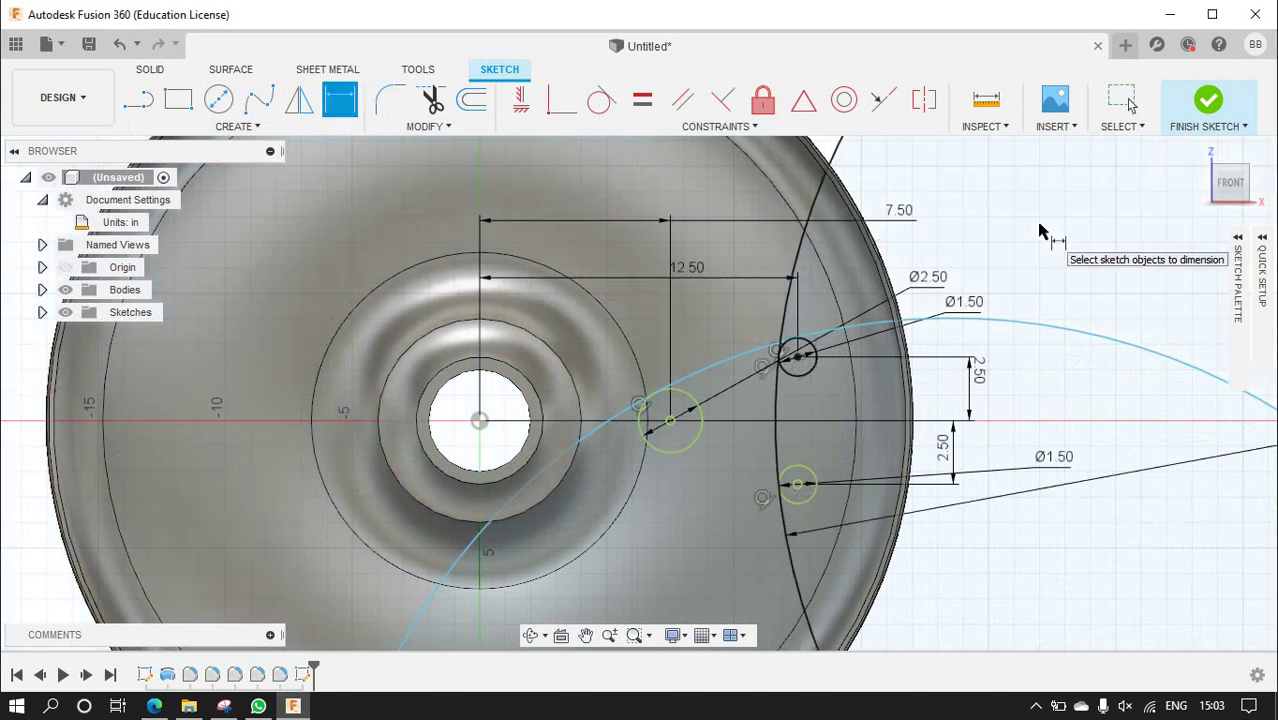
{"action": "key", "text": "Escape"}
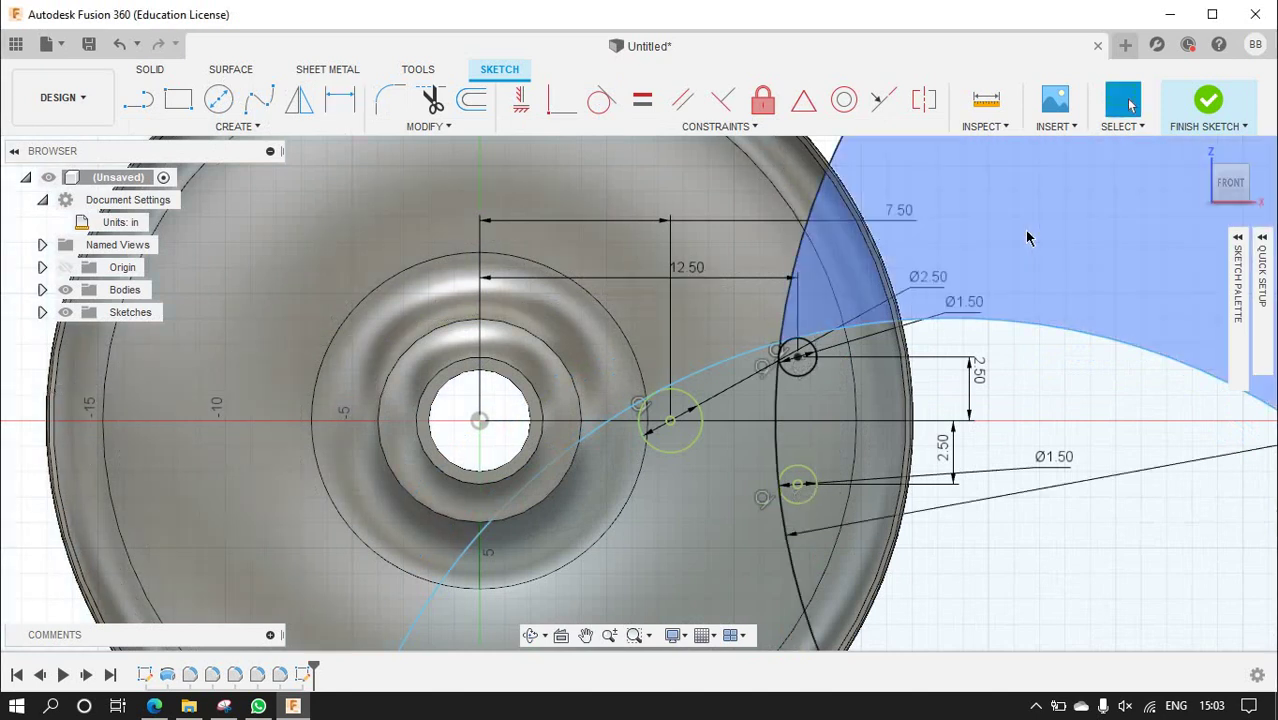
- Delete the stray line with its Ø72.469 dimension and move the sketch point to X = -1.00
{"action": "scroll", "coordinate": [988, 395], "scroll_direction": "down", "scroll_amount": 3}
{"action": "scroll", "coordinate": [989, 390], "scroll_direction": "down", "scroll_amount": 2}
{"action": "scroll", "coordinate": [992, 398], "scroll_direction": "up", "scroll_amount": 1}
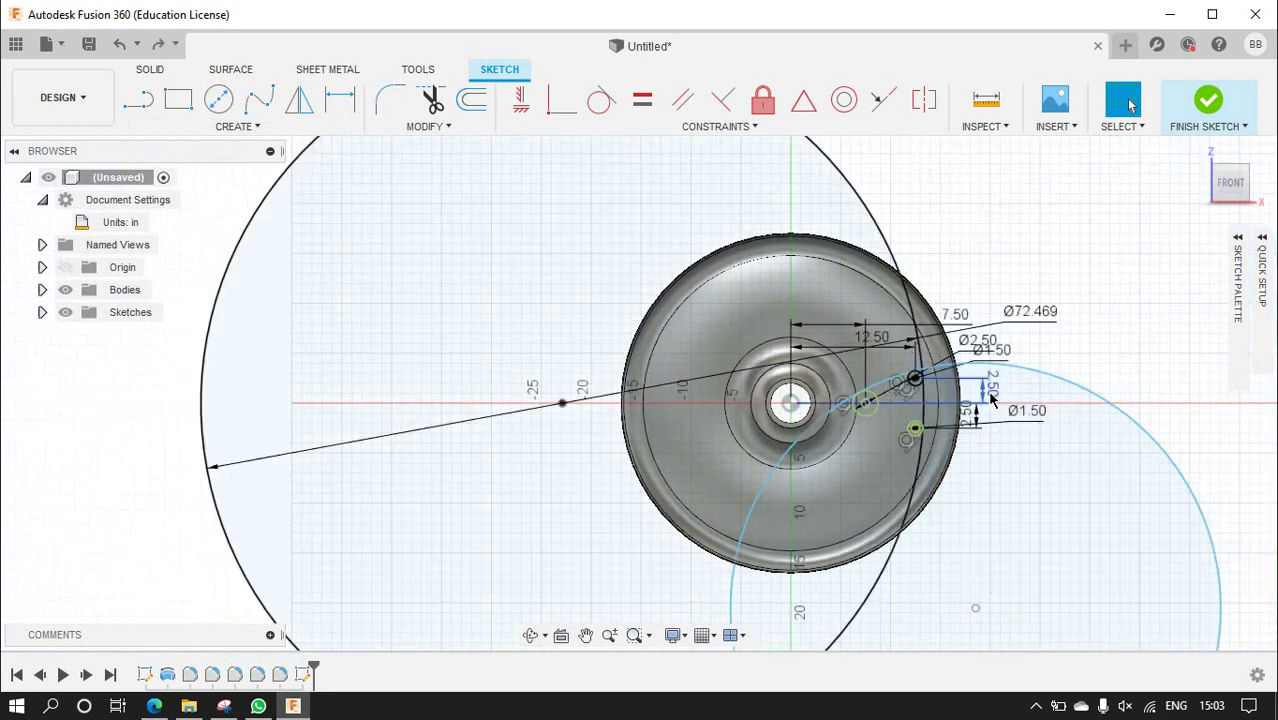
{"action": "scroll", "coordinate": [1027, 341], "scroll_direction": "up", "scroll_amount": 1}
{"action": "scroll", "coordinate": [1010, 341], "scroll_direction": "up", "scroll_amount": 2}
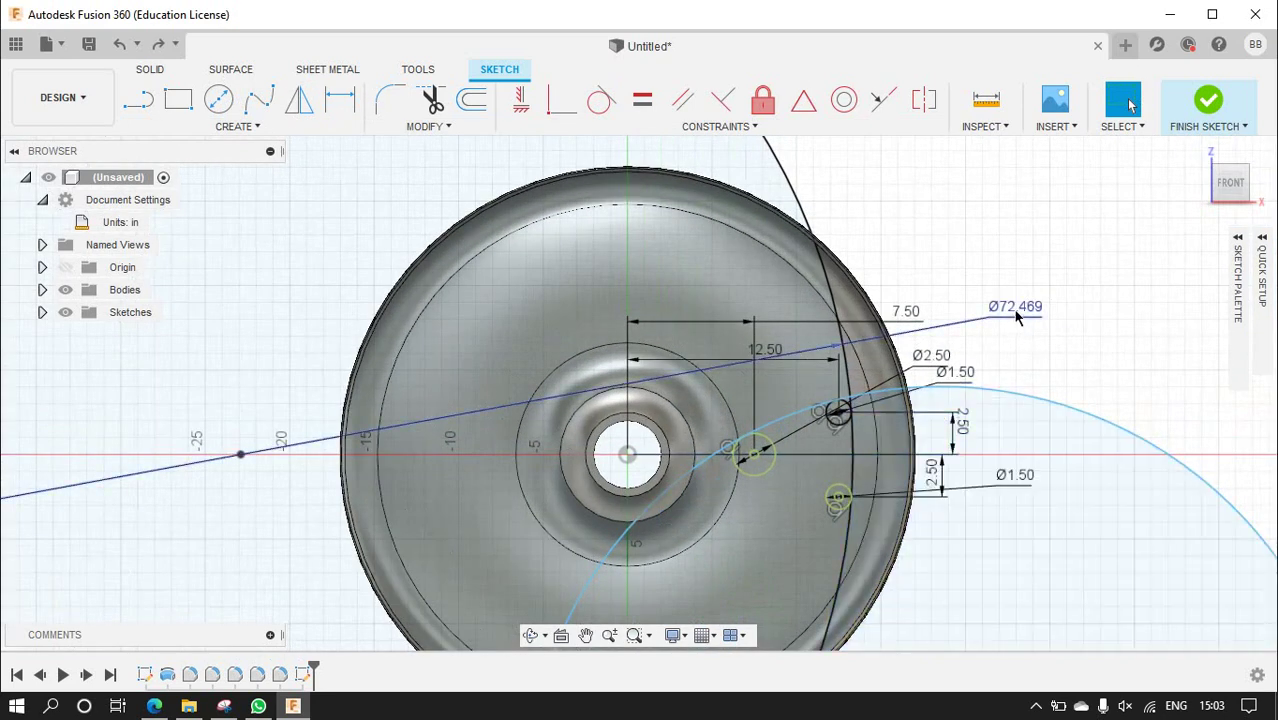
{"action": "key", "text": "Escape"}
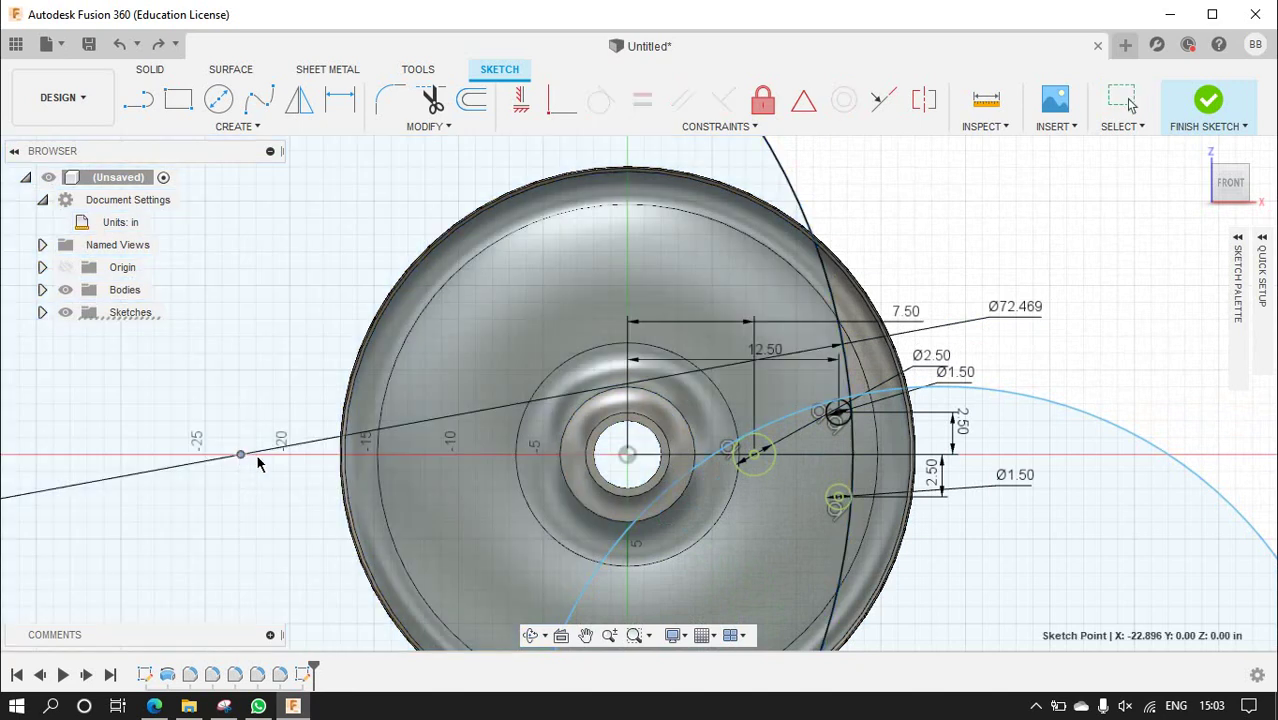
{"action": "left_click", "coordinate": [239, 496]}
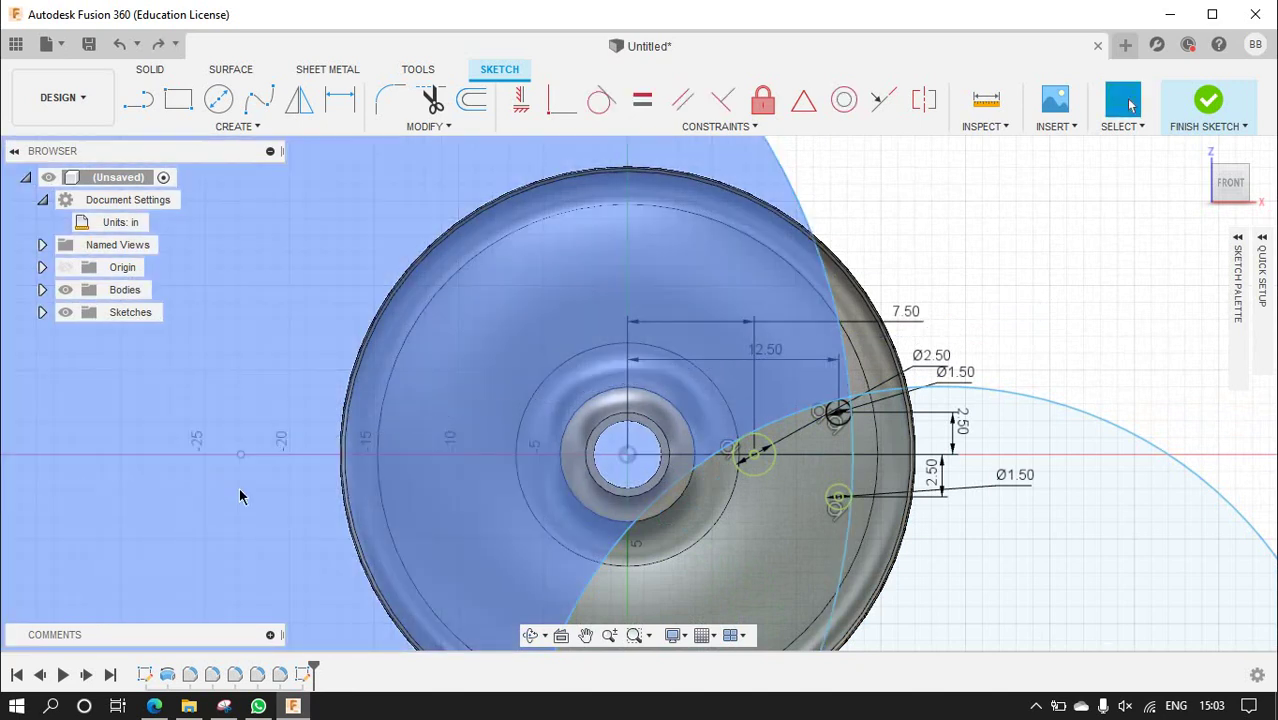
{"action": "key", "text": "Delete"}
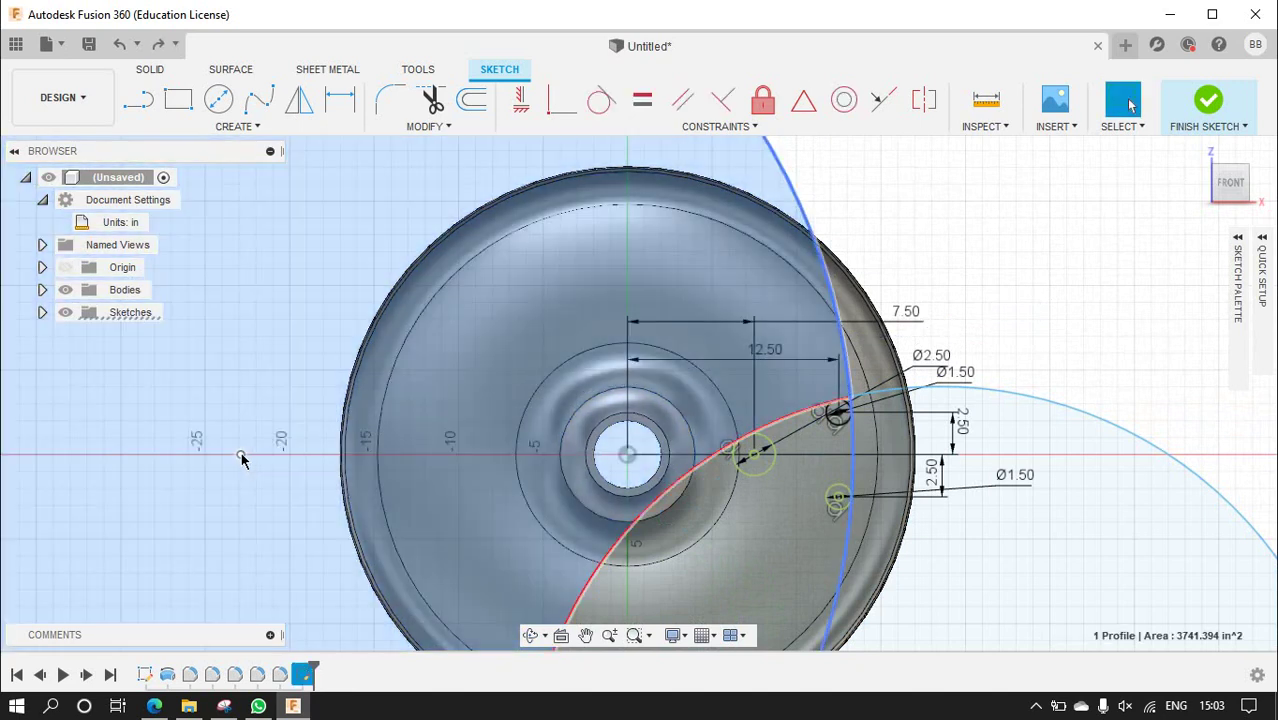
{"action": "mouse_move", "coordinate": [242, 456]}
{"action": "left_mouse_down"}
{"action": "mouse_move", "coordinate": [643, 467]}
{"action": "mouse_move", "coordinate": [613, 467]}
{"action": "left_mouse_up"}
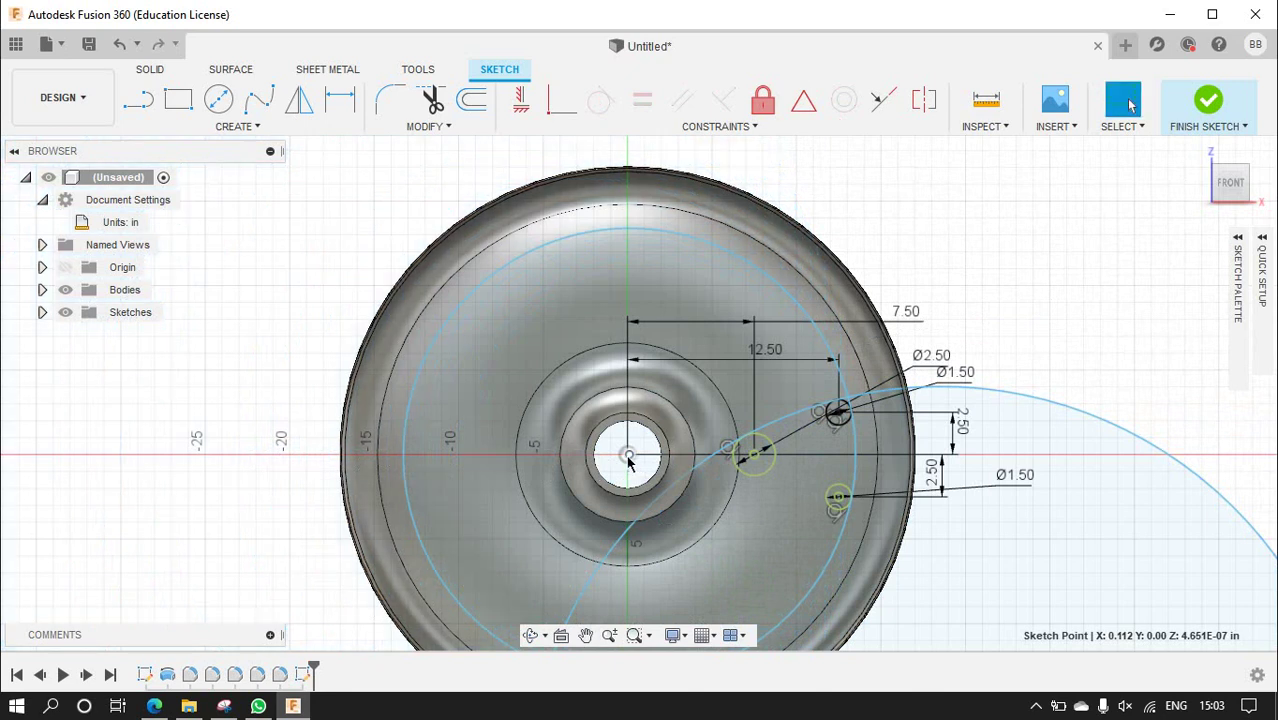
{"action": "mouse_move", "coordinate": [627, 460]}
{"action": "left_mouse_down"}
{"action": "mouse_move", "coordinate": [615, 462]}
{"action": "mouse_move", "coordinate": [632, 460]}
{"action": "left_mouse_up"}
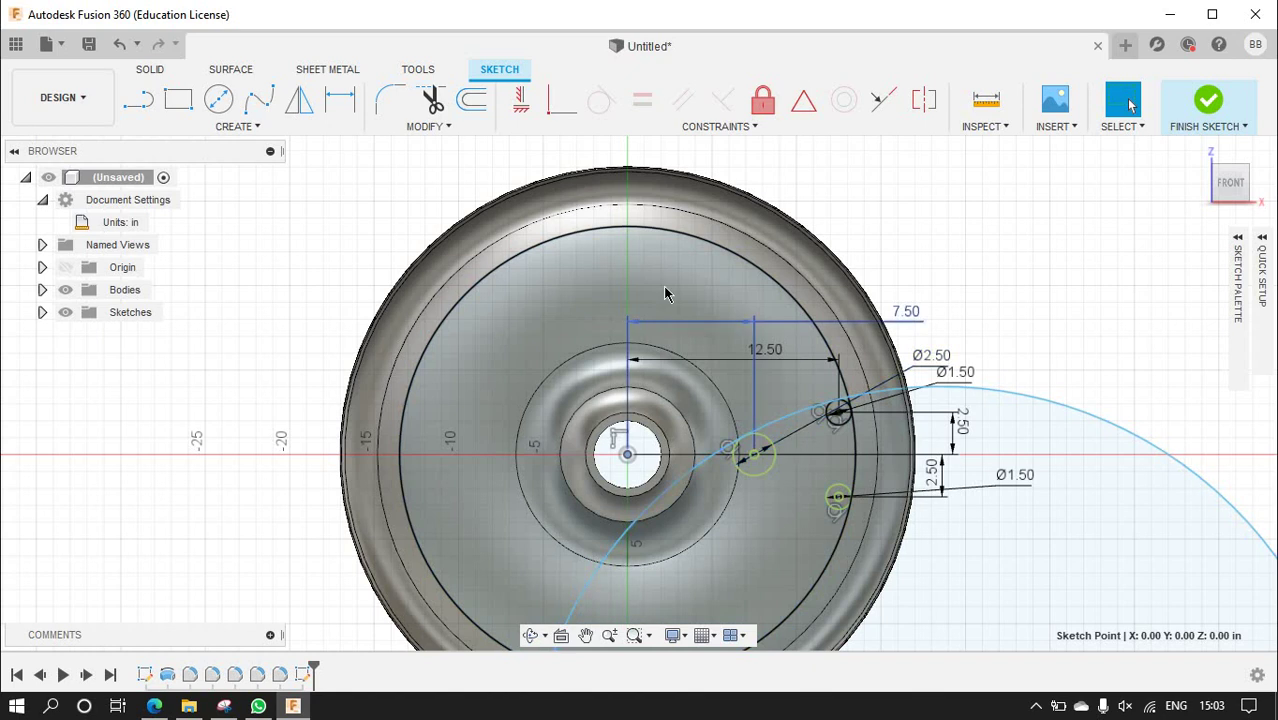
- Add a 27.677 distance dimension between the large arc and a point
{"action": "left_click", "coordinate": [340, 99]}
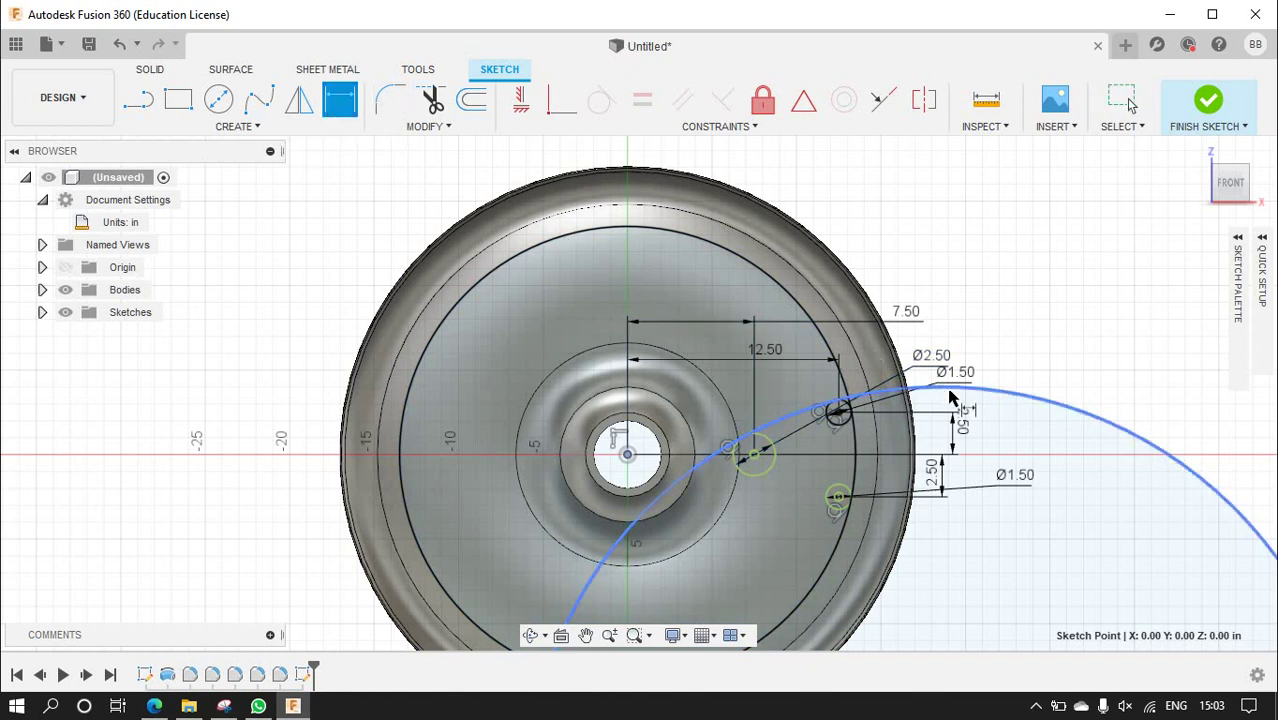
{"action": "left_click", "coordinate": [930, 388]}
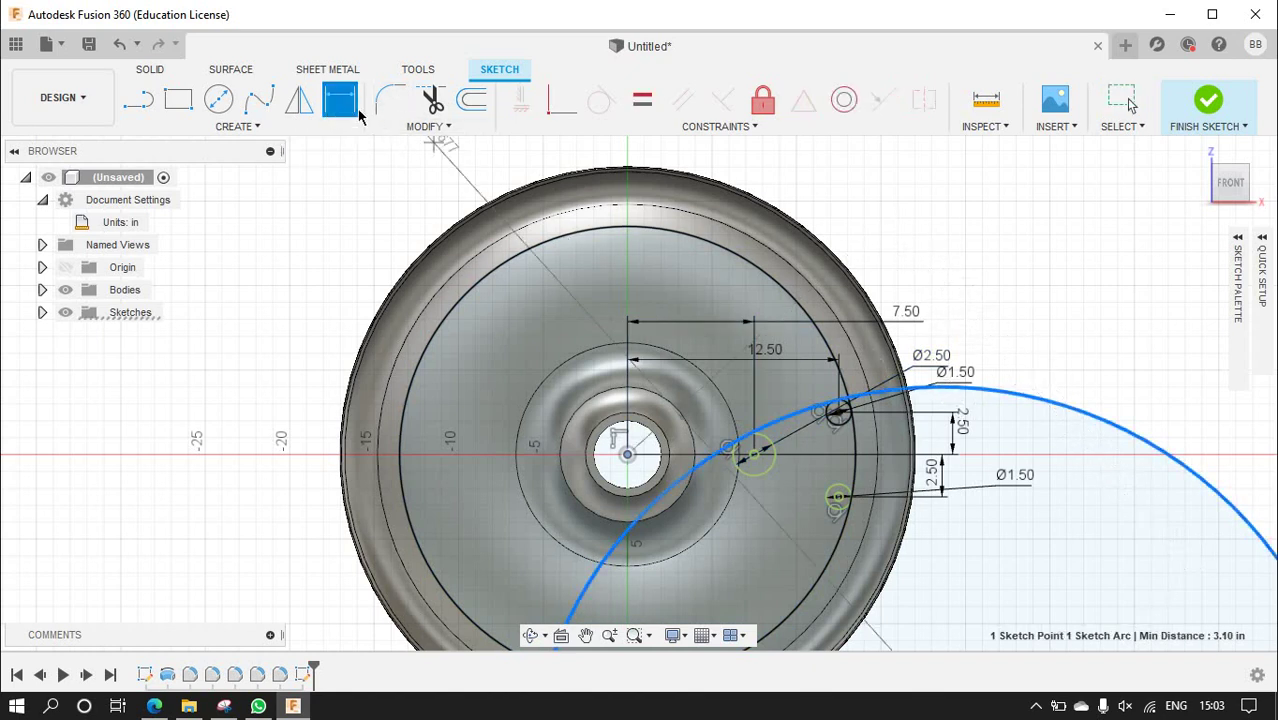
{"action": "left_click", "coordinate": [958, 247]}
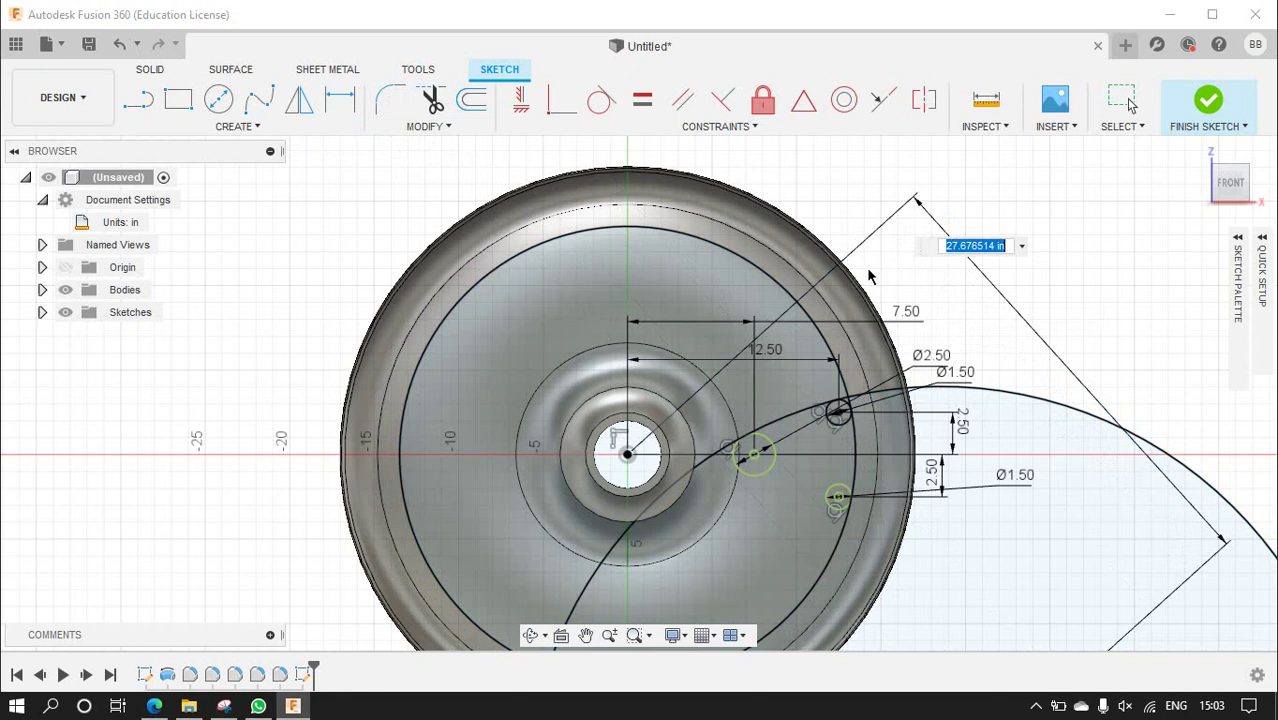
{"action": "key", "text": "Return"}
{"action": "key", "text": "Escape"}
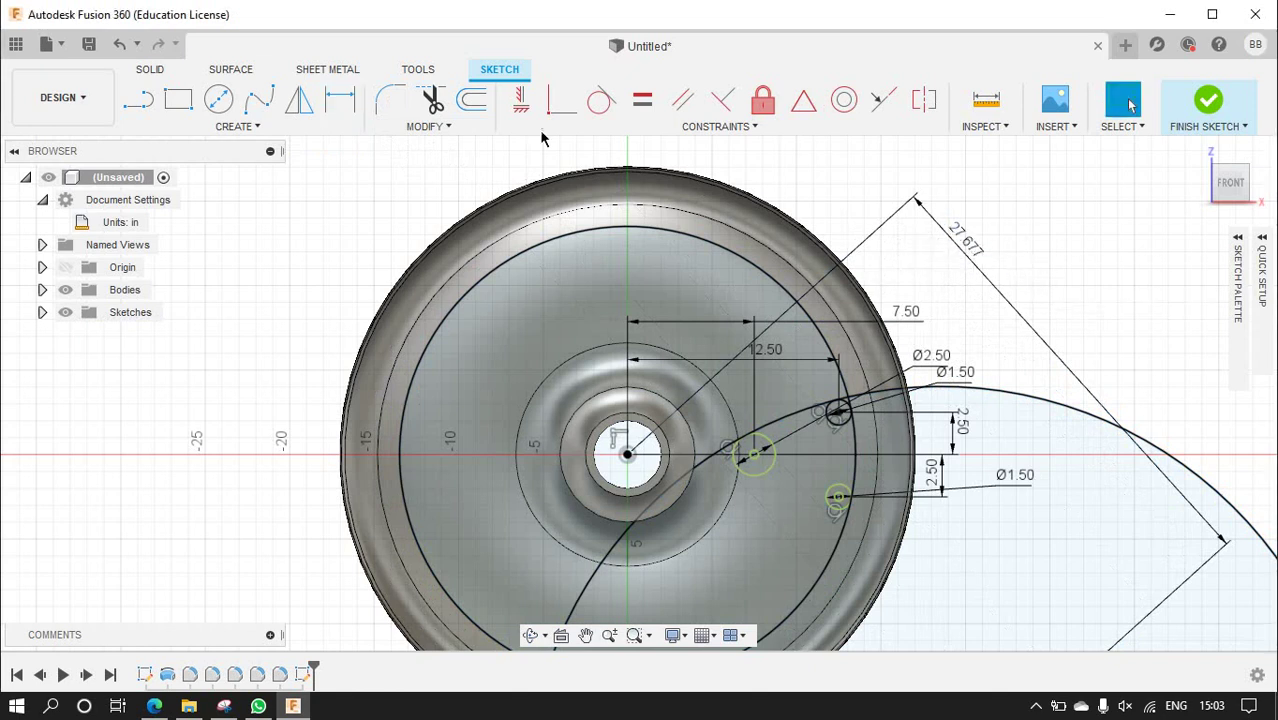
- Dismiss the over-constraint error and delete the angled 27.677 dimension
{"action": "left_click", "coordinate": [340, 100]}
{"action": "left_click", "coordinate": [1000, 393]}
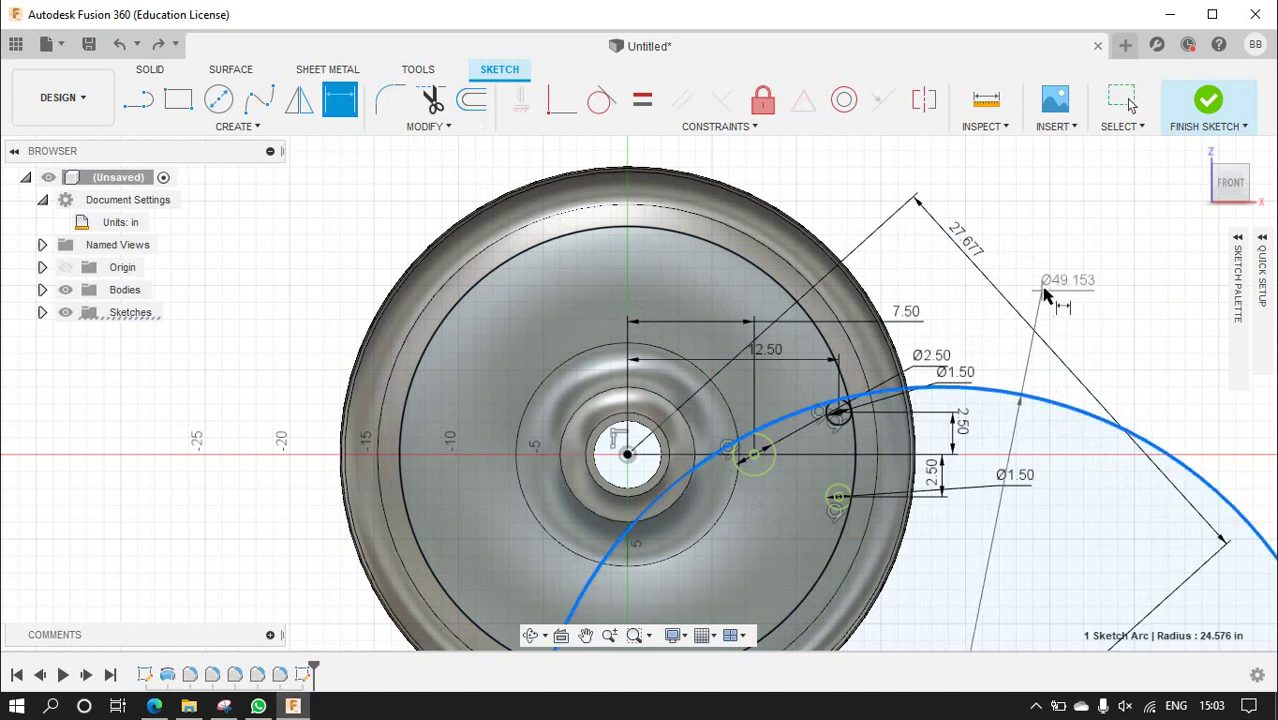
{"action": "left_click", "coordinate": [1090, 330]}
{"action": "left_click", "coordinate": [770, 380]}
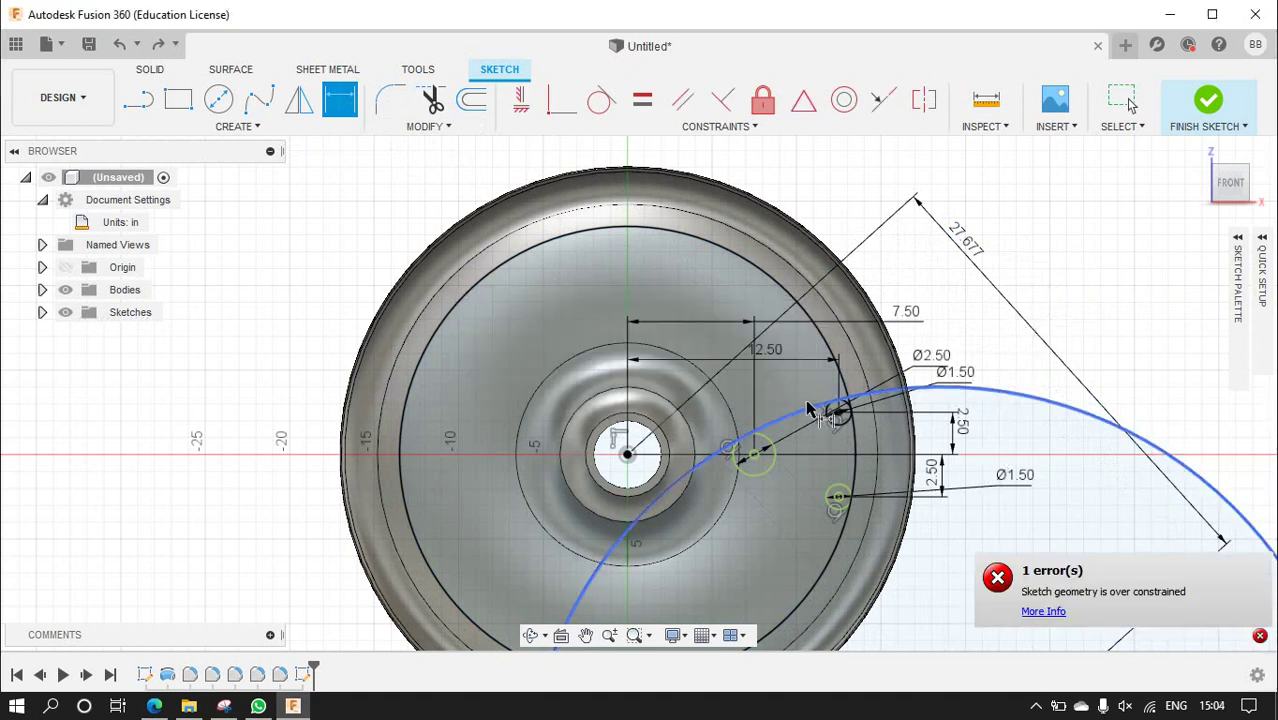
{"action": "left_click", "coordinate": [1043, 611]}
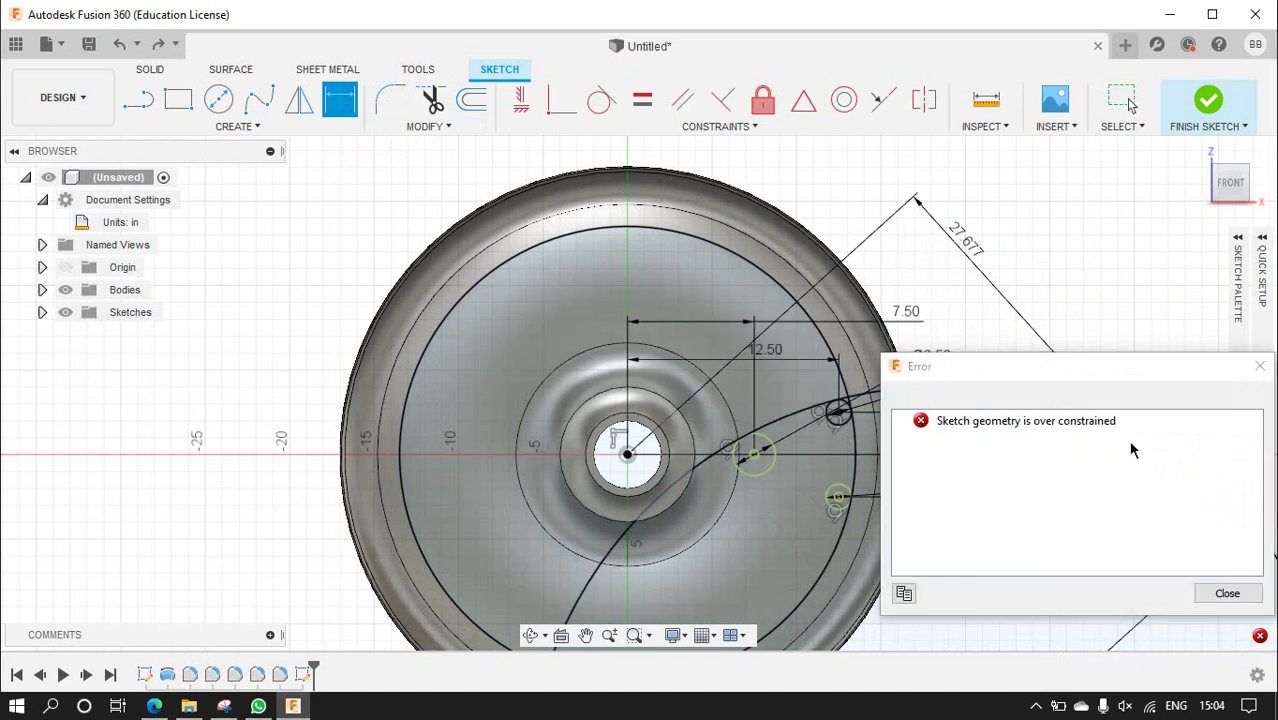
{"action": "left_click", "coordinate": [1226, 593]}
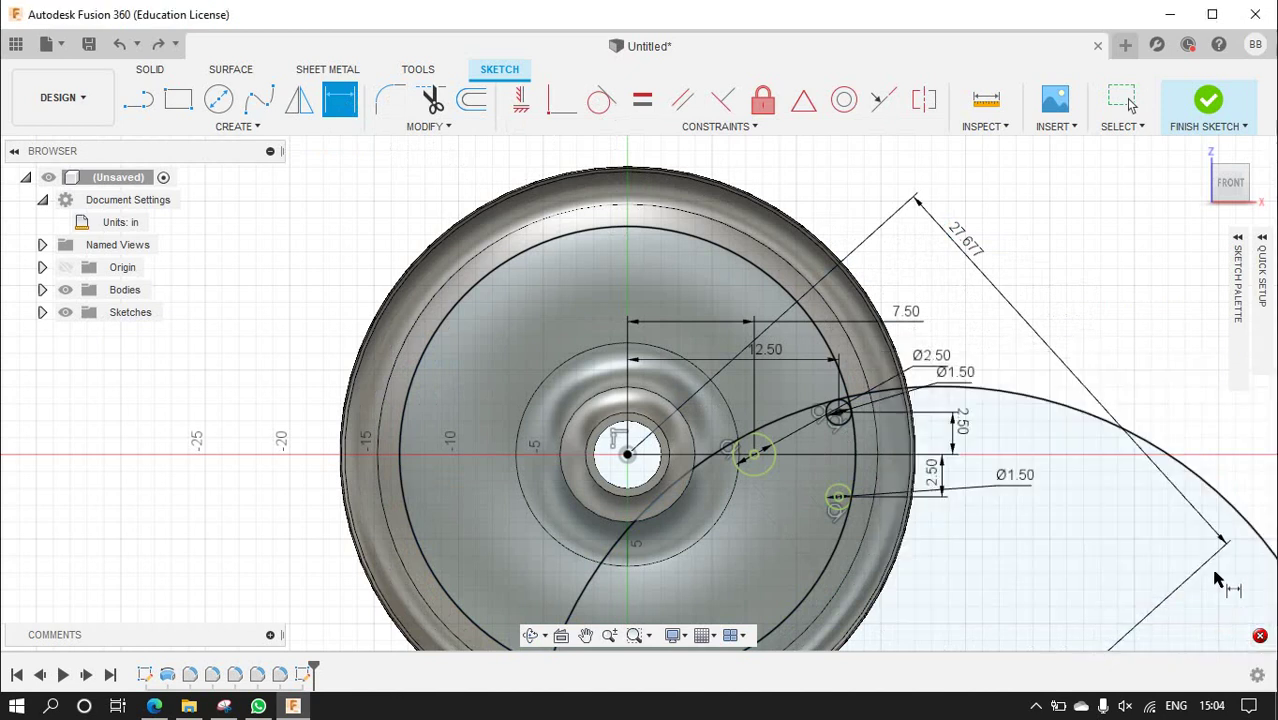
{"action": "left_click", "coordinate": [978, 258]}
{"action": "right_click", "coordinate": [978, 258]}
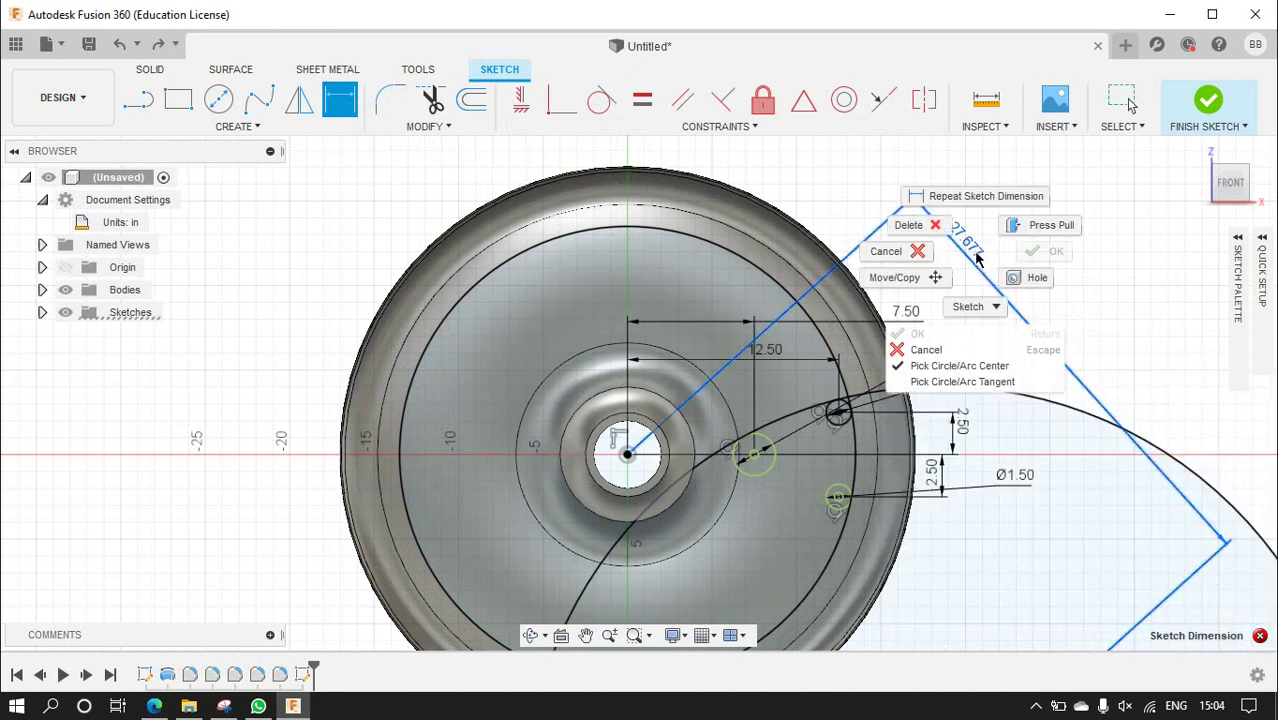
{"action": "left_click", "coordinate": [908, 236]}
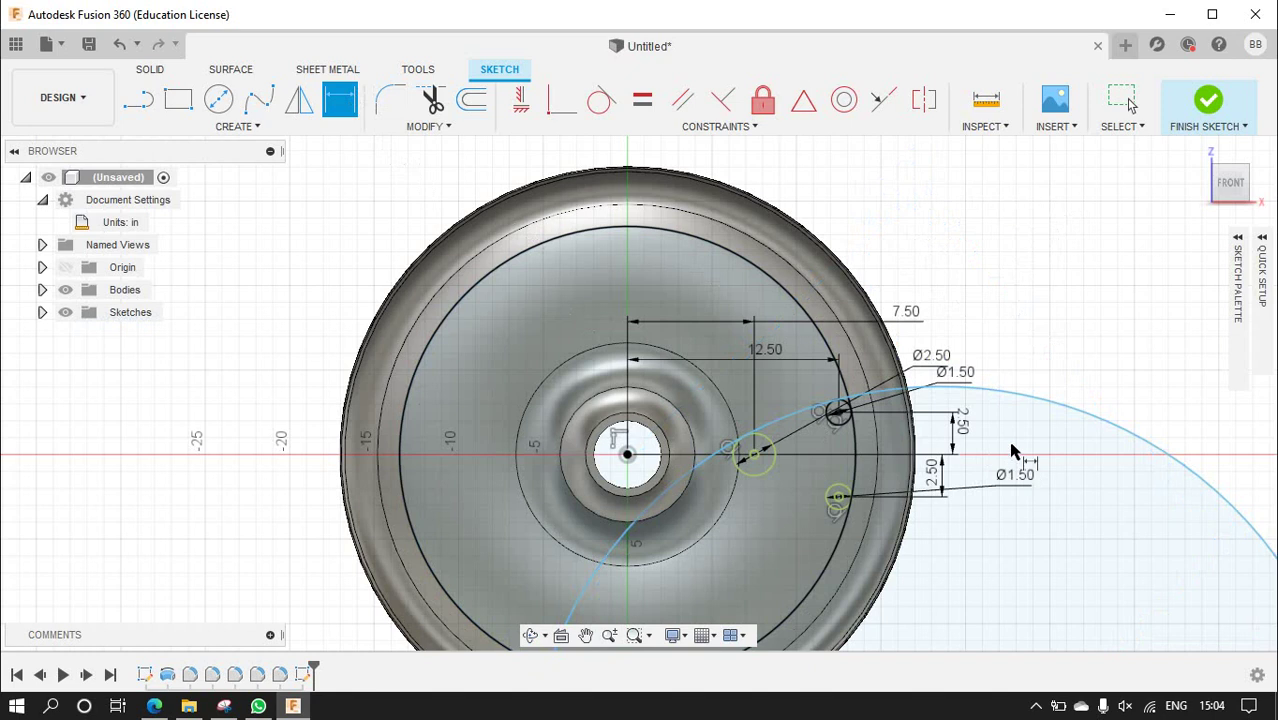
- Change the large arc's diameter dimension from Ø49.153 to Ø30.00
{"action": "left_click", "coordinate": [1012, 394]}
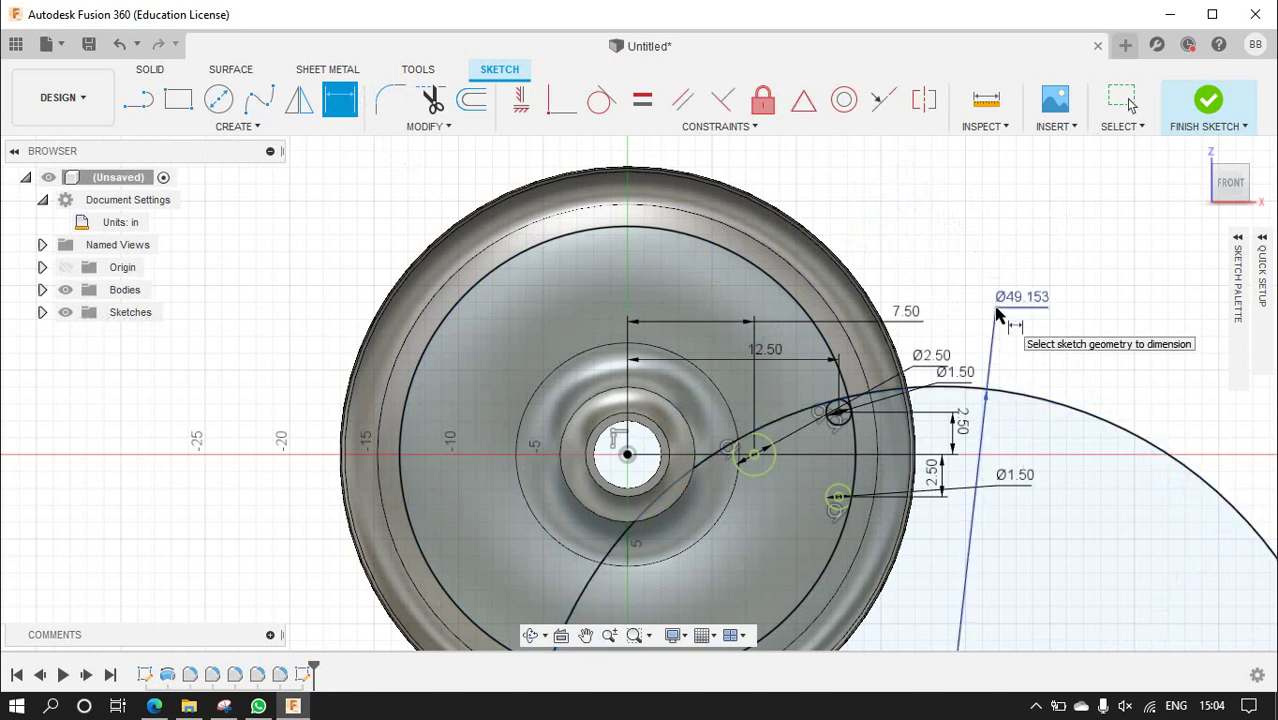
{"action": "key", "text": "Escape"}
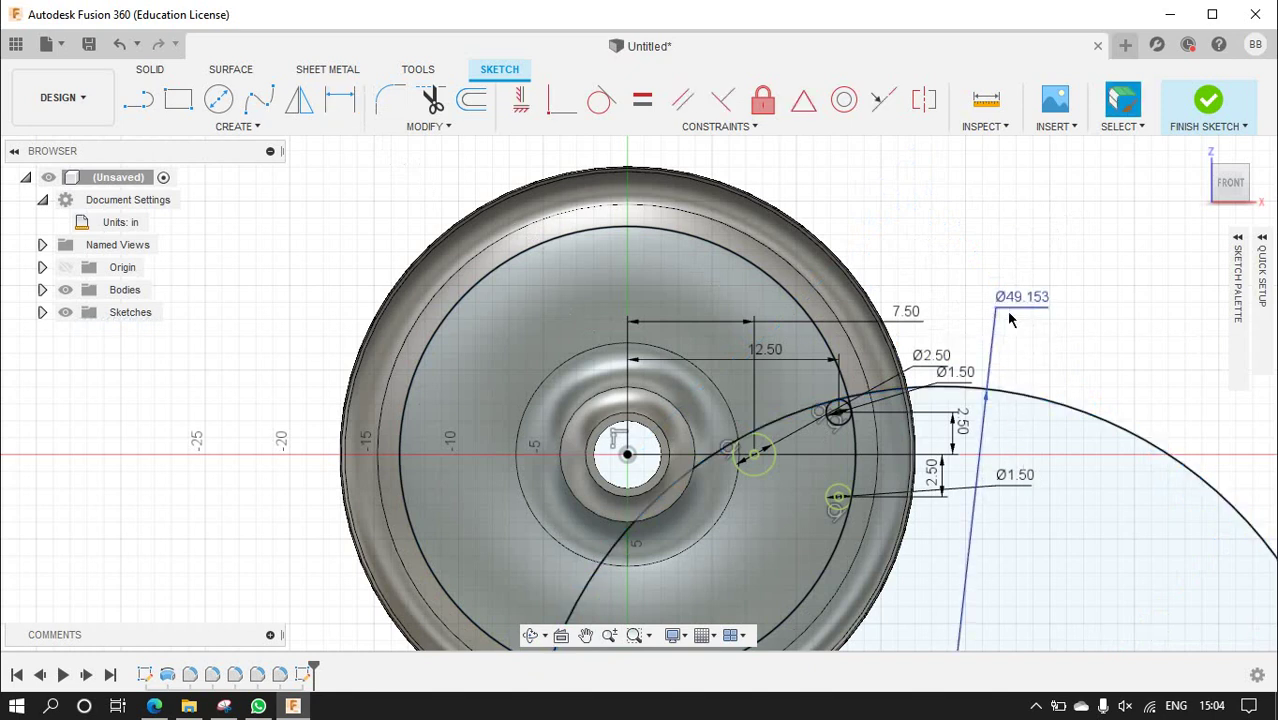
{"action": "double_click", "coordinate": [1030, 299]}
{"action": "type", "text": "0"}
{"action": "key", "text": "Return"}
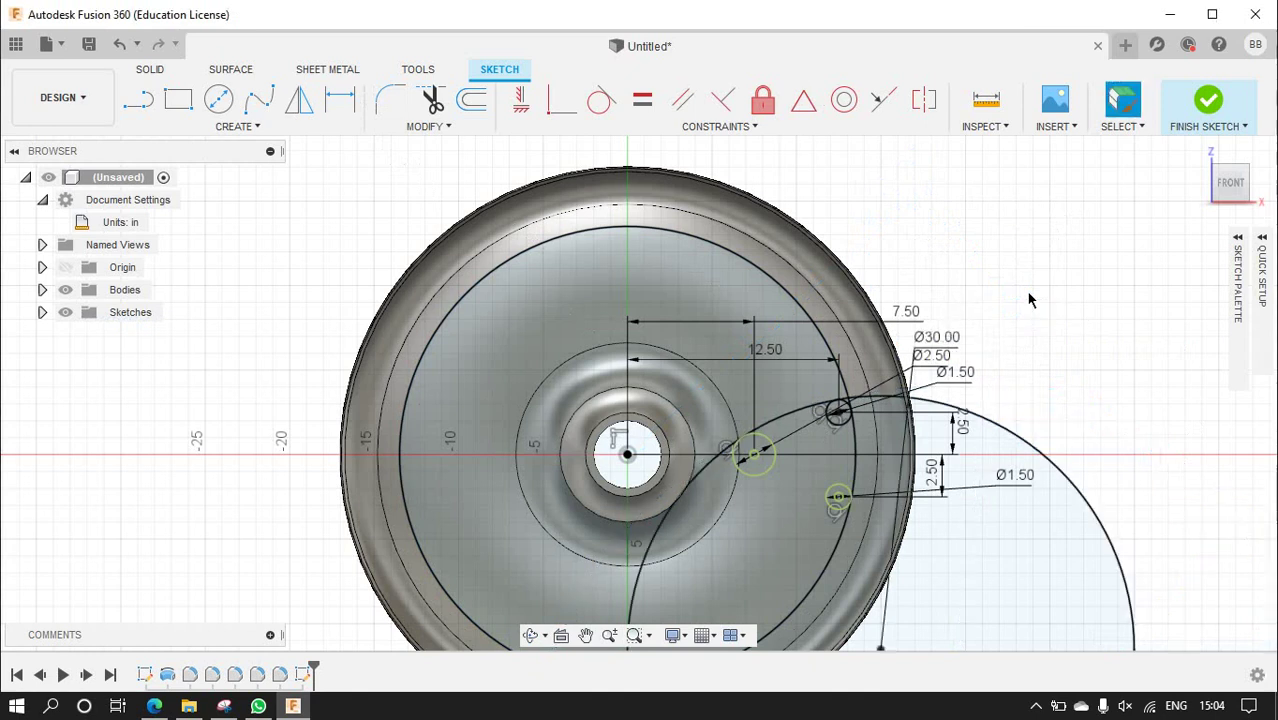
{"action": "scroll", "coordinate": [1000, 300], "scroll_direction": "down", "scroll_amount": 3}
{"action": "scroll", "coordinate": [800, 285], "scroll_direction": "up", "scroll_amount": 2}
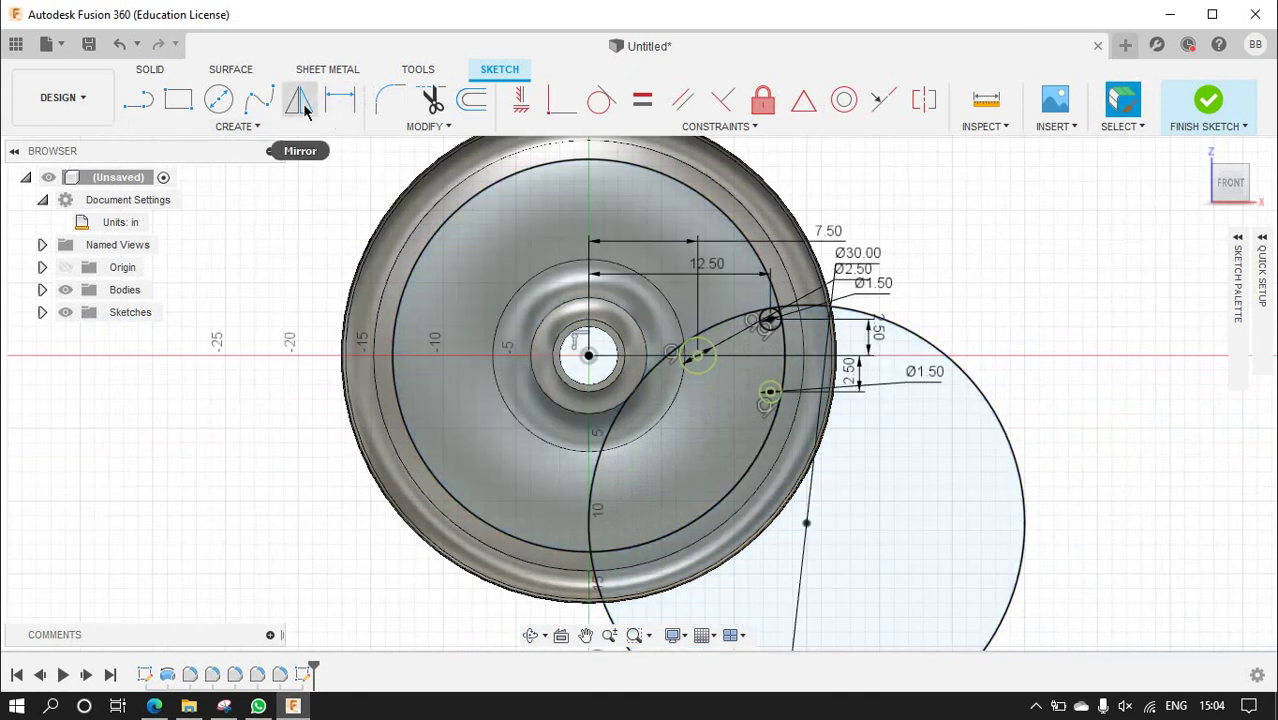
- Draw a horizontal line from the wheel centre and mirror the Ø30.00 arc across it
{"action": "left_click", "coordinate": [138, 99]}
{"action": "left_click", "coordinate": [589, 356]}
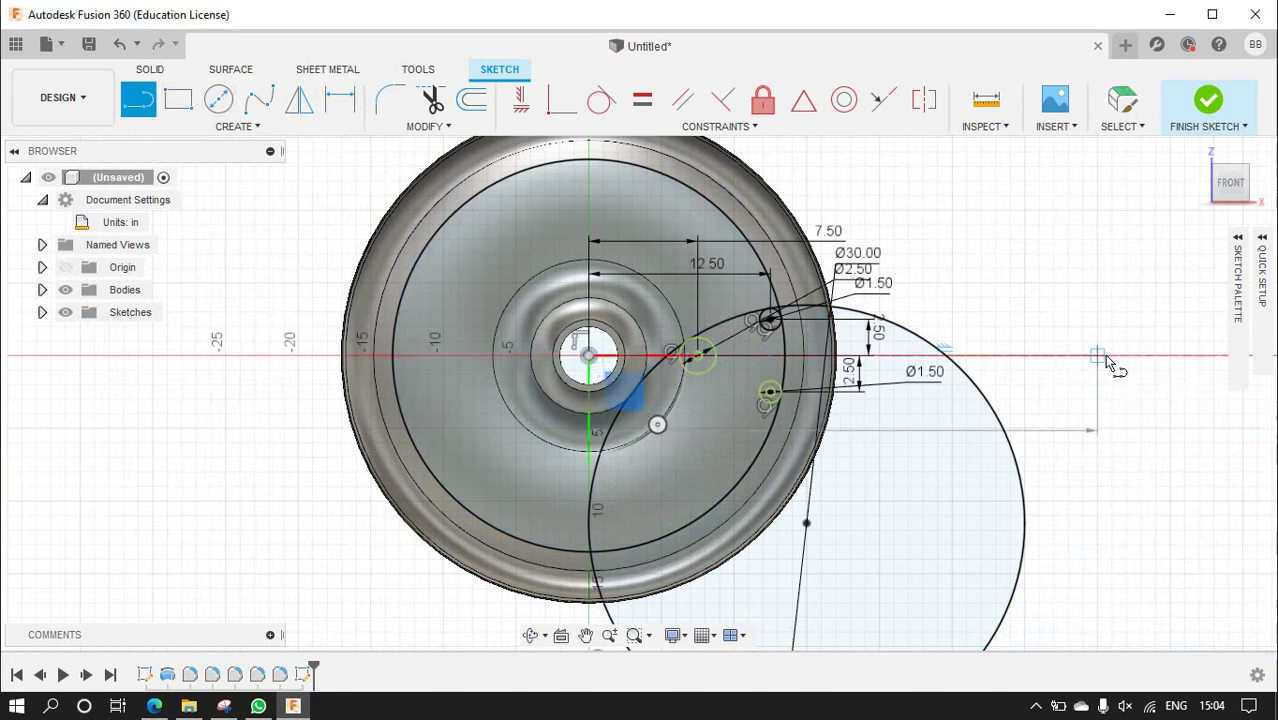
{"action": "left_click", "coordinate": [299, 102]}
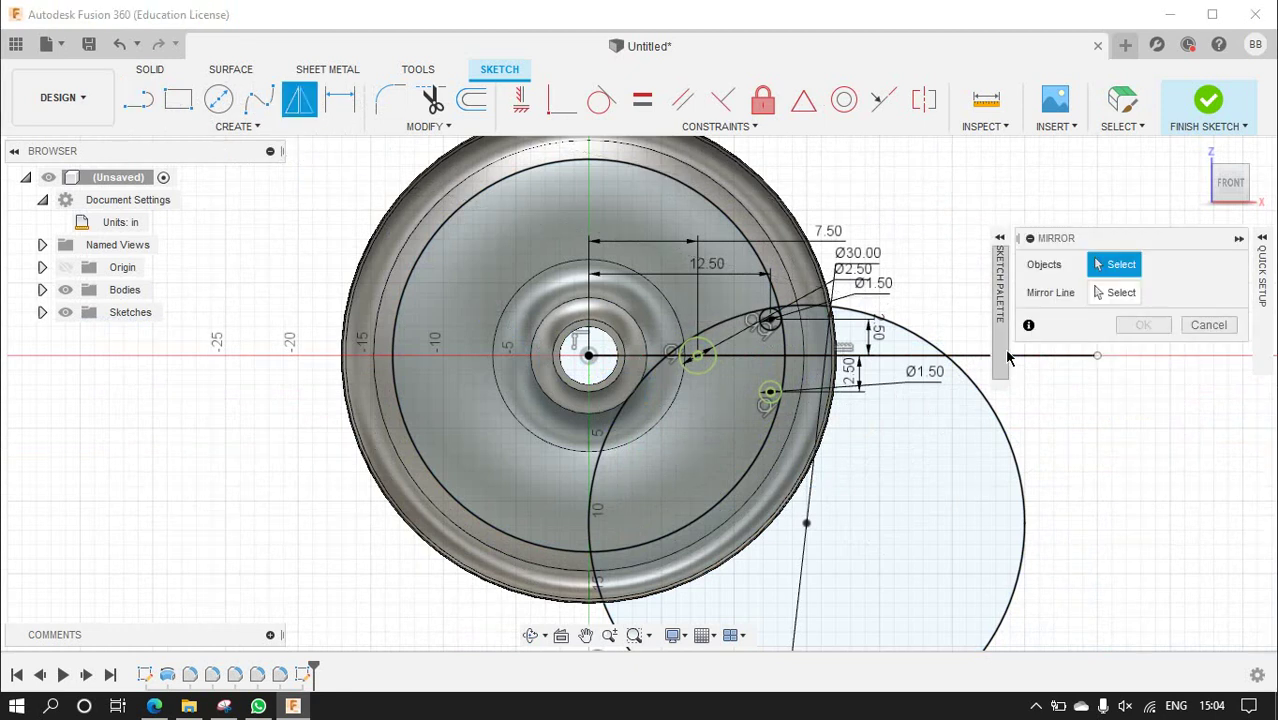
{"action": "left_click", "coordinate": [993, 402]}
{"action": "left_click", "coordinate": [1104, 296]}
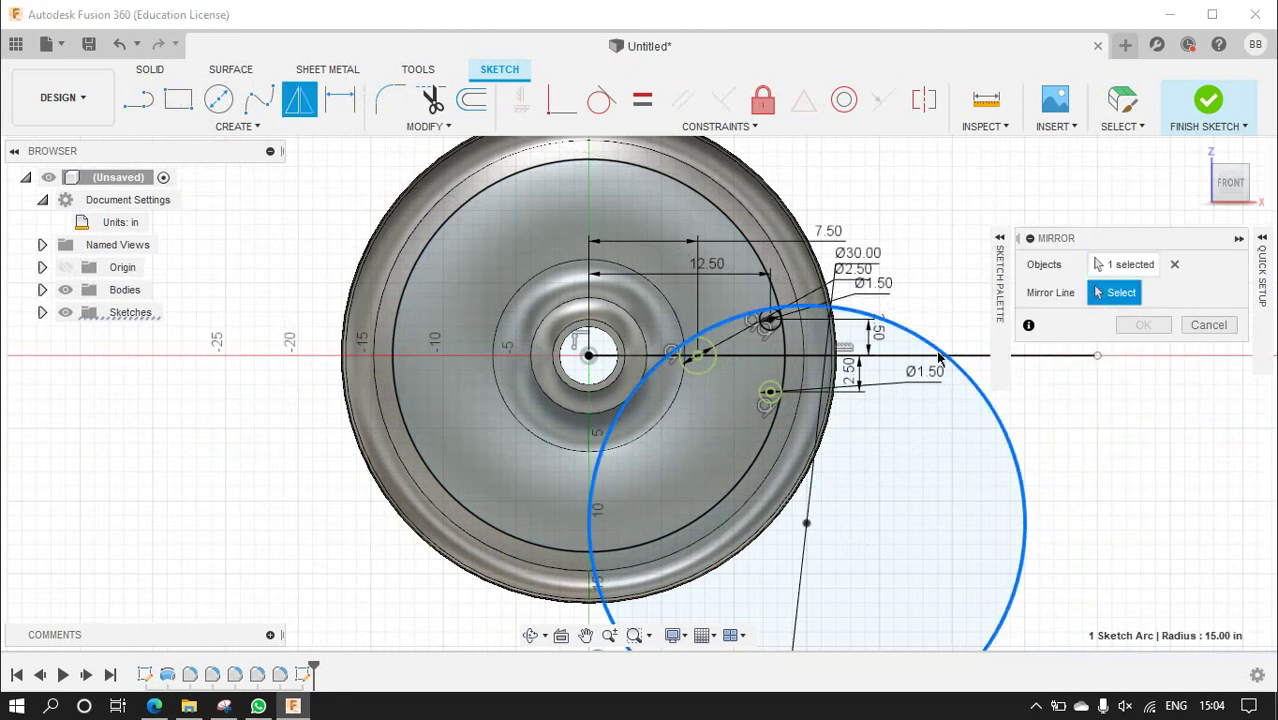
{"action": "left_click", "coordinate": [912, 356]}
{"action": "left_click", "coordinate": [1138, 325]}
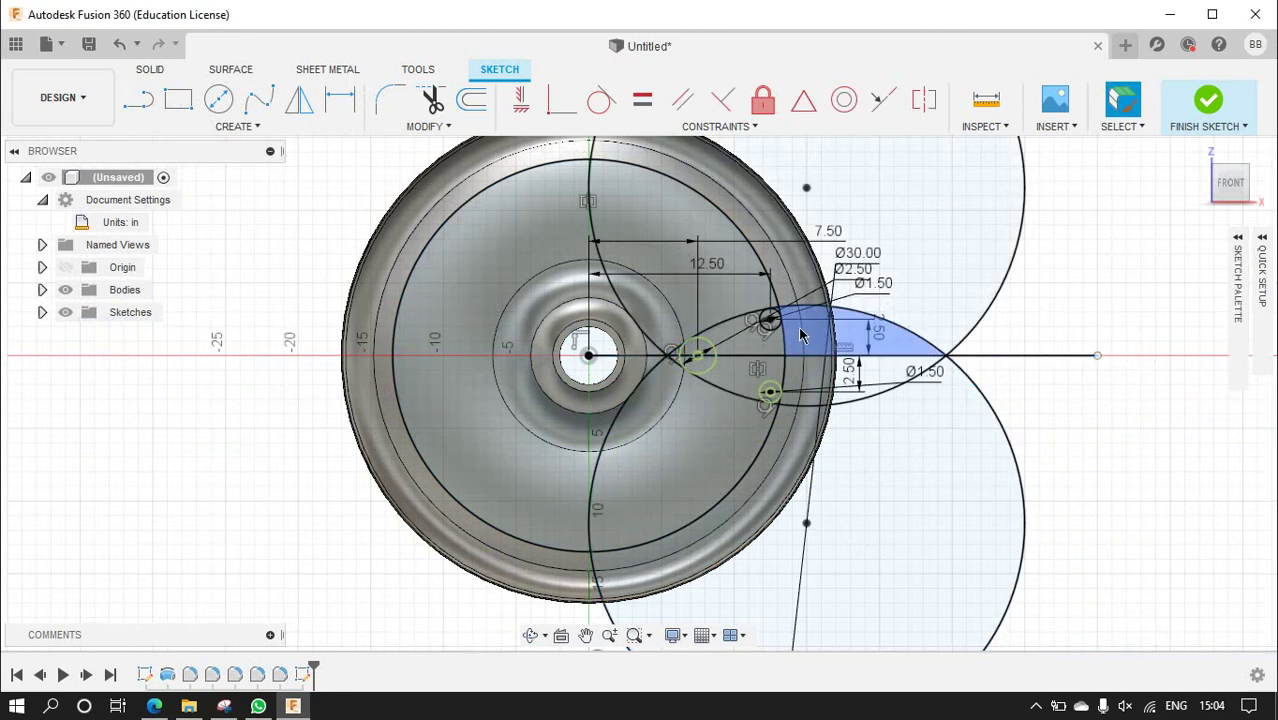
{"action": "scroll", "coordinate": [797, 326], "scroll_direction": "down", "scroll_amount": 2}
{"action": "scroll", "coordinate": [797, 326], "scroll_direction": "up", "scroll_amount": 4}
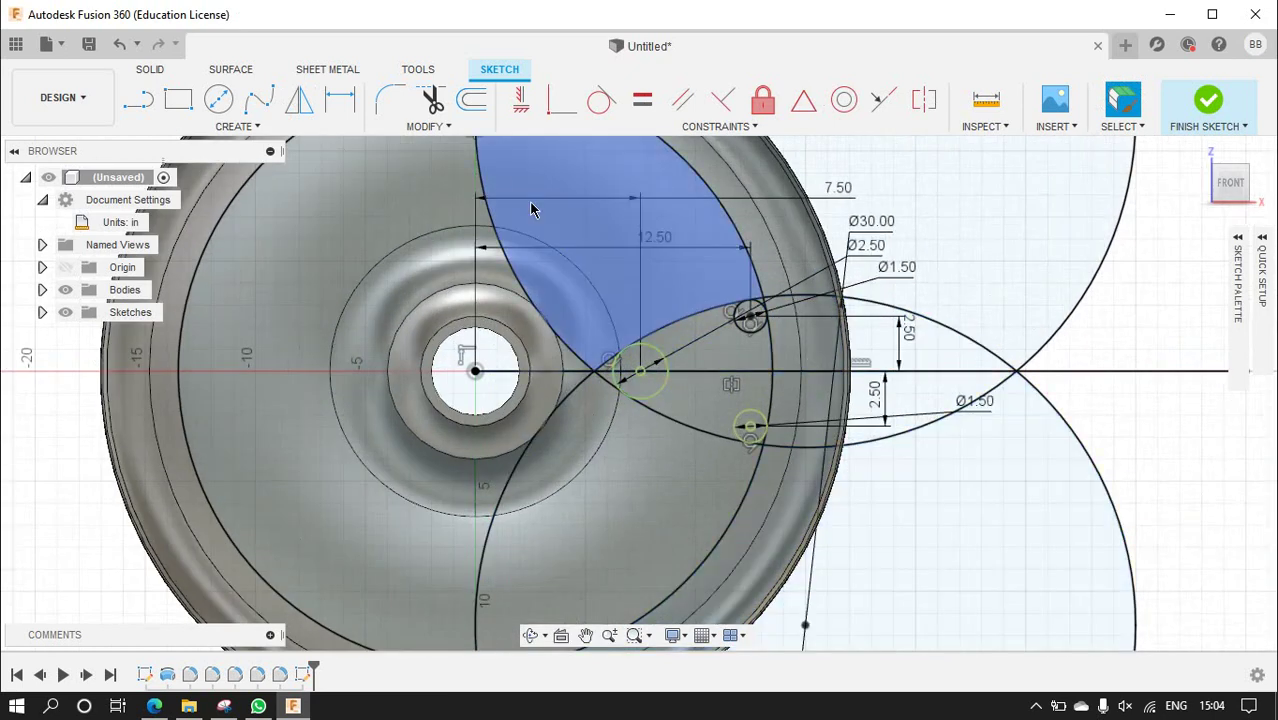
- Trim the large circles, outer arcs and horizontal line ends back to the profile, undoing one mistaken trim
{"action": "left_click", "coordinate": [431, 100]}
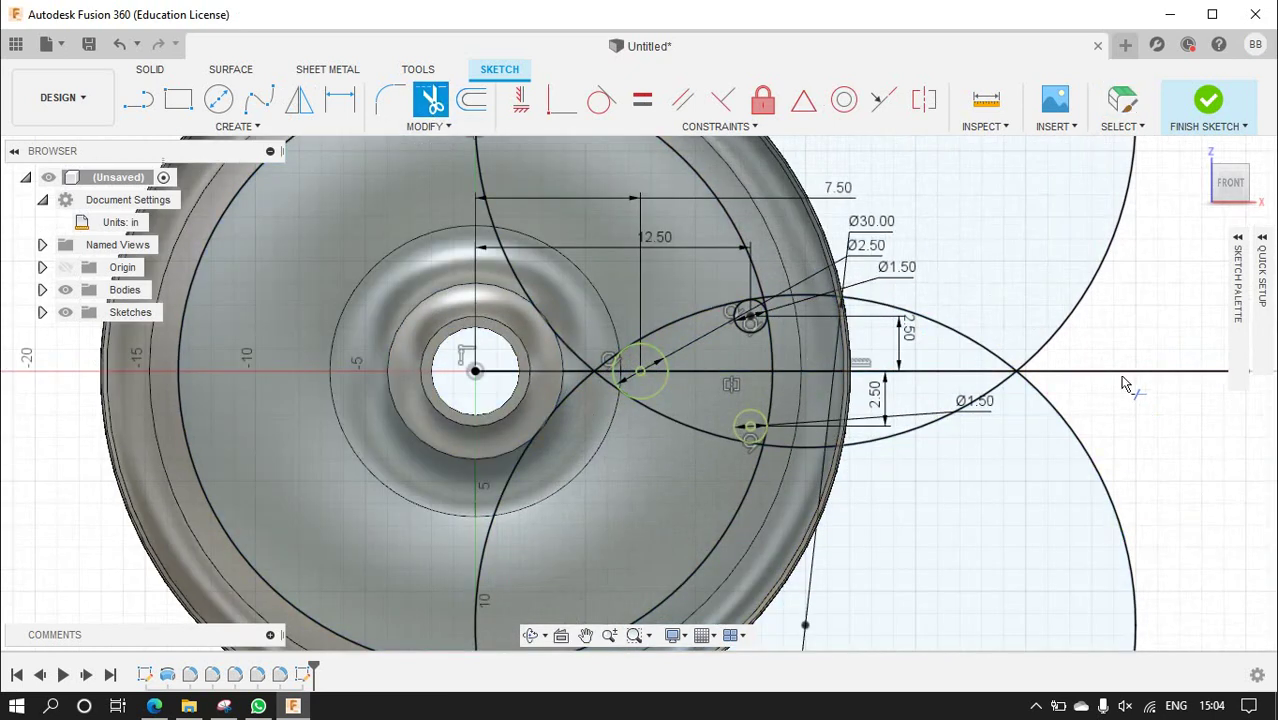
{"action": "left_click", "coordinate": [1072, 432]}
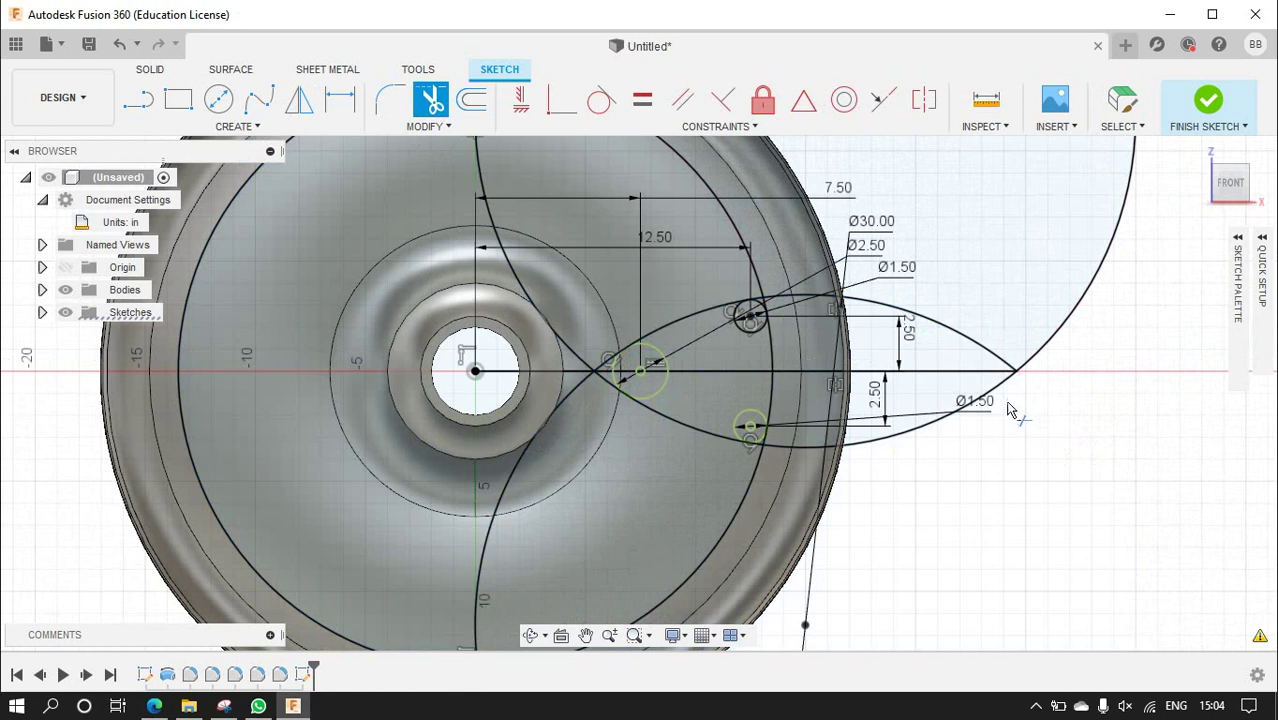
{"action": "left_click", "coordinate": [988, 388]}
{"action": "left_click", "coordinate": [979, 377]}
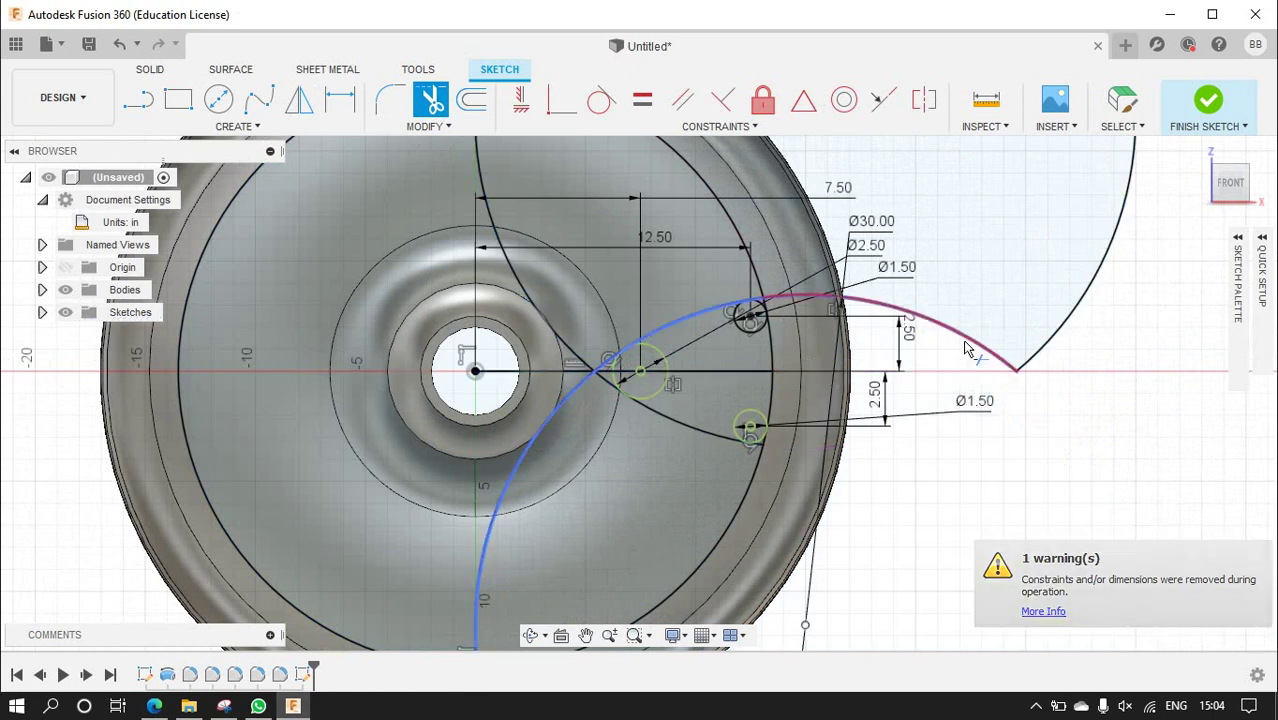
{"action": "left_click", "coordinate": [985, 355]}
{"action": "left_click", "coordinate": [1040, 348]}
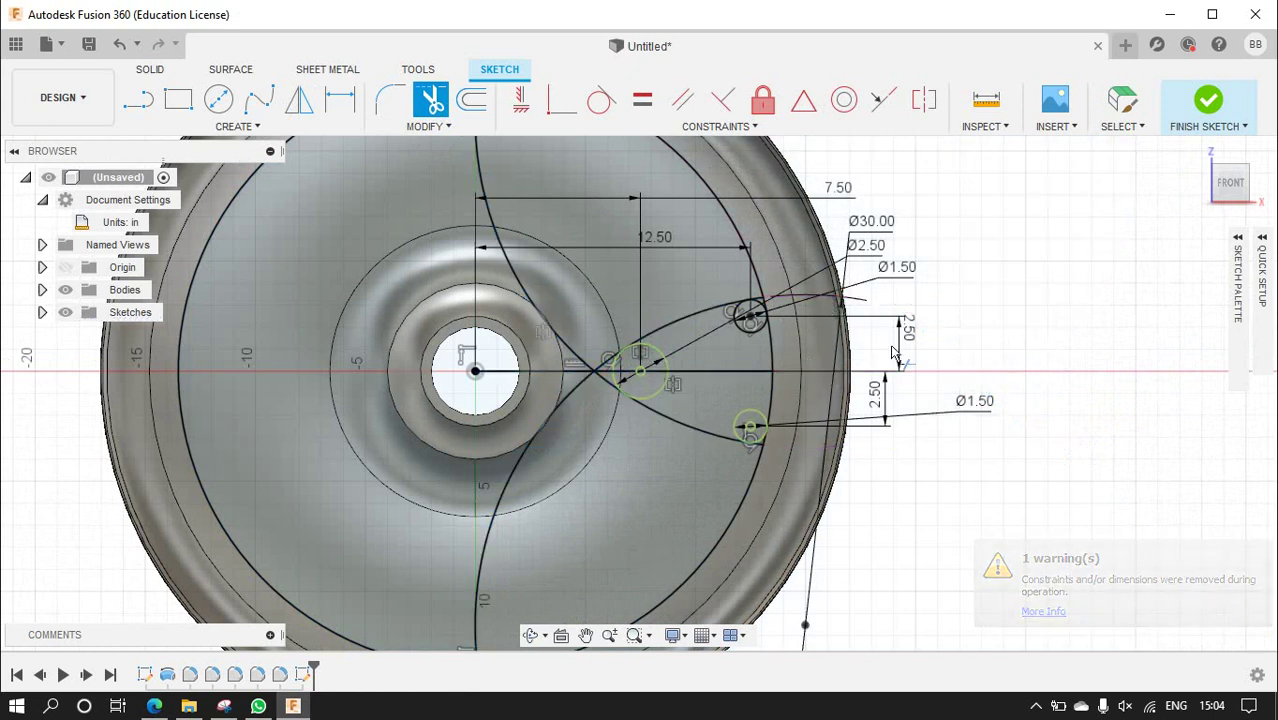
{"action": "left_click", "coordinate": [567, 355]}
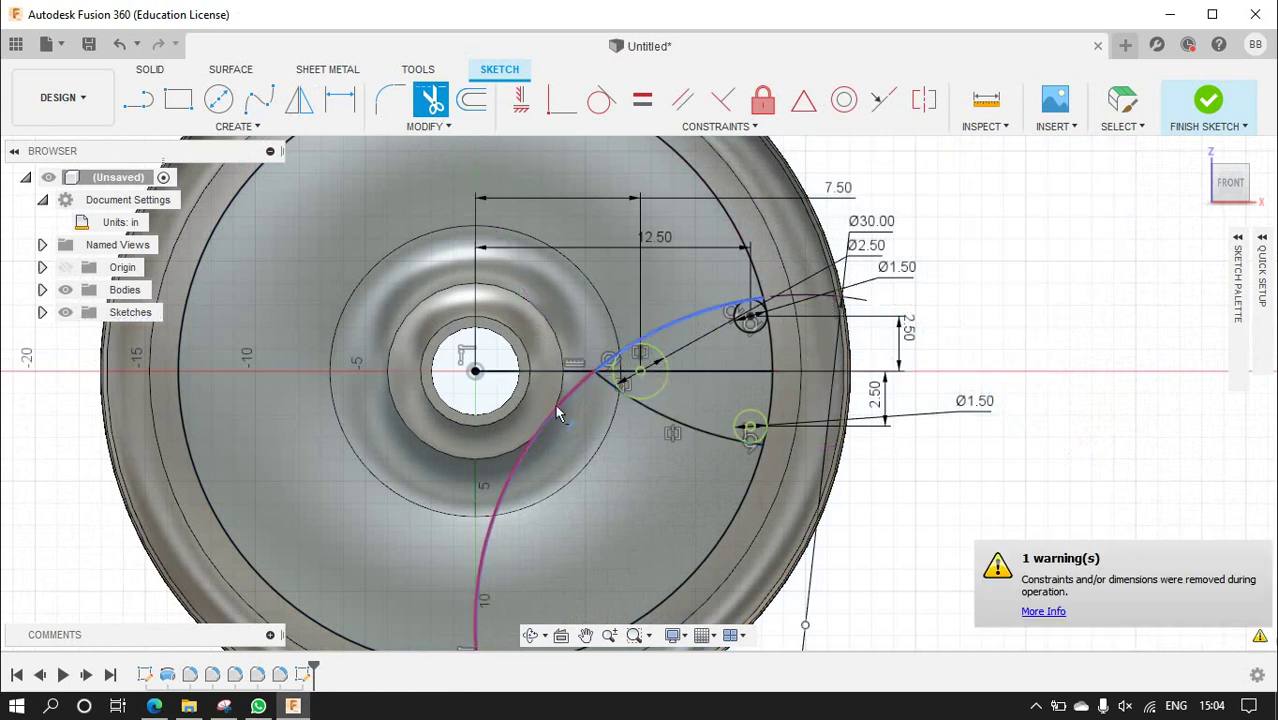
{"action": "left_click", "coordinate": [740, 525]}
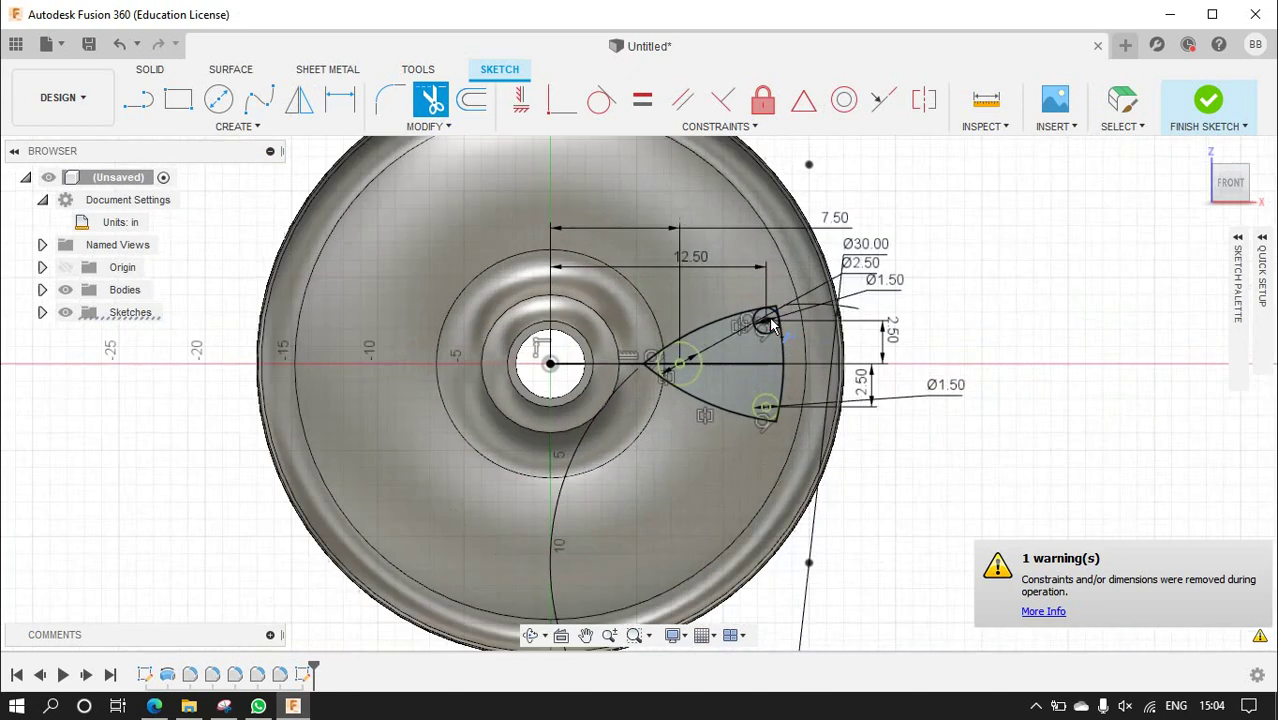
{"action": "scroll", "coordinate": [557, 380], "scroll_direction": "up", "scroll_amount": 5}
{"action": "scroll", "coordinate": [565, 388], "scroll_direction": "up", "scroll_amount": 2}
{"action": "left_click", "coordinate": [562, 432]}
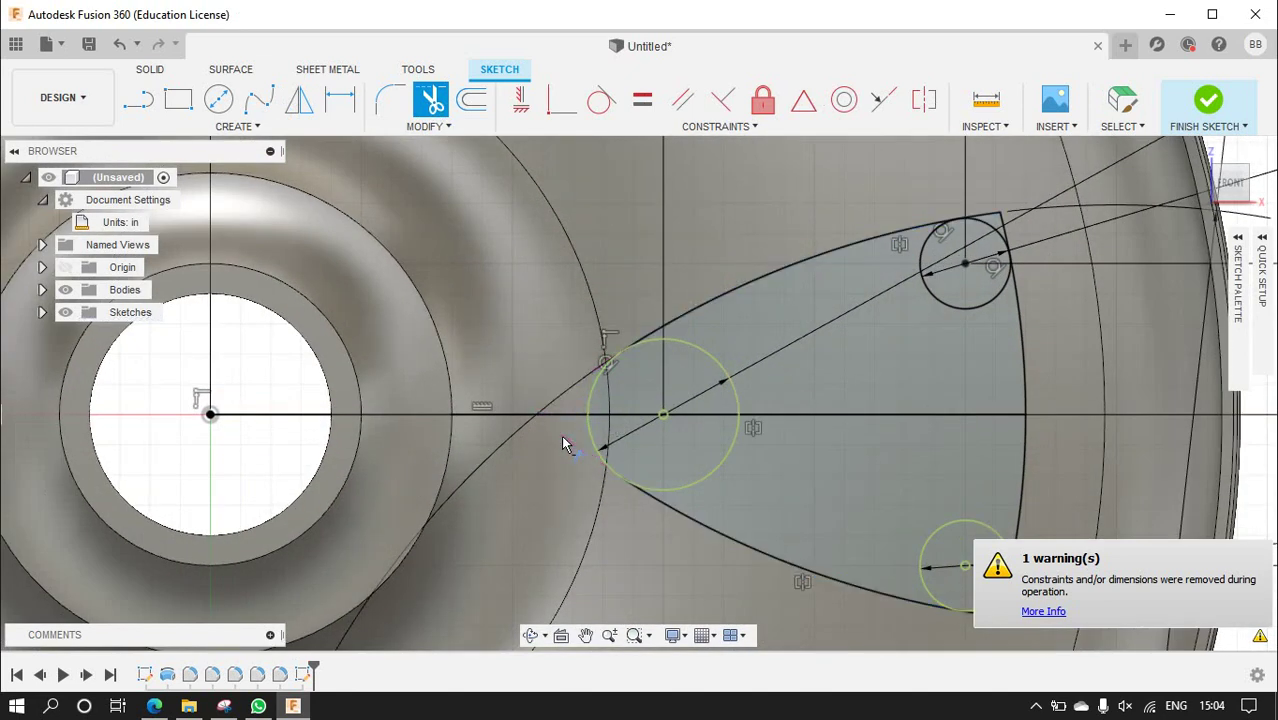
{"action": "scroll", "coordinate": [561, 435], "scroll_direction": "down", "scroll_amount": 3}
{"action": "scroll", "coordinate": [775, 485], "scroll_direction": "up", "scroll_amount": 4}
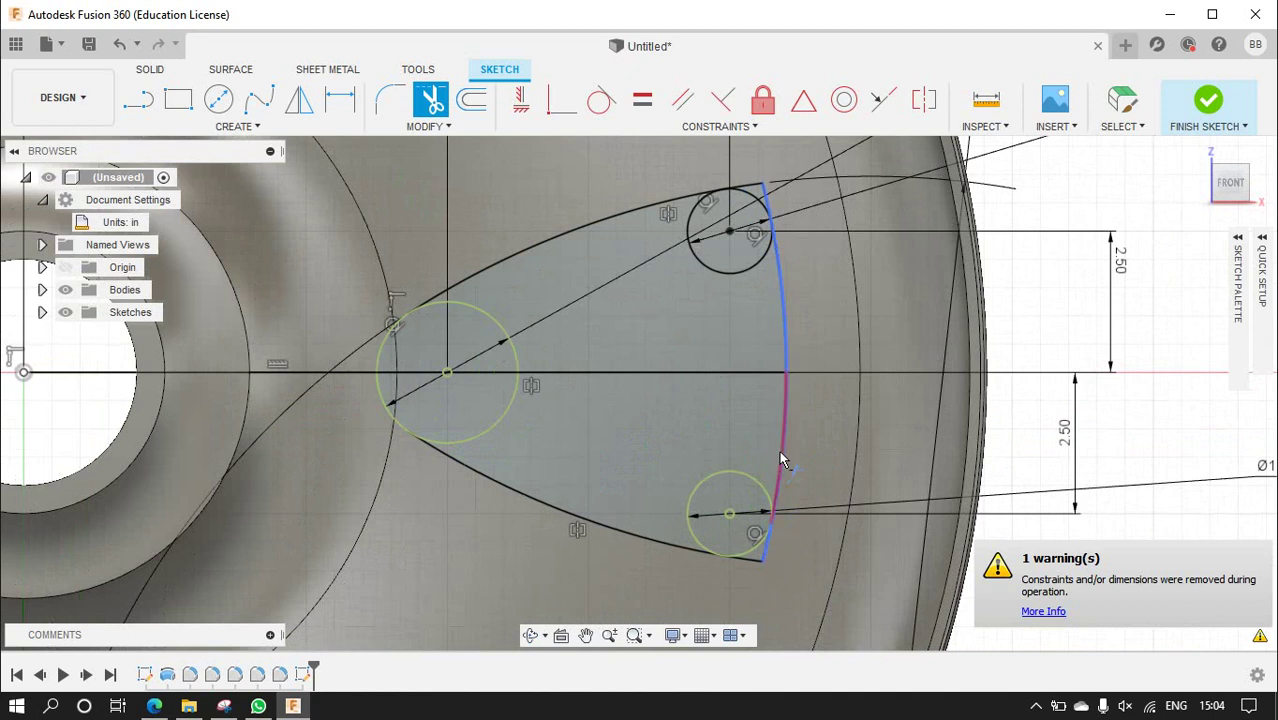
{"action": "left_click", "coordinate": [780, 455]}
{"action": "key", "text": "Escape"}
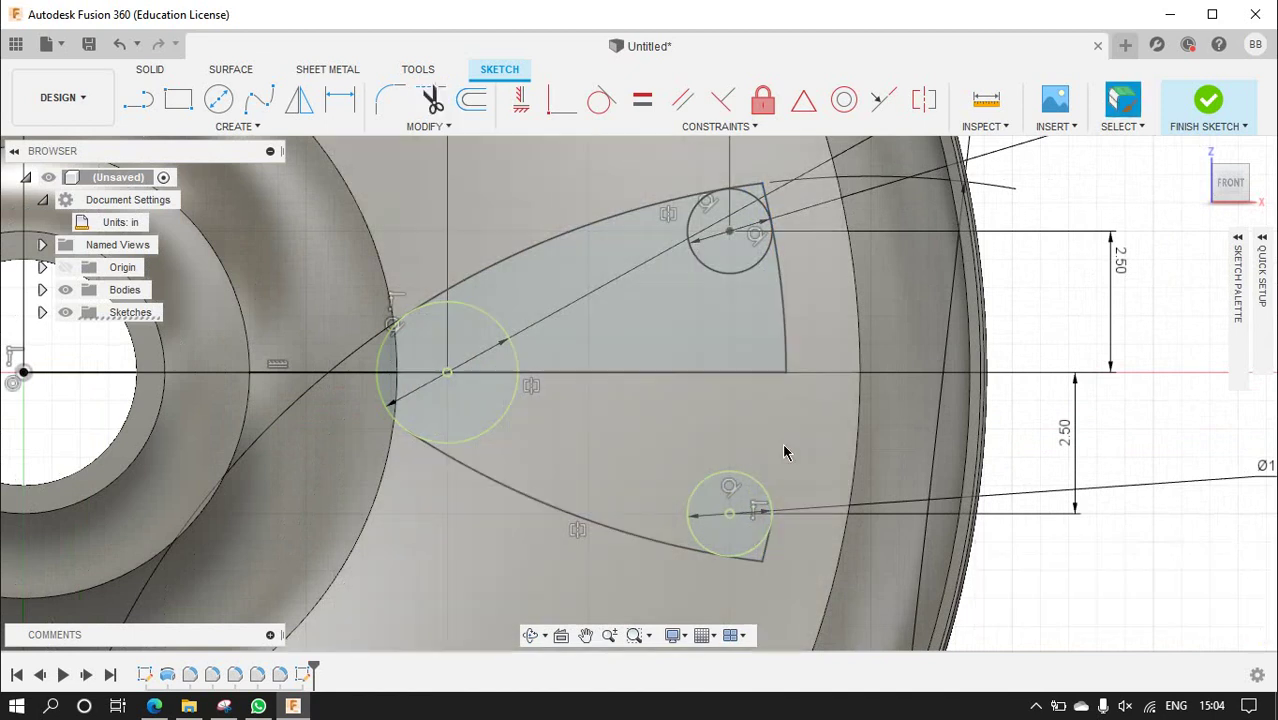
{"action": "key", "text": "ctrl+z"}
- Trim the corner stubs and left circle arcs into a rounded triangle, then finish the sketch
{"action": "left_click", "coordinate": [431, 100]}
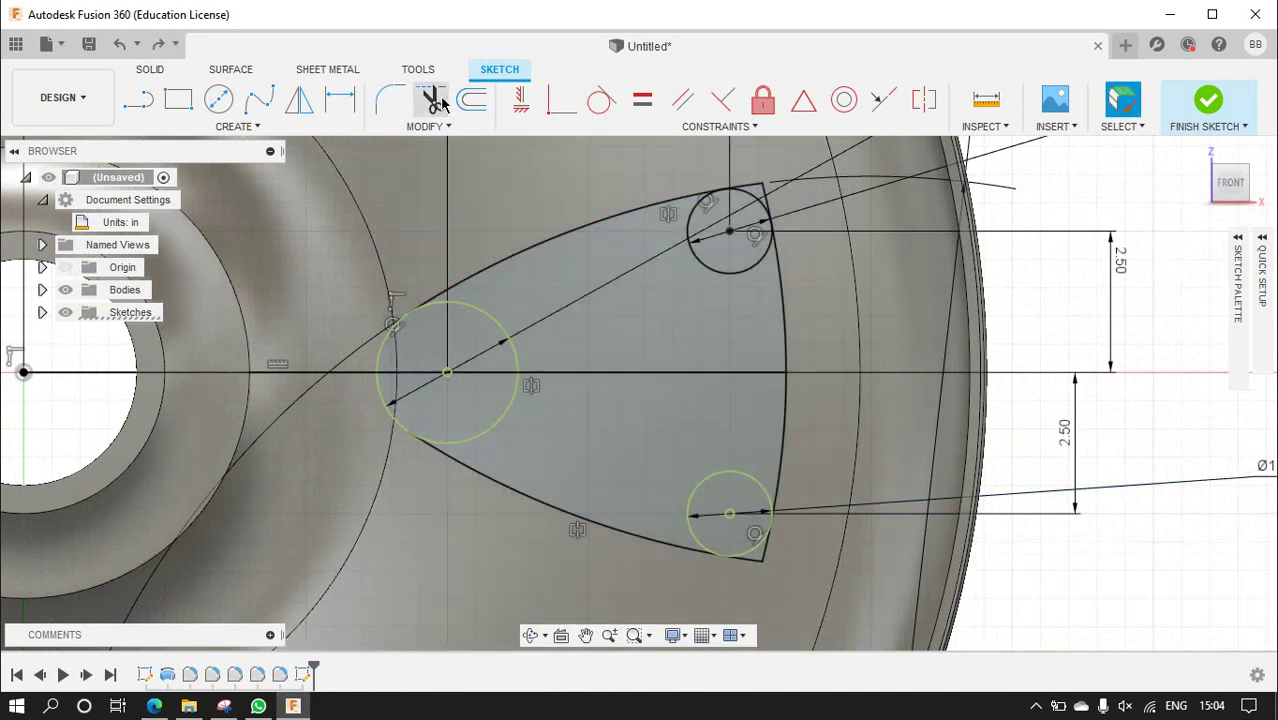
{"action": "left_click", "coordinate": [757, 198]}
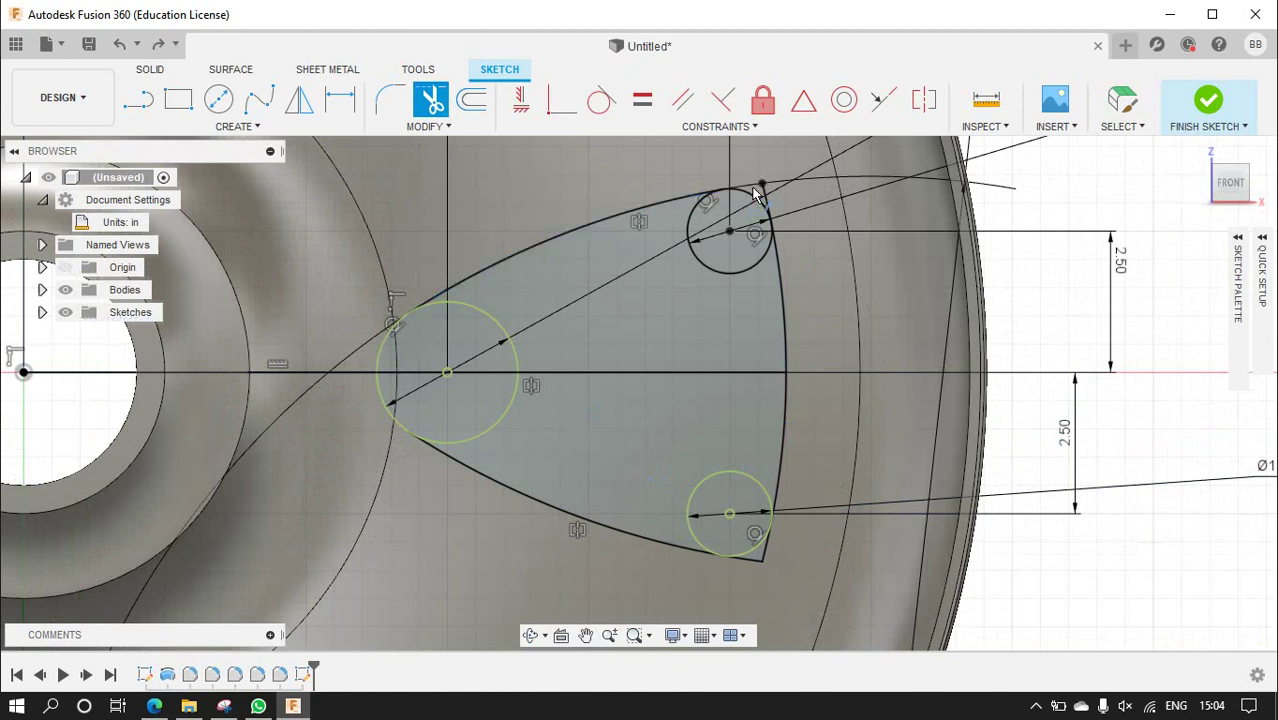
{"action": "left_click", "coordinate": [758, 560]}
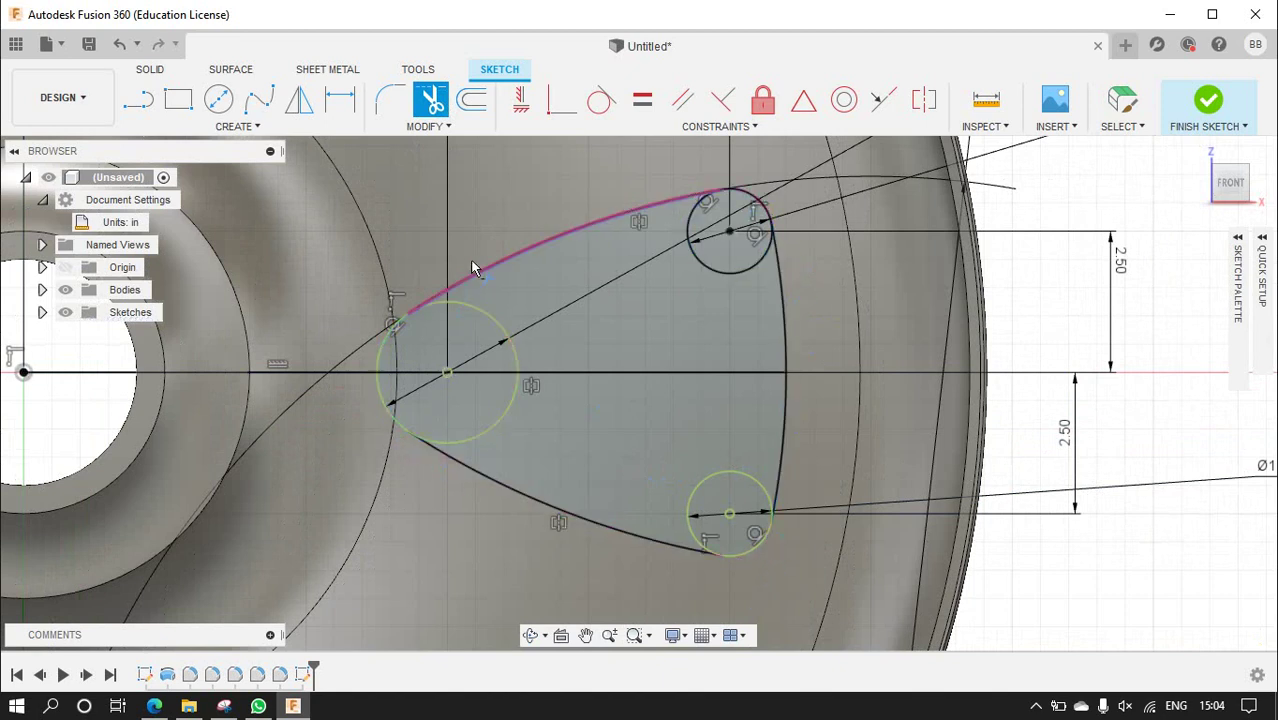
{"action": "left_click", "coordinate": [497, 320]}
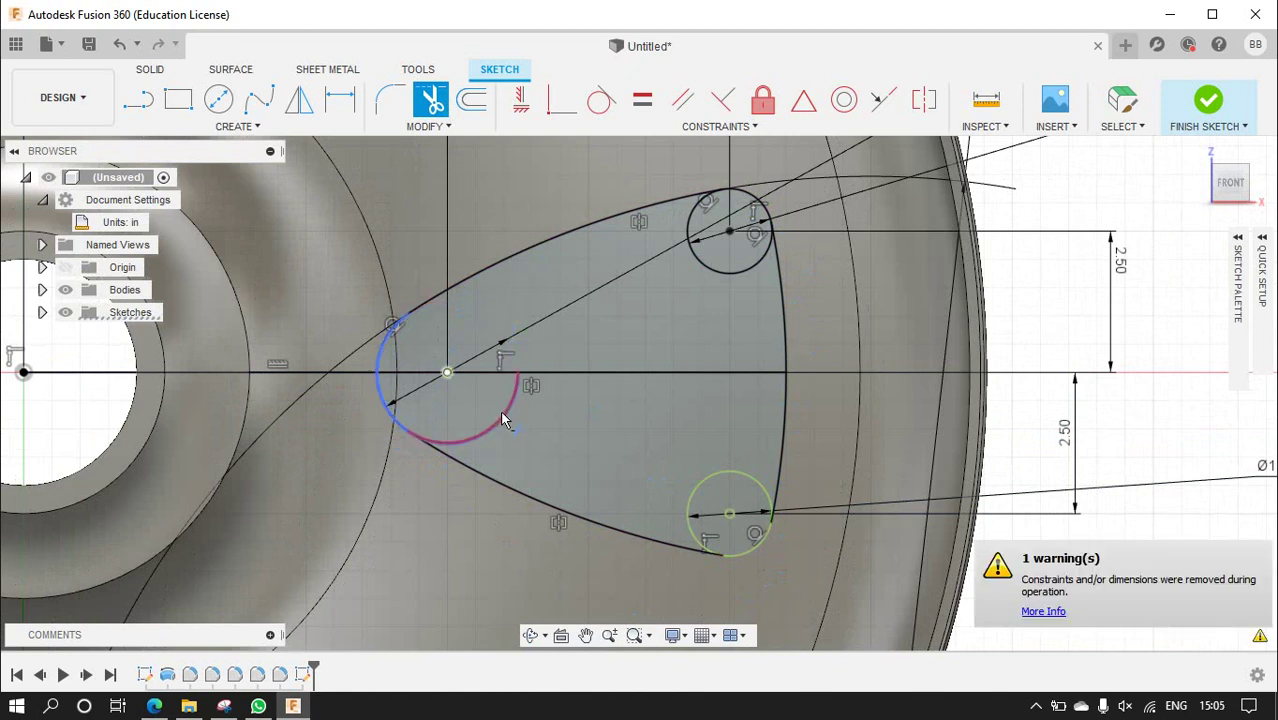
{"action": "left_click", "coordinate": [503, 420]}
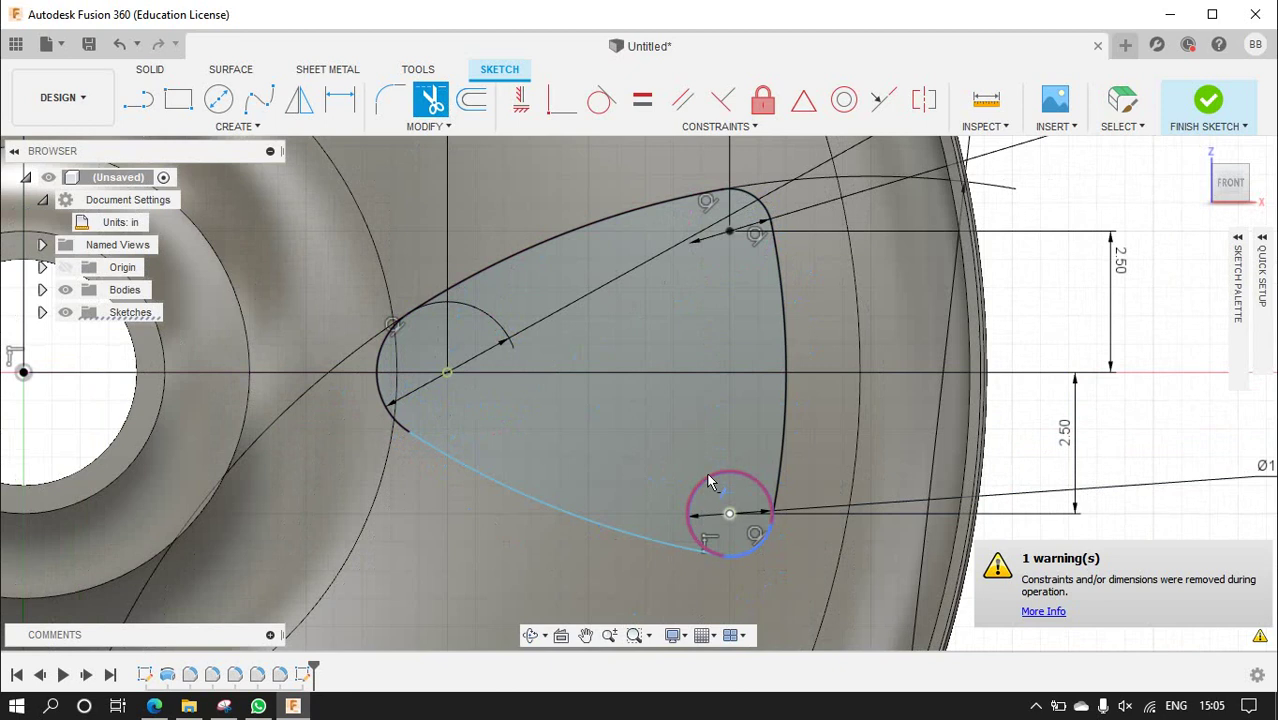
{"action": "scroll", "coordinate": [708, 482], "scroll_direction": "down", "scroll_amount": 3}
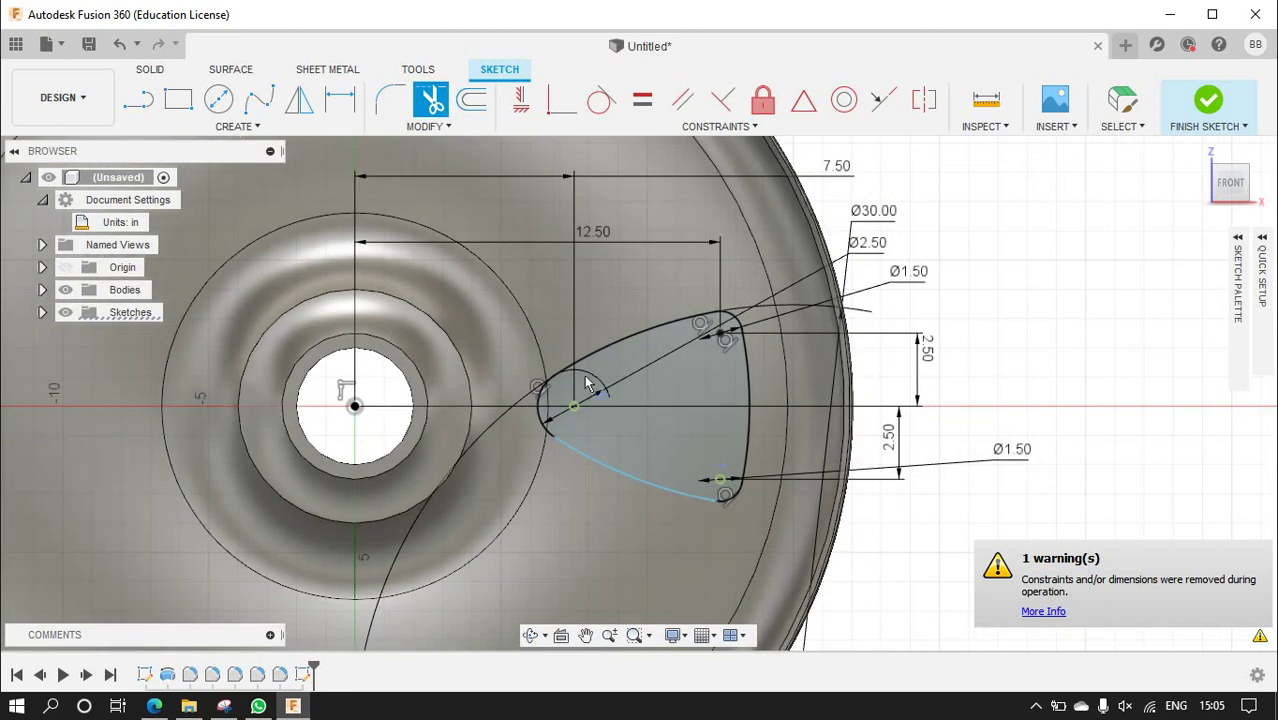
{"action": "scroll", "coordinate": [670, 441], "scroll_direction": "down", "scroll_amount": 3}
{"action": "scroll", "coordinate": [600, 500], "scroll_direction": "down", "scroll_amount": 2}
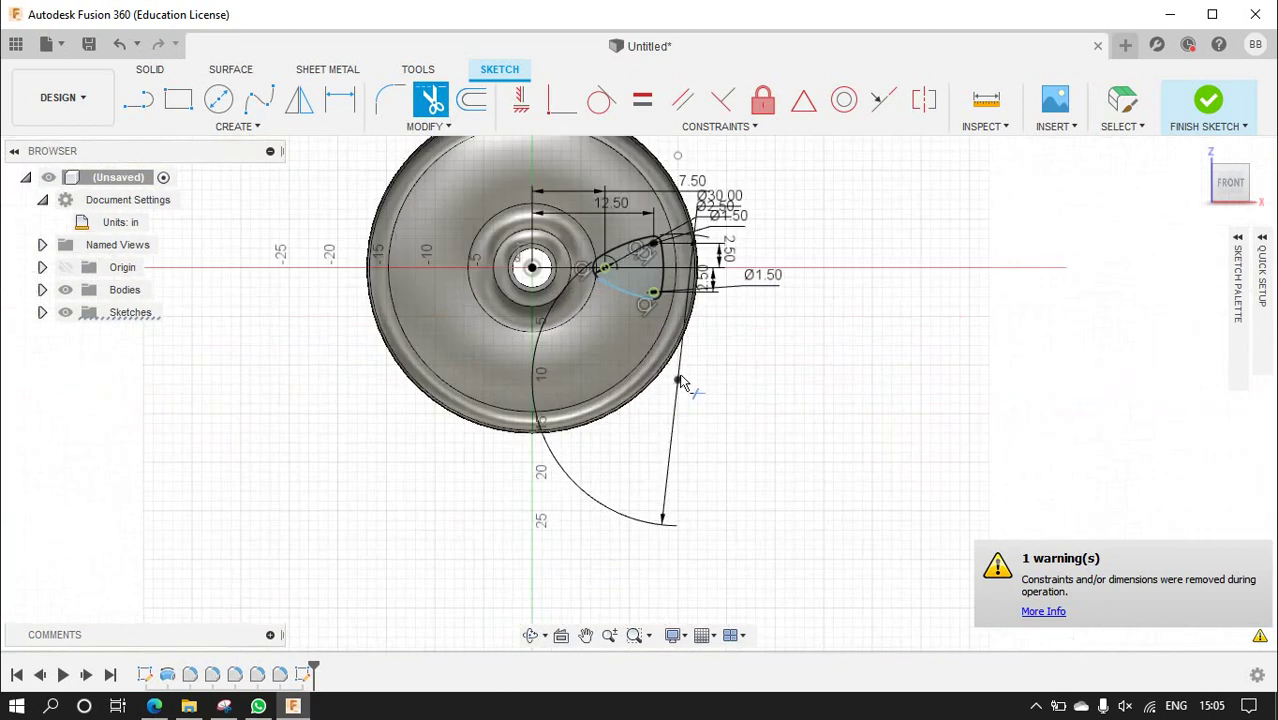
{"action": "left_click", "coordinate": [1208, 104]}
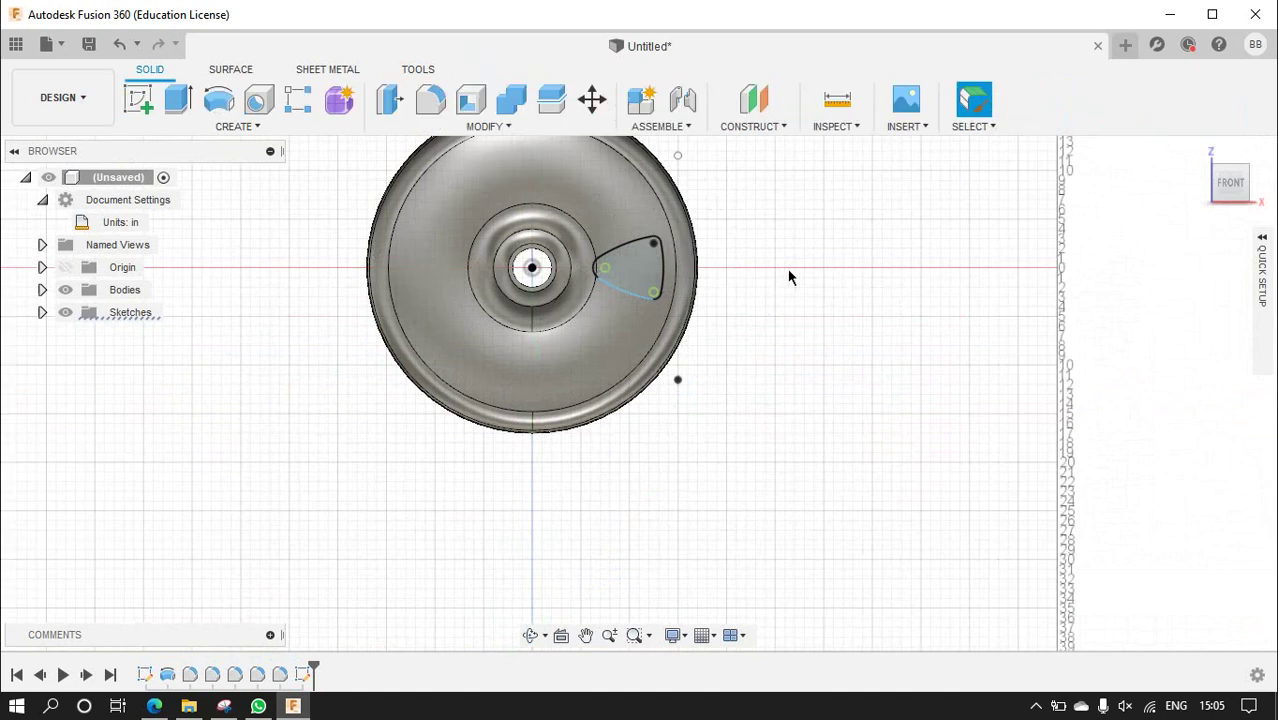
- Cut the rounded-triangle profile through the wheel face with a symmetric 24 in extrusion
{"action": "left_click", "coordinate": [175, 100]}
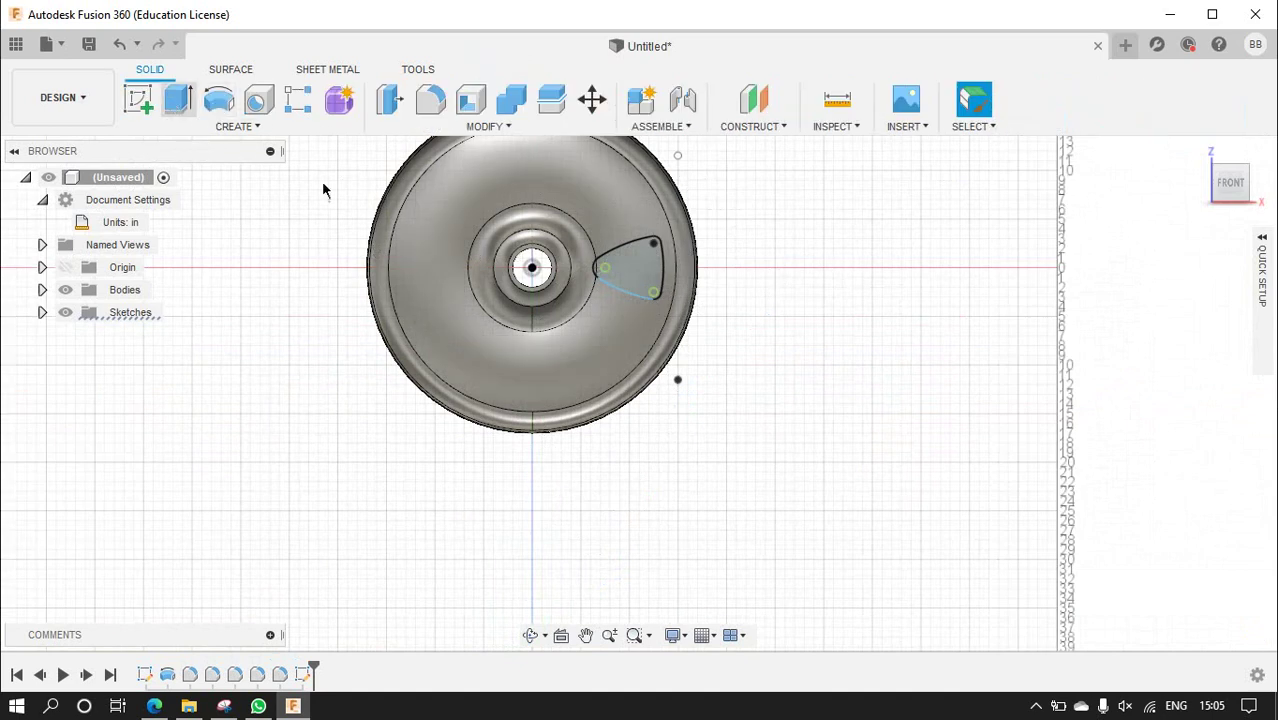
{"action": "left_click", "coordinate": [1247, 176]}
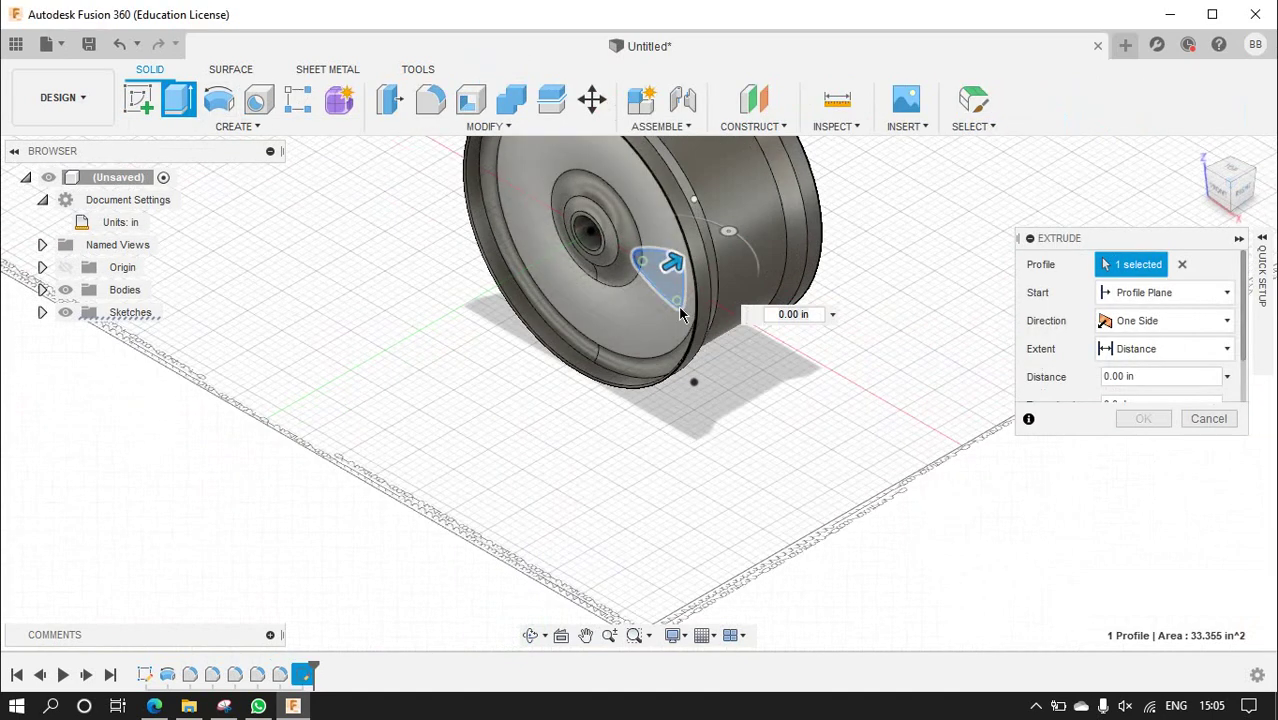
{"action": "left_click_drag", "start_coordinate": [651, 266], "coordinate": [484, 372]}
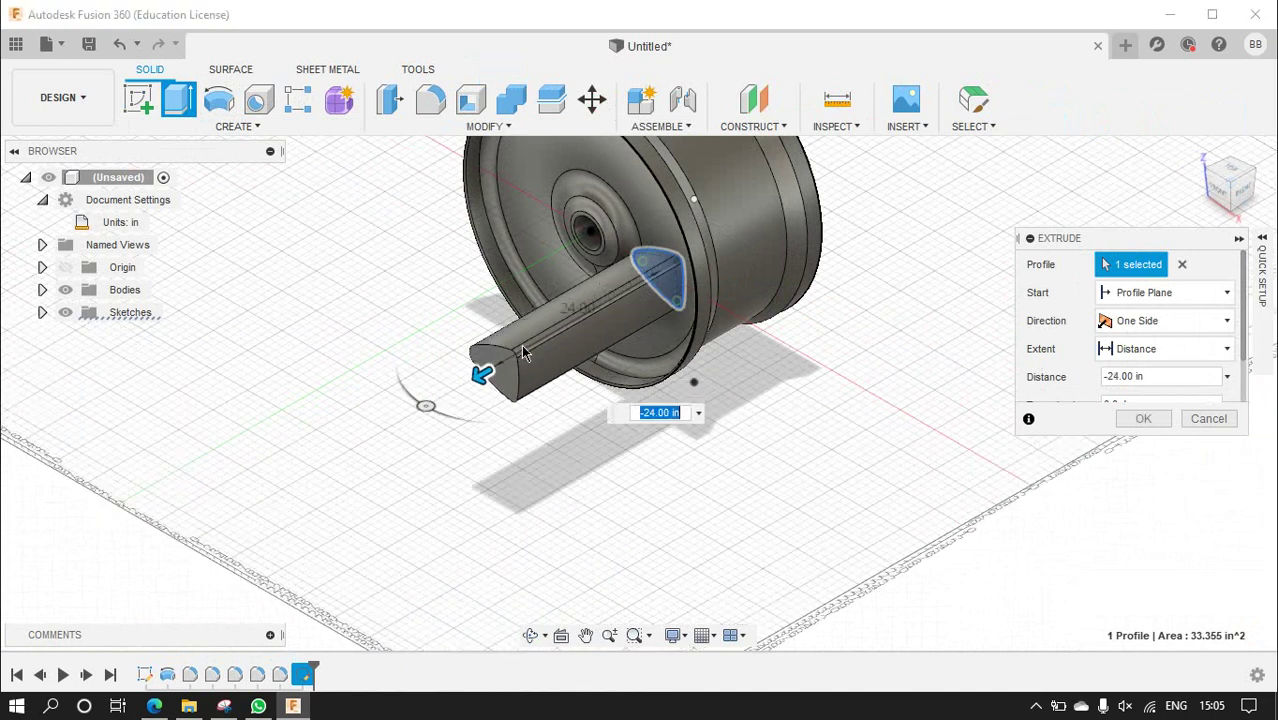
{"action": "left_click", "coordinate": [1126, 321]}
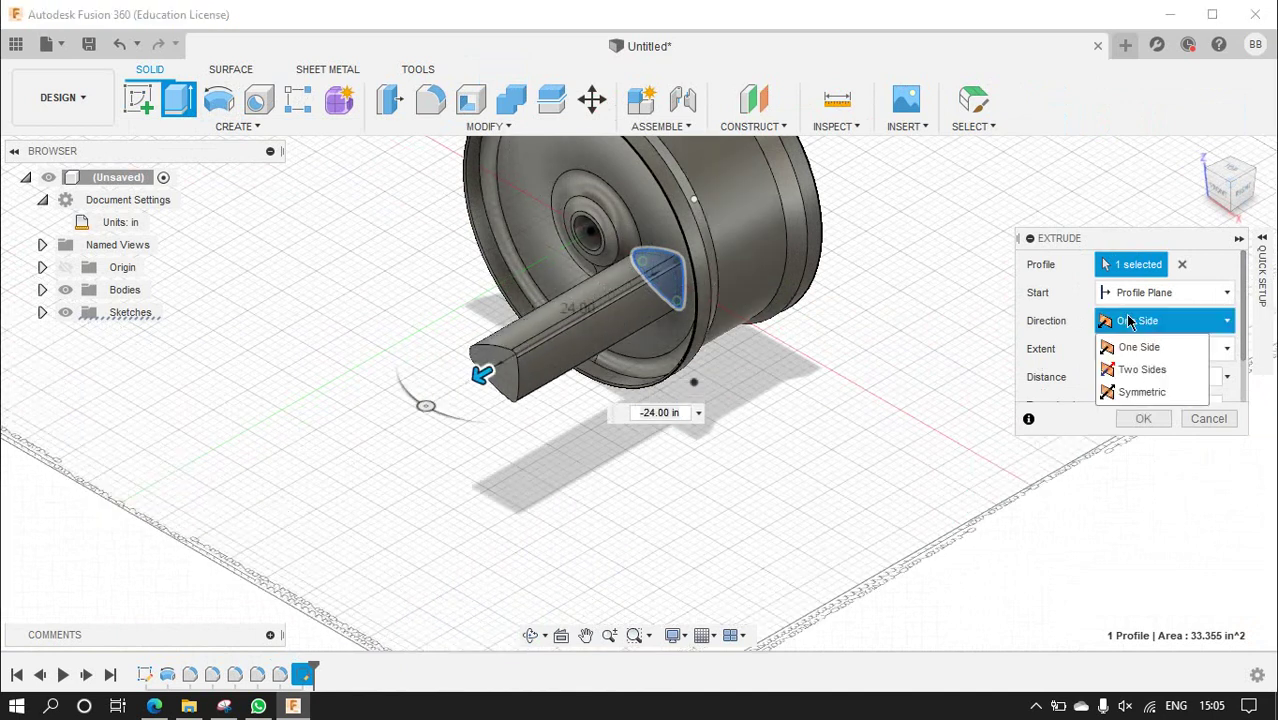
{"action": "left_click", "coordinate": [1135, 392]}
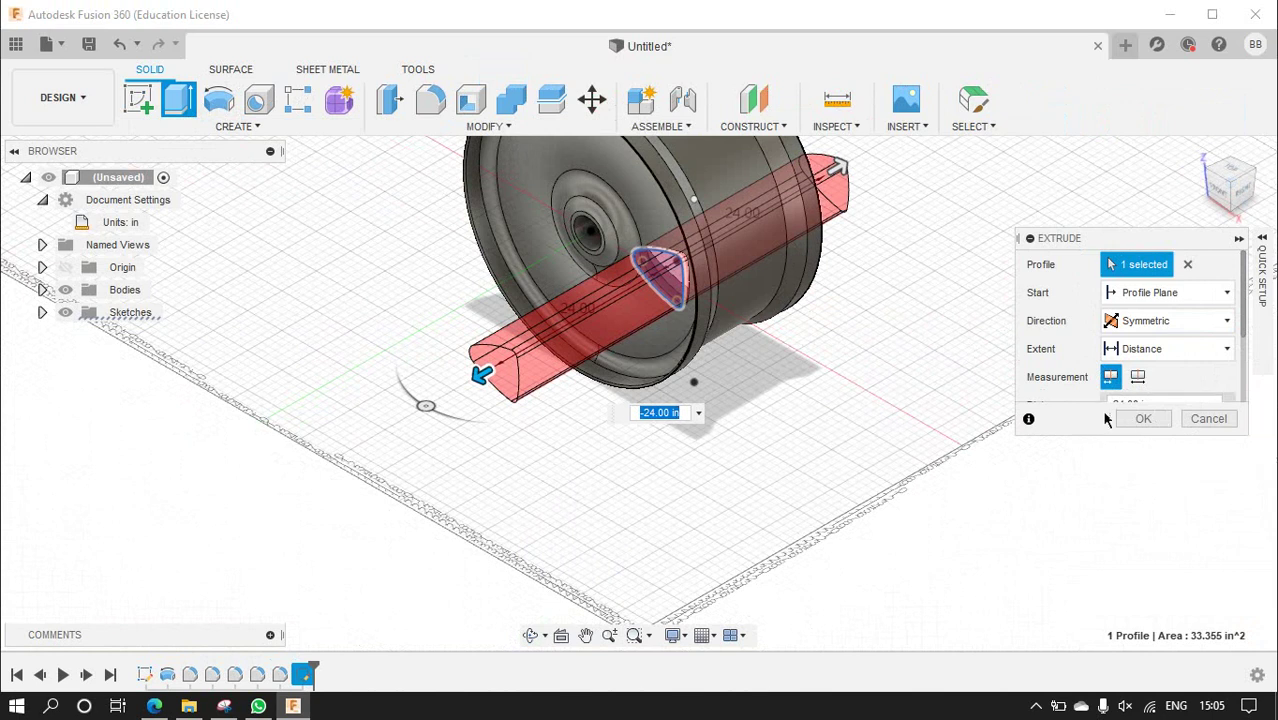
{"action": "scroll", "coordinate": [1221, 320], "scroll_direction": "down", "scroll_amount": 2}
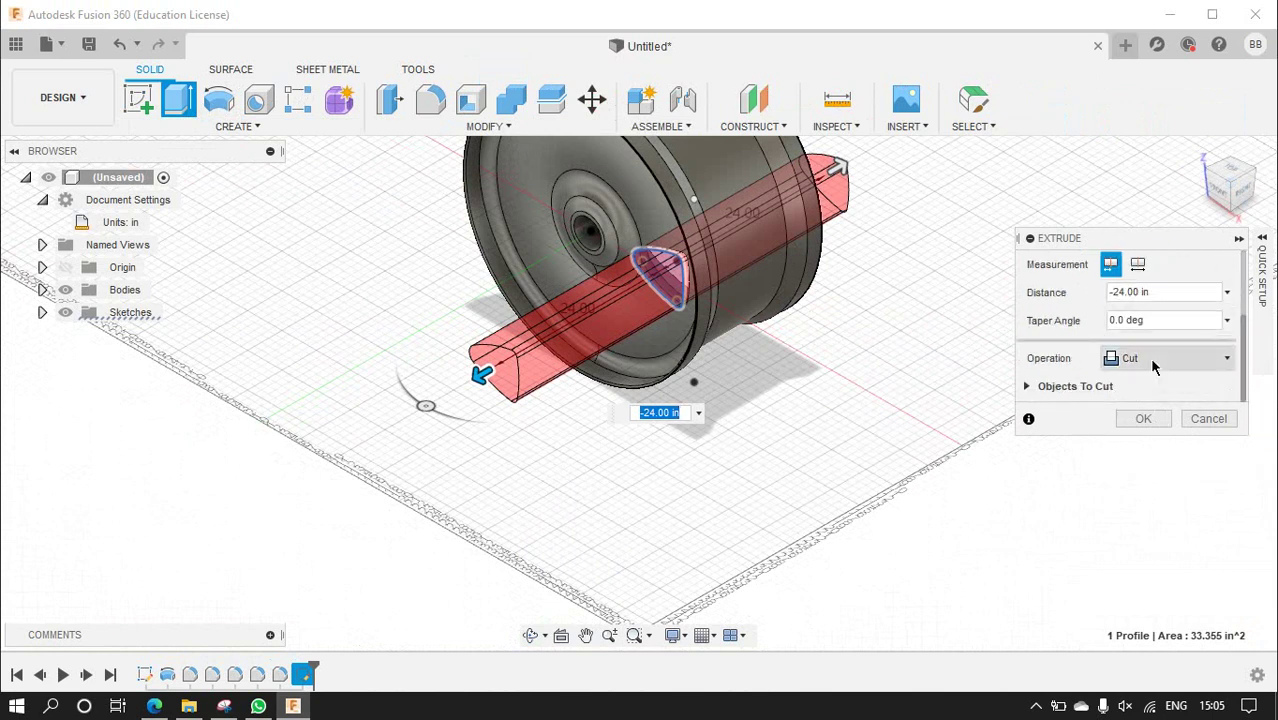
{"action": "left_click", "coordinate": [1141, 418]}
{"action": "scroll", "coordinate": [830, 348], "scroll_direction": "down", "scroll_amount": 3}
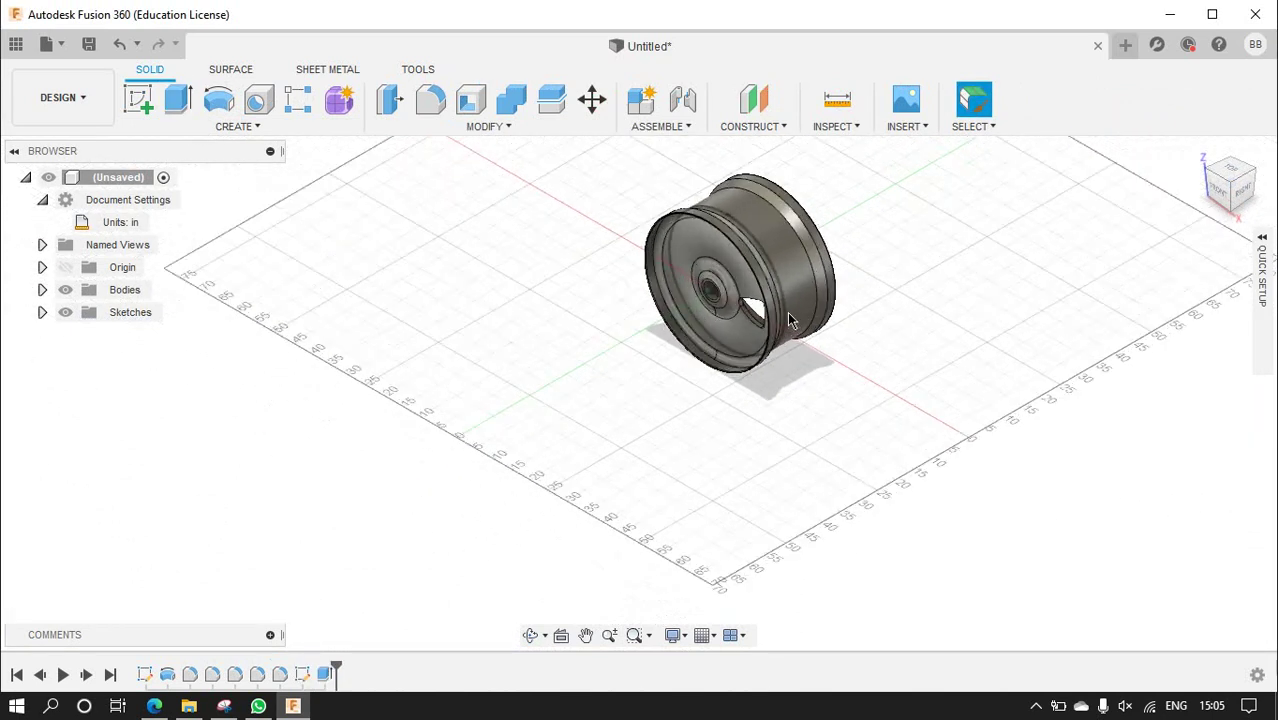
{"action": "scroll", "coordinate": [725, 300], "scroll_direction": "up", "scroll_amount": 5}
{"action": "scroll", "coordinate": [672, 287], "scroll_direction": "up", "scroll_amount": 3}
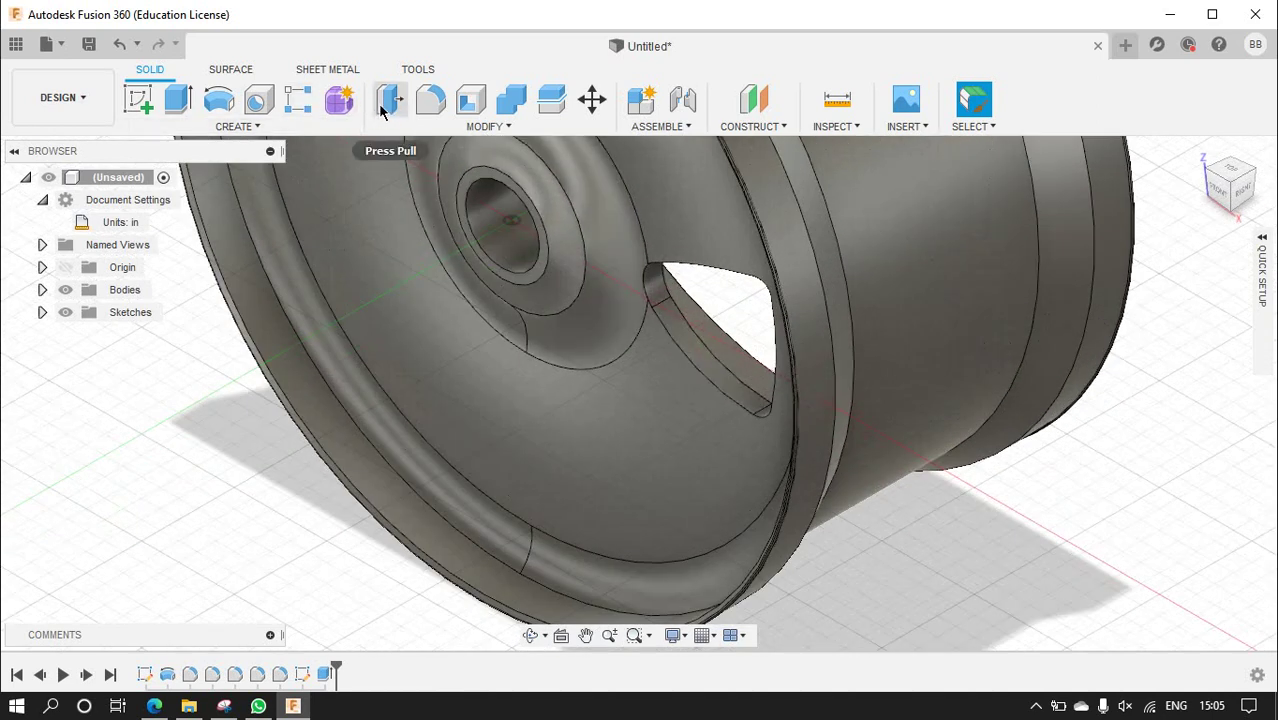
{"action": "left_click", "coordinate": [298, 99]}
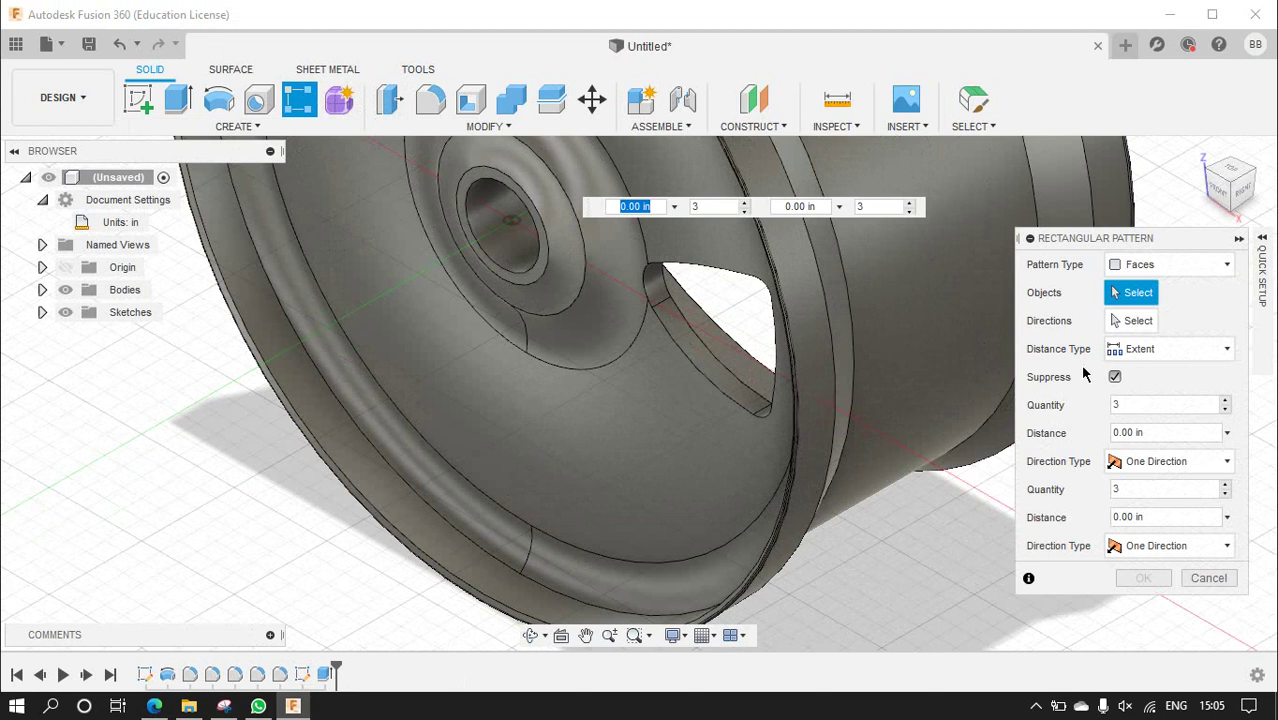
{"action": "left_click", "coordinate": [1140, 264]}
{"action": "left_click", "coordinate": [1135, 331]}
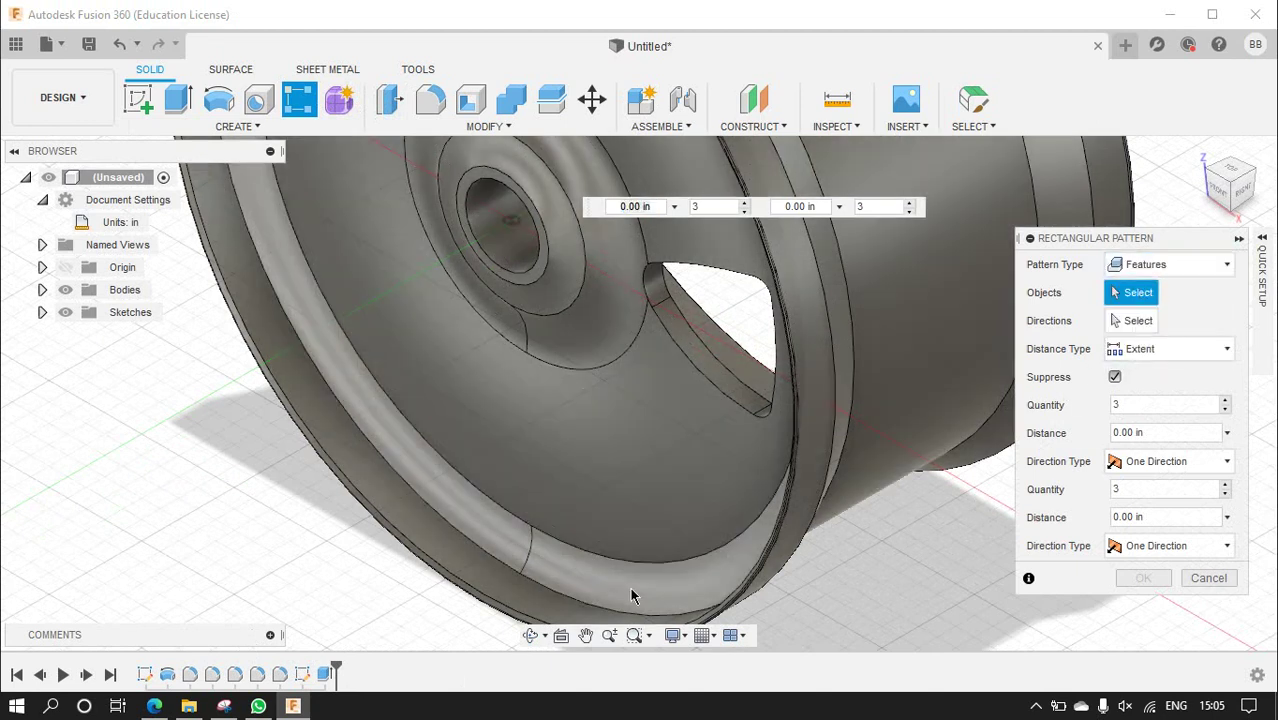
{"action": "left_click", "coordinate": [325, 674]}
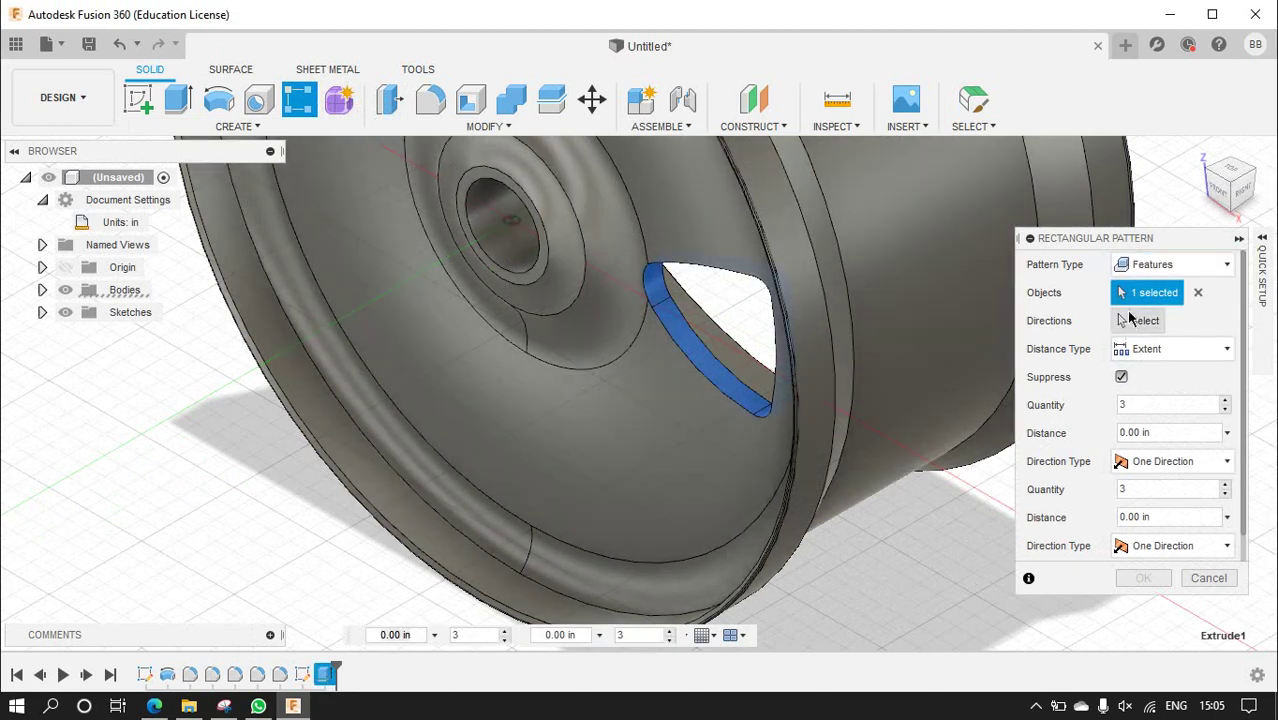
{"action": "left_click", "coordinate": [1137, 321]}
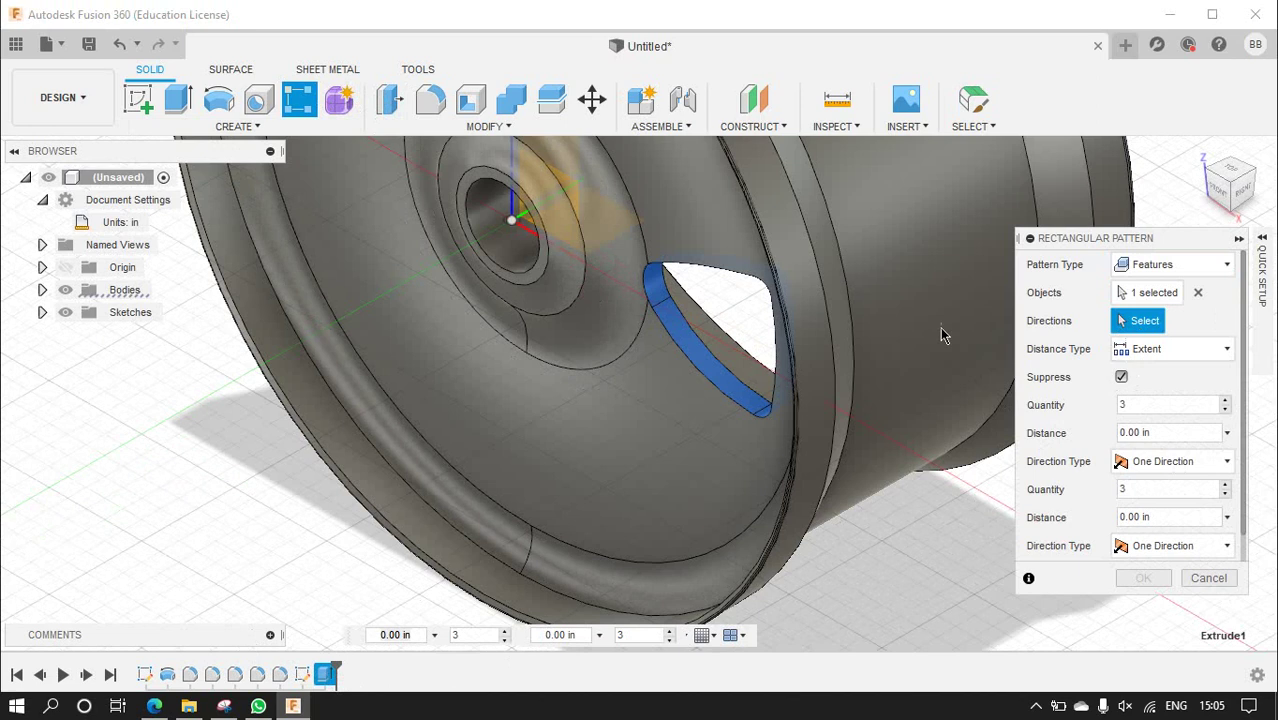
{"action": "left_click", "coordinate": [522, 222]}
{"action": "scroll", "coordinate": [725, 395], "scroll_direction": "down", "scroll_amount": 5}
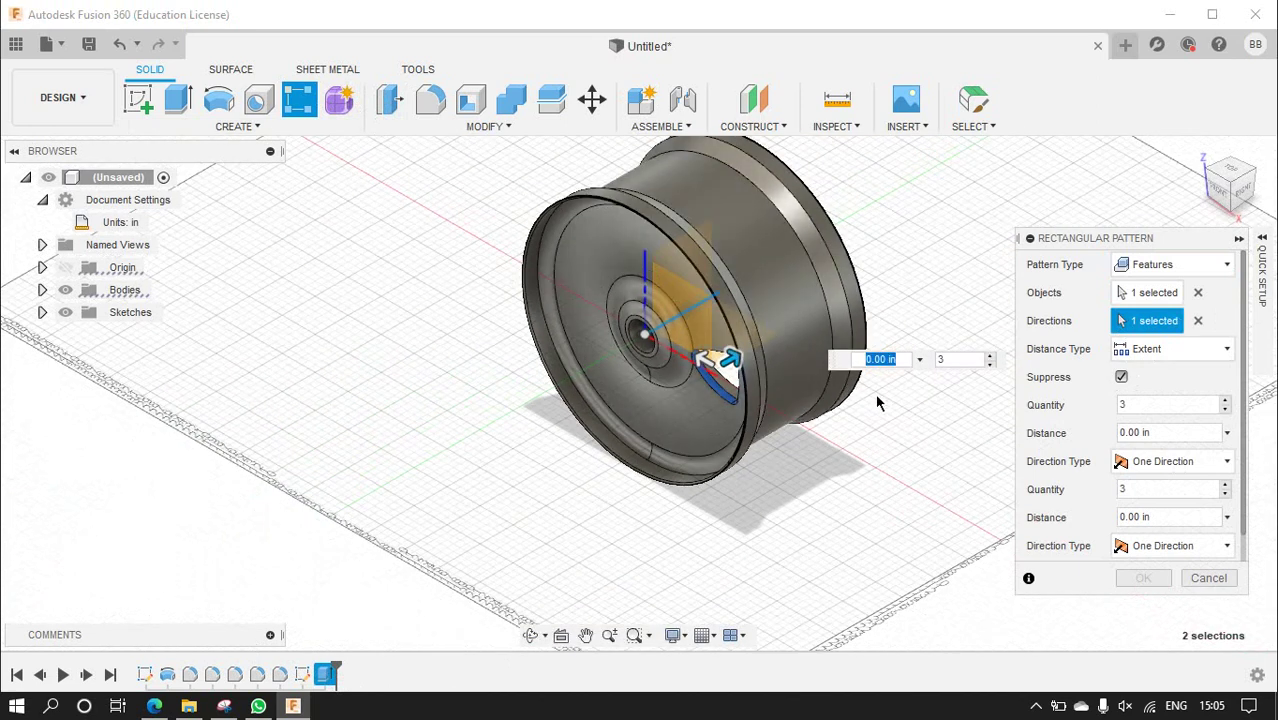
{"action": "left_click", "coordinate": [1207, 578]}
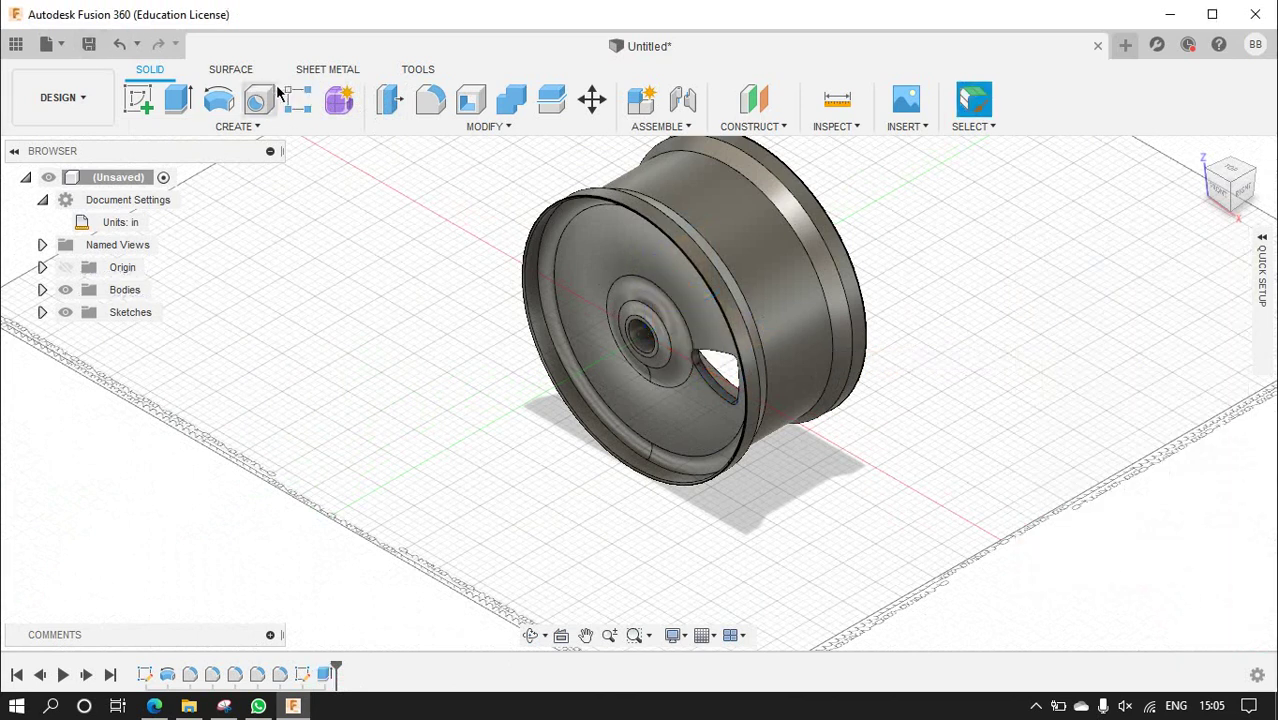
- Set up a feature-type circular pattern of the spoke cutout around the hub axis
{"action": "left_click", "coordinate": [237, 126]}
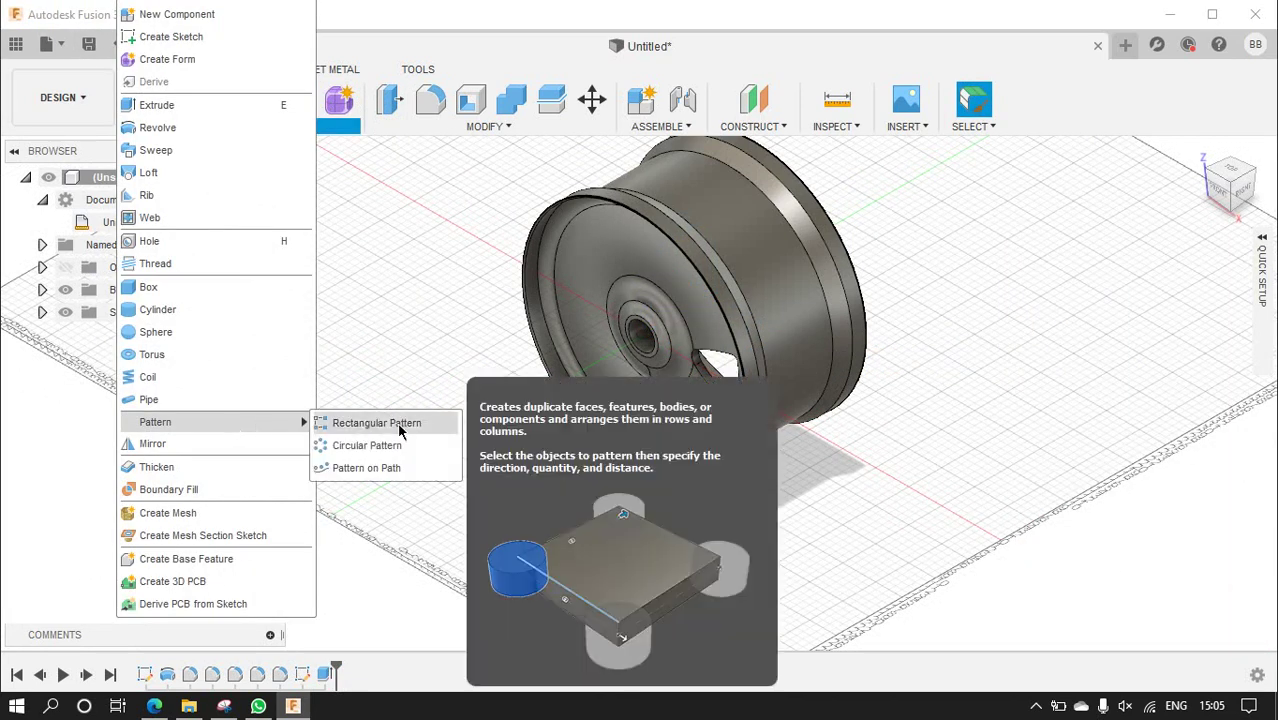
{"action": "left_click", "coordinate": [420, 446]}
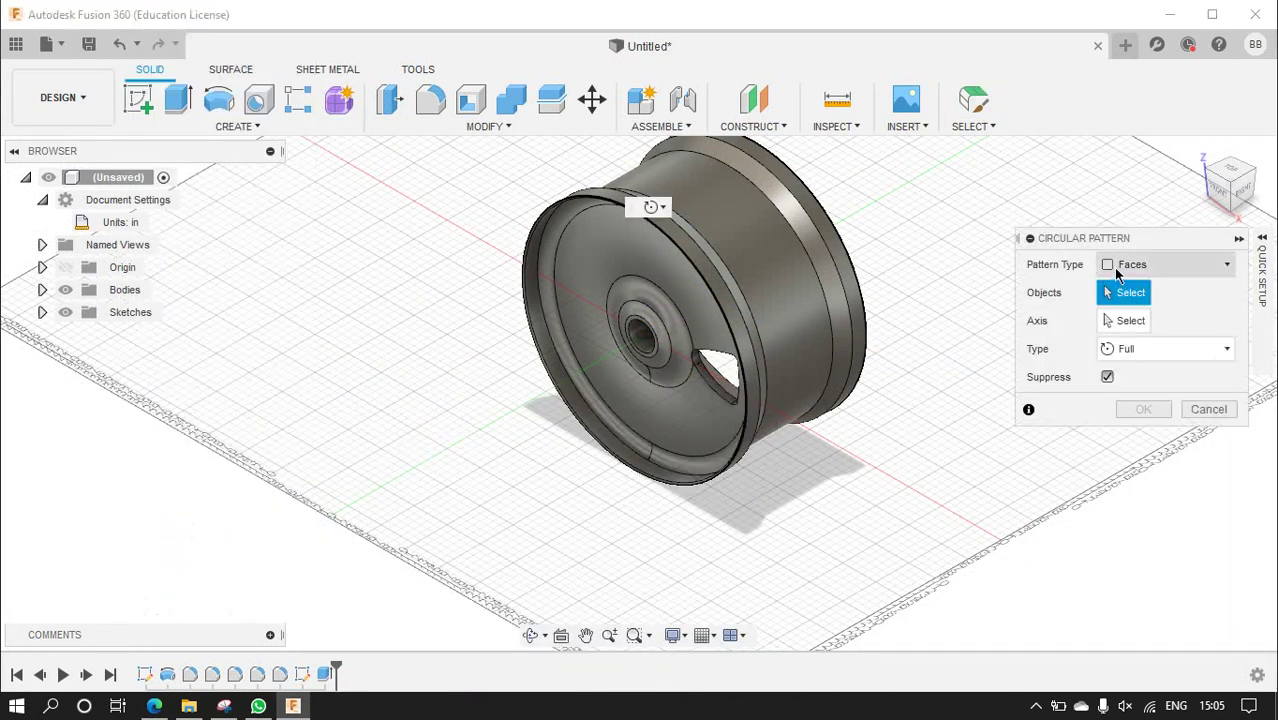
{"action": "left_click", "coordinate": [1115, 265]}
{"action": "left_click", "coordinate": [1120, 338]}
{"action": "scroll", "coordinate": [784, 357], "scroll_direction": "up", "scroll_amount": 3}
{"action": "scroll", "coordinate": [622, 448], "scroll_direction": "up", "scroll_amount": 2}
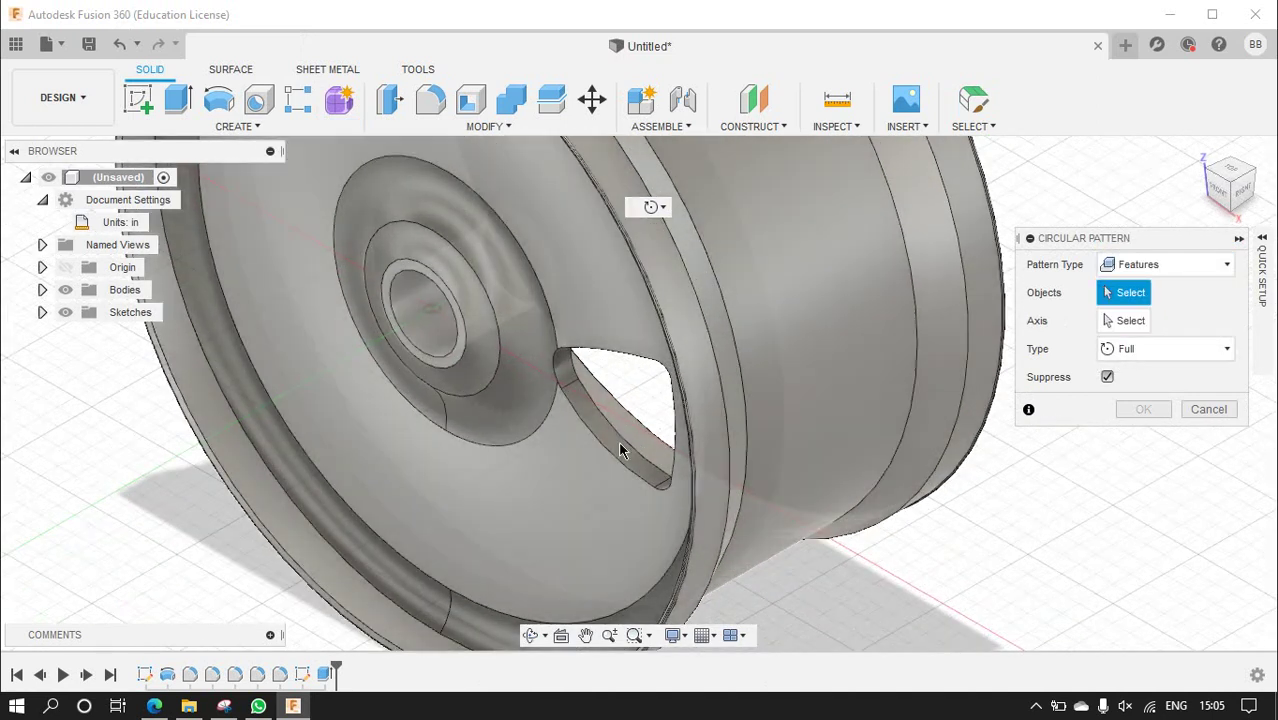
{"action": "left_click", "coordinate": [622, 448]}
{"action": "scroll", "coordinate": [864, 430], "scroll_direction": "down", "scroll_amount": 3}
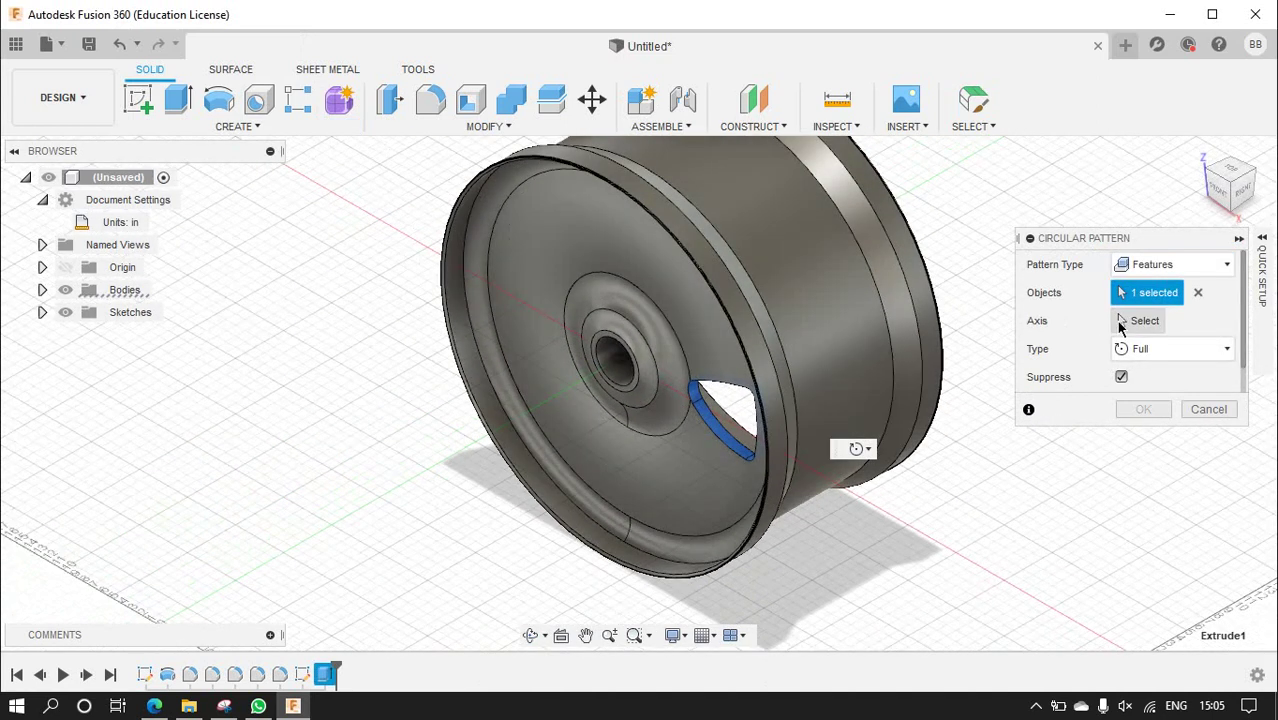
{"action": "left_click", "coordinate": [1120, 323]}
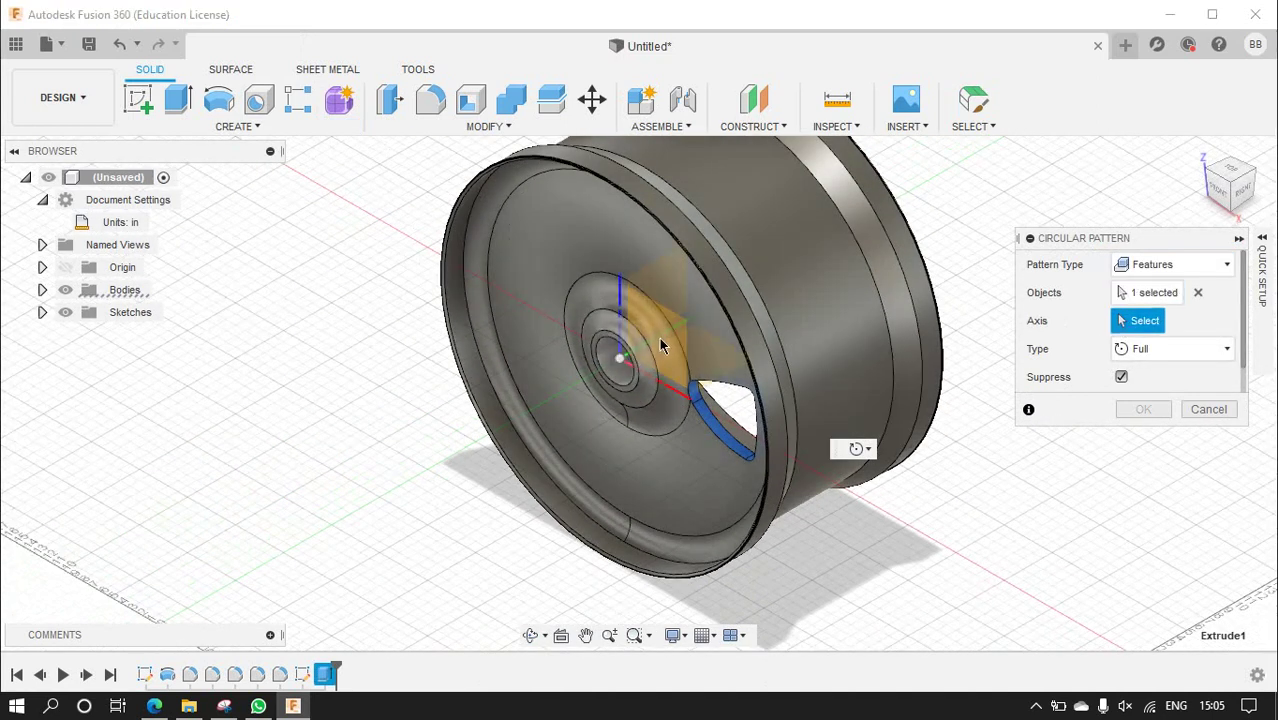
{"action": "scroll", "coordinate": [656, 352], "scroll_direction": "up", "scroll_amount": 2}
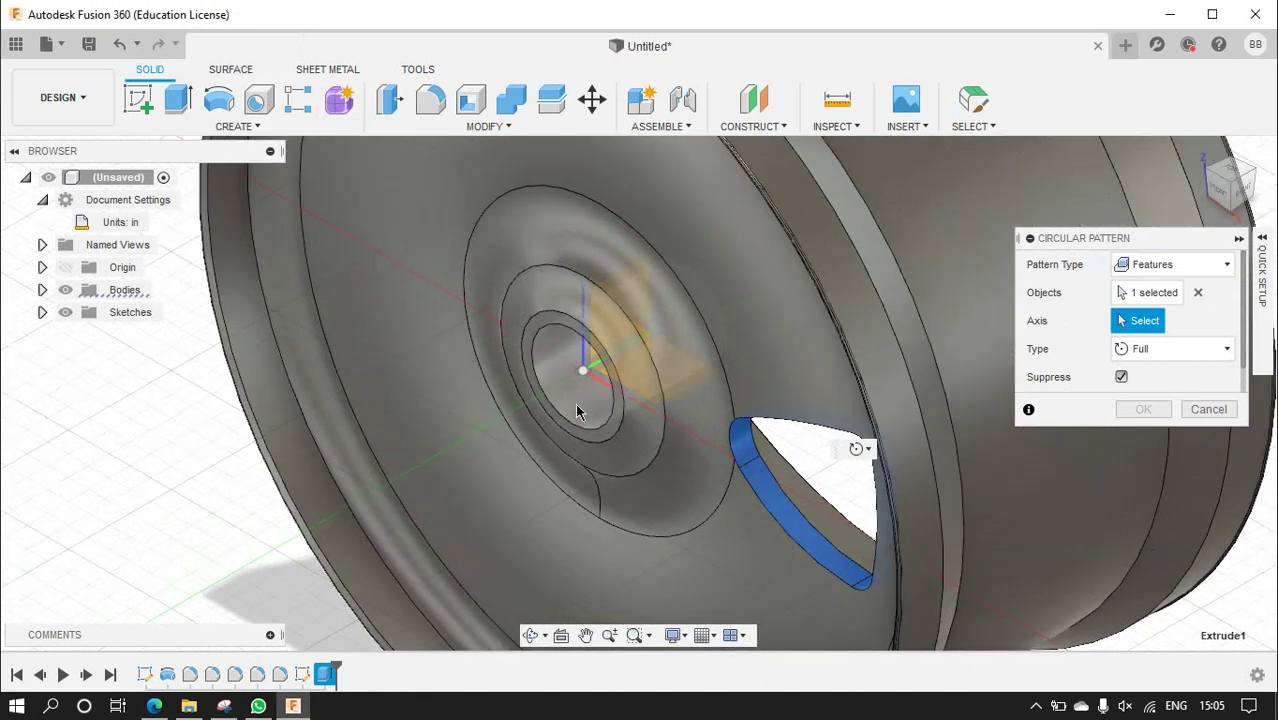
{"action": "left_click", "coordinate": [572, 415]}
{"action": "scroll", "coordinate": [617, 425], "scroll_direction": "down", "scroll_amount": 2}
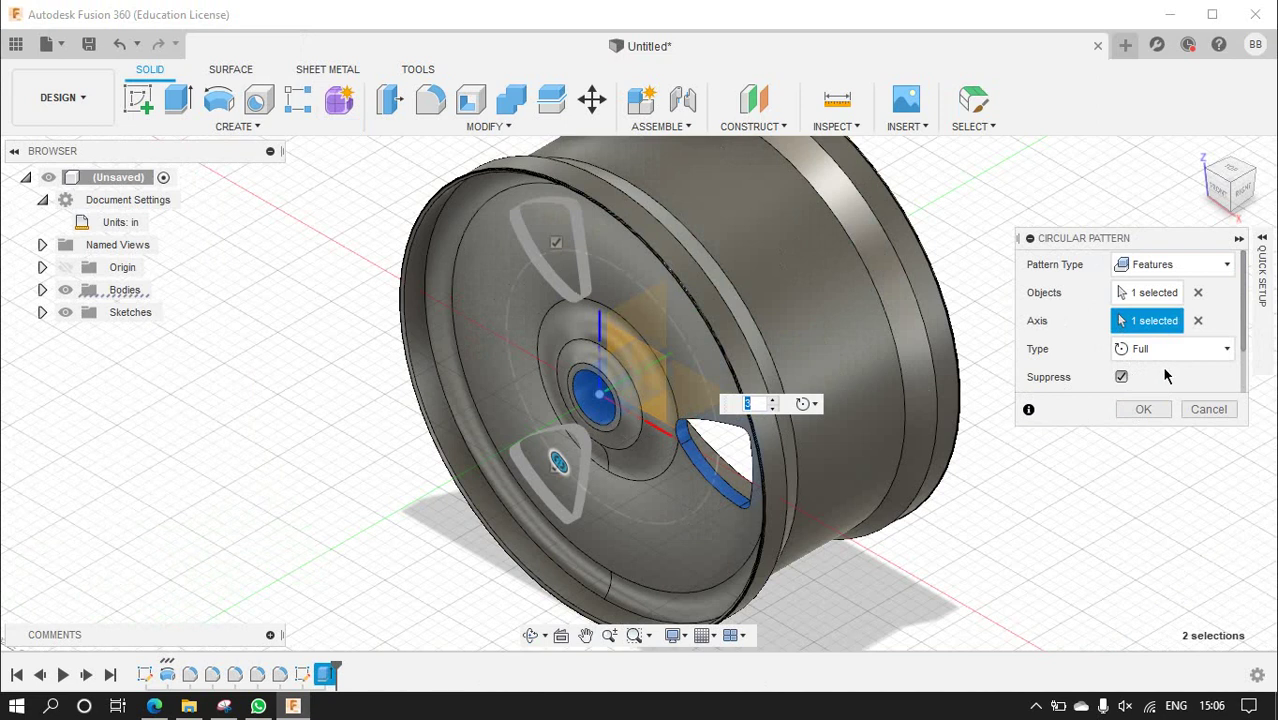
{"action": "scroll", "coordinate": [1165, 375], "scroll_direction": "down", "scroll_amount": 2}
- Set the pattern quantity to 9 and apply the circular pattern
{"action": "left_click", "coordinate": [1226, 344]}
{"action": "left_click", "coordinate": [1226, 344]}
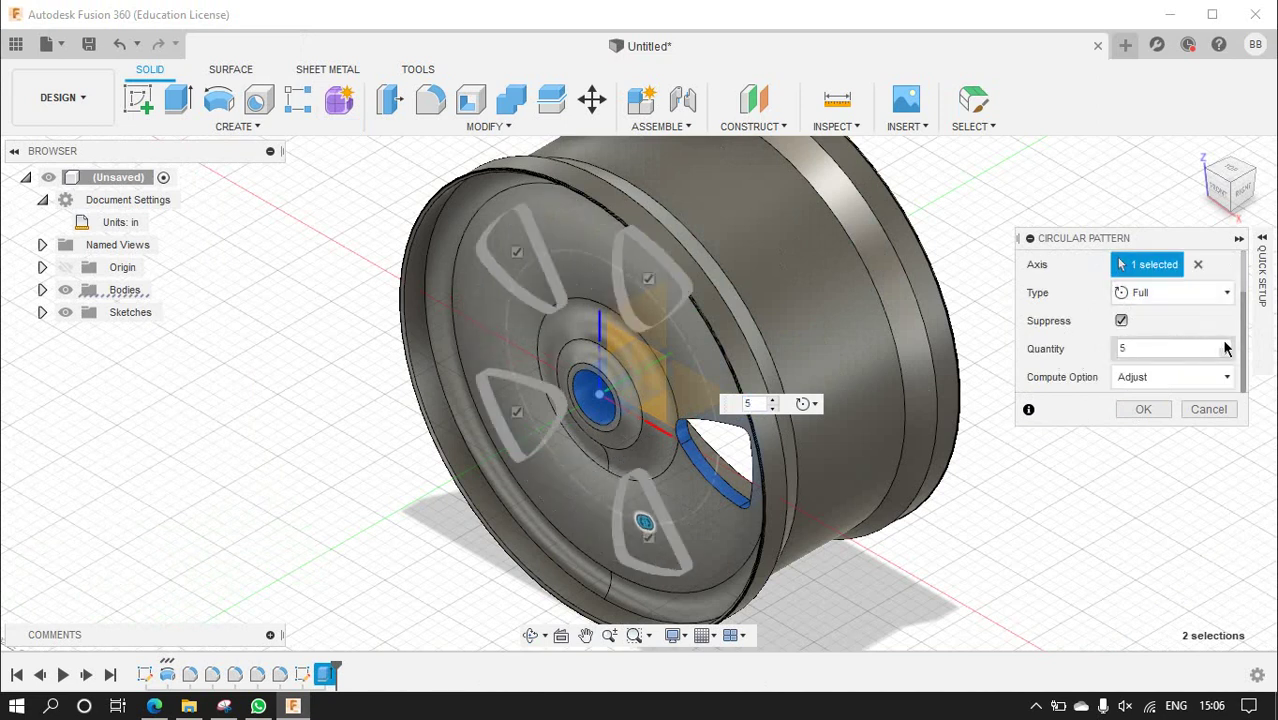
{"action": "left_click", "coordinate": [1226, 344]}
{"action": "left_click", "coordinate": [1226, 344]}
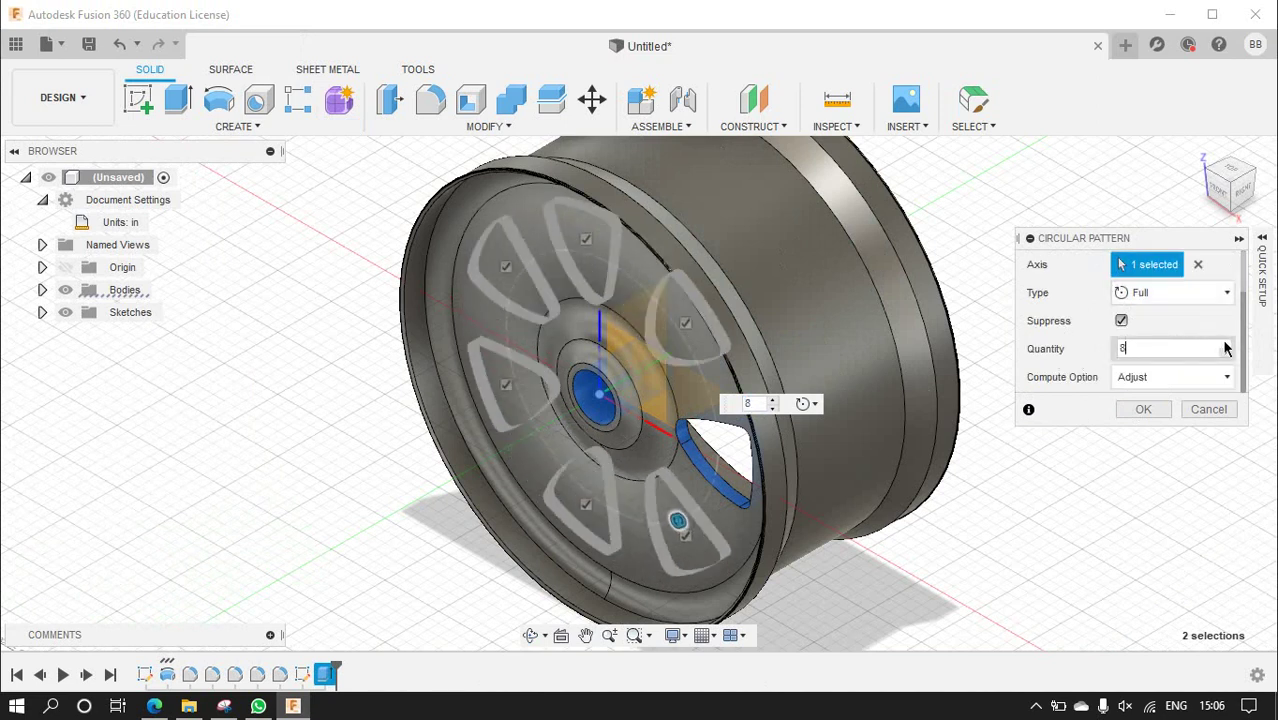
{"action": "left_click", "coordinate": [1226, 344]}
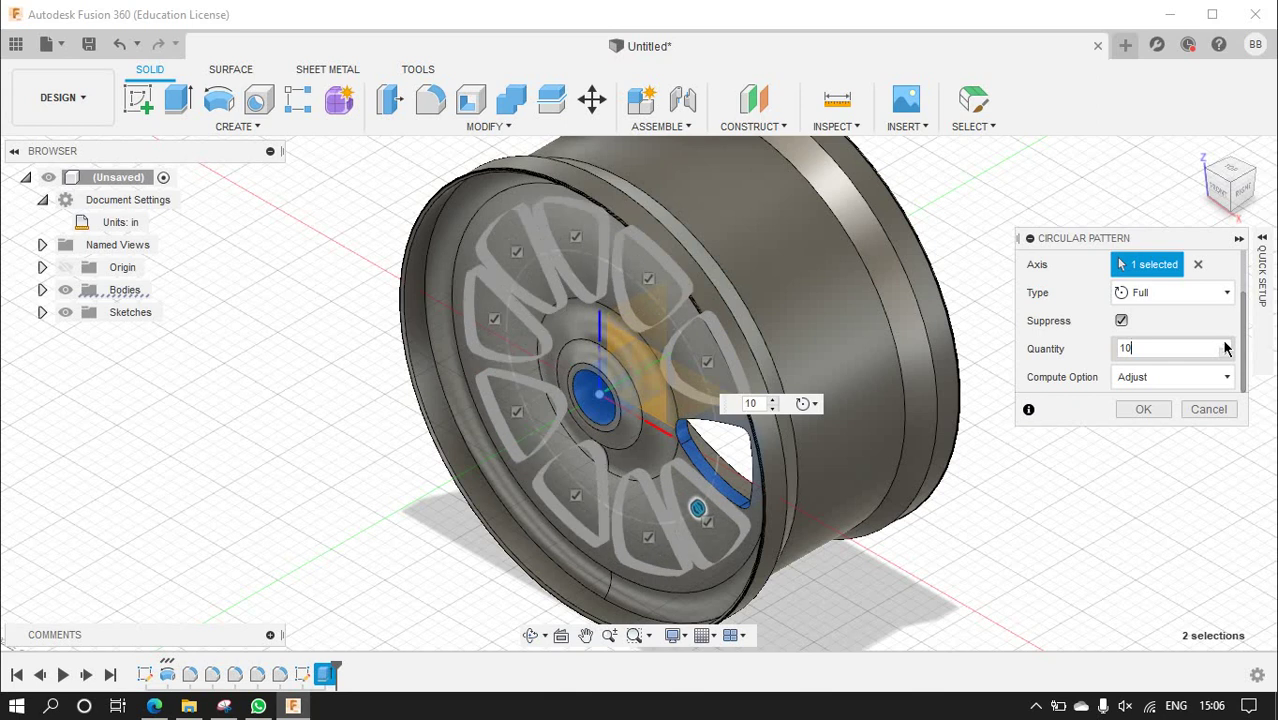
{"action": "left_click", "coordinate": [1226, 355]}
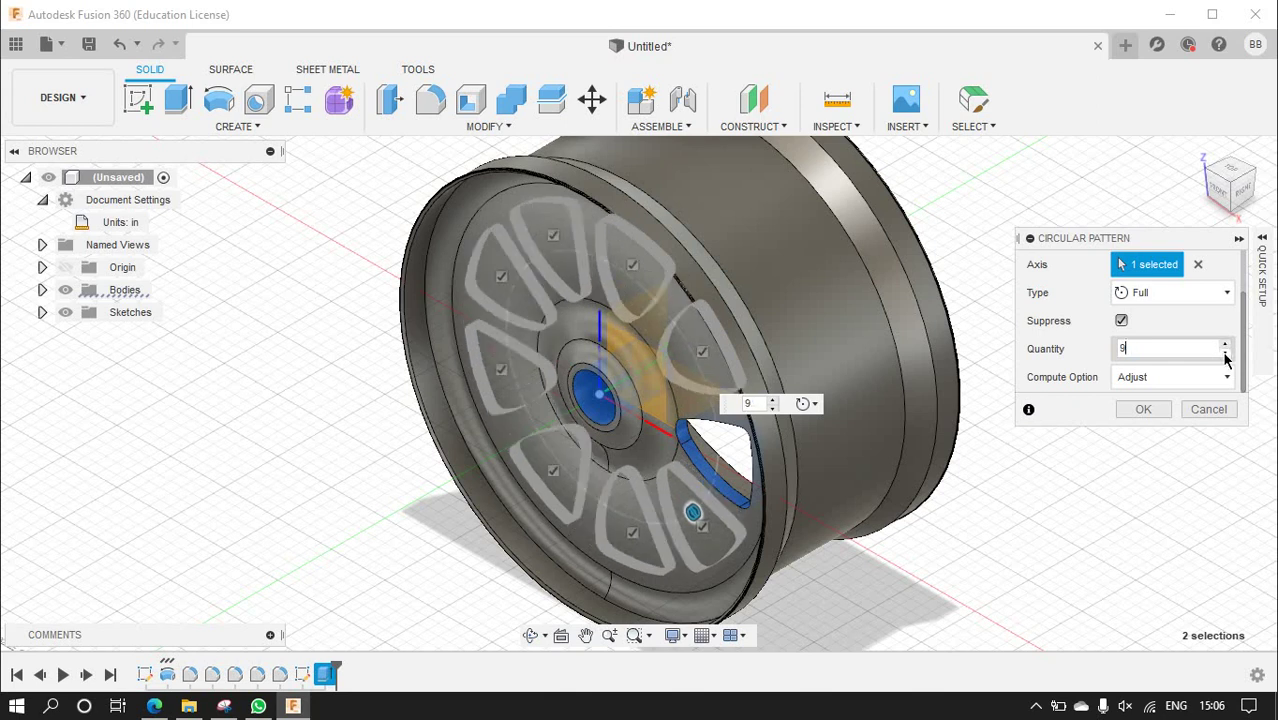
{"action": "left_click", "coordinate": [1143, 409]}
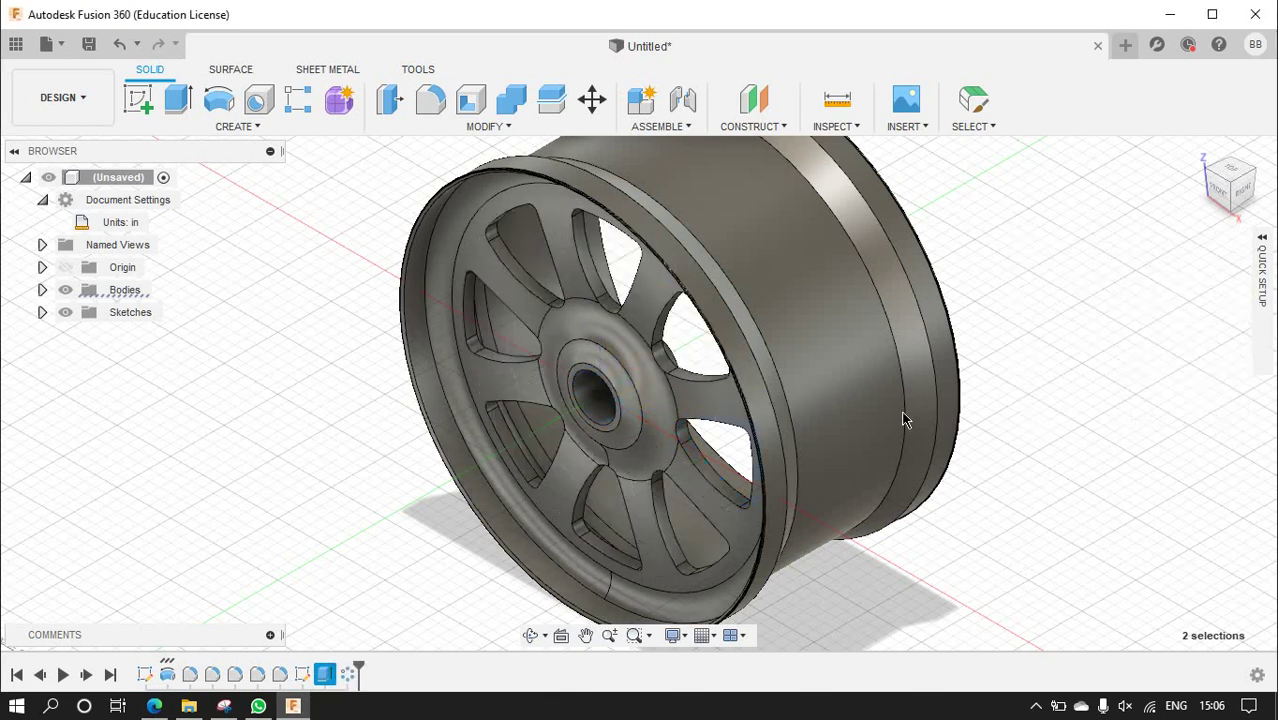
{"action": "key", "text": "Escape"}
{"action": "scroll", "coordinate": [931, 392], "scroll_direction": "down", "scroll_amount": 2}
{"action": "scroll", "coordinate": [600, 440], "scroll_direction": "up", "scroll_amount": 2}
{"action": "scroll", "coordinate": [576, 441], "scroll_direction": "up", "scroll_amount": 2}
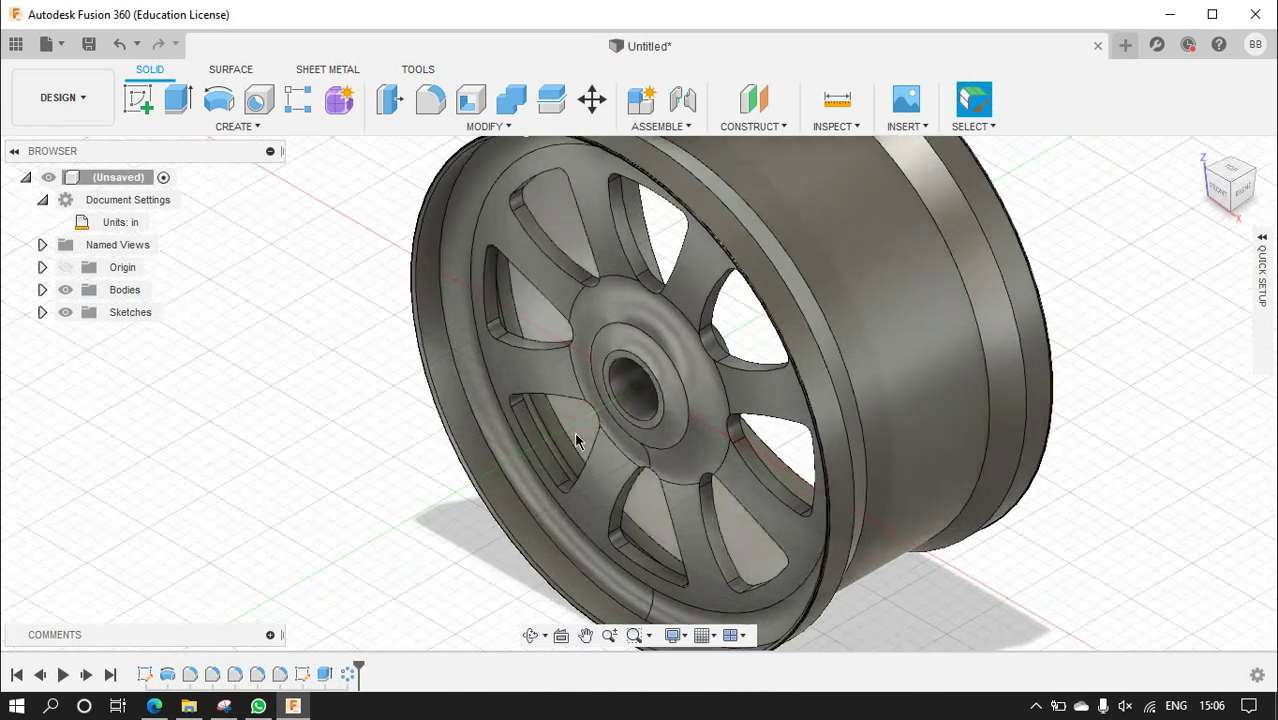
{"action": "left_click", "coordinate": [1220, 190]}
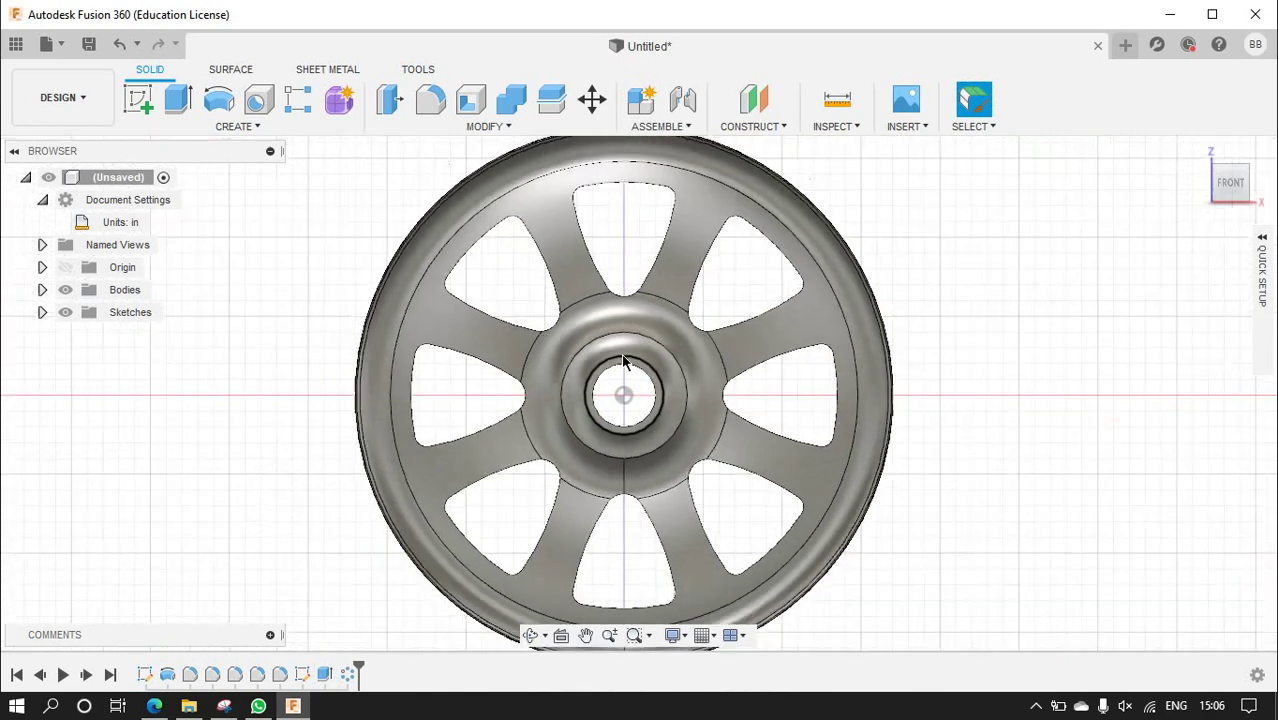
{"action": "scroll", "coordinate": [610, 340], "scroll_direction": "up", "scroll_amount": 3}
{"action": "scroll", "coordinate": [595, 320], "scroll_direction": "up", "scroll_amount": 2}
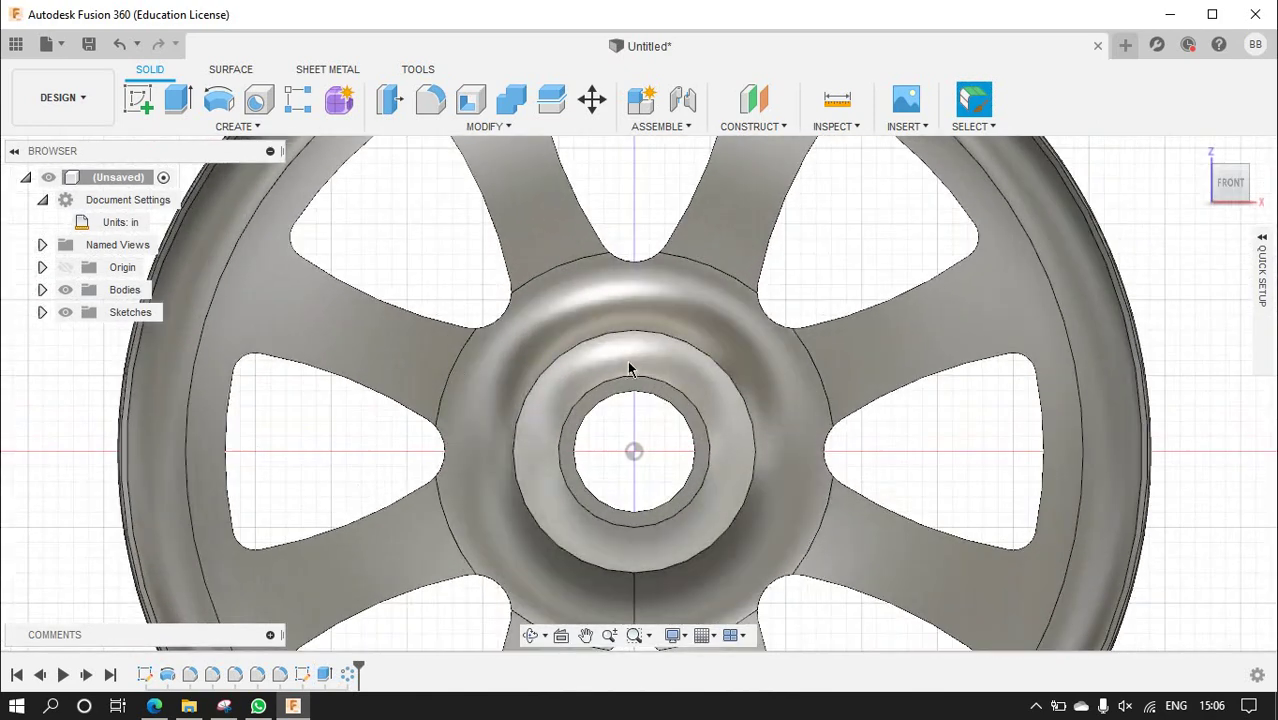
{"action": "scroll", "coordinate": [632, 358], "scroll_direction": "up", "scroll_amount": 2}
{"action": "scroll", "coordinate": [636, 343], "scroll_direction": "down", "scroll_amount": 3}
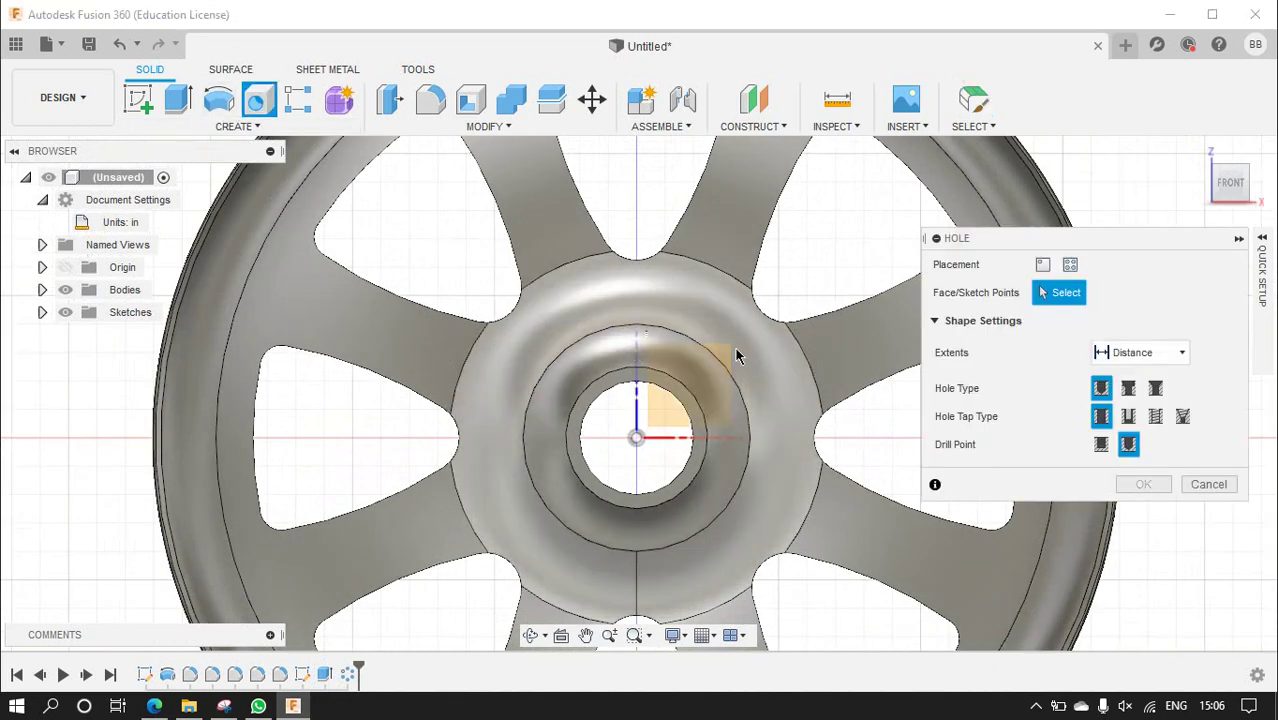
{"action": "left_click", "coordinate": [1209, 485]}
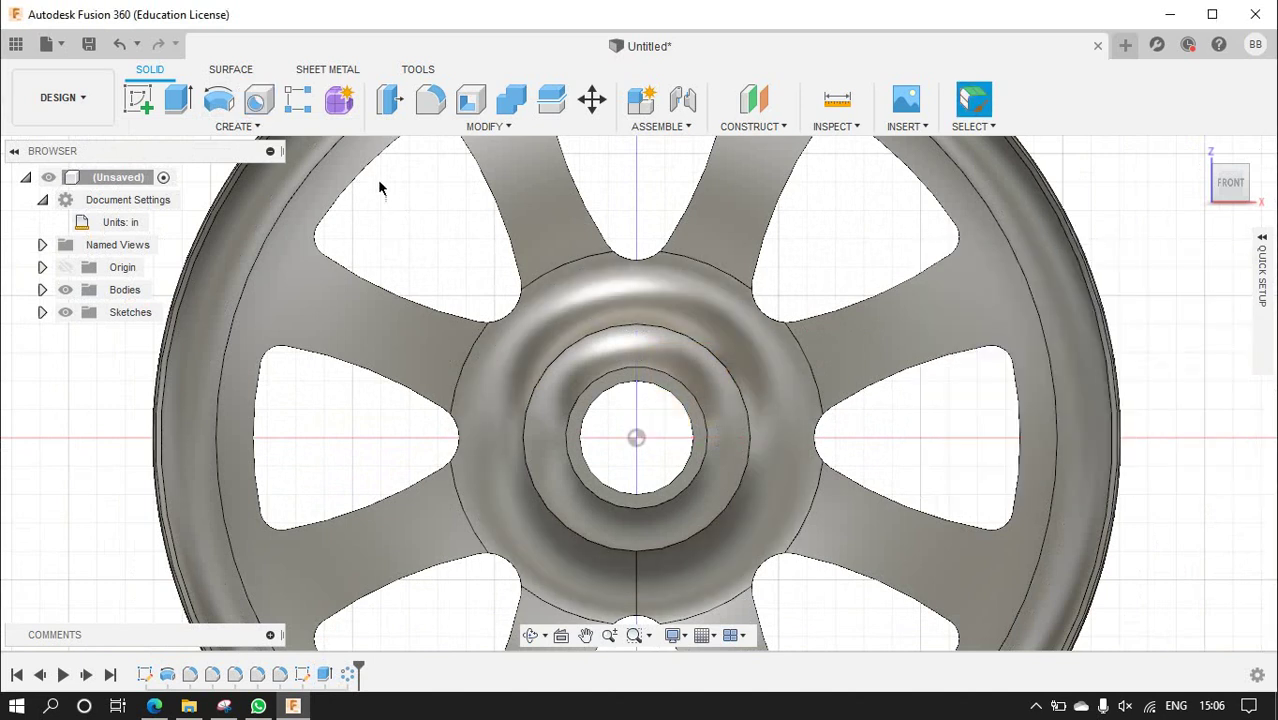
- Start a front-plane sketch and try placing a circle on the hub, abandoning the attempts
{"action": "left_click", "coordinate": [719, 360]}
{"action": "left_click", "coordinate": [218, 99]}
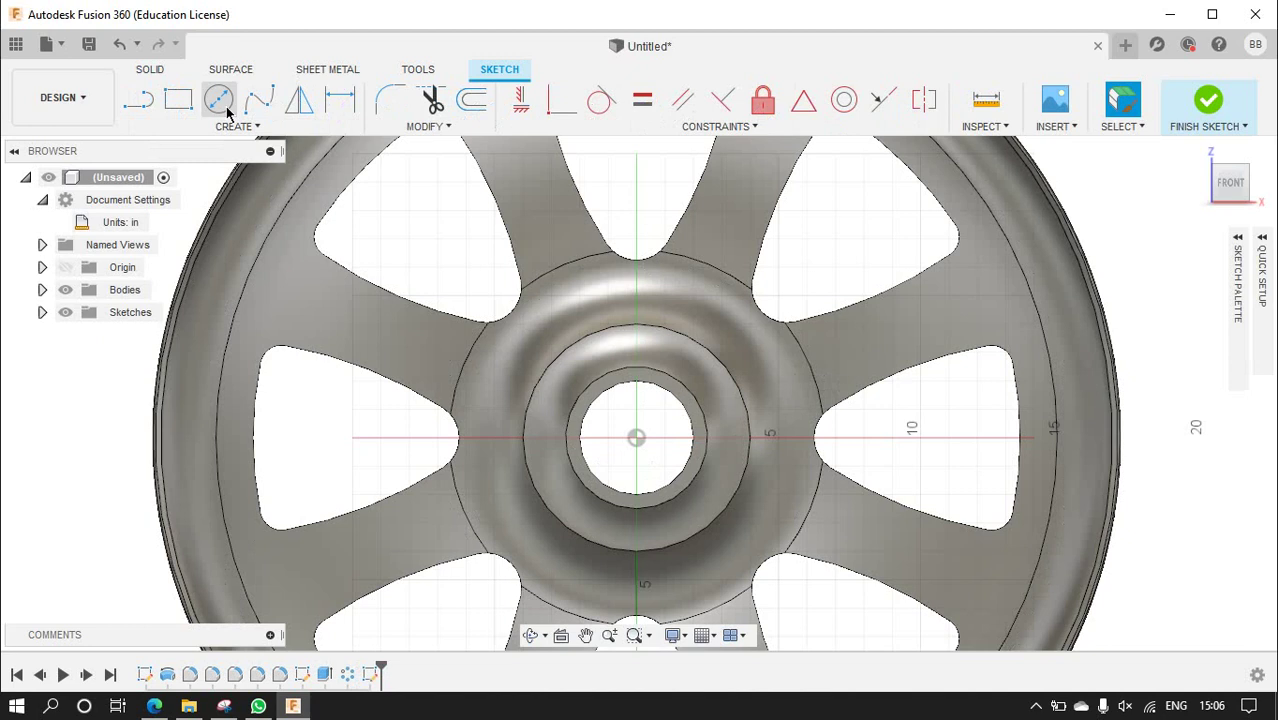
{"action": "left_click", "coordinate": [636, 437]}
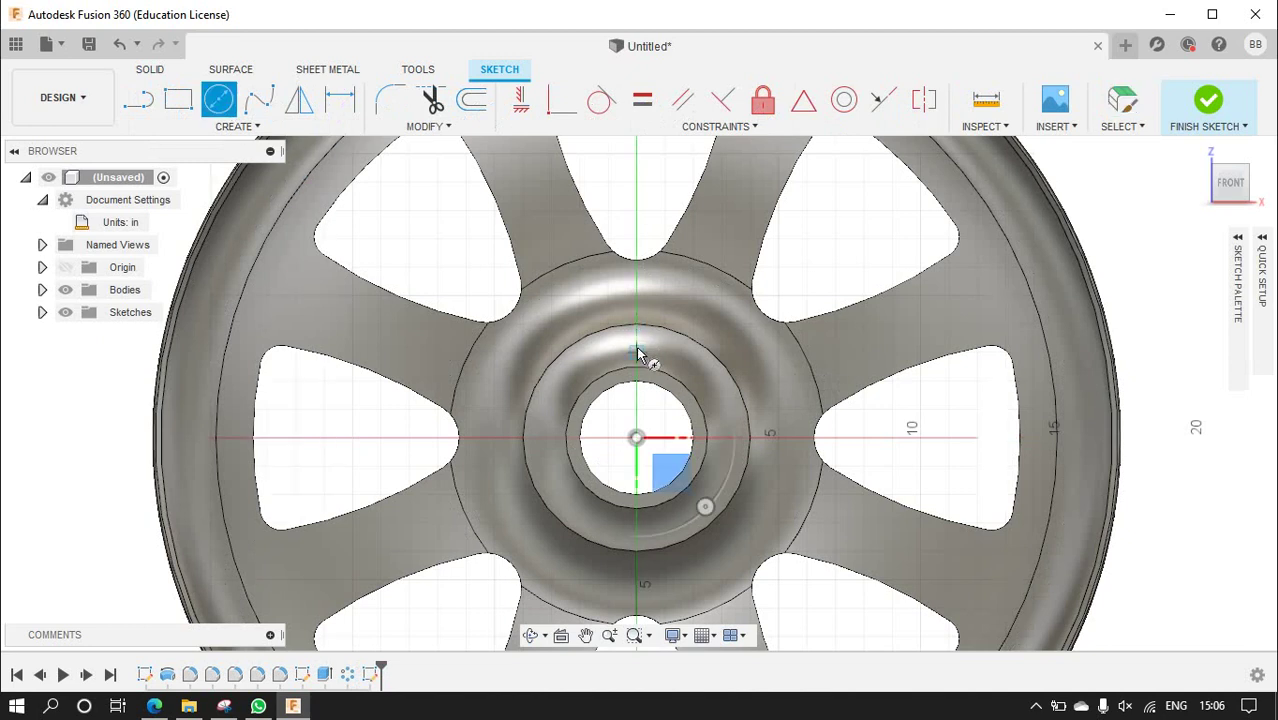
{"action": "scroll", "coordinate": [650, 300], "scroll_direction": "down", "scroll_amount": 3}
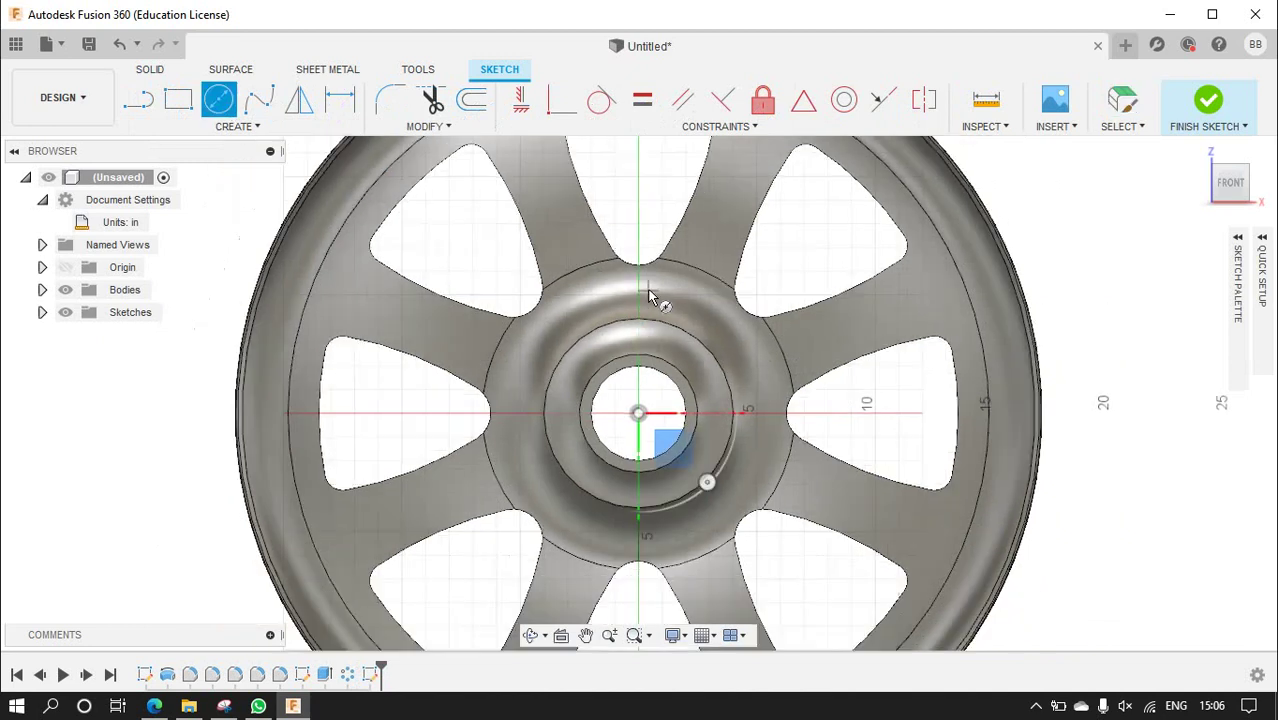
{"action": "scroll", "coordinate": [642, 316], "scroll_direction": "up", "scroll_amount": 8}
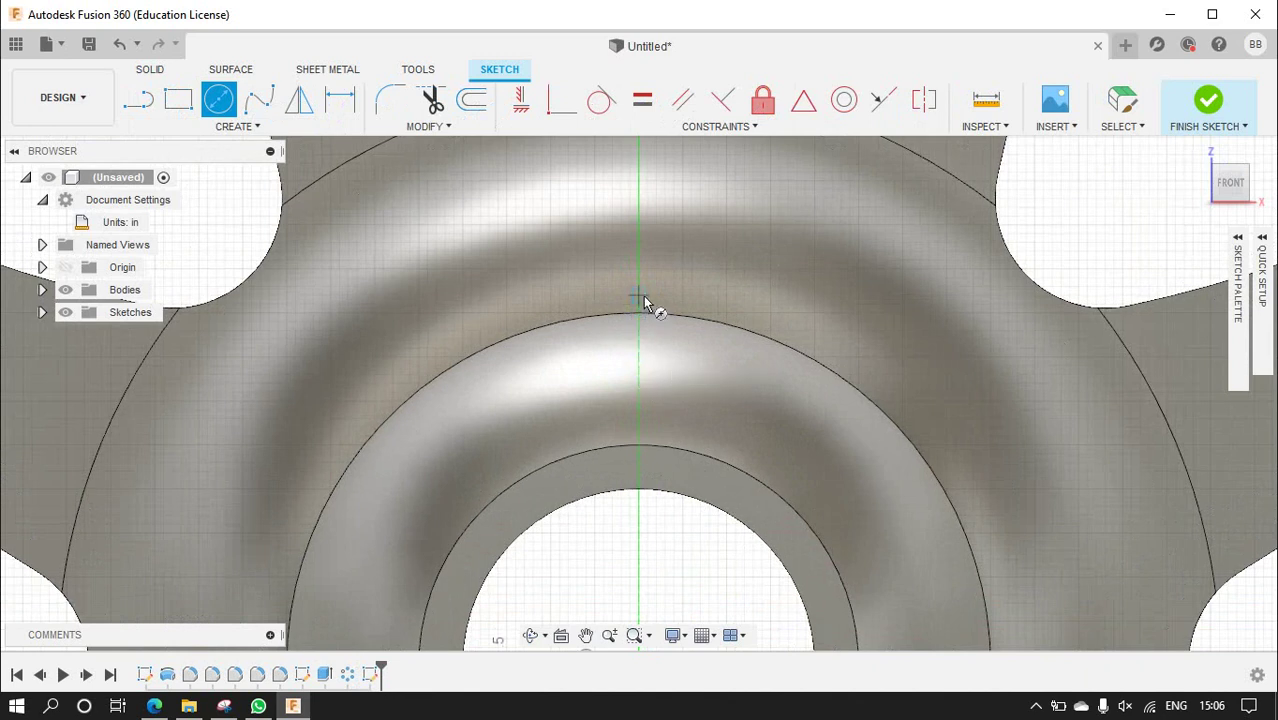
{"action": "left_click", "coordinate": [638, 384]}
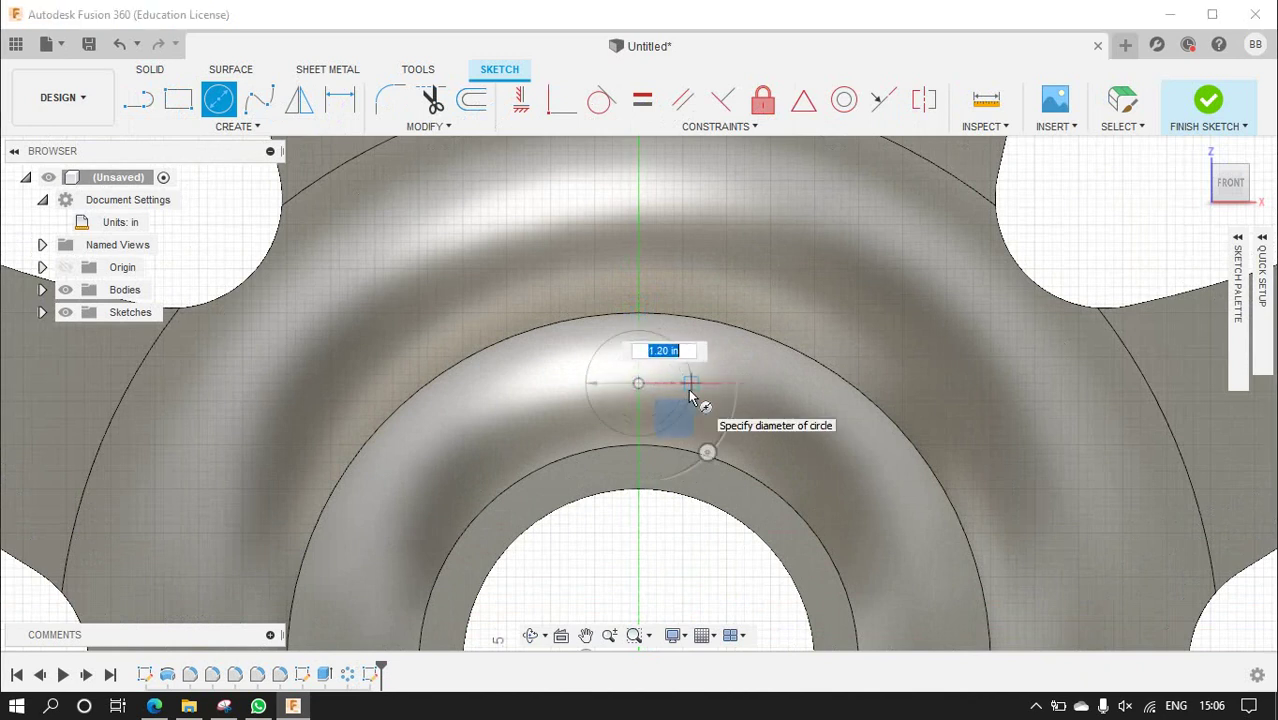
{"action": "key", "text": "Escape"}
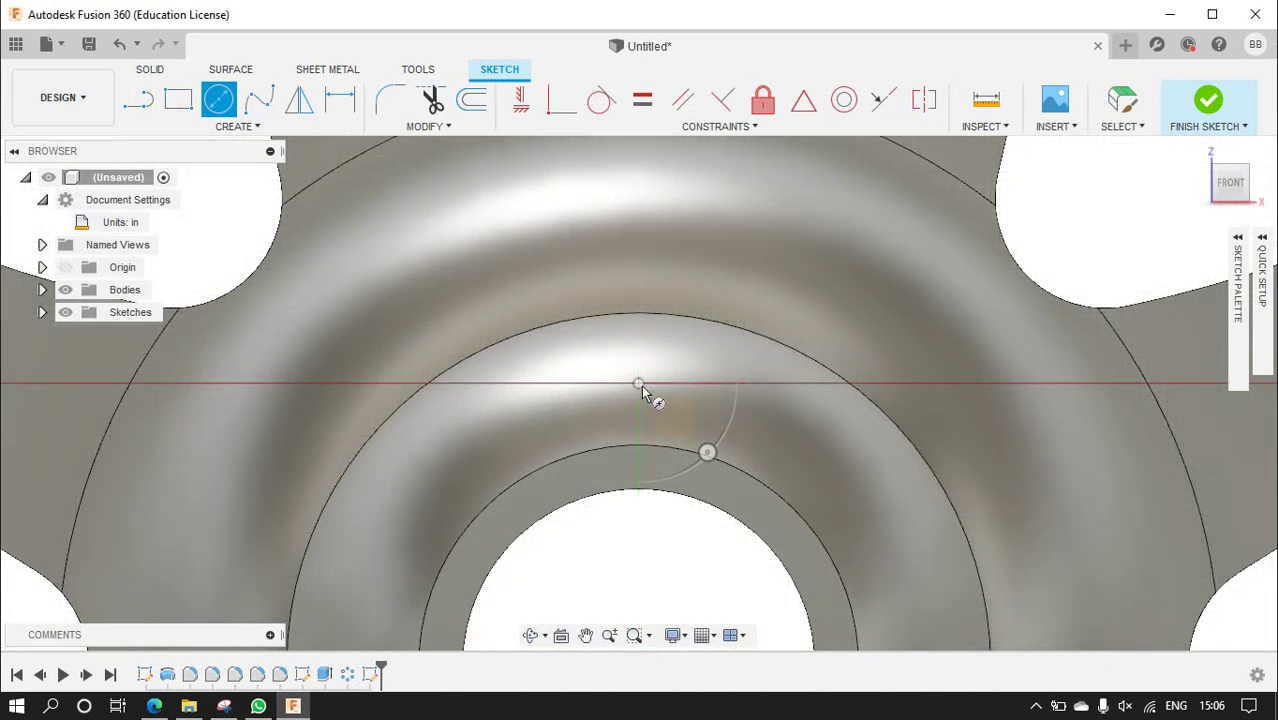
{"action": "left_click", "coordinate": [641, 385]}
{"action": "scroll", "coordinate": [640, 517], "scroll_direction": "down", "scroll_amount": 3}
{"action": "scroll", "coordinate": [642, 530], "scroll_direction": "up", "scroll_amount": 3}
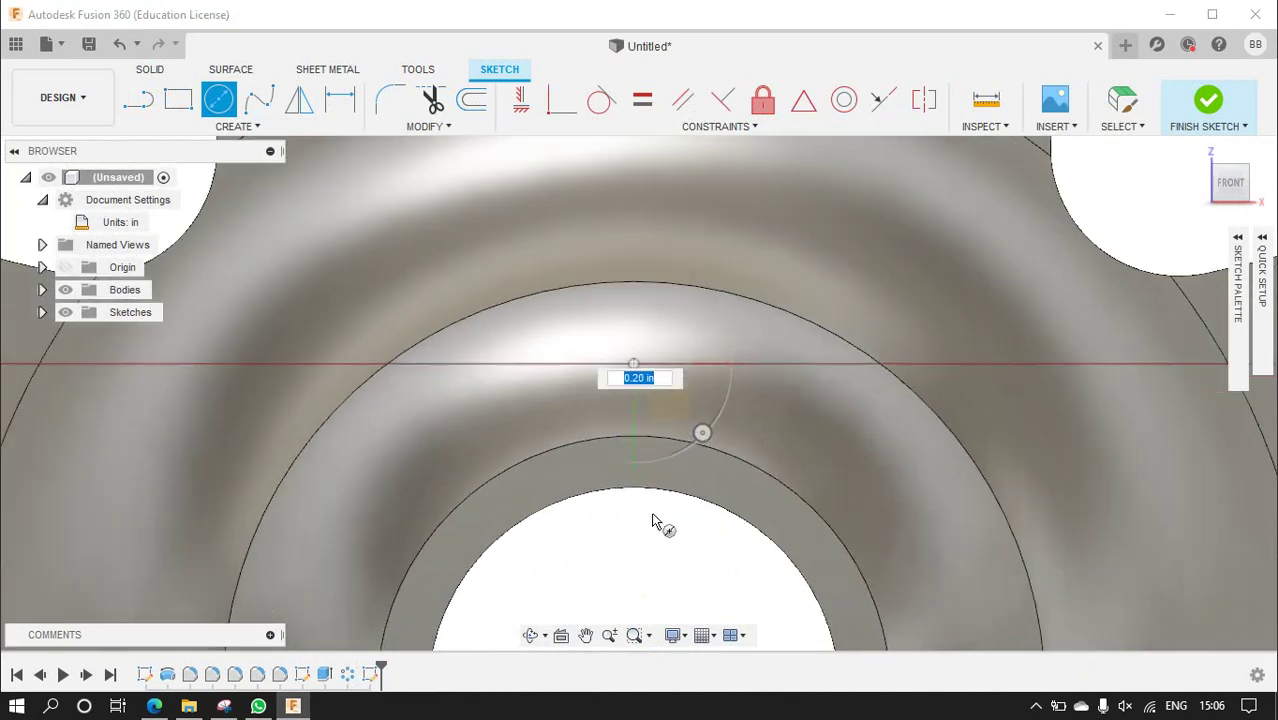
{"action": "scroll", "coordinate": [655, 520], "scroll_direction": "down", "scroll_amount": 2}
{"action": "scroll", "coordinate": [655, 520], "scroll_direction": "down", "scroll_amount": 1}
{"action": "scroll", "coordinate": [655, 520], "scroll_direction": "down", "scroll_amount": 3}
{"action": "scroll", "coordinate": [652, 512], "scroll_direction": "down", "scroll_amount": 3}
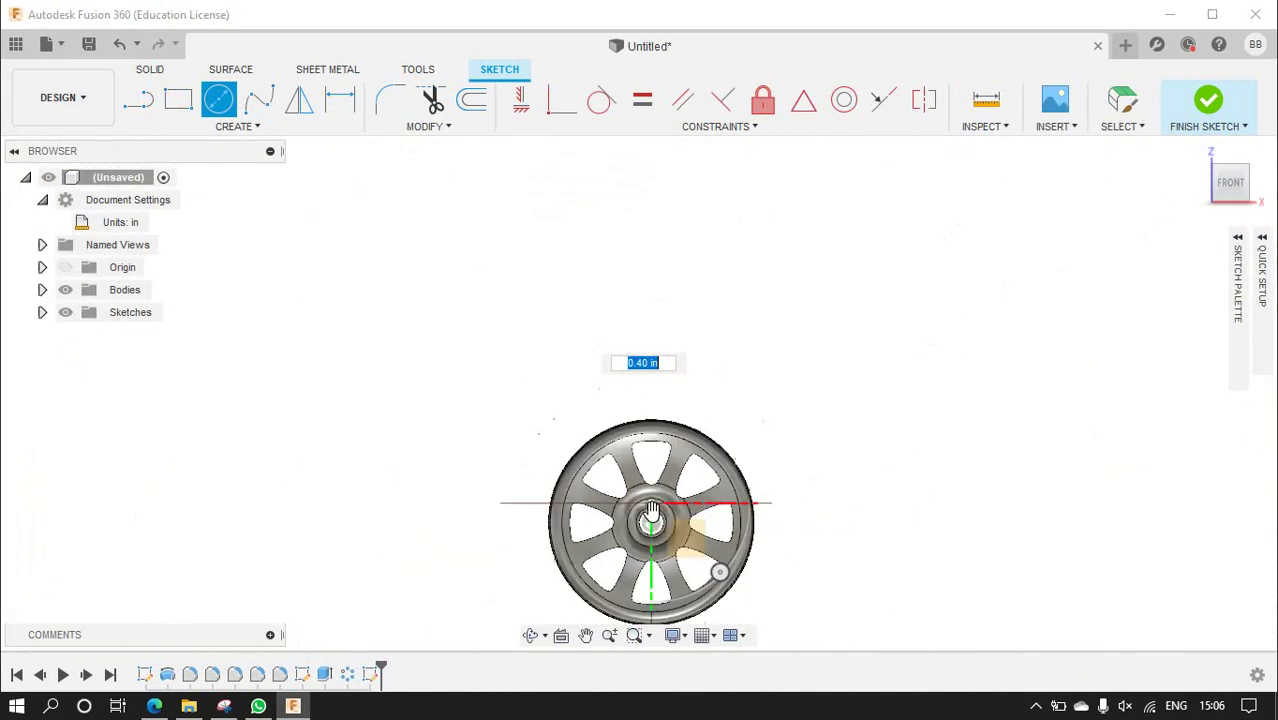
{"action": "scroll", "coordinate": [705, 567], "scroll_direction": "up", "scroll_amount": 3}
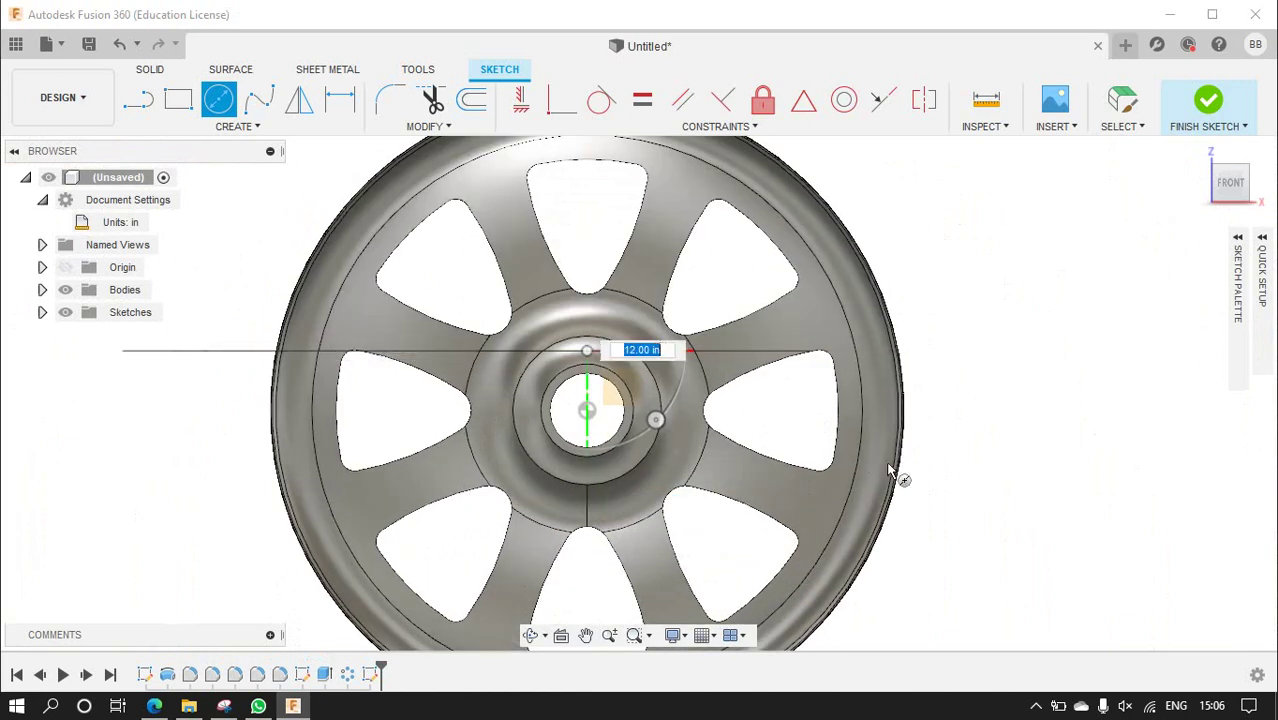
{"action": "key", "text": "Escape"}
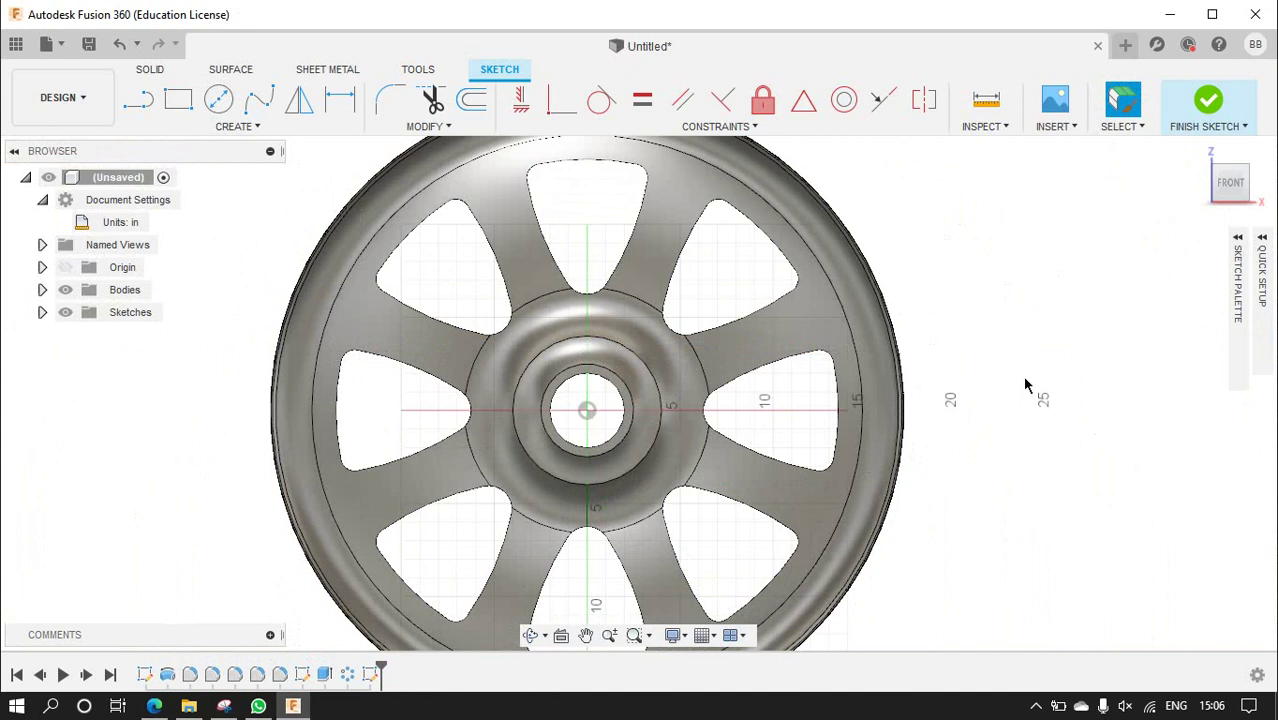
- Draw two concentric centre-diameter circles at the hub centre
{"action": "left_click", "coordinate": [222, 103]}
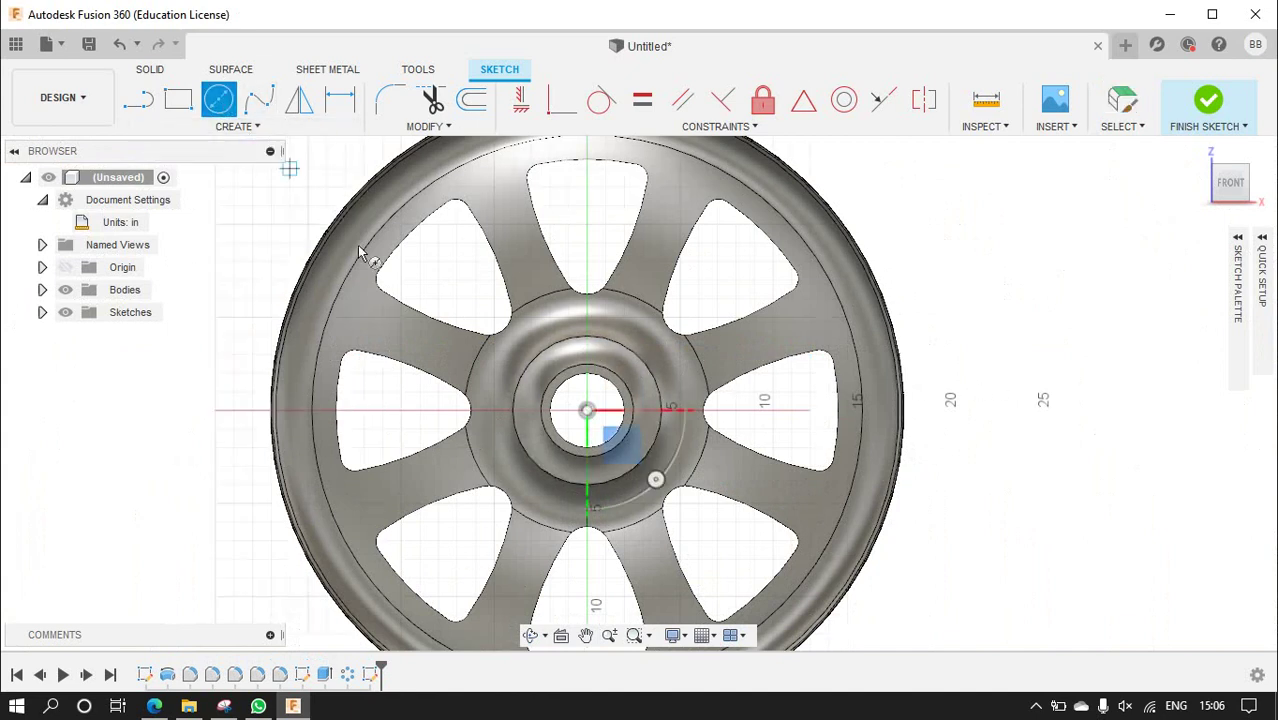
{"action": "left_click", "coordinate": [588, 354]}
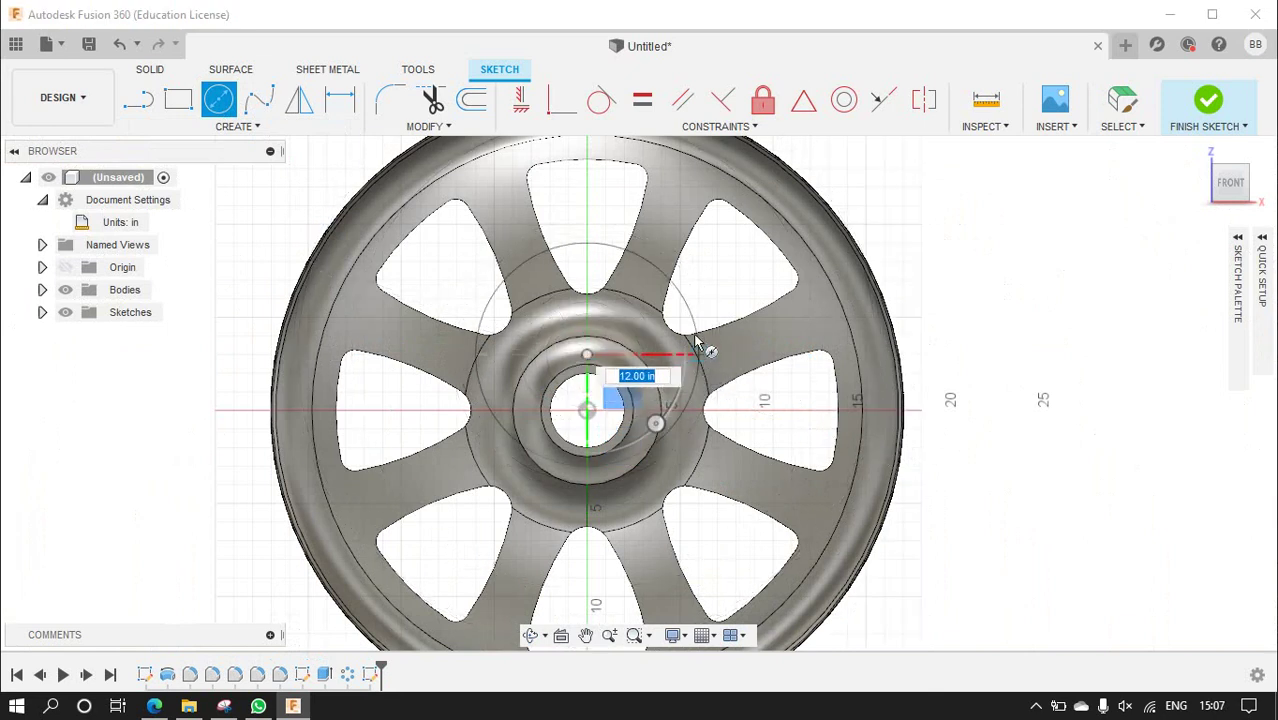
{"action": "left_click", "coordinate": [699, 300]}
{"action": "left_click", "coordinate": [698, 299]}
{"action": "left_click", "coordinate": [588, 355]}
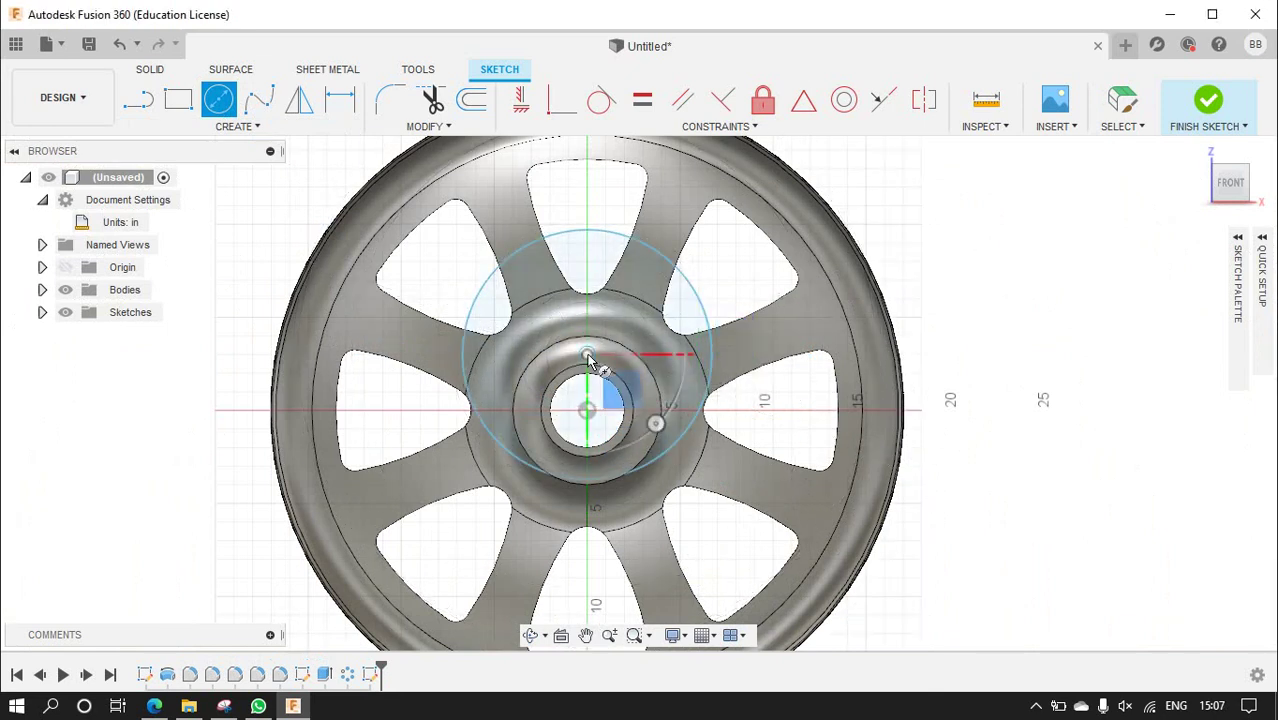
{"action": "left_click", "coordinate": [677, 302]}
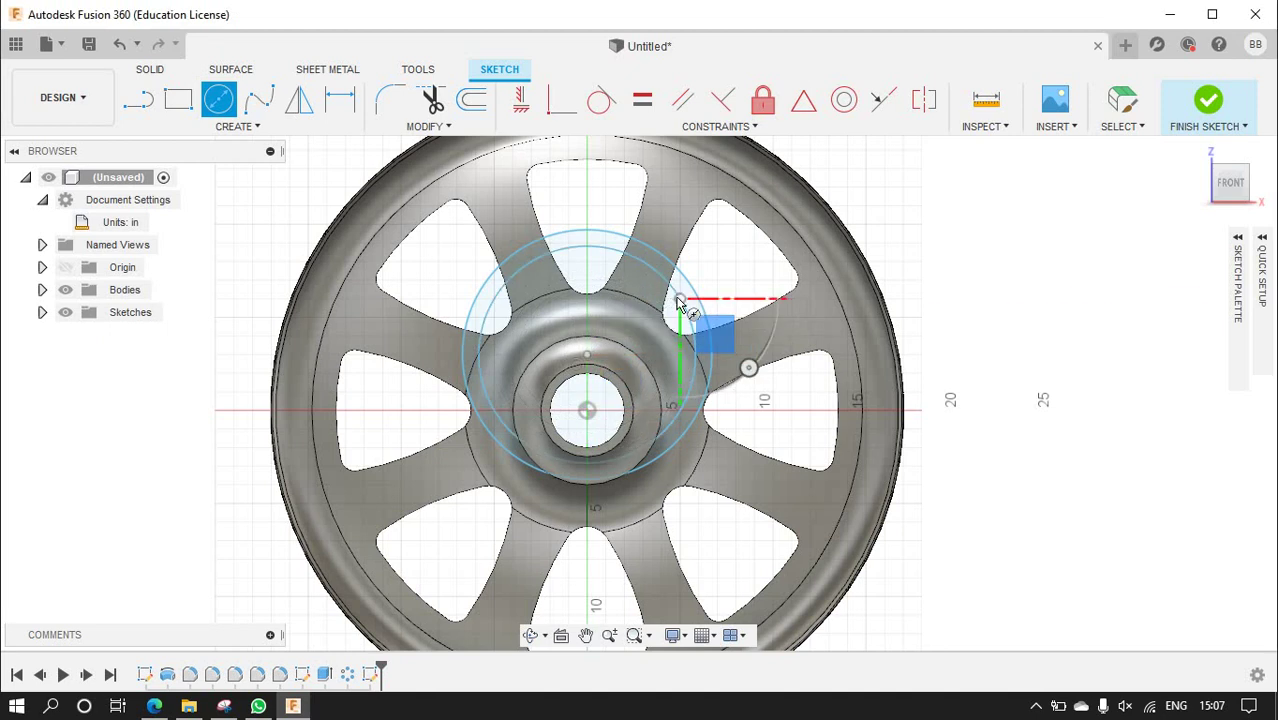
- Dimension the 3.50 vertical offset above the hub and the inner circle at 1.00 diameter
{"action": "left_click", "coordinate": [339, 99]}
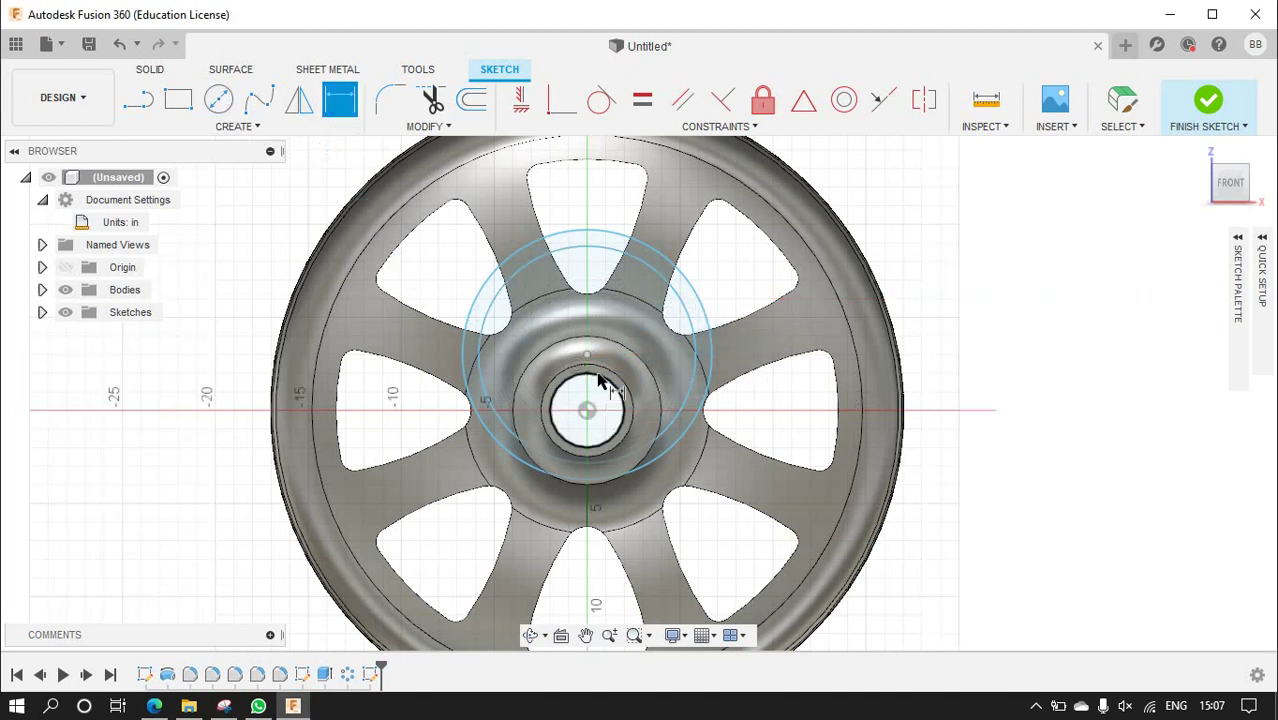
{"action": "left_click", "coordinate": [588, 412]}
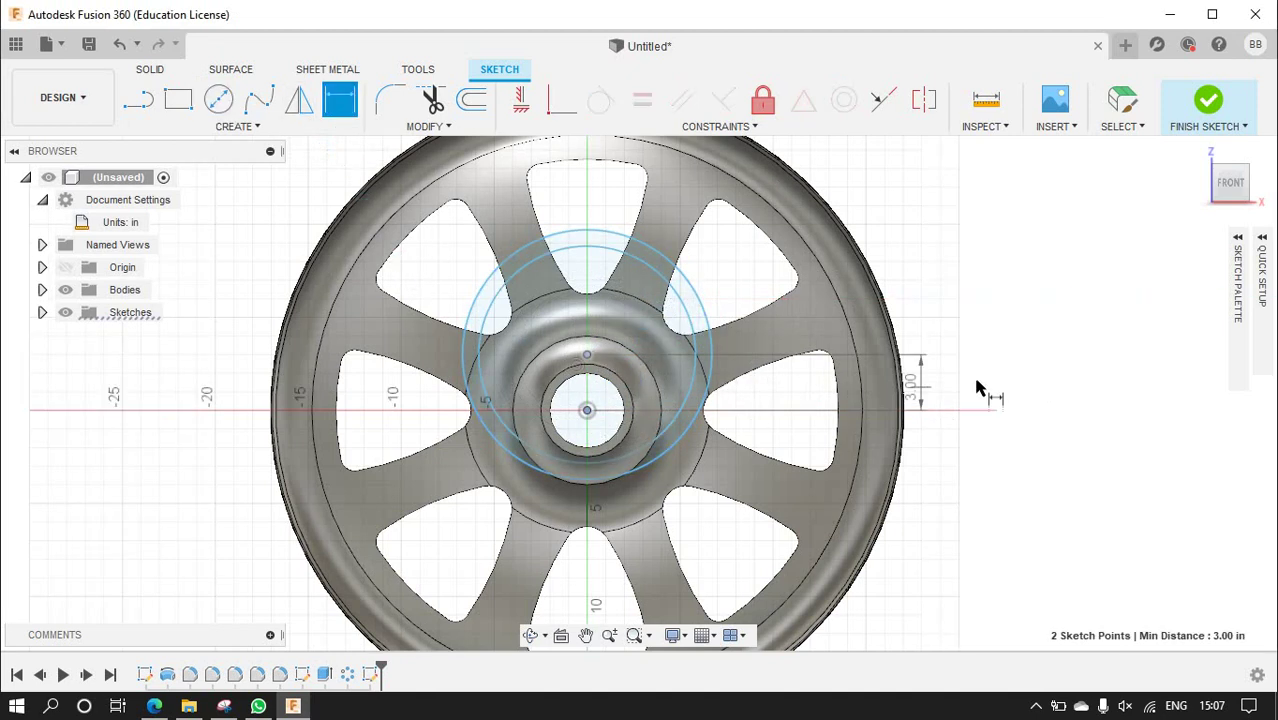
{"action": "left_click", "coordinate": [1012, 372]}
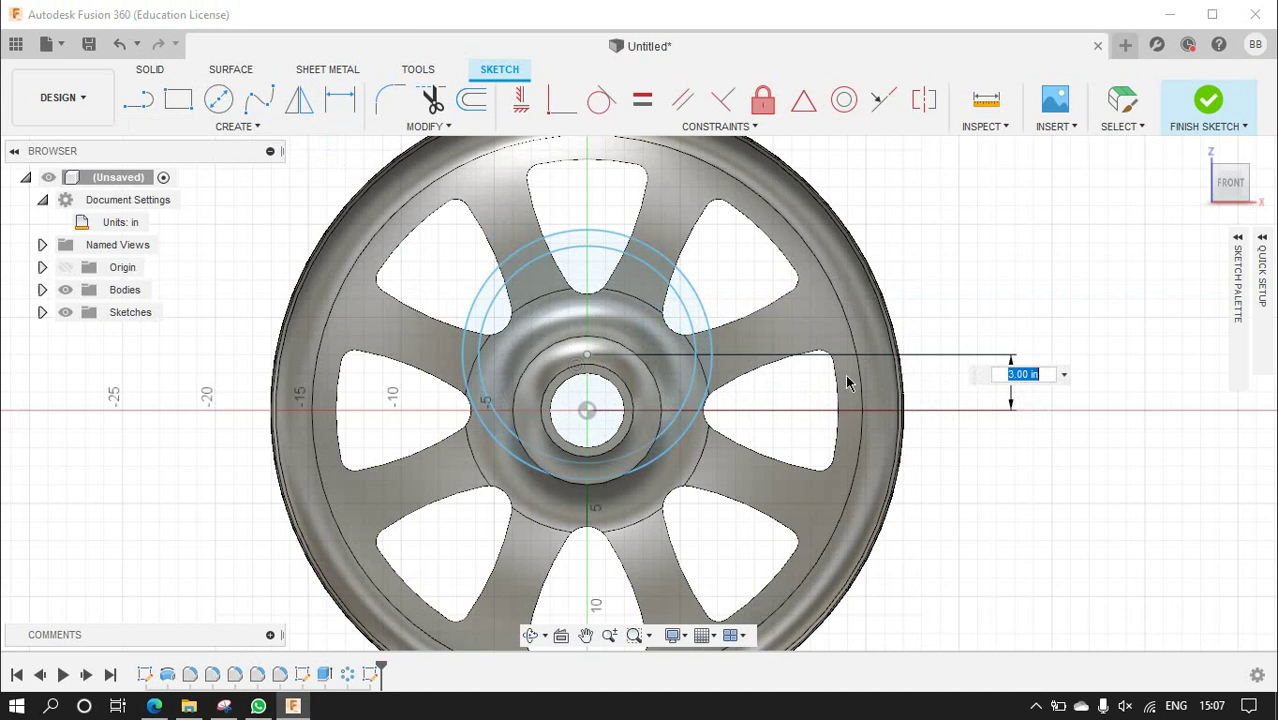
{"action": "type", "text": "3.5"}
{"action": "key", "text": "Return"}
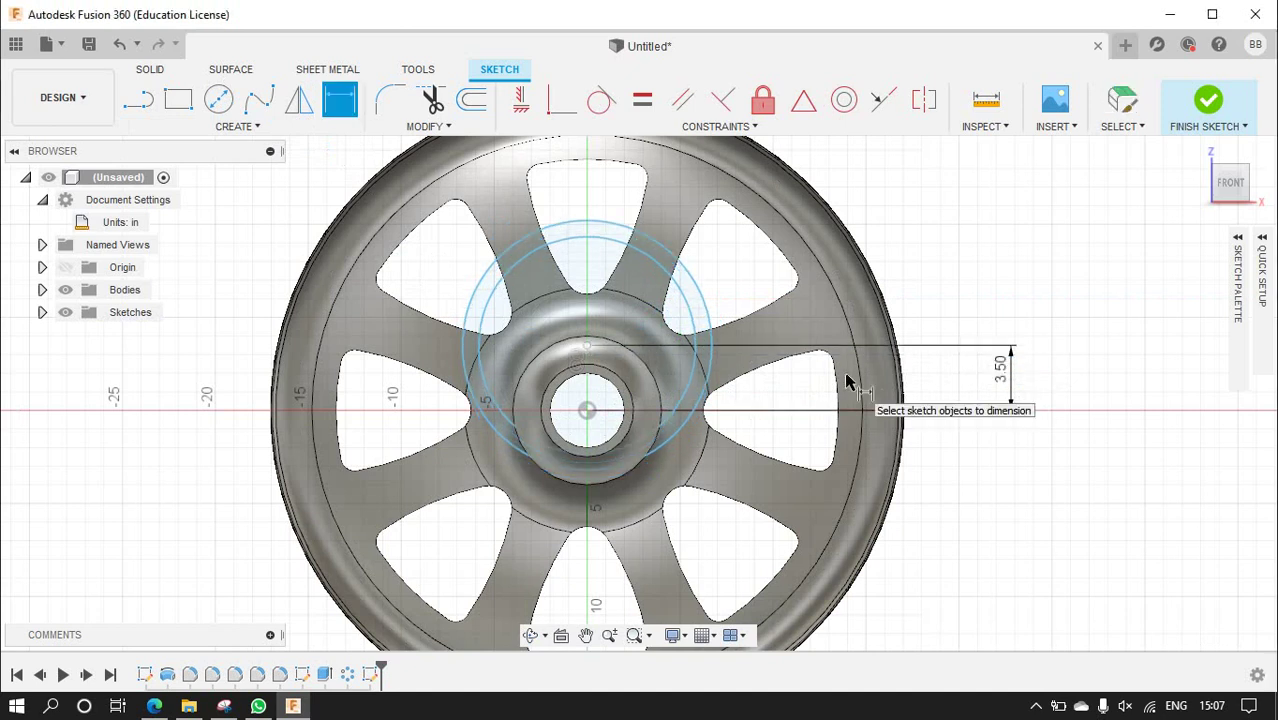
{"action": "left_click", "coordinate": [612, 243]}
{"action": "left_click", "coordinate": [960, 228]}
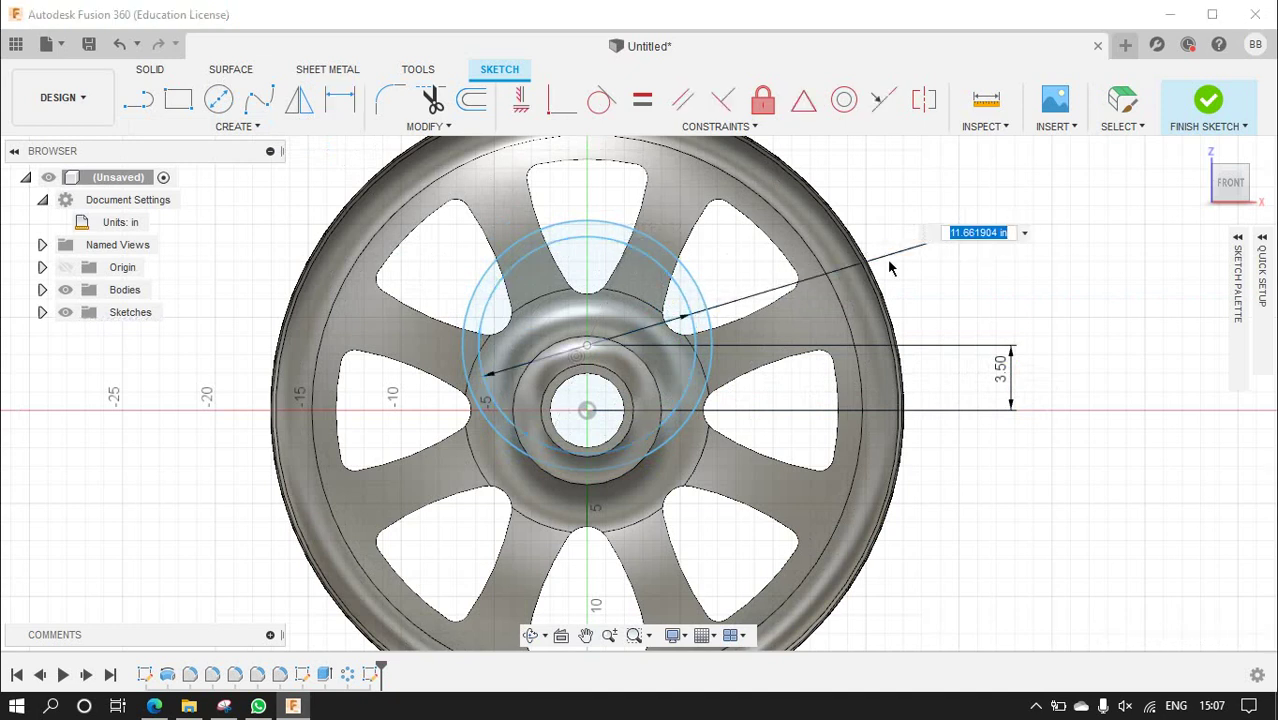
{"action": "type", "text": "1"}
{"action": "key", "text": "Return"}
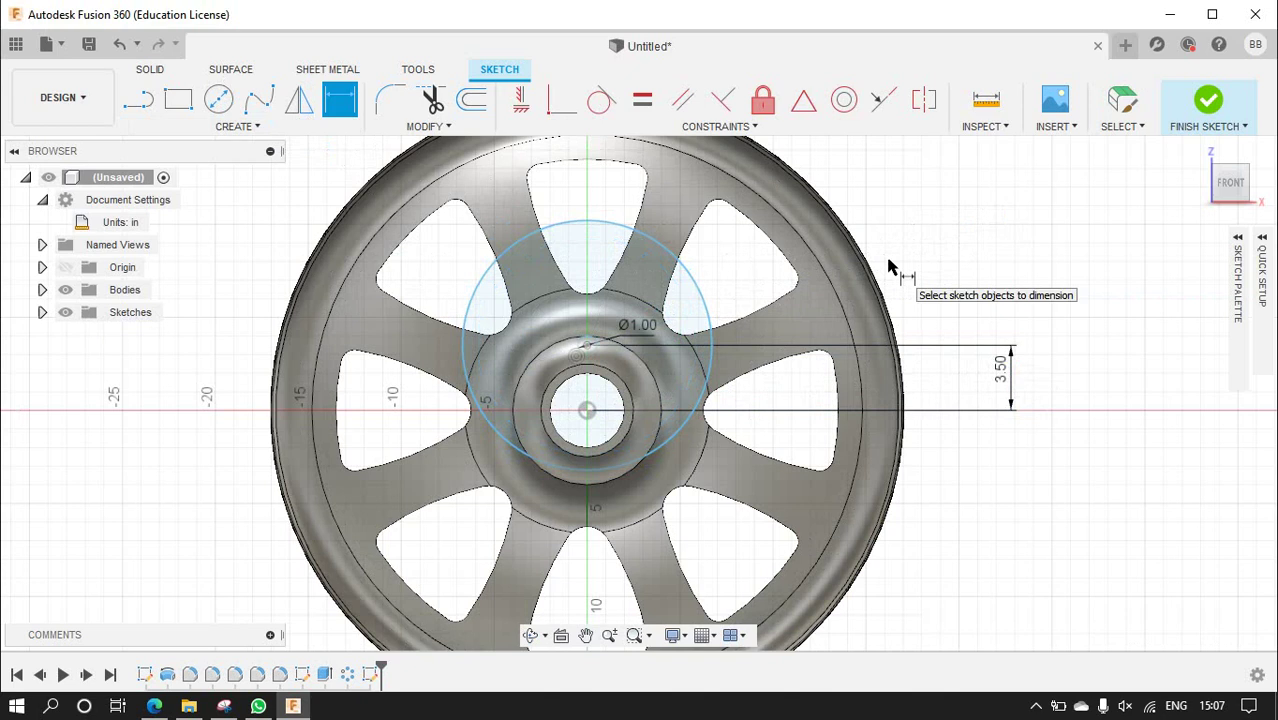
- Set the small circle's diameter to 1.50 and finish the sketch
{"action": "left_click", "coordinate": [702, 290]}
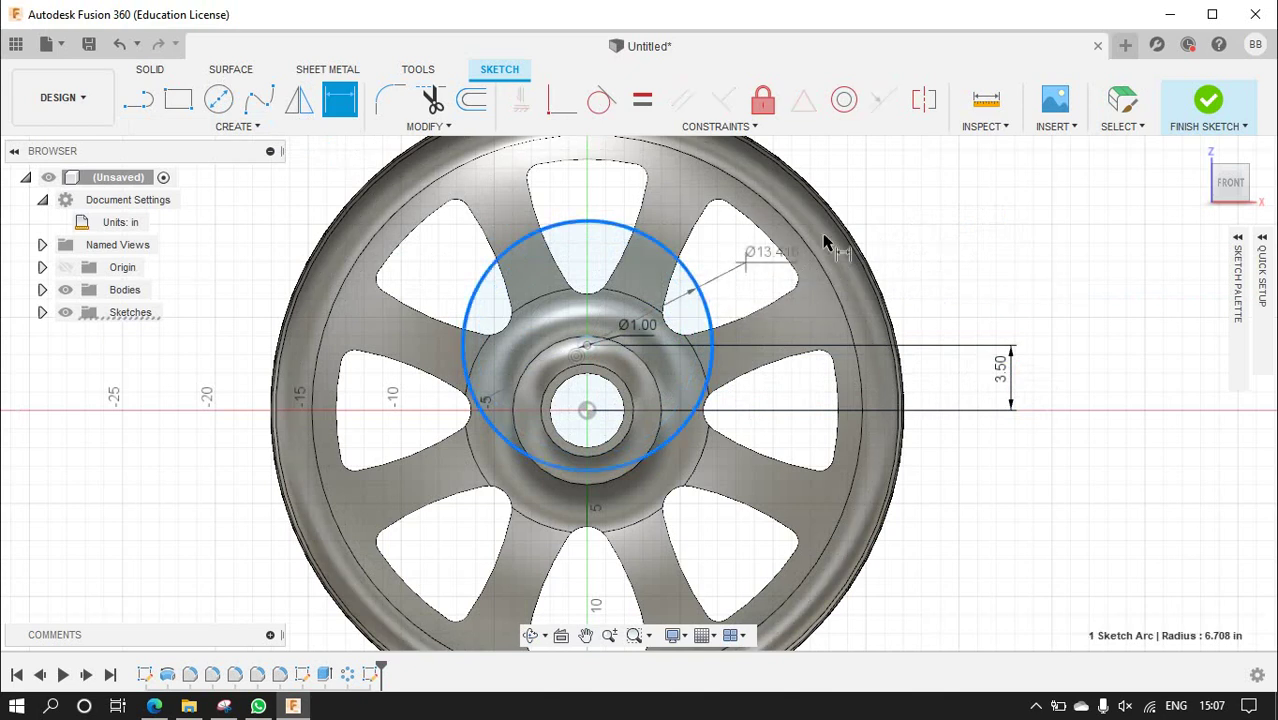
{"action": "left_click", "coordinate": [935, 217]}
{"action": "type", "text": "1.5"}
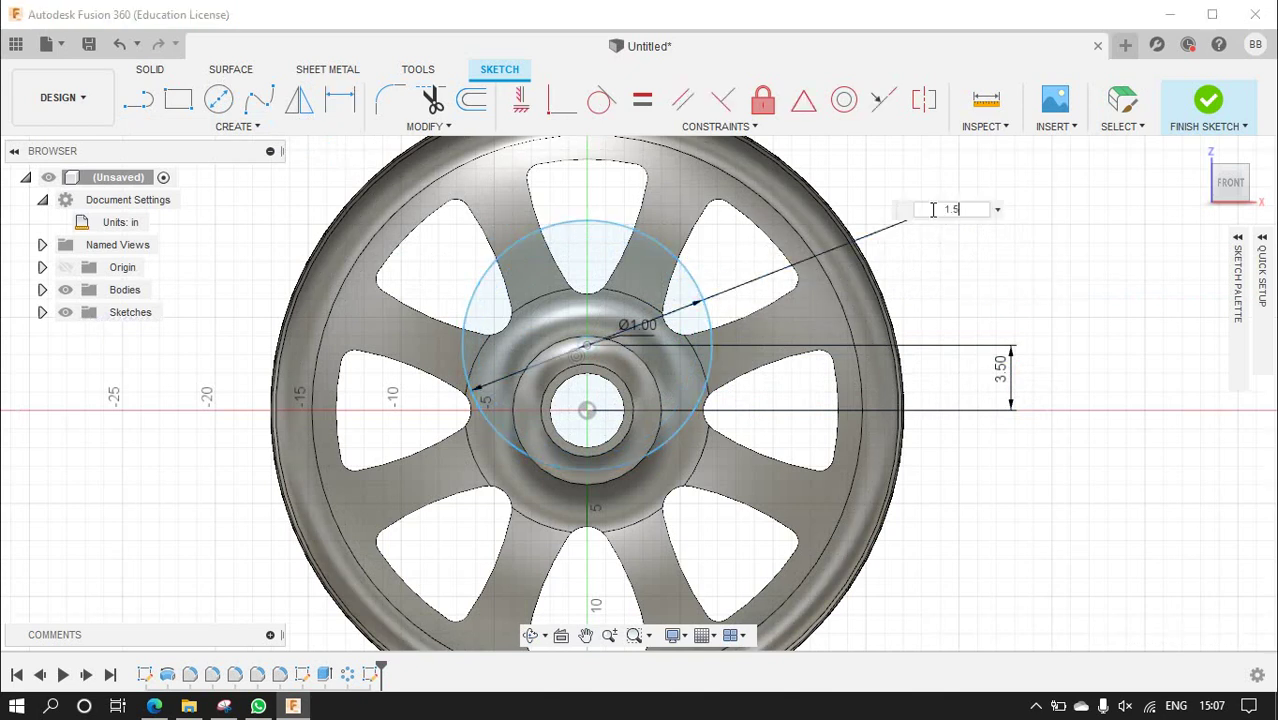
{"action": "key", "text": "Return"}
{"action": "scroll", "coordinate": [699, 294], "scroll_direction": "up", "scroll_amount": 2}
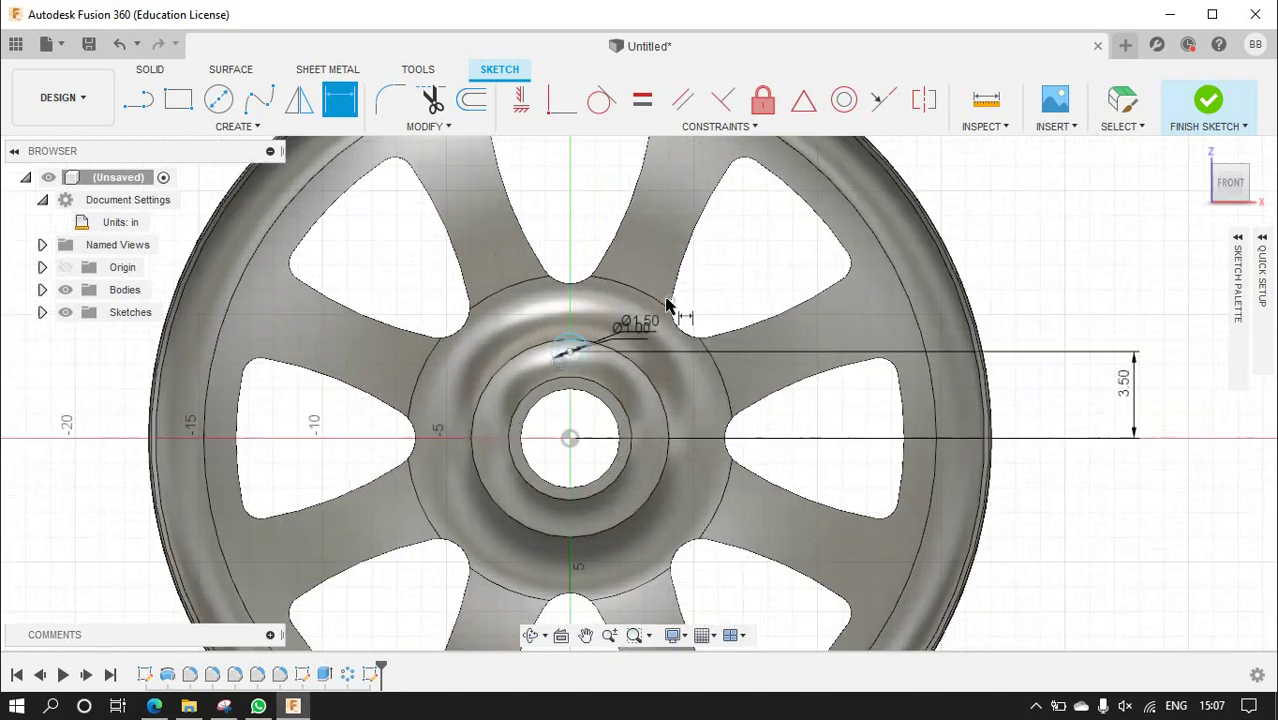
{"action": "scroll", "coordinate": [670, 308], "scroll_direction": "up", "scroll_amount": 3}
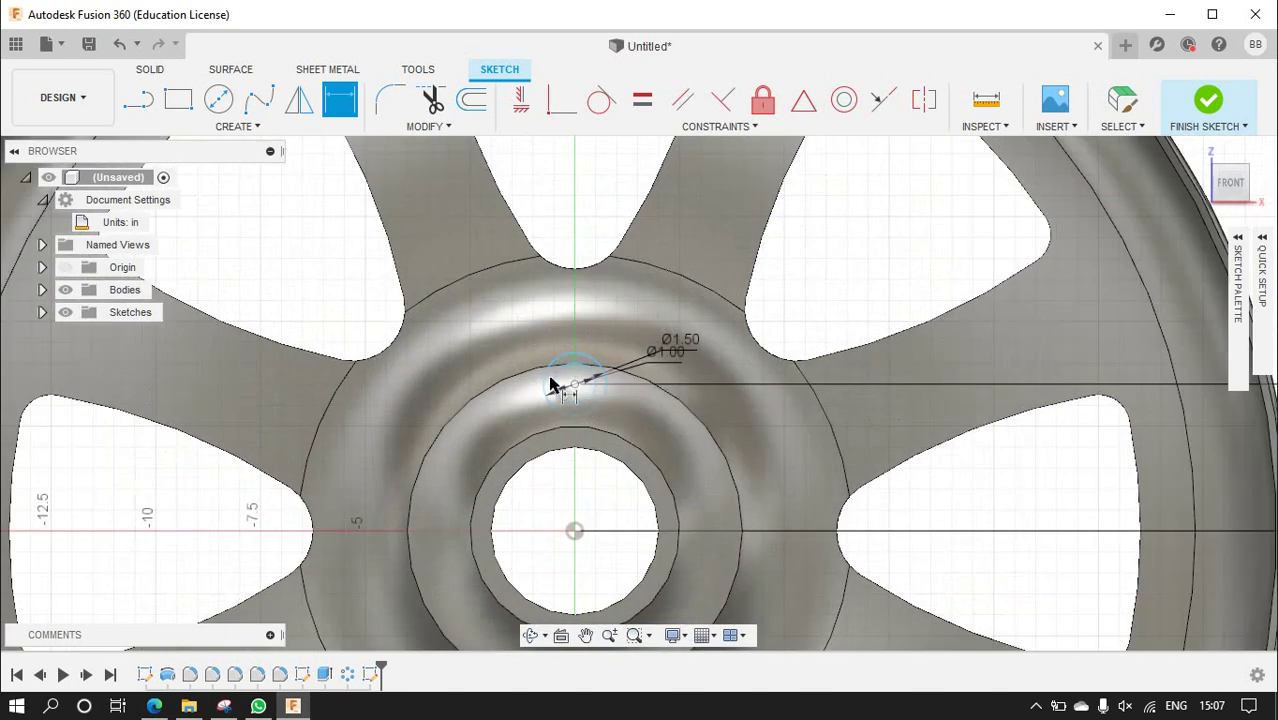
{"action": "left_click", "coordinate": [1240, 188]}
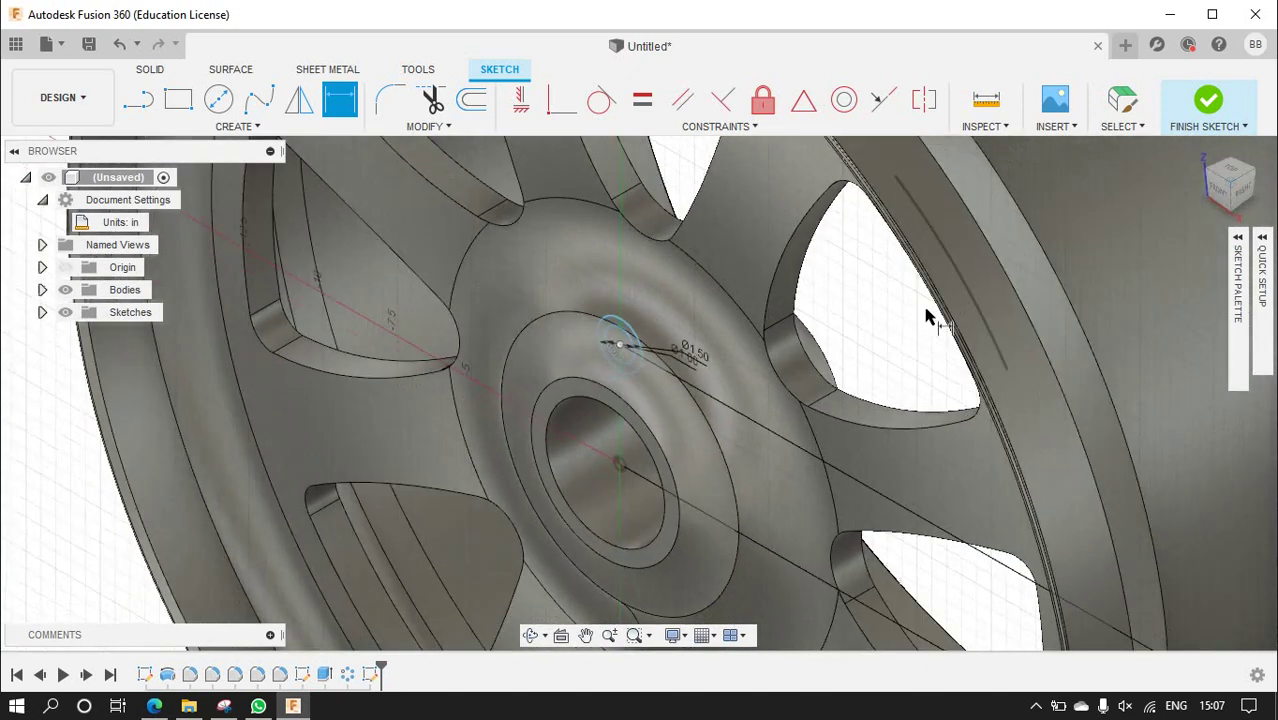
{"action": "left_click", "coordinate": [629, 362]}
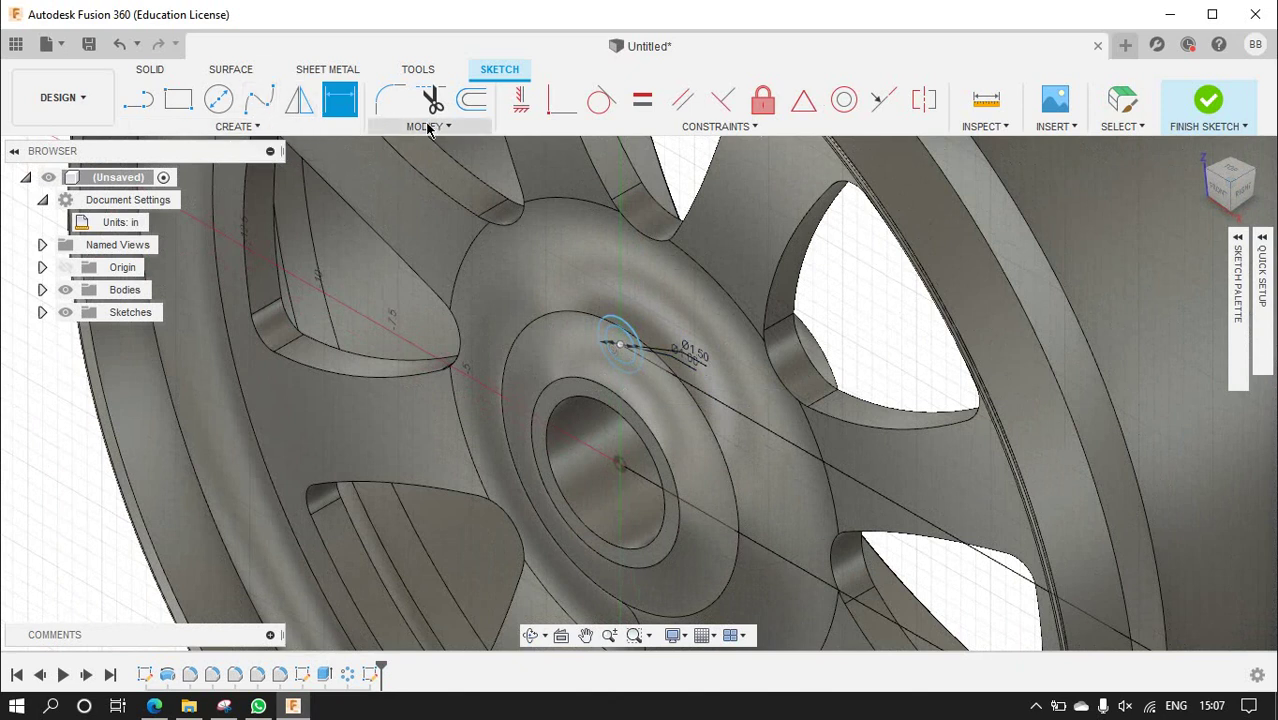
{"action": "left_click", "coordinate": [1208, 100]}
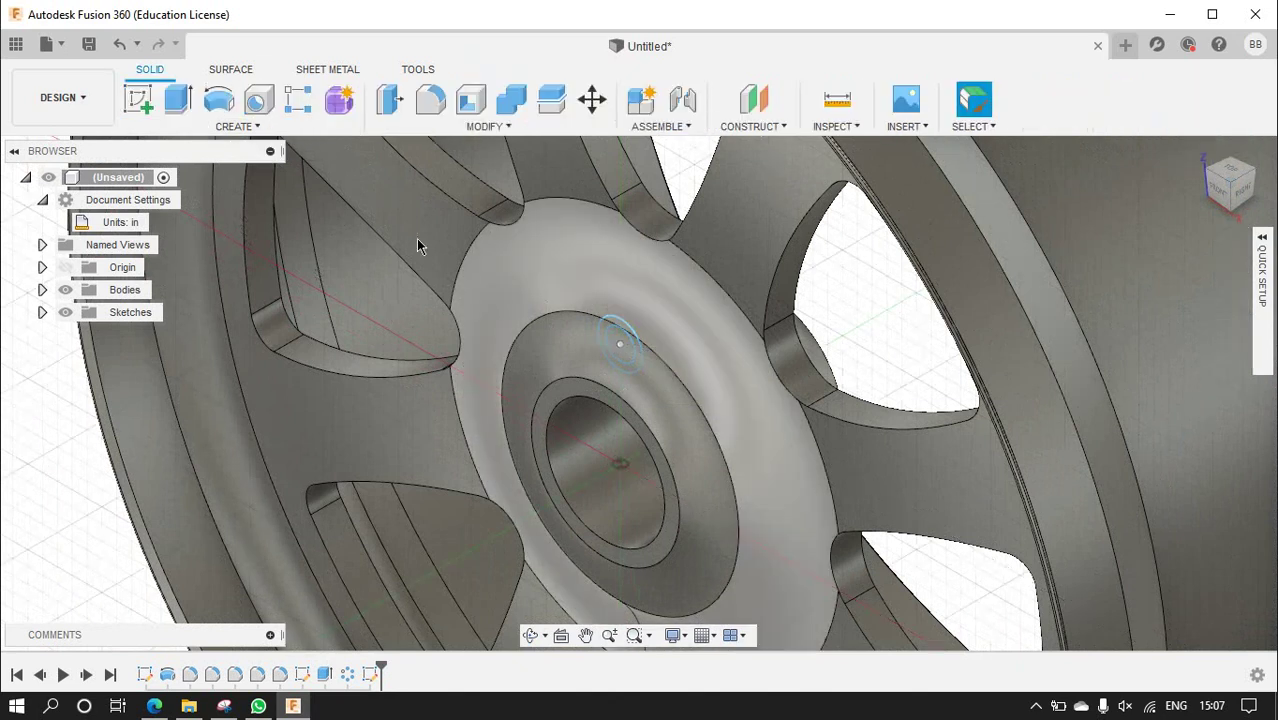
- Extrude the small circle as a 6.50 in cut with its direction changed
{"action": "left_click", "coordinate": [180, 104]}
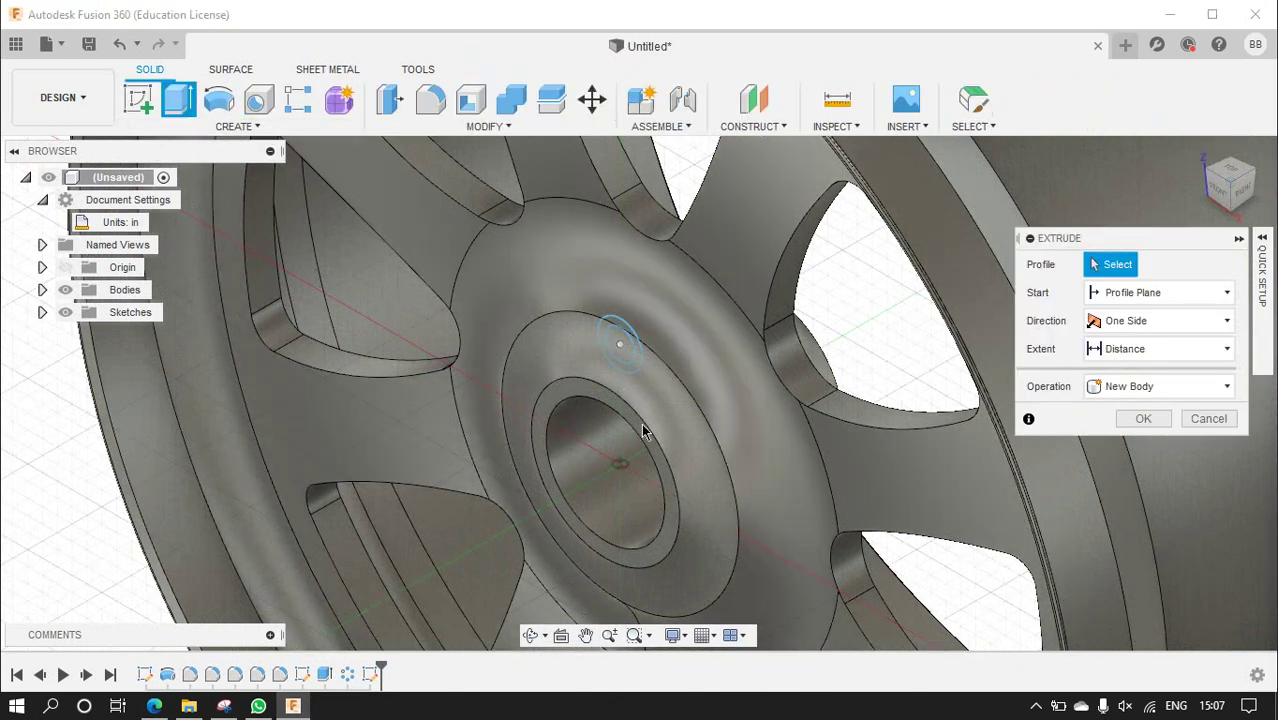
{"action": "left_click", "coordinate": [620, 346]}
{"action": "left_click_drag", "start_coordinate": [635, 338], "coordinate": [825, 225]}
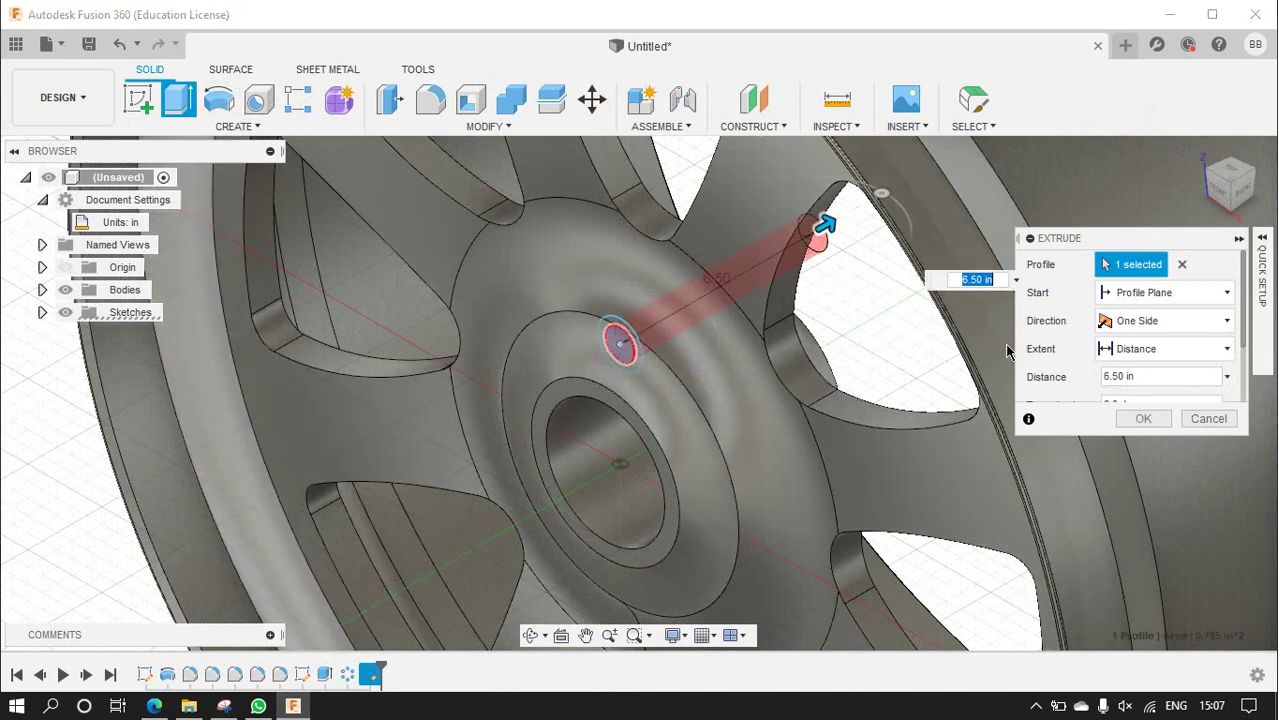
{"action": "left_click", "coordinate": [1150, 320]}
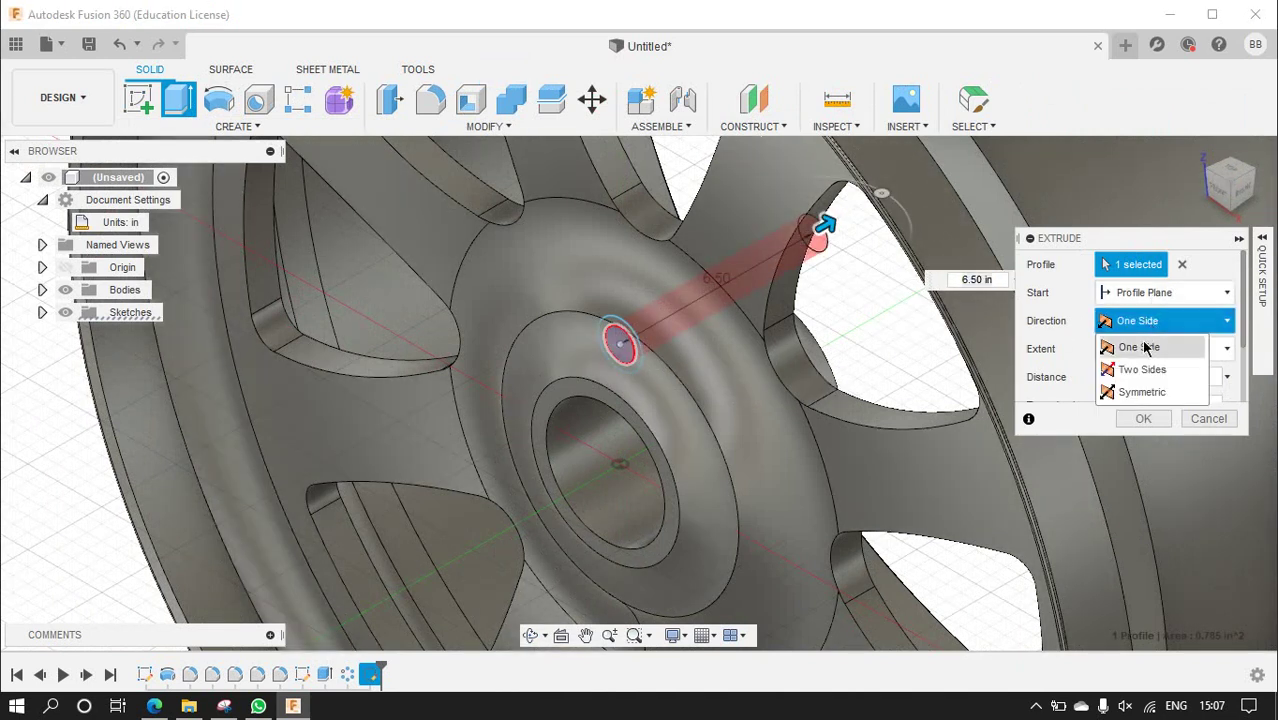
{"action": "left_click", "coordinate": [1138, 390]}
{"action": "left_click", "coordinate": [1143, 420]}
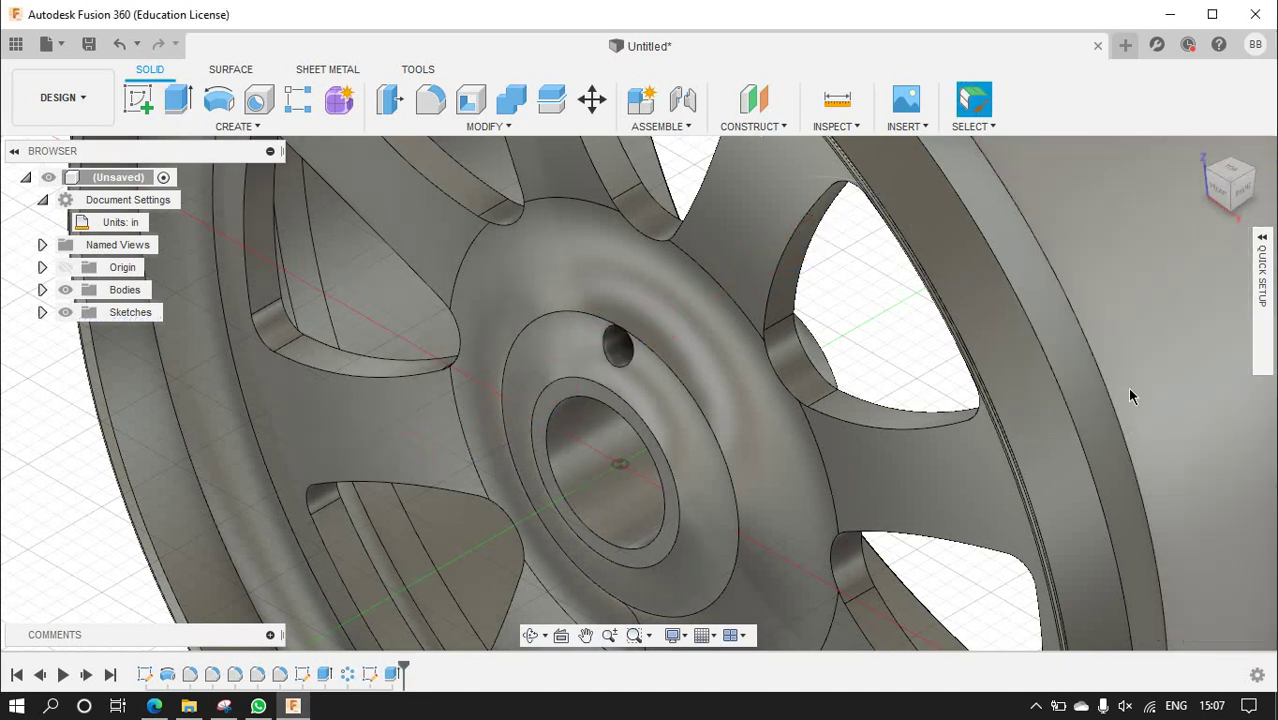
- Show Sketch3 again and cut the small circle 8.50 in back through the wheel
{"action": "left_click", "coordinate": [42, 312]}
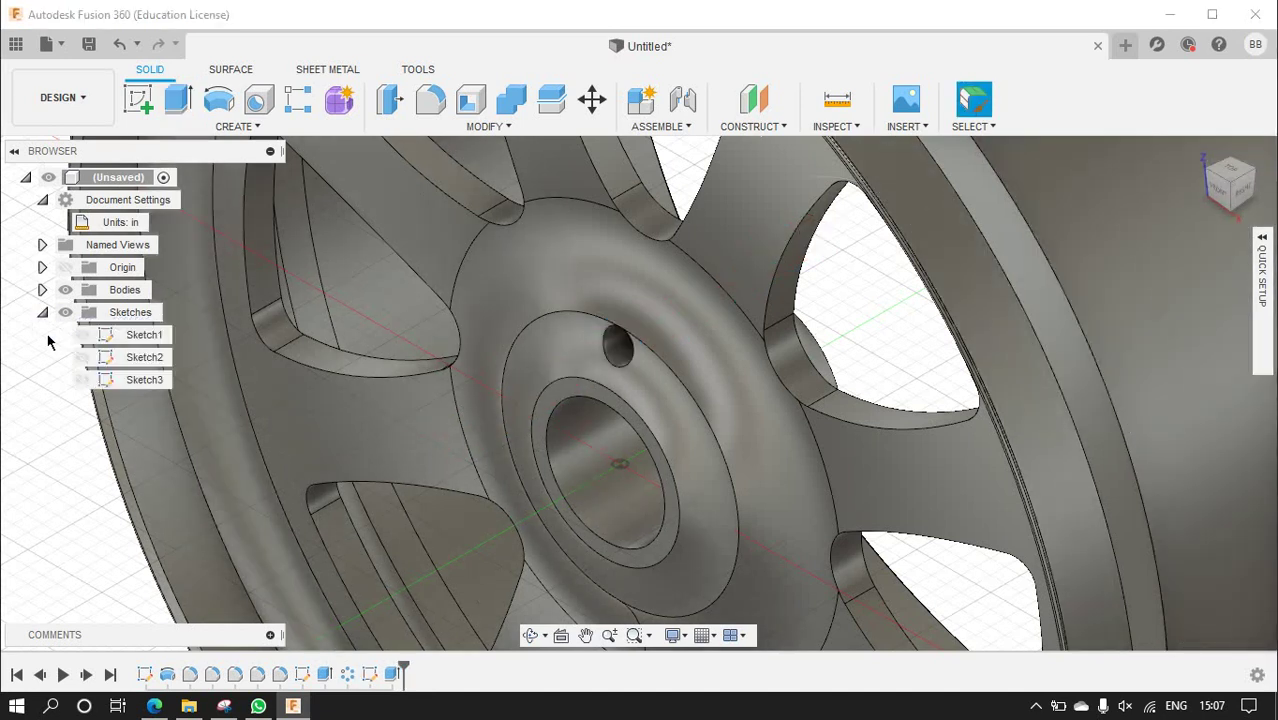
{"action": "left_click", "coordinate": [82, 379]}
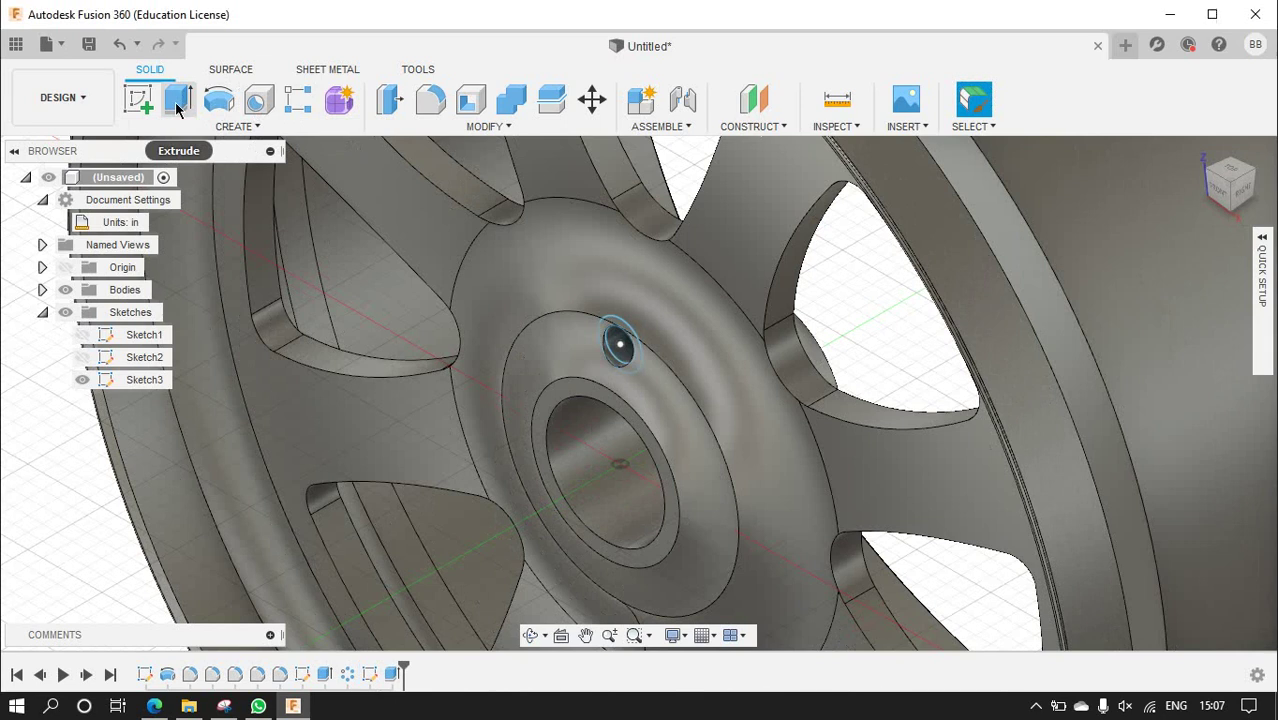
{"action": "left_click", "coordinate": [178, 98]}
{"action": "left_click", "coordinate": [637, 368]}
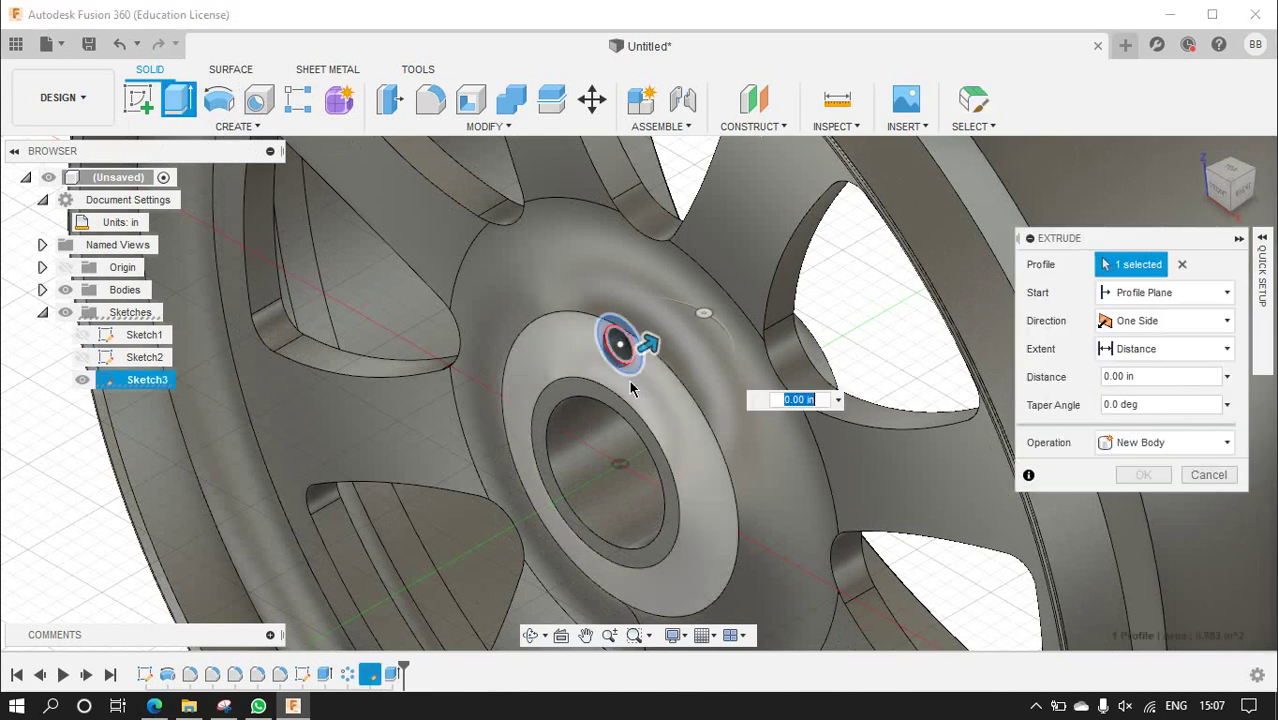
{"action": "left_click_drag", "start_coordinate": [650, 338], "coordinate": [351, 430]}
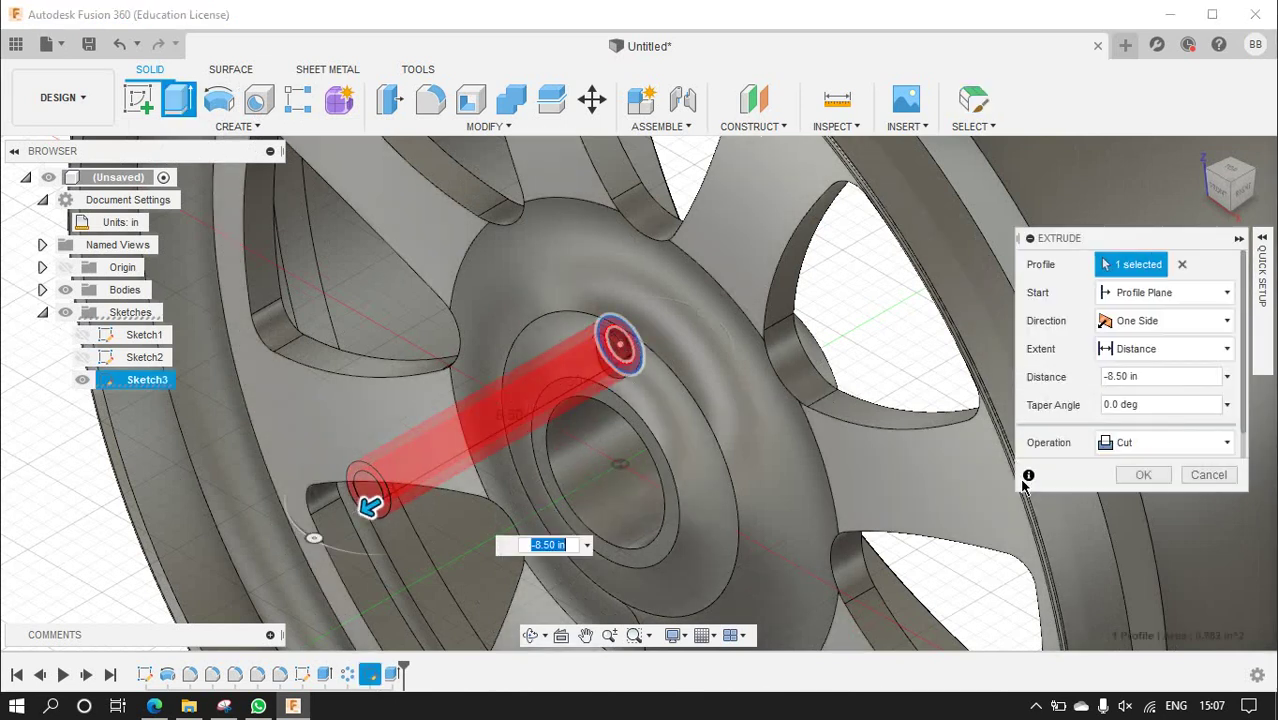
{"action": "left_click", "coordinate": [1143, 474]}
- Inspect the new hole from front and angled views, then hide Sketch3
{"action": "scroll", "coordinate": [563, 368], "scroll_direction": "down", "scroll_amount": 5}
{"action": "scroll", "coordinate": [563, 368], "scroll_direction": "up", "scroll_amount": 5}
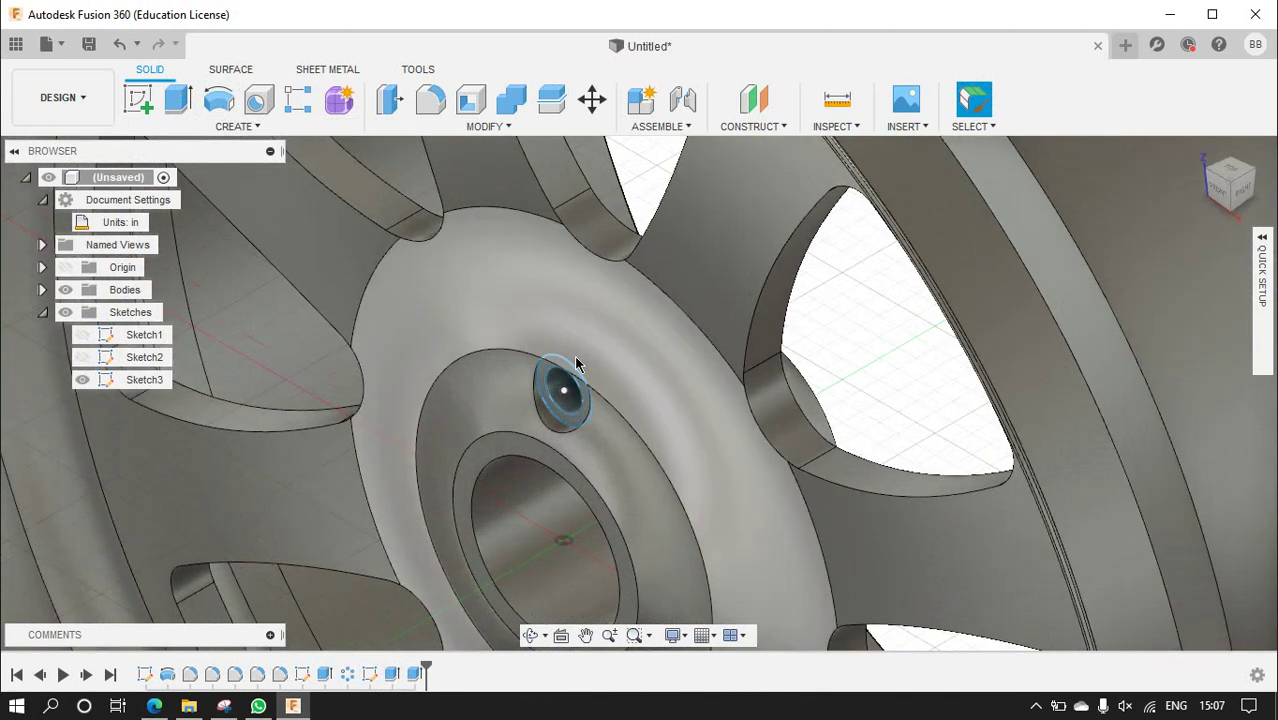
{"action": "scroll", "coordinate": [576, 362], "scroll_direction": "up", "scroll_amount": 3}
{"action": "scroll", "coordinate": [542, 450], "scroll_direction": "down", "scroll_amount": 2}
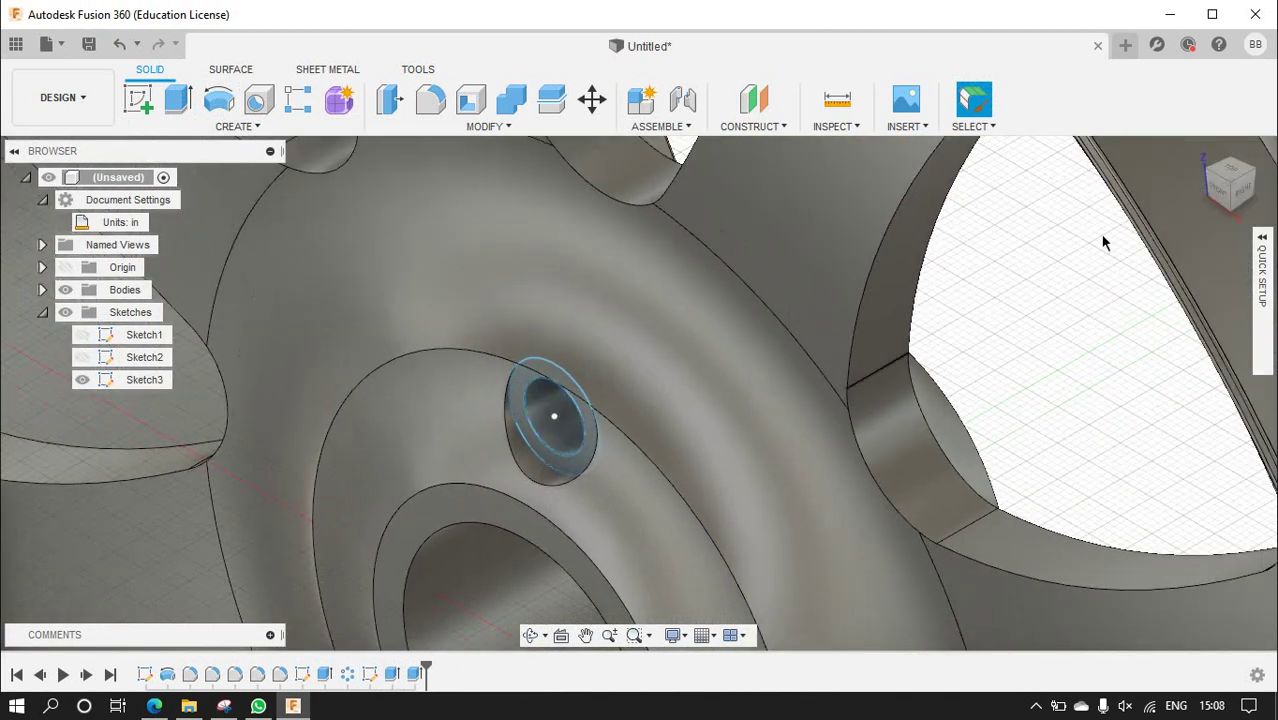
{"action": "left_click", "coordinate": [1219, 192]}
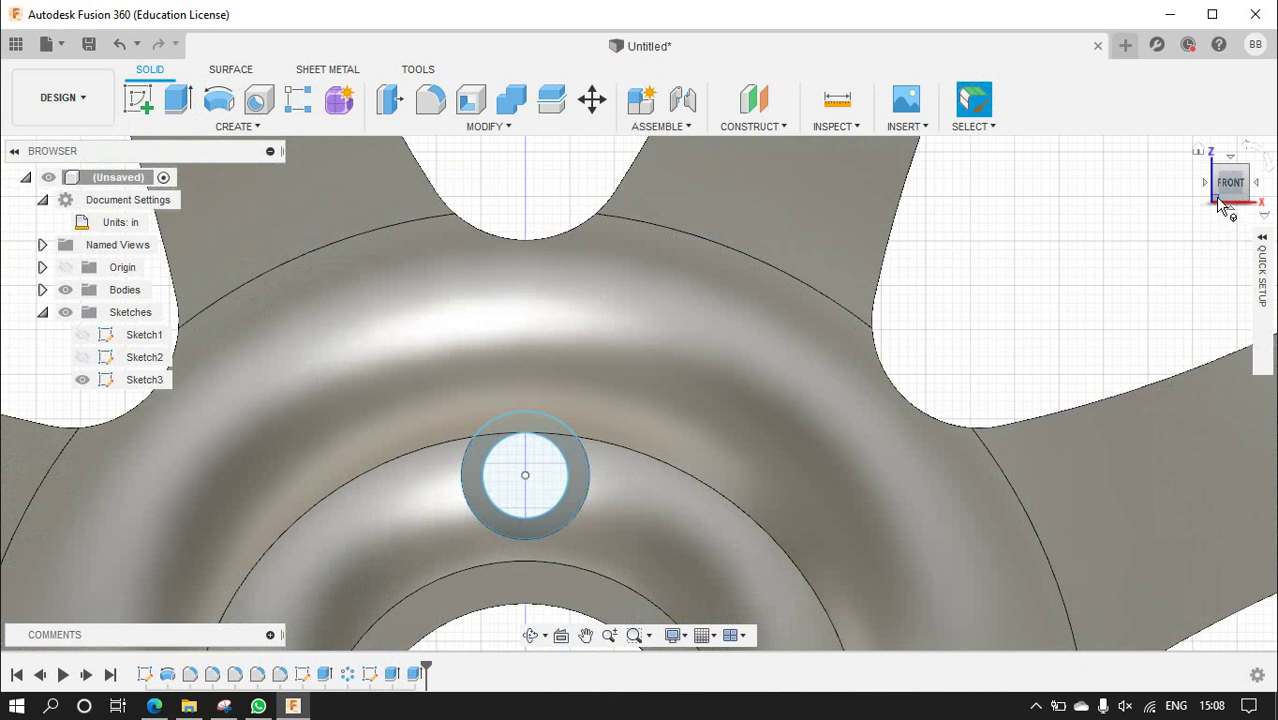
{"action": "left_click", "coordinate": [1248, 168]}
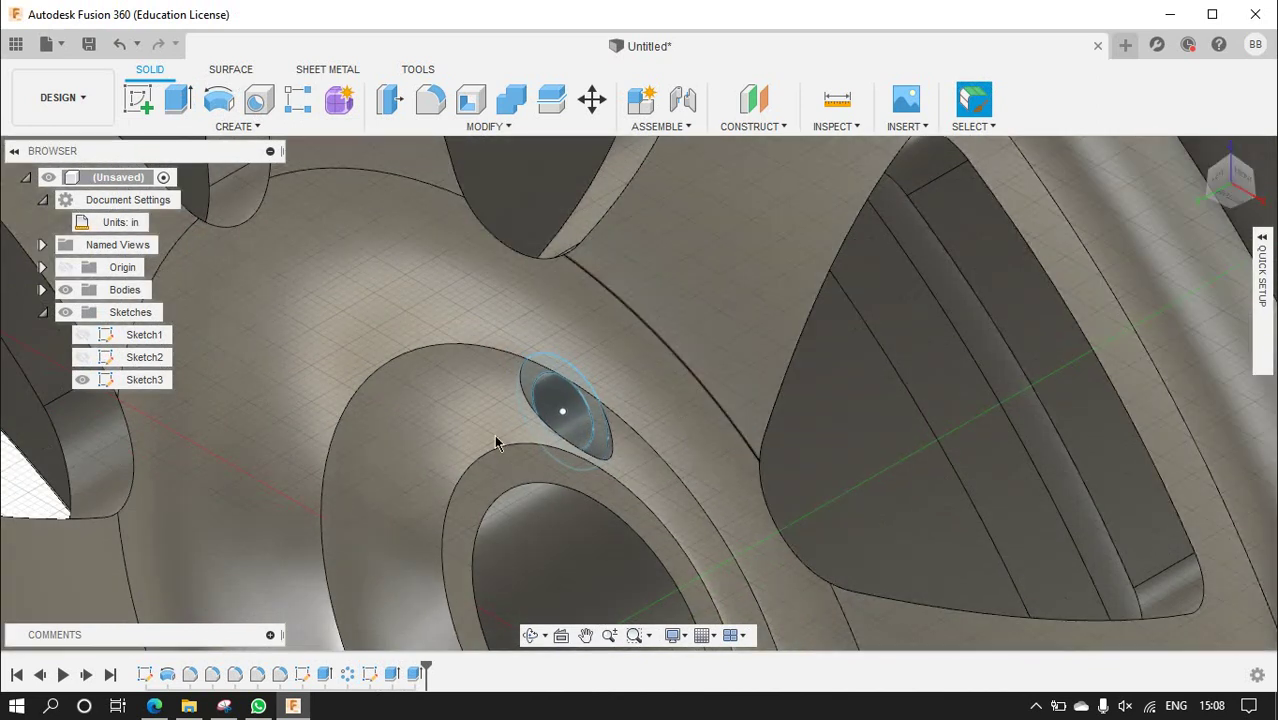
{"action": "scroll", "coordinate": [522, 386], "scroll_direction": "down", "scroll_amount": 5}
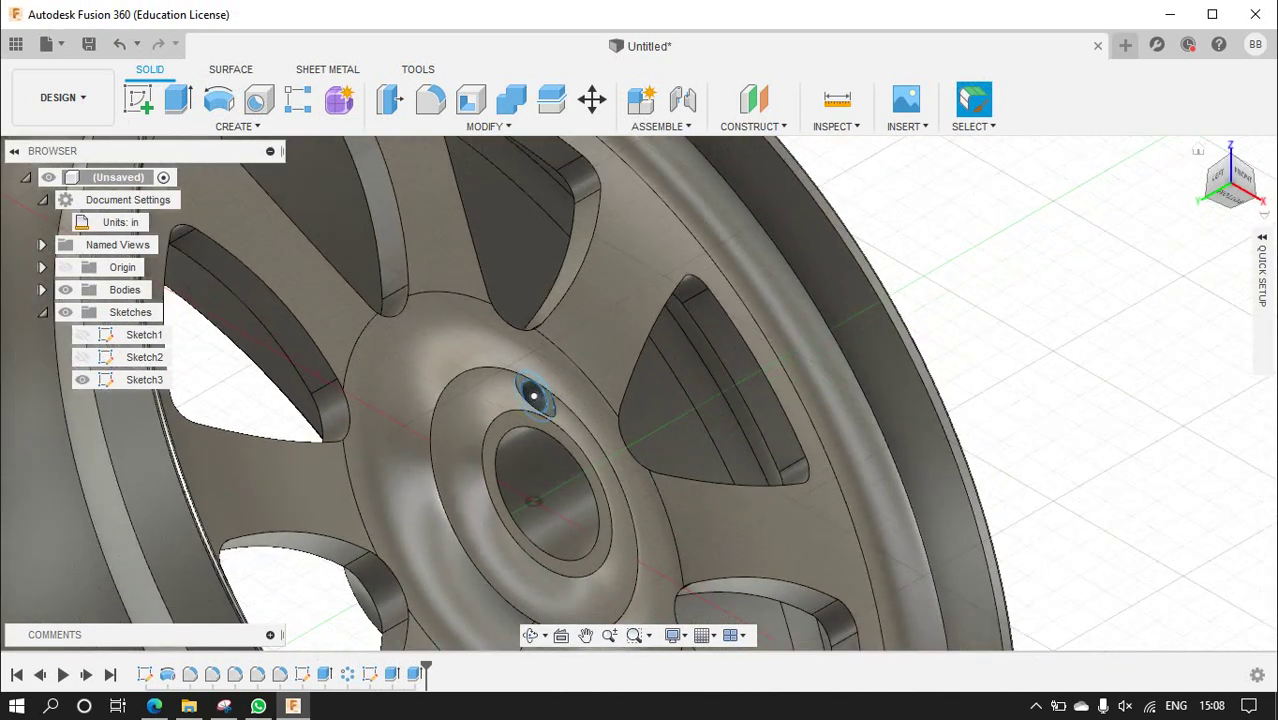
{"action": "left_click", "coordinate": [1247, 189]}
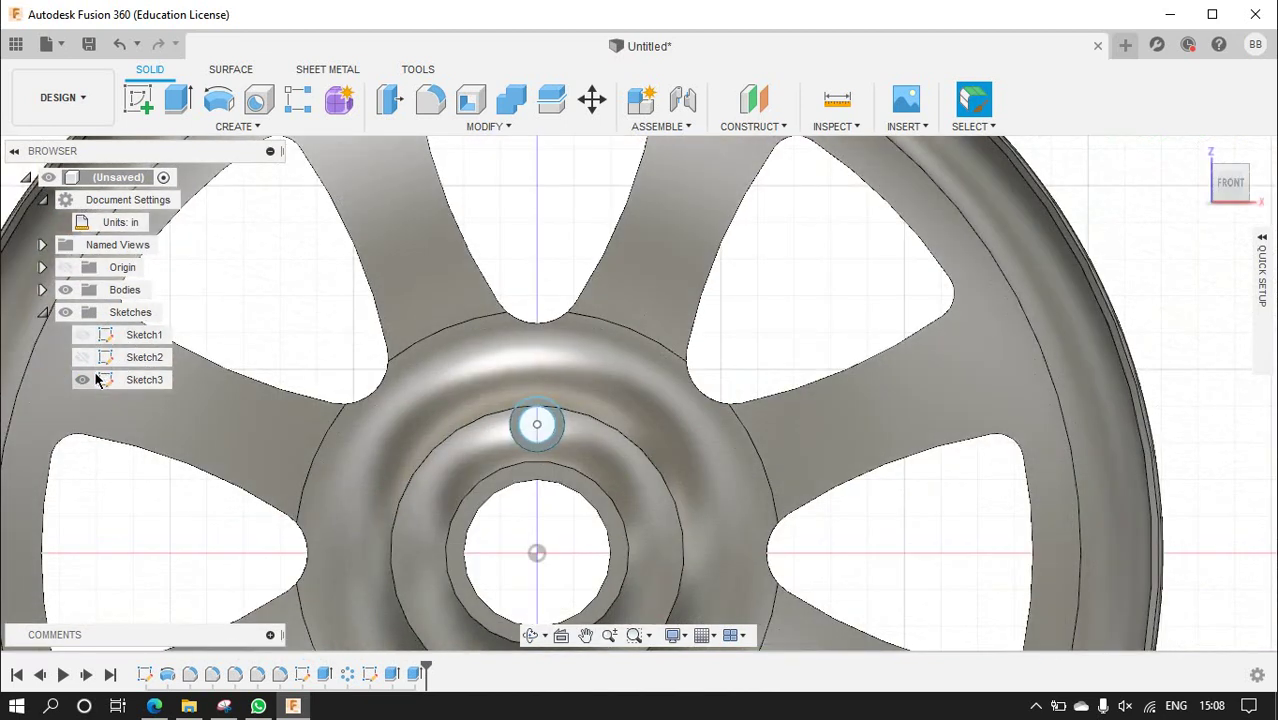
{"action": "left_click", "coordinate": [82, 379]}
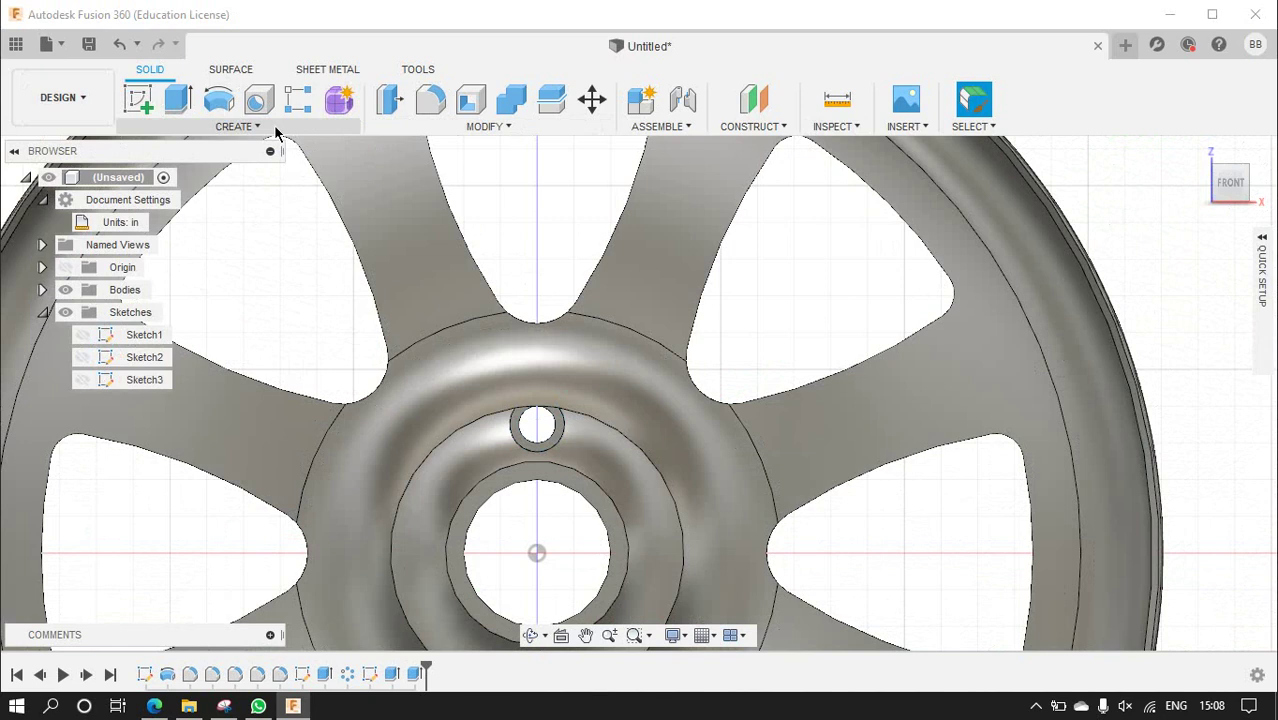
- Circular-pattern the hole cut five times around the hub centre axis
{"action": "left_click", "coordinate": [245, 126]}
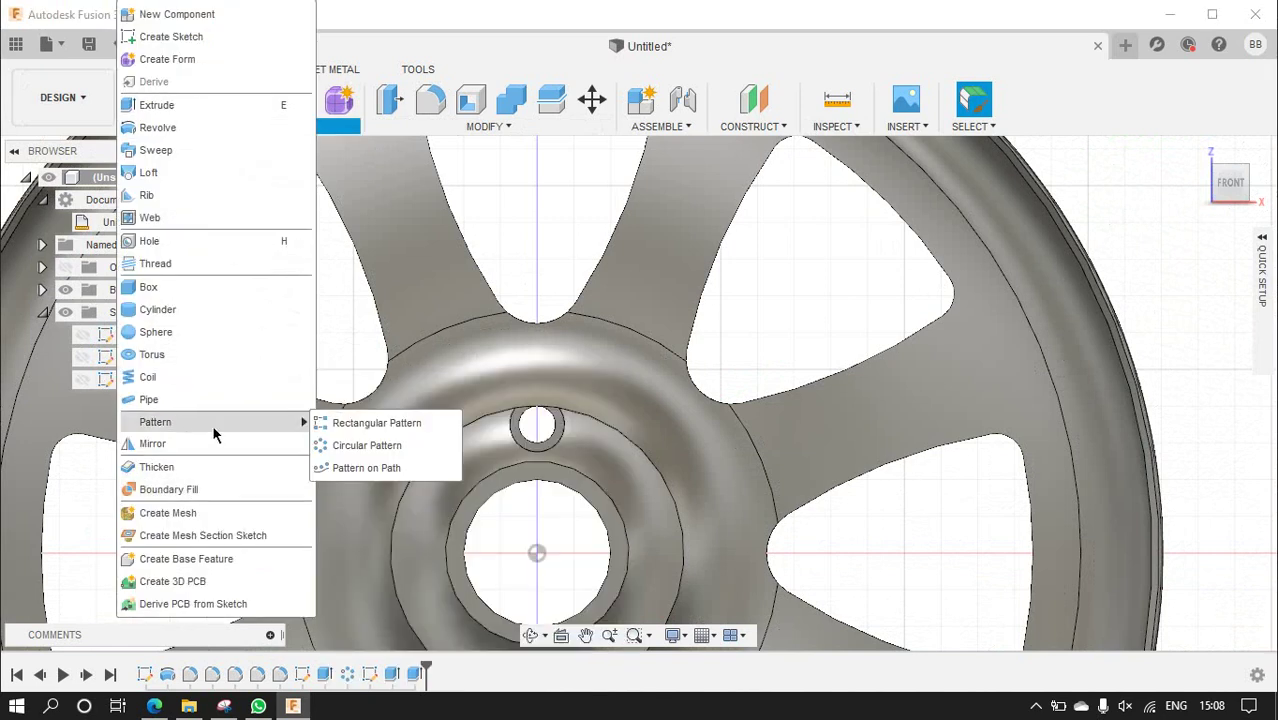
{"action": "left_click", "coordinate": [345, 443]}
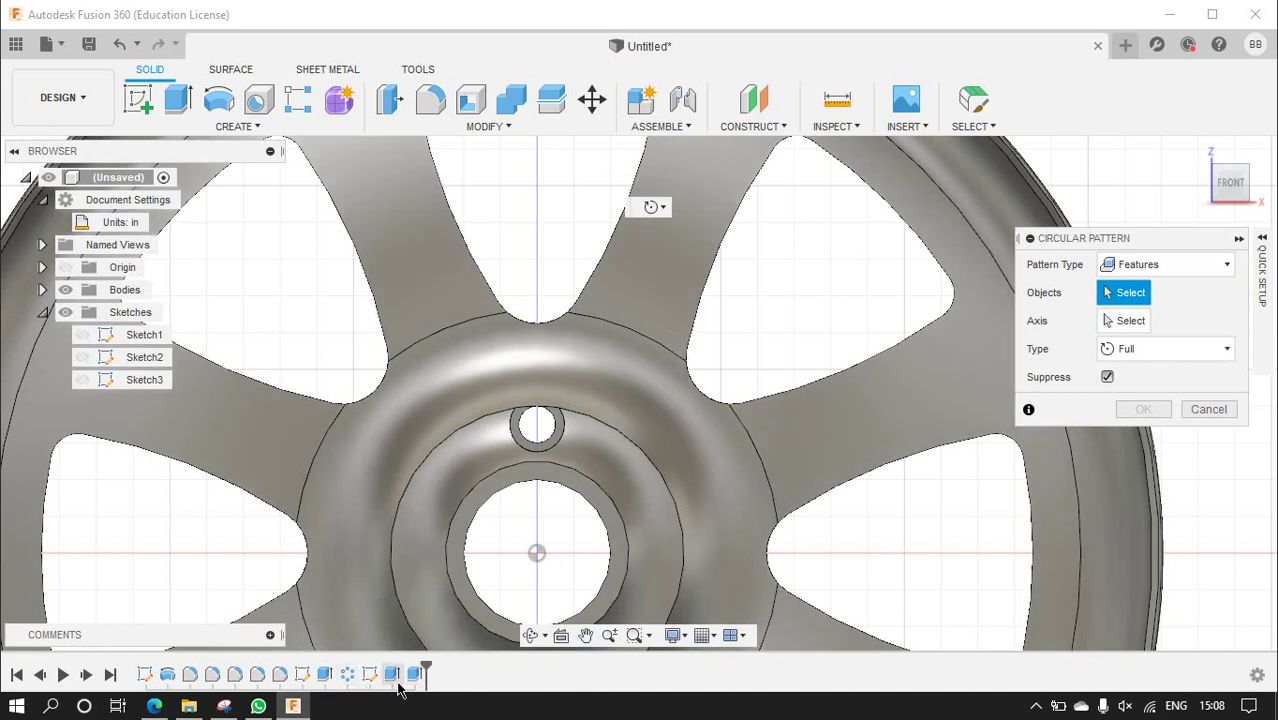
{"action": "left_click", "coordinate": [412, 676]}
{"action": "left_click", "coordinate": [396, 677]}
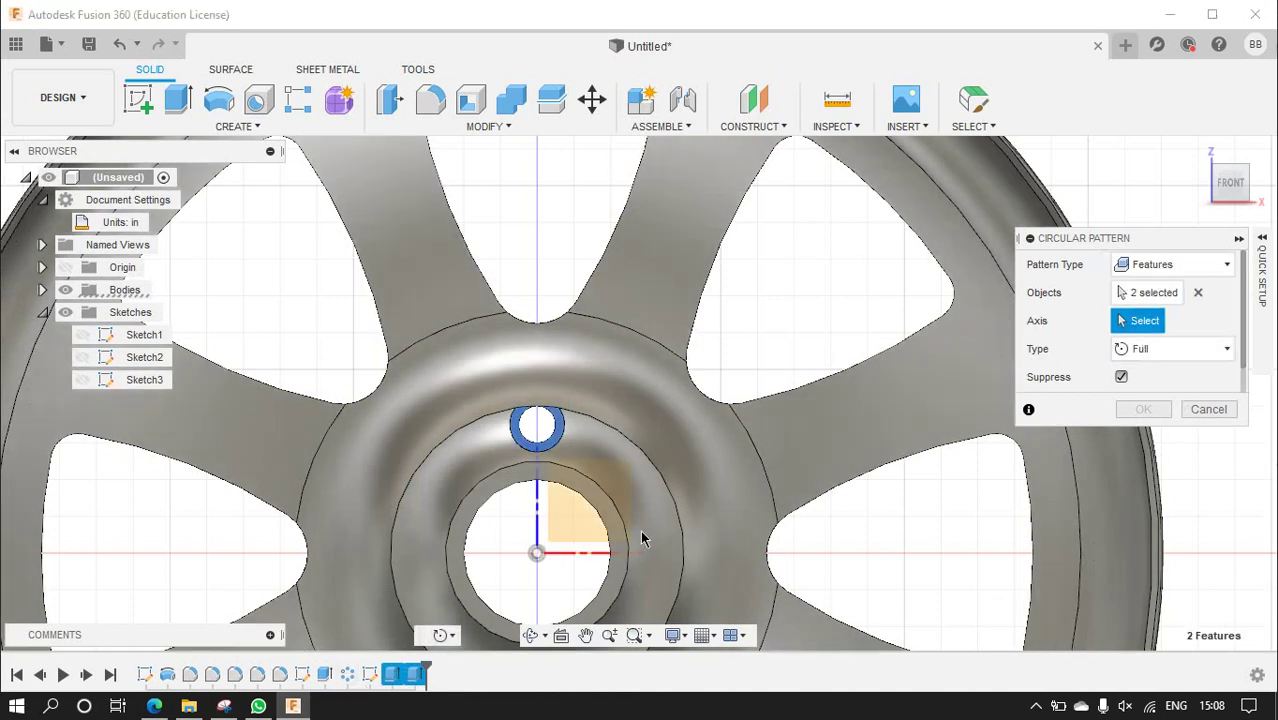
{"action": "mouse_move", "coordinate": [1230, 183]}
{"action": "left_click", "coordinate": [1249, 175]}
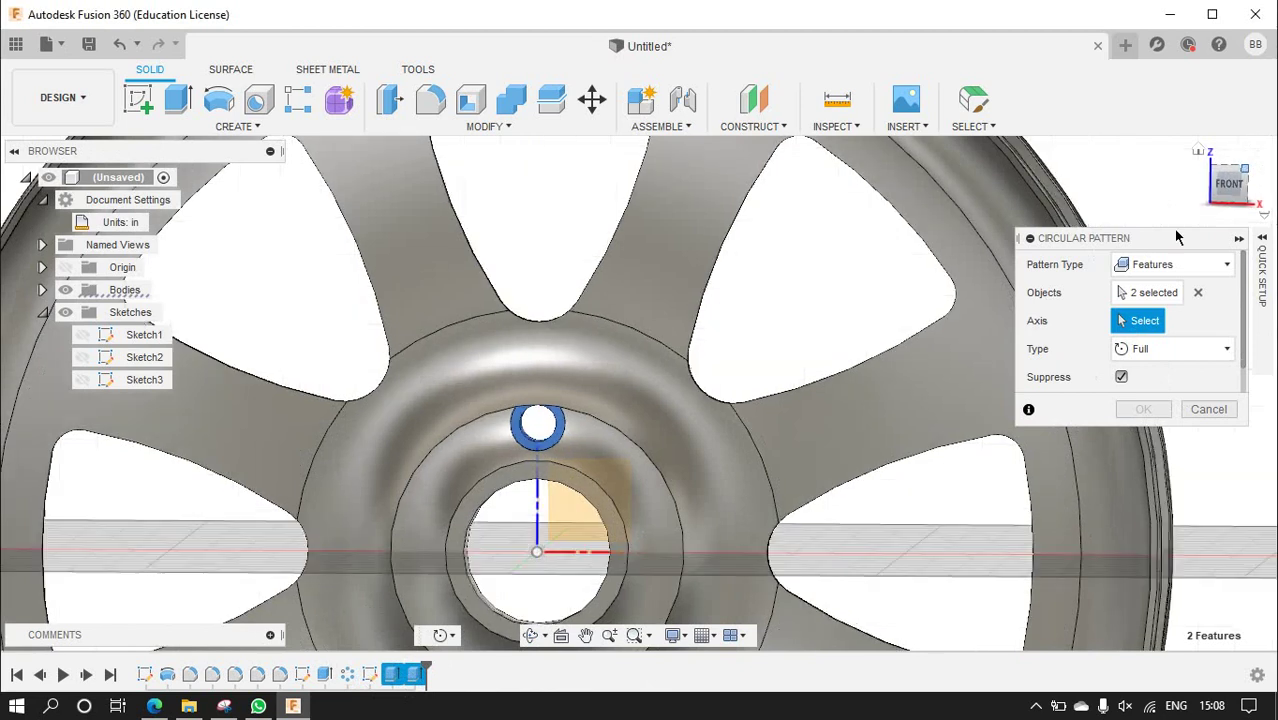
{"action": "left_click", "coordinate": [587, 503]}
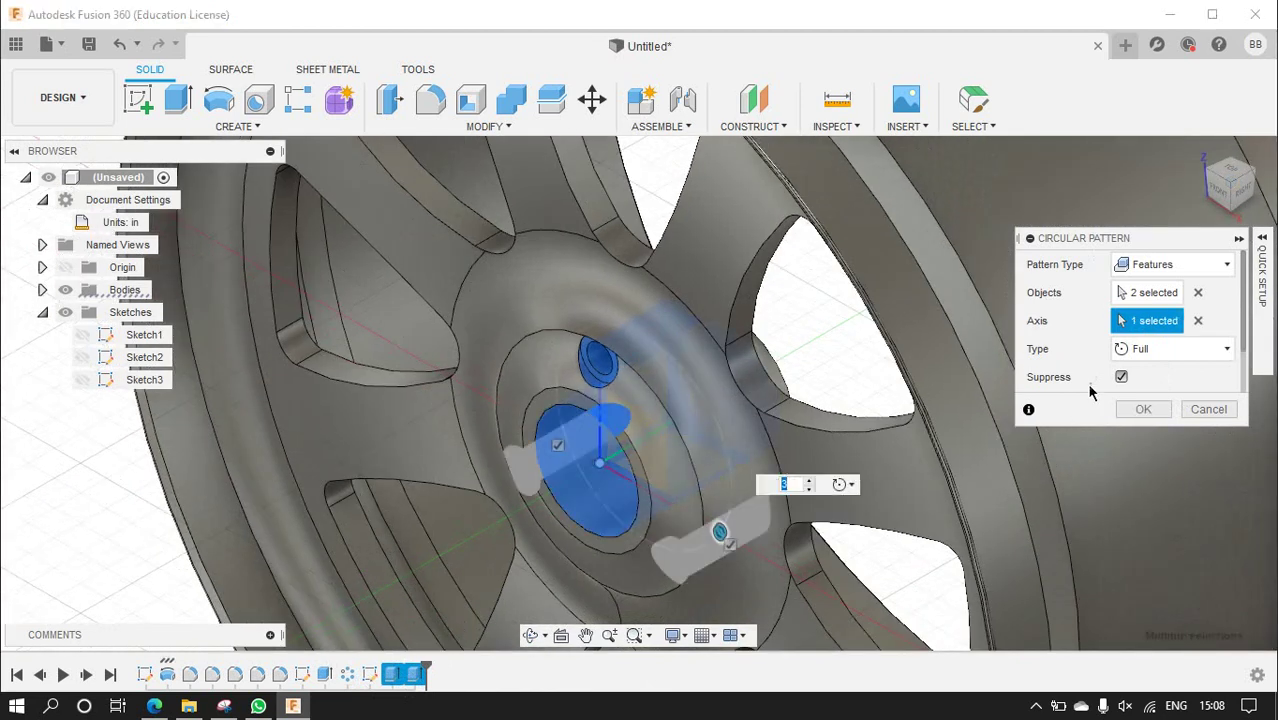
{"action": "scroll", "coordinate": [1222, 355], "scroll_direction": "down", "scroll_amount": 2}
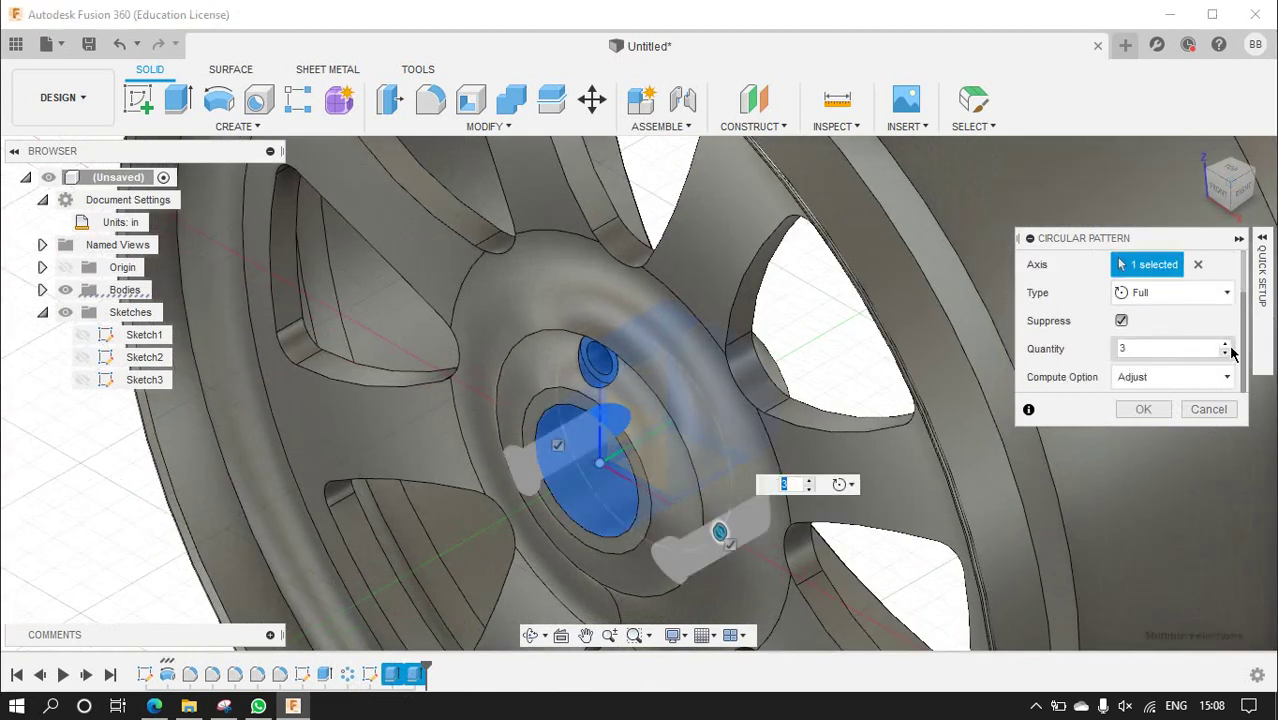
{"action": "left_click", "coordinate": [1225, 344]}
{"action": "left_click", "coordinate": [1225, 344]}
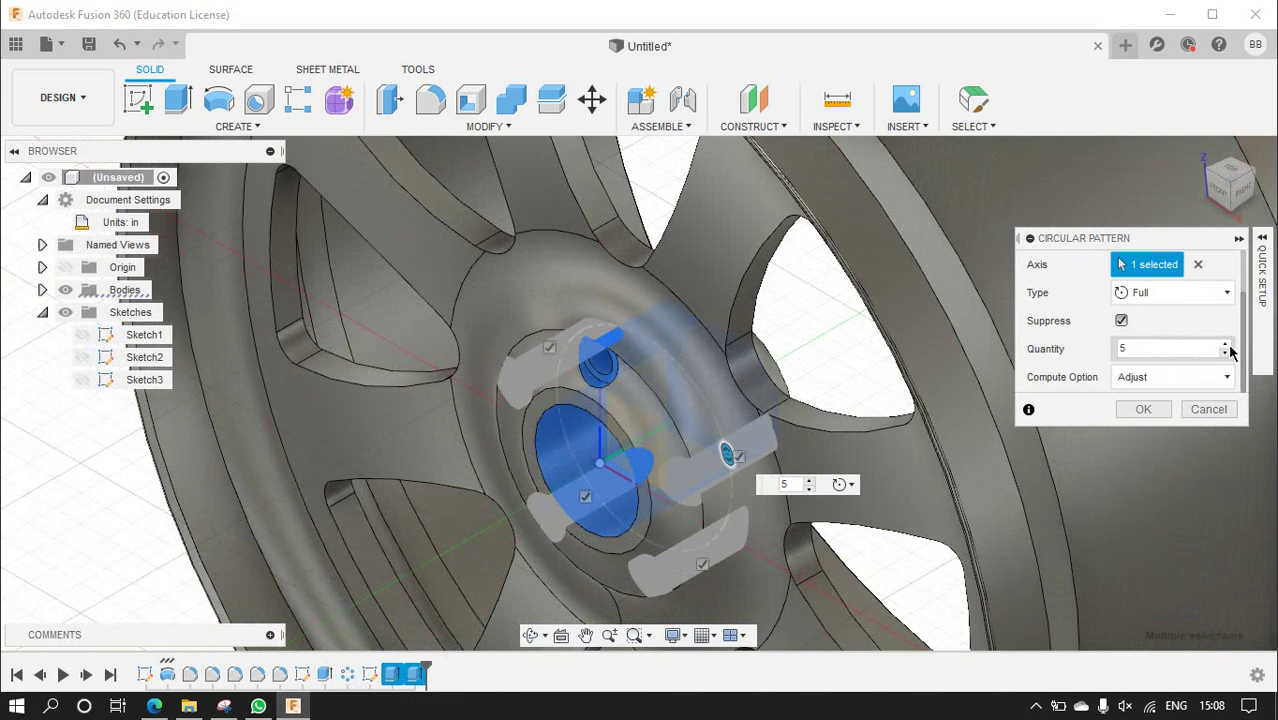
{"action": "left_click", "coordinate": [1141, 409]}
- Orbit to inspect the five bolt holes, then fit the whole wheel back into view
{"action": "middle_click_drag", "start_coordinate": [865, 395], "coordinate": [860, 395], "text": "shift"}
{"action": "scroll", "coordinate": [860, 395], "scroll_direction": "down", "scroll_amount": 5}
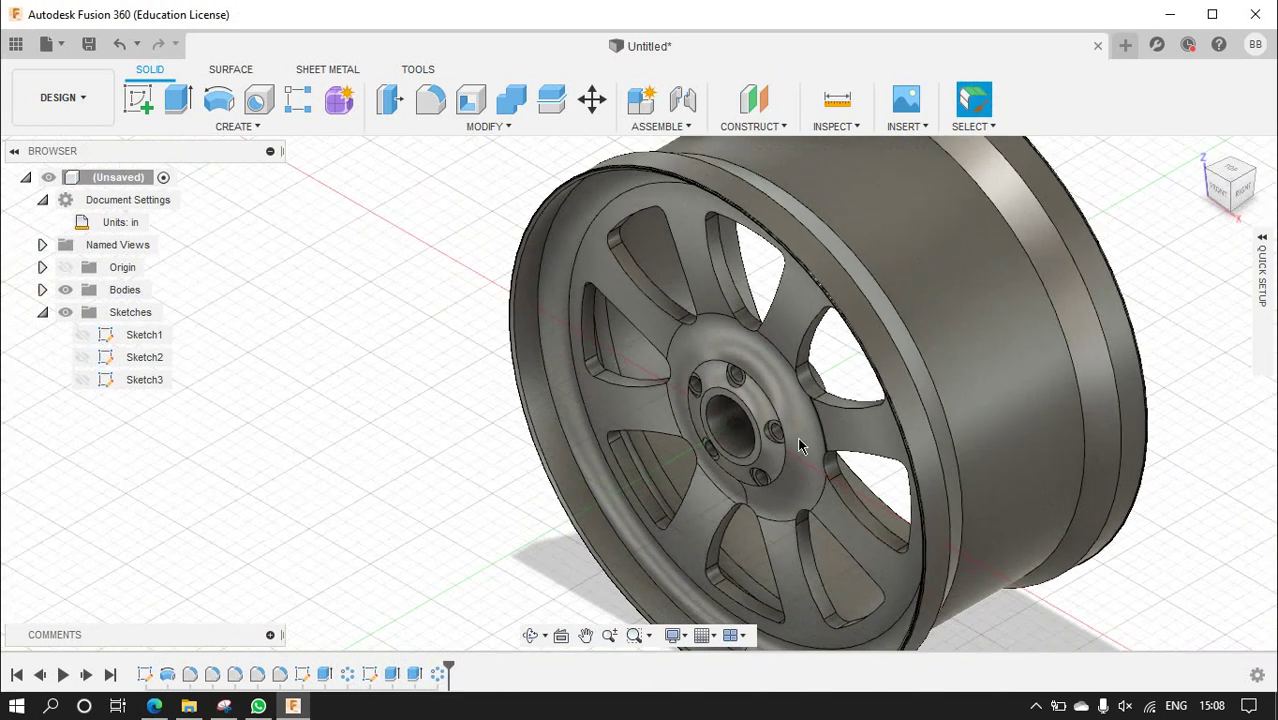
{"action": "scroll", "coordinate": [655, 478], "scroll_direction": "up", "scroll_amount": 6}
{"action": "scroll", "coordinate": [654, 475], "scroll_direction": "up", "scroll_amount": 2}
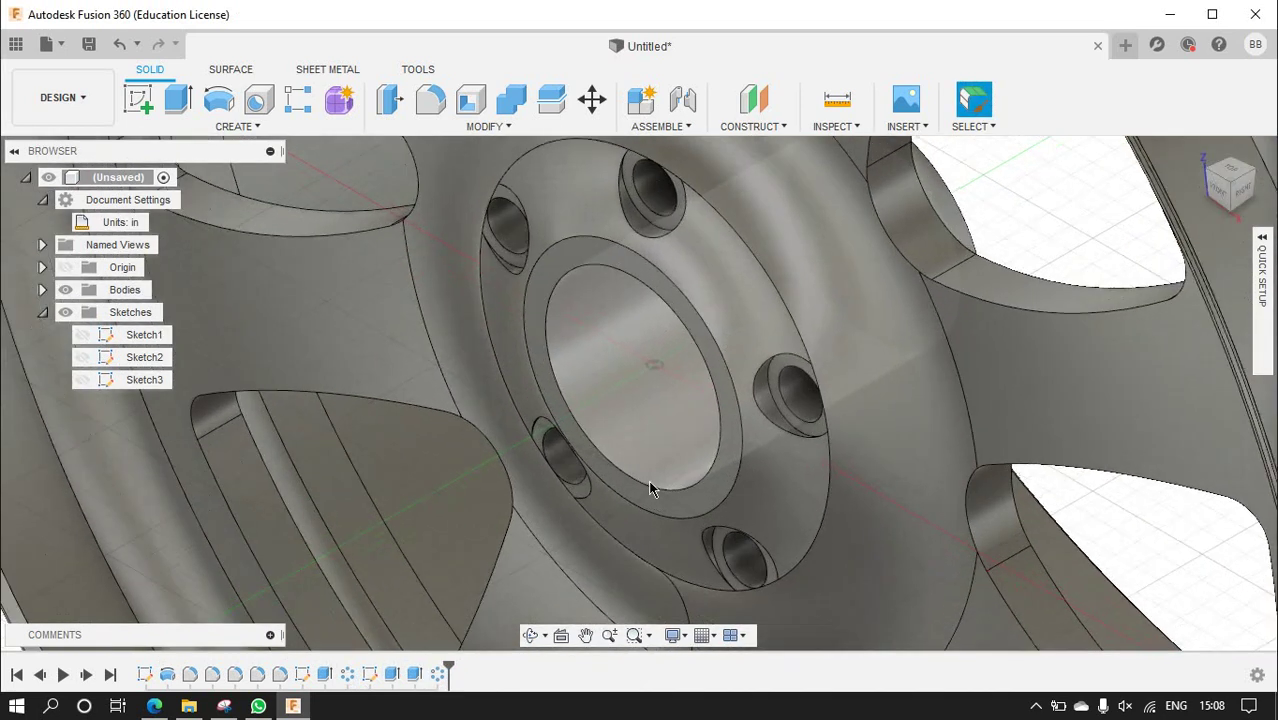
{"action": "scroll", "coordinate": [648, 480], "scroll_direction": "down", "scroll_amount": 3}
{"action": "scroll", "coordinate": [648, 481], "scroll_direction": "down", "scroll_amount": 3}
{"action": "scroll", "coordinate": [648, 500], "scroll_direction": "up", "scroll_amount": 5}
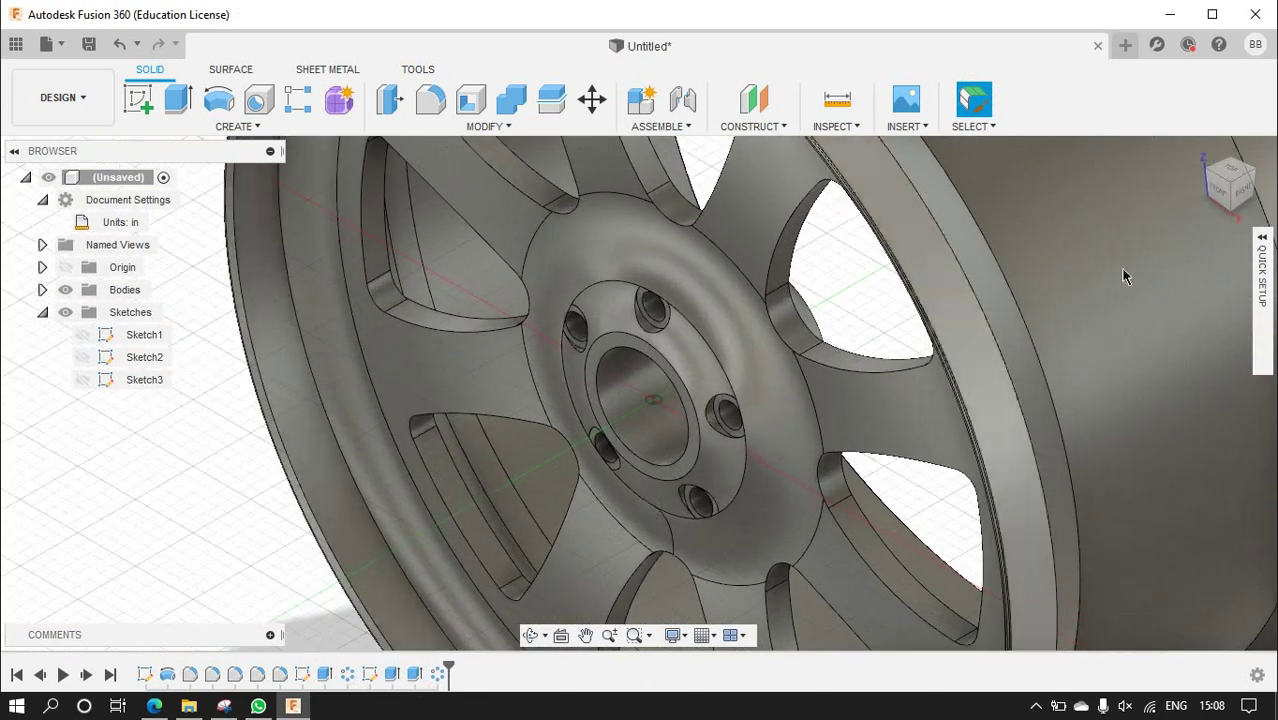
{"action": "left_click", "coordinate": [1236, 191]}
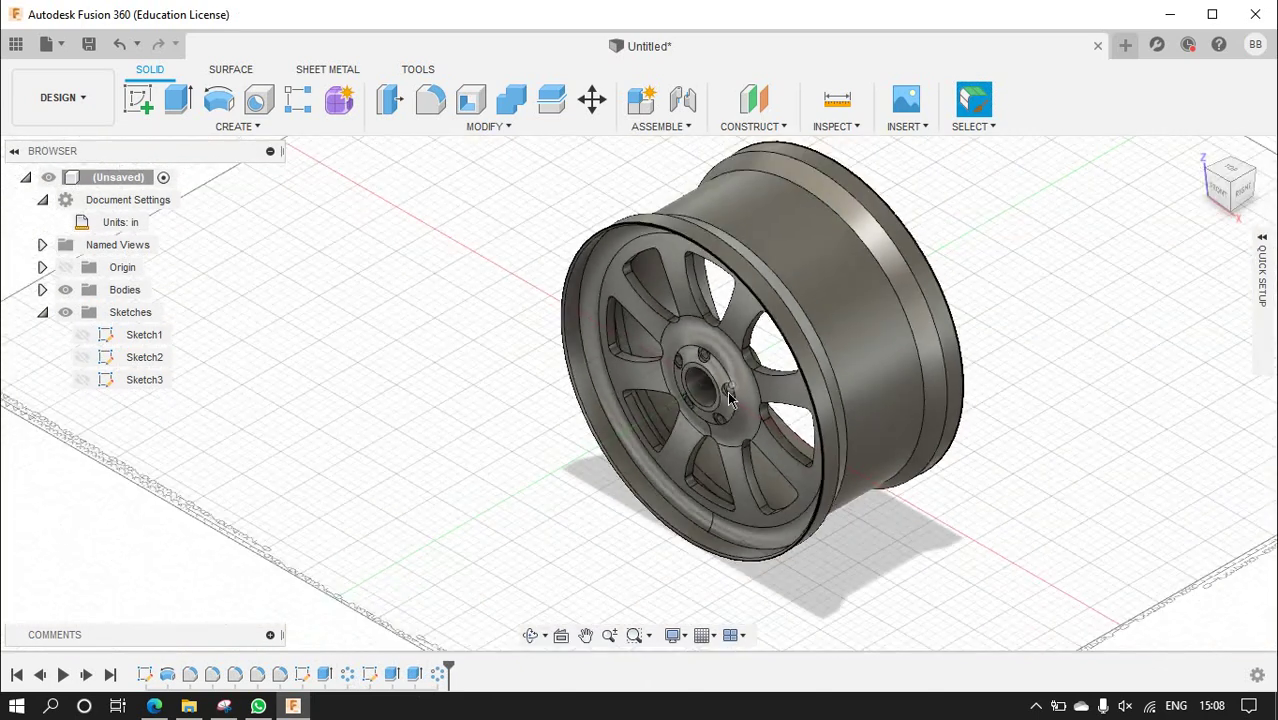
- From the right view, show Sketch1 and hide the Body1 wheel body
{"action": "left_click", "coordinate": [1244, 191]}
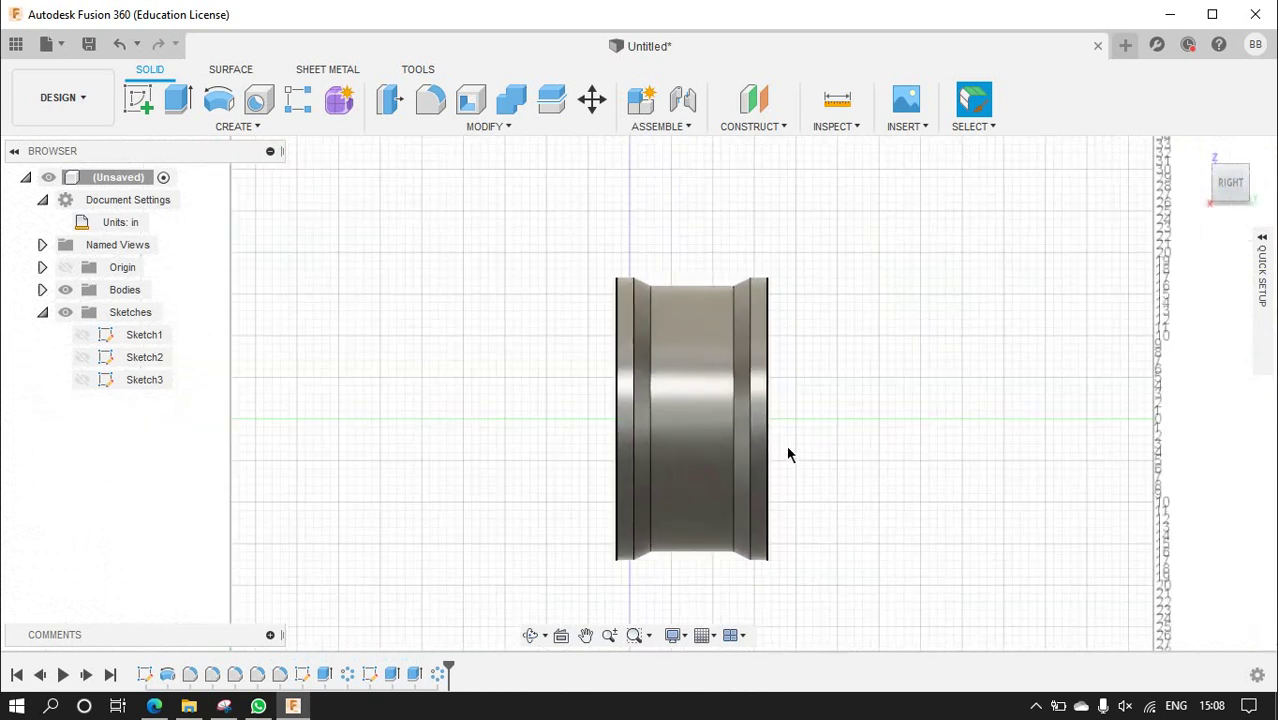
{"action": "left_click", "coordinate": [82, 335]}
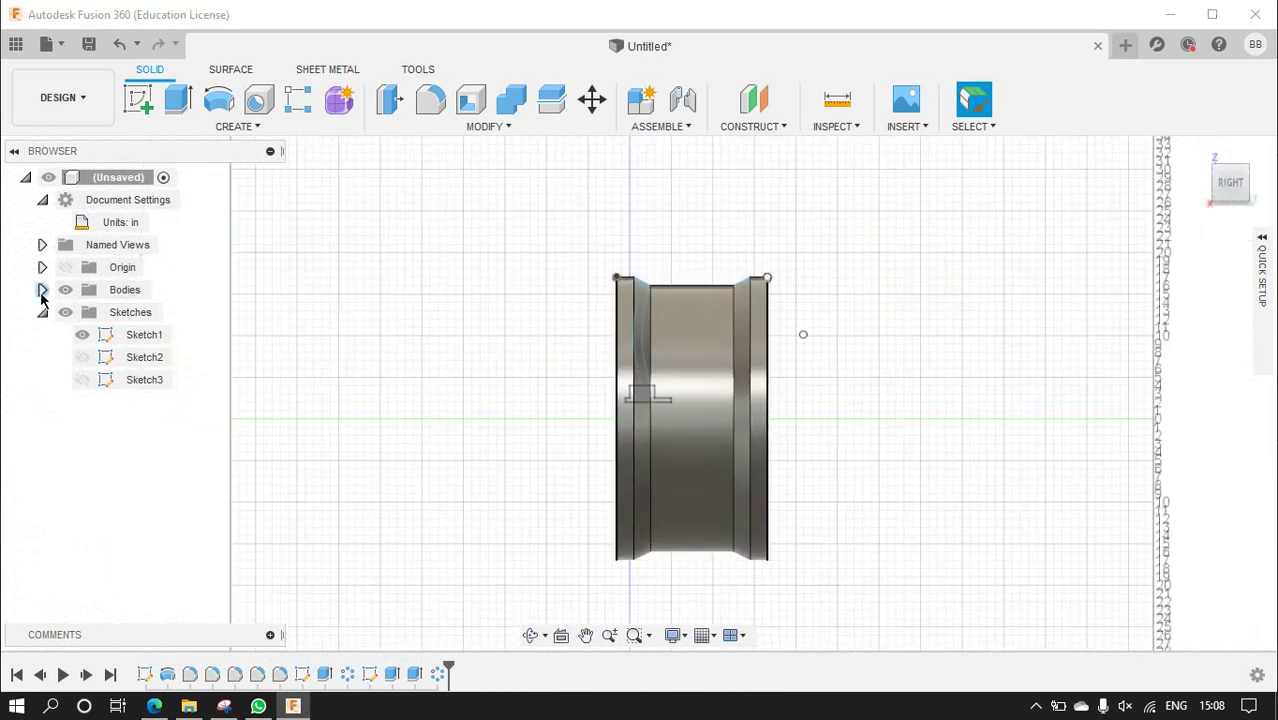
{"action": "left_click", "coordinate": [42, 290]}
{"action": "left_click", "coordinate": [83, 313]}
{"action": "scroll", "coordinate": [765, 277], "scroll_direction": "up", "scroll_amount": 2}
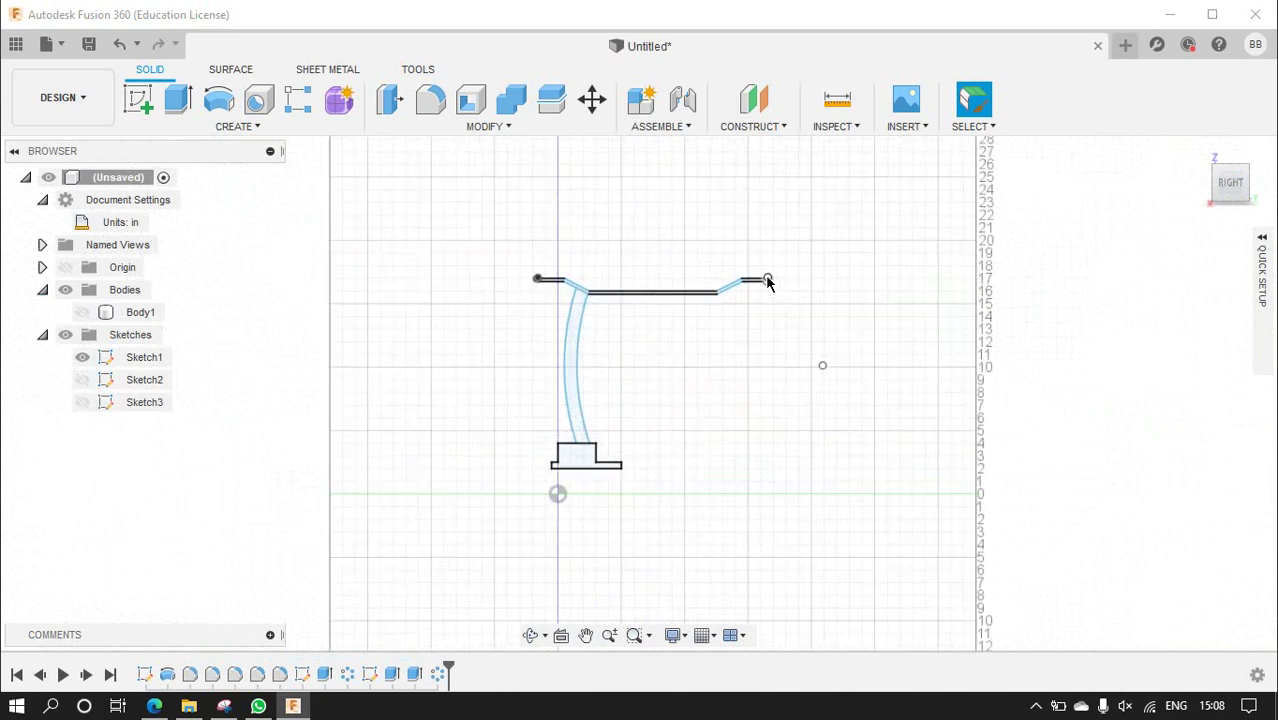
{"action": "scroll", "coordinate": [633, 247], "scroll_direction": "up", "scroll_amount": 5}
{"action": "scroll", "coordinate": [633, 247], "scroll_direction": "up", "scroll_amount": 1}
{"action": "scroll", "coordinate": [325, 358], "scroll_direction": "up", "scroll_amount": 2}
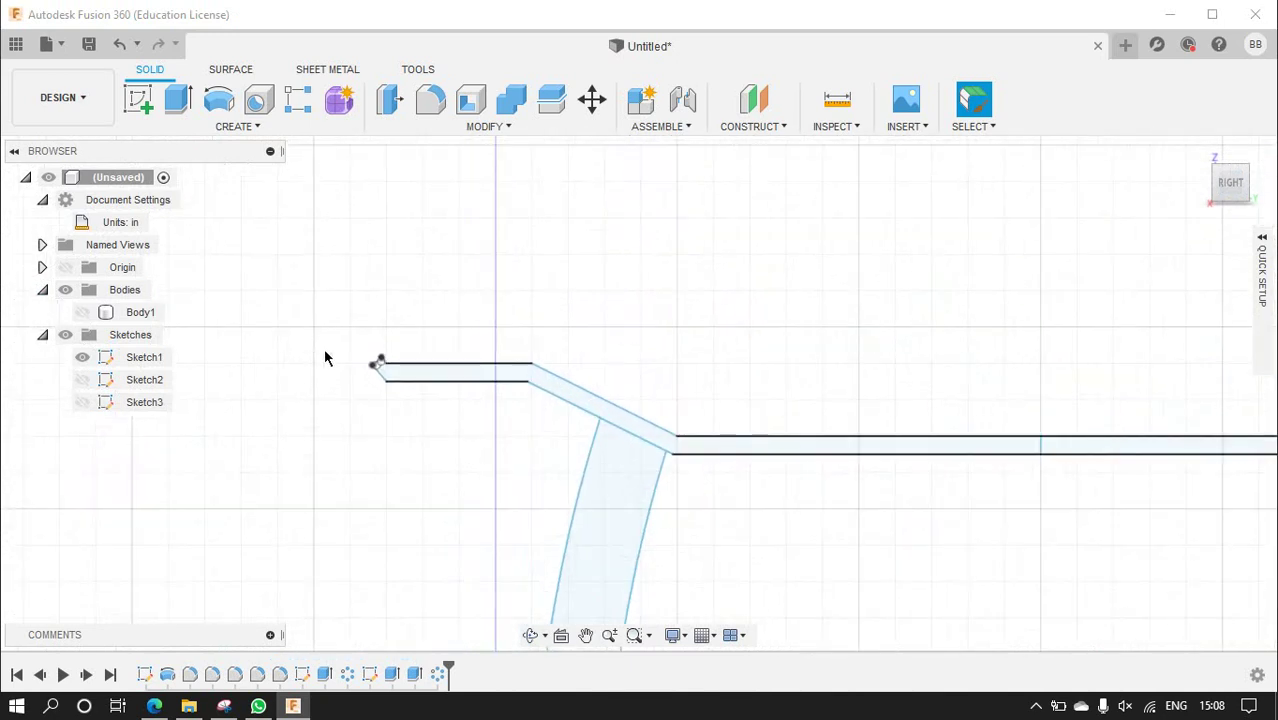
{"action": "left_click", "coordinate": [139, 99]}
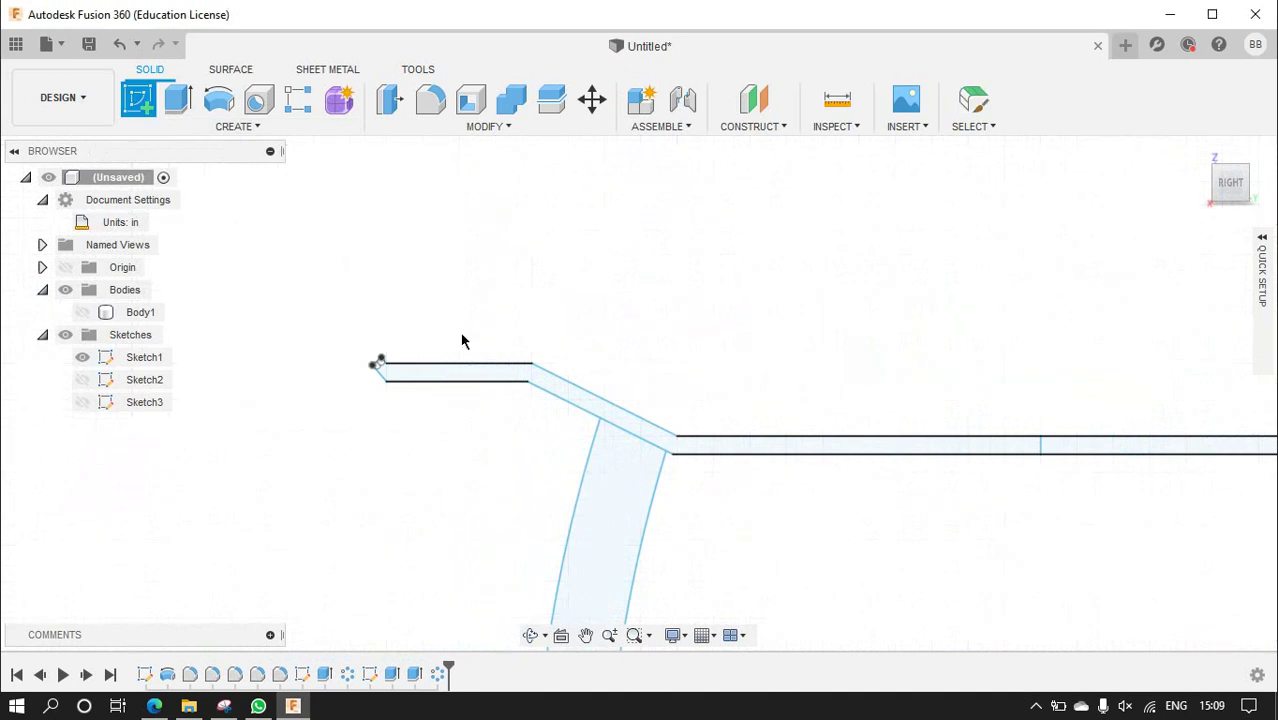
{"action": "scroll", "coordinate": [727, 434], "scroll_direction": "down", "scroll_amount": 5}
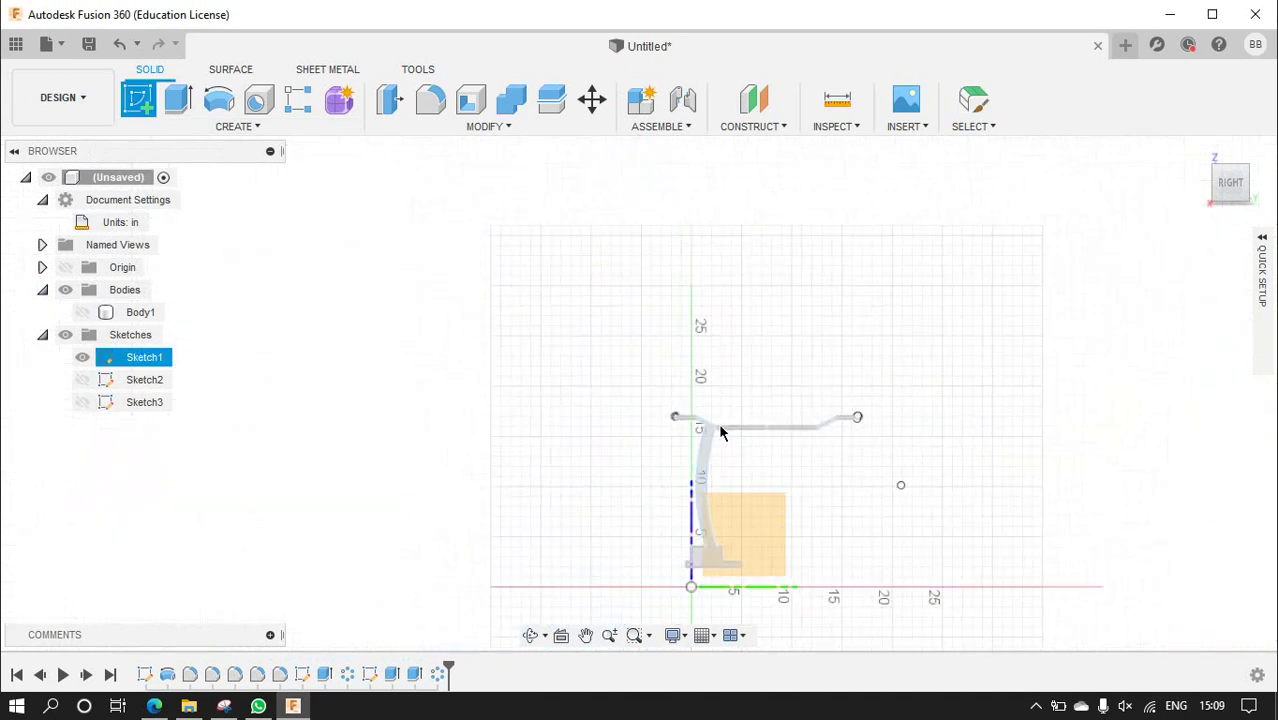
- Start Sketch4 on the right plane
{"action": "left_click", "coordinate": [780, 525]}
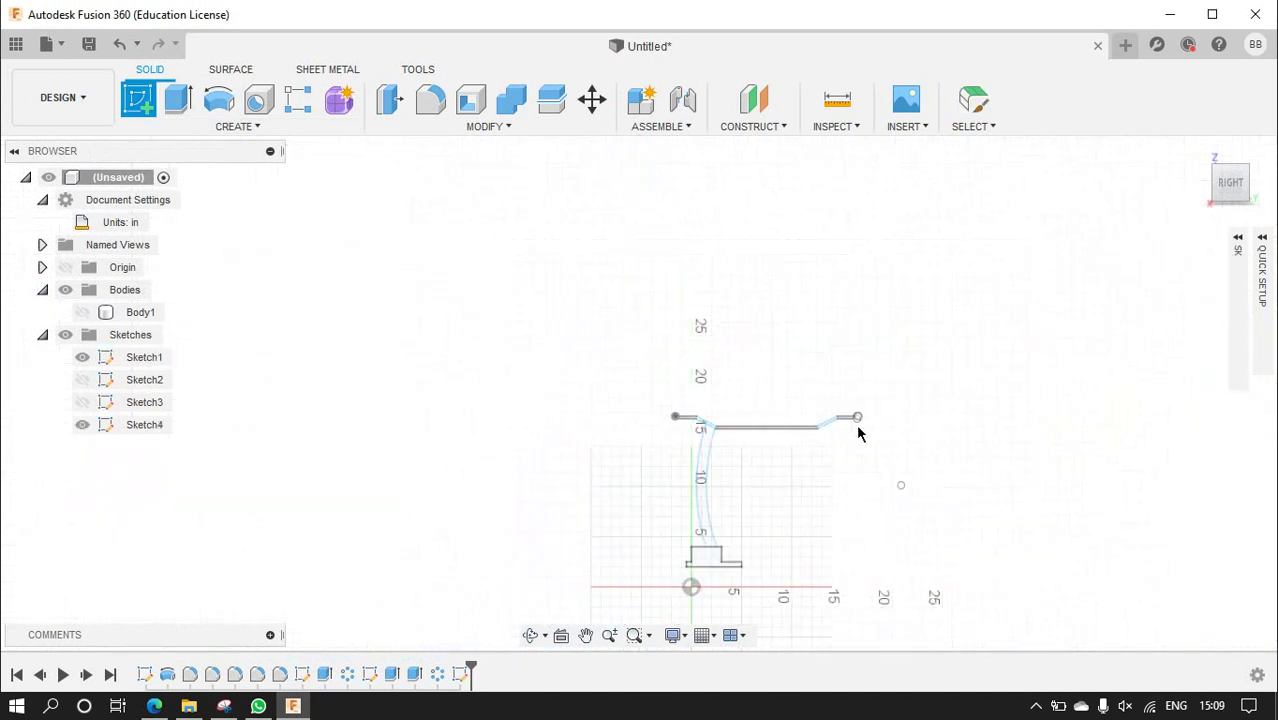
{"action": "scroll", "coordinate": [843, 447], "scroll_direction": "up", "scroll_amount": 4}
{"action": "scroll", "coordinate": [843, 447], "scroll_direction": "up", "scroll_amount": 2}
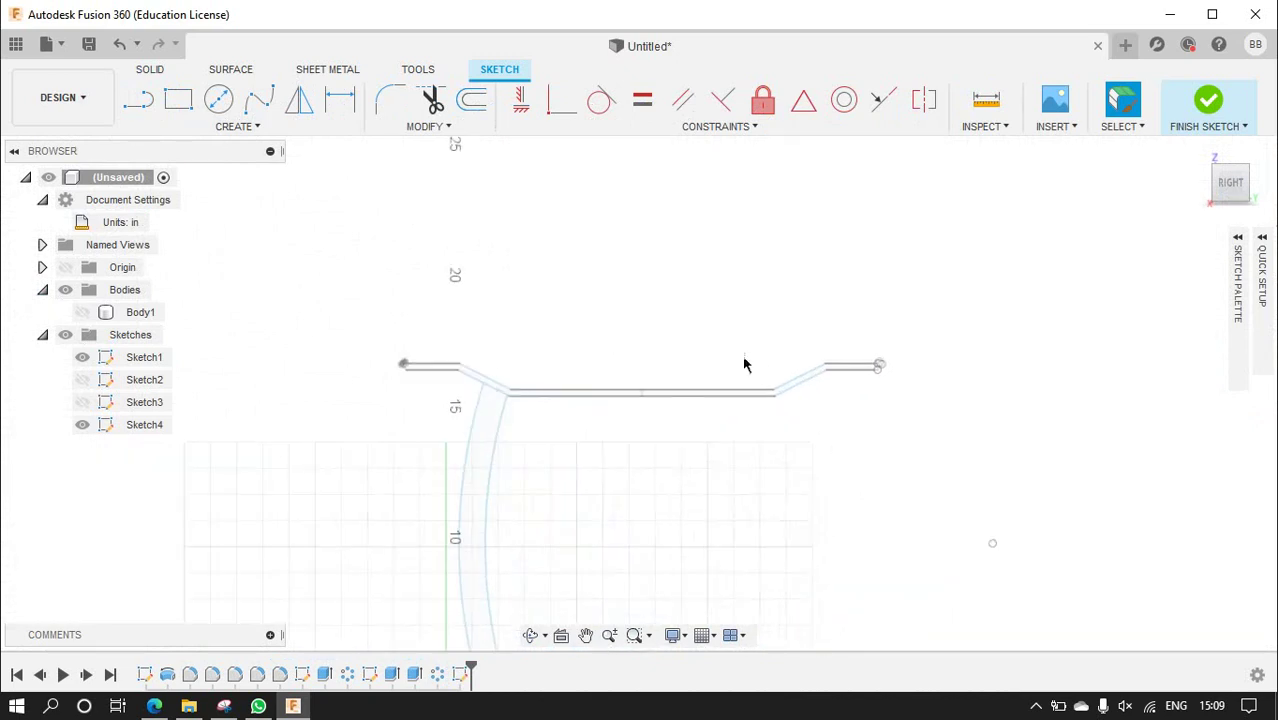
{"action": "scroll", "coordinate": [700, 362], "scroll_direction": "up", "scroll_amount": 2}
{"action": "scroll", "coordinate": [285, 331], "scroll_direction": "up", "scroll_amount": 2}
{"action": "scroll", "coordinate": [285, 331], "scroll_direction": "up", "scroll_amount": 2}
{"action": "scroll", "coordinate": [282, 342], "scroll_direction": "up", "scroll_amount": 2}
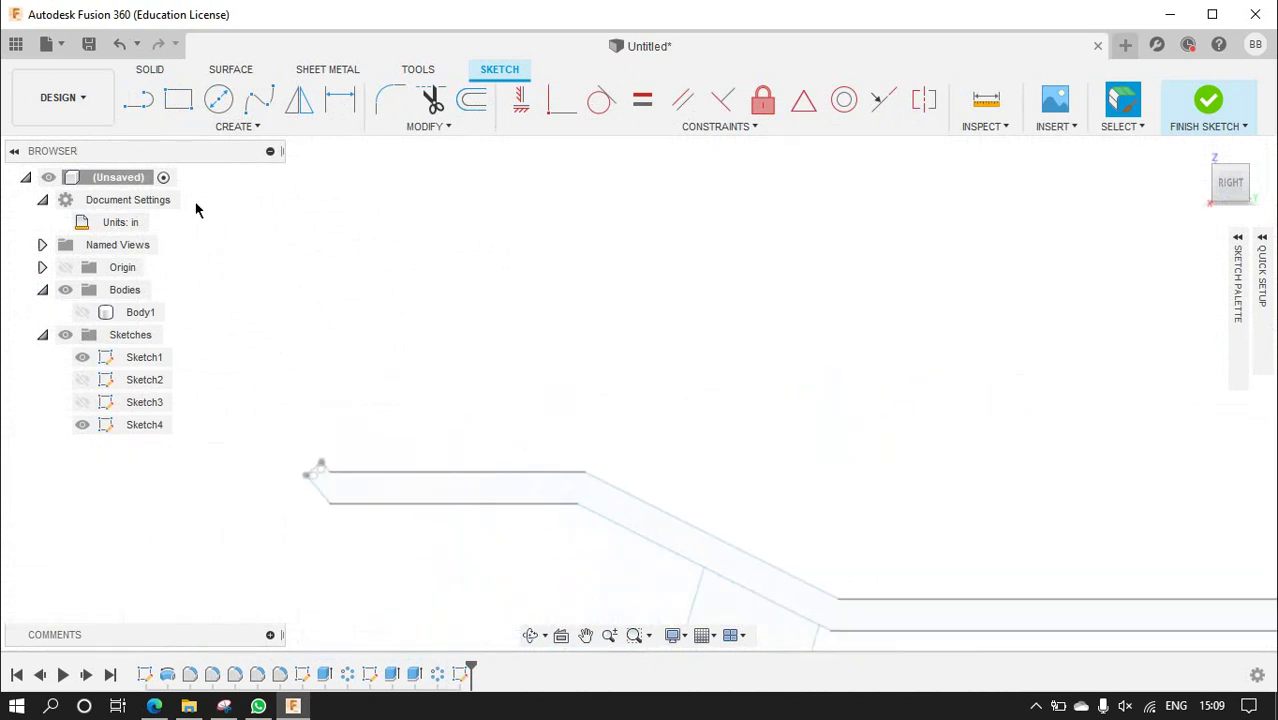
- Draw a large centre-diameter circle centred below the origin, enclosing the handlebar profile
{"action": "left_click", "coordinate": [218, 100]}
{"action": "scroll", "coordinate": [300, 200], "scroll_direction": "down", "scroll_amount": 5}
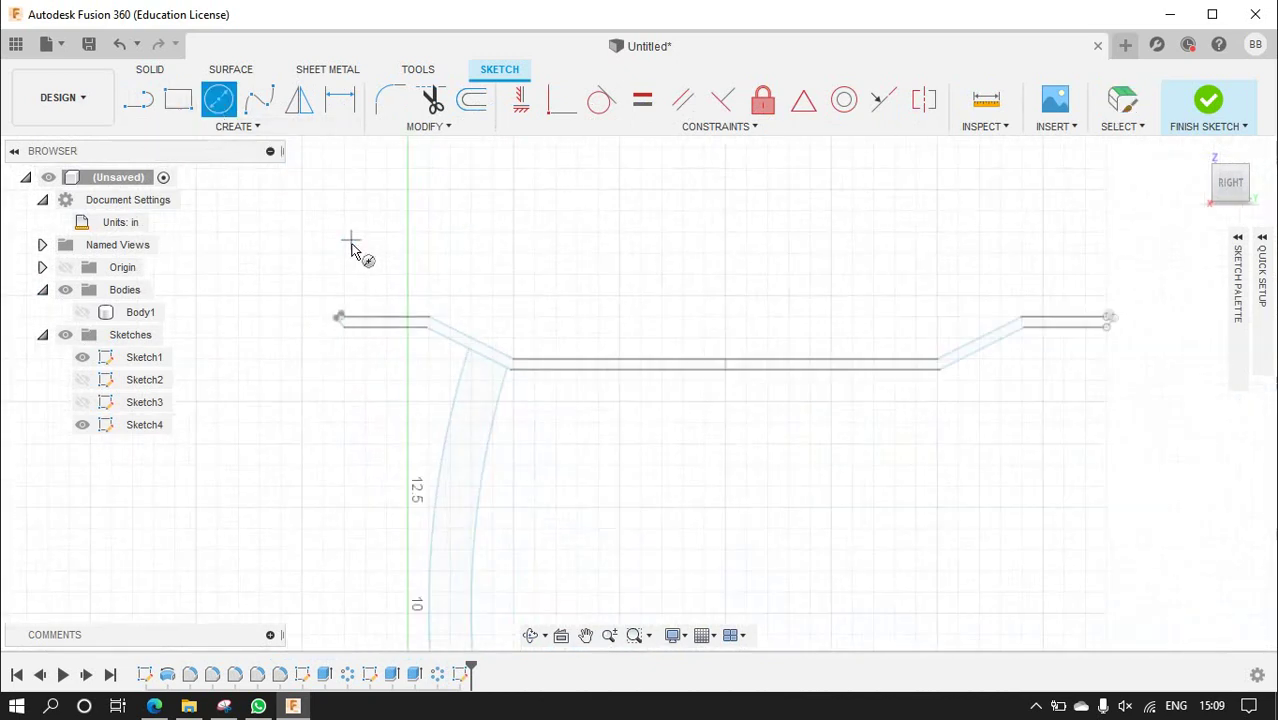
{"action": "scroll", "coordinate": [360, 260], "scroll_direction": "down", "scroll_amount": 2}
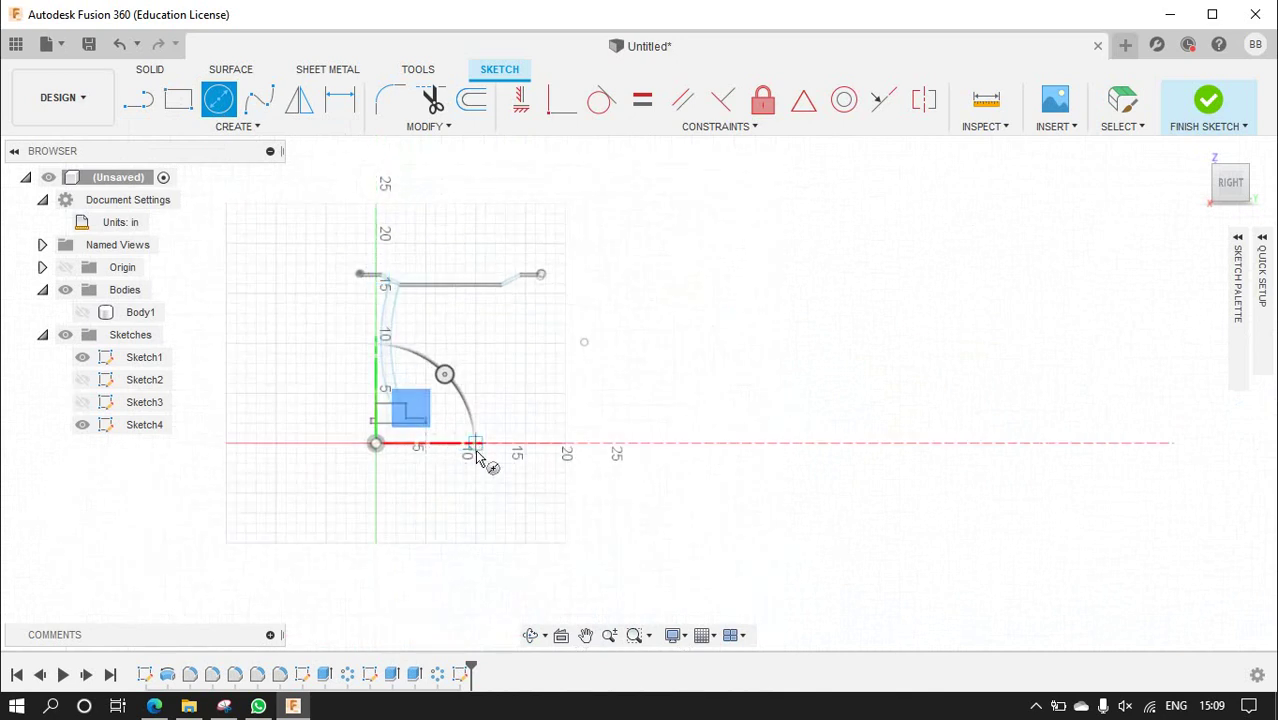
{"action": "left_click", "coordinate": [476, 546]}
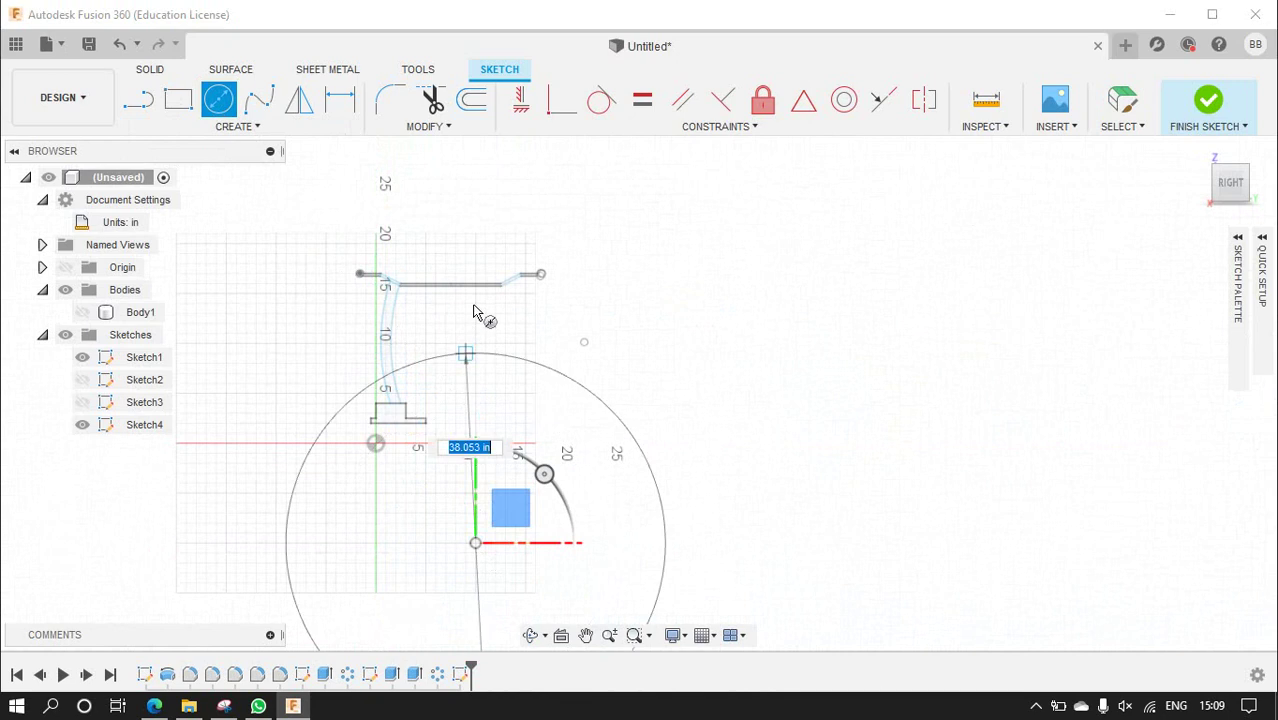
{"action": "left_click", "coordinate": [219, 105]}
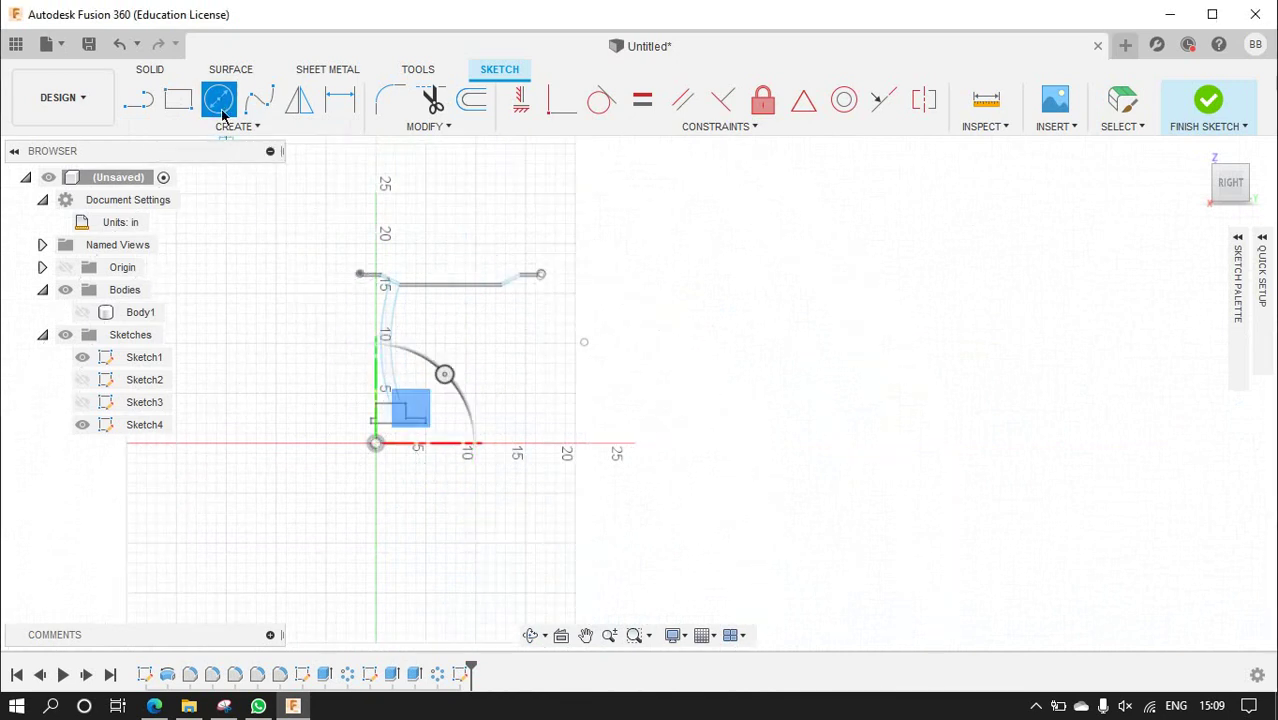
{"action": "left_click", "coordinate": [450, 546]}
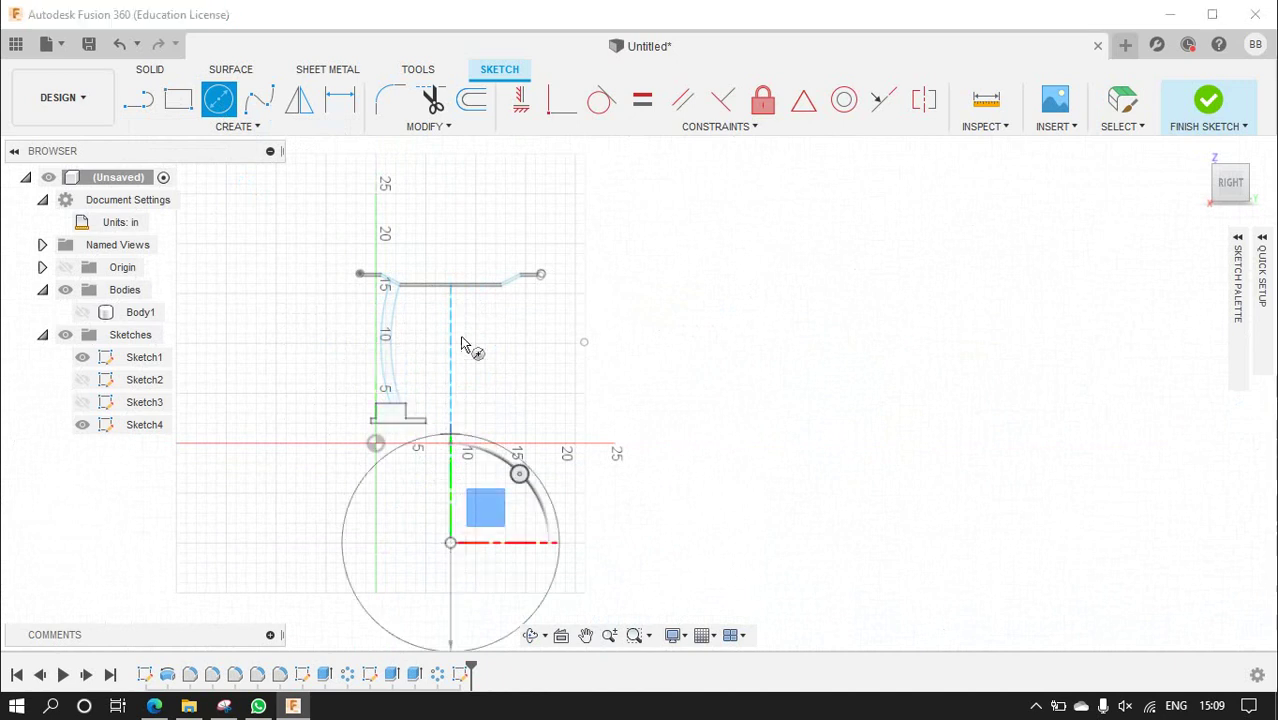
{"action": "left_click", "coordinate": [450, 229]}
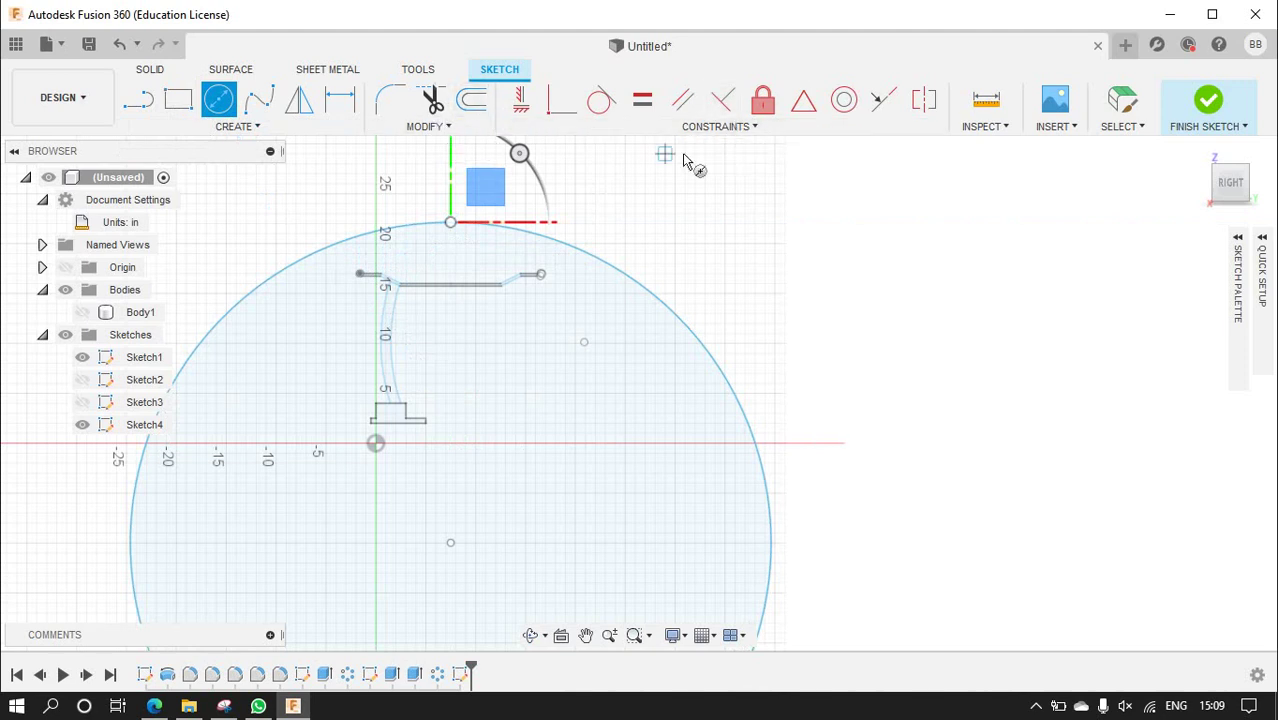
{"action": "left_click", "coordinate": [342, 101]}
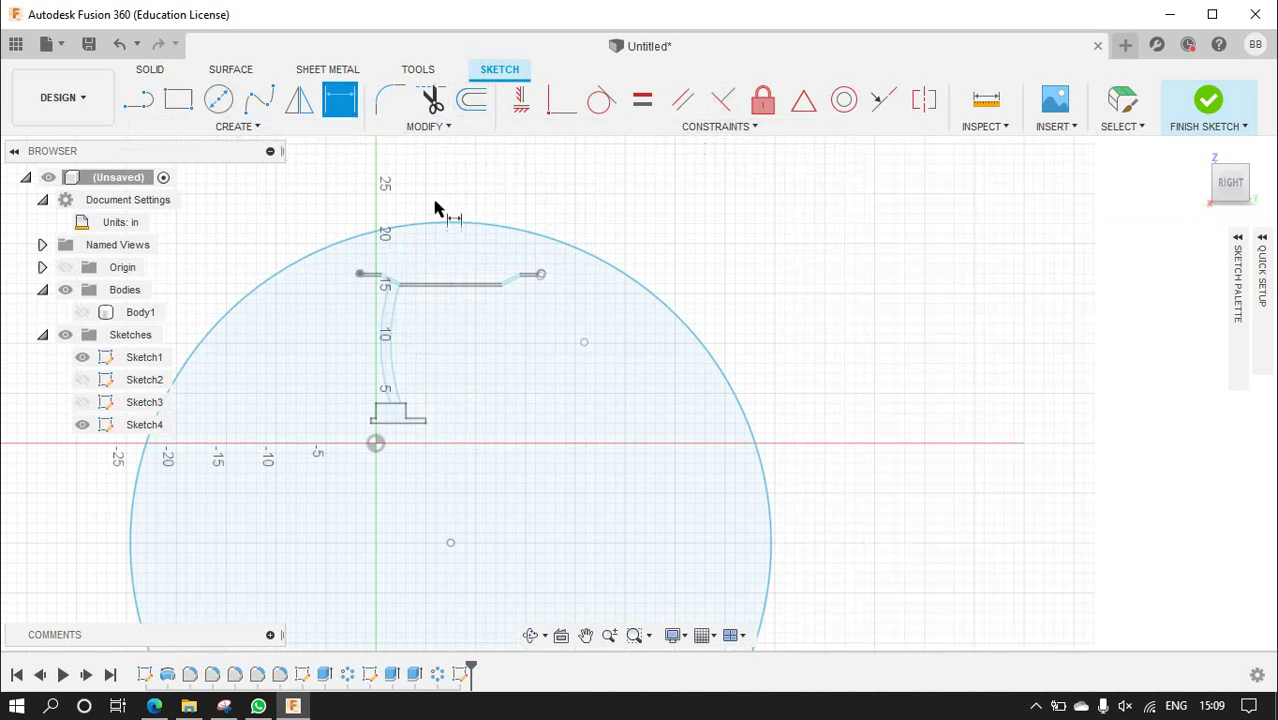
- Dimension the circle centre 10 in vertically from the origin
{"action": "left_click", "coordinate": [450, 543]}
{"action": "left_click", "coordinate": [376, 443]}
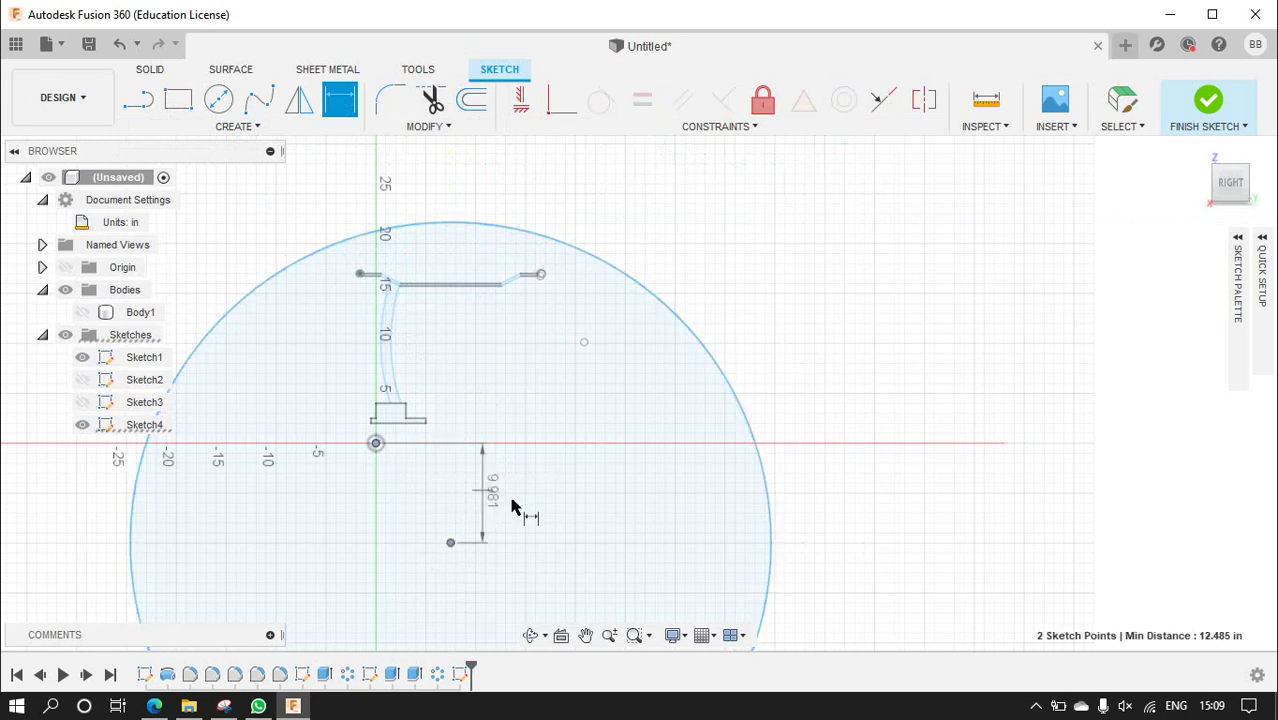
{"action": "left_click", "coordinate": [522, 508]}
{"action": "type", "text": "10"}
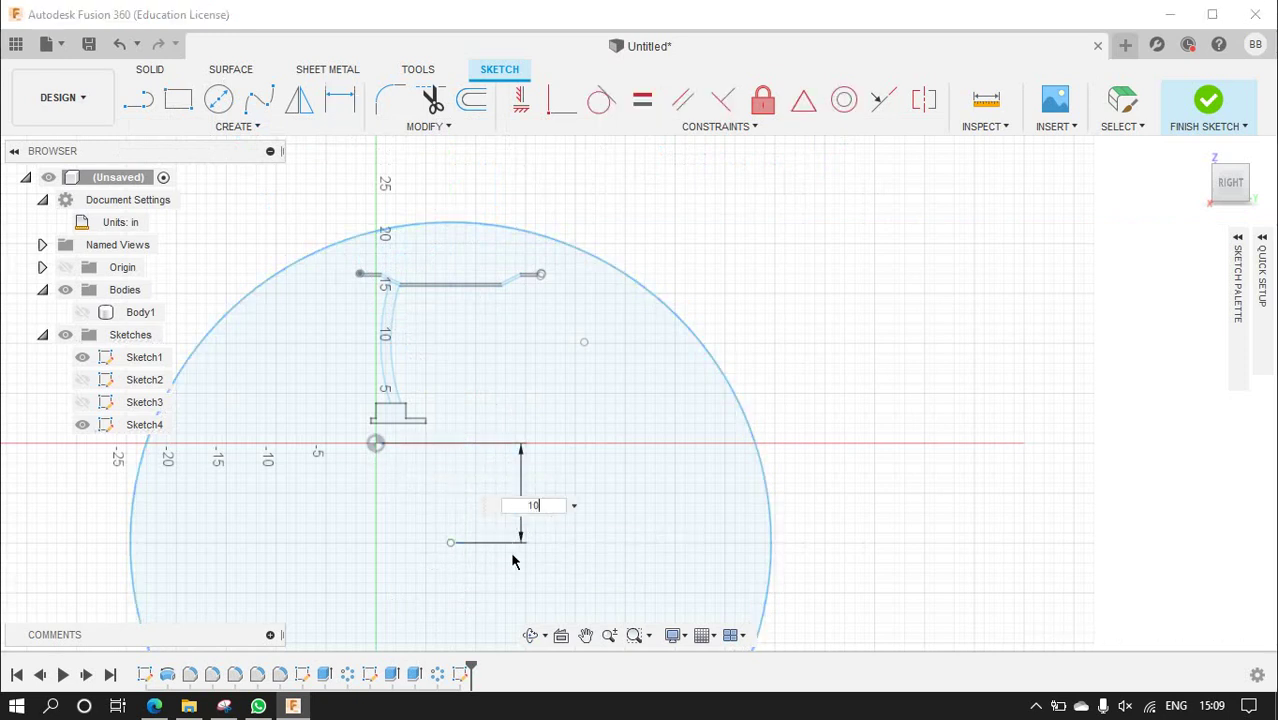
{"action": "key", "text": "Return"}
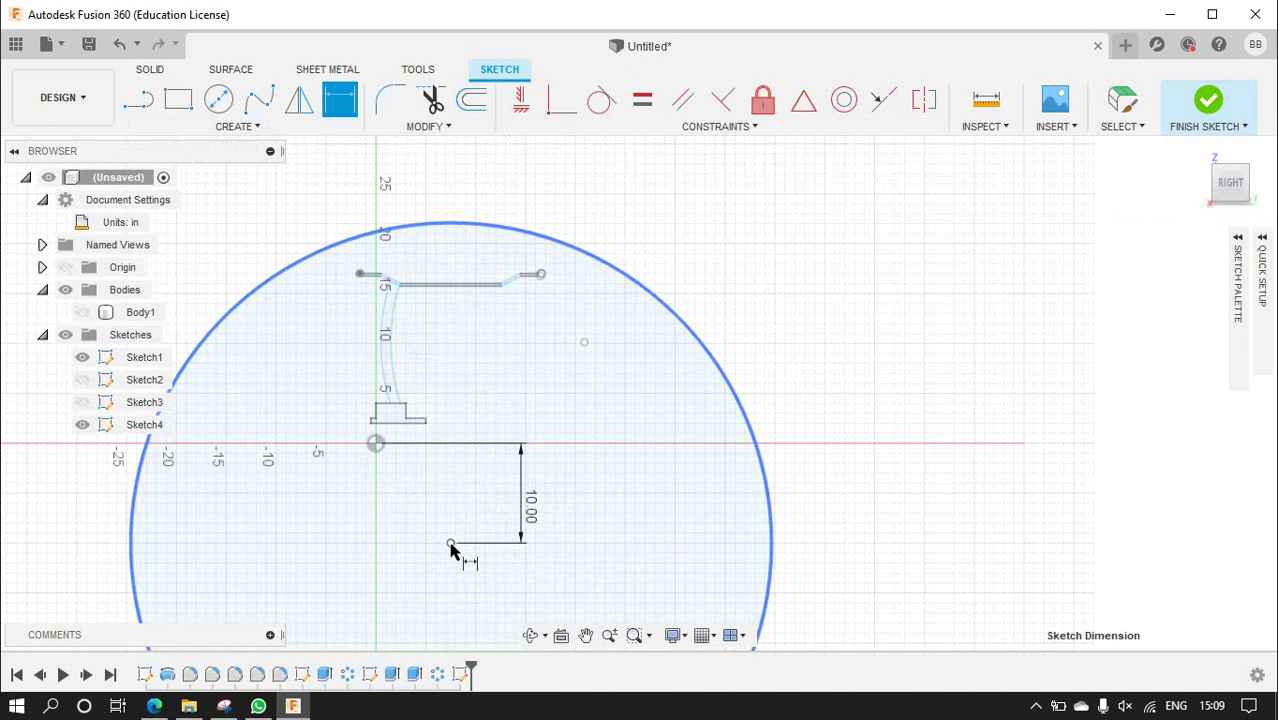
- Add a 7.5 in horizontal dimension between the origin and the circle centre
{"action": "left_click", "coordinate": [450, 543]}
{"action": "left_click", "coordinate": [376, 443]}
{"action": "left_click", "coordinate": [416, 585]}
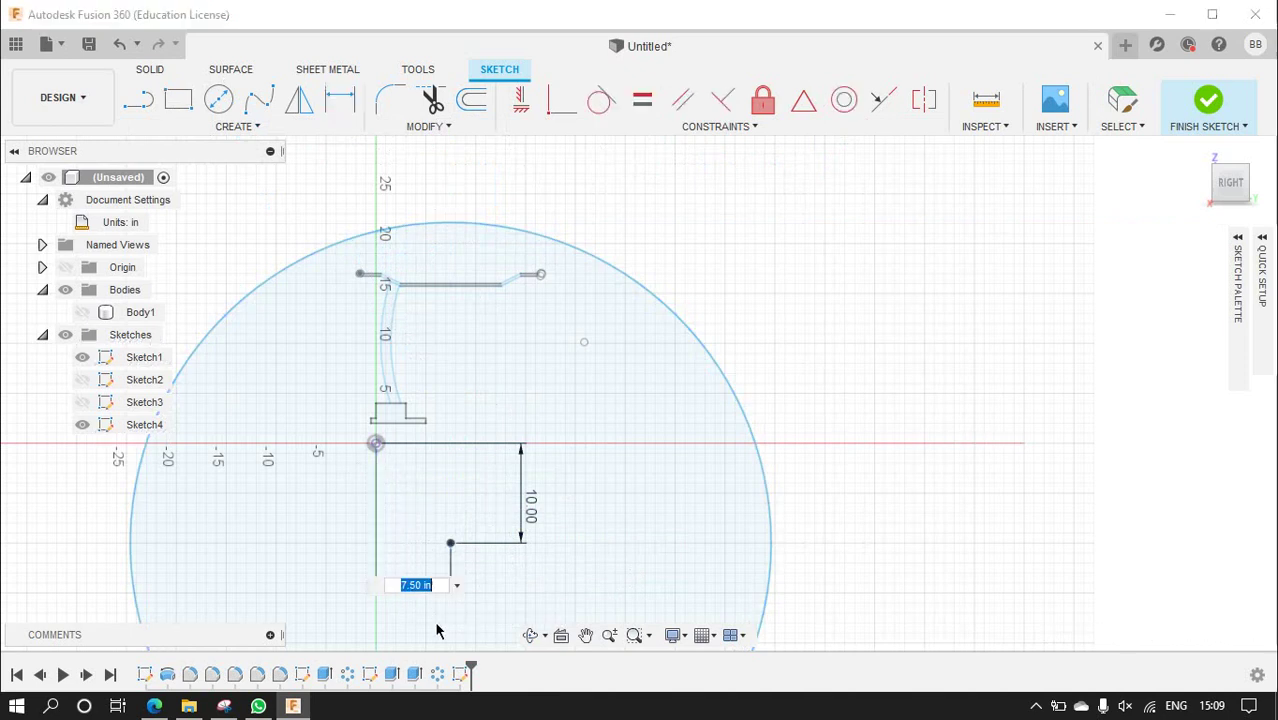
{"action": "key", "text": "Return"}
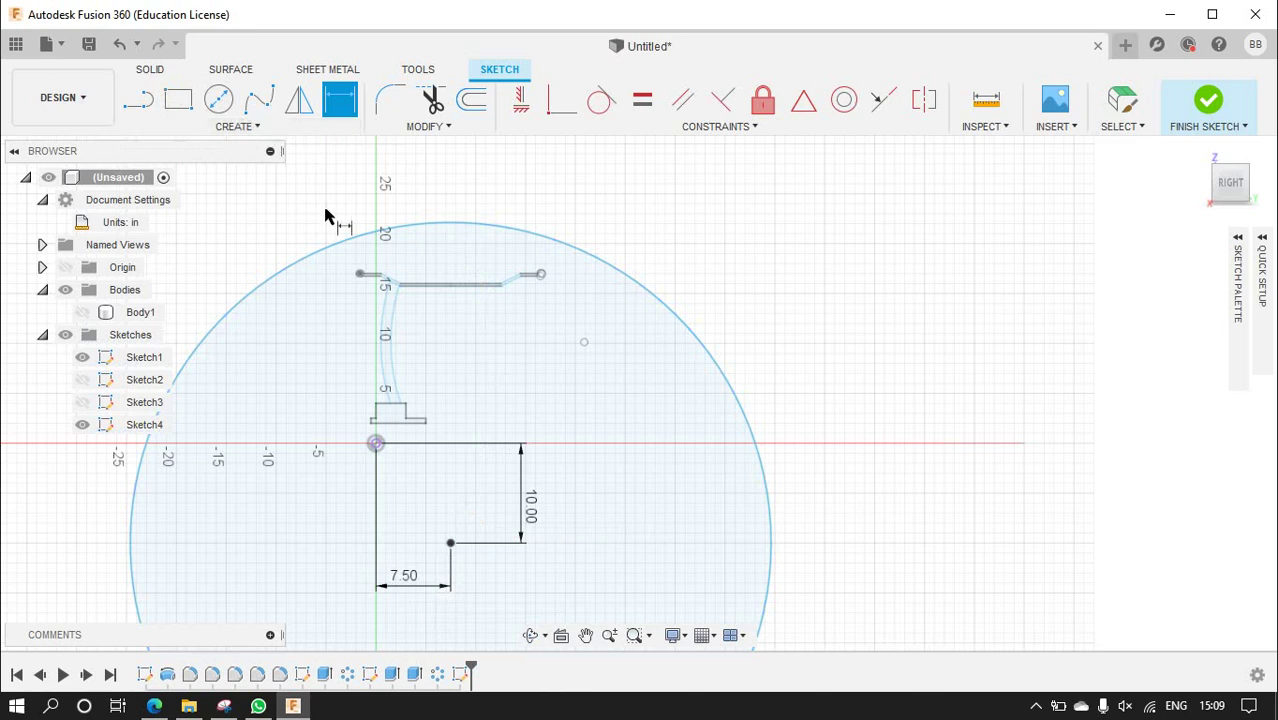
{"action": "scroll", "coordinate": [330, 225], "scroll_direction": "up", "scroll_amount": 2}
{"action": "scroll", "coordinate": [385, 345], "scroll_direction": "up", "scroll_amount": 2}
{"action": "scroll", "coordinate": [465, 428], "scroll_direction": "up", "scroll_amount": 2}
{"action": "scroll", "coordinate": [462, 422], "scroll_direction": "up", "scroll_amount": 1}
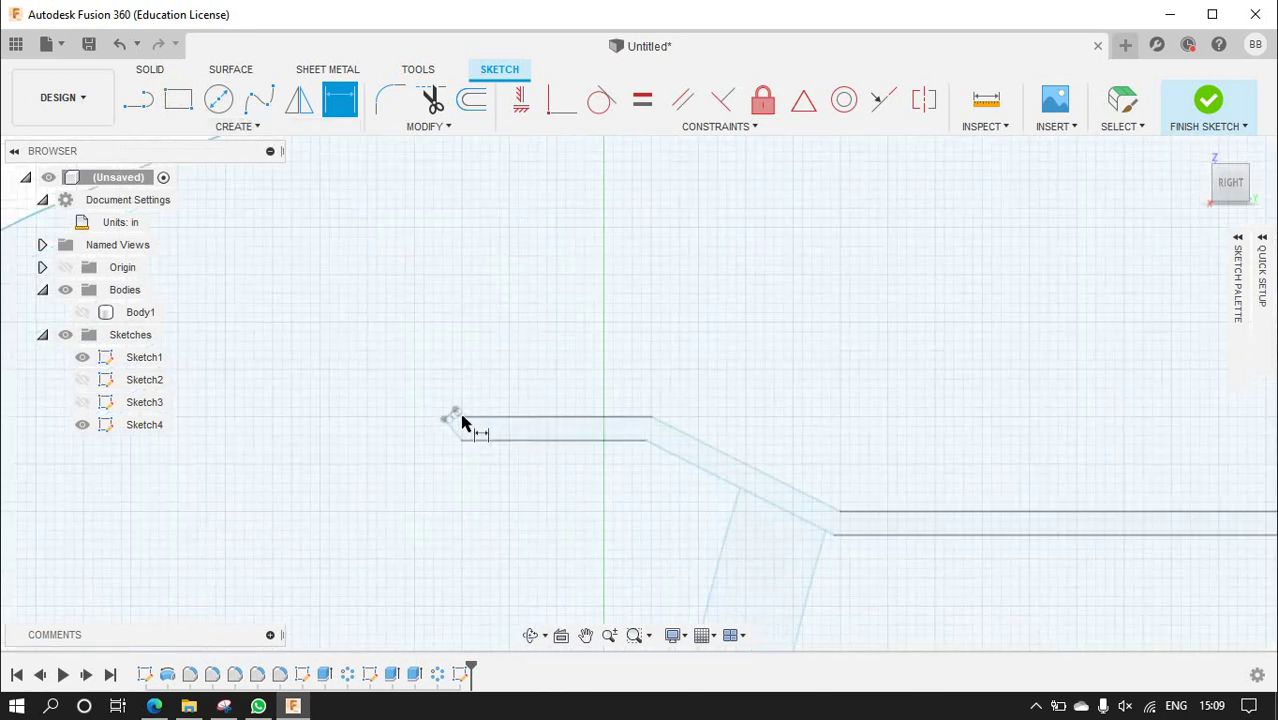
- Draw a line along the handlebar's upper edge to its left corner
{"action": "left_click", "coordinate": [139, 99]}
{"action": "scroll", "coordinate": [530, 420], "scroll_direction": "up", "scroll_amount": 2}
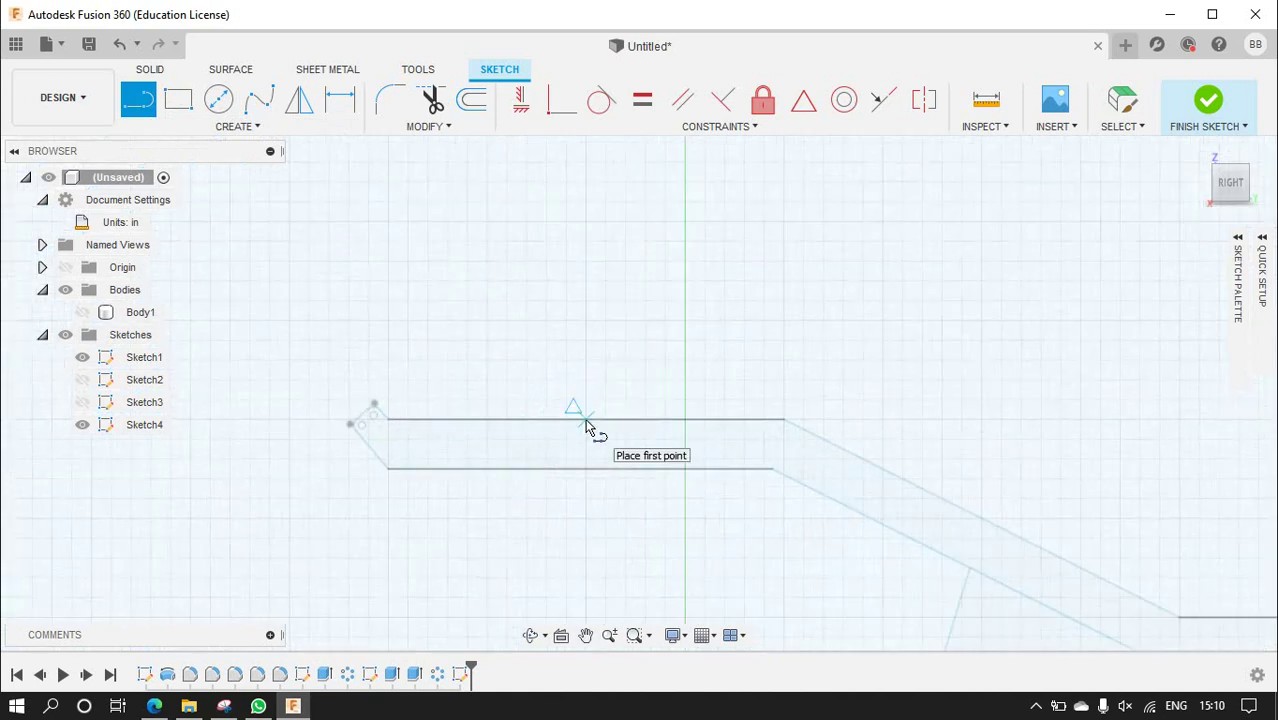
{"action": "left_click", "coordinate": [586, 420]}
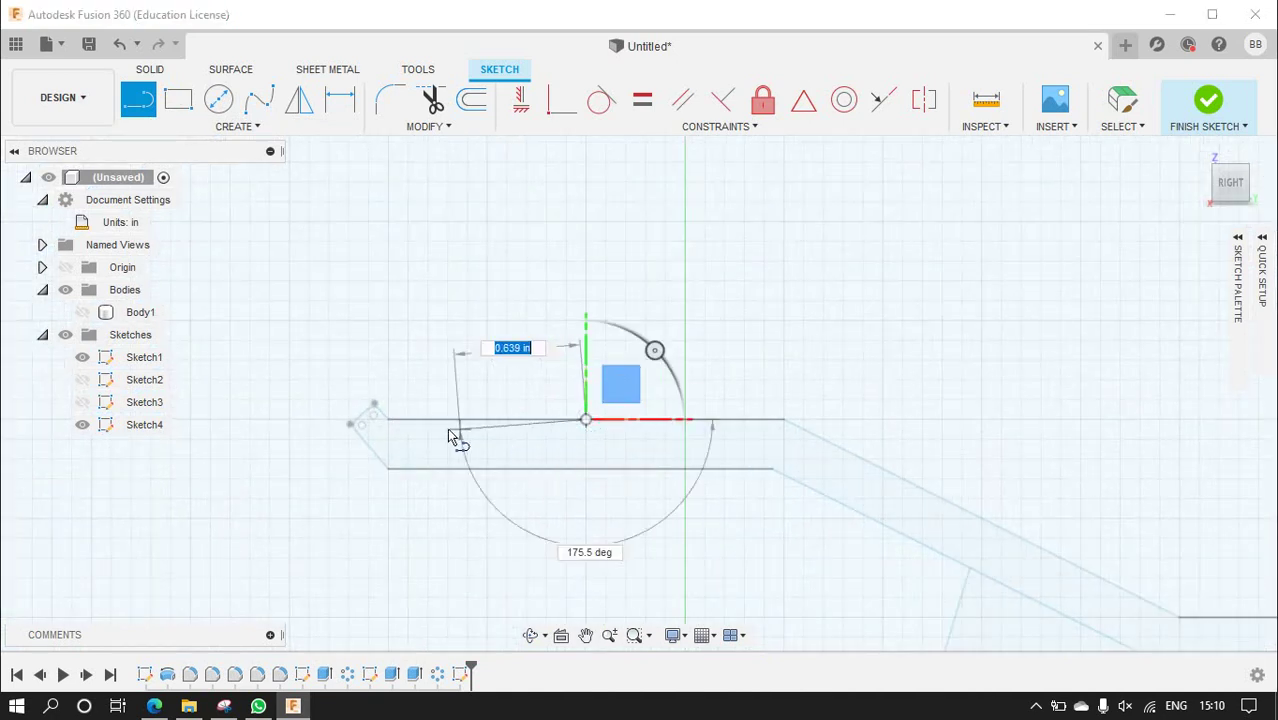
{"action": "left_click", "coordinate": [384, 419]}
{"action": "left_click", "coordinate": [383, 419]}
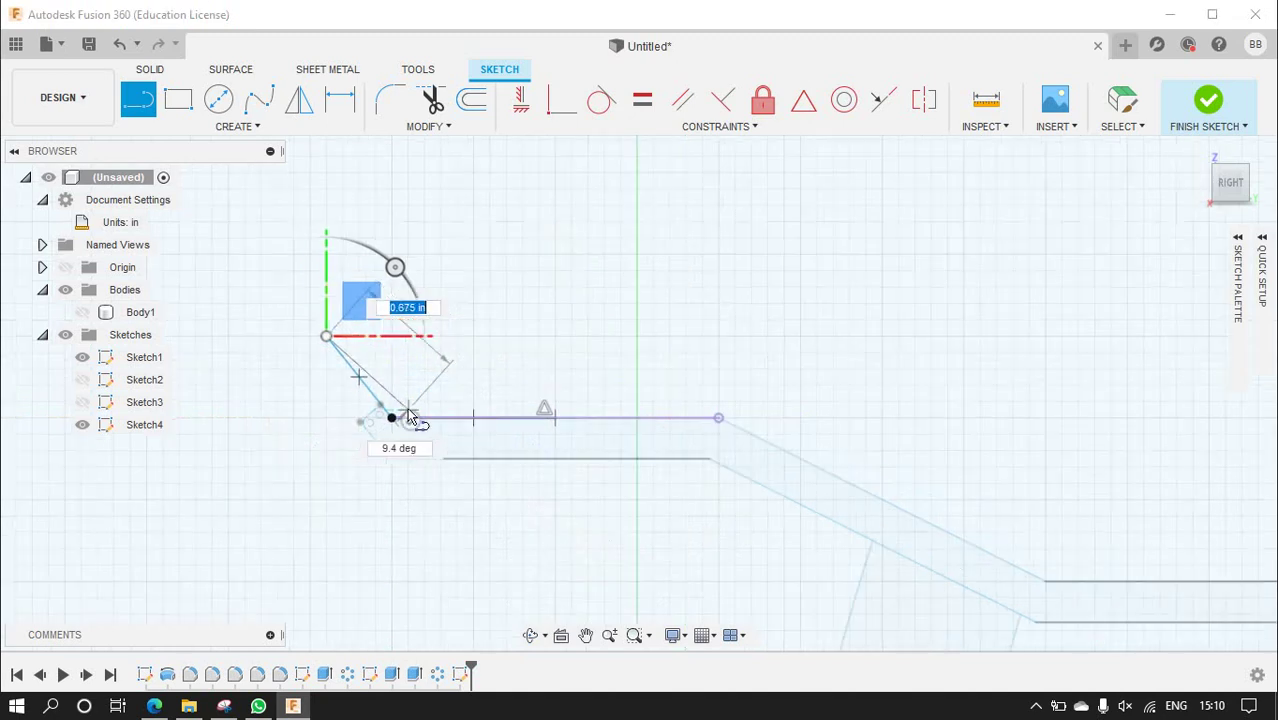
{"action": "scroll", "coordinate": [400, 410], "scroll_direction": "down", "scroll_amount": 5}
{"action": "scroll", "coordinate": [425, 316], "scroll_direction": "up", "scroll_amount": 2}
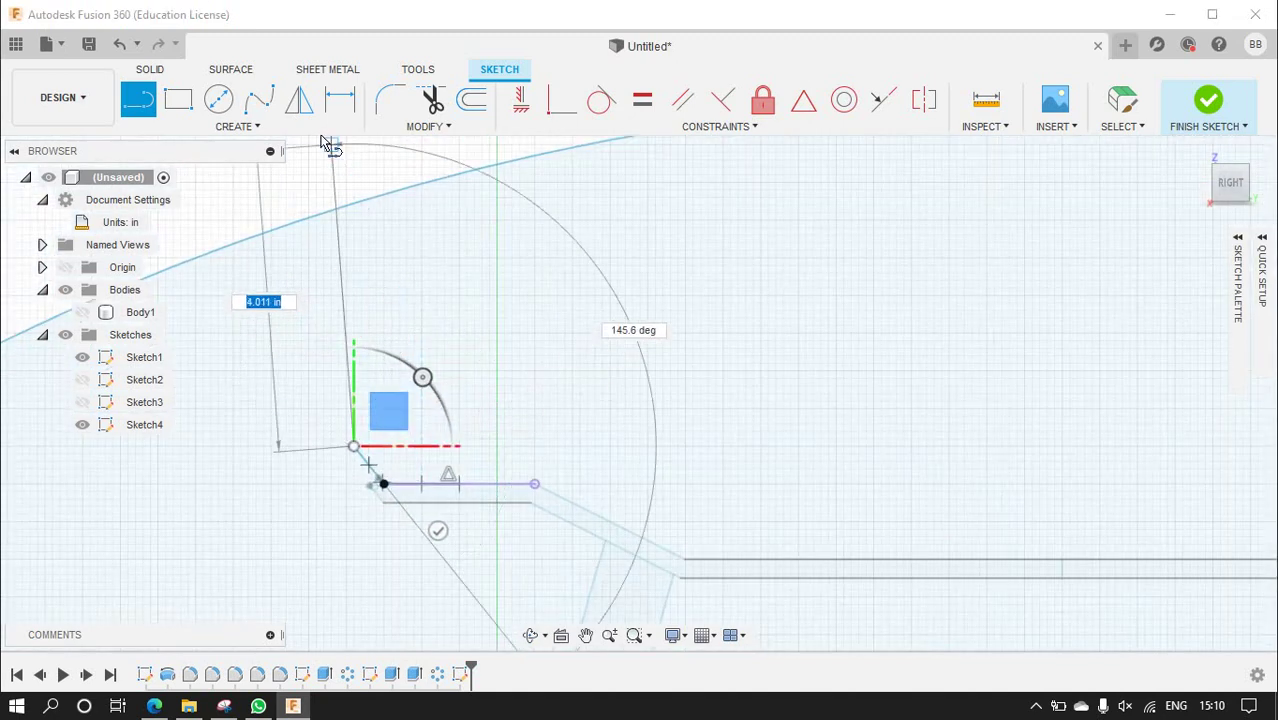
- Add a 3-point arc from the large circle to the short line's left end
{"action": "left_click", "coordinate": [237, 126]}
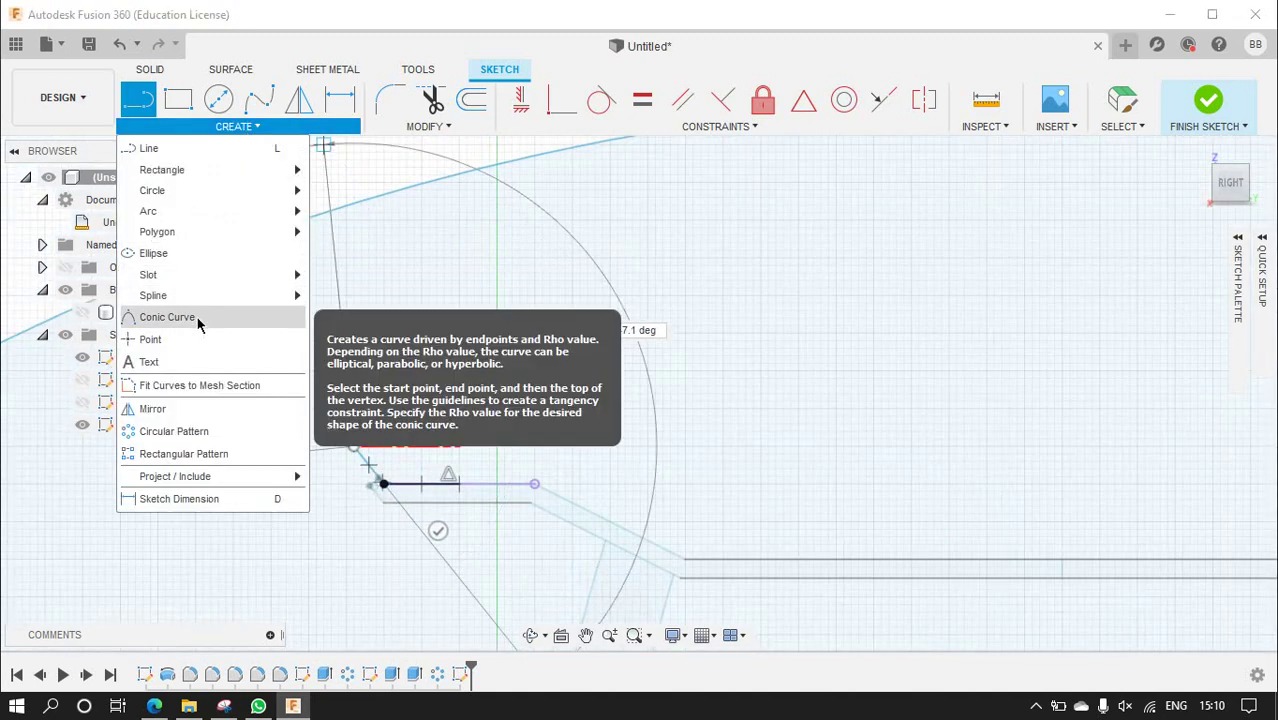
{"action": "mouse_move", "coordinate": [210, 211]}
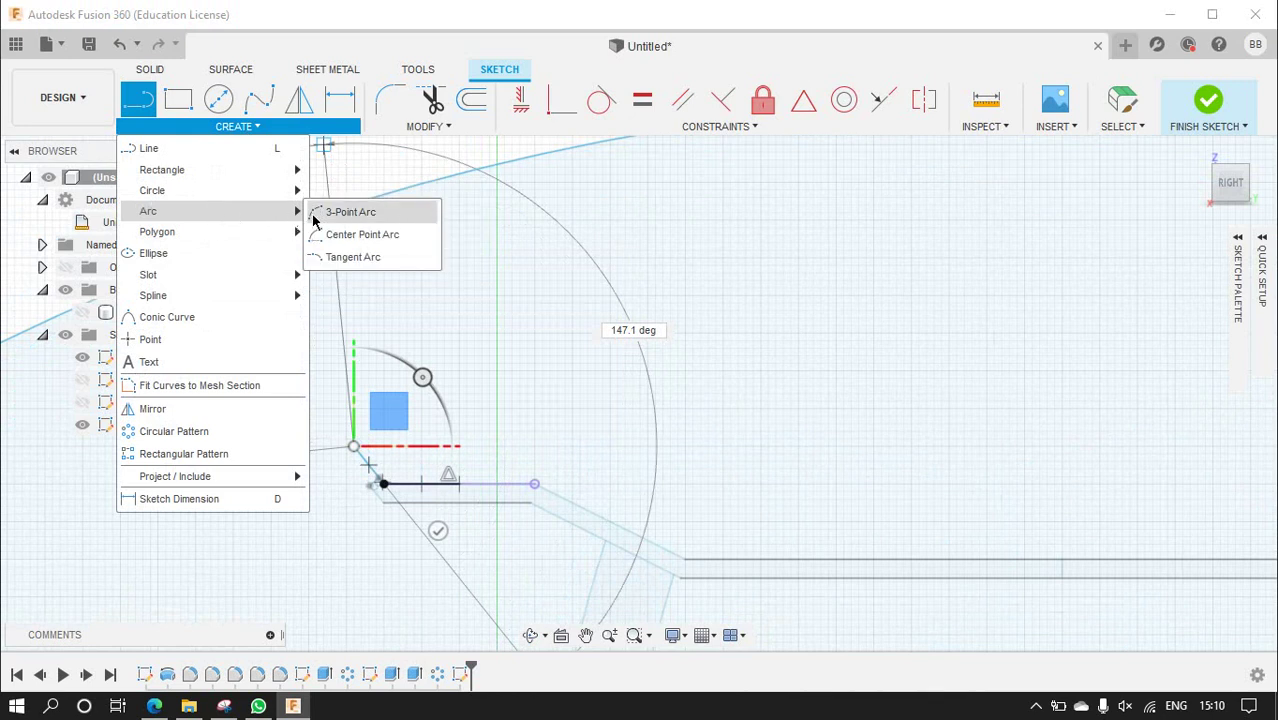
{"action": "left_click", "coordinate": [318, 209]}
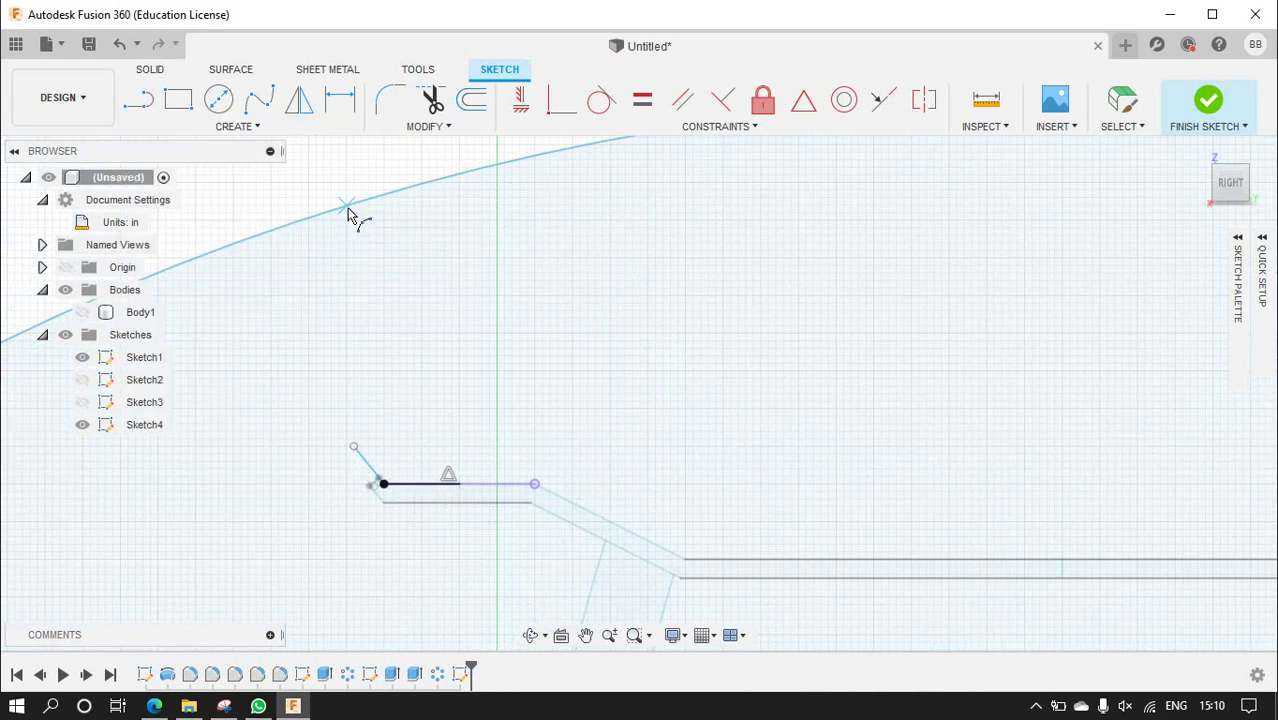
{"action": "left_click", "coordinate": [498, 164]}
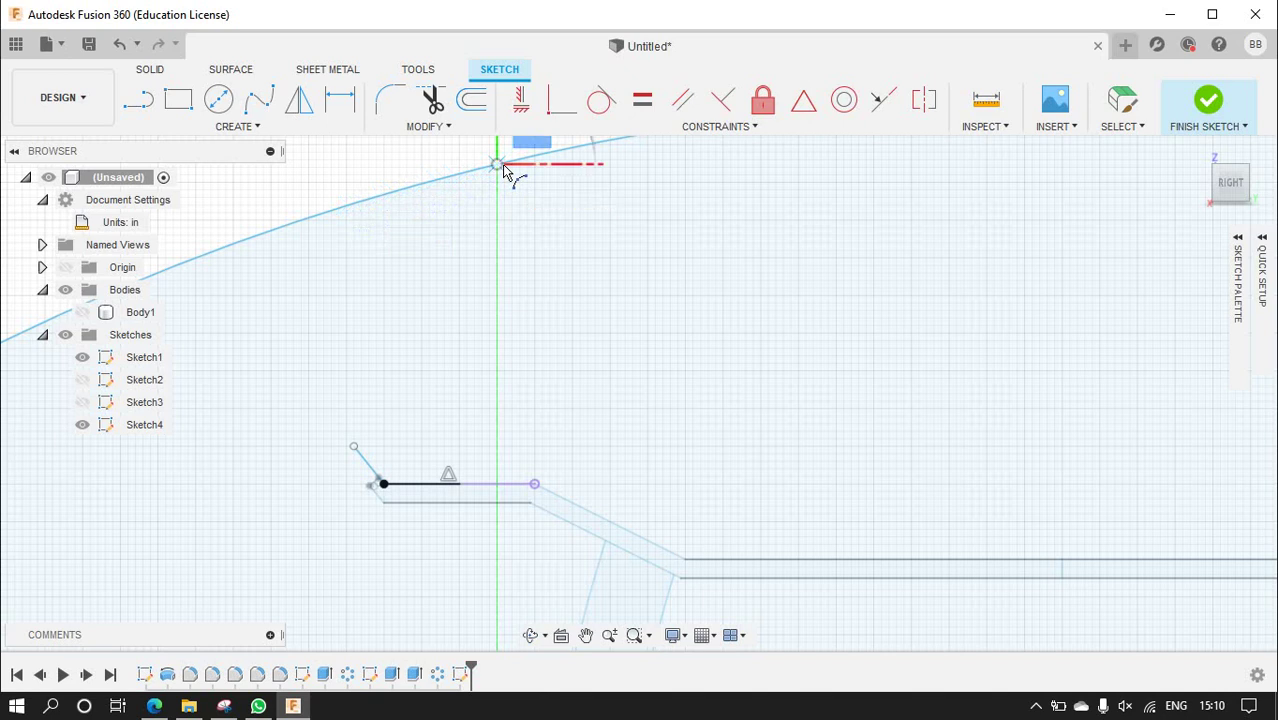
{"action": "left_click", "coordinate": [354, 446]}
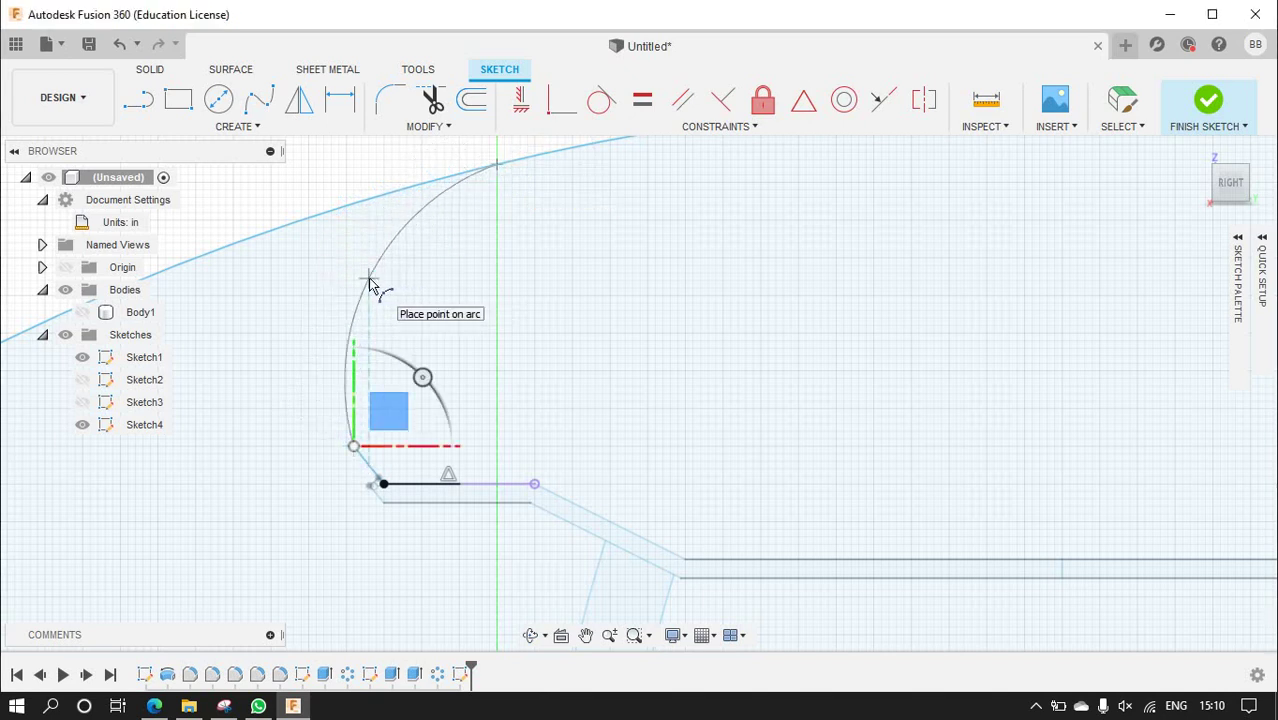
{"action": "left_click", "coordinate": [420, 412]}
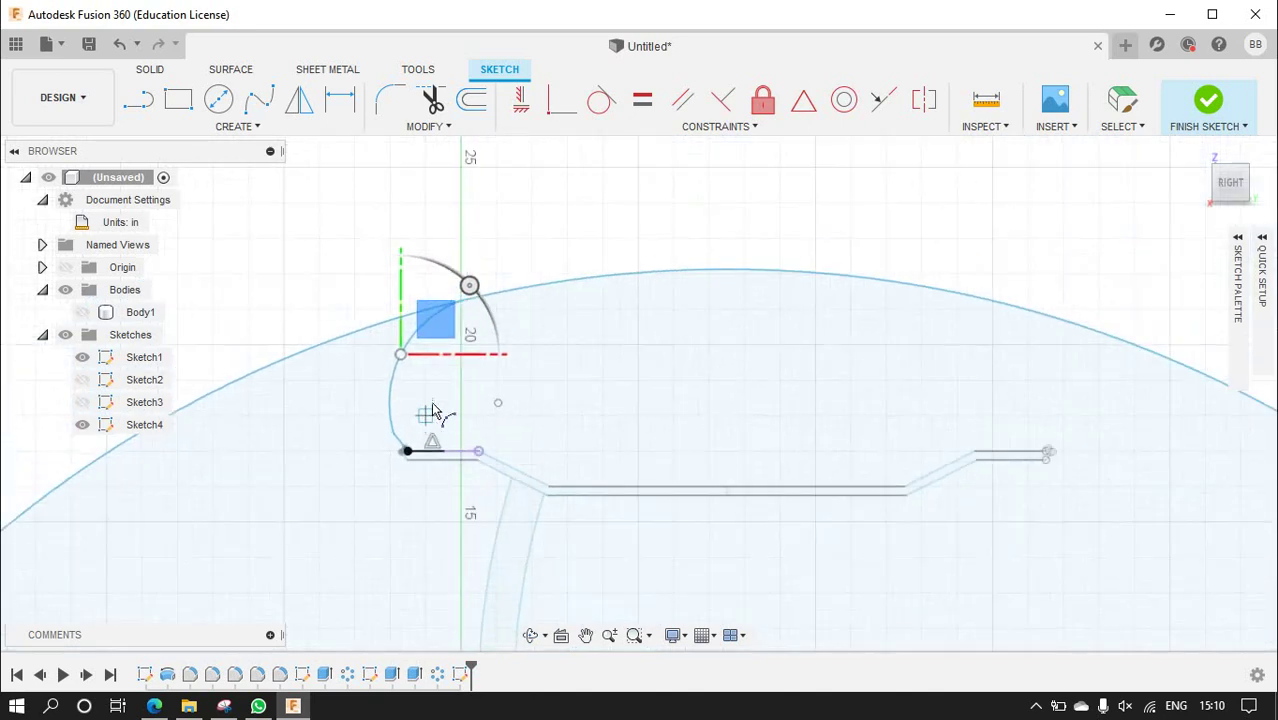
{"action": "scroll", "coordinate": [433, 385], "scroll_direction": "down", "scroll_amount": 1}
{"action": "scroll", "coordinate": [433, 385], "scroll_direction": "down", "scroll_amount": 1}
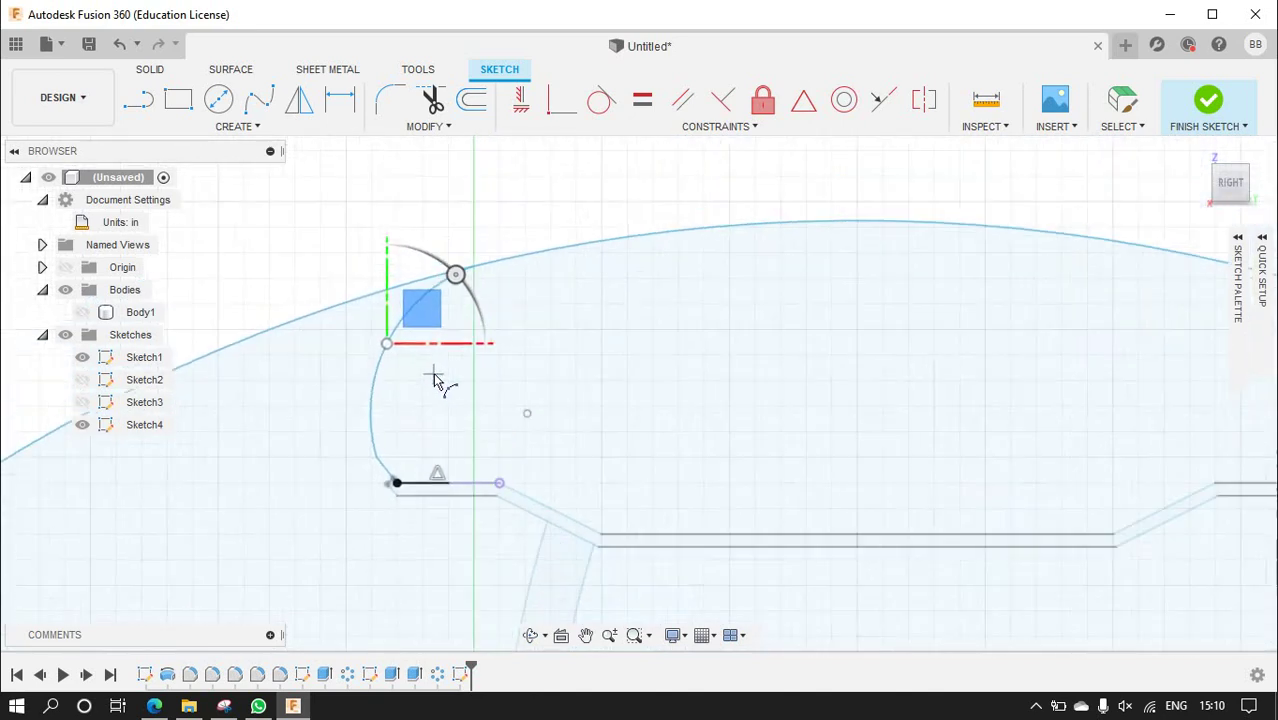
{"action": "scroll", "coordinate": [433, 380], "scroll_direction": "down", "scroll_amount": 2}
{"action": "scroll", "coordinate": [435, 380], "scroll_direction": "down", "scroll_amount": 1}
{"action": "scroll", "coordinate": [433, 380], "scroll_direction": "up", "scroll_amount": 2}
{"action": "scroll", "coordinate": [440, 390], "scroll_direction": "up", "scroll_amount": 2}
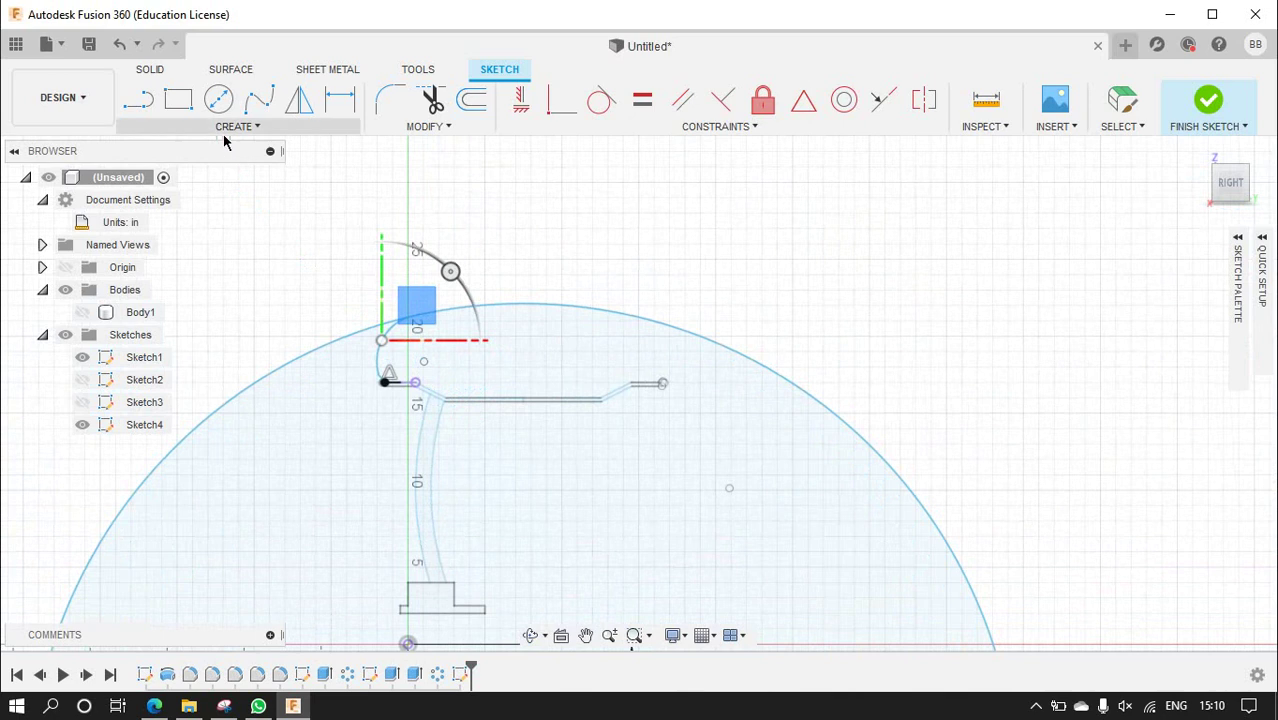
- Draw a vertical centre line up from the handlebar line
{"action": "left_click", "coordinate": [140, 100]}
{"action": "scroll", "coordinate": [508, 392], "scroll_direction": "up", "scroll_amount": 4}
{"action": "left_click", "coordinate": [485, 381]}
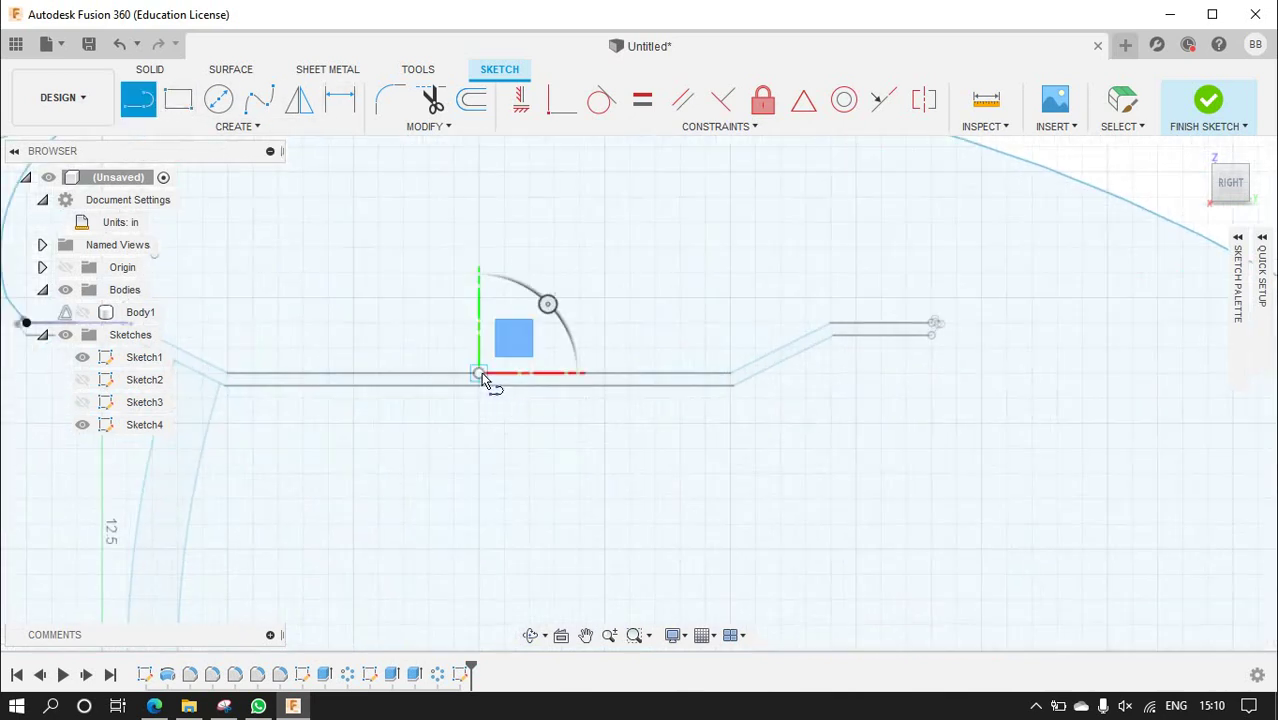
{"action": "scroll", "coordinate": [500, 375], "scroll_direction": "down", "scroll_amount": 3}
{"action": "left_click", "coordinate": [494, 266]}
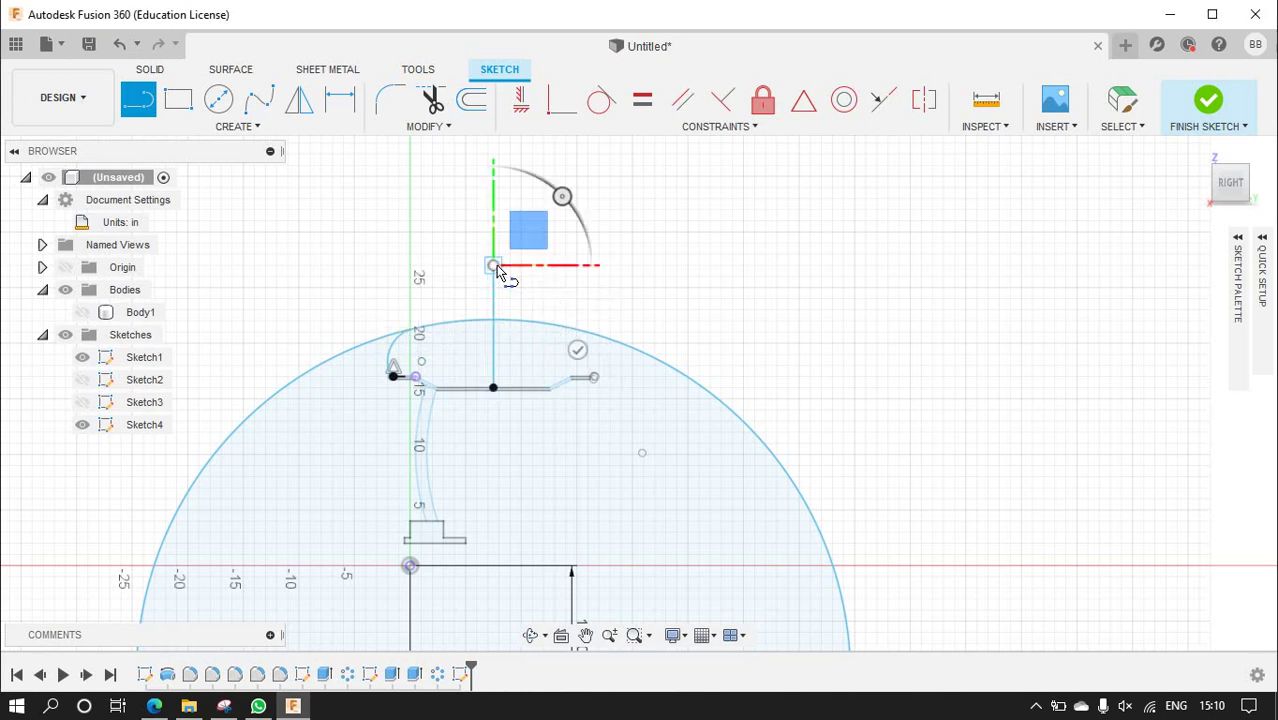
- Trim away the large circle's leftover arc
{"action": "left_click", "coordinate": [432, 100]}
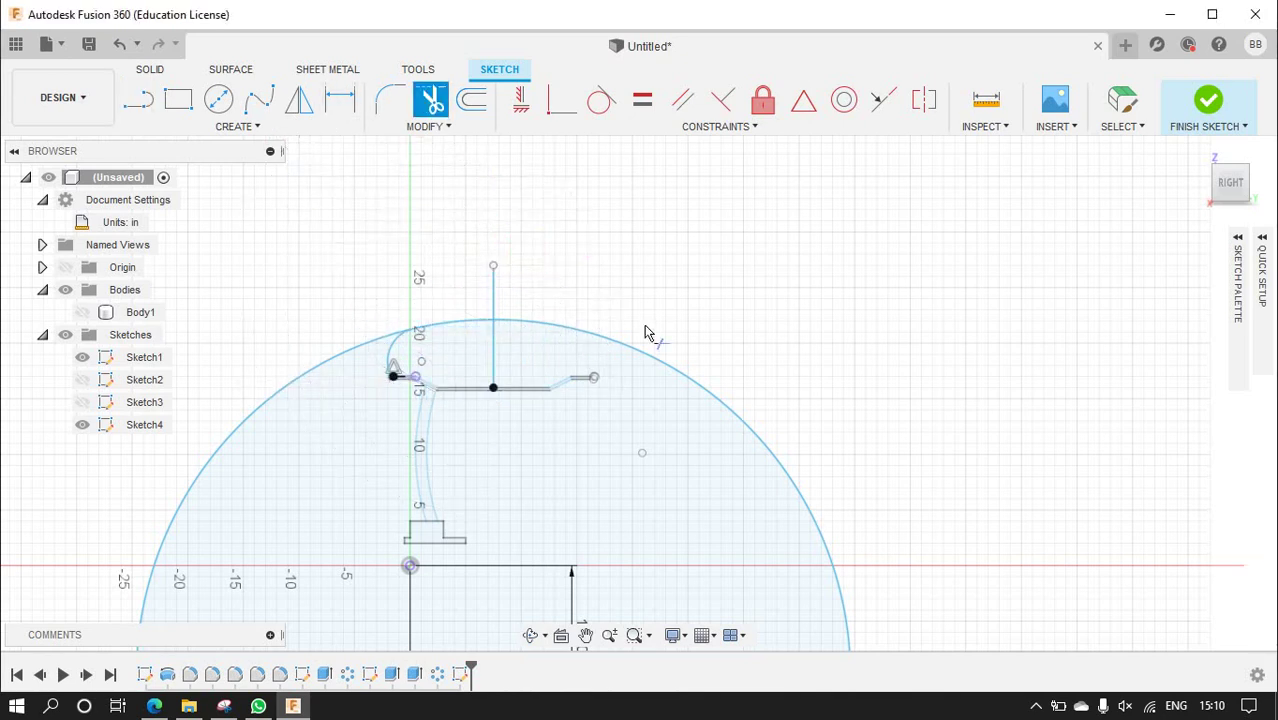
{"action": "left_click", "coordinate": [668, 386]}
{"action": "scroll", "coordinate": [372, 363], "scroll_direction": "up", "scroll_amount": 4}
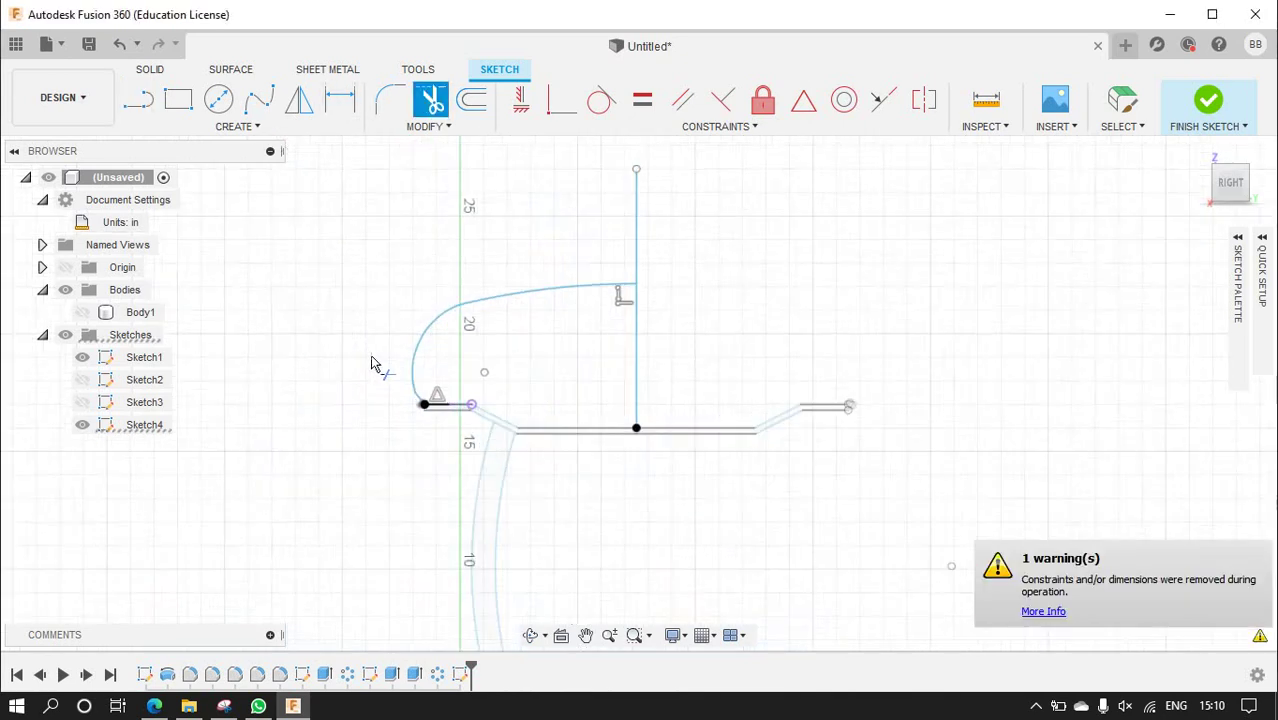
{"action": "scroll", "coordinate": [374, 365], "scroll_direction": "up", "scroll_amount": 3}
{"action": "scroll", "coordinate": [484, 432], "scroll_direction": "up", "scroll_amount": 3}
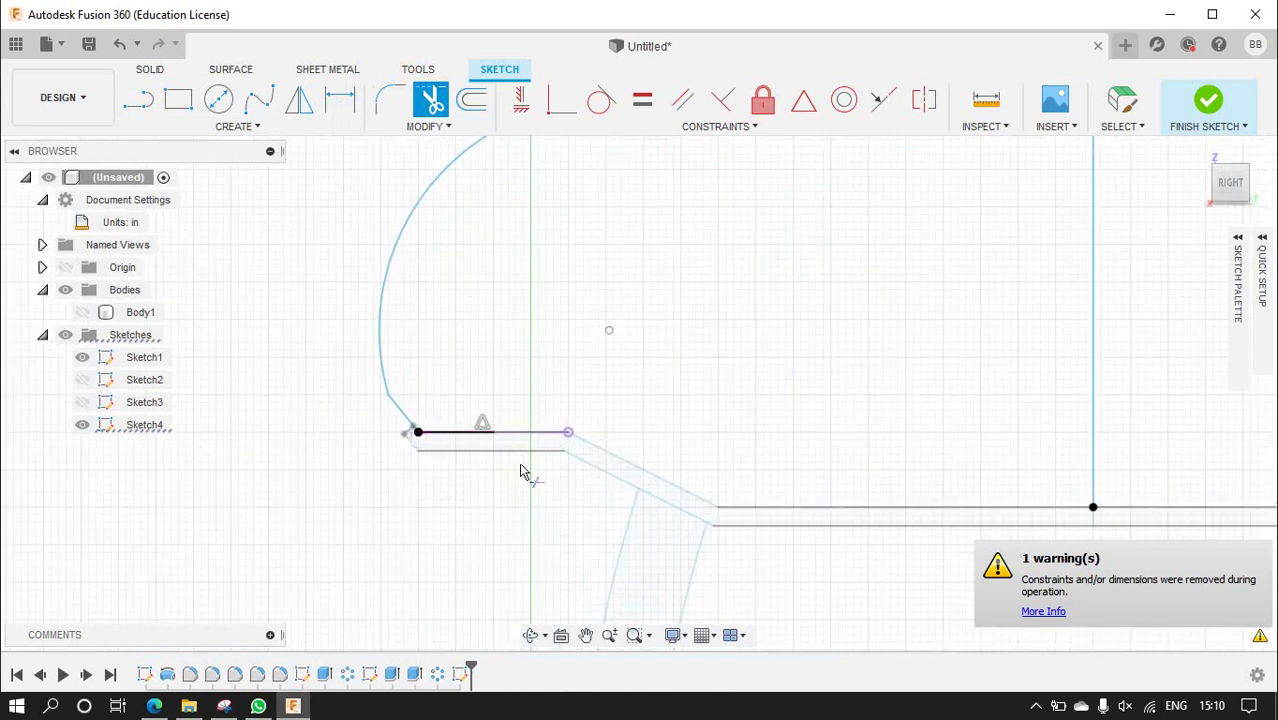
{"action": "scroll", "coordinate": [471, 397], "scroll_direction": "down", "scroll_amount": 2}
{"action": "scroll", "coordinate": [471, 397], "scroll_direction": "down", "scroll_amount": 1}
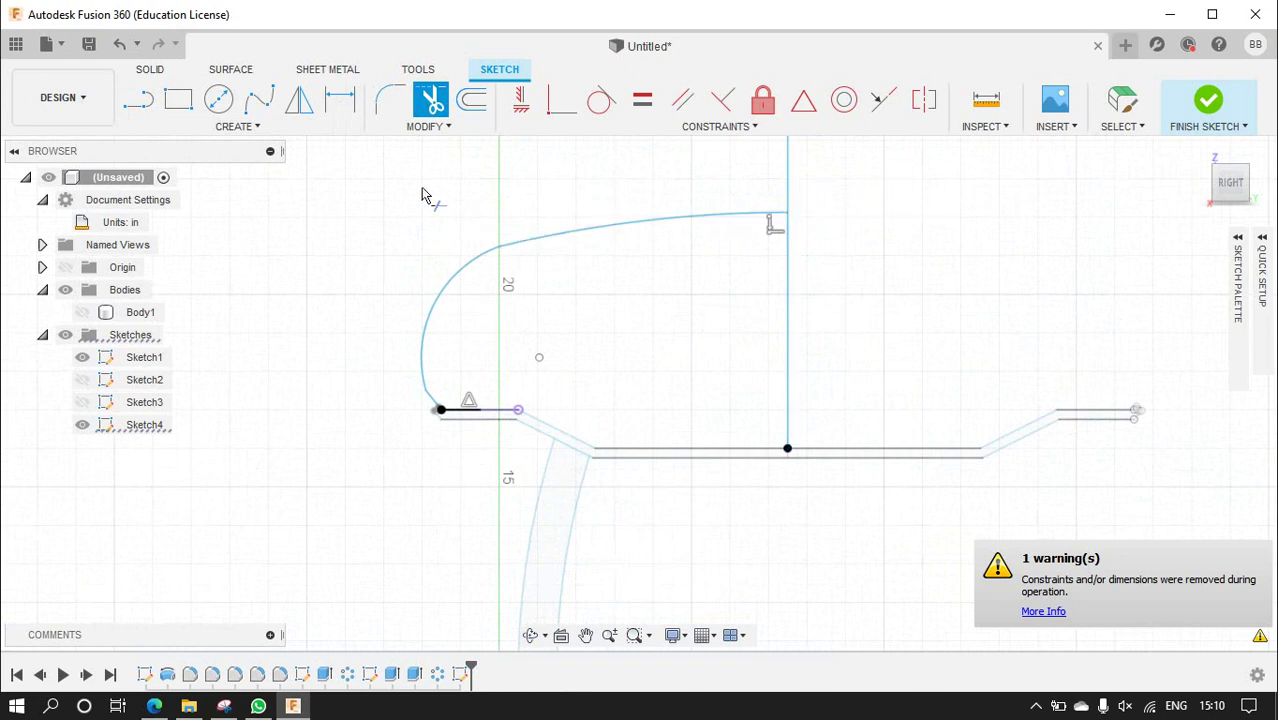
- Mirror the short line, left arc and upper curves about the vertical centre line
{"action": "left_click", "coordinate": [299, 101]}
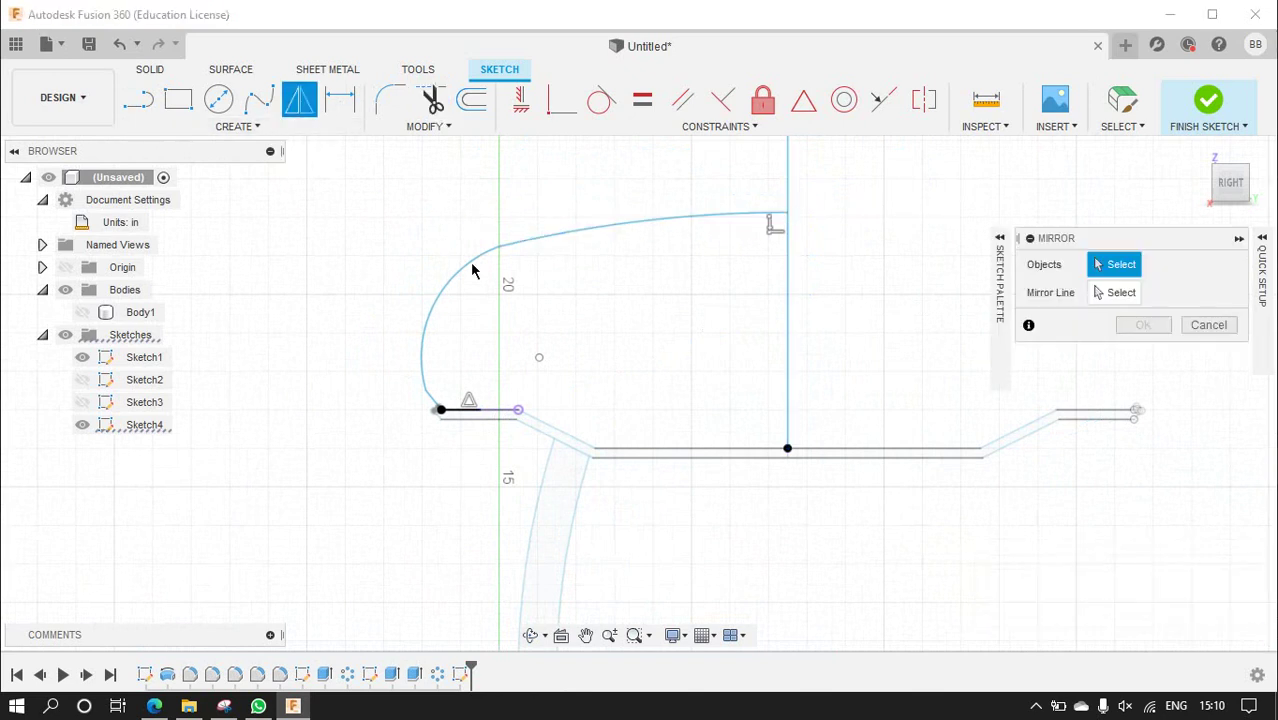
{"action": "left_click", "coordinate": [450, 413]}
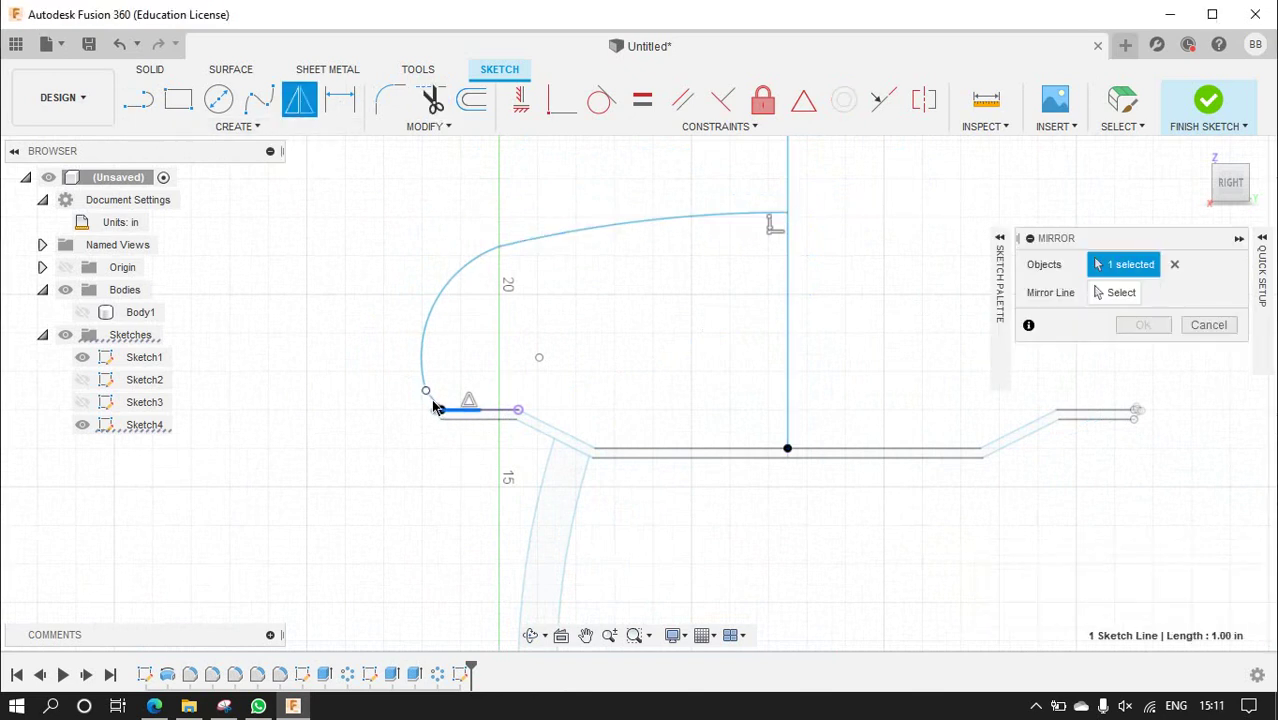
{"action": "scroll", "coordinate": [435, 410], "scroll_direction": "up", "scroll_amount": 3}
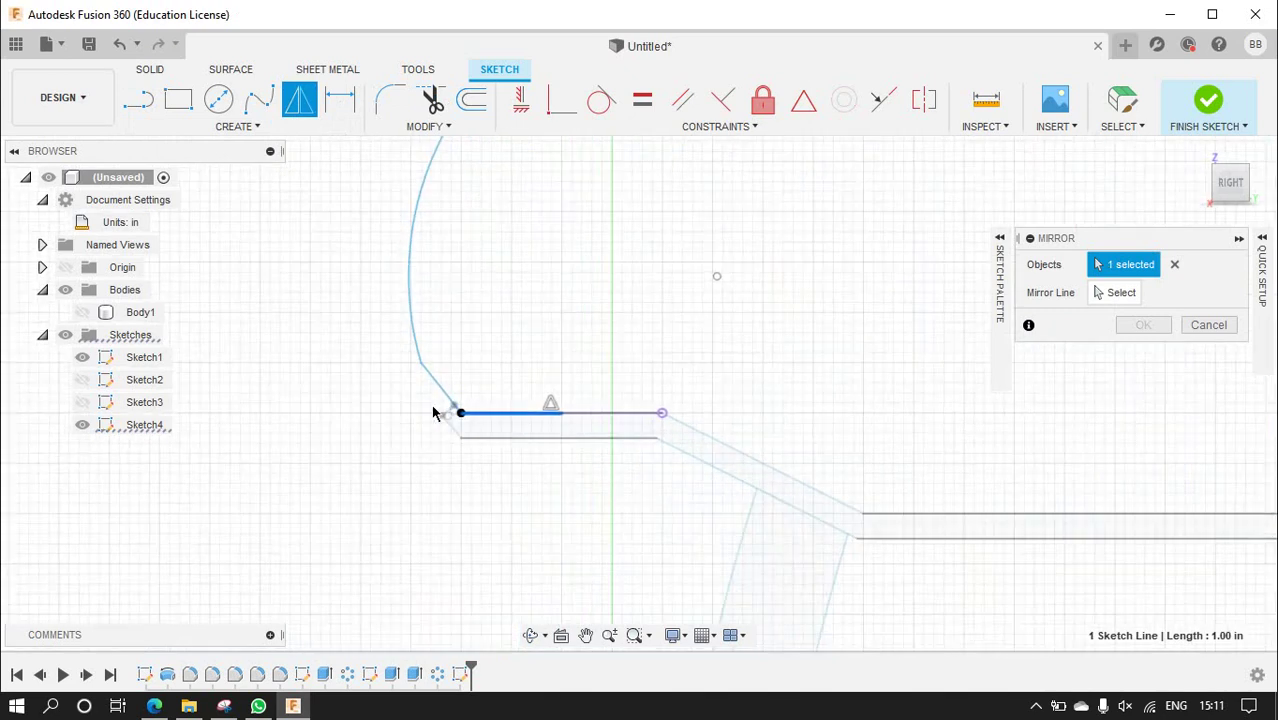
{"action": "left_click", "coordinate": [500, 412]}
{"action": "left_click", "coordinate": [418, 348]}
{"action": "scroll", "coordinate": [476, 407], "scroll_direction": "down", "scroll_amount": 3}
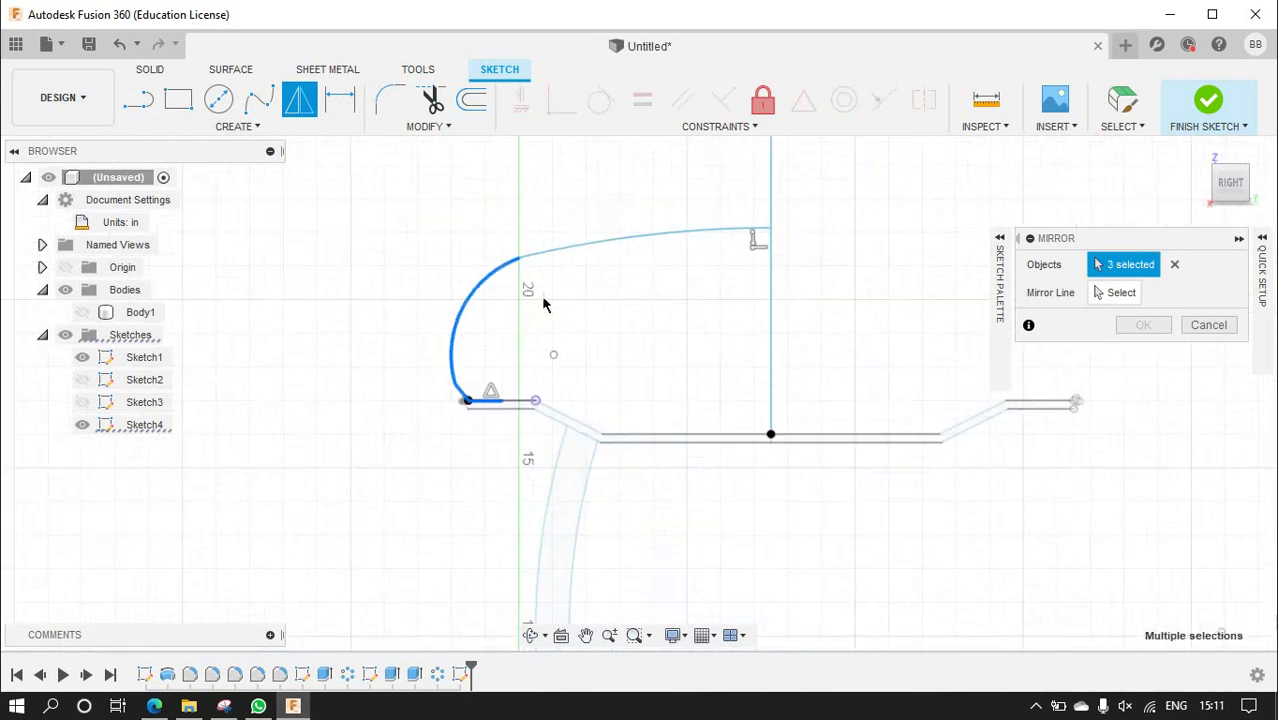
{"action": "left_click", "coordinate": [557, 255]}
{"action": "left_click", "coordinate": [1117, 293]}
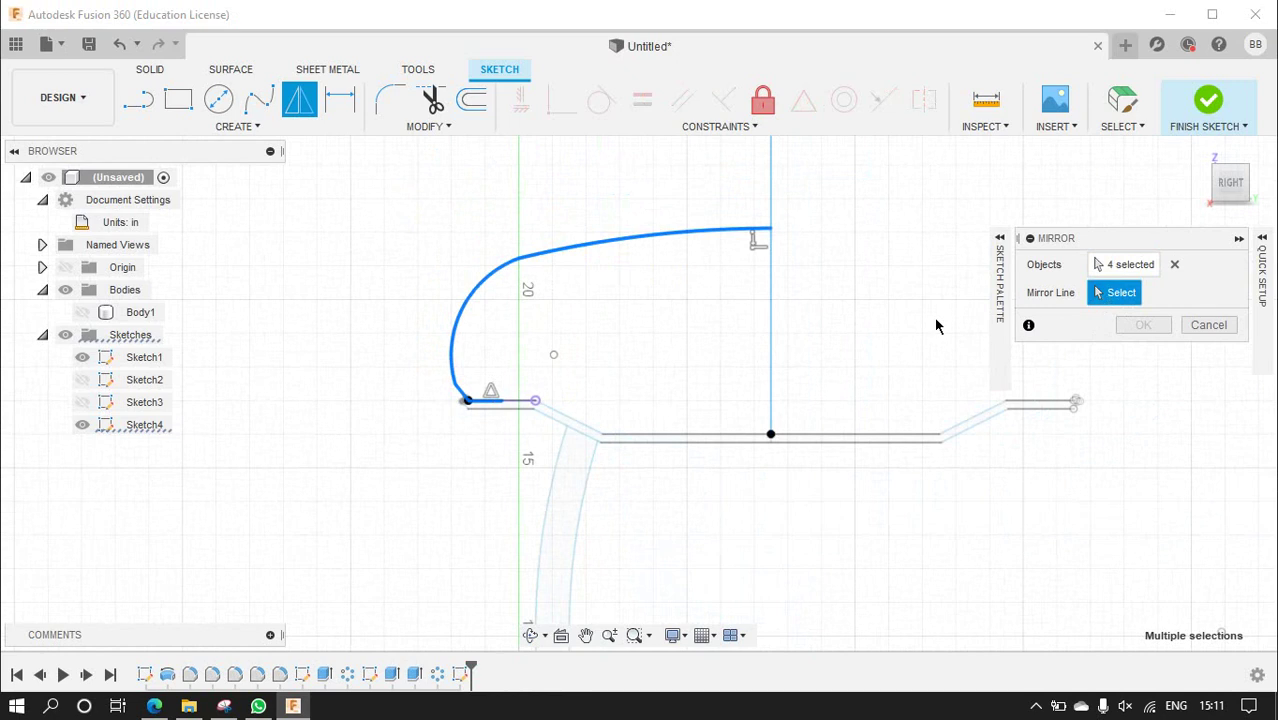
{"action": "left_click", "coordinate": [771, 324]}
{"action": "left_click", "coordinate": [1140, 326]}
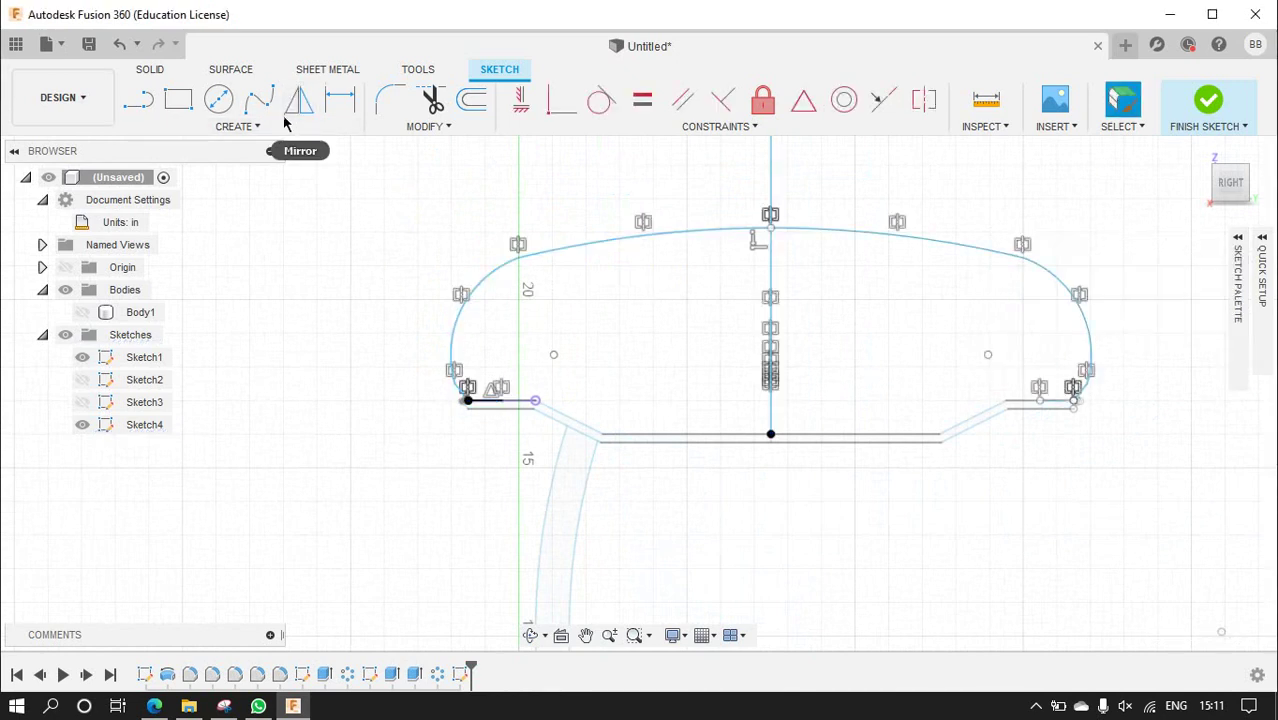
- Preview a -0.307 in inward offset of the chained top curve and right arc
{"action": "left_click", "coordinate": [471, 100]}
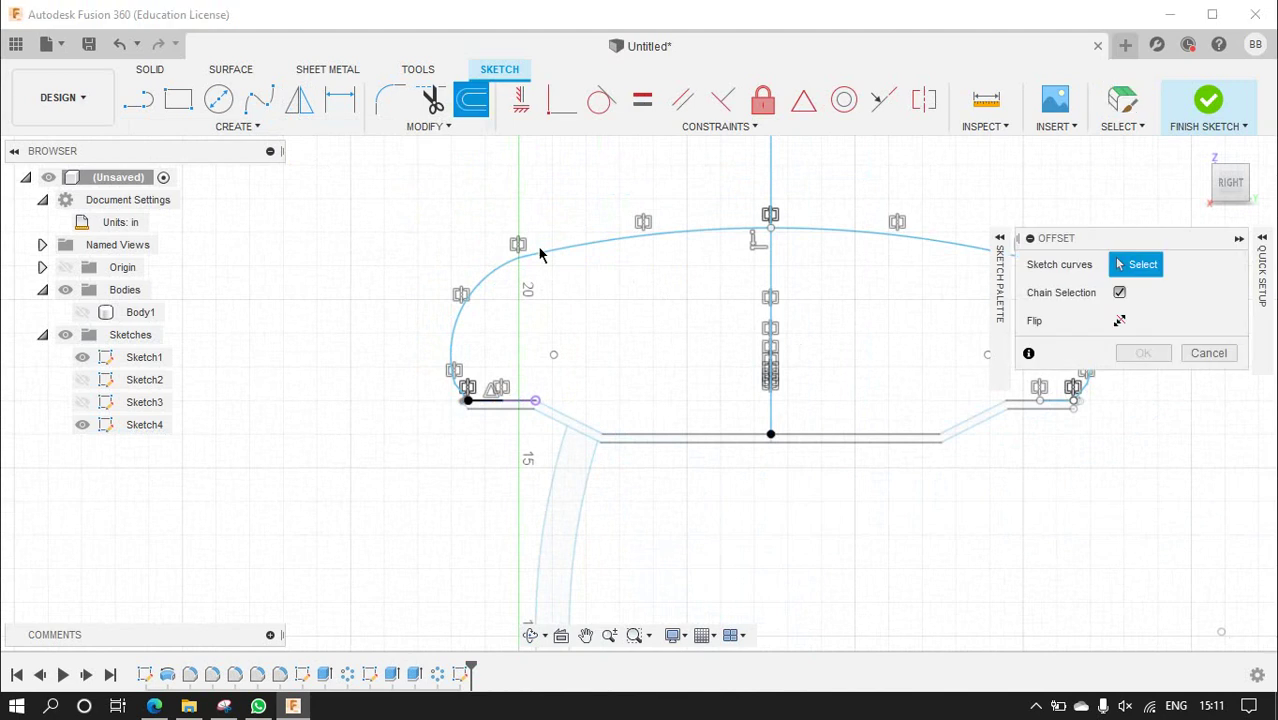
{"action": "left_click", "coordinate": [540, 250]}
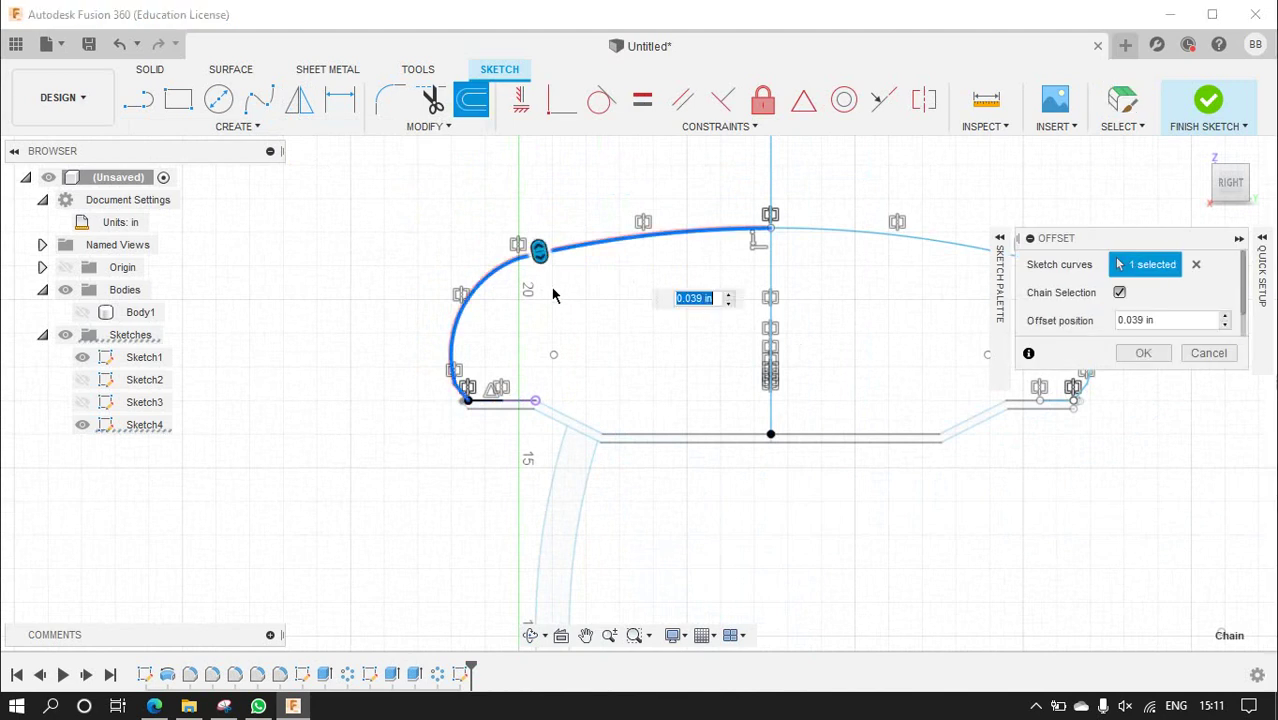
{"action": "left_click", "coordinate": [824, 234]}
{"action": "scroll", "coordinate": [790, 300], "scroll_direction": "down", "scroll_amount": 3}
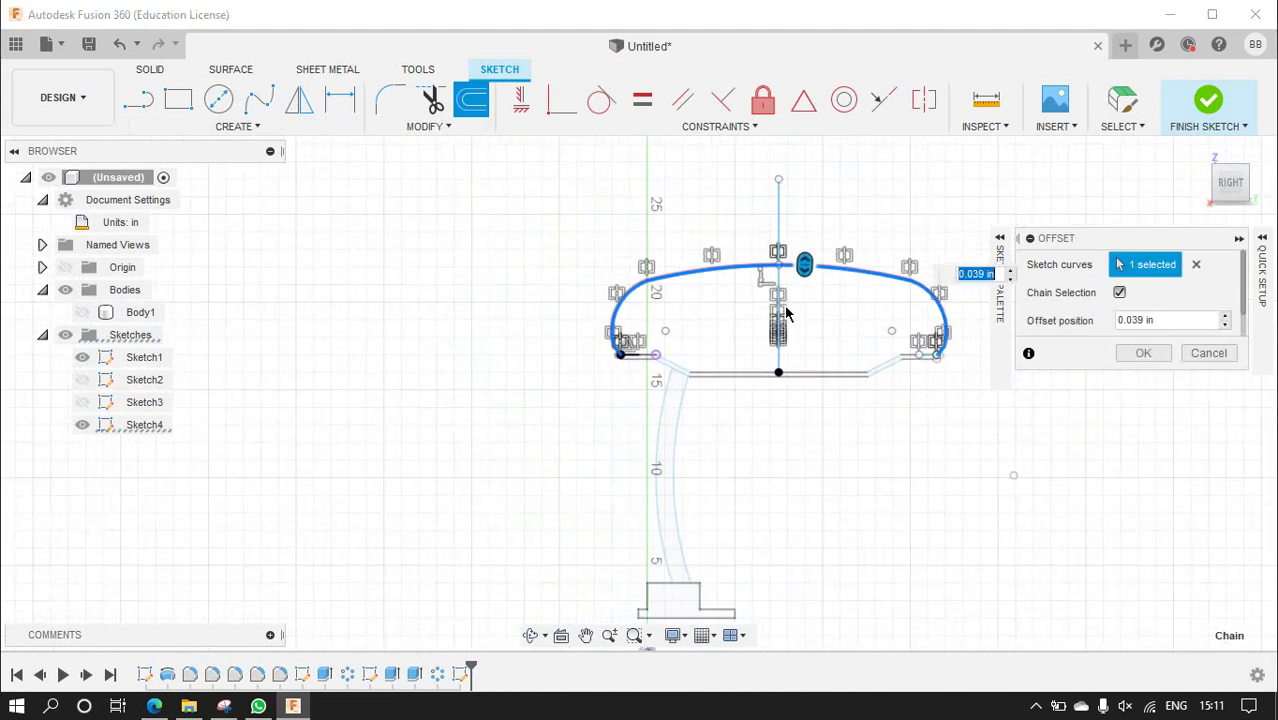
{"action": "scroll", "coordinate": [800, 300], "scroll_direction": "up", "scroll_amount": 3}
{"action": "left_click_drag", "start_coordinate": [706, 262], "coordinate": [707, 273]}
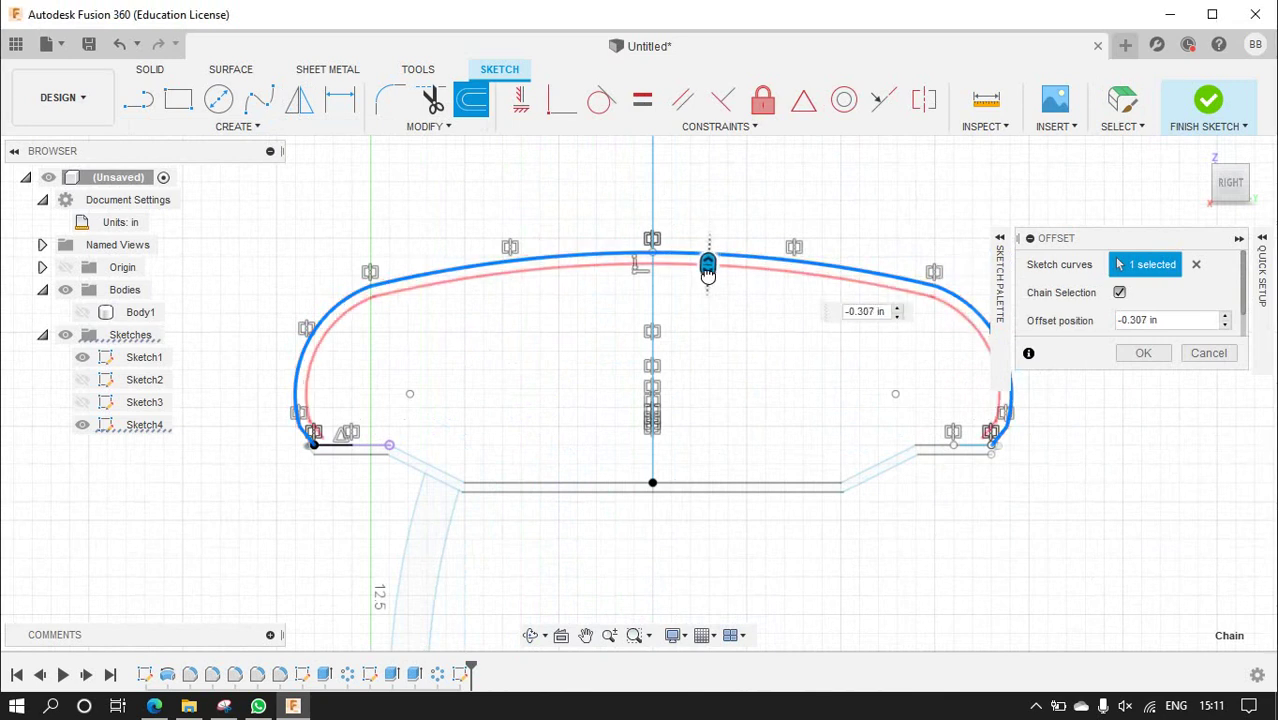
{"action": "left_click", "coordinate": [335, 446]}
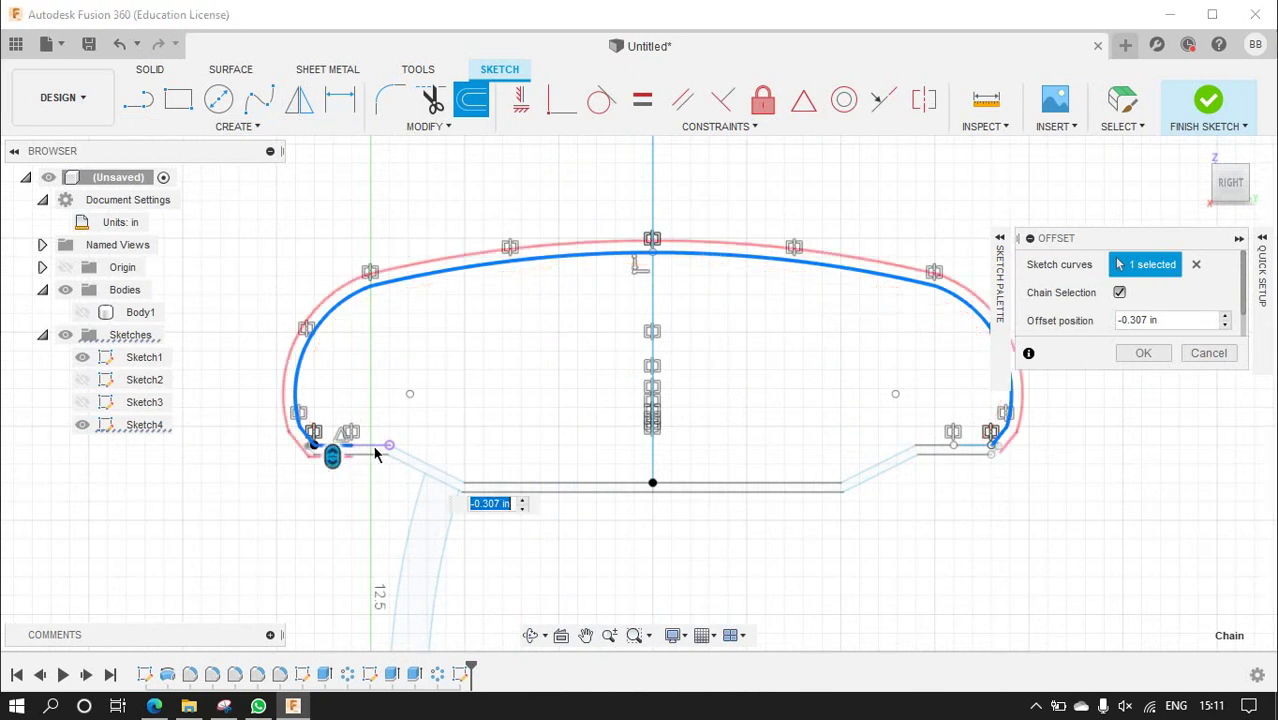
{"action": "left_click", "coordinate": [972, 451]}
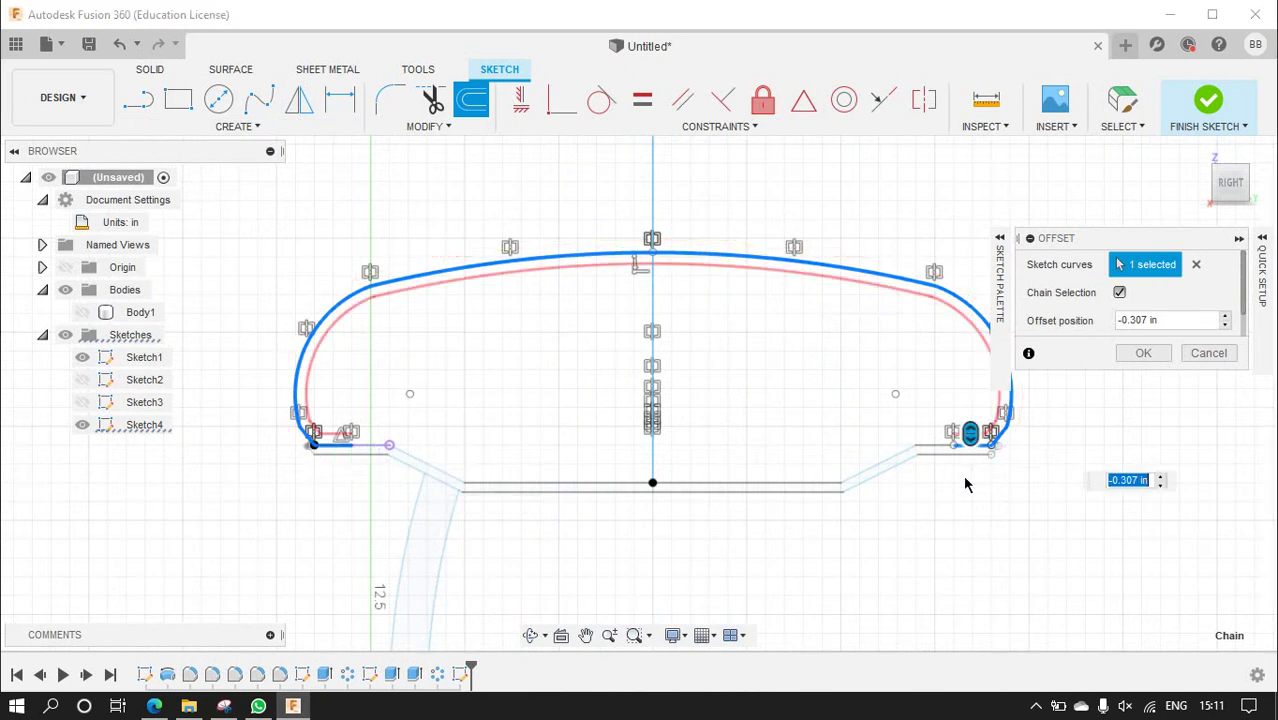
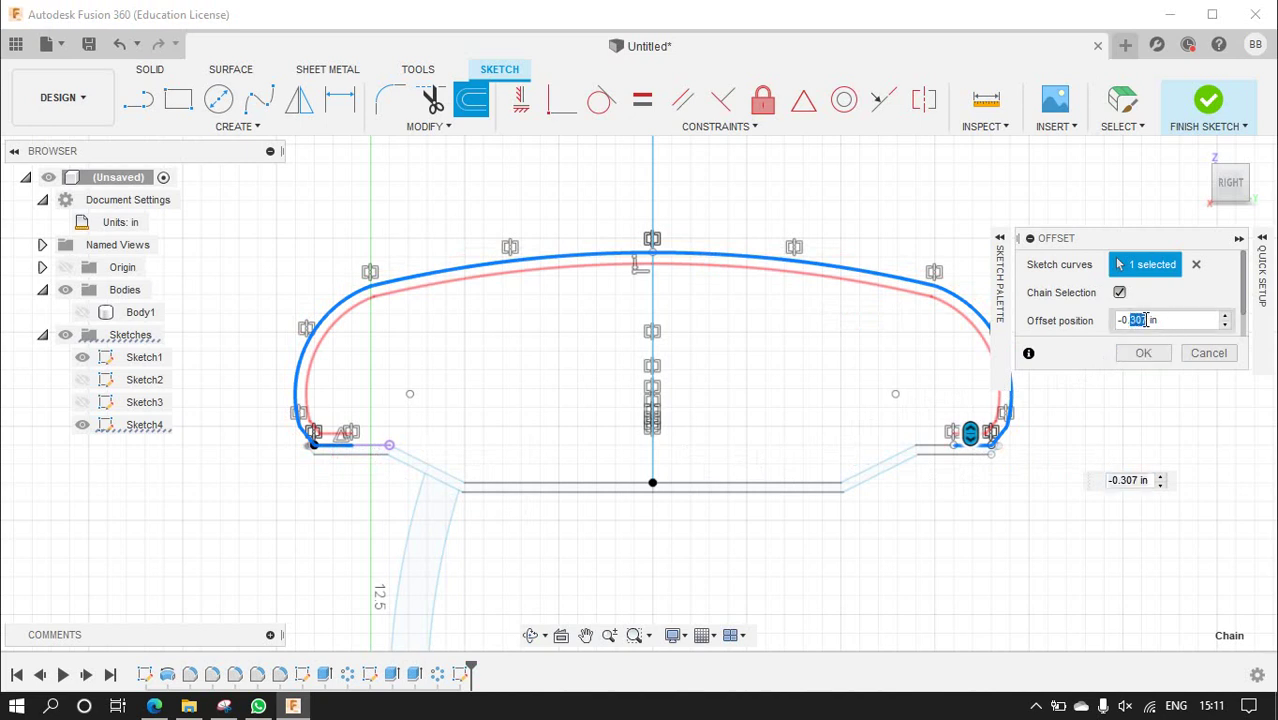
- Accept the inner offset of the tire outline and close the profile's left end with a line
{"action": "key", "text": "Return"}
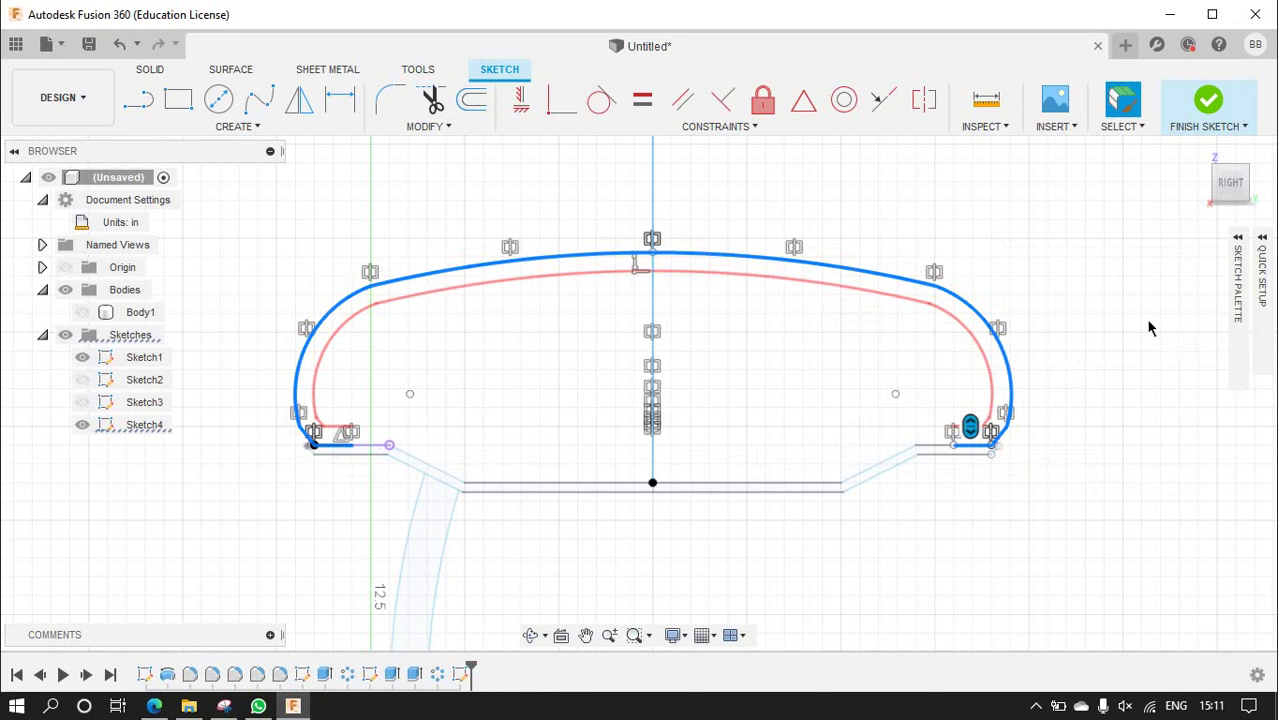
{"action": "left_click", "coordinate": [138, 99]}
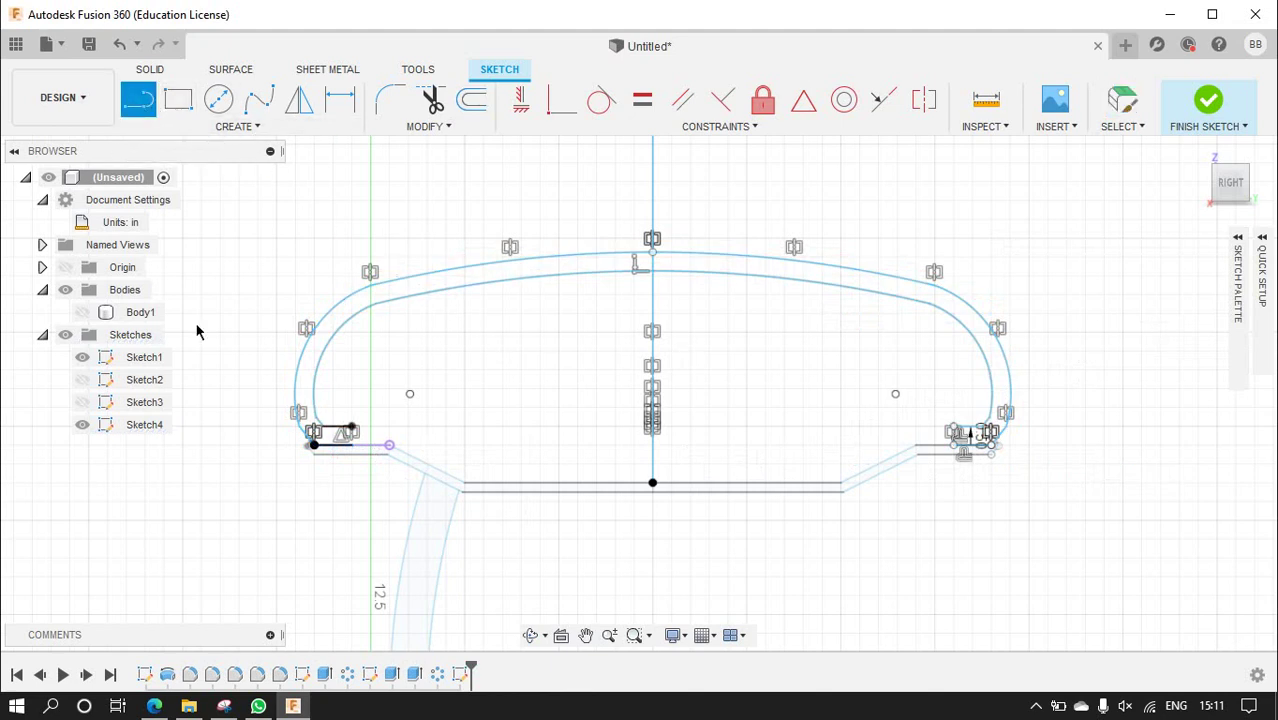
{"action": "scroll", "coordinate": [250, 462], "scroll_direction": "up", "scroll_amount": 3}
{"action": "scroll", "coordinate": [540, 392], "scroll_direction": "up", "scroll_amount": 2}
{"action": "left_click", "coordinate": [522, 356]}
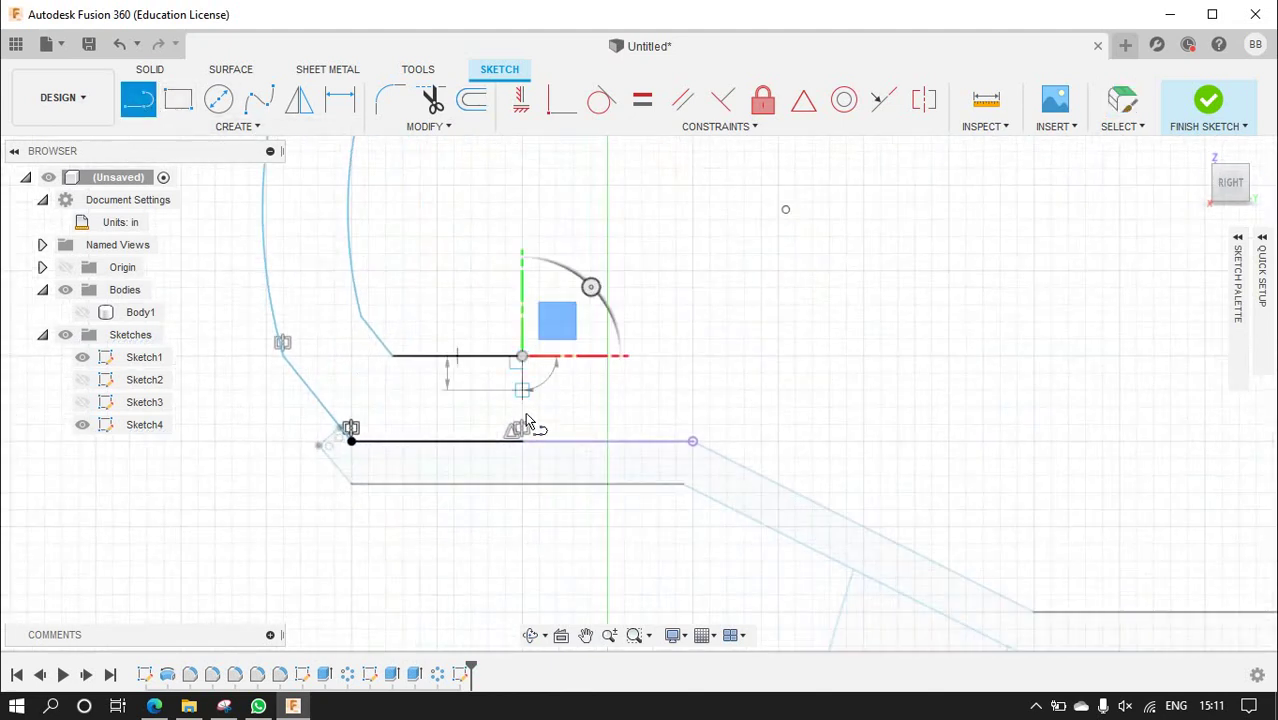
{"action": "left_click", "coordinate": [522, 441]}
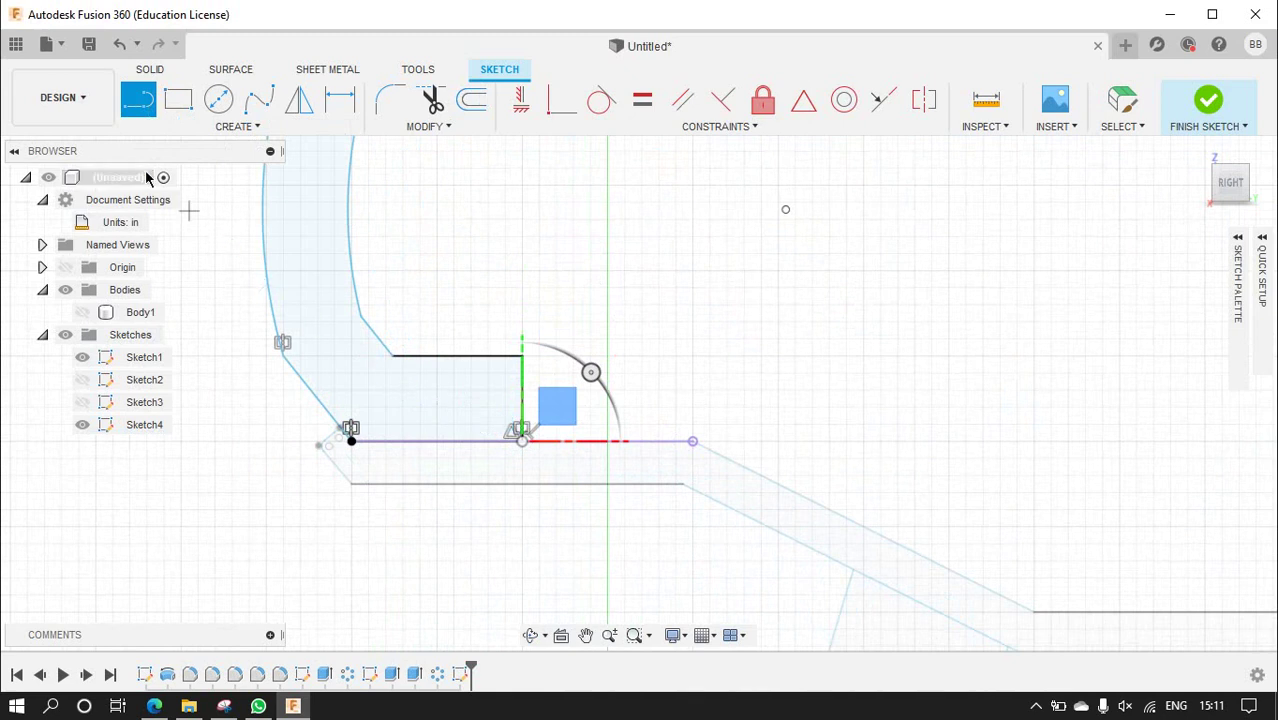
- Close the right end of the profile with a 0.50 in line and finish Sketch4
{"action": "scroll", "coordinate": [370, 458], "scroll_direction": "down", "scroll_amount": 1}
{"action": "scroll", "coordinate": [367, 458], "scroll_direction": "down", "scroll_amount": 4}
{"action": "scroll", "coordinate": [870, 456], "scroll_direction": "up", "scroll_amount": 3}
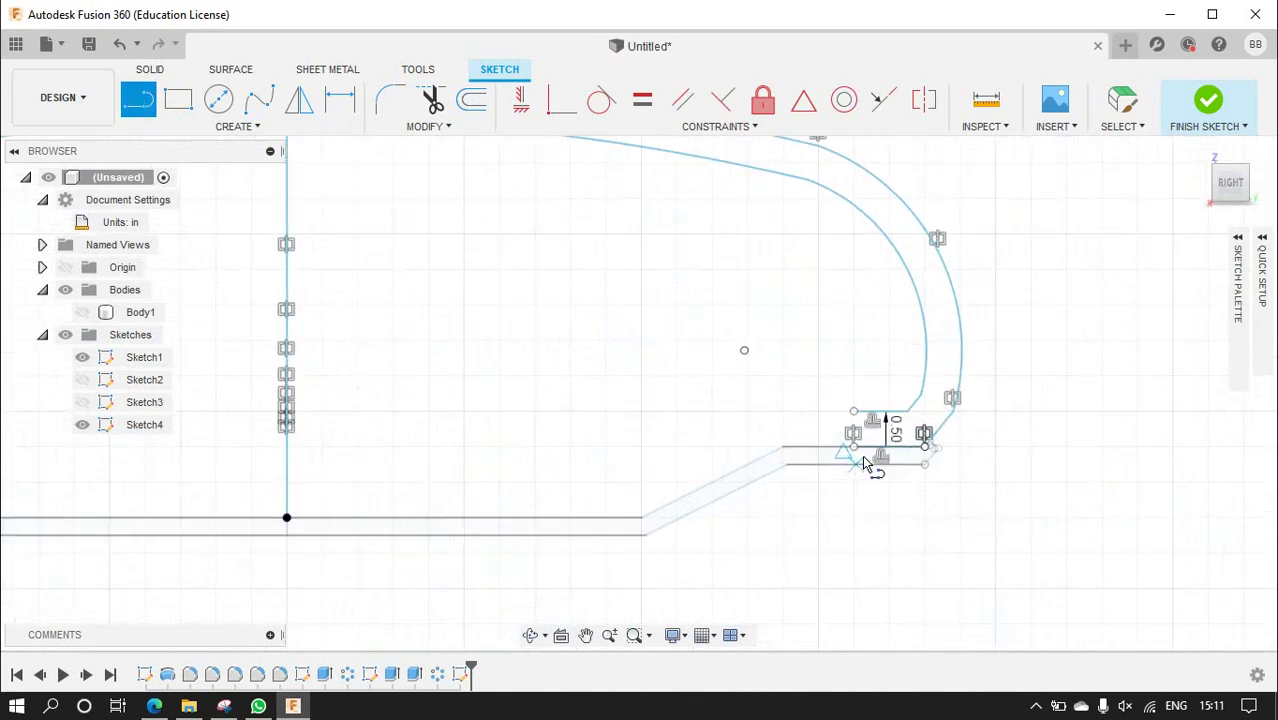
{"action": "scroll", "coordinate": [886, 424], "scroll_direction": "up", "scroll_amount": 2}
{"action": "left_click_drag", "start_coordinate": [785, 378], "coordinate": [760, 437]}
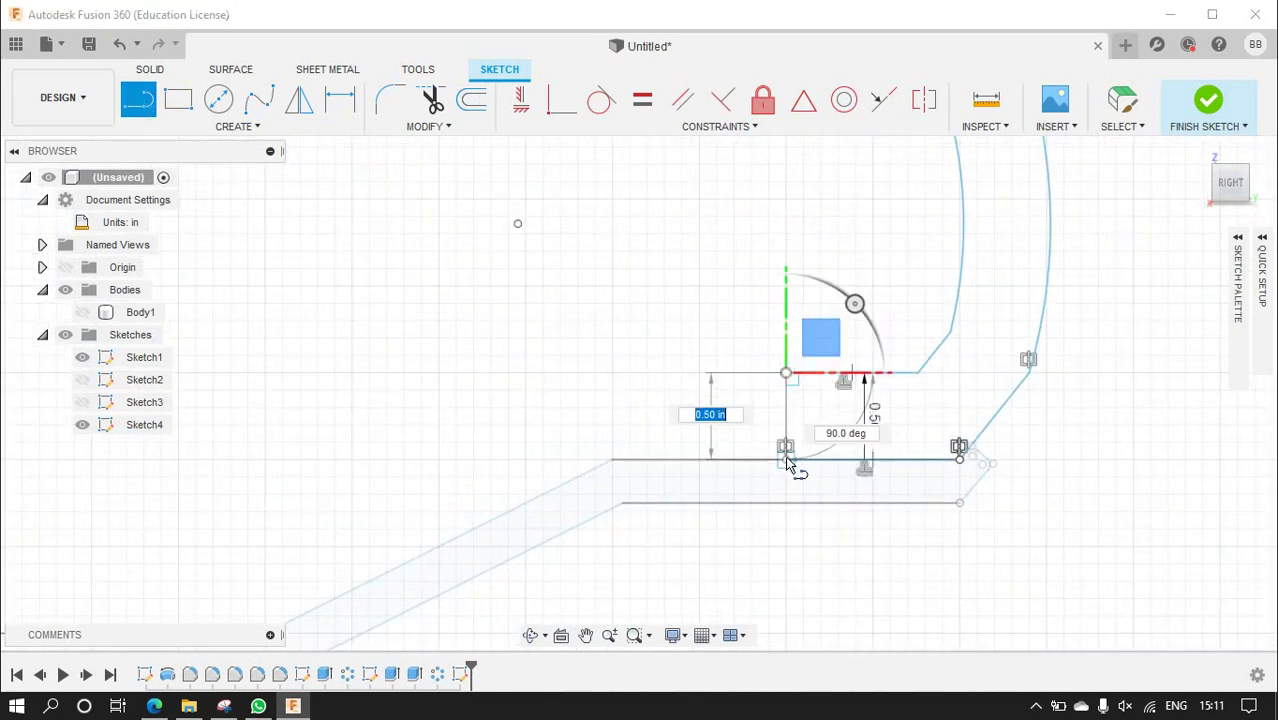
{"action": "scroll", "coordinate": [655, 374], "scroll_direction": "down", "scroll_amount": 2}
{"action": "scroll", "coordinate": [655, 374], "scroll_direction": "down", "scroll_amount": 3}
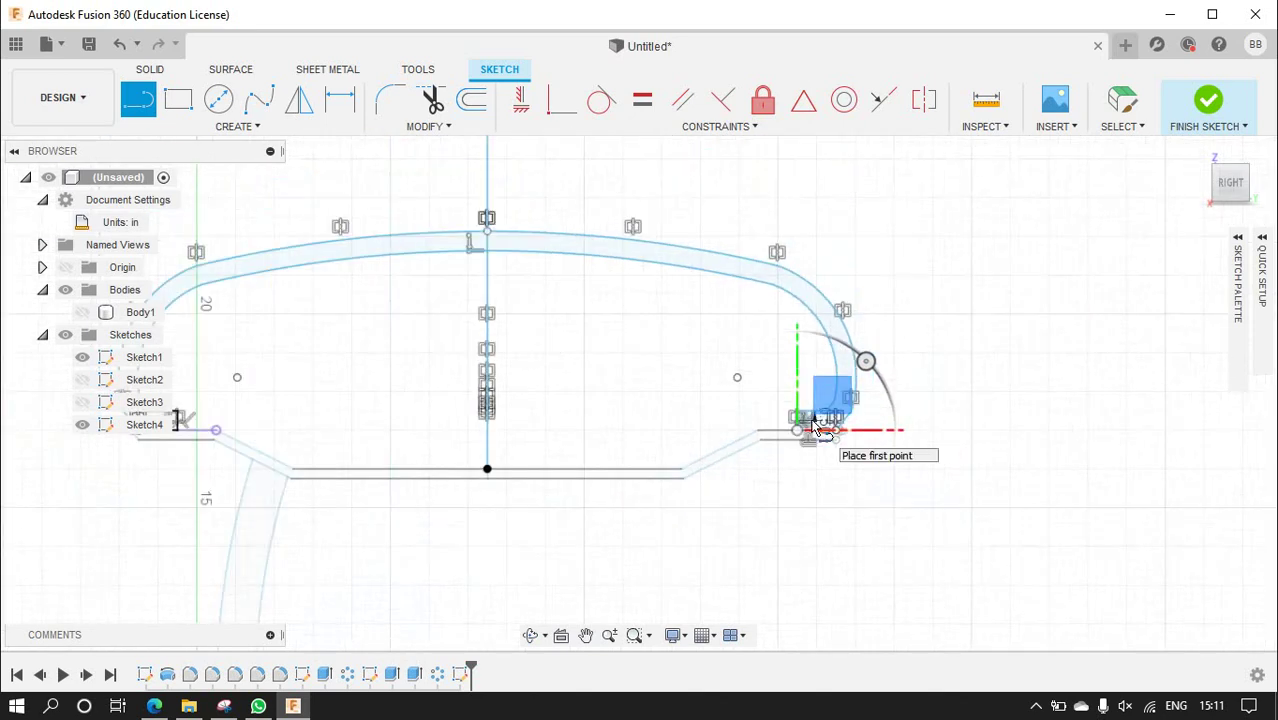
{"action": "mouse_move", "coordinate": [1230, 182]}
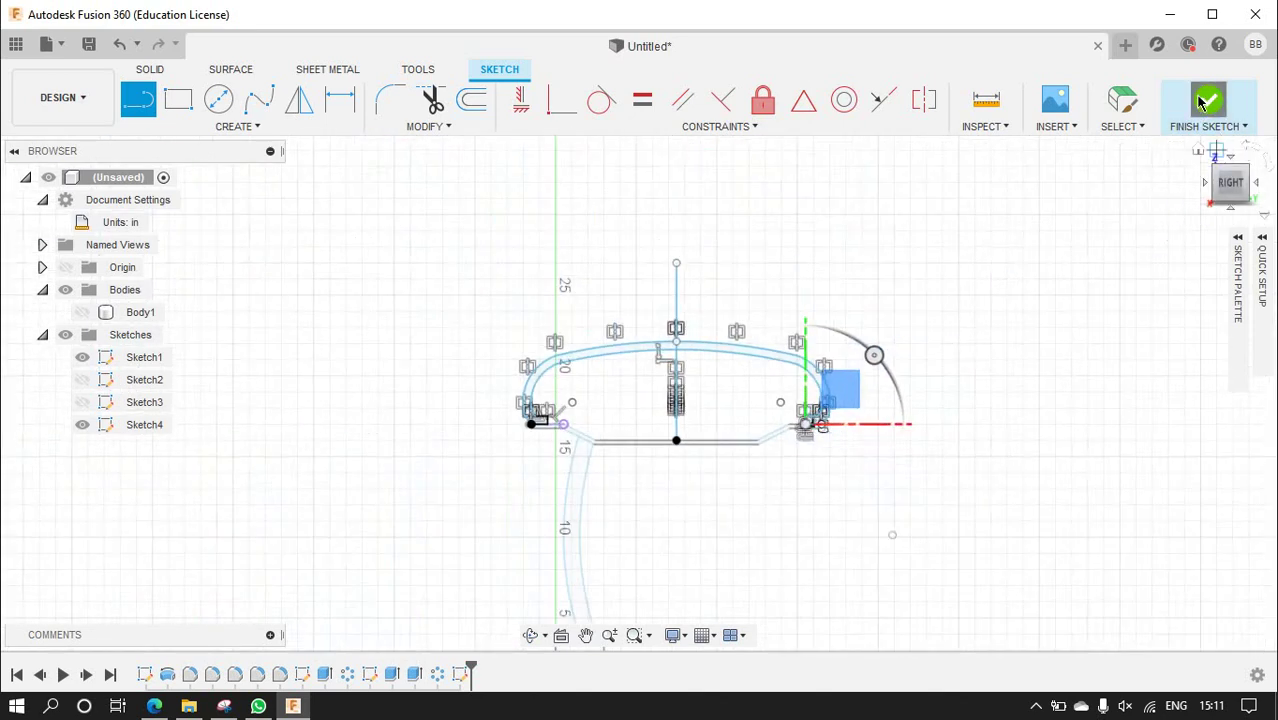
{"action": "left_click", "coordinate": [1207, 101]}
- Revolve both Sketch4 profile halves 360° around the wheel's centre axis into Body2
{"action": "left_click", "coordinate": [218, 99]}
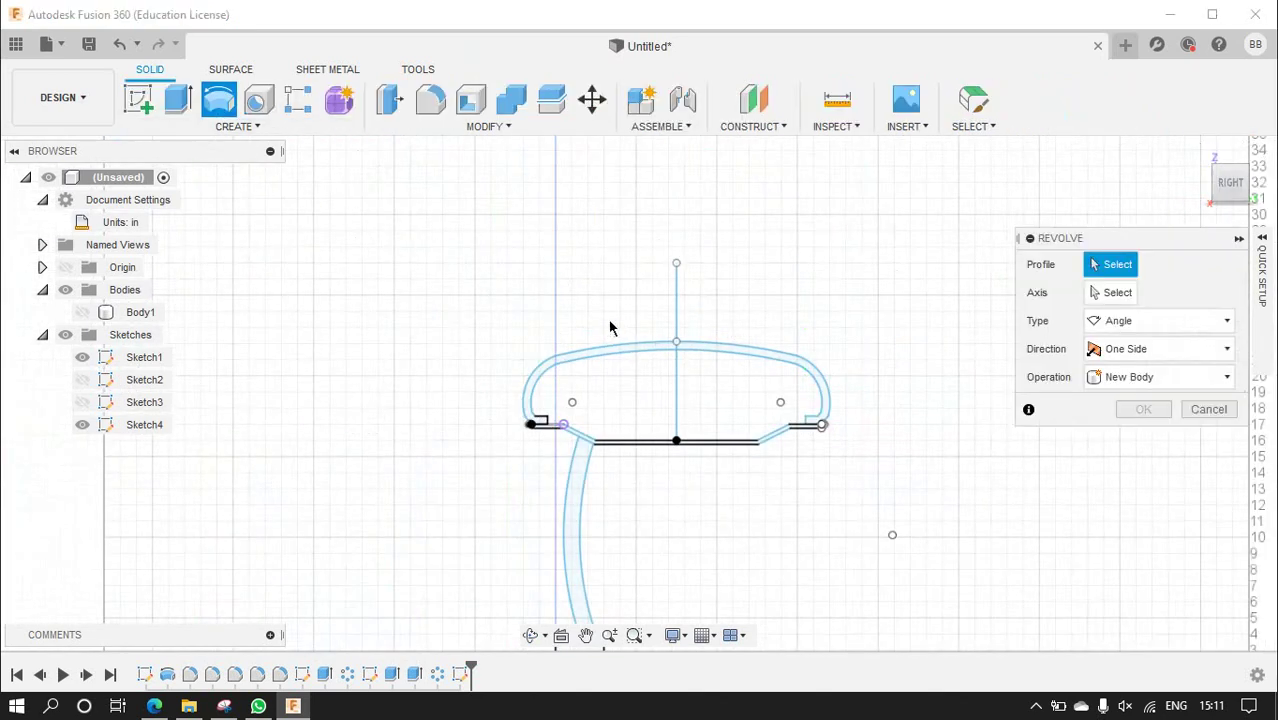
{"action": "scroll", "coordinate": [615, 325], "scroll_direction": "up", "scroll_amount": 5}
{"action": "left_click", "coordinate": [652, 392]}
{"action": "left_click", "coordinate": [765, 391]}
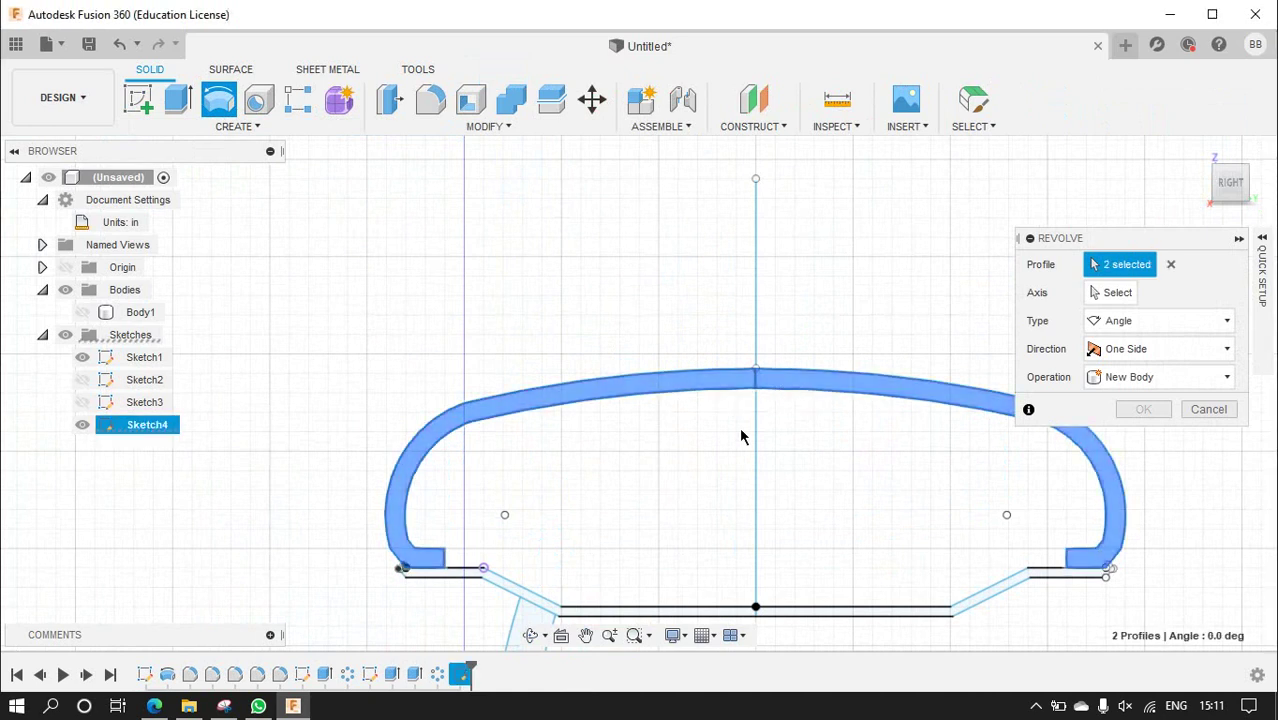
{"action": "scroll", "coordinate": [705, 455], "scroll_direction": "down", "scroll_amount": 10}
{"action": "scroll", "coordinate": [717, 529], "scroll_direction": "up", "scroll_amount": 4}
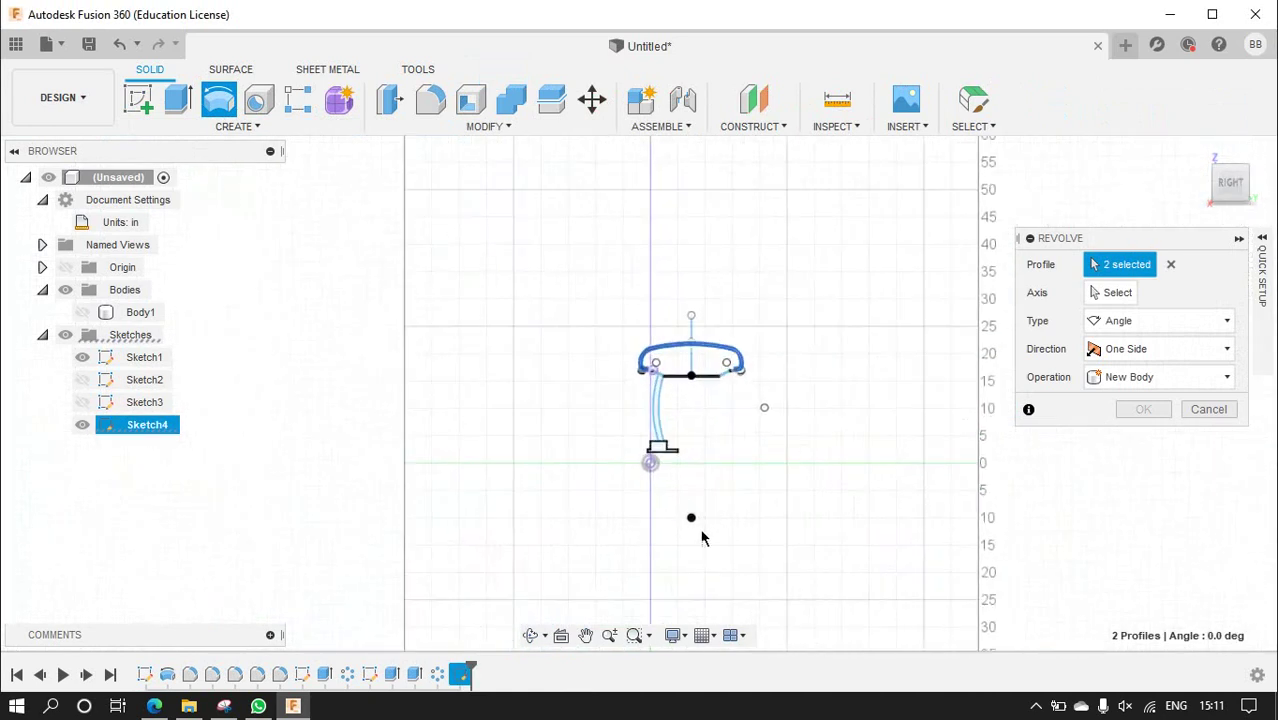
{"action": "left_click", "coordinate": [1121, 292]}
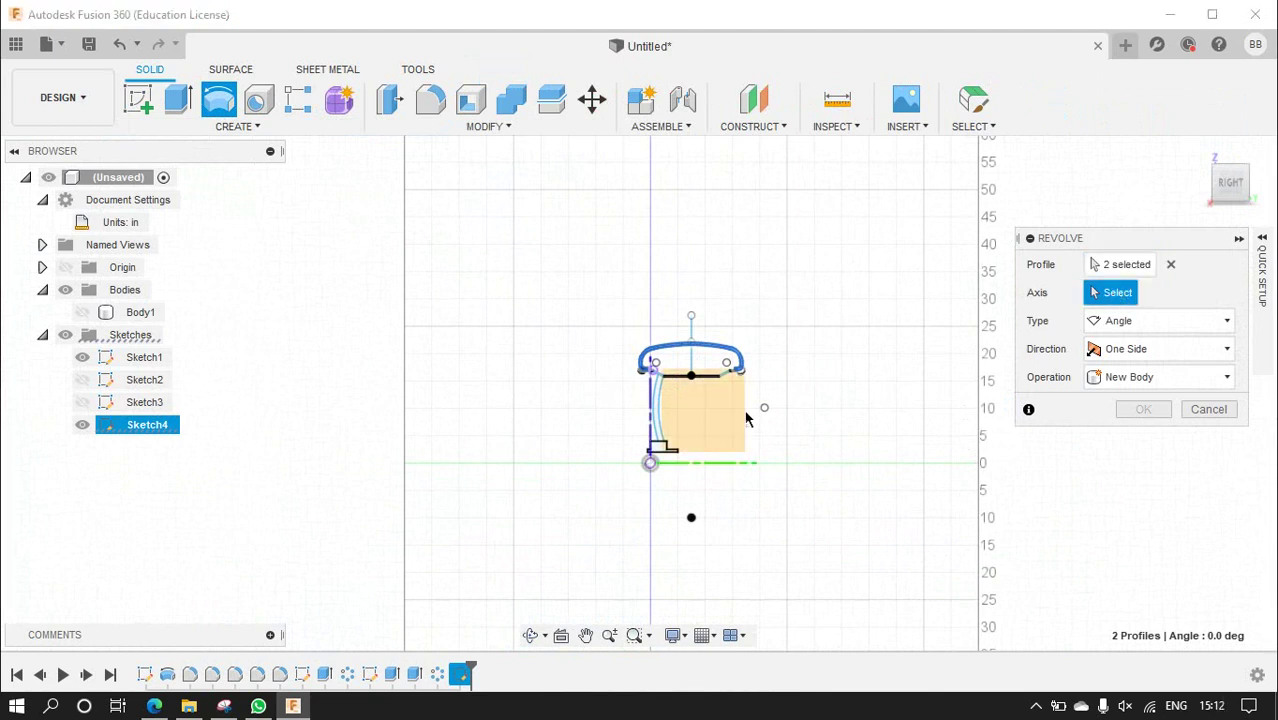
{"action": "left_click", "coordinate": [702, 465]}
{"action": "left_click", "coordinate": [1138, 409]}
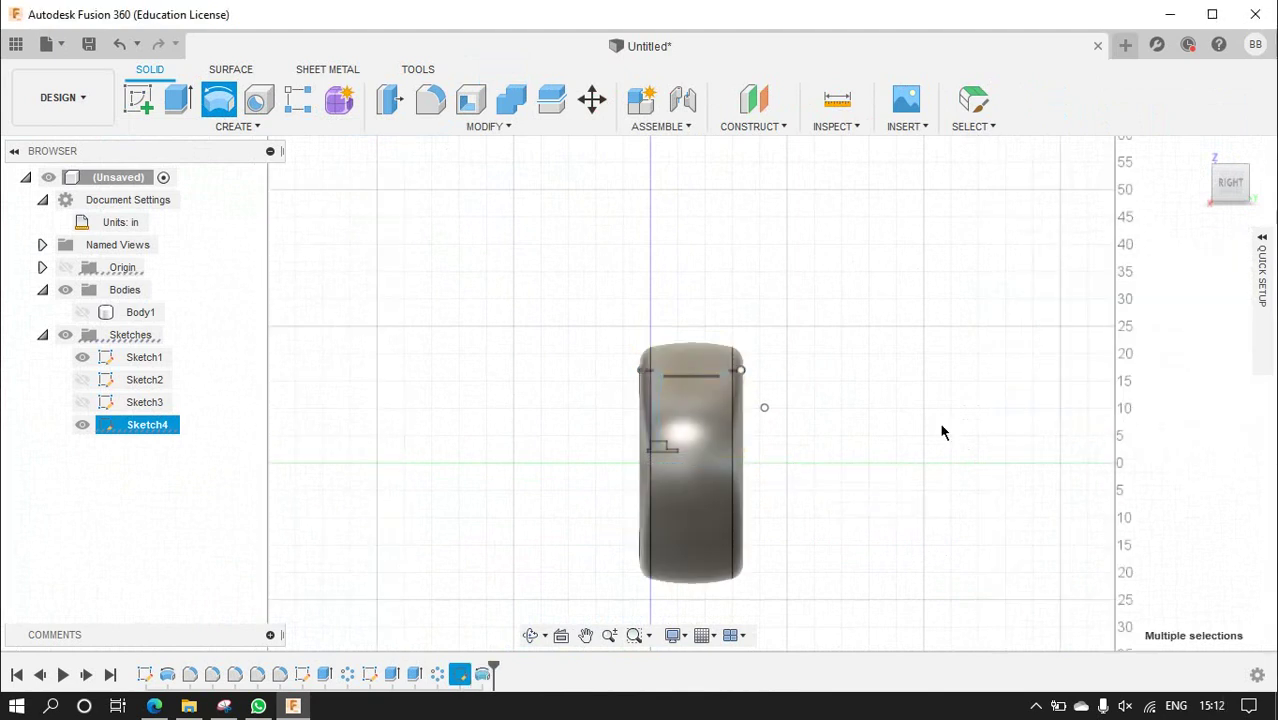
{"action": "scroll", "coordinate": [770, 405], "scroll_direction": "down", "scroll_amount": 3}
{"action": "scroll", "coordinate": [760, 405], "scroll_direction": "up", "scroll_amount": 4}
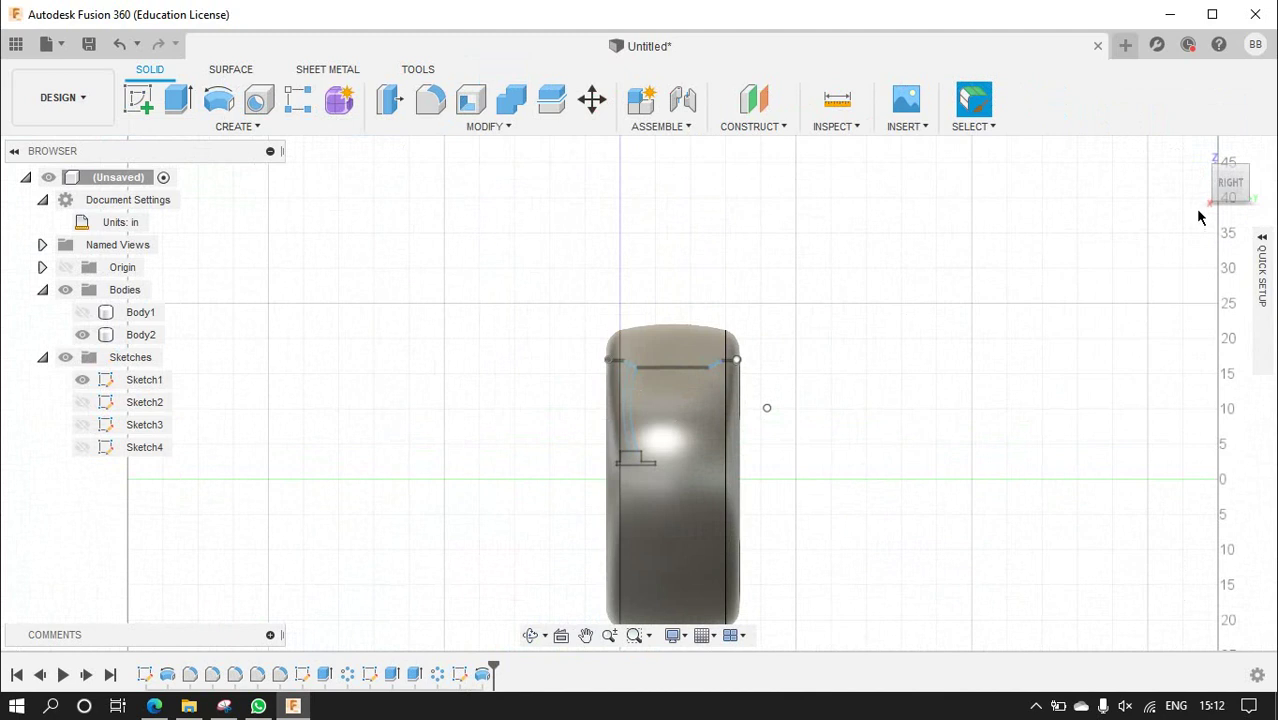
{"action": "mouse_move", "coordinate": [1230, 182]}
{"action": "left_click", "coordinate": [1216, 176]}
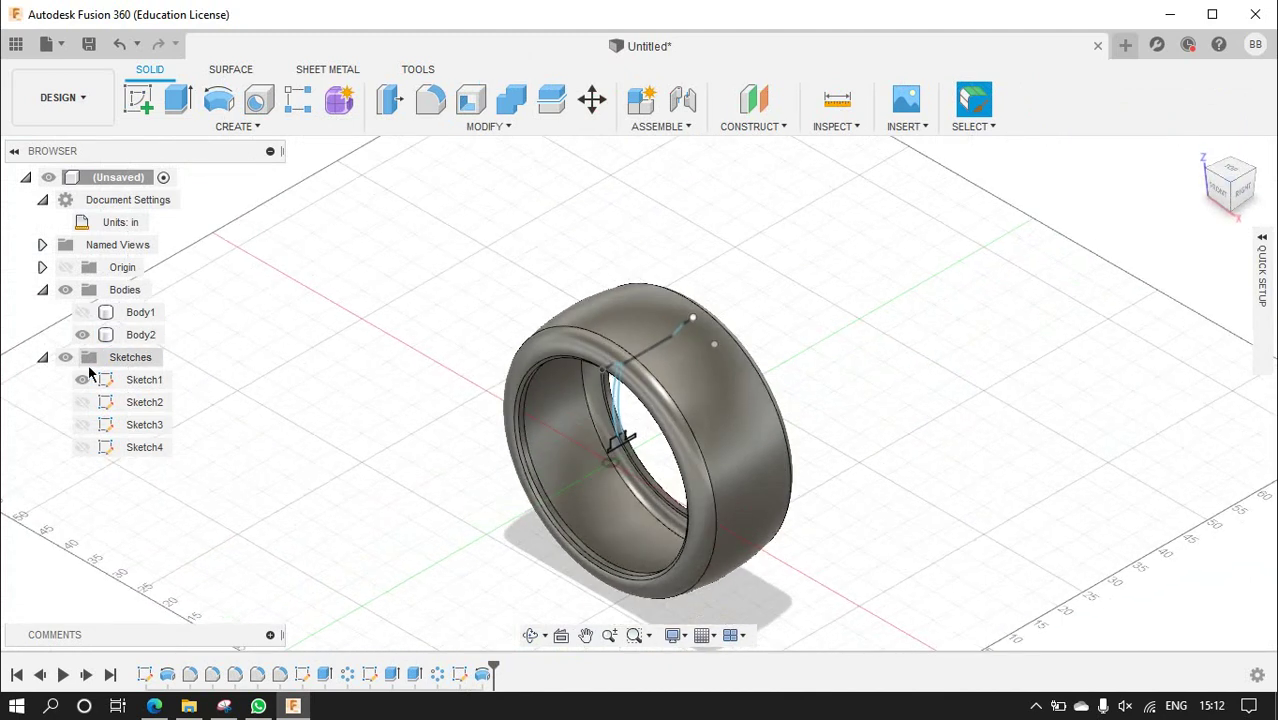
{"action": "left_click", "coordinate": [82, 379]}
{"action": "left_click", "coordinate": [82, 334]}
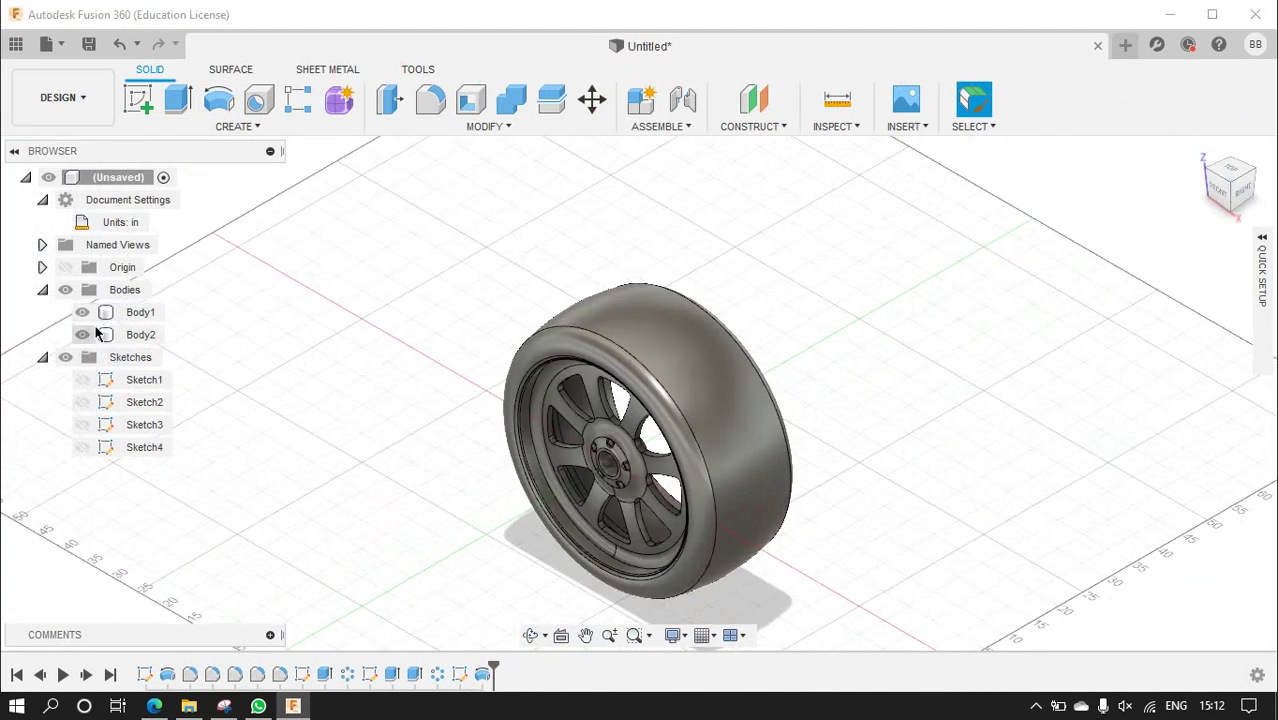
{"action": "left_click", "coordinate": [140, 334]}
{"action": "scroll", "coordinate": [733, 520], "scroll_direction": "down", "scroll_amount": 2}
{"action": "scroll", "coordinate": [733, 520], "scroll_direction": "up", "scroll_amount": 2}
{"action": "scroll", "coordinate": [733, 520], "scroll_direction": "up", "scroll_amount": 1}
{"action": "scroll", "coordinate": [733, 520], "scroll_direction": "up", "scroll_amount": 3}
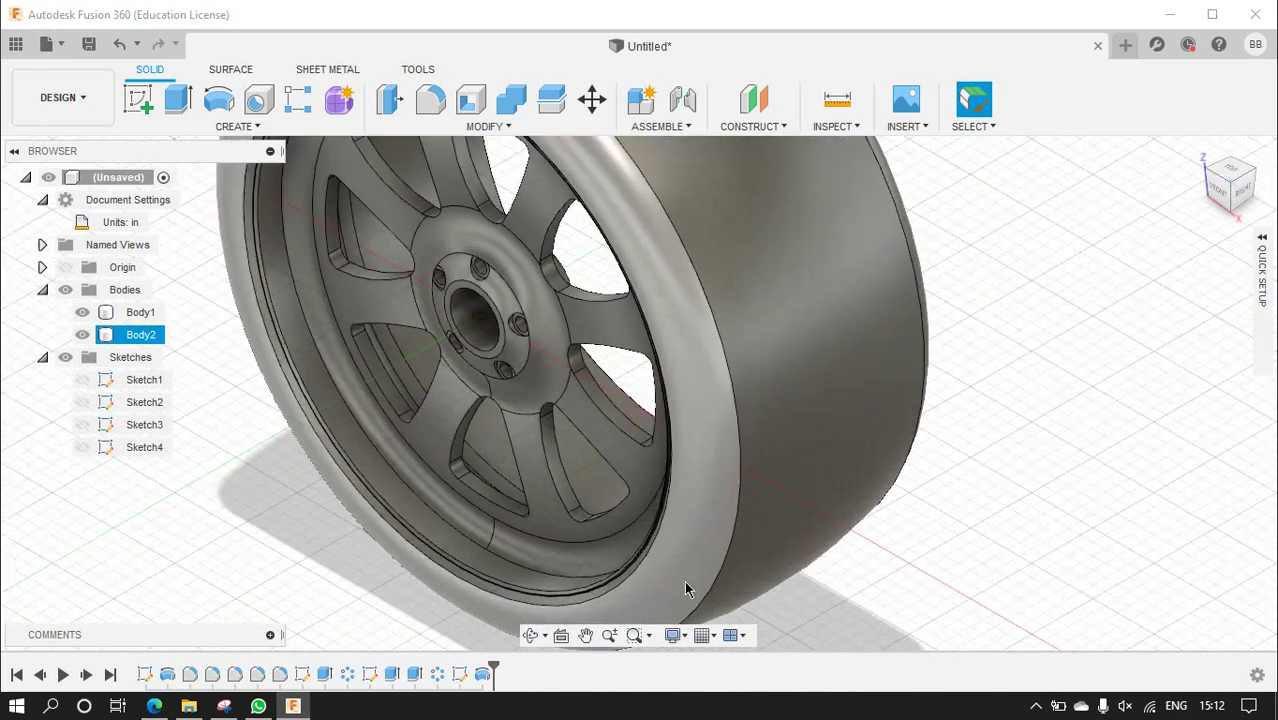
{"action": "scroll", "coordinate": [733, 520], "scroll_direction": "down", "scroll_amount": 3}
{"action": "scroll", "coordinate": [700, 560], "scroll_direction": "down", "scroll_amount": 1}
{"action": "left_click", "coordinate": [640, 612]}
{"action": "scroll", "coordinate": [640, 612], "scroll_direction": "up", "scroll_amount": 3}
{"action": "scroll", "coordinate": [655, 595], "scroll_direction": "down", "scroll_amount": 2}
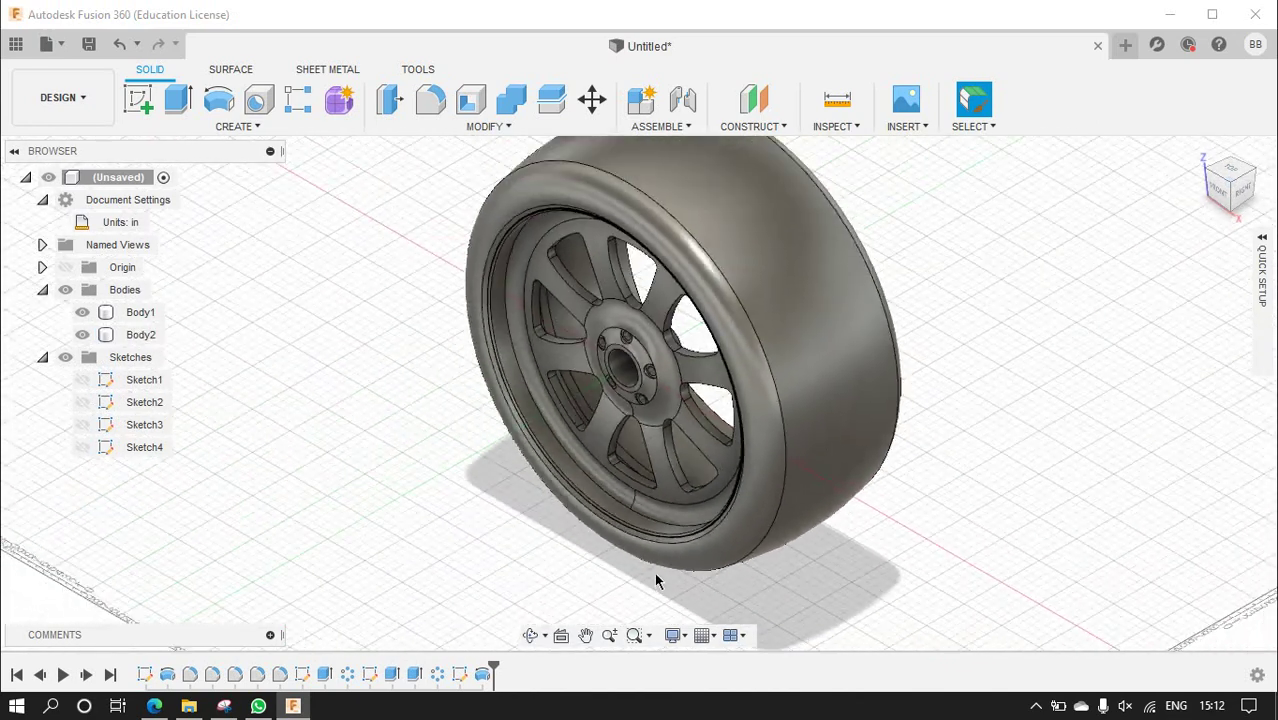
{"action": "scroll", "coordinate": [659, 580], "scroll_direction": "down", "scroll_amount": 2}
{"action": "left_click", "coordinate": [628, 430]}
{"action": "scroll", "coordinate": [729, 333], "scroll_direction": "up", "scroll_amount": 2}
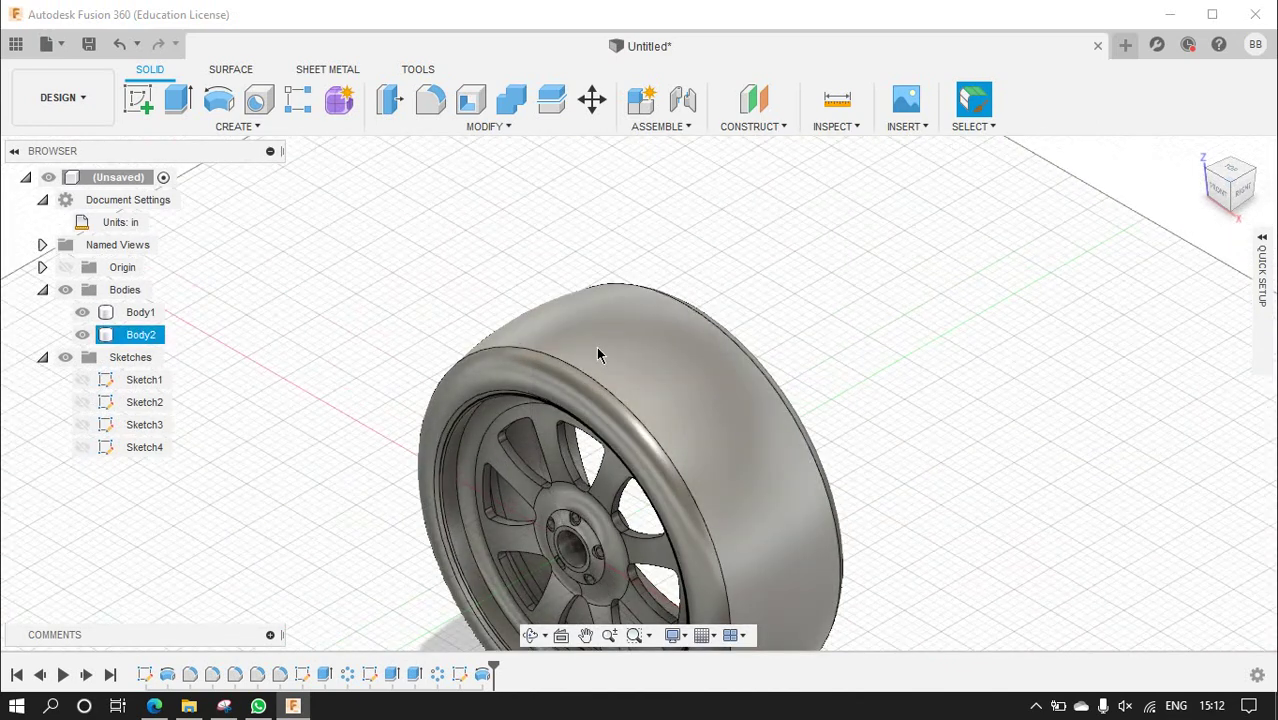
{"action": "left_click", "coordinate": [900, 292]}
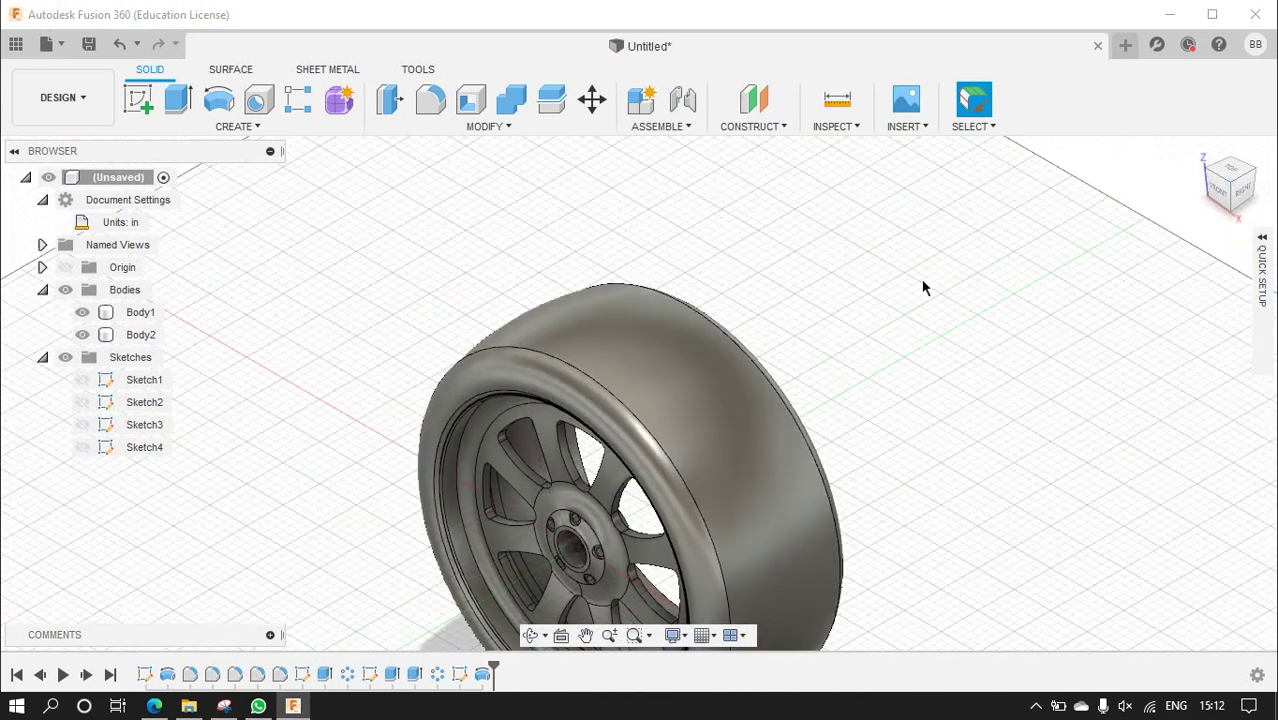
{"action": "left_click", "coordinate": [1218, 202]}
{"action": "scroll", "coordinate": [672, 594], "scroll_direction": "up", "scroll_amount": 4}
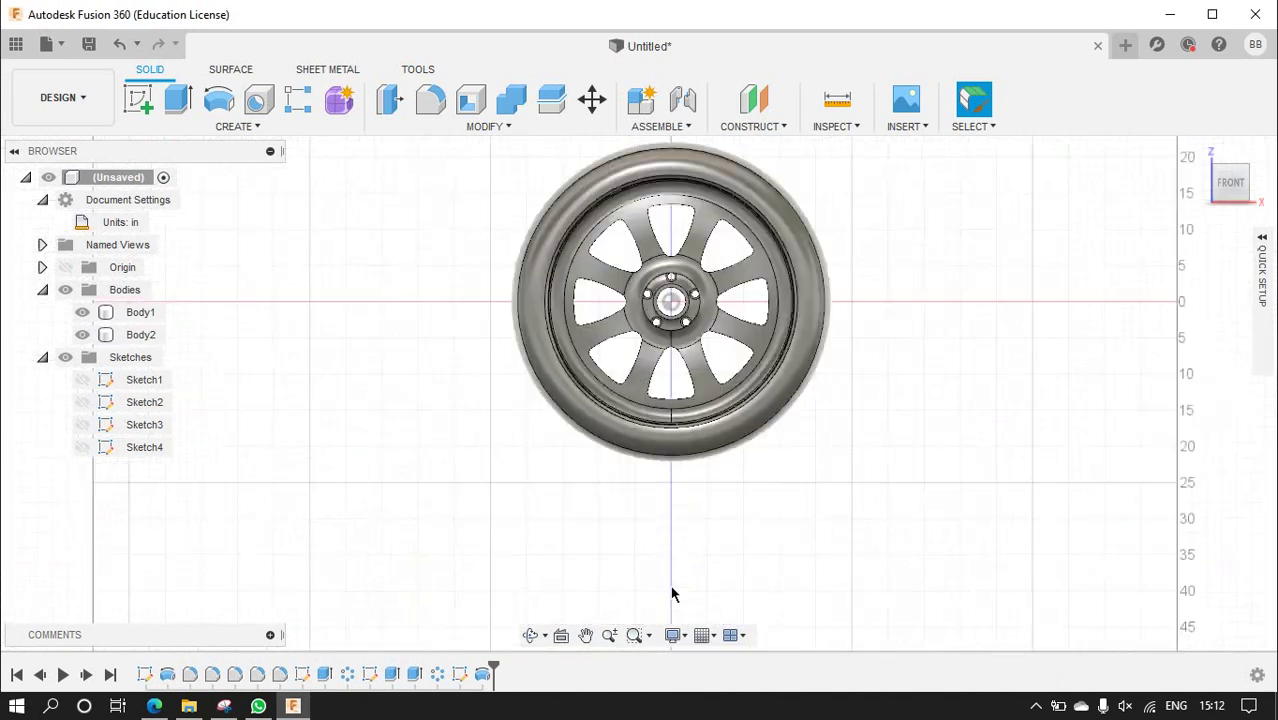
{"action": "scroll", "coordinate": [672, 594], "scroll_direction": "up", "scroll_amount": 3}
{"action": "scroll", "coordinate": [682, 457], "scroll_direction": "up", "scroll_amount": 2}
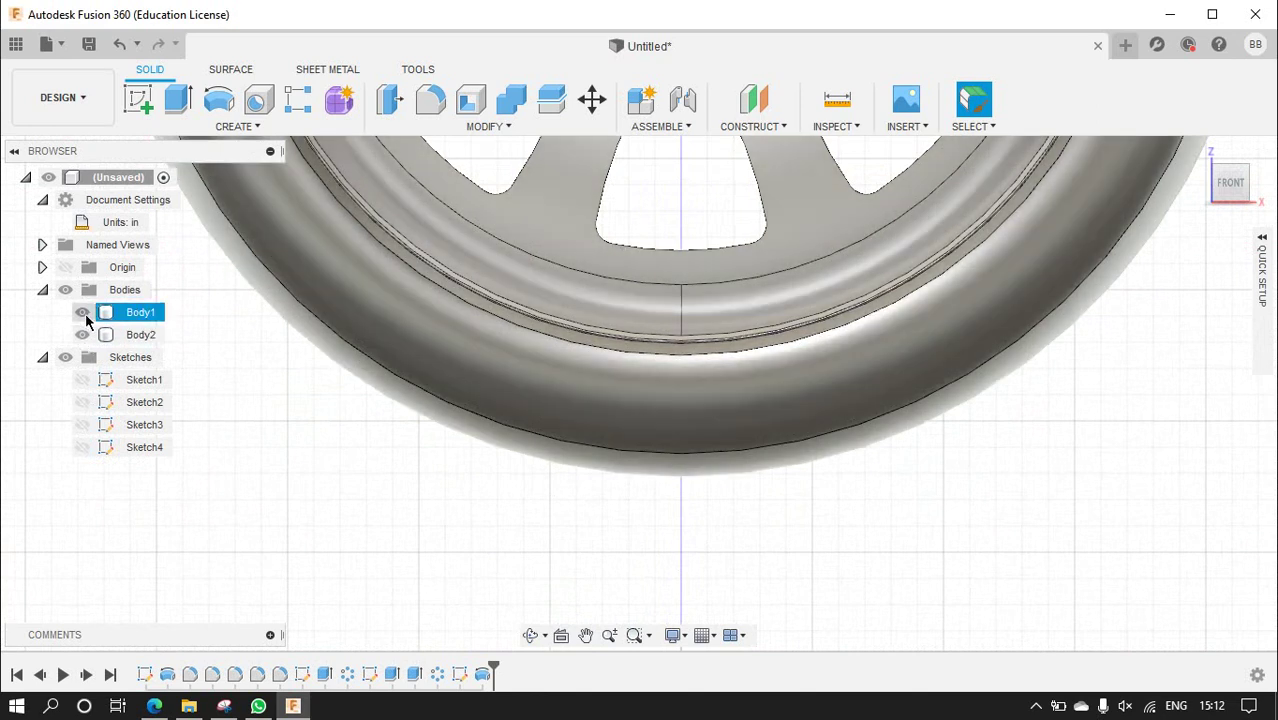
{"action": "left_click", "coordinate": [83, 313]}
{"action": "scroll", "coordinate": [400, 420], "scroll_direction": "down", "scroll_amount": 2}
{"action": "scroll", "coordinate": [442, 428], "scroll_direction": "up", "scroll_amount": 3}
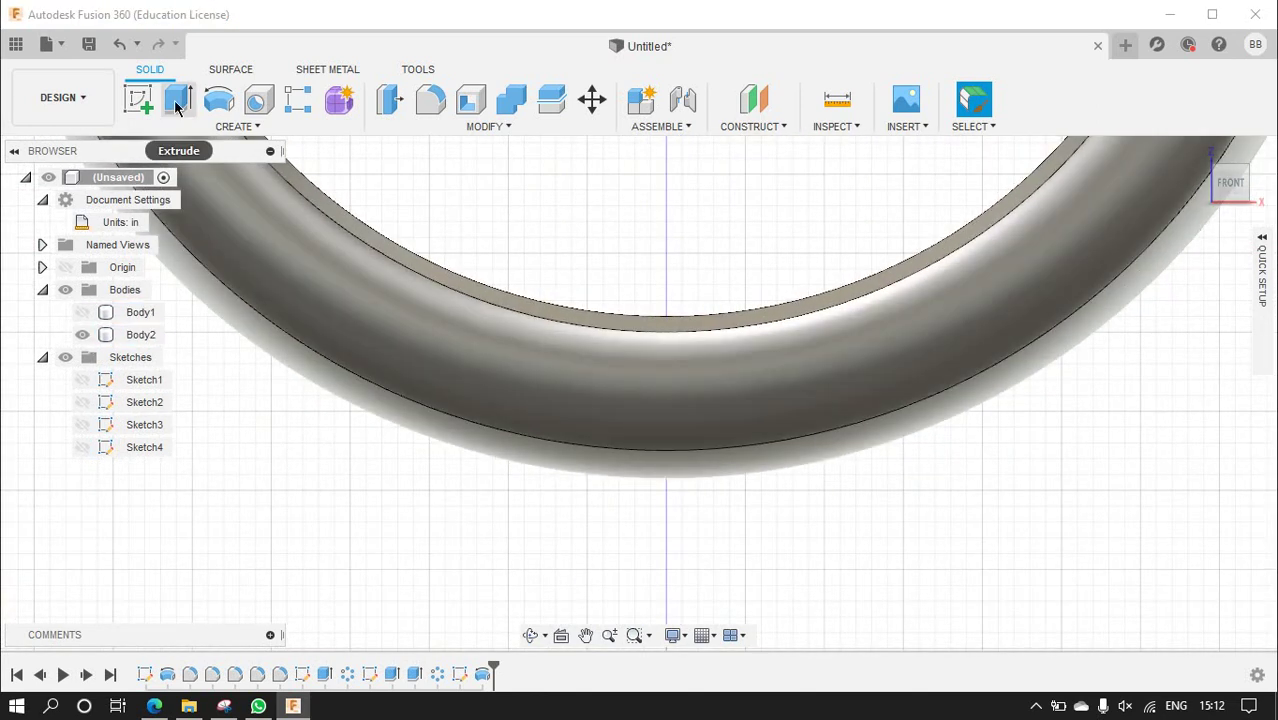
- Start a new sketch on the front plane
{"action": "left_click", "coordinate": [141, 103]}
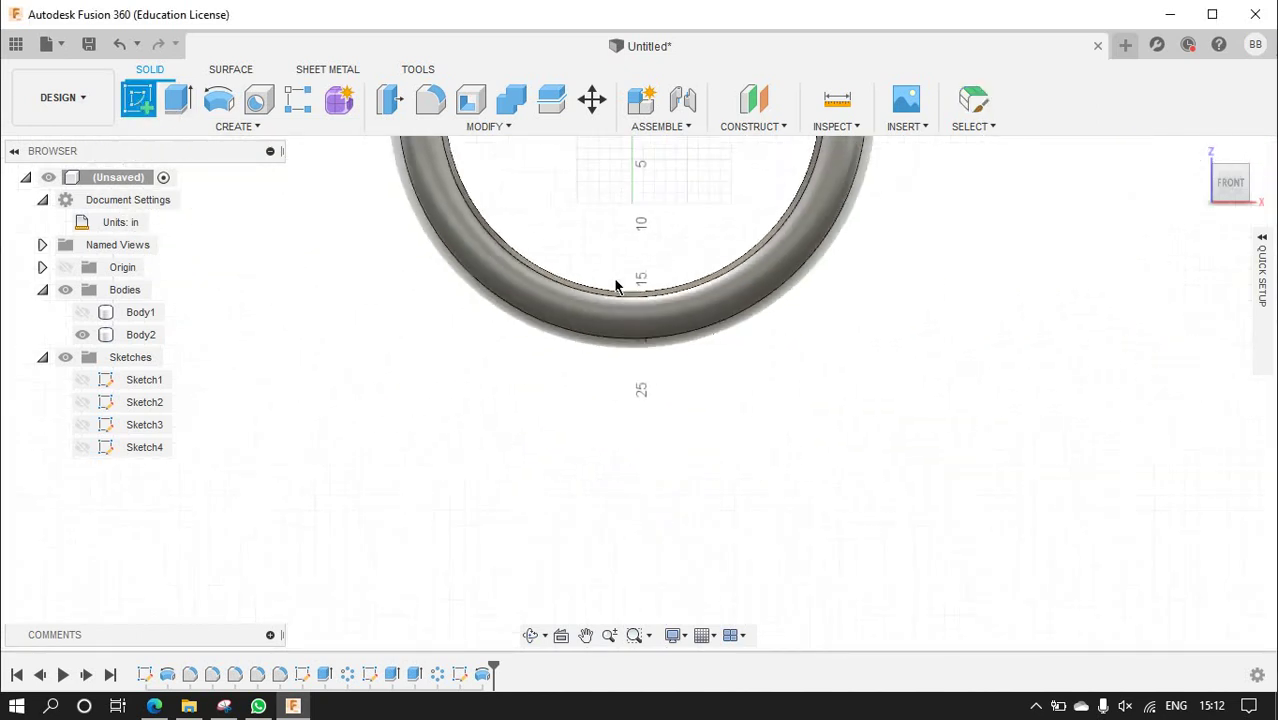
{"action": "scroll", "coordinate": [664, 201], "scroll_direction": "down", "scroll_amount": 2}
{"action": "scroll", "coordinate": [679, 174], "scroll_direction": "down", "scroll_amount": 2}
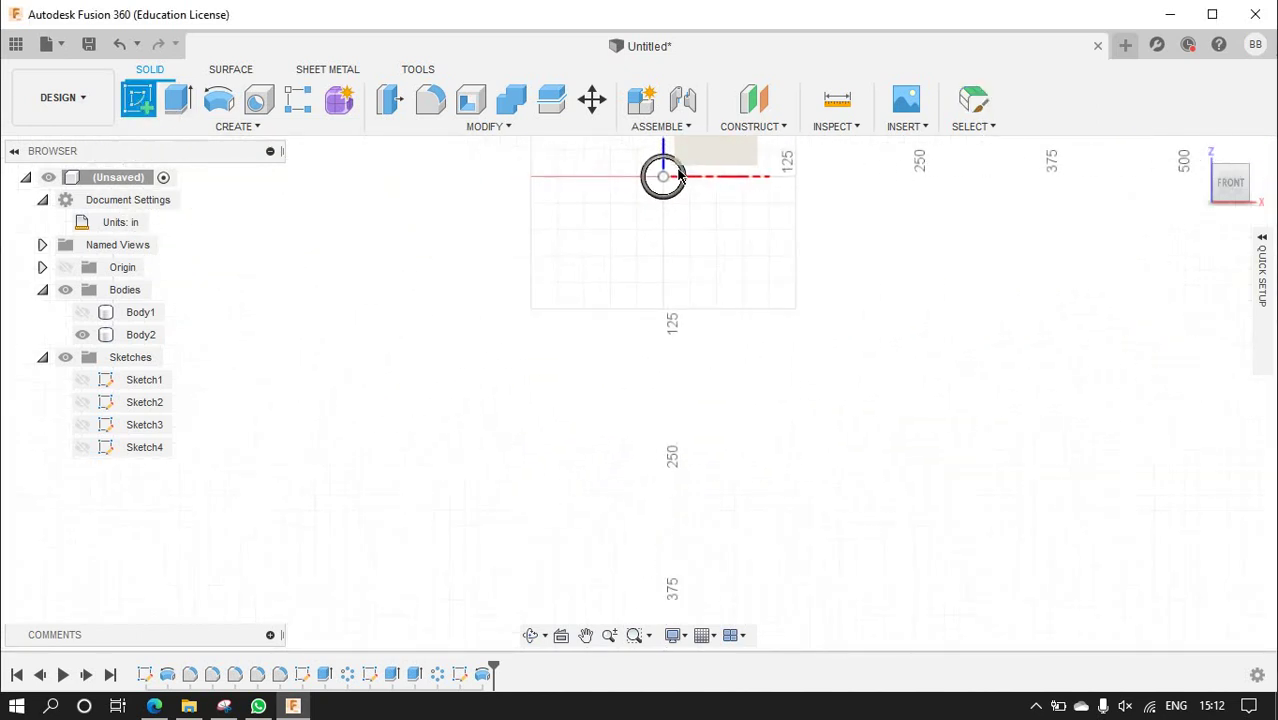
{"action": "left_click", "coordinate": [702, 157]}
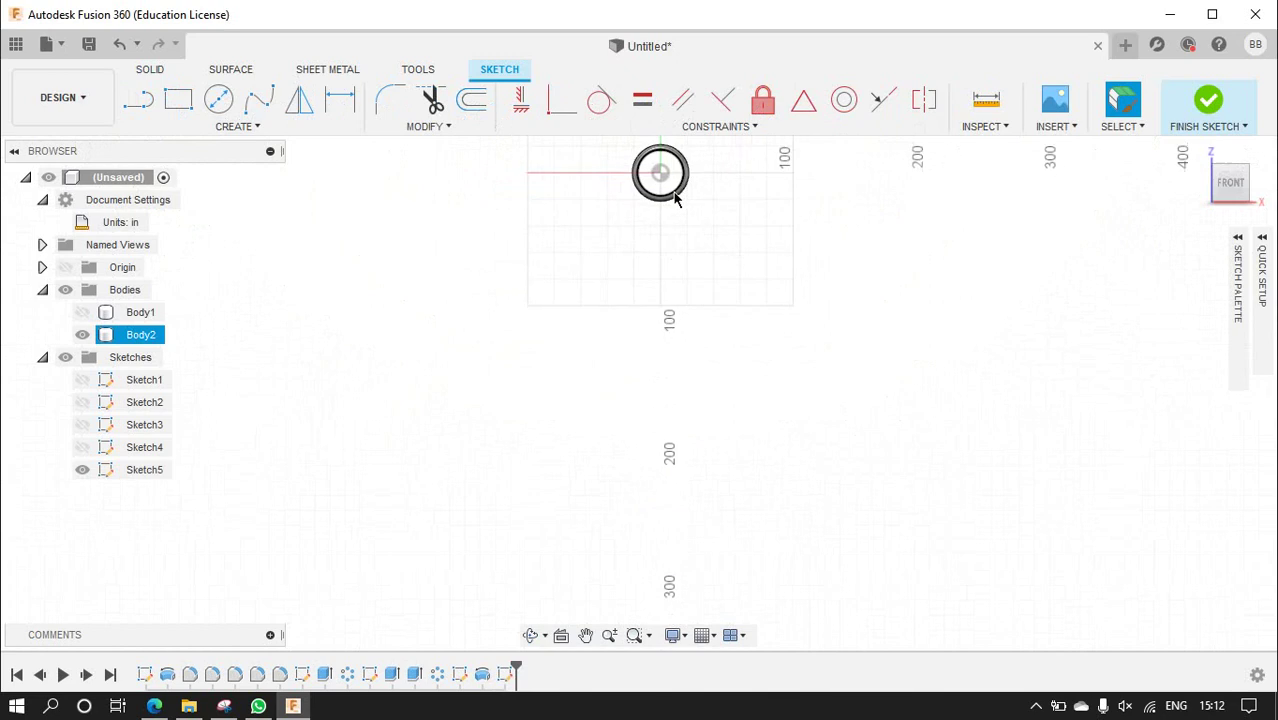
{"action": "scroll", "coordinate": [662, 175], "scroll_direction": "up", "scroll_amount": 5}
{"action": "scroll", "coordinate": [625, 348], "scroll_direction": "up", "scroll_amount": 3}
{"action": "scroll", "coordinate": [669, 533], "scroll_direction": "down", "scroll_amount": 2}
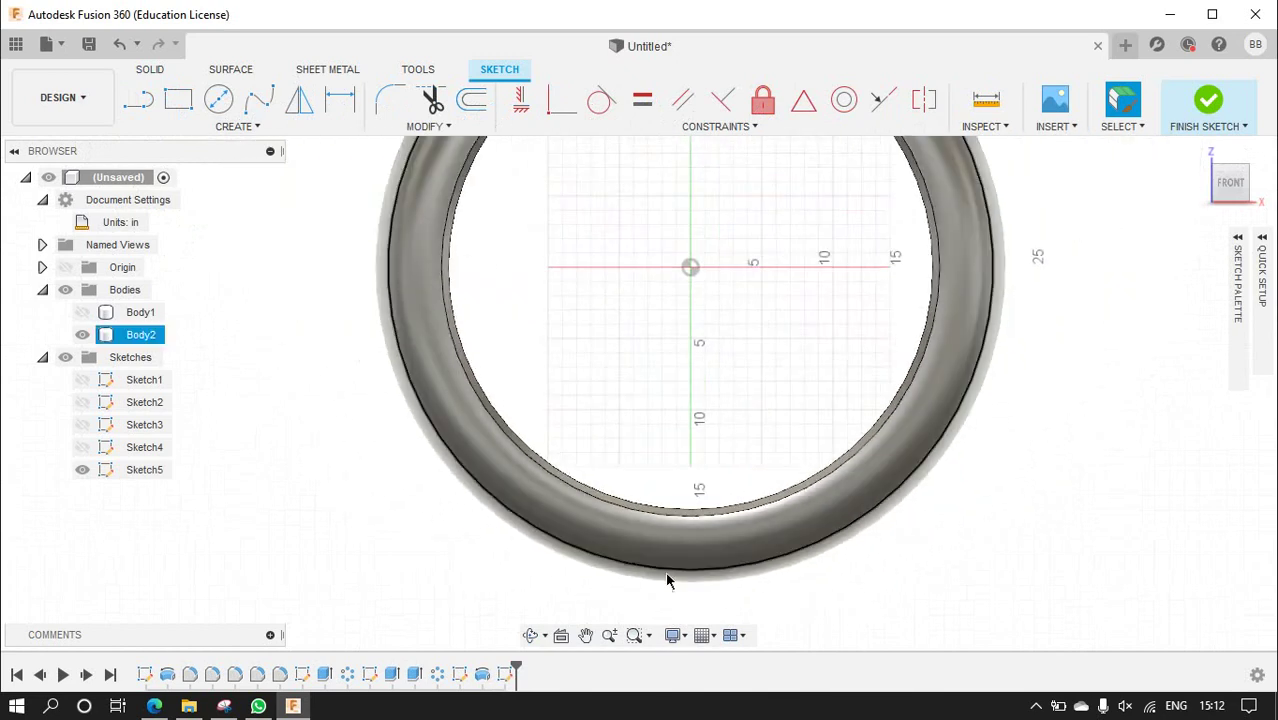
{"action": "scroll", "coordinate": [665, 571], "scroll_direction": "up", "scroll_amount": 5}
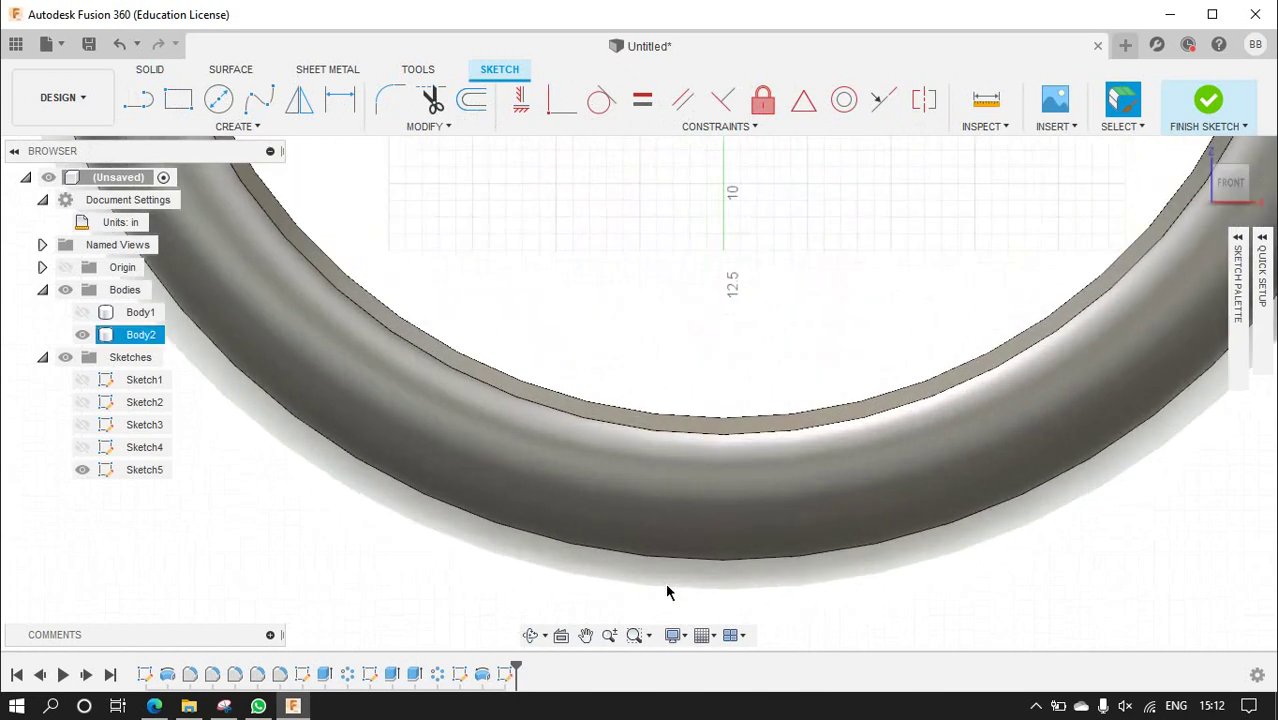
- Draw an 11.00 in by 0.50 in rectangle just below the tire and finish the sketch
{"action": "left_click", "coordinate": [186, 100]}
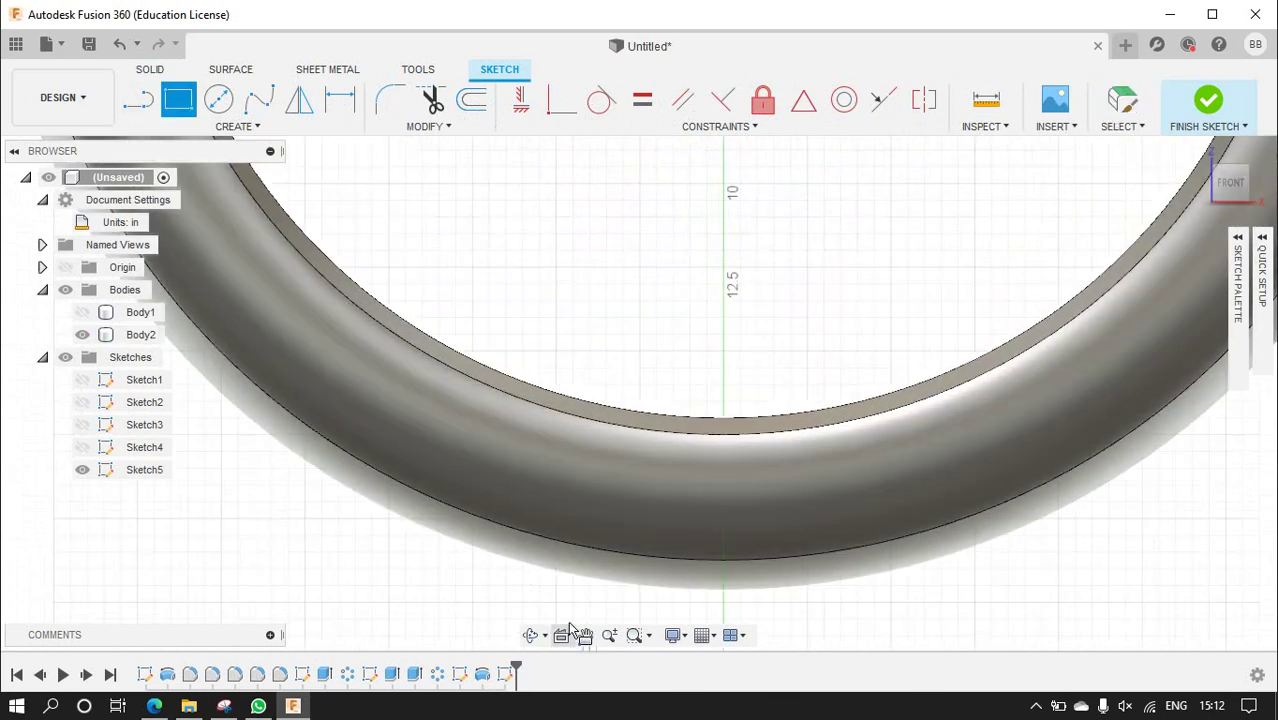
{"action": "left_click", "coordinate": [522, 585]}
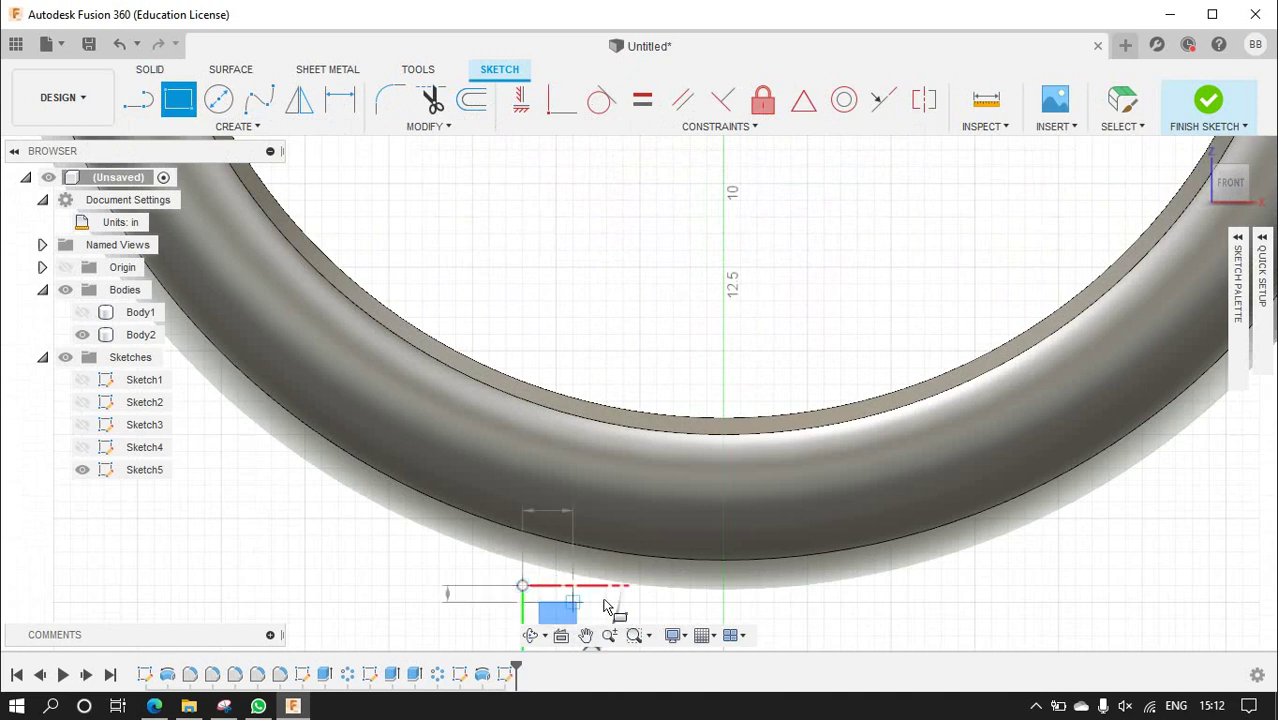
{"action": "left_click", "coordinate": [891, 603]}
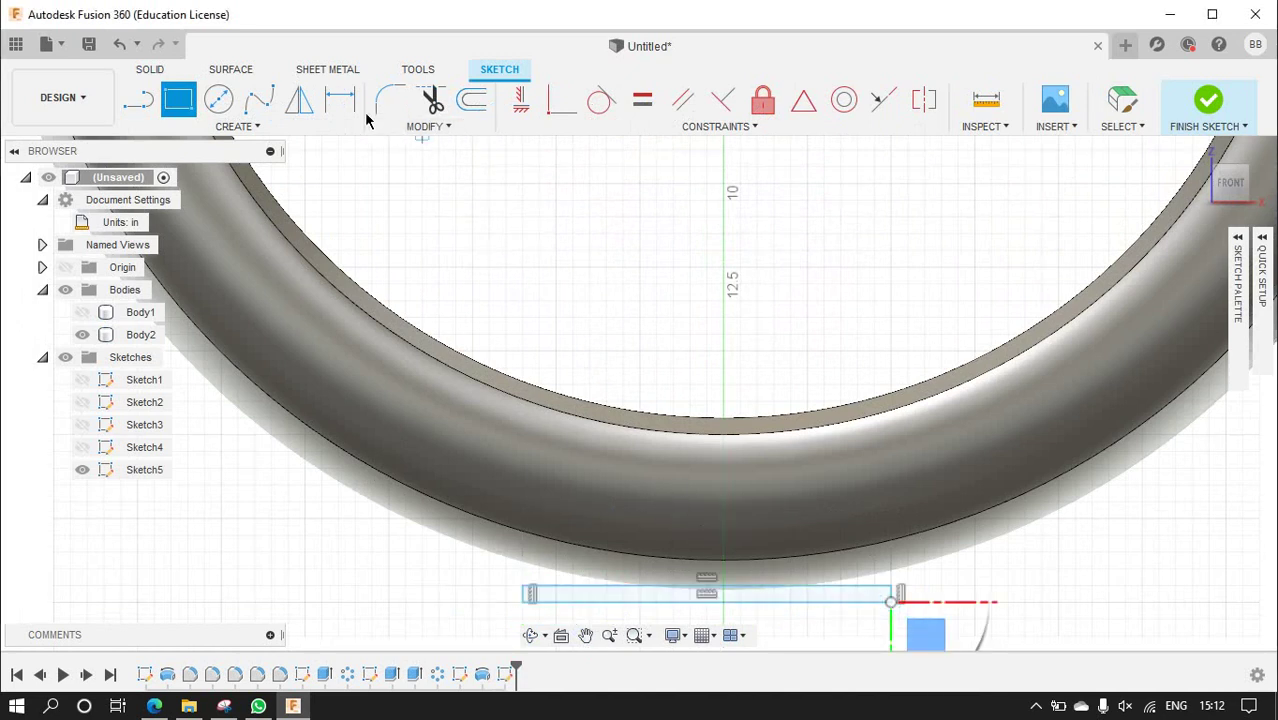
{"action": "left_click", "coordinate": [1207, 105]}
- Cut-extrude the rectangle 30.00 in through the tire to flatten its underside
{"action": "scroll", "coordinate": [960, 300], "scroll_direction": "down", "scroll_amount": 5}
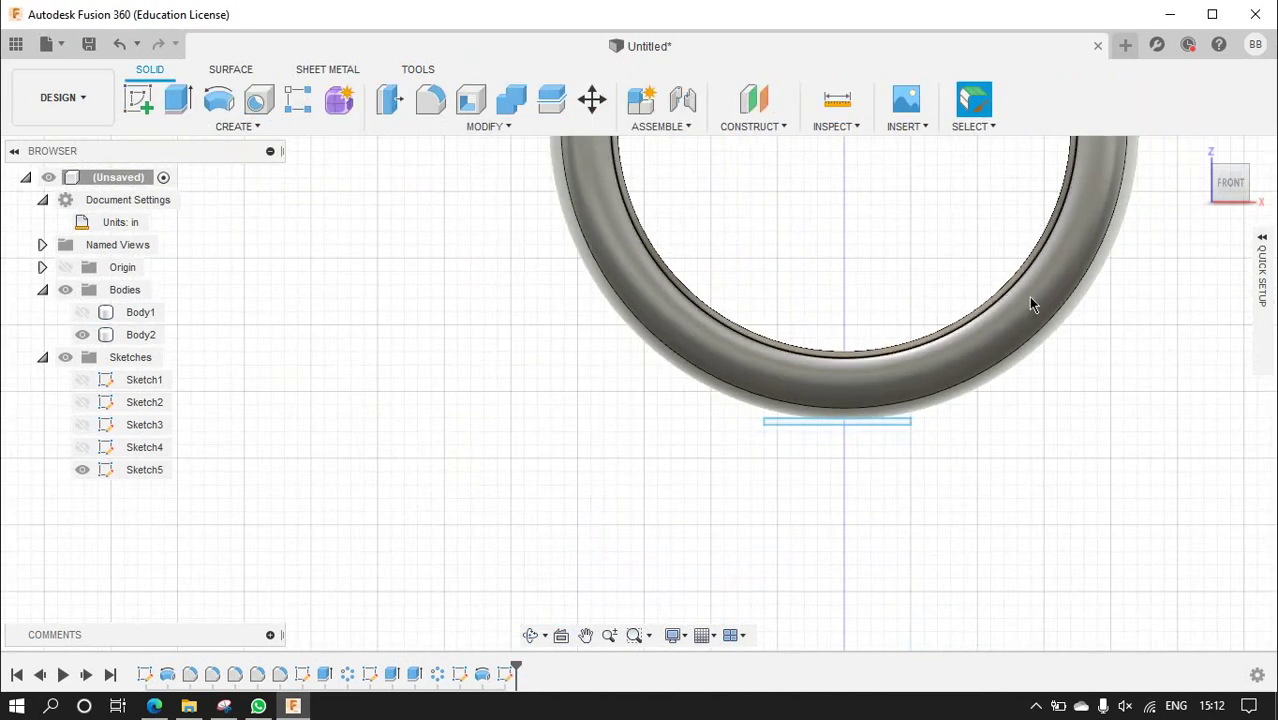
{"action": "left_click", "coordinate": [1247, 175]}
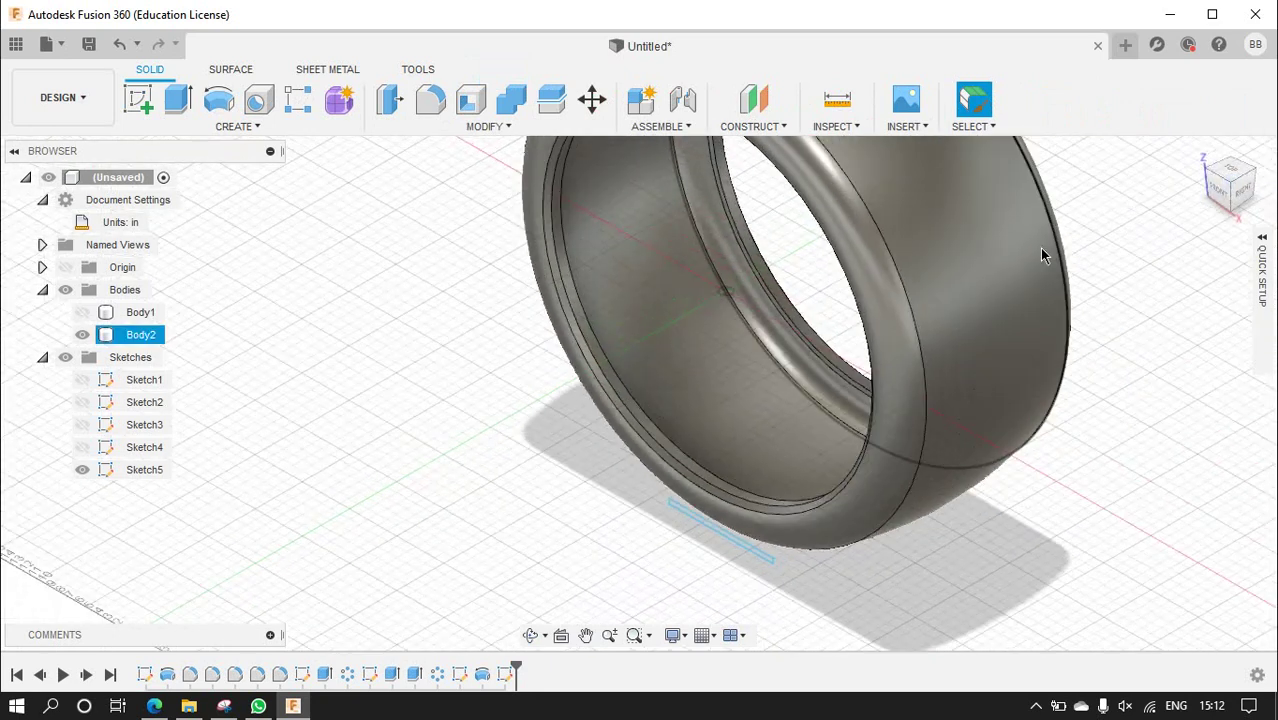
{"action": "left_click", "coordinate": [186, 107]}
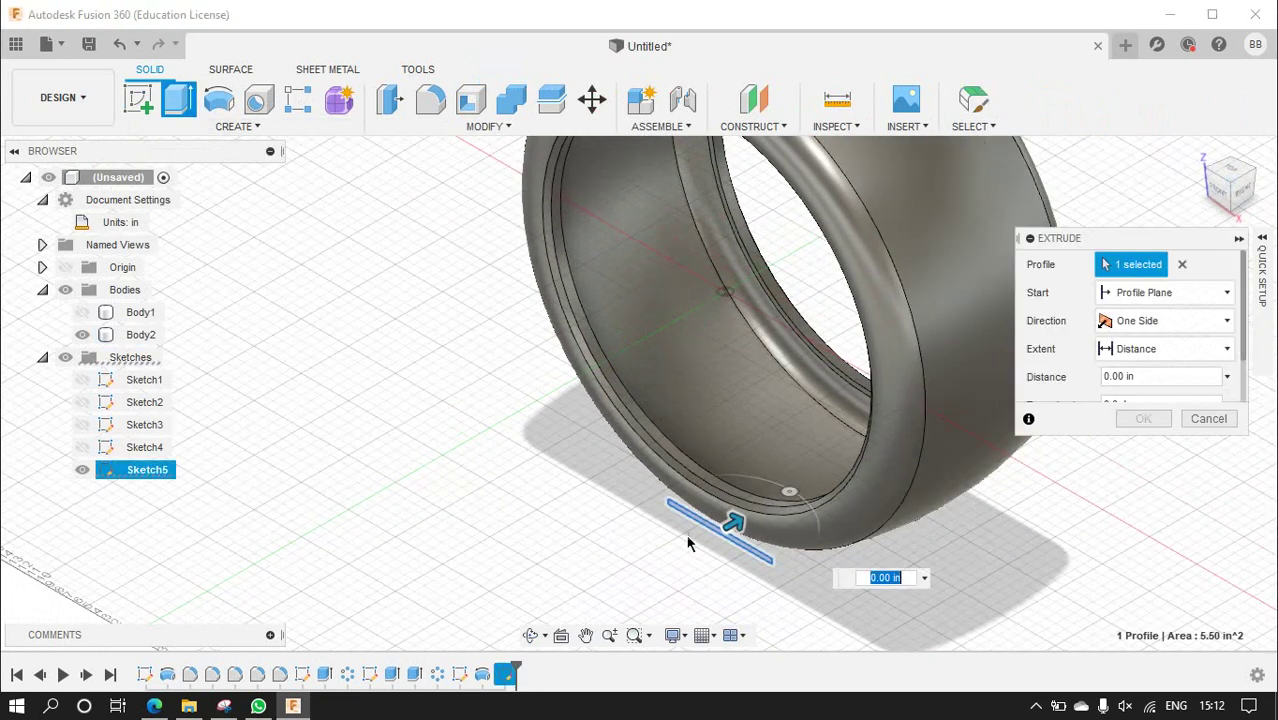
{"action": "mouse_move", "coordinate": [730, 520]}
{"action": "left_mouse_down"}
{"action": "mouse_move", "coordinate": [944, 428]}
{"action": "mouse_move", "coordinate": [1055, 437]}
{"action": "left_mouse_up"}
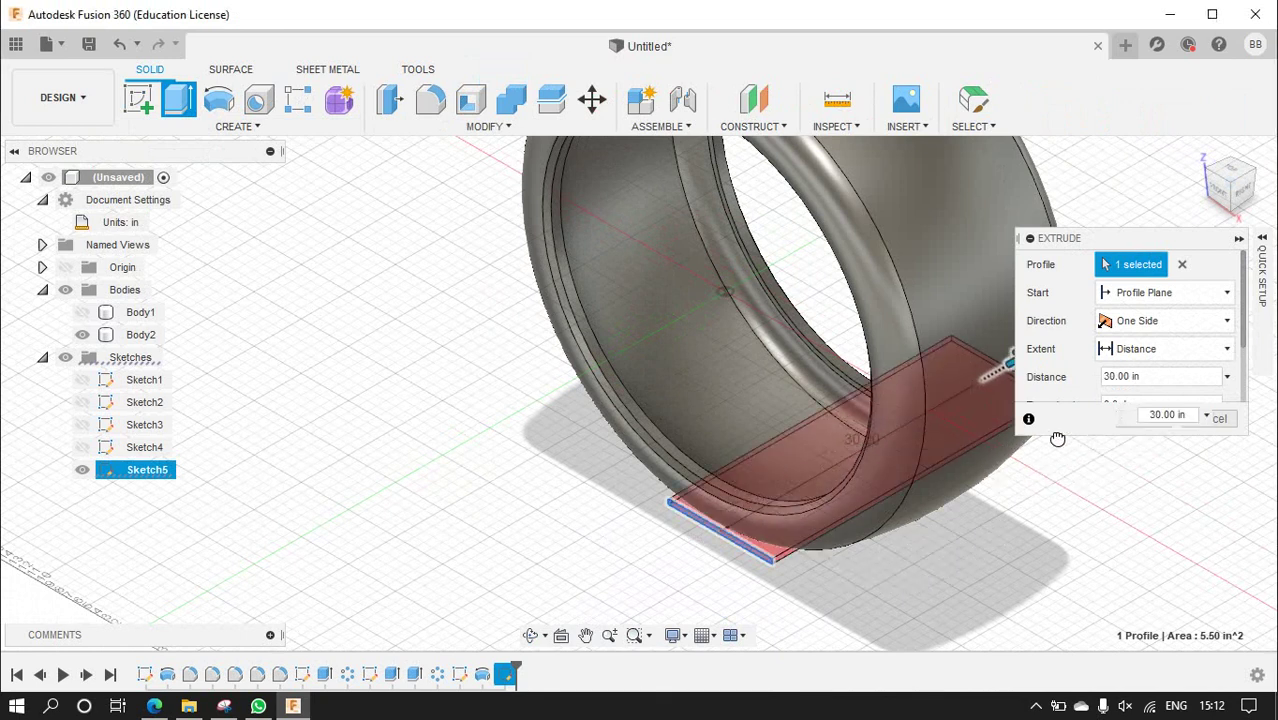
{"action": "scroll", "coordinate": [1228, 380], "scroll_direction": "down", "scroll_amount": 2}
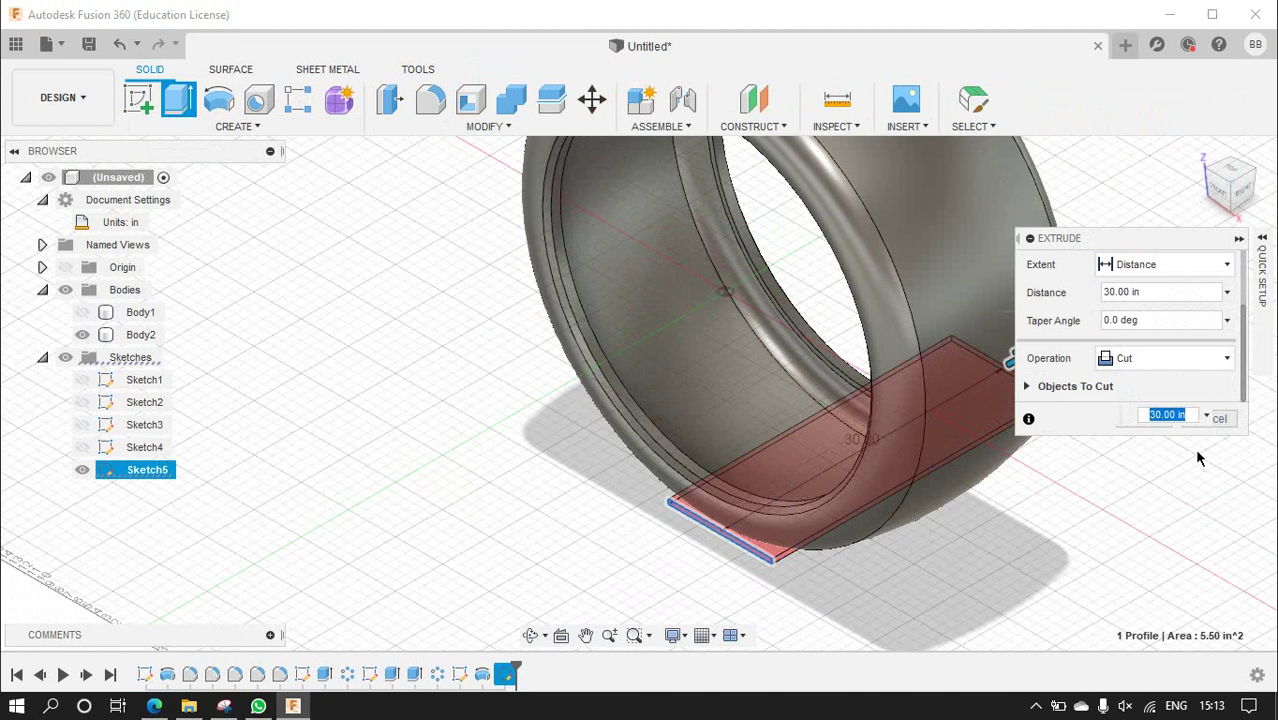
{"action": "left_click", "coordinate": [1152, 426]}
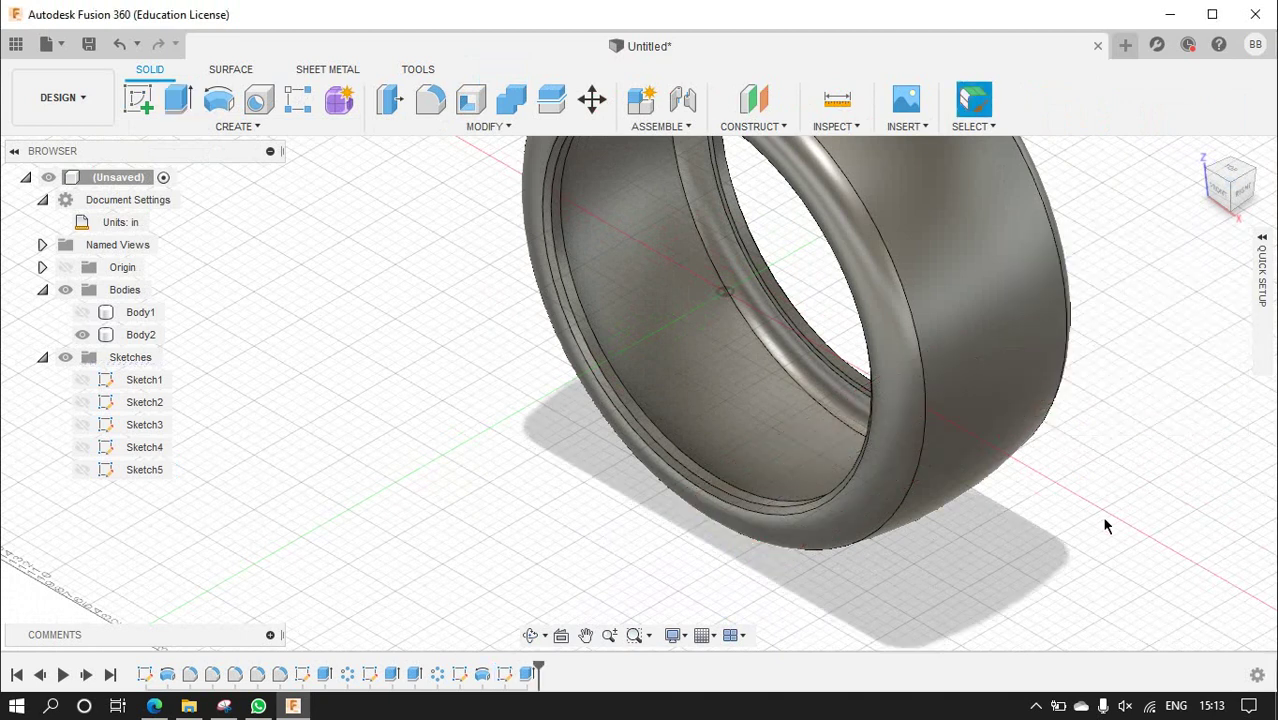
- Check the flat spot from the front, corner and underside views
{"action": "left_click", "coordinate": [1222, 195]}
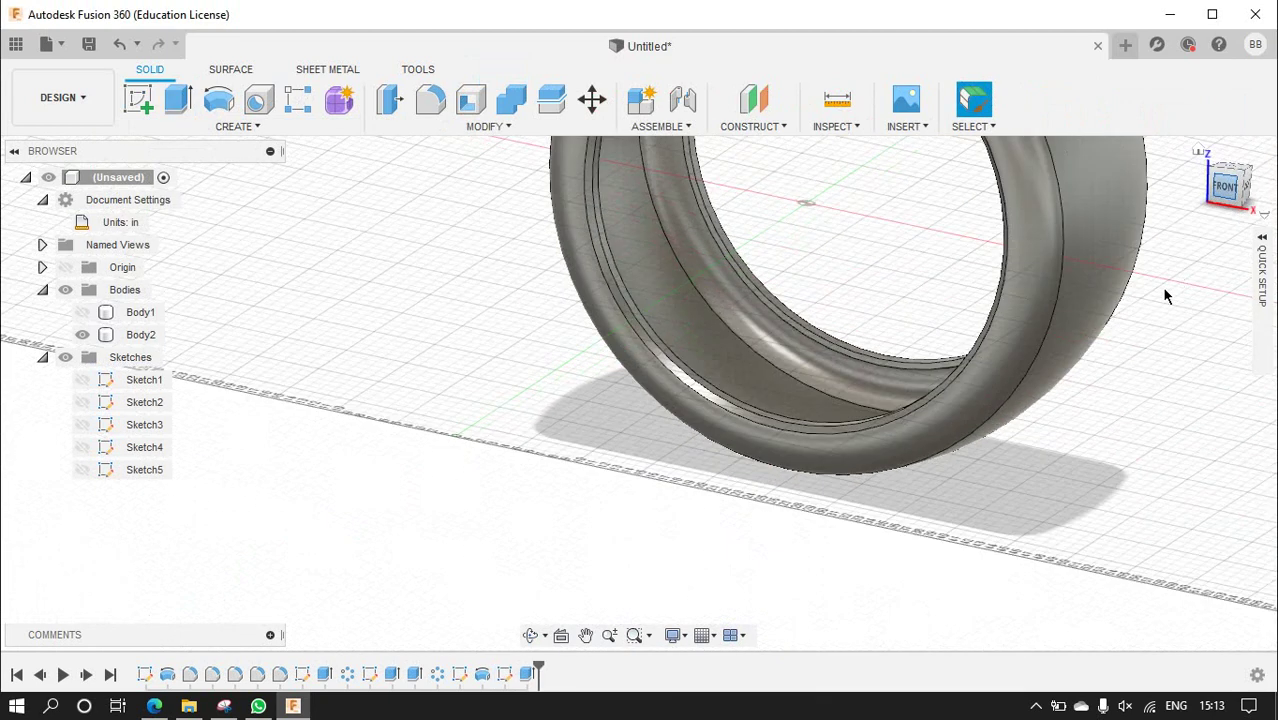
{"action": "left_click", "coordinate": [1218, 203]}
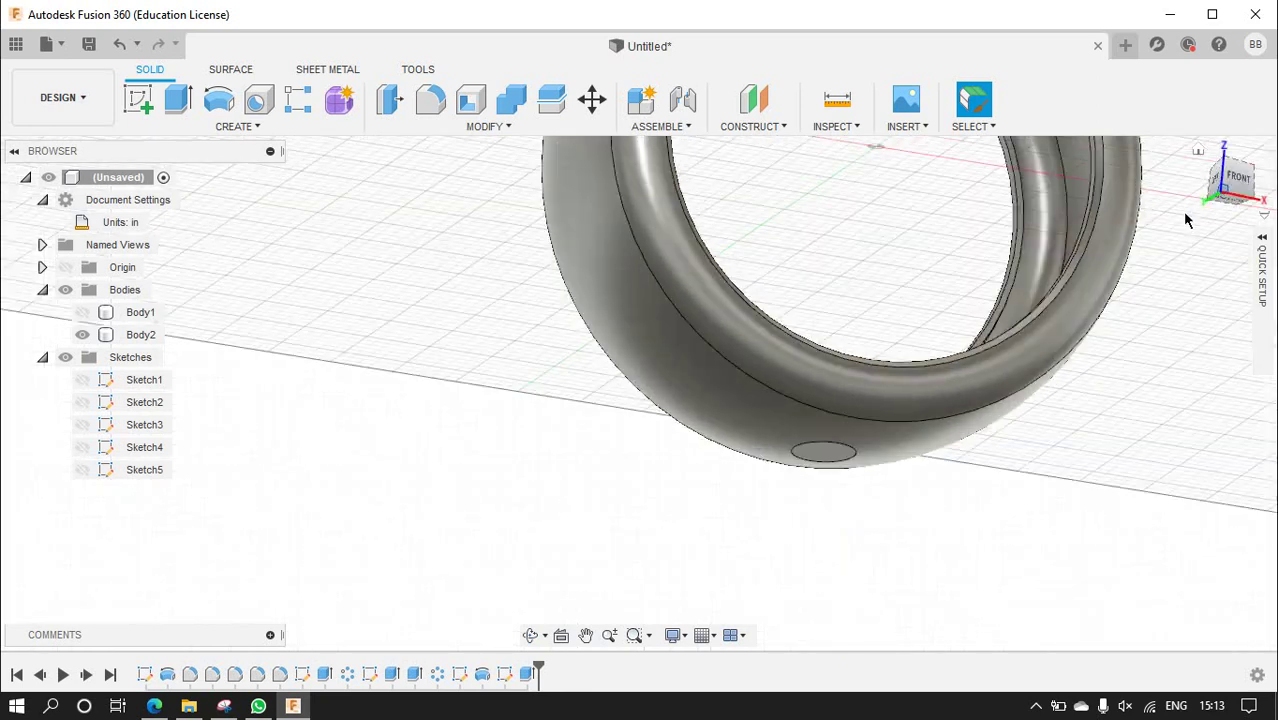
{"action": "mouse_move", "coordinate": [1230, 183]}
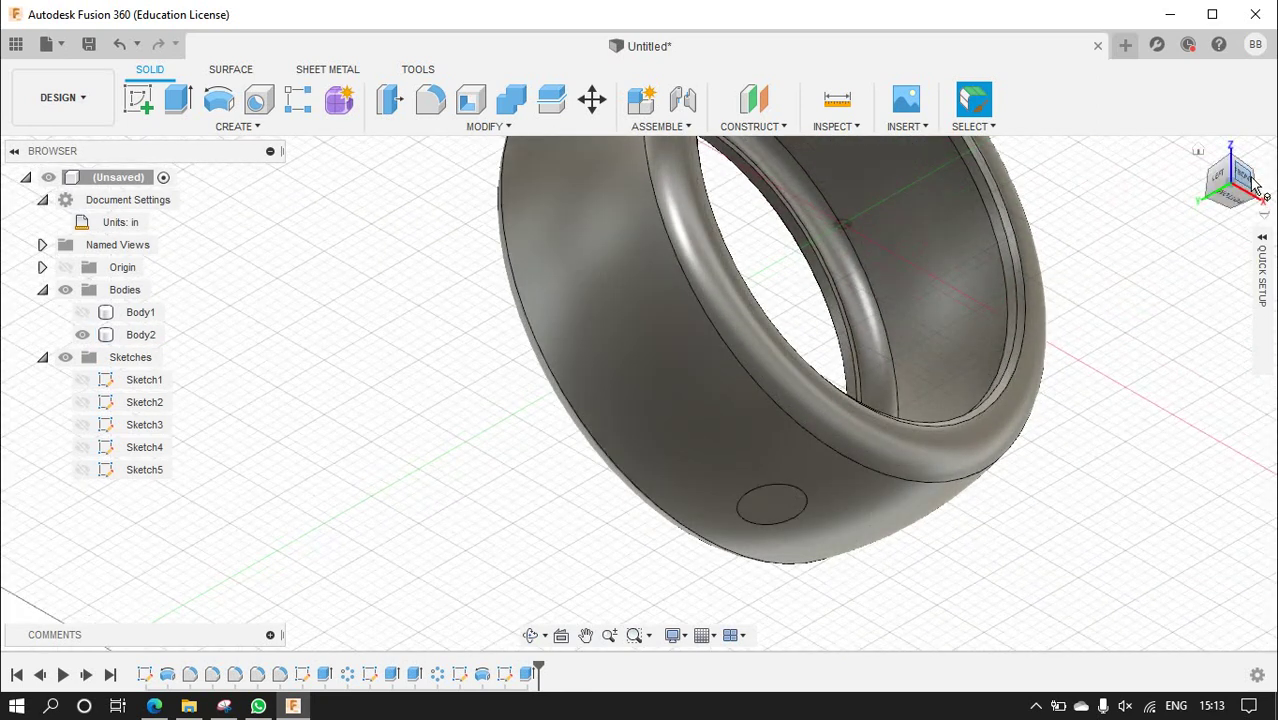
{"action": "left_click", "coordinate": [1257, 182]}
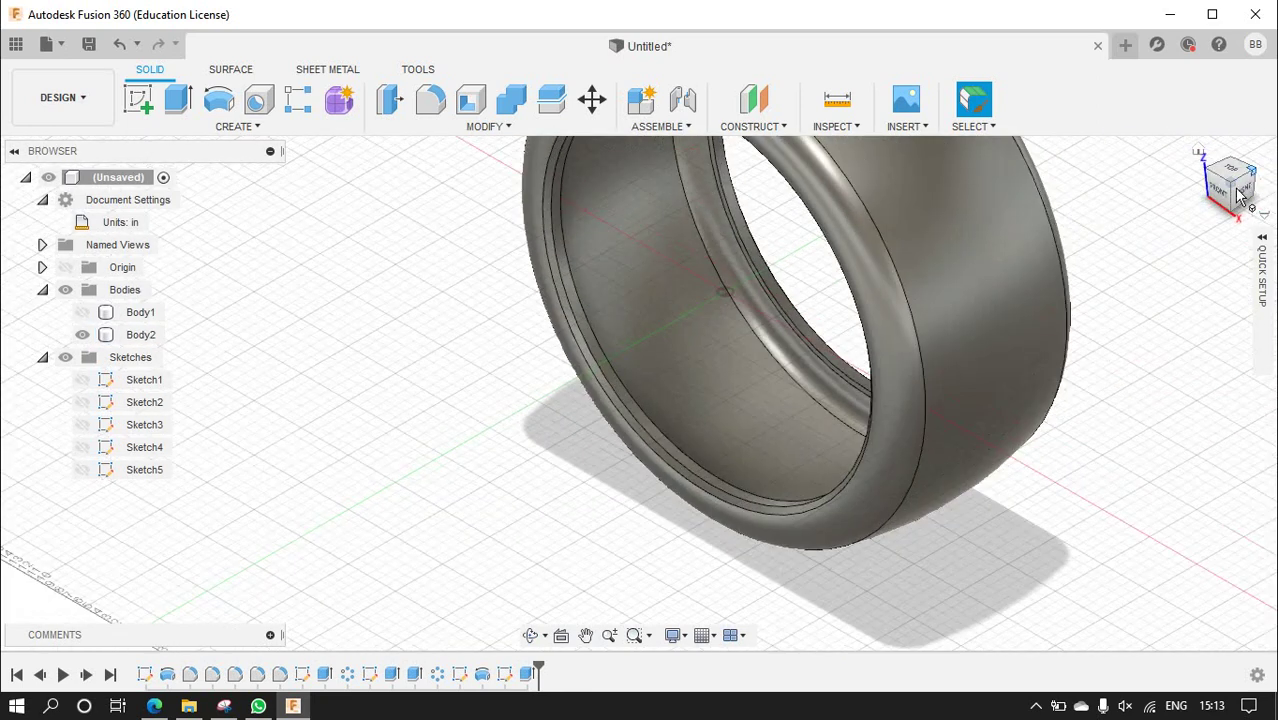
{"action": "left_click", "coordinate": [1240, 195]}
- Show the wheel rim Body1 again and fit the whole wheel in view
{"action": "left_click", "coordinate": [140, 334]}
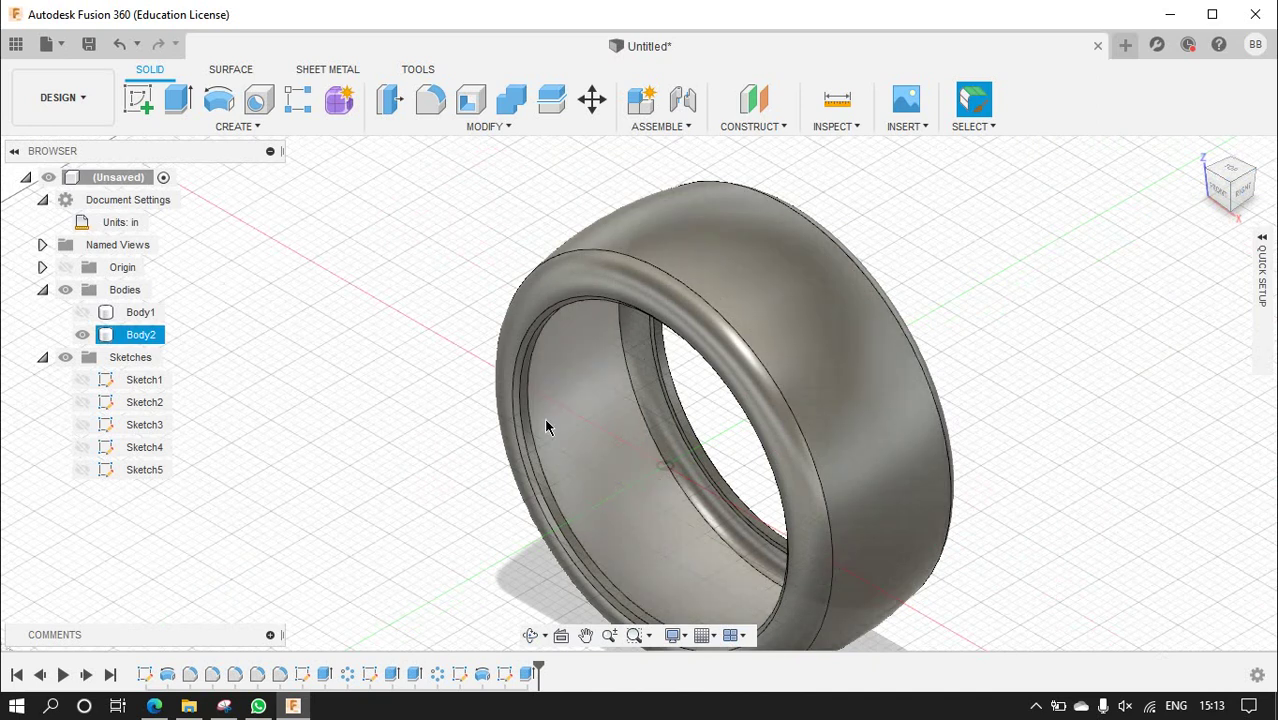
{"action": "left_click", "coordinate": [77, 313]}
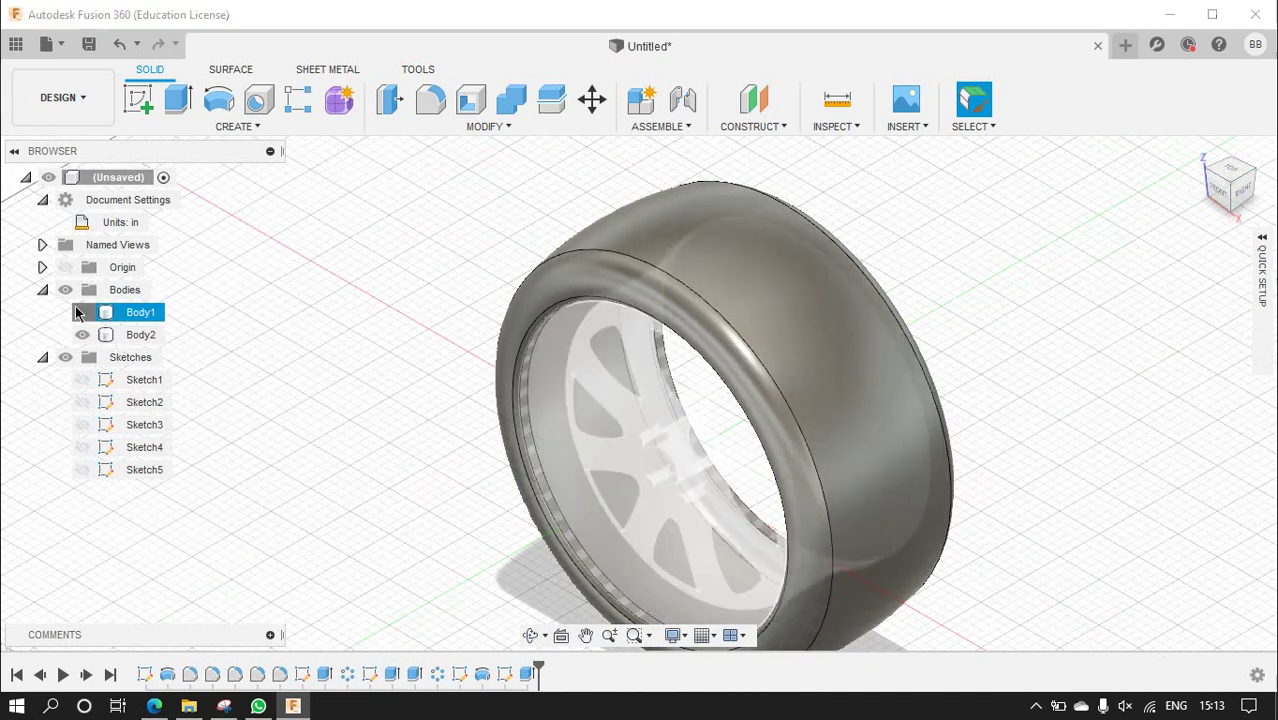
{"action": "left_click", "coordinate": [77, 313]}
{"action": "key", "text": "F6"}
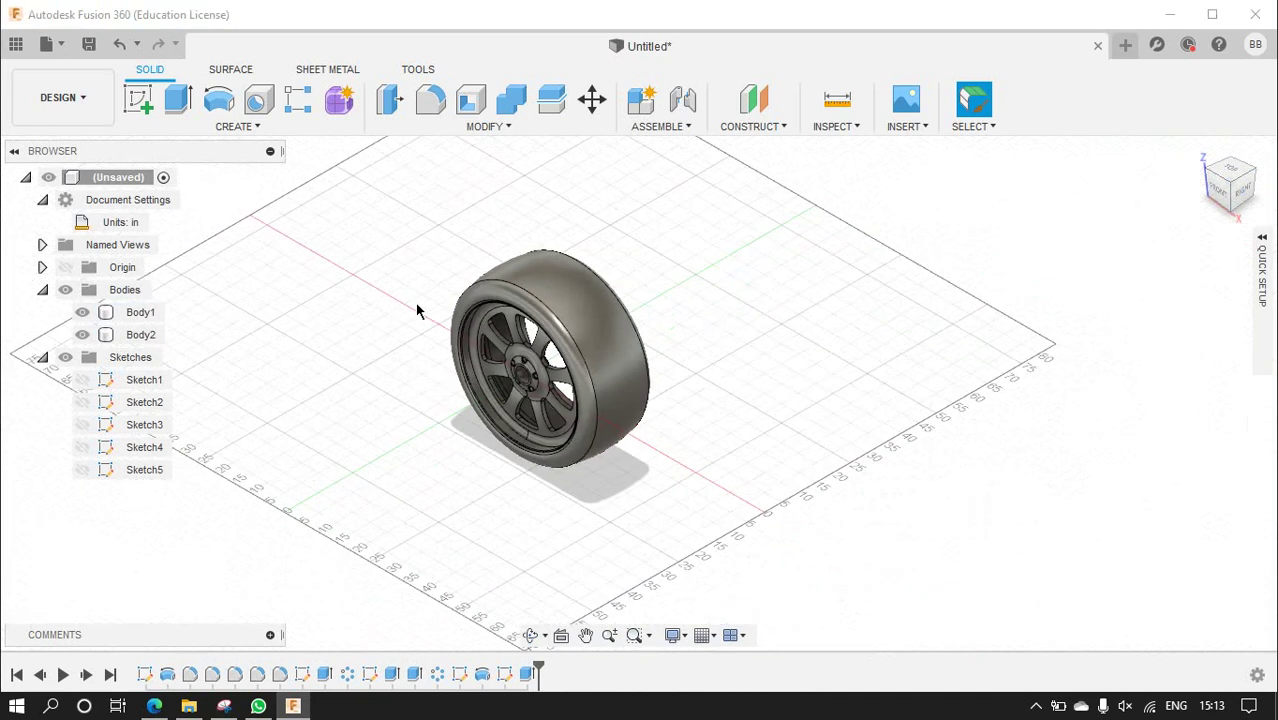
{"action": "left_click", "coordinate": [84, 106]}
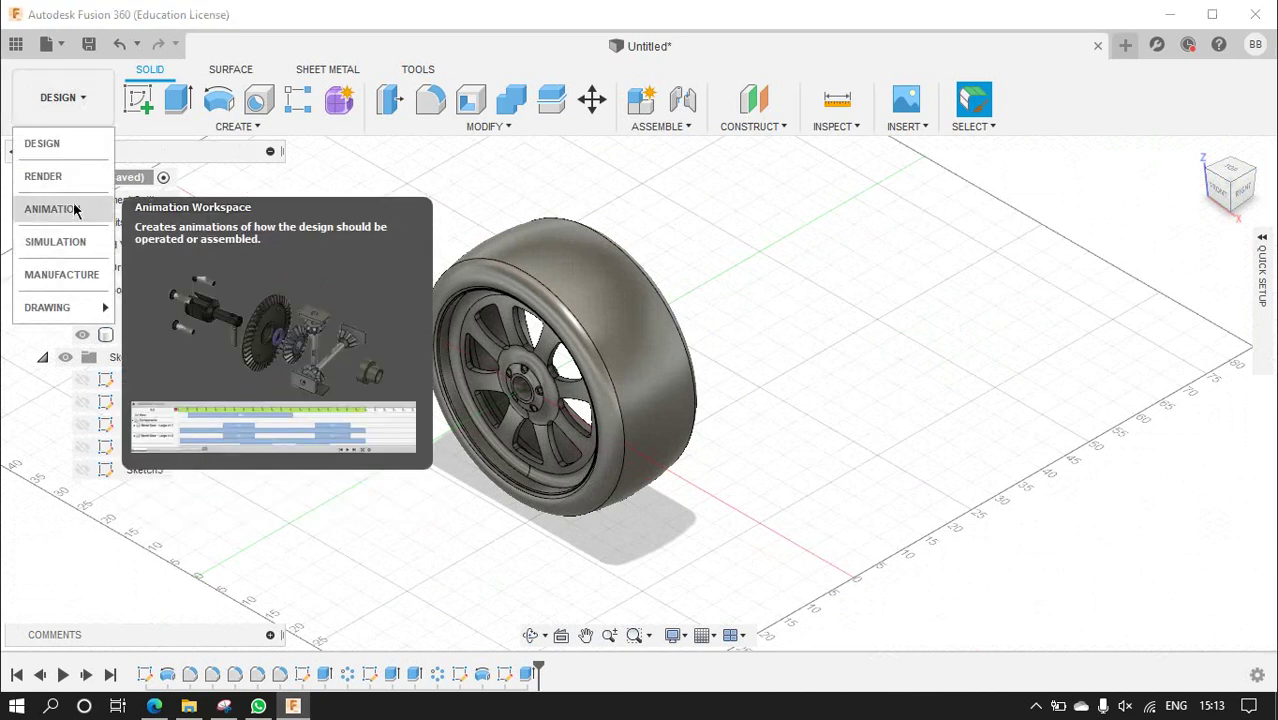
- In the Animation workspace, move the wheel component 15.00 in on Storyboard1's timeline
{"action": "left_click", "coordinate": [40, 209]}
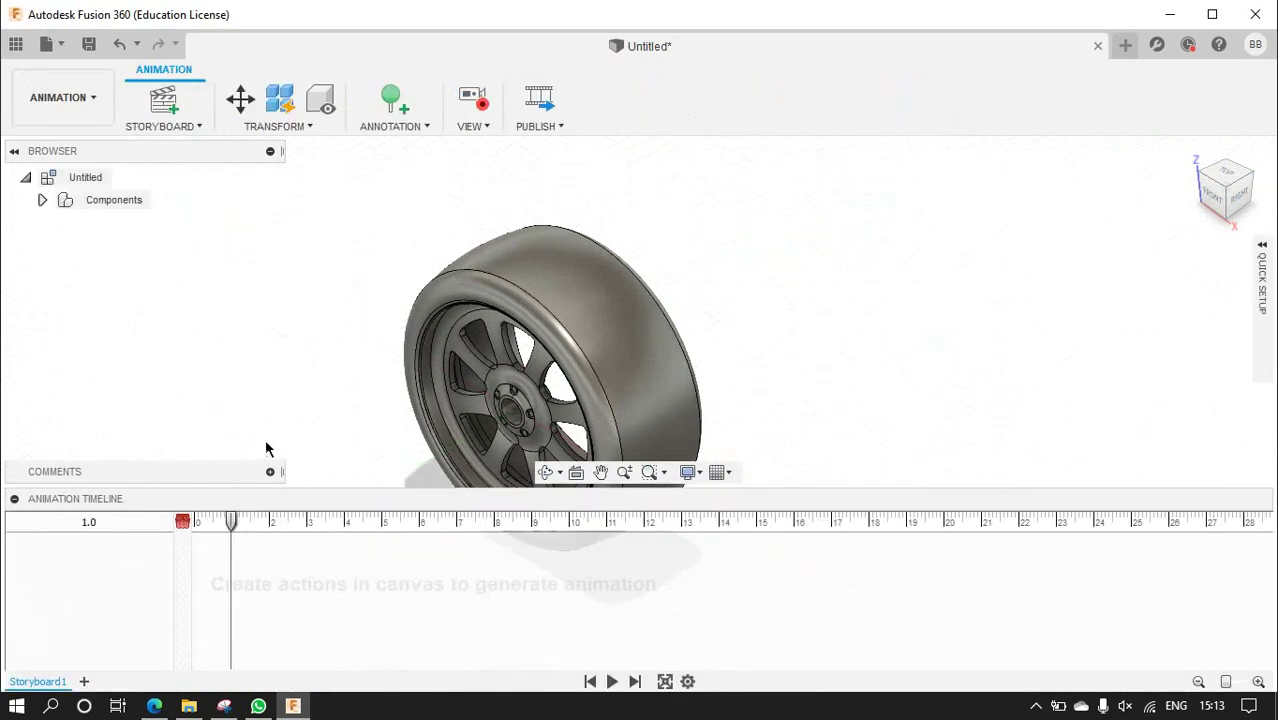
{"action": "key", "text": "F6"}
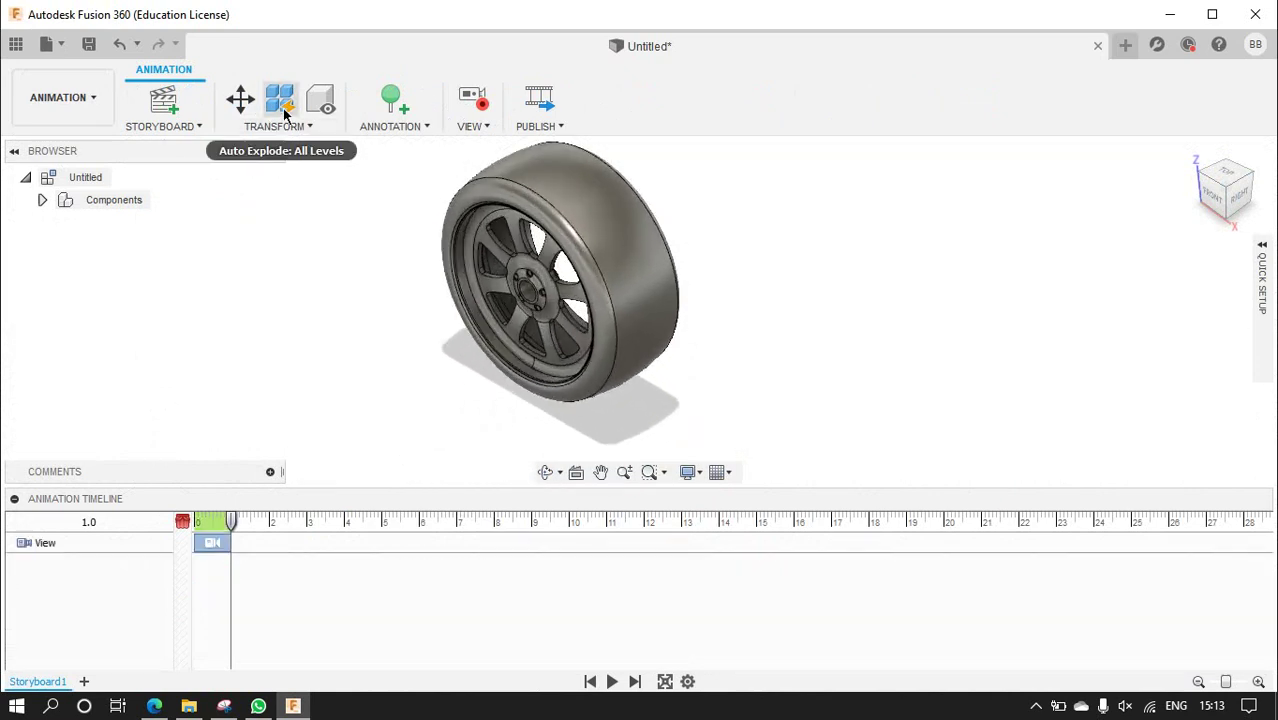
{"action": "left_click", "coordinate": [238, 117]}
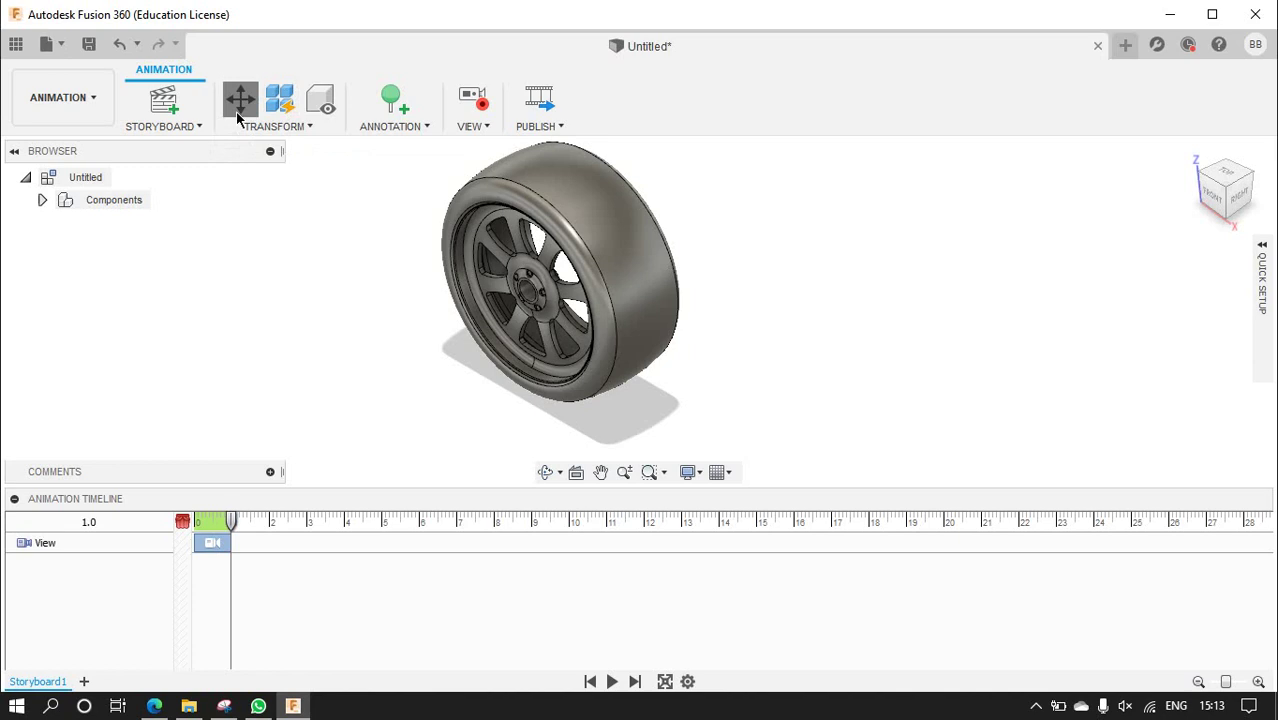
{"action": "left_click", "coordinate": [551, 317]}
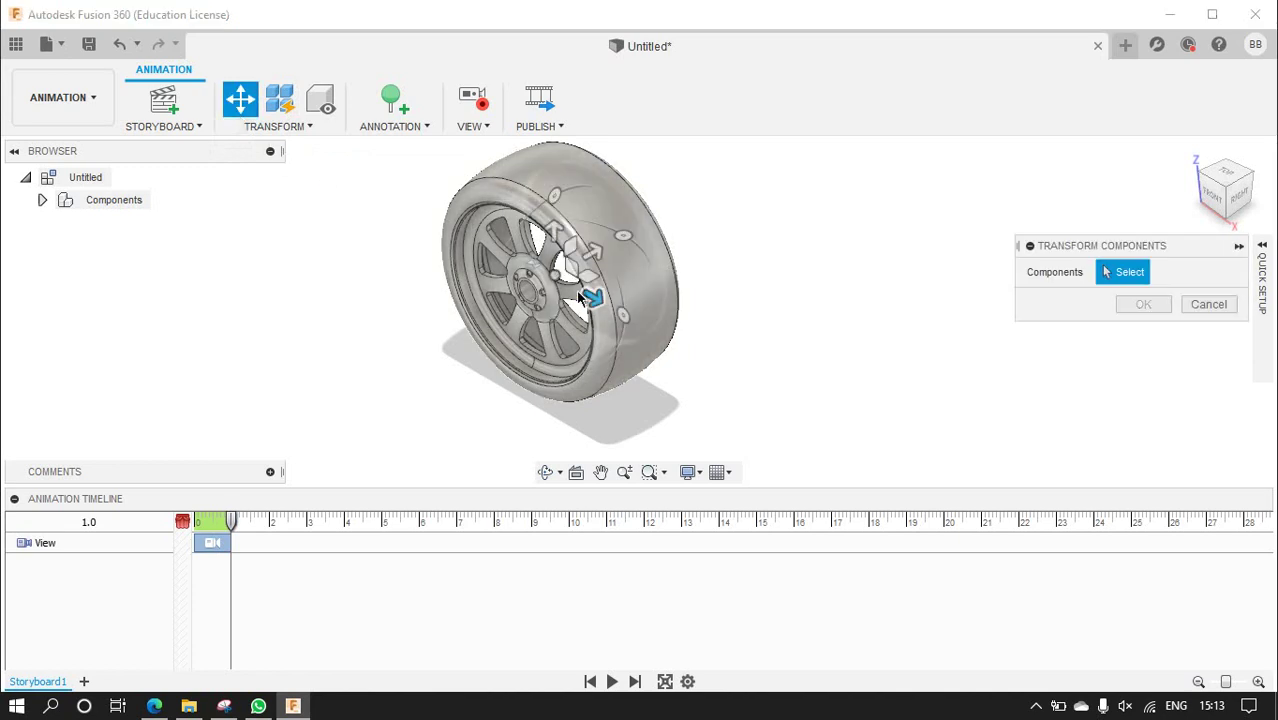
{"action": "left_click", "coordinate": [541, 290]}
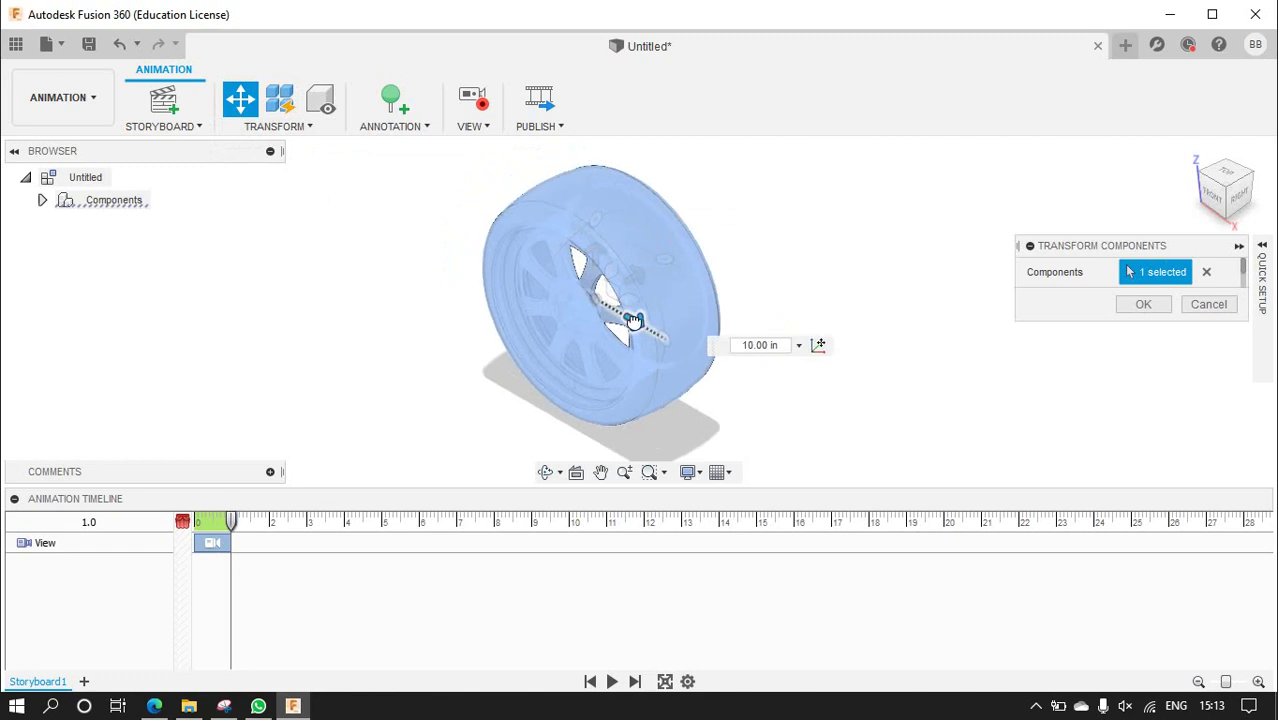
{"action": "left_click_drag", "start_coordinate": [611, 308], "coordinate": [653, 333]}
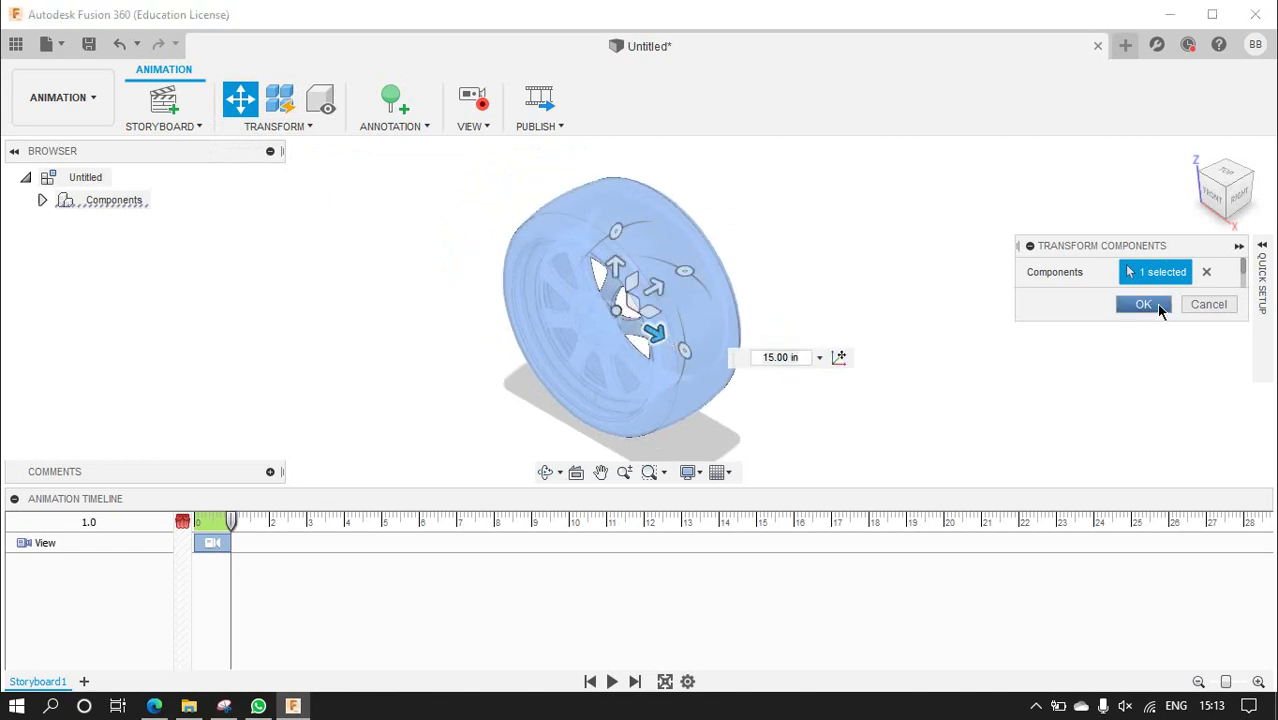
{"action": "left_click", "coordinate": [1143, 304]}
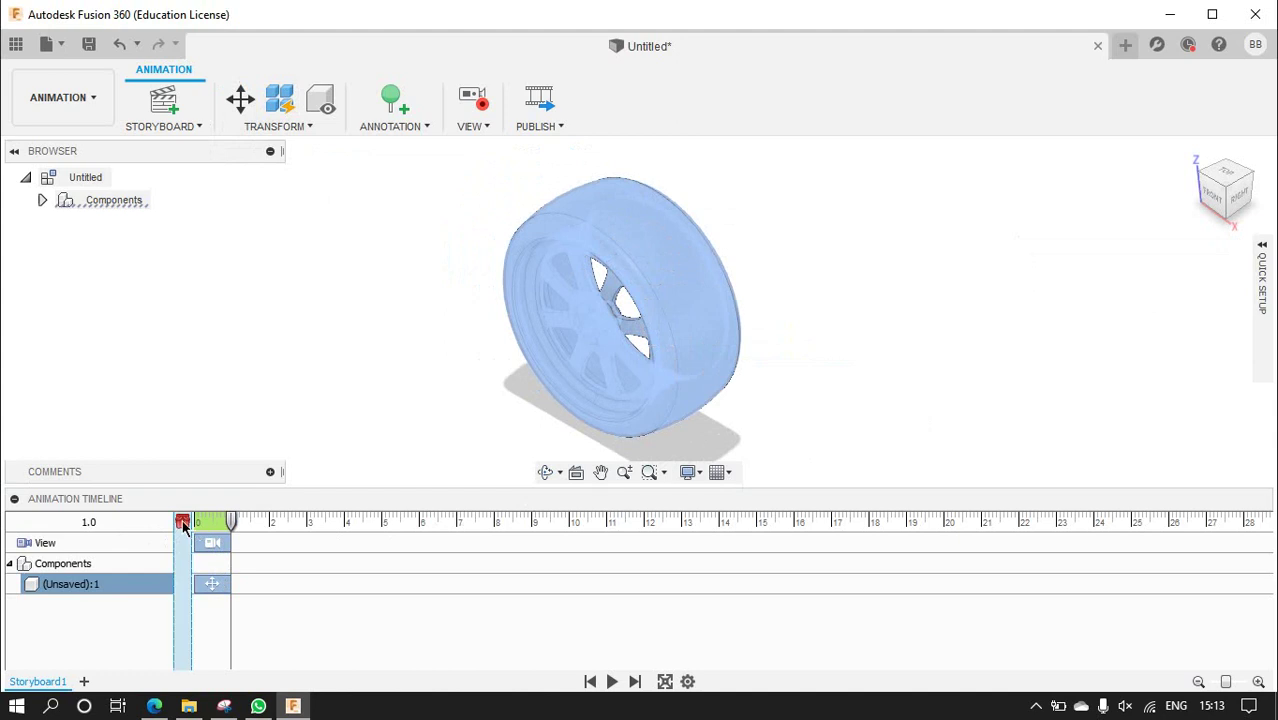
- Publish the storyboard as a video and save the file
{"action": "left_click", "coordinate": [543, 113]}
{"action": "left_click", "coordinate": [826, 491]}
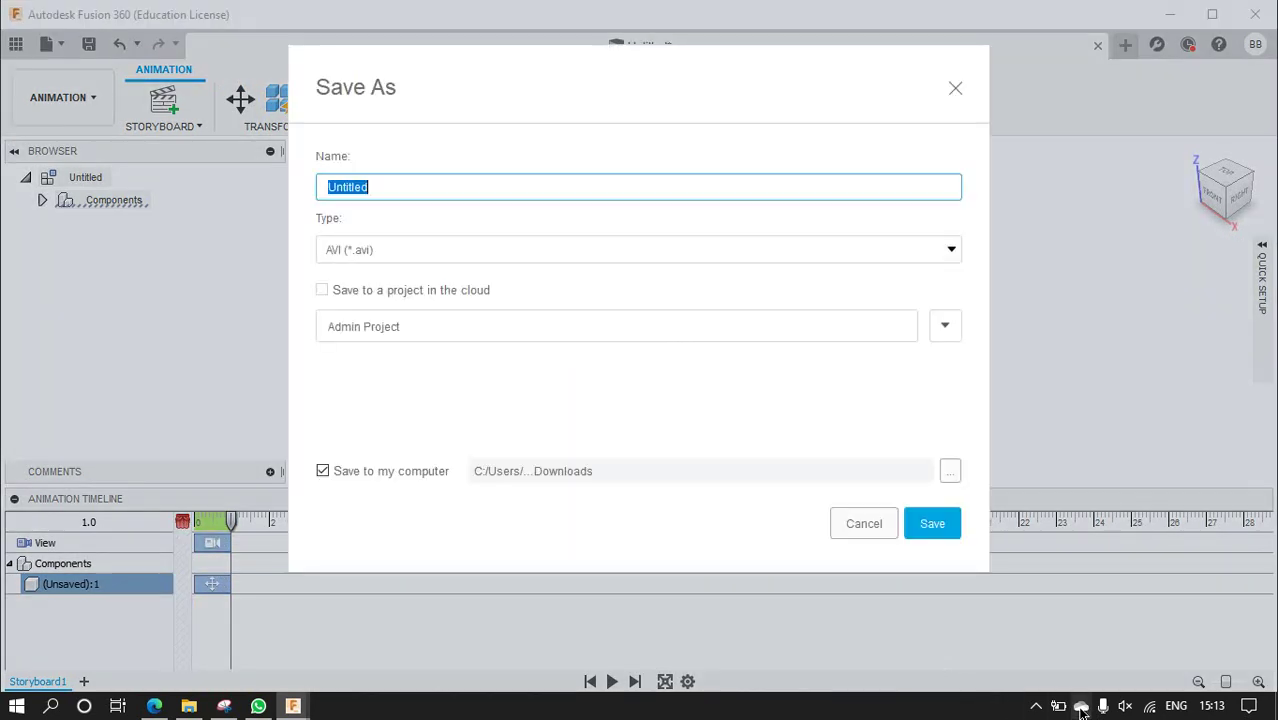
{"action": "left_click", "coordinate": [922, 521]}
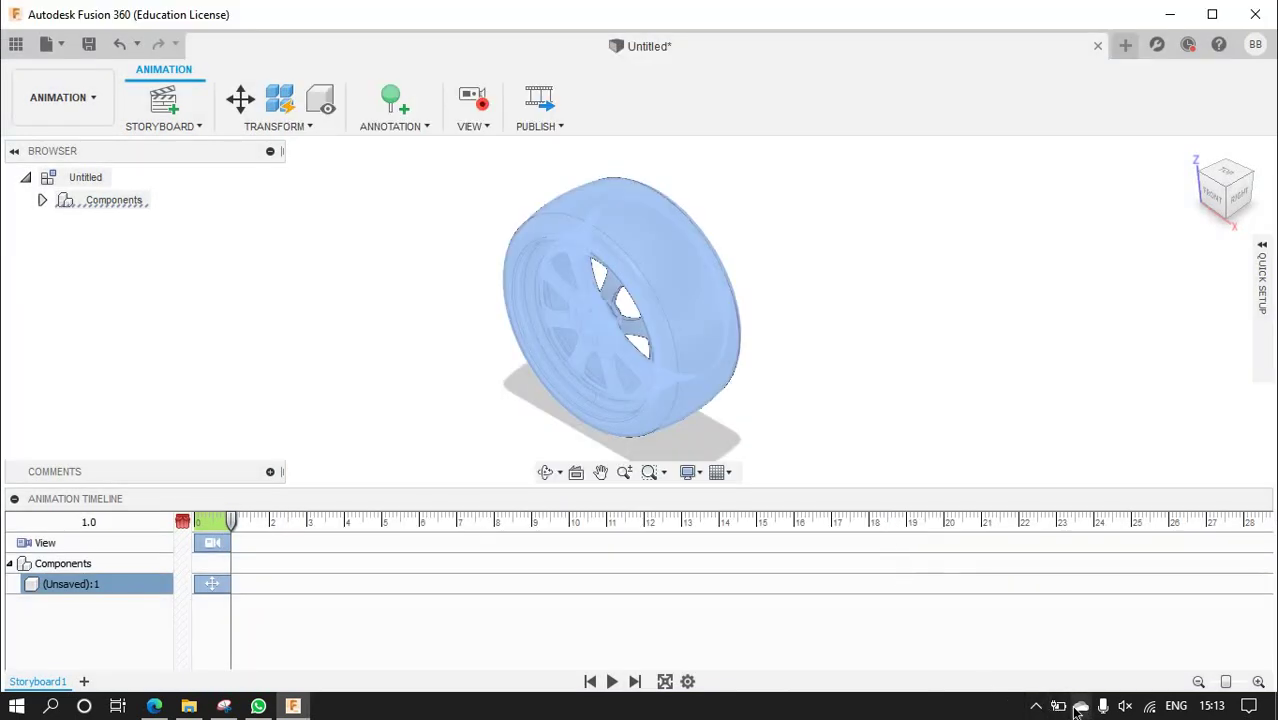
{"action": "left_click", "coordinate": [95, 98]}
- Create a Static Stress study in Simulation and check that both bodies use Steel
{"action": "left_click", "coordinate": [57, 182]}
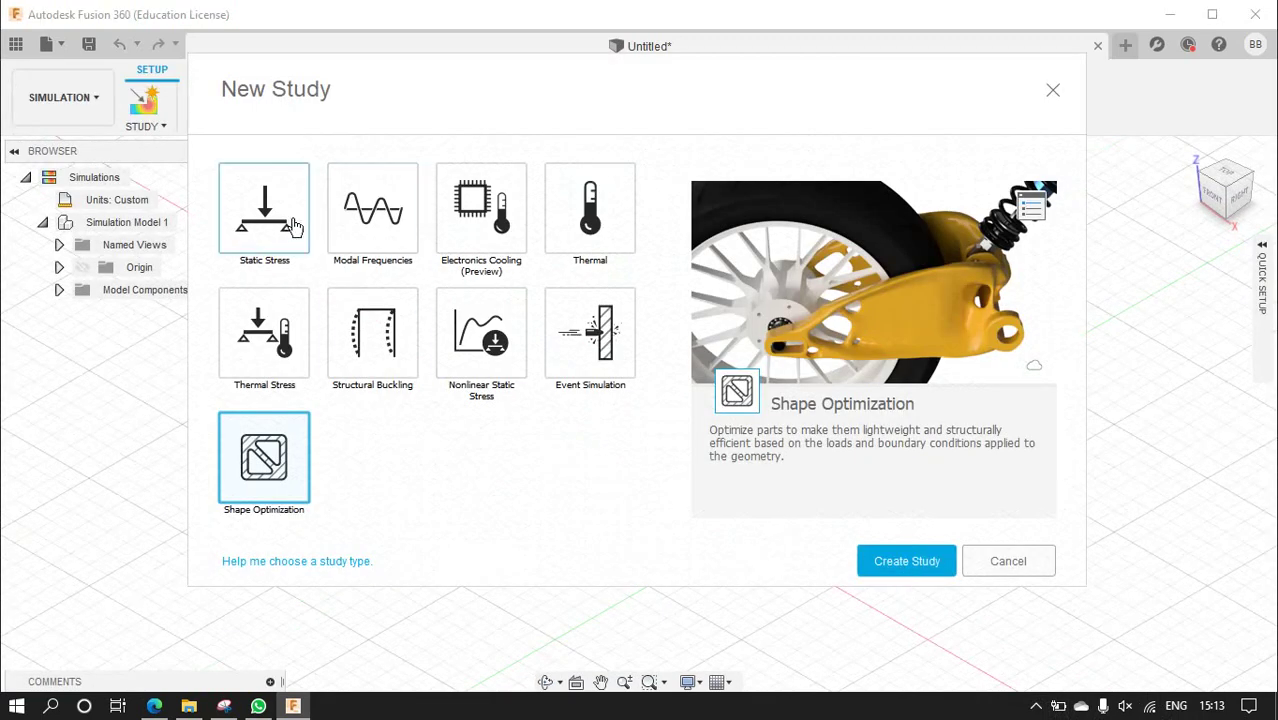
{"action": "left_click", "coordinate": [287, 214]}
{"action": "left_click", "coordinate": [875, 558]}
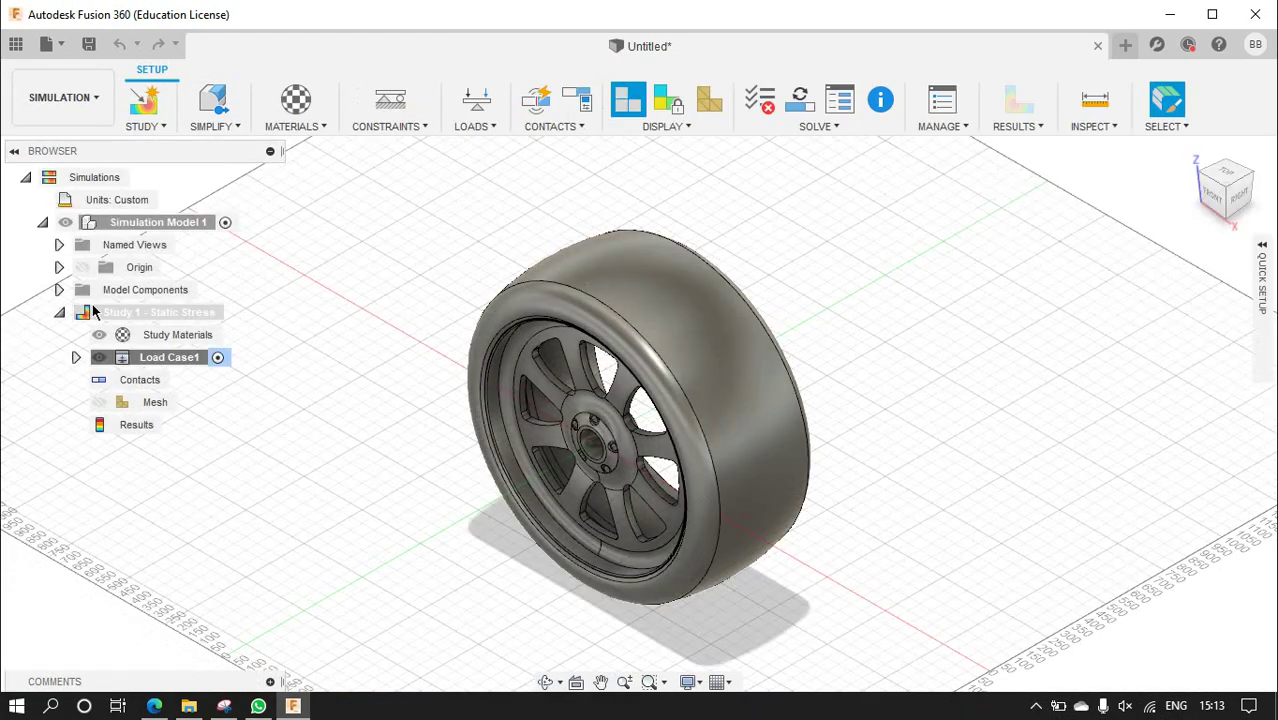
{"action": "left_click", "coordinate": [232, 338]}
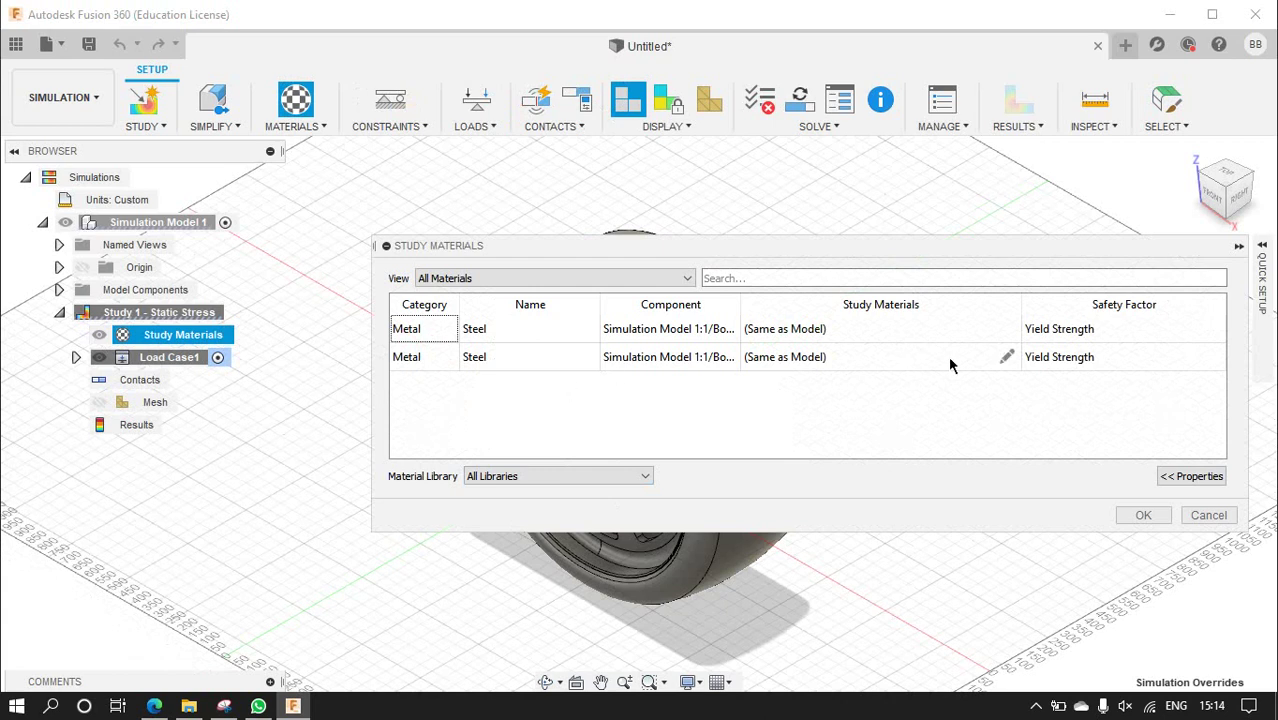
{"action": "left_click", "coordinate": [423, 338]}
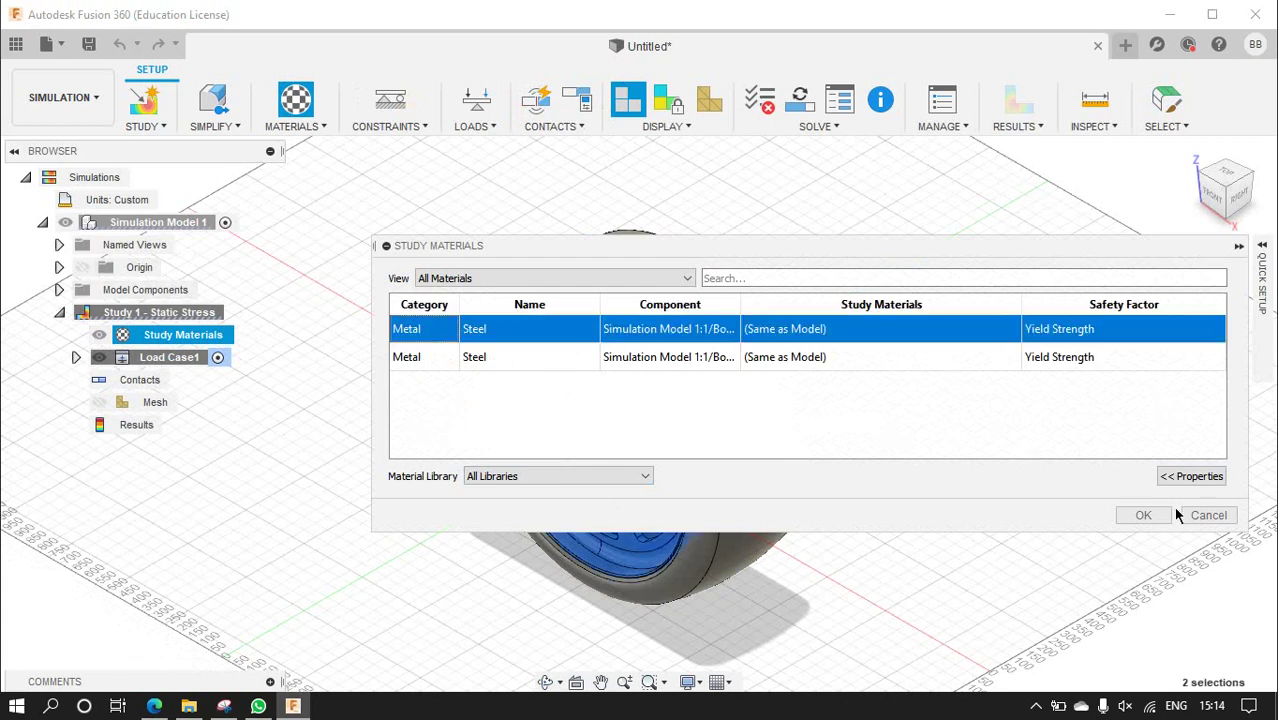
{"action": "left_click", "coordinate": [1207, 516]}
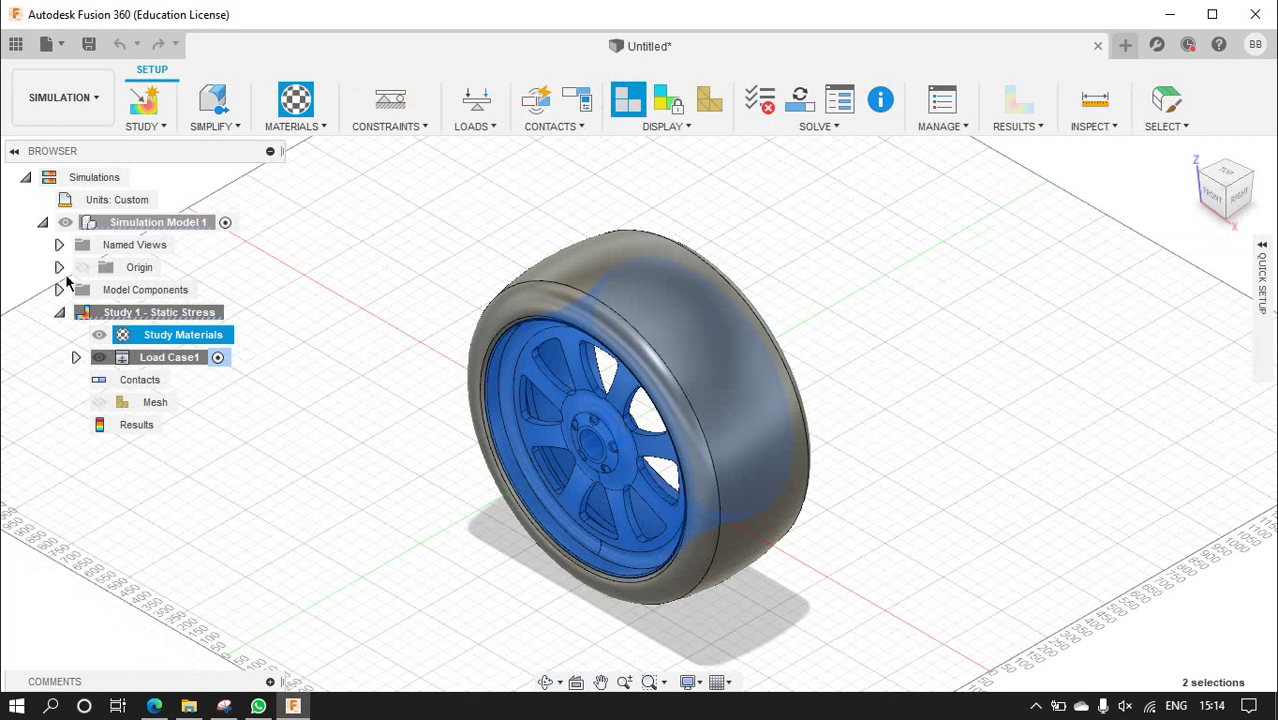
{"action": "left_click", "coordinate": [60, 97]}
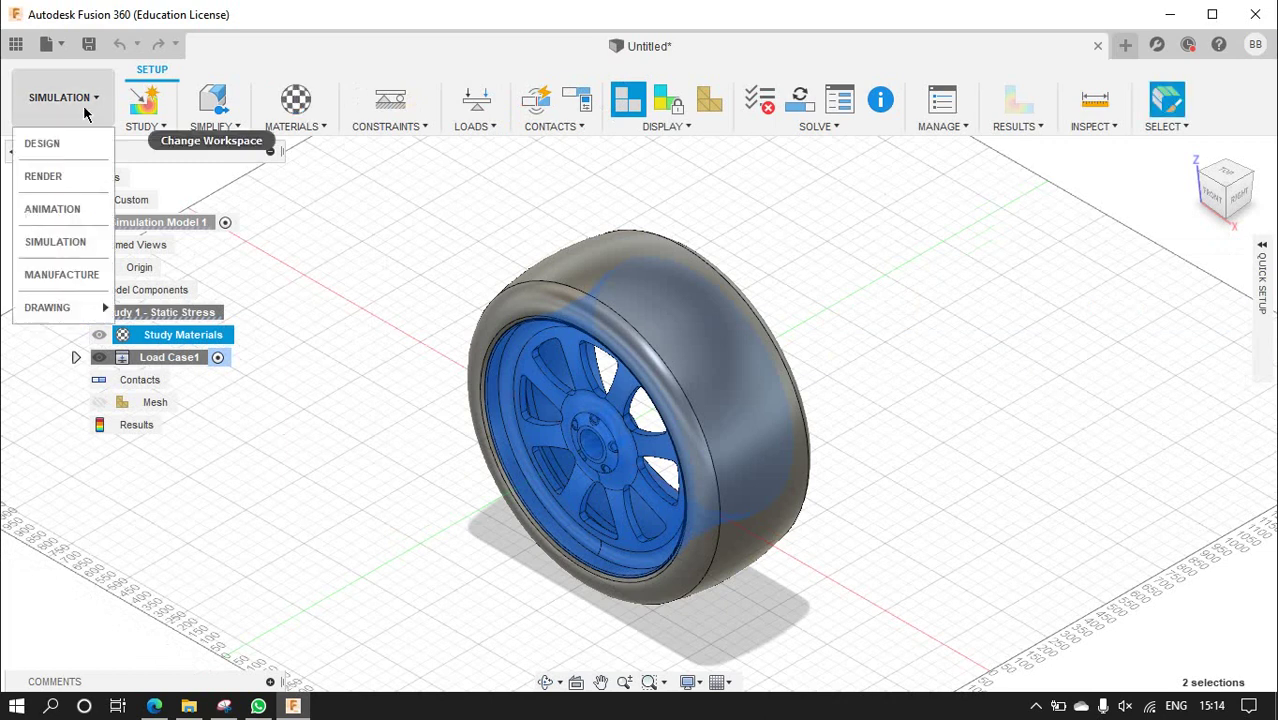
- In the Design workspace, assign Metal > Aluminum as Body1's physical material
{"action": "left_click", "coordinate": [73, 149]}
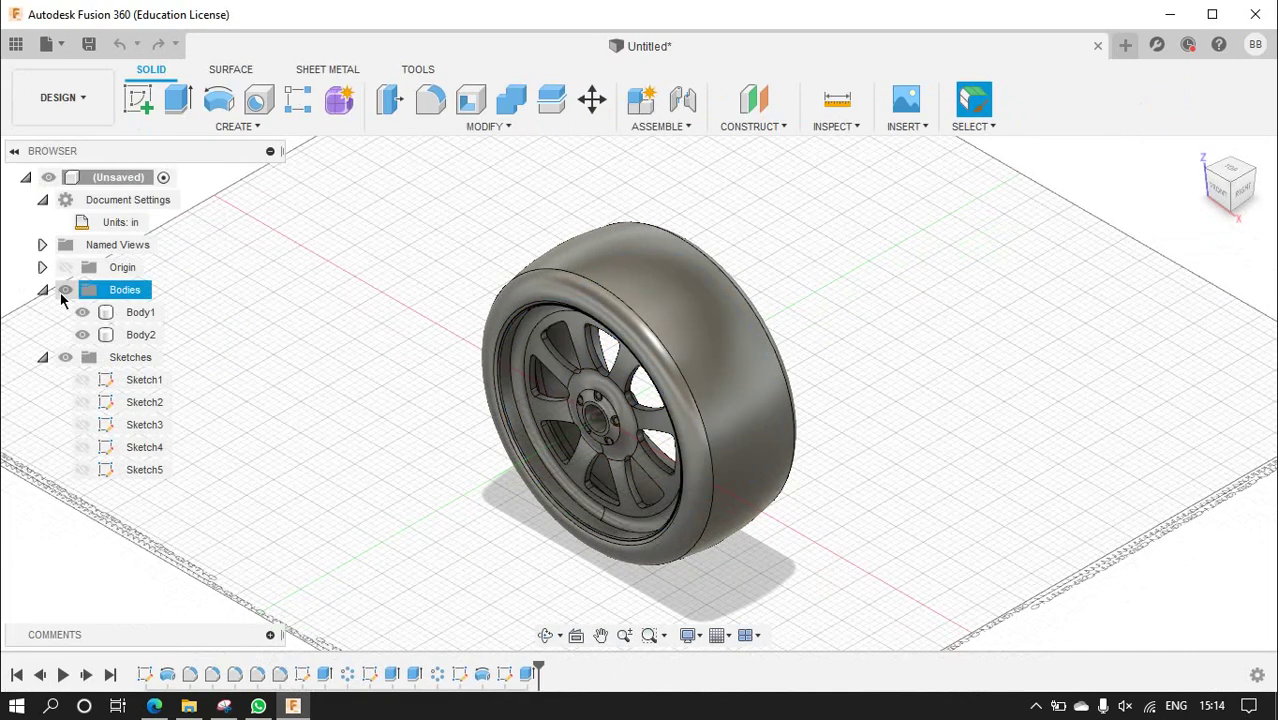
{"action": "right_click", "coordinate": [134, 314]}
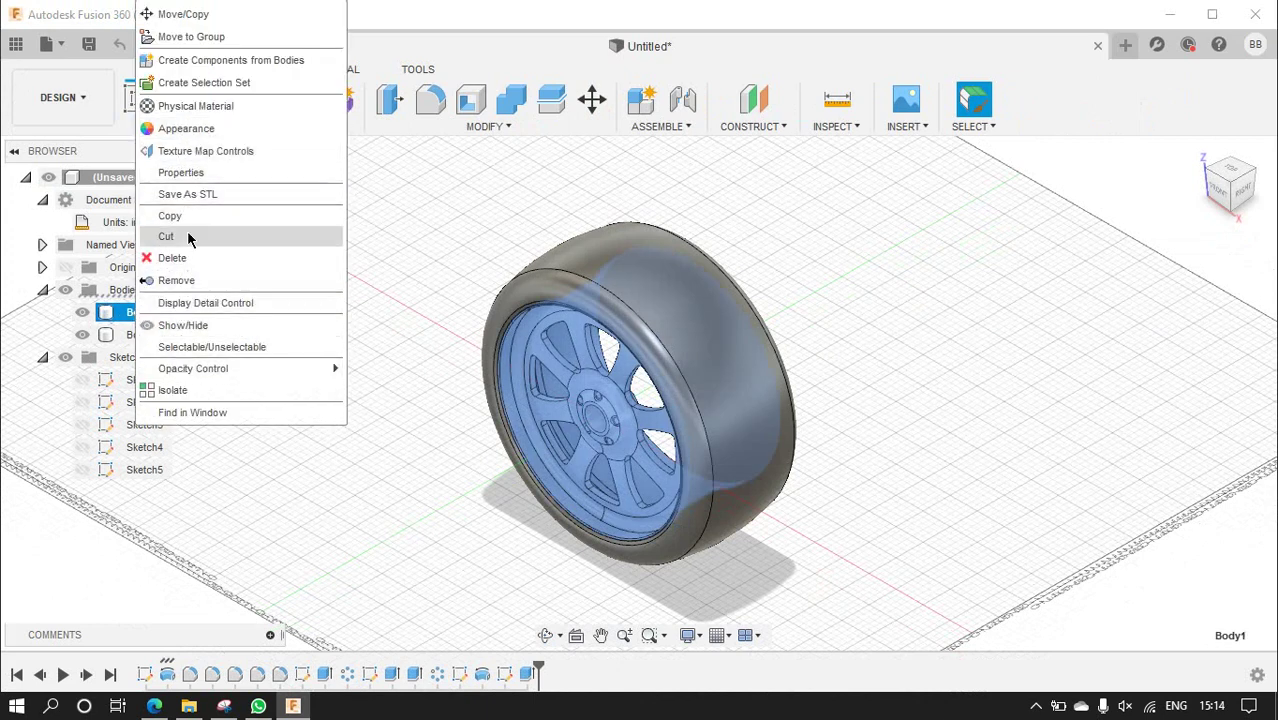
{"action": "mouse_move", "coordinate": [193, 368]}
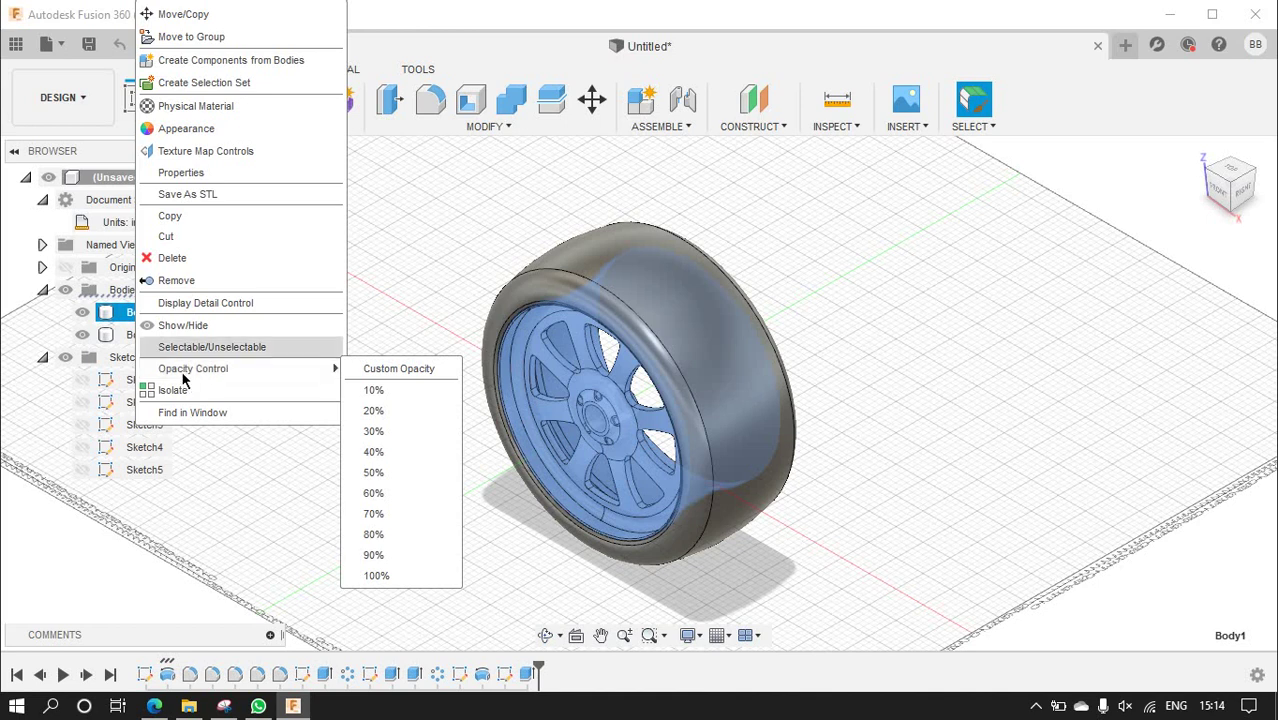
{"action": "left_click", "coordinate": [245, 133]}
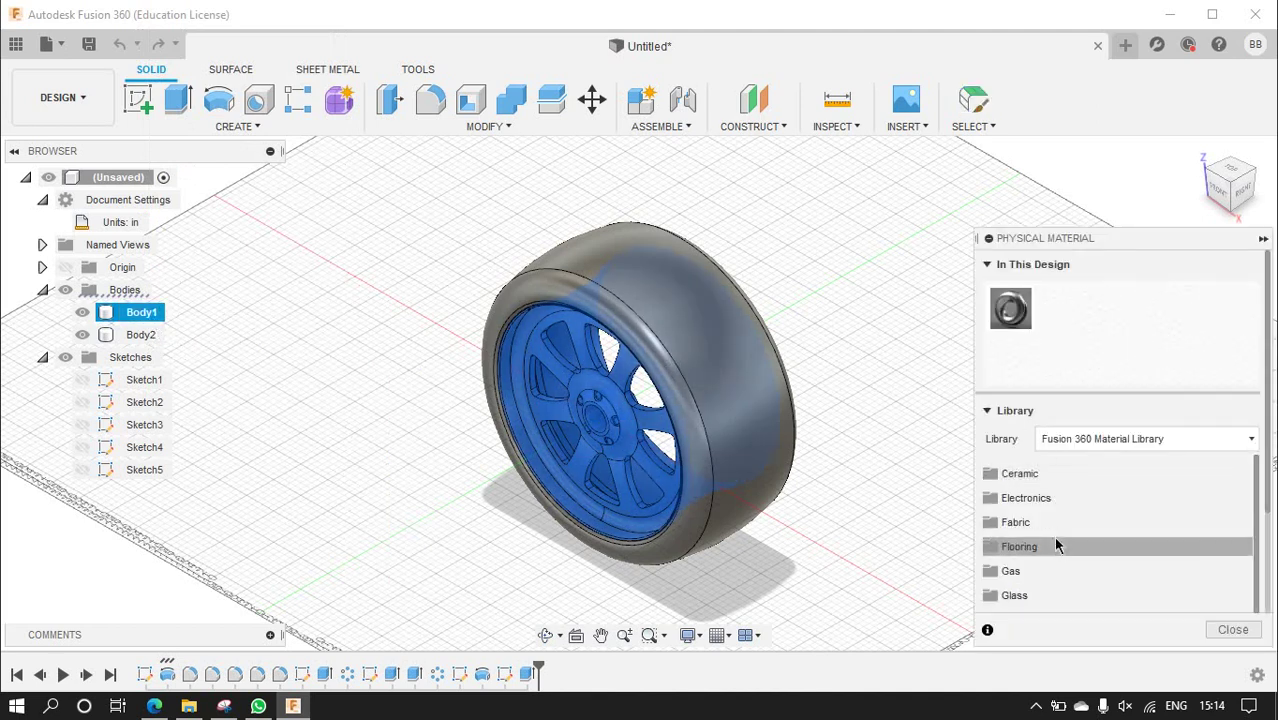
{"action": "scroll", "coordinate": [1054, 540], "scroll_direction": "down", "scroll_amount": 2}
{"action": "scroll", "coordinate": [1044, 525], "scroll_direction": "down", "scroll_amount": 2}
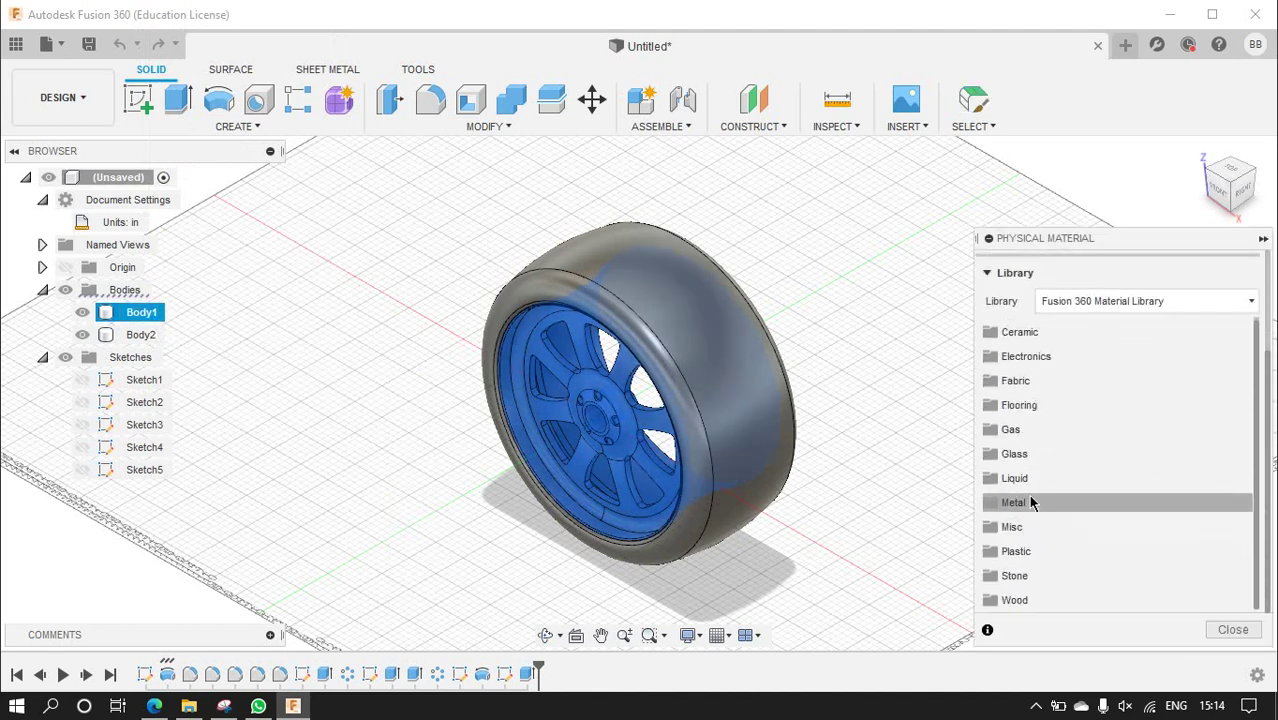
{"action": "left_click", "coordinate": [1030, 502]}
{"action": "scroll", "coordinate": [1055, 522], "scroll_direction": "down", "scroll_amount": 3}
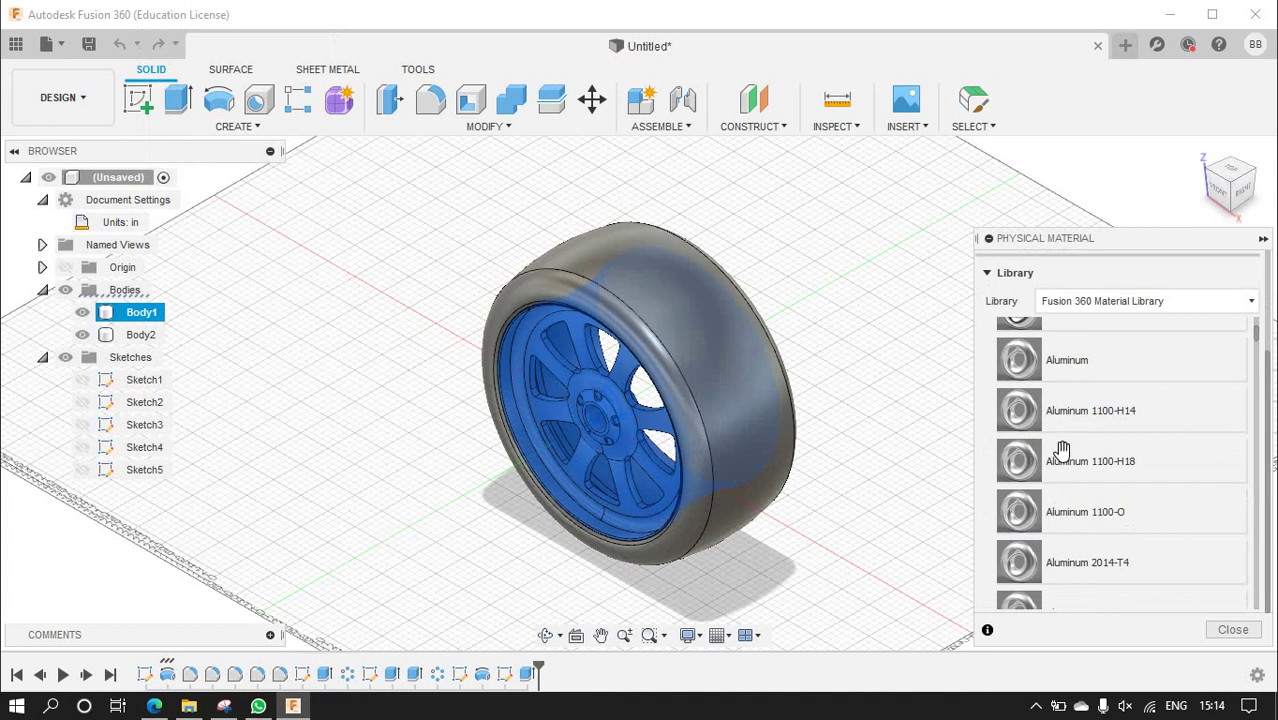
{"action": "mouse_move", "coordinate": [1050, 374]}
{"action": "left_mouse_down"}
{"action": "mouse_move", "coordinate": [1015, 366]}
{"action": "mouse_move", "coordinate": [636, 432]}
{"action": "left_mouse_up"}
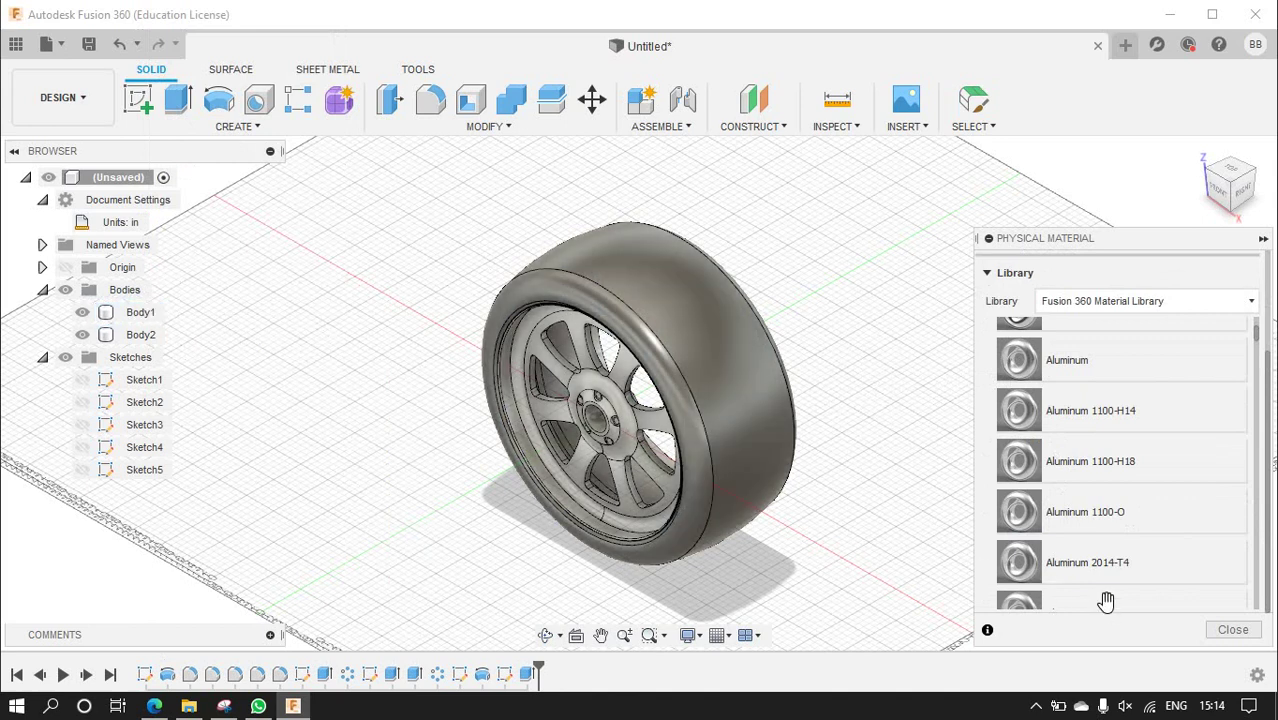
- Give the tire body Plastic > Acetal Resin, Black from the Fusion 360 Material Library
{"action": "scroll", "coordinate": [1100, 580], "scroll_direction": "down", "scroll_amount": 3}
{"action": "scroll", "coordinate": [1095, 520], "scroll_direction": "up", "scroll_amount": 4}
{"action": "left_click", "coordinate": [1082, 305]}
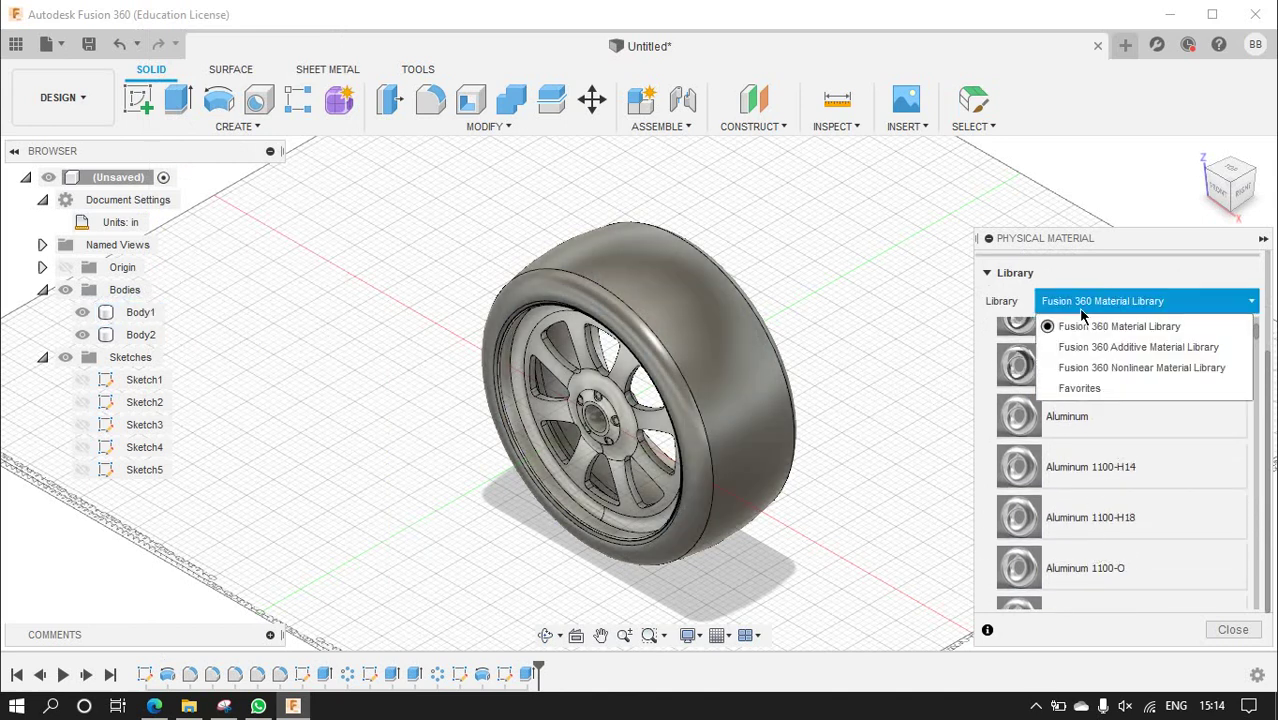
{"action": "left_click", "coordinate": [1080, 324]}
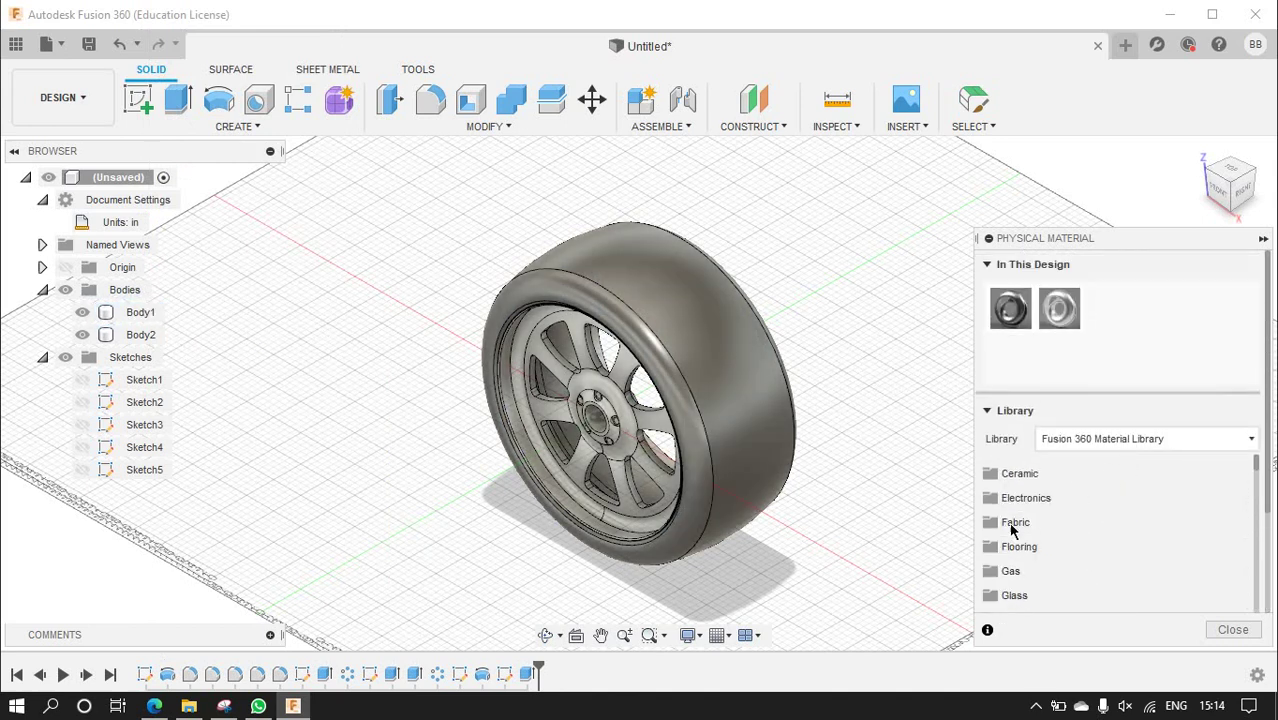
{"action": "scroll", "coordinate": [995, 527], "scroll_direction": "down", "scroll_amount": 1}
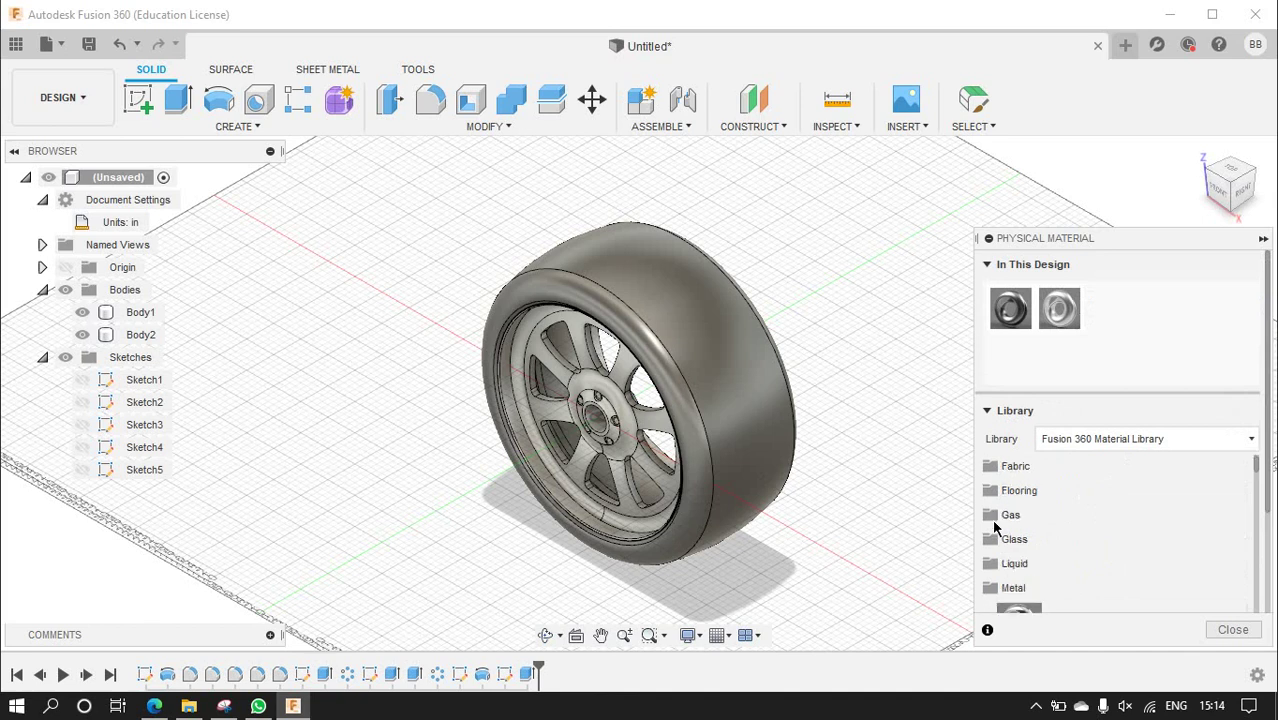
{"action": "scroll", "coordinate": [993, 580], "scroll_direction": "up", "scroll_amount": 1}
{"action": "scroll", "coordinate": [1040, 578], "scroll_direction": "down", "scroll_amount": 2}
{"action": "scroll", "coordinate": [1042, 580], "scroll_direction": "down", "scroll_amount": 1}
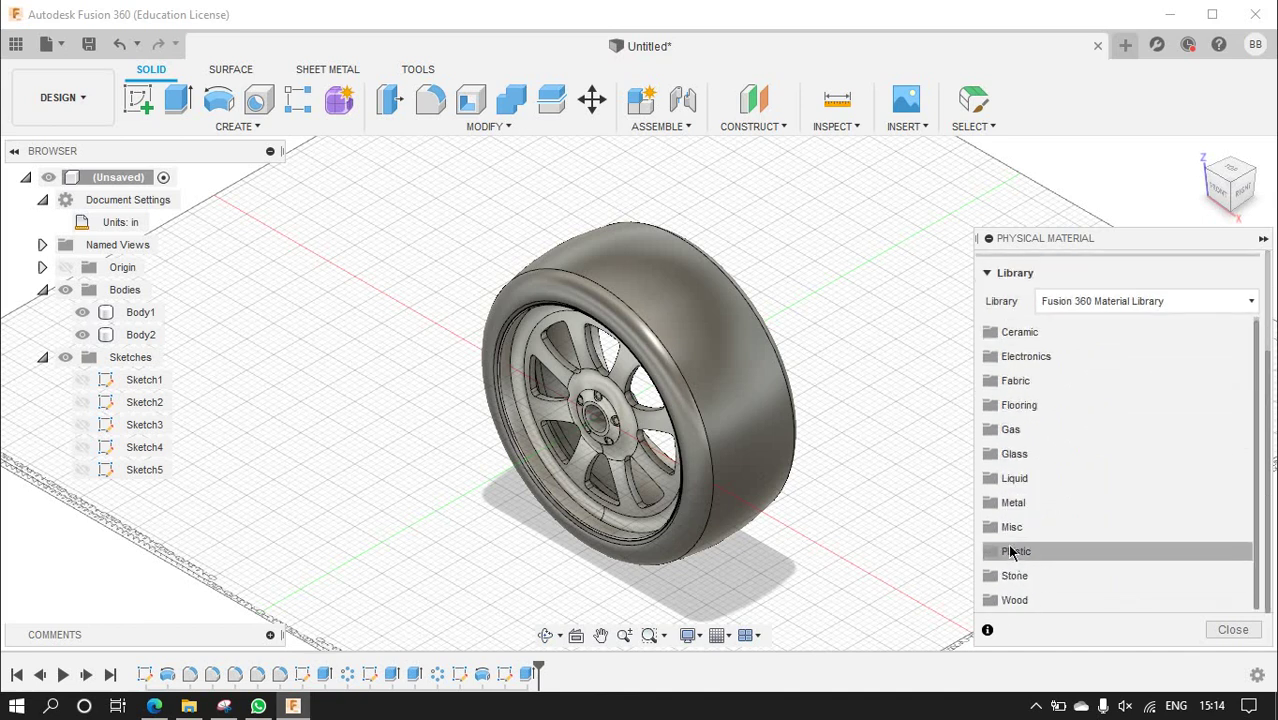
{"action": "left_click", "coordinate": [1003, 551]}
{"action": "scroll", "coordinate": [1030, 558], "scroll_direction": "down", "scroll_amount": 3}
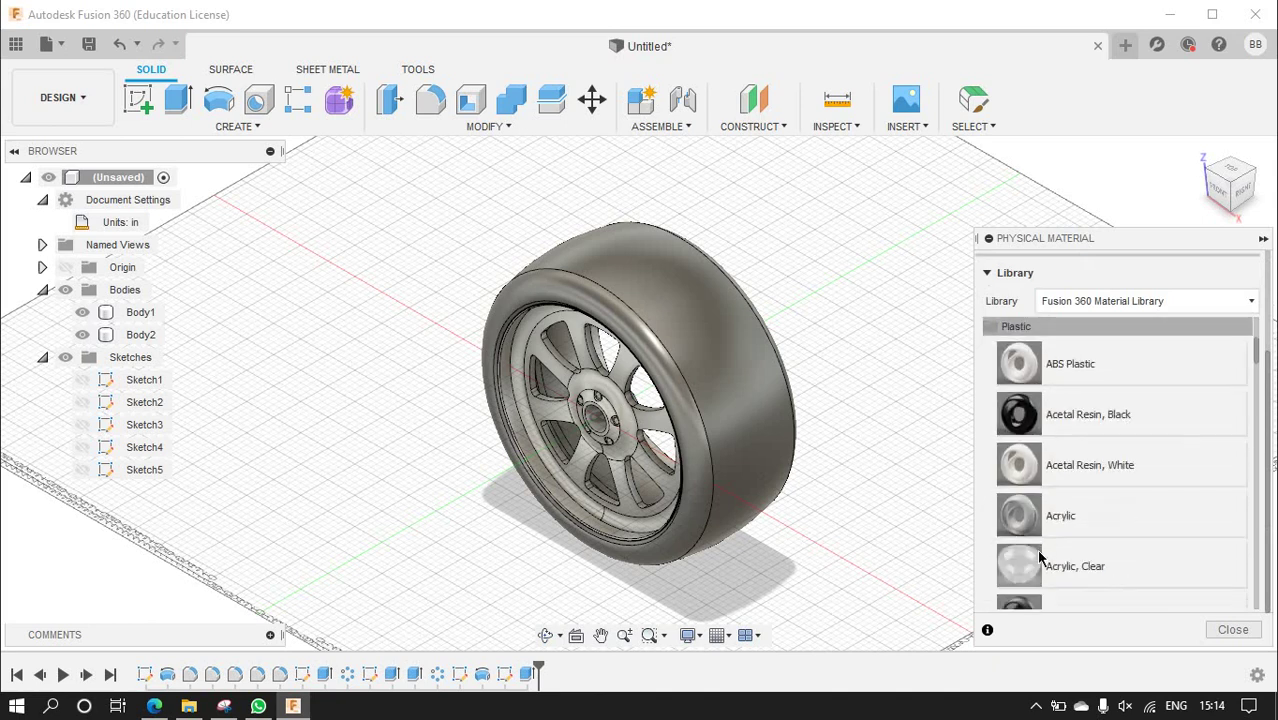
{"action": "left_click_drag", "start_coordinate": [1022, 425], "coordinate": [760, 405]}
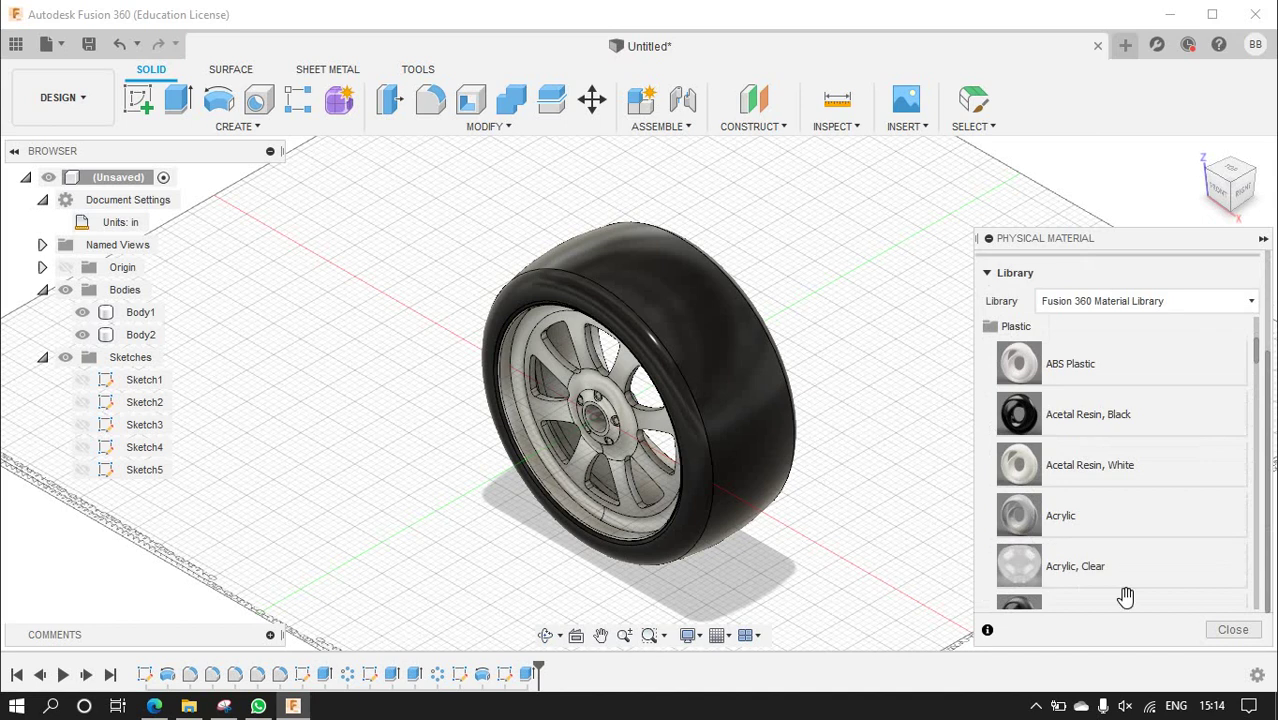
{"action": "left_click", "coordinate": [1233, 630]}
- Orbit around the wheel to inspect the black tire material
{"action": "left_click", "coordinate": [776, 522]}
{"action": "middle_click_drag", "start_coordinate": [776, 522], "coordinate": [699, 529], "text": "shift"}
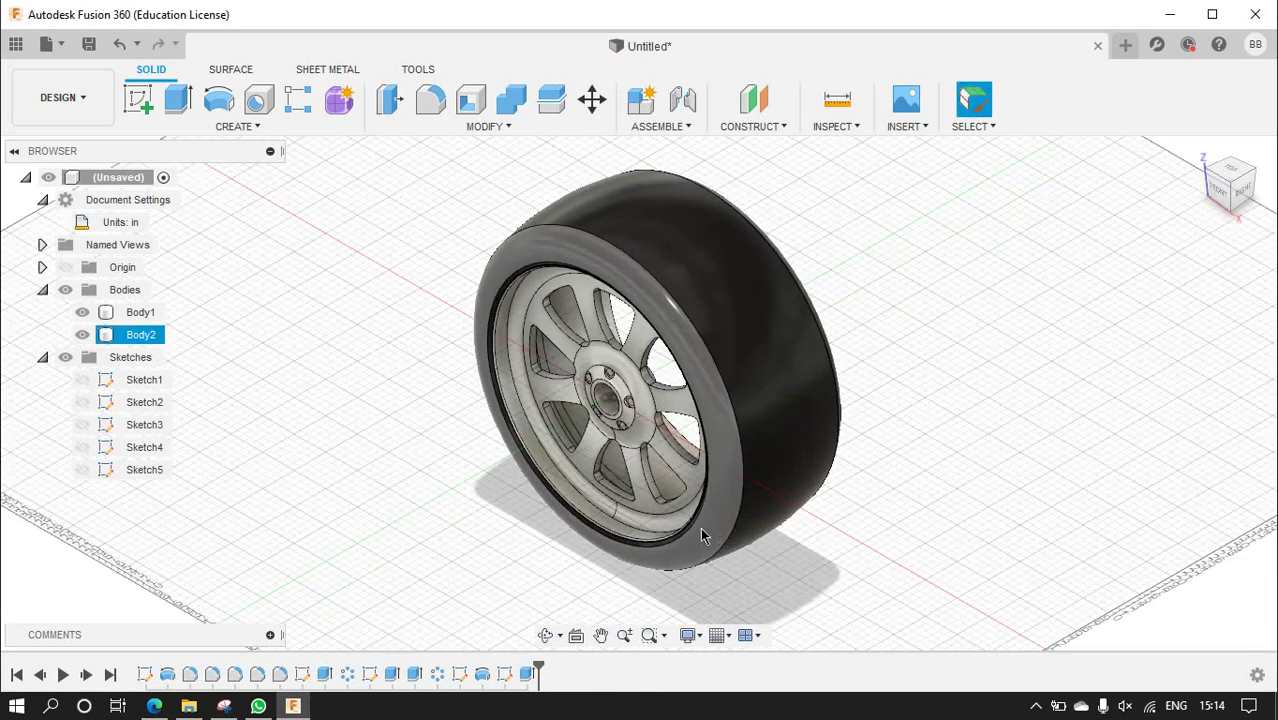
{"action": "left_click", "coordinate": [474, 407]}
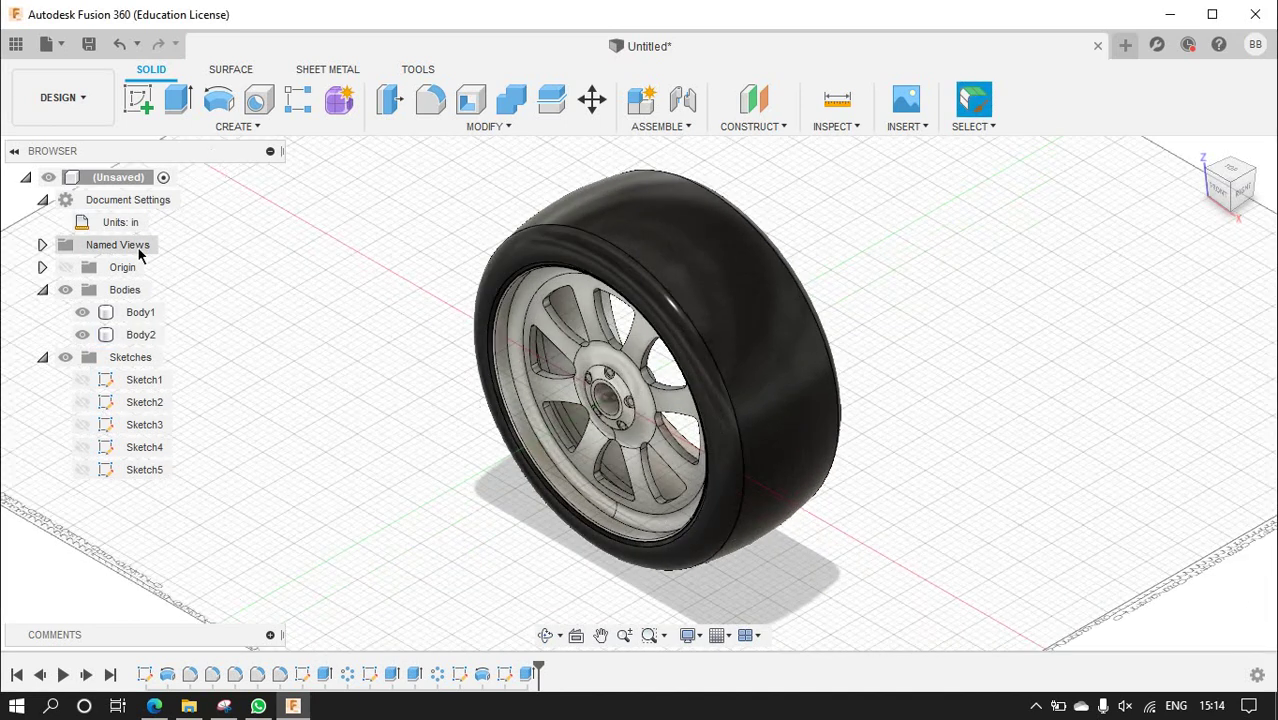
{"action": "left_click", "coordinate": [62, 97]}
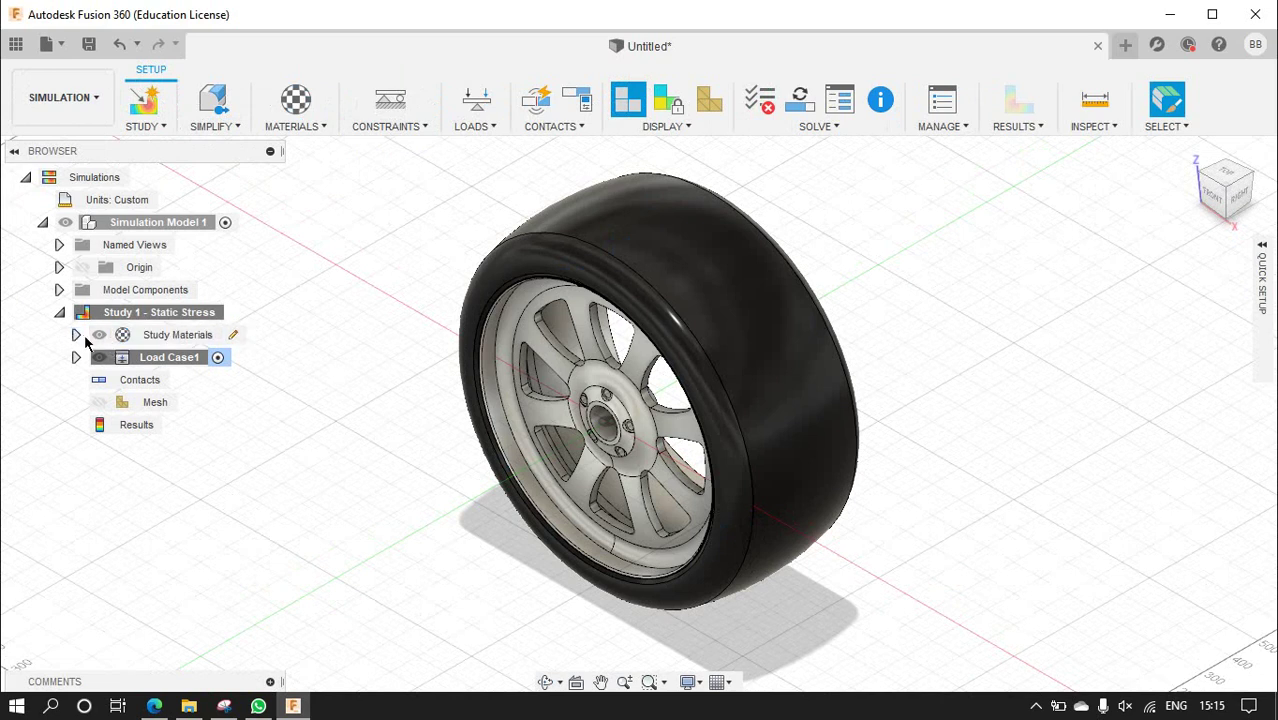
- Check that Study Materials now list Aluminum and Acetal Resin, Black
{"action": "left_click", "coordinate": [76, 335]}
{"action": "left_click", "coordinate": [150, 357]}
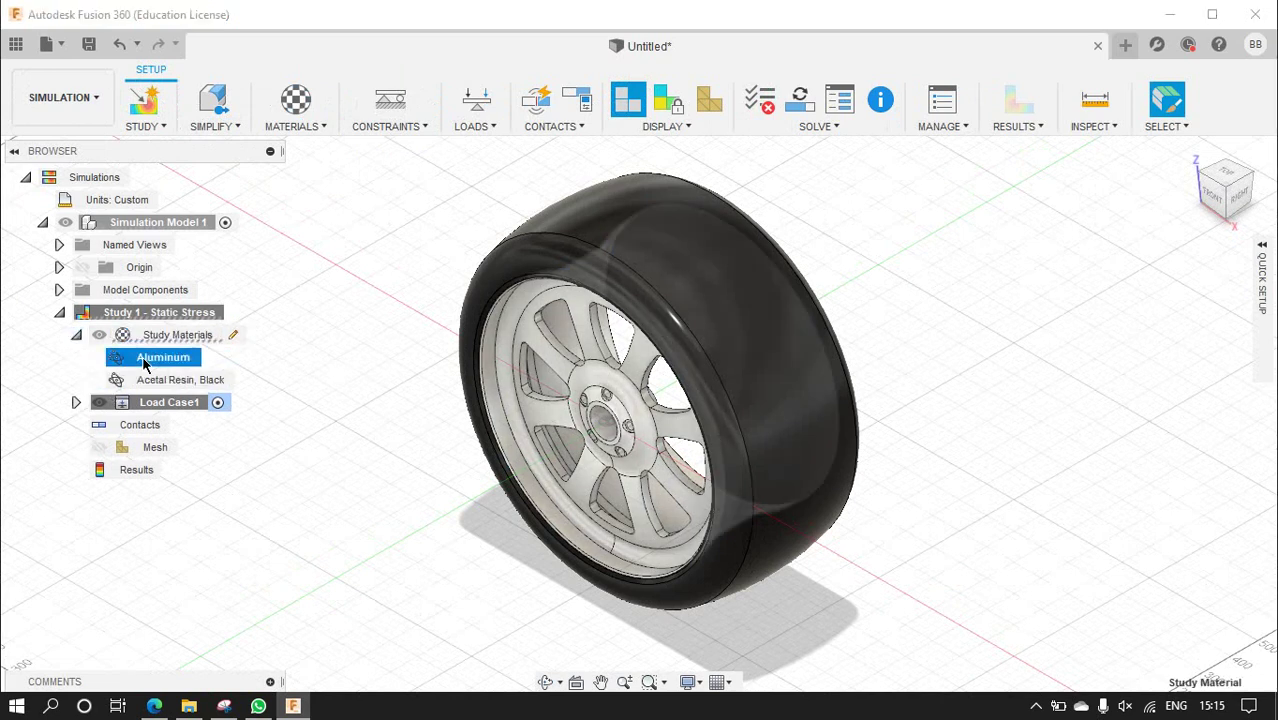
{"action": "left_click", "coordinate": [148, 380]}
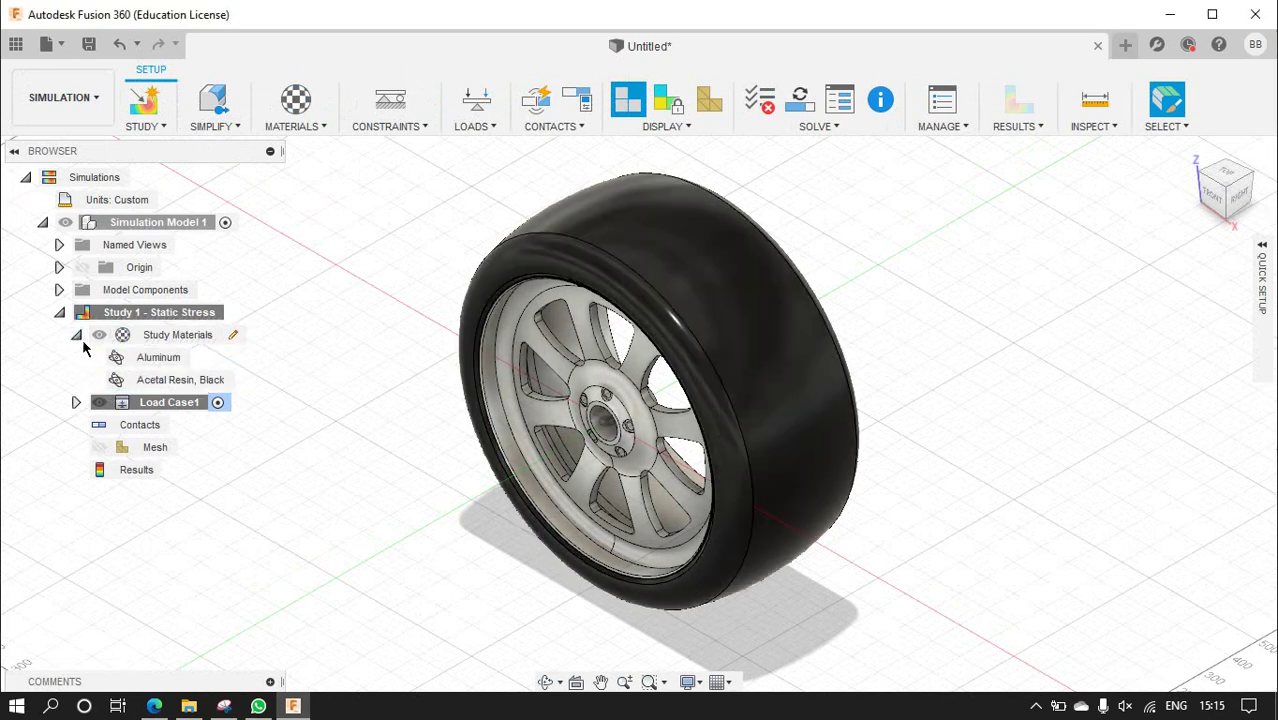
{"action": "left_click", "coordinate": [82, 338]}
{"action": "left_click", "coordinate": [77, 336]}
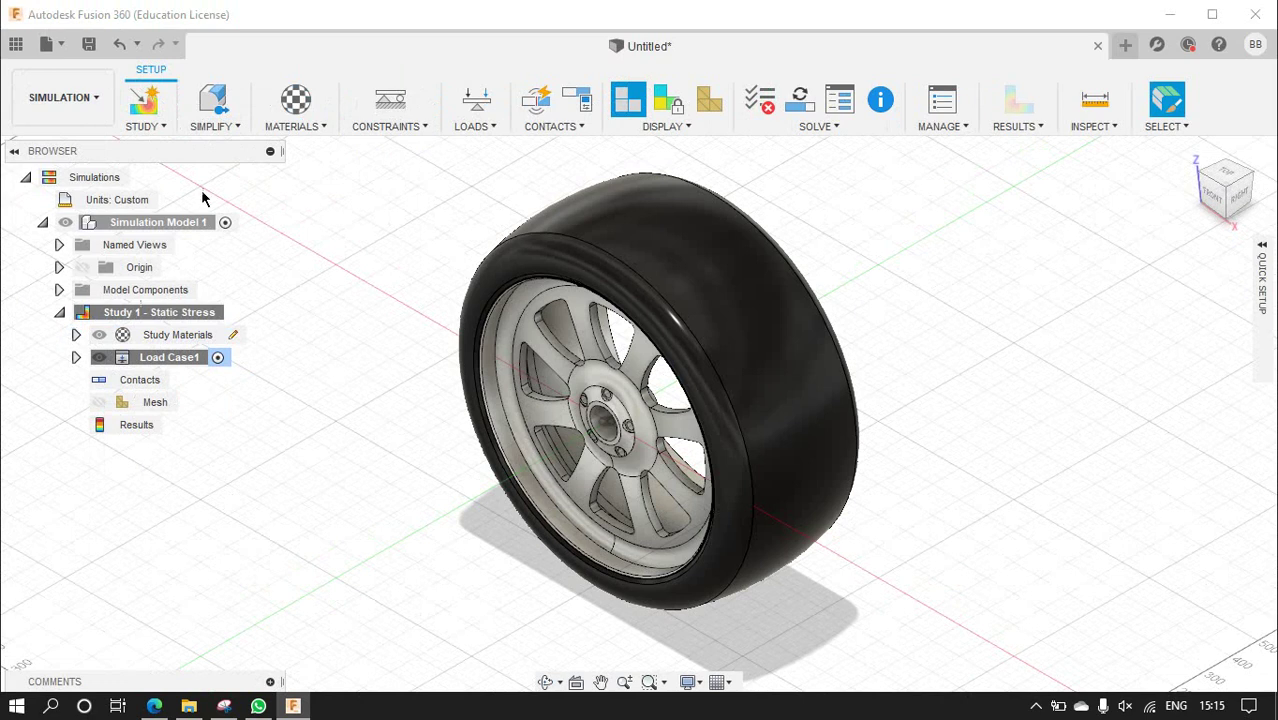
- Add a Fixed constraint on the flat circular patch under the tyre
{"action": "left_click", "coordinate": [403, 120]}
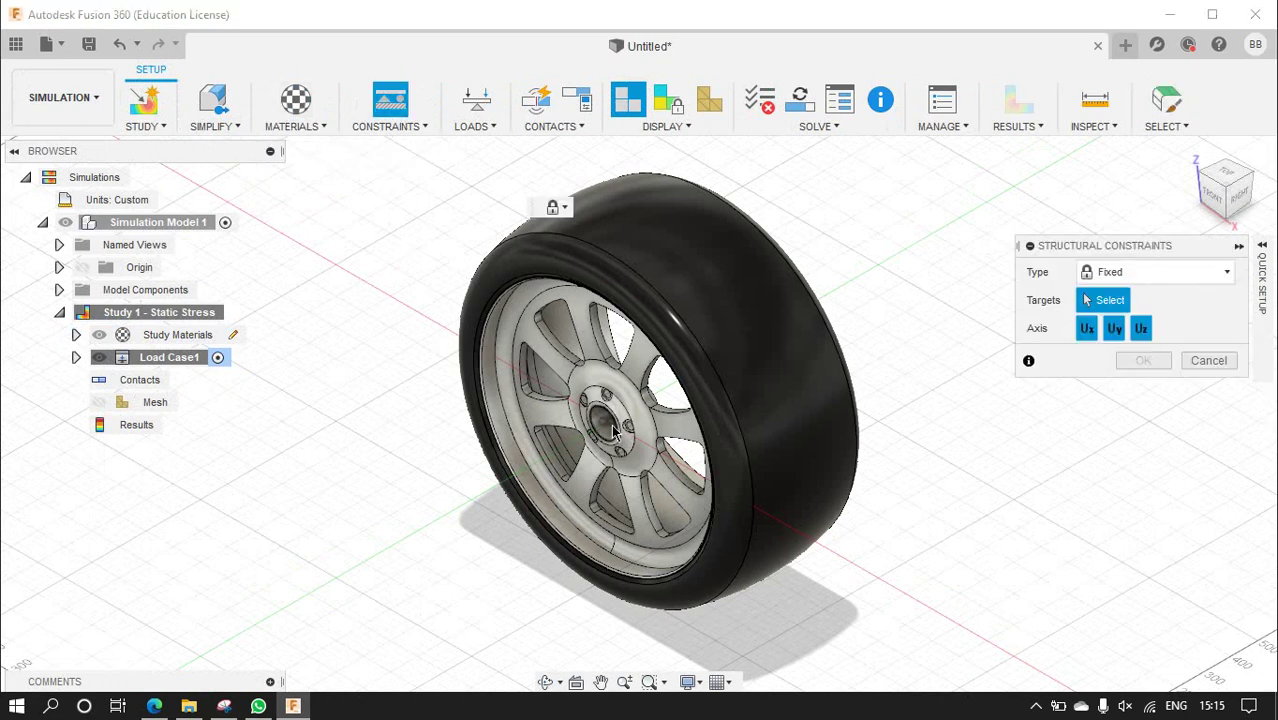
{"action": "scroll", "coordinate": [560, 478], "scroll_direction": "up", "scroll_amount": 5}
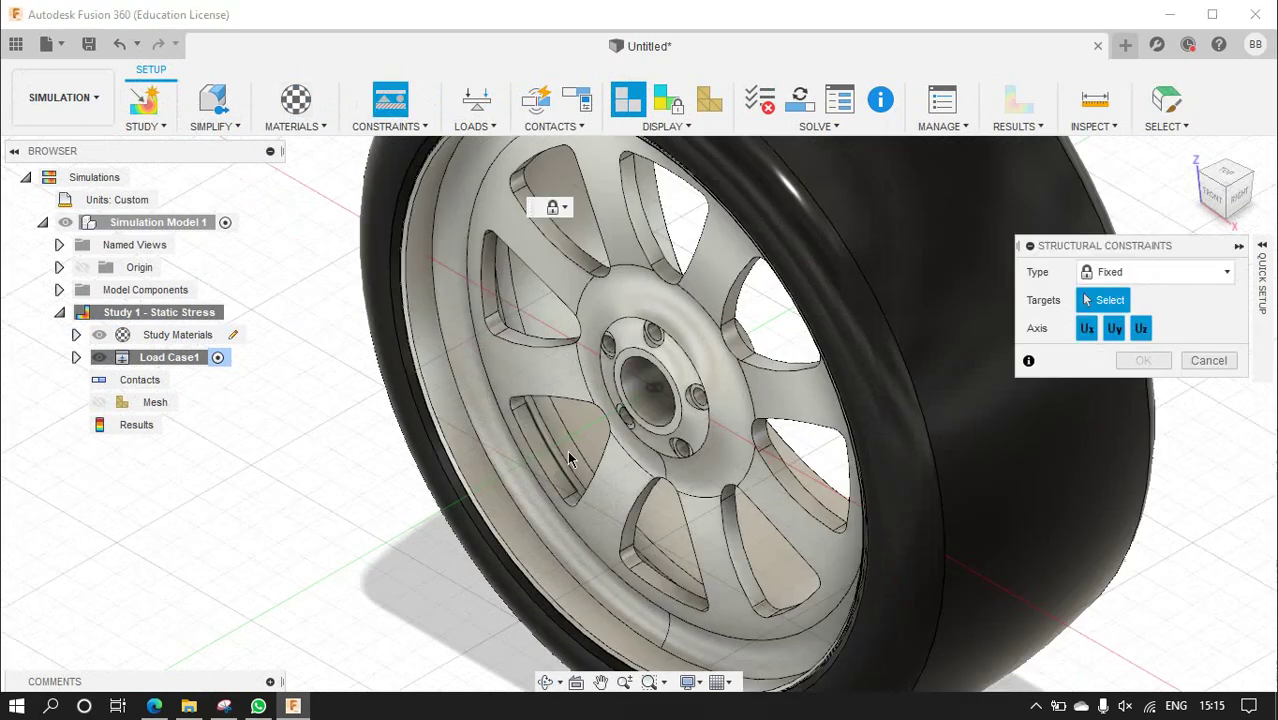
{"action": "scroll", "coordinate": [642, 443], "scroll_direction": "down", "scroll_amount": 5}
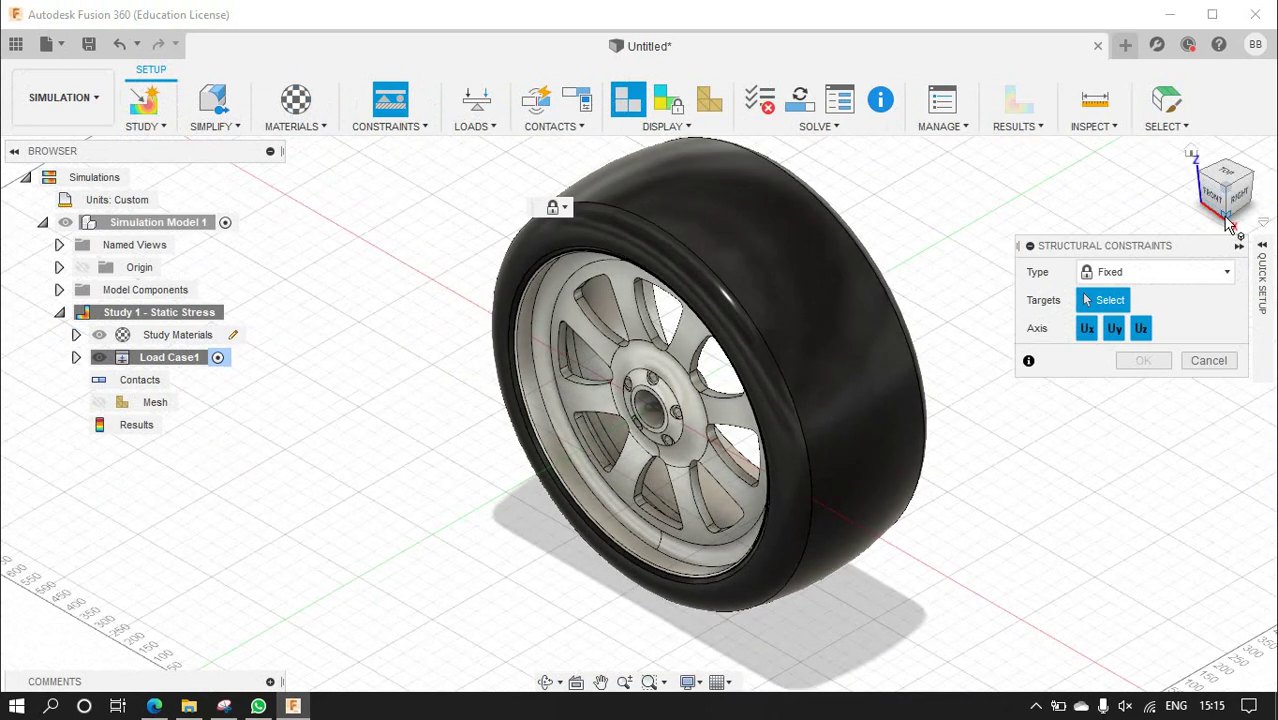
{"action": "left_click_drag", "start_coordinate": [1213, 210], "coordinate": [1193, 223]}
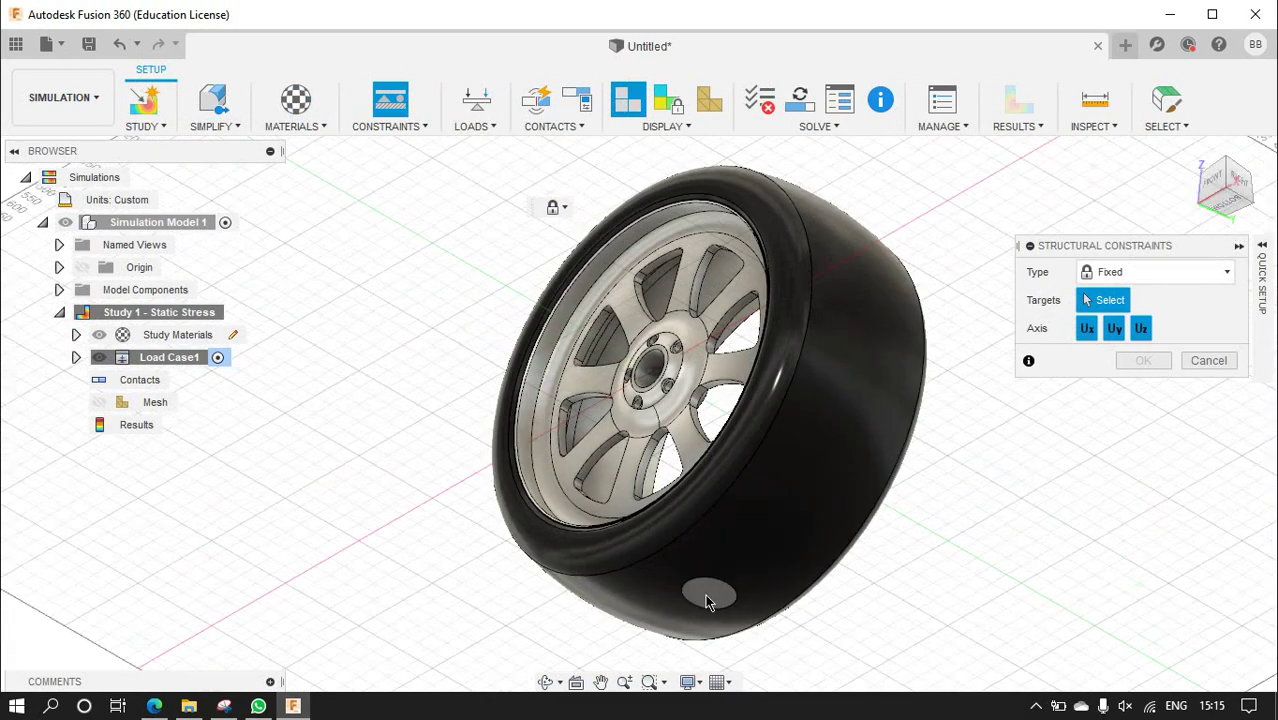
{"action": "left_click", "coordinate": [705, 594]}
{"action": "left_click", "coordinate": [1143, 360]}
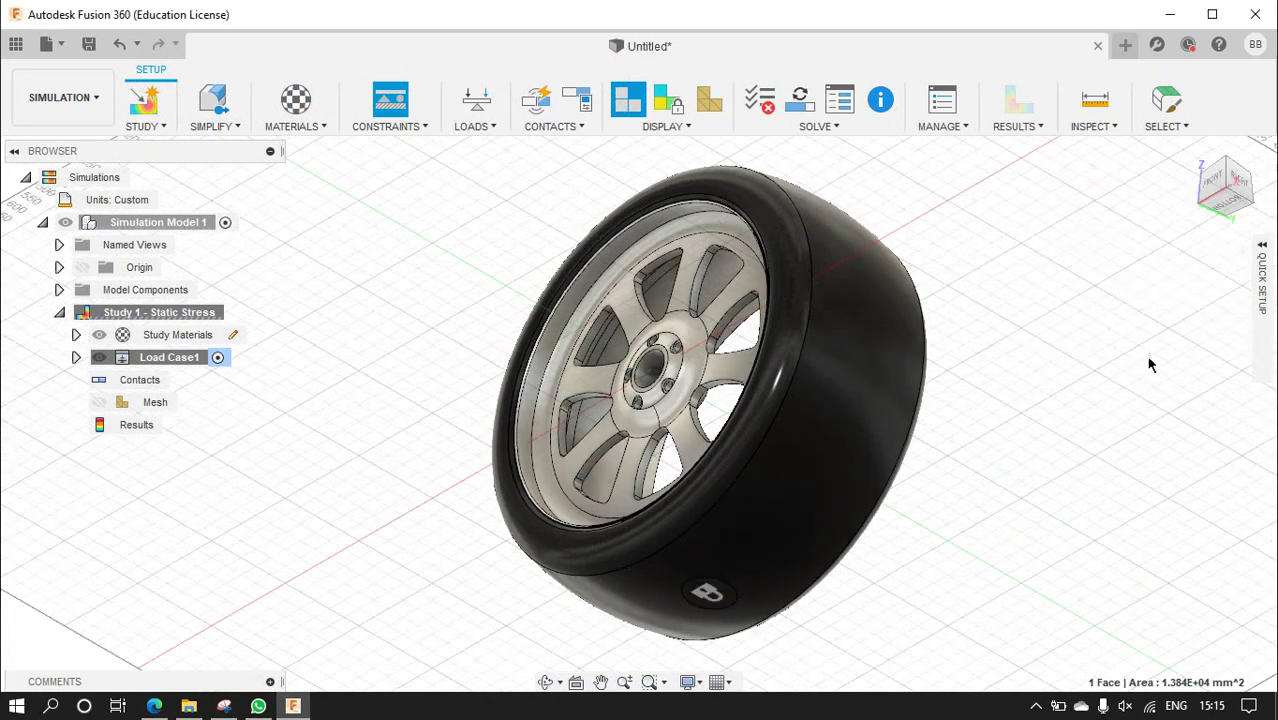
{"action": "left_click", "coordinate": [1235, 170]}
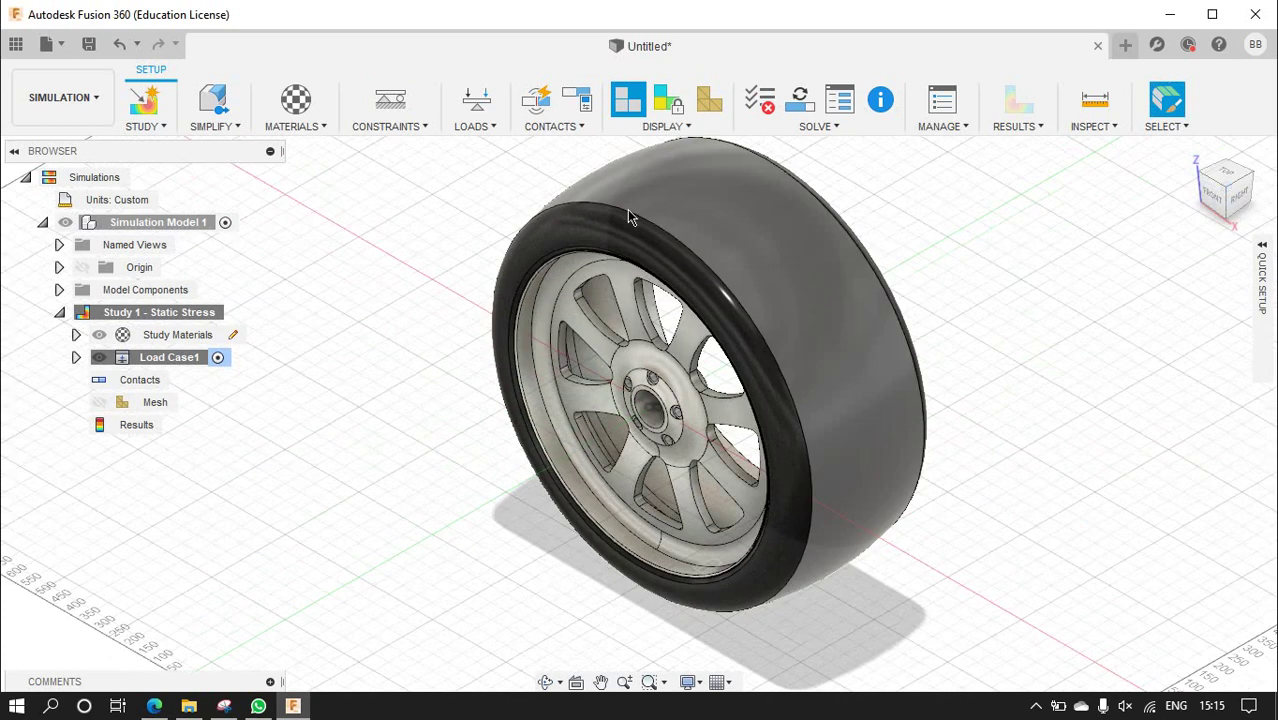
- Start a Force load on the hub's centre face, tilting its direction to -35 degrees
{"action": "left_click", "coordinate": [475, 105]}
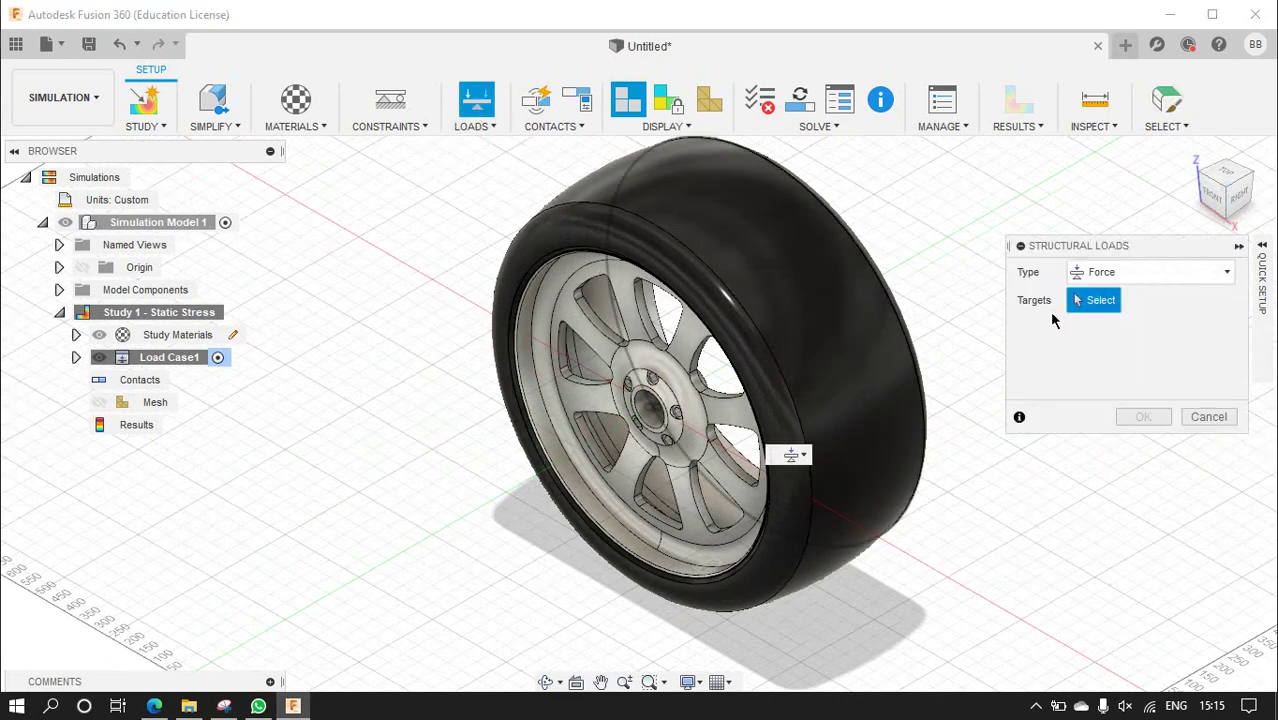
{"action": "scroll", "coordinate": [665, 428], "scroll_direction": "up", "scroll_amount": 3}
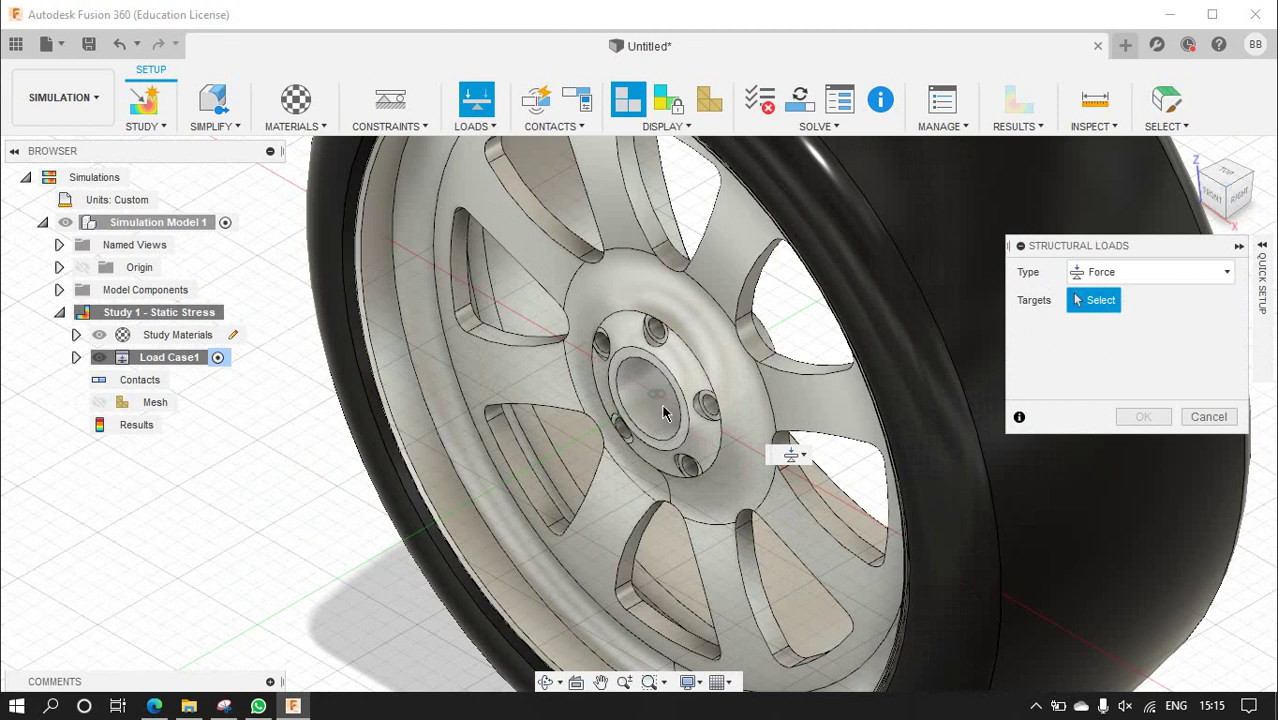
{"action": "left_click", "coordinate": [663, 413]}
{"action": "scroll", "coordinate": [663, 412], "scroll_direction": "down", "scroll_amount": 3}
{"action": "scroll", "coordinate": [663, 411], "scroll_direction": "down", "scroll_amount": 1}
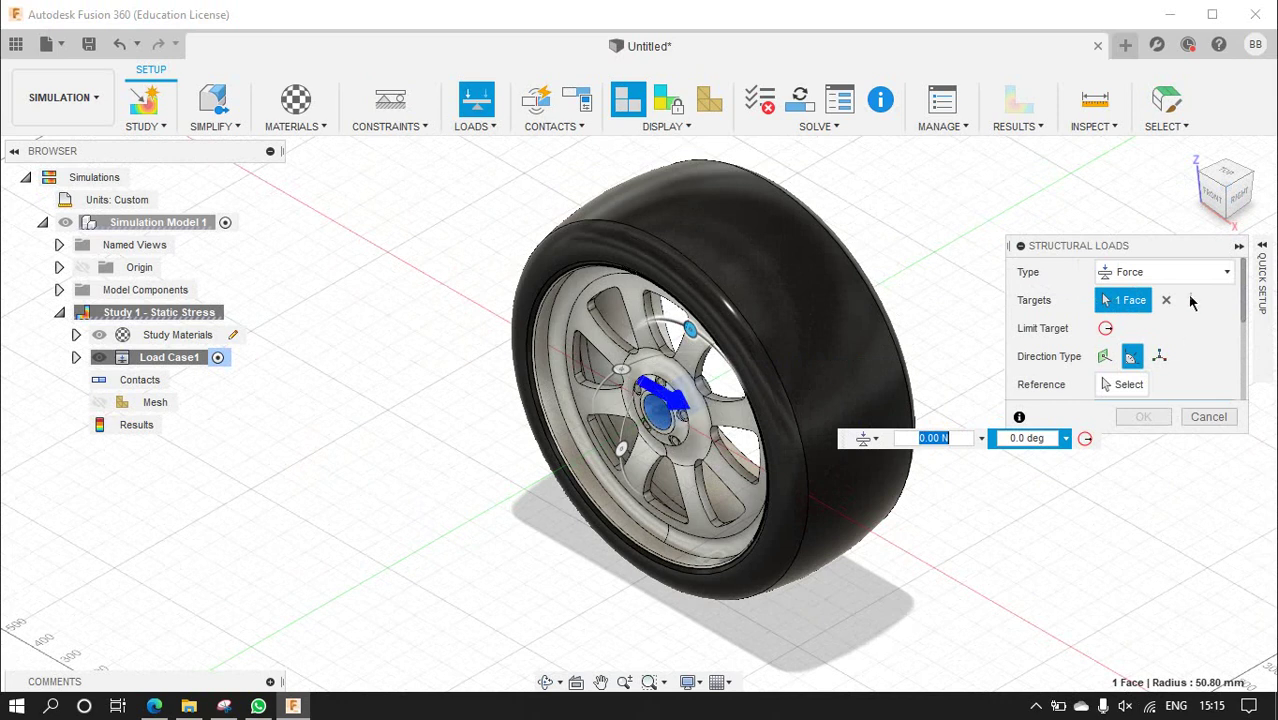
{"action": "left_click", "coordinate": [1210, 192]}
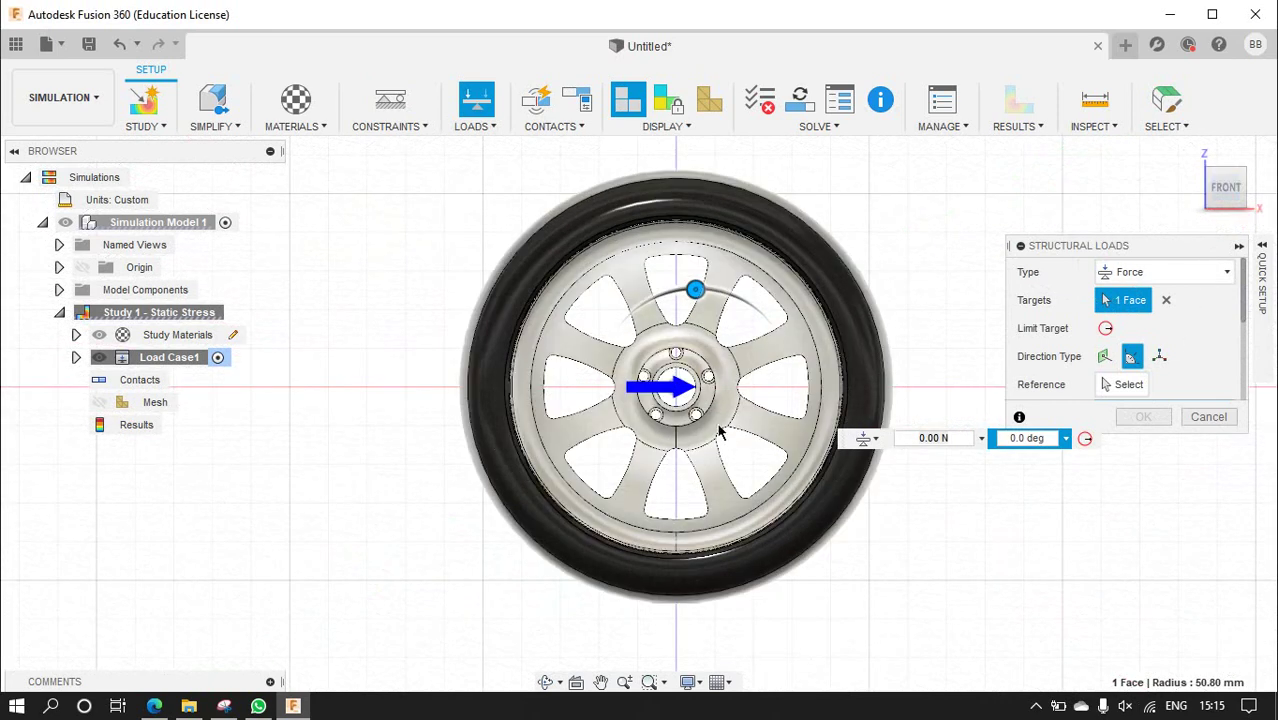
{"action": "mouse_move", "coordinate": [695, 290]}
{"action": "left_mouse_down"}
{"action": "mouse_move", "coordinate": [768, 326]}
{"action": "mouse_move", "coordinate": [790, 388]}
{"action": "left_mouse_up"}
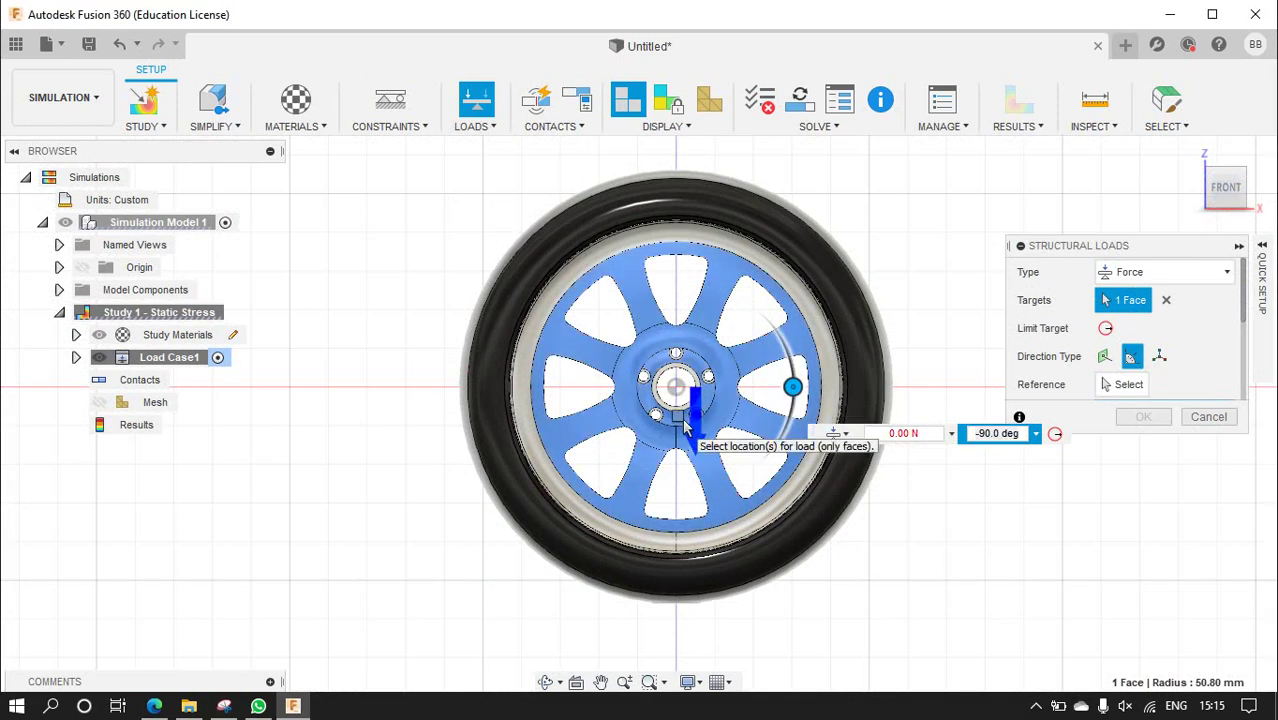
- Add and remove spoke and hub faces from the force targets, then clear all targets
{"action": "left_click", "coordinate": [690, 432]}
{"action": "scroll", "coordinate": [713, 442], "scroll_direction": "down", "scroll_amount": 2}
{"action": "scroll", "coordinate": [713, 442], "scroll_direction": "up", "scroll_amount": 2}
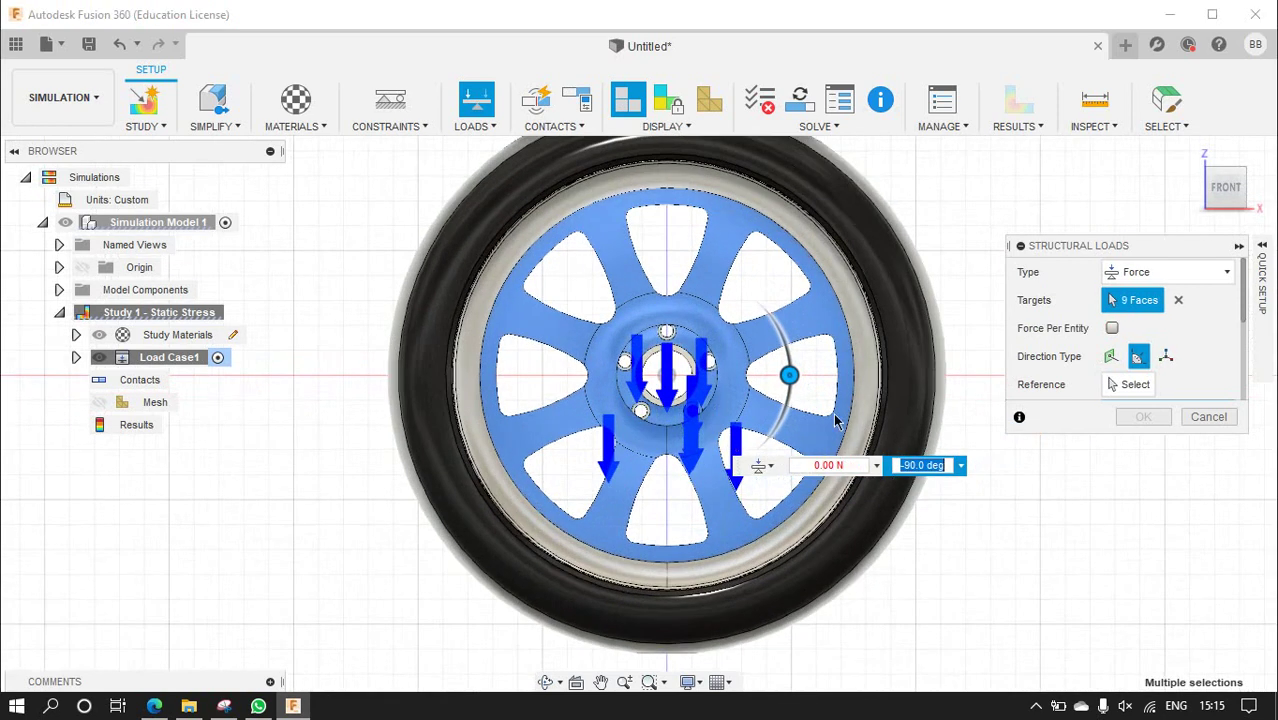
{"action": "left_click", "coordinate": [713, 408]}
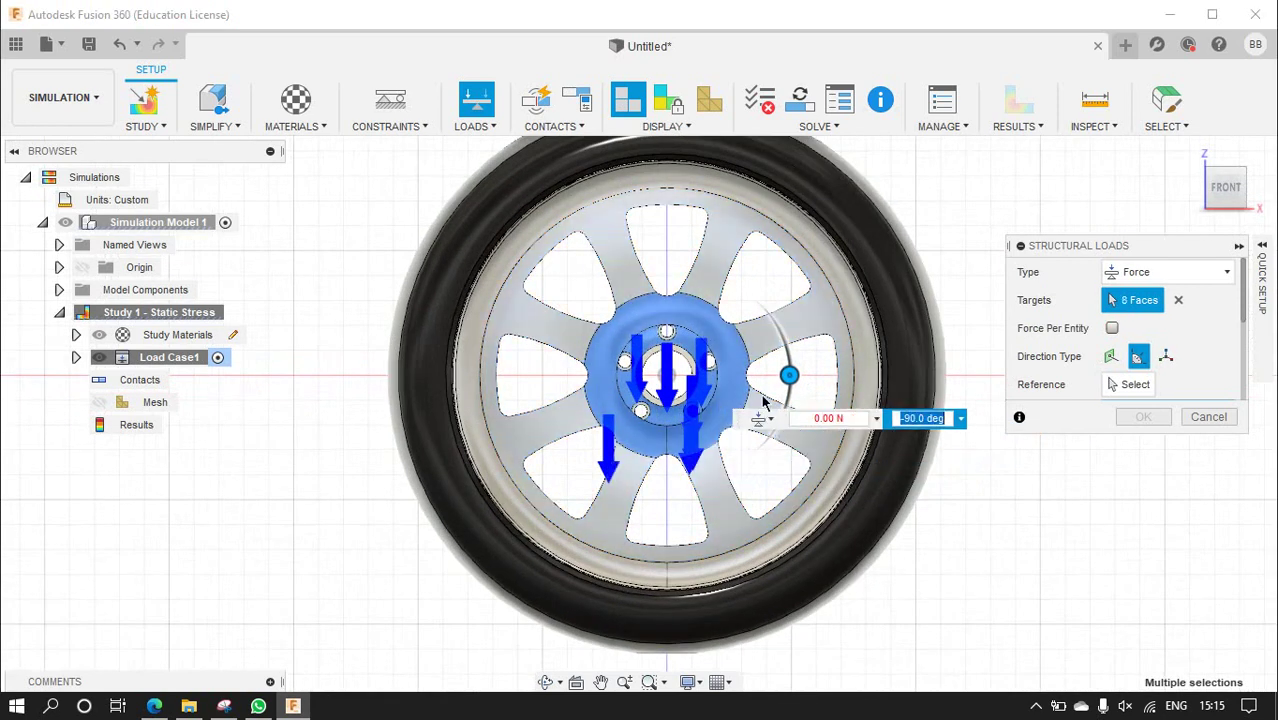
{"action": "left_click", "coordinate": [713, 405]}
{"action": "left_click", "coordinate": [713, 437]}
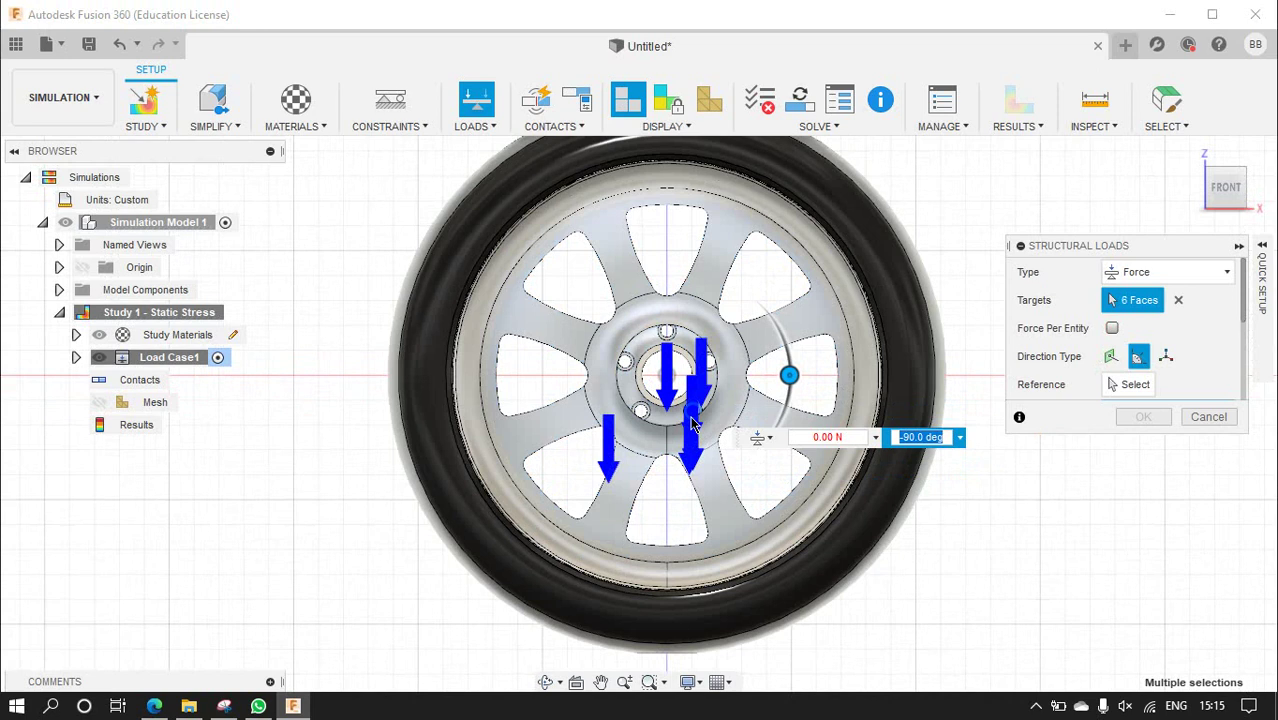
{"action": "left_click", "coordinate": [1237, 183]}
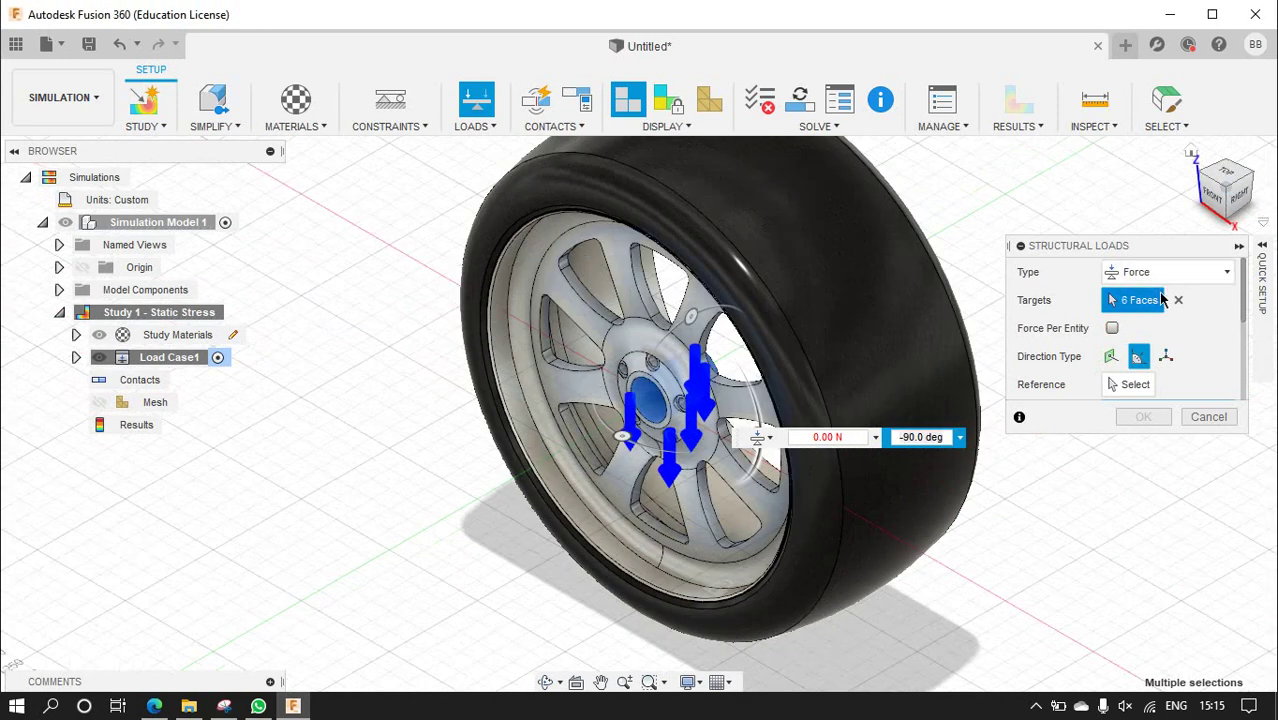
{"action": "left_click", "coordinate": [1178, 300]}
- Target the hub bore face and turn the force direction to -90 degrees
{"action": "scroll", "coordinate": [680, 397], "scroll_direction": "up", "scroll_amount": 5}
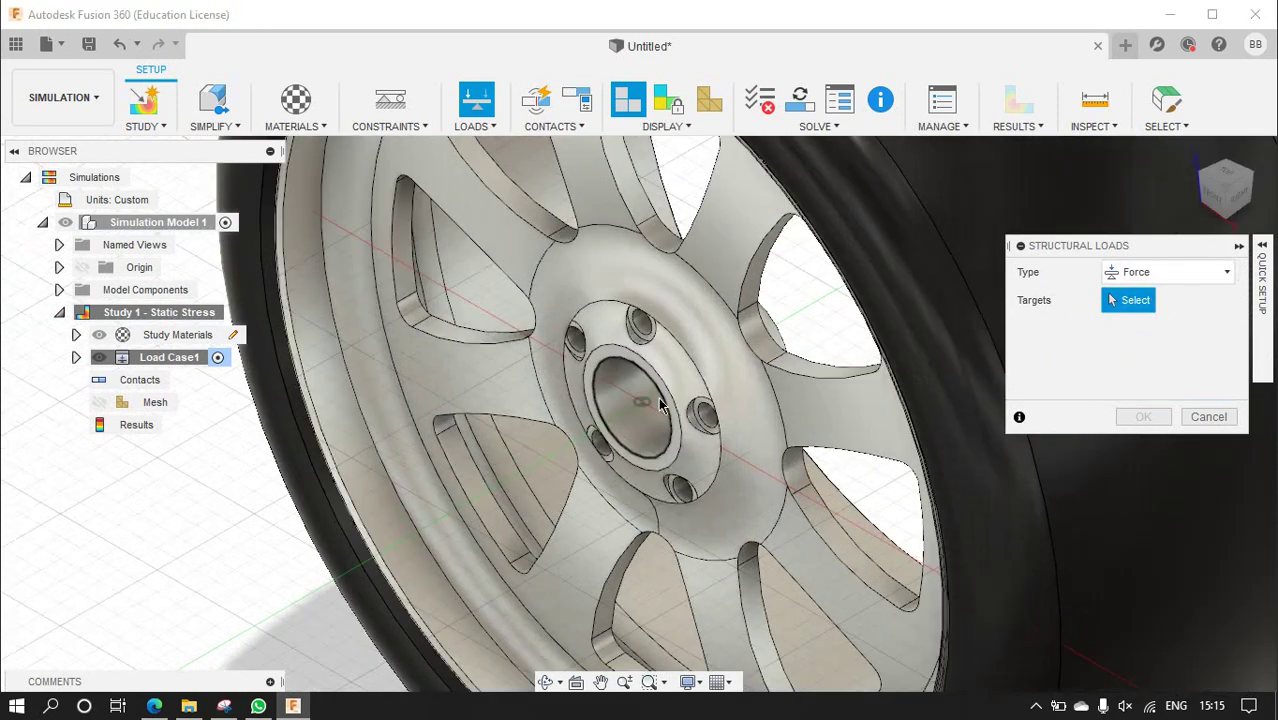
{"action": "scroll", "coordinate": [625, 435], "scroll_direction": "up", "scroll_amount": 5}
{"action": "left_click", "coordinate": [623, 430]}
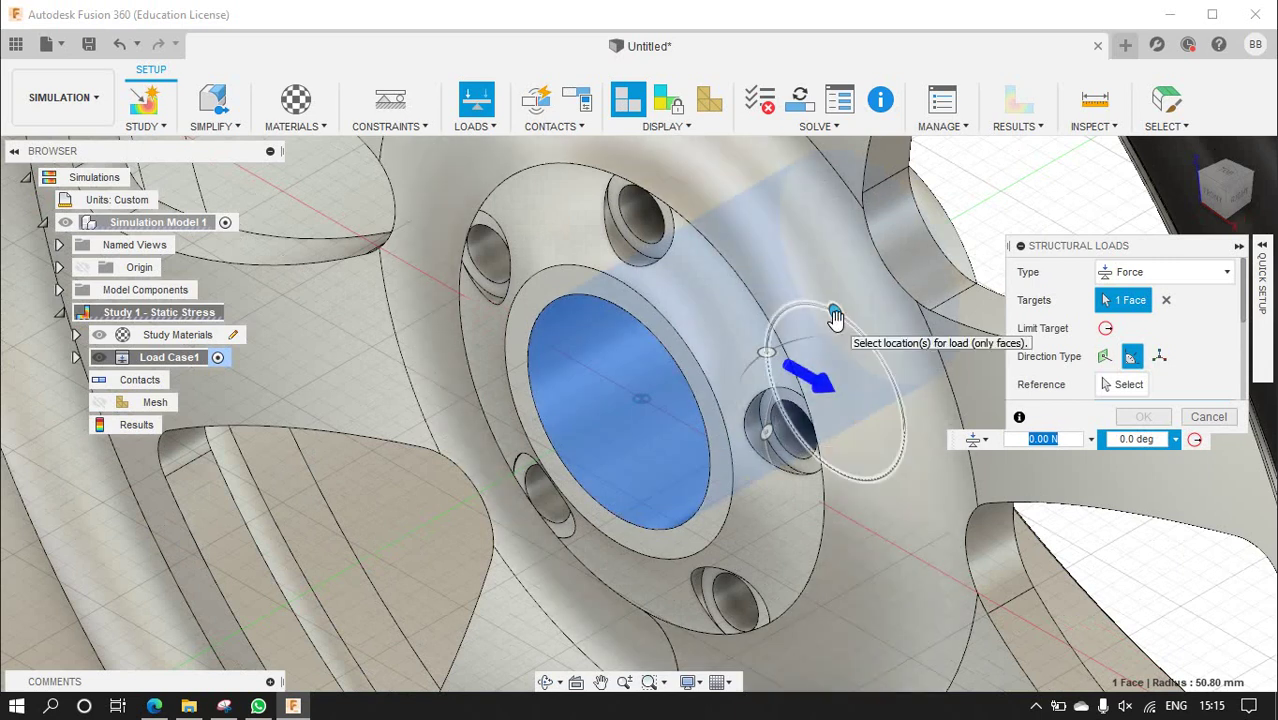
{"action": "left_click_drag", "start_coordinate": [835, 312], "coordinate": [895, 432]}
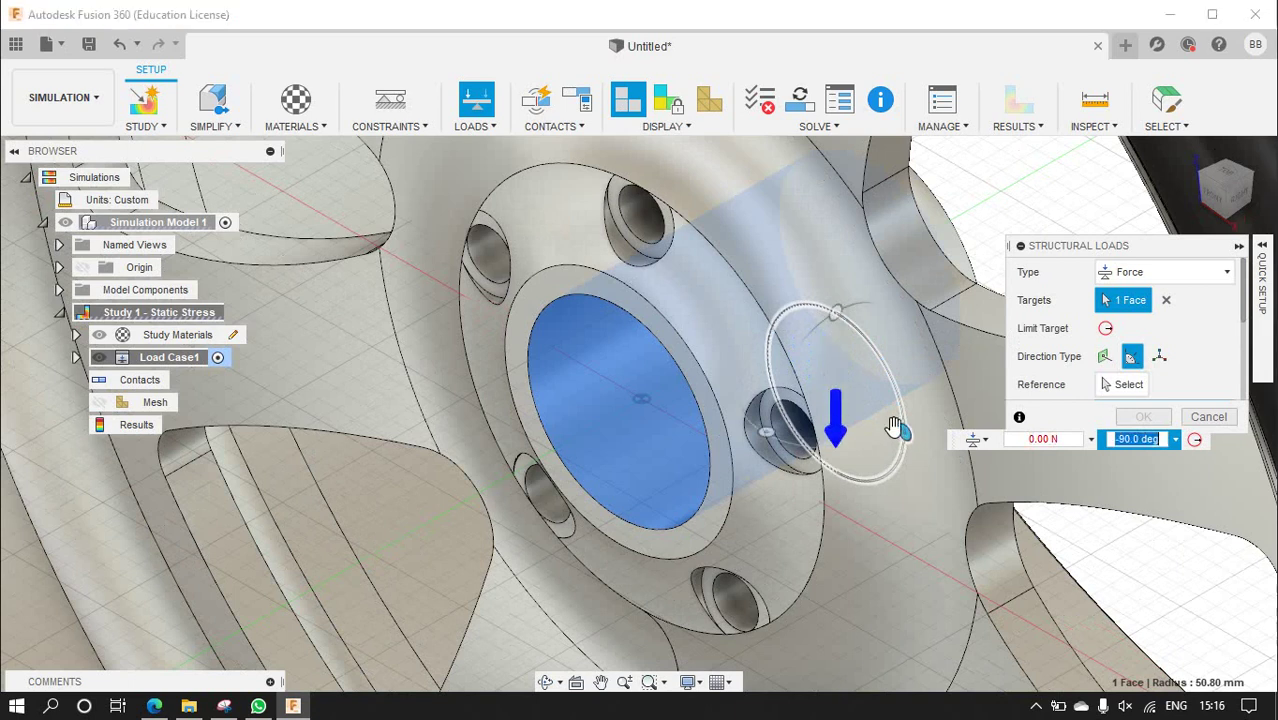
{"action": "left_click_drag", "start_coordinate": [1230, 225], "coordinate": [1218, 210]}
{"action": "left_click", "coordinate": [1218, 208]}
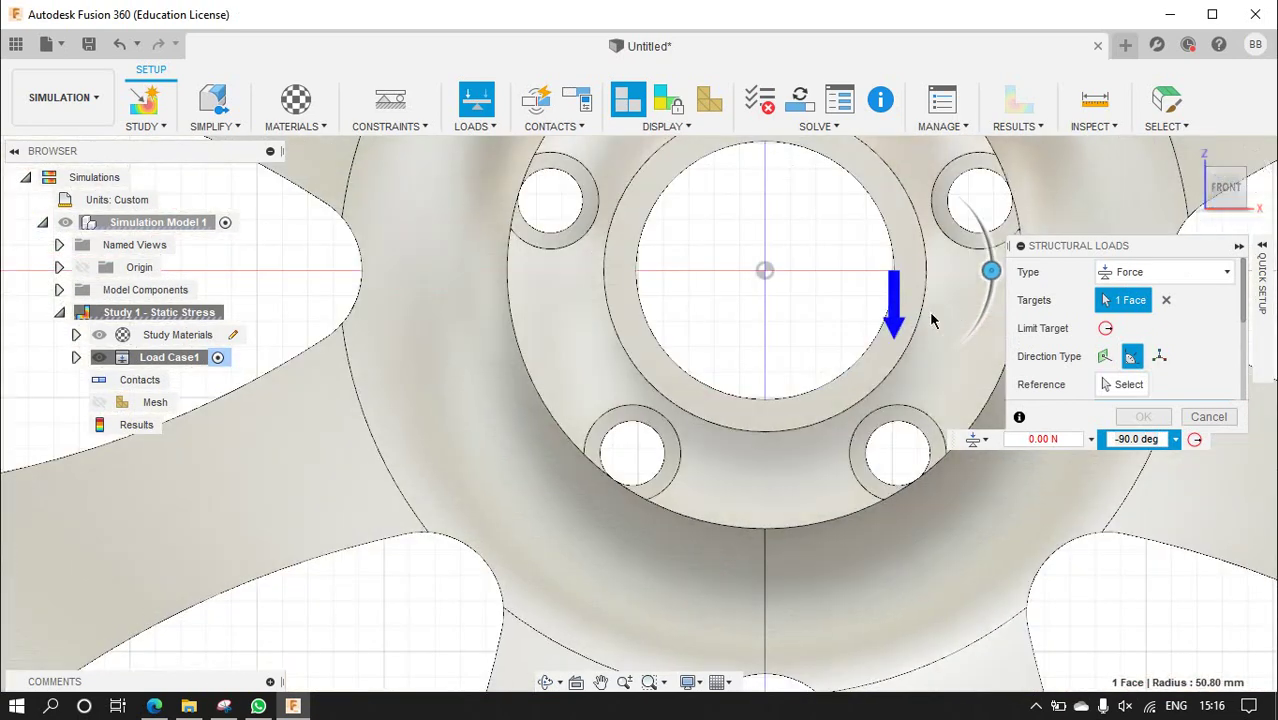
{"action": "scroll", "coordinate": [879, 323], "scroll_direction": "down", "scroll_amount": 5}
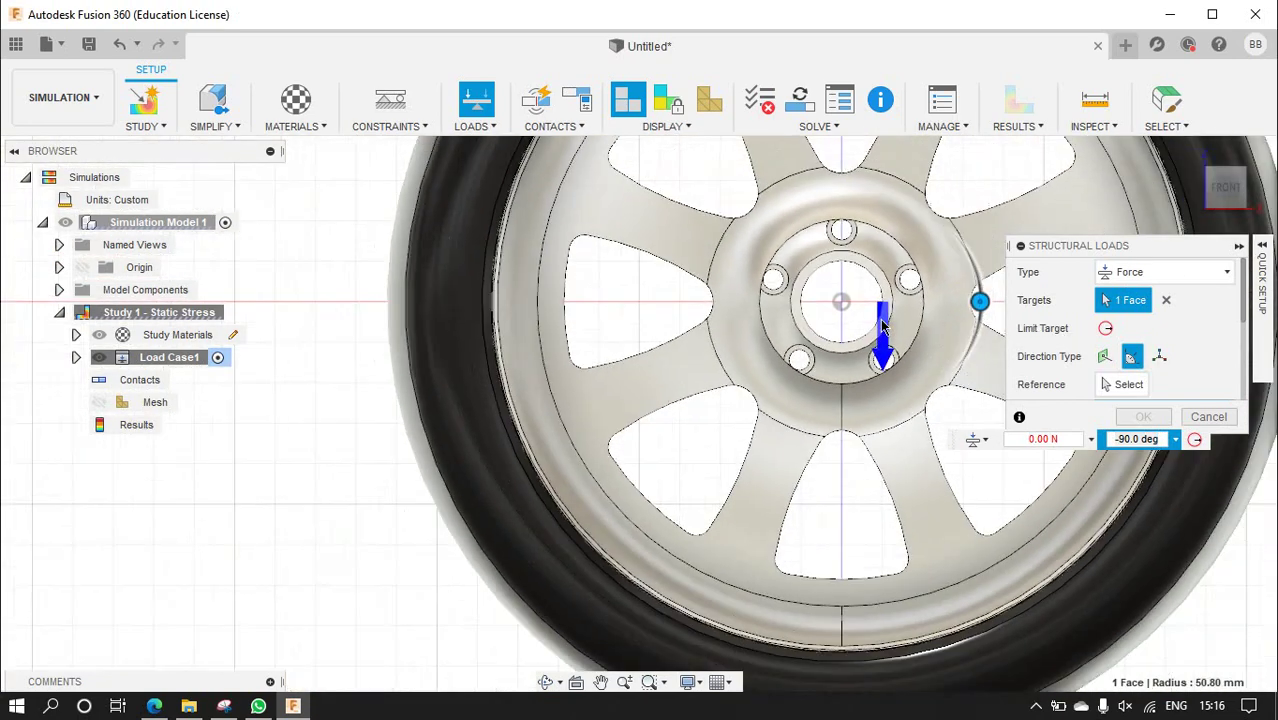
{"action": "scroll", "coordinate": [885, 340], "scroll_direction": "down", "scroll_amount": 3}
{"action": "scroll", "coordinate": [941, 341], "scroll_direction": "up", "scroll_amount": 8}
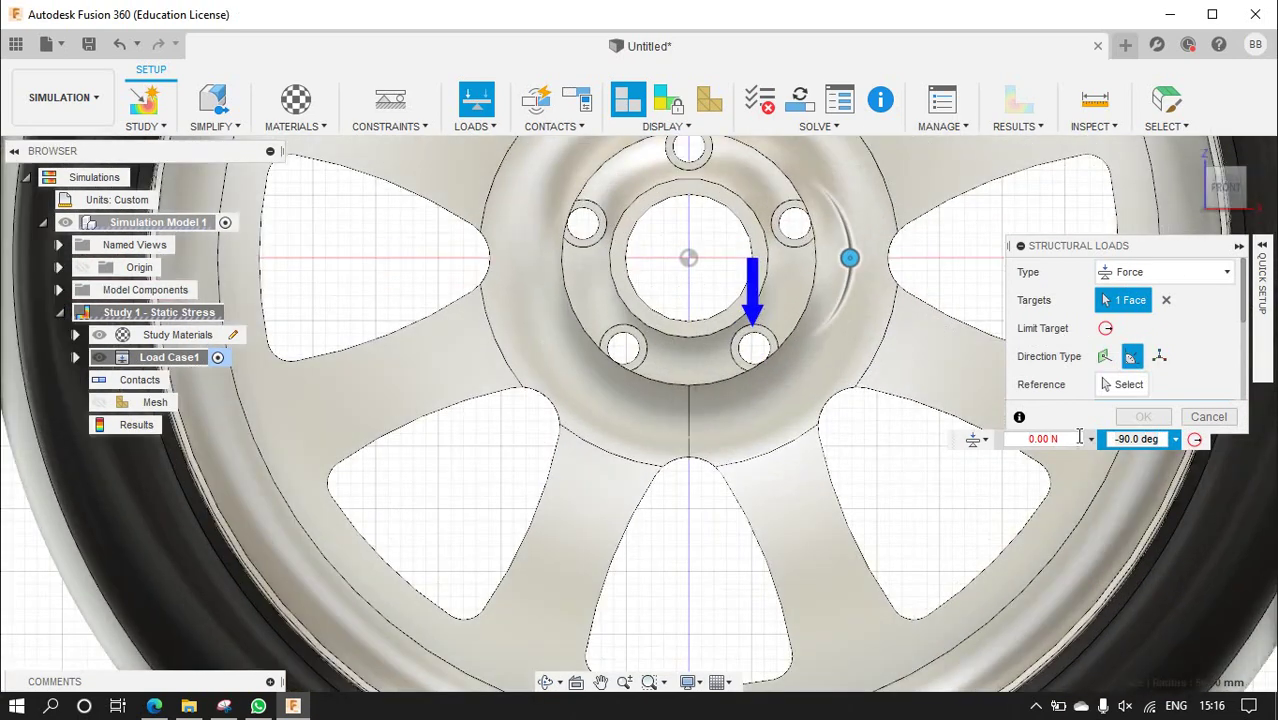
- Set the force magnitude to 10000 N and confirm the load
{"action": "left_click", "coordinate": [1079, 438]}
{"action": "type", "text": "10000"}
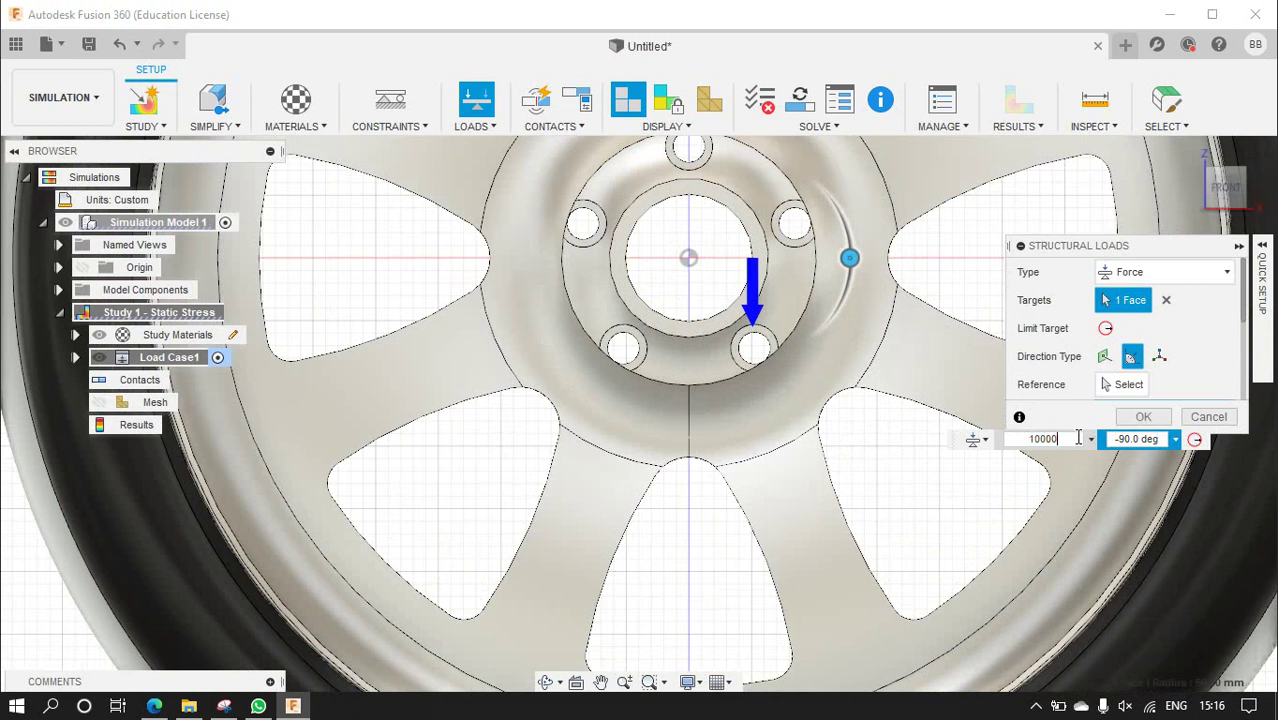
{"action": "key", "text": "Return"}
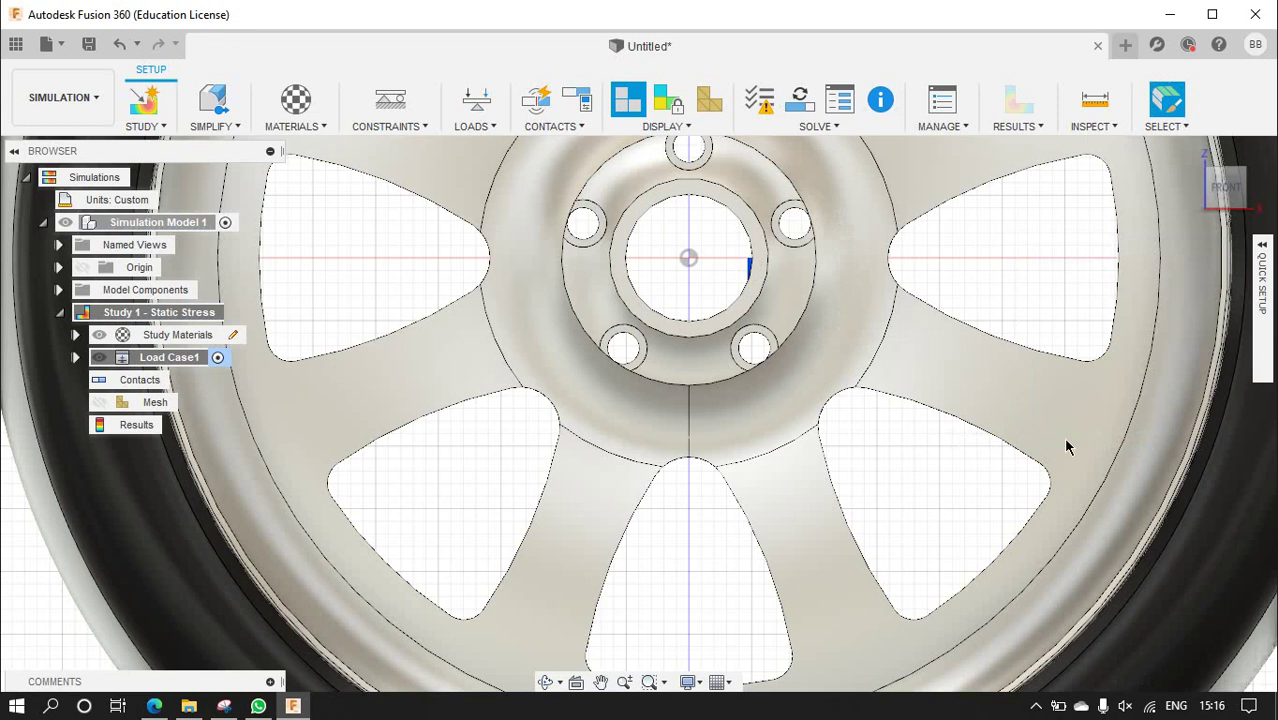
{"action": "scroll", "coordinate": [860, 390], "scroll_direction": "down", "scroll_amount": 4}
{"action": "scroll", "coordinate": [860, 390], "scroll_direction": "down", "scroll_amount": 3}
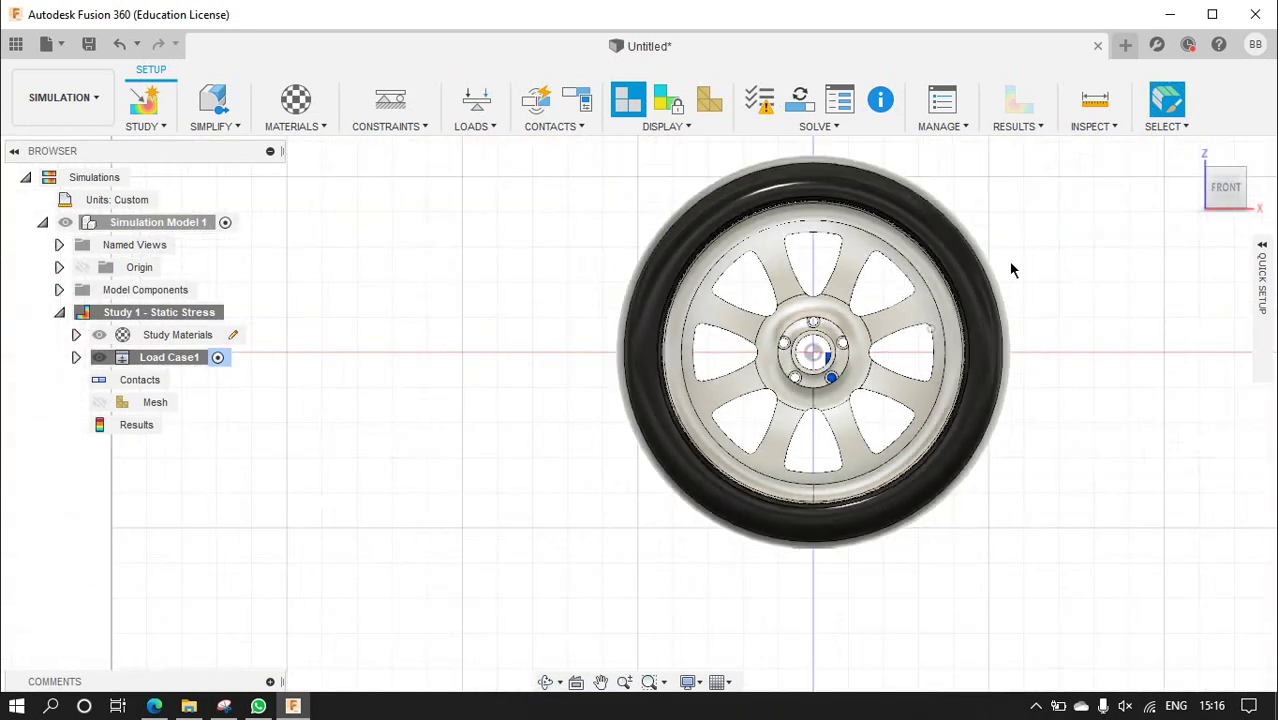
- Run the study pre-check from an isometric view and dismiss its warnings
{"action": "left_click", "coordinate": [1245, 175]}
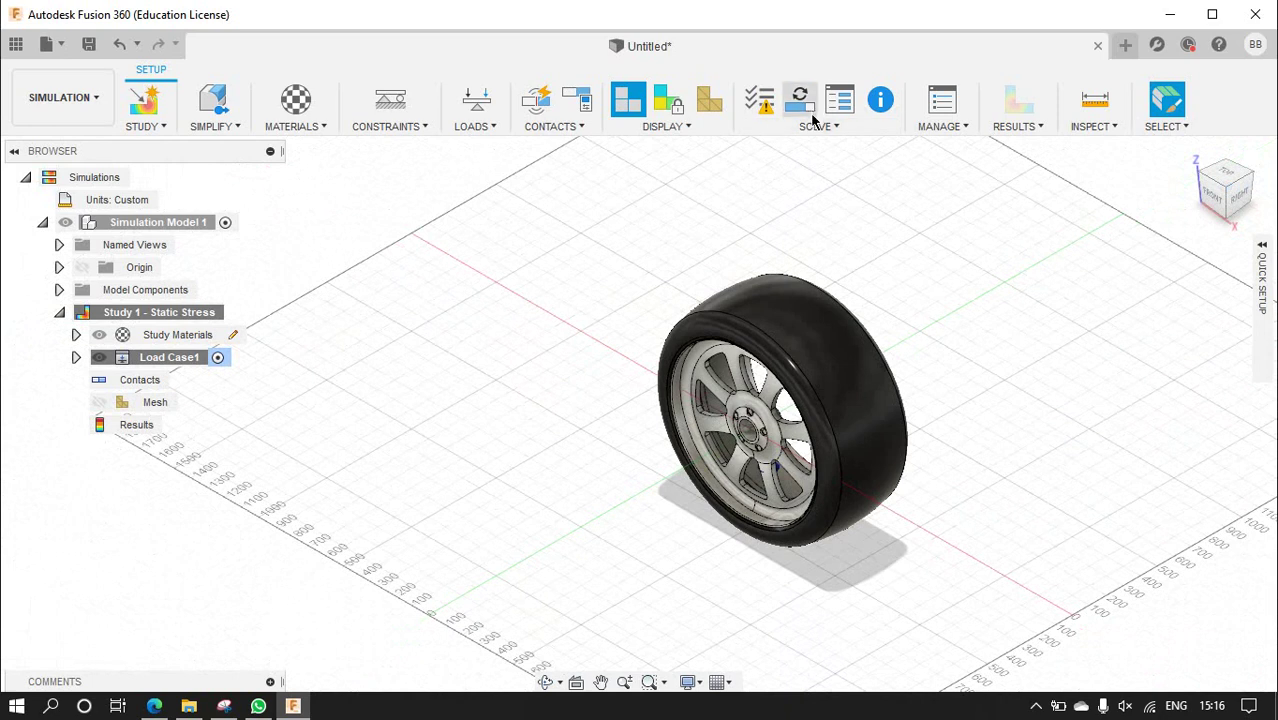
{"action": "left_click", "coordinate": [758, 100]}
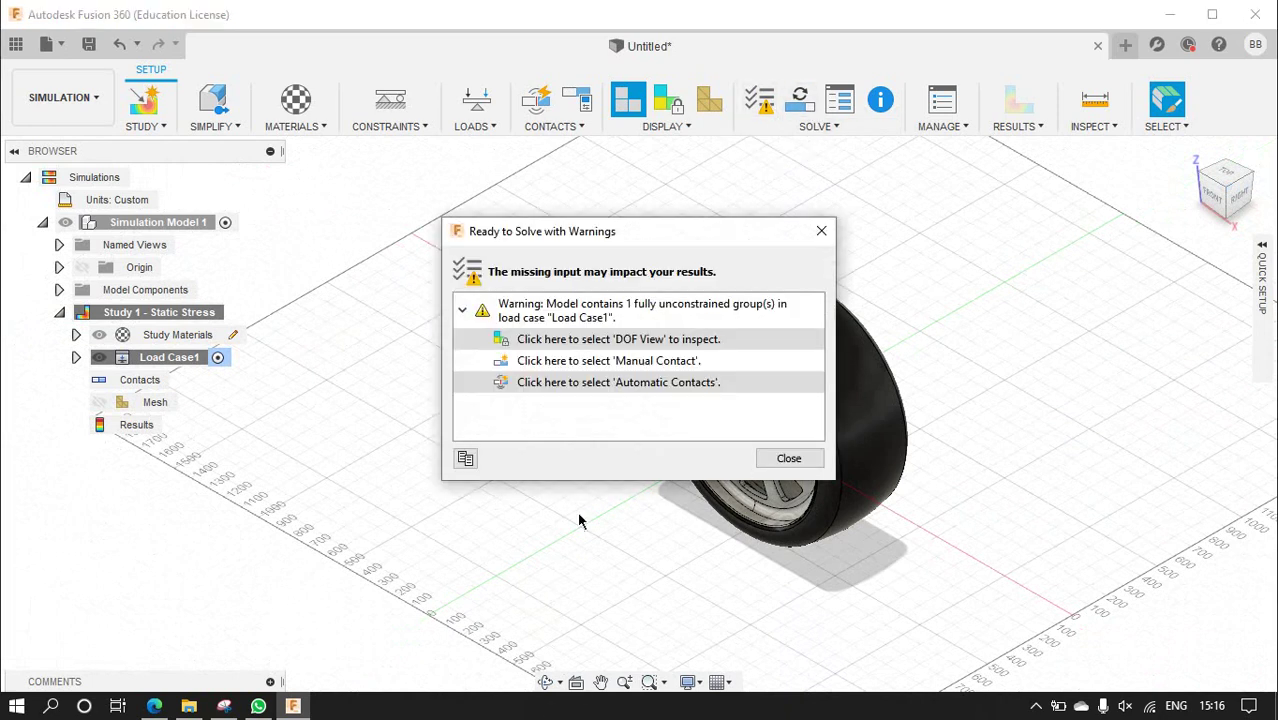
{"action": "left_click", "coordinate": [786, 458]}
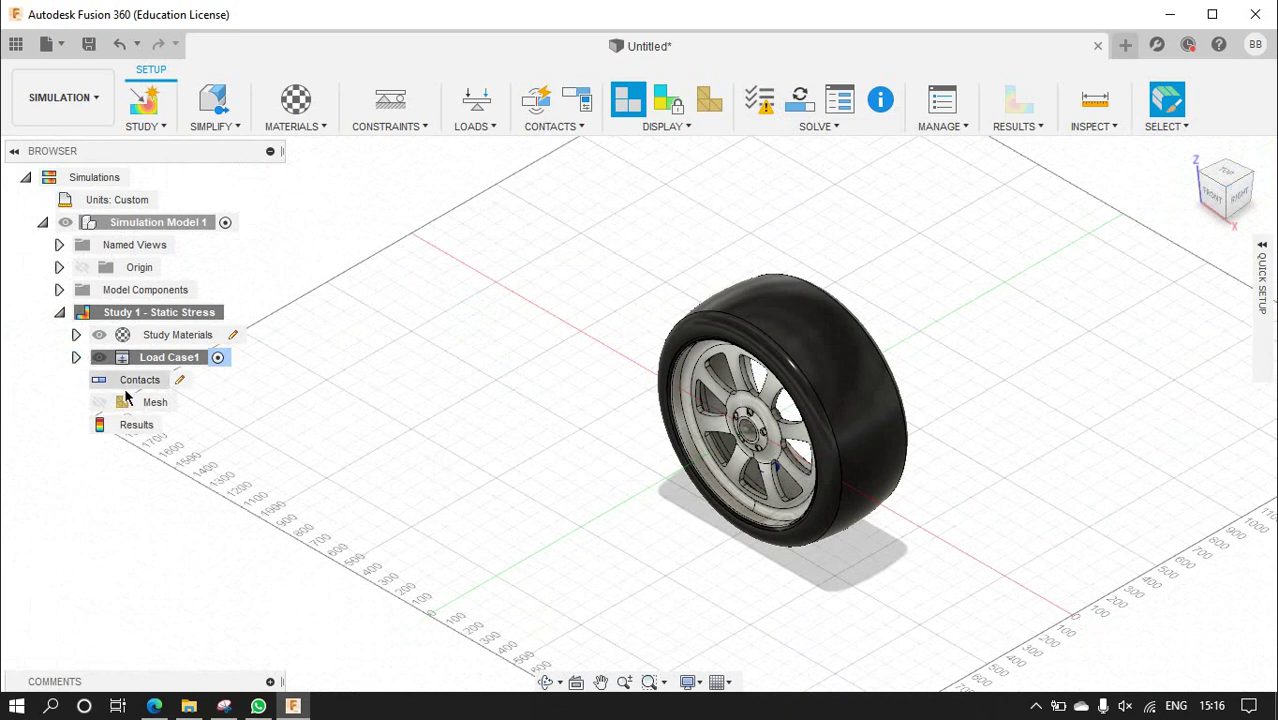
- Generate automatic contacts between the wheel's bodies for Study 1
{"action": "left_click", "coordinate": [135, 385]}
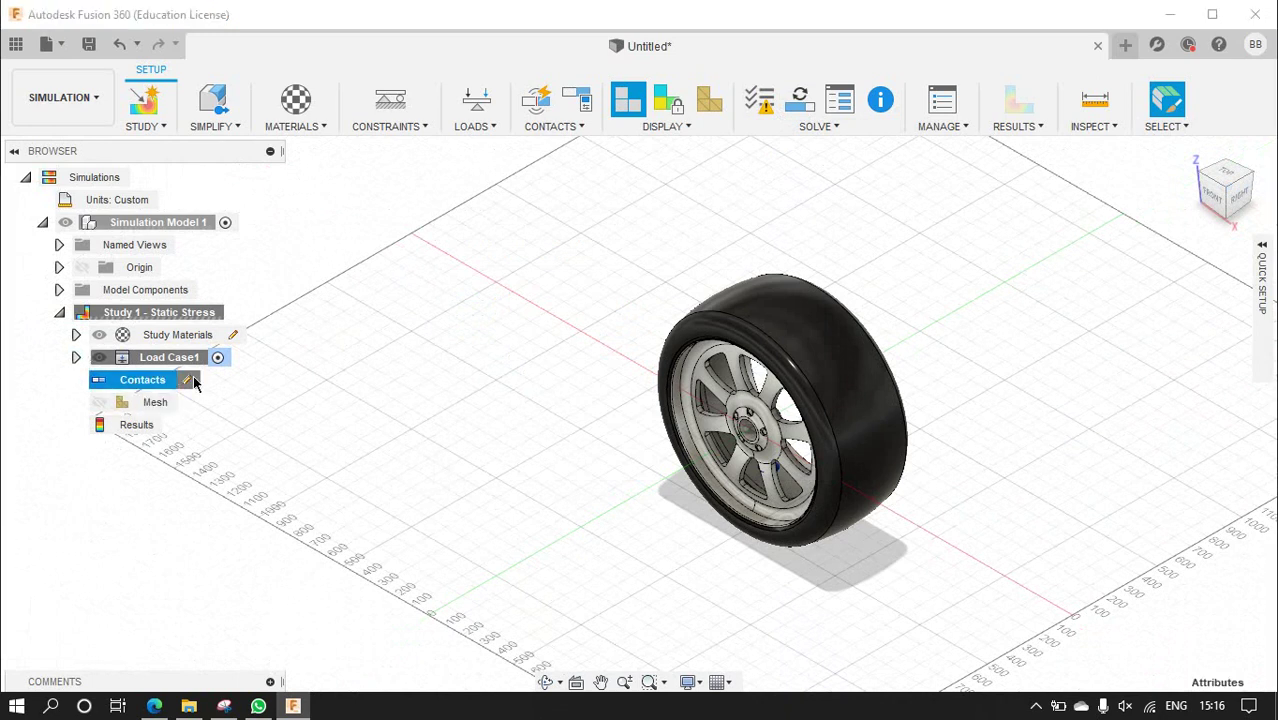
{"action": "left_click", "coordinate": [187, 380]}
{"action": "left_click", "coordinate": [703, 381]}
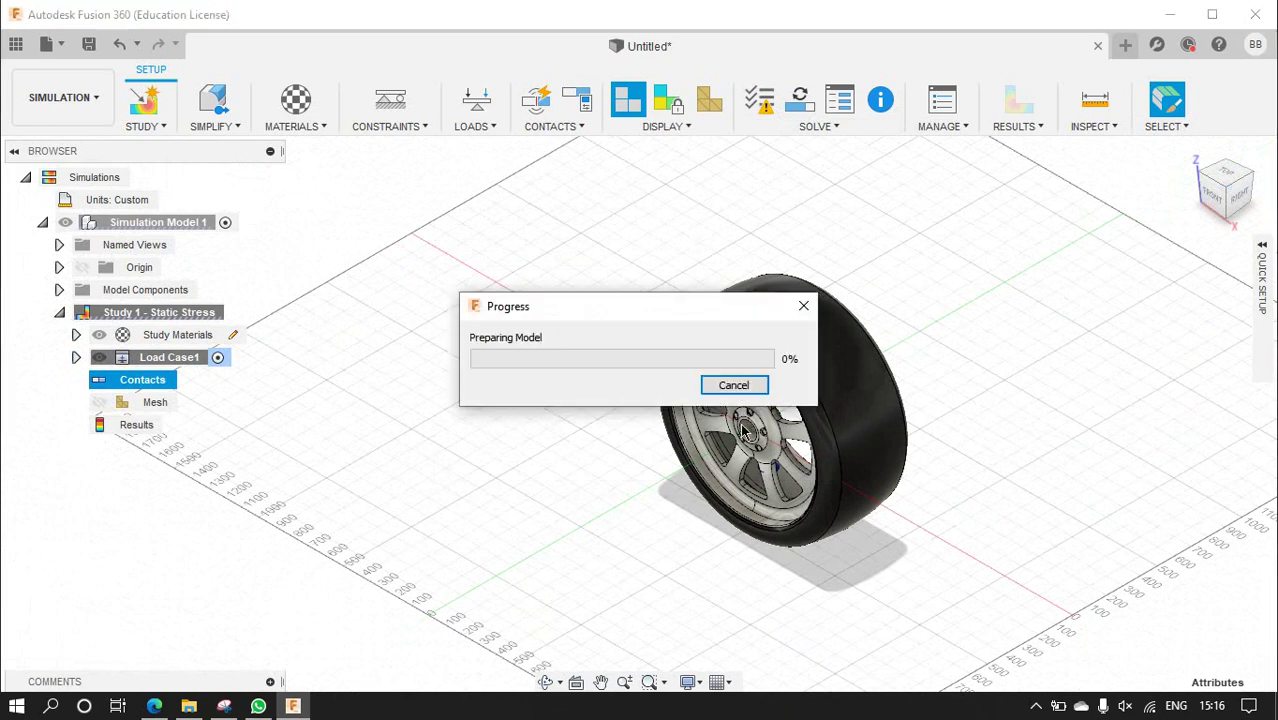
{"action": "left_click", "coordinate": [1036, 706]}
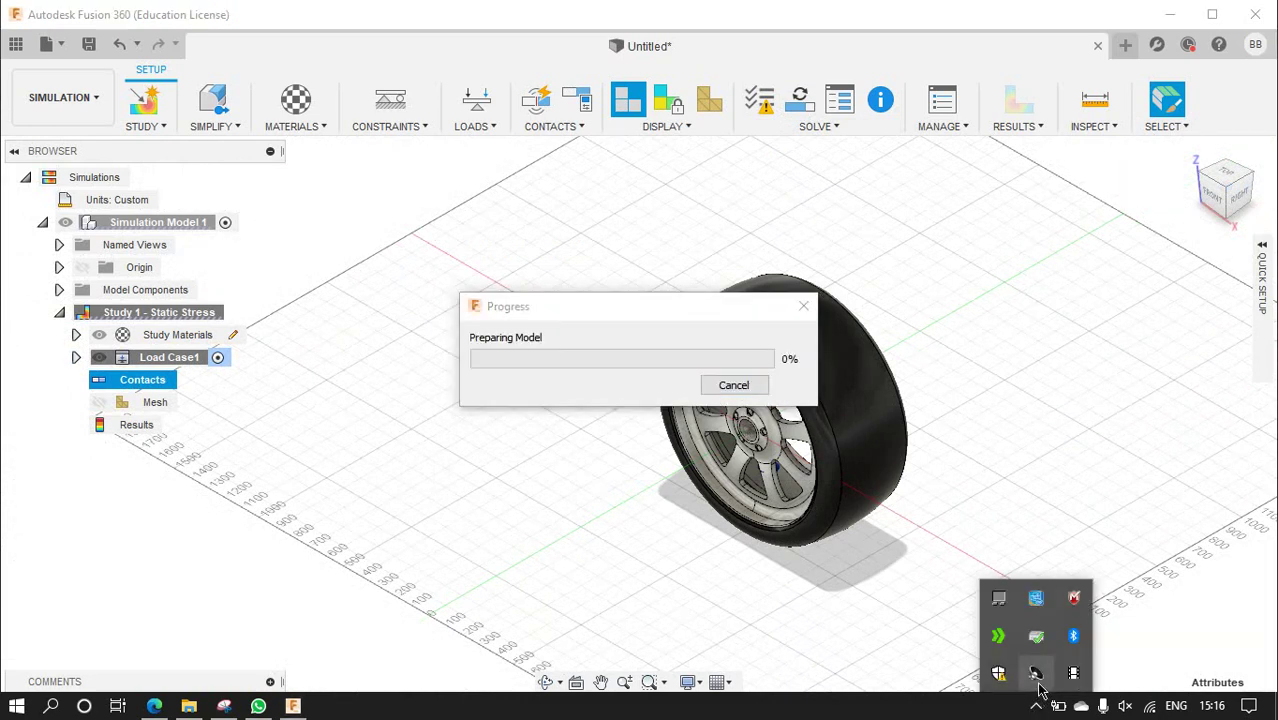
{"action": "right_click", "coordinate": [155, 385]}
- Open Manage Contacts and expand bonded sets Bonded1 through Bonded4
{"action": "left_click", "coordinate": [198, 448]}
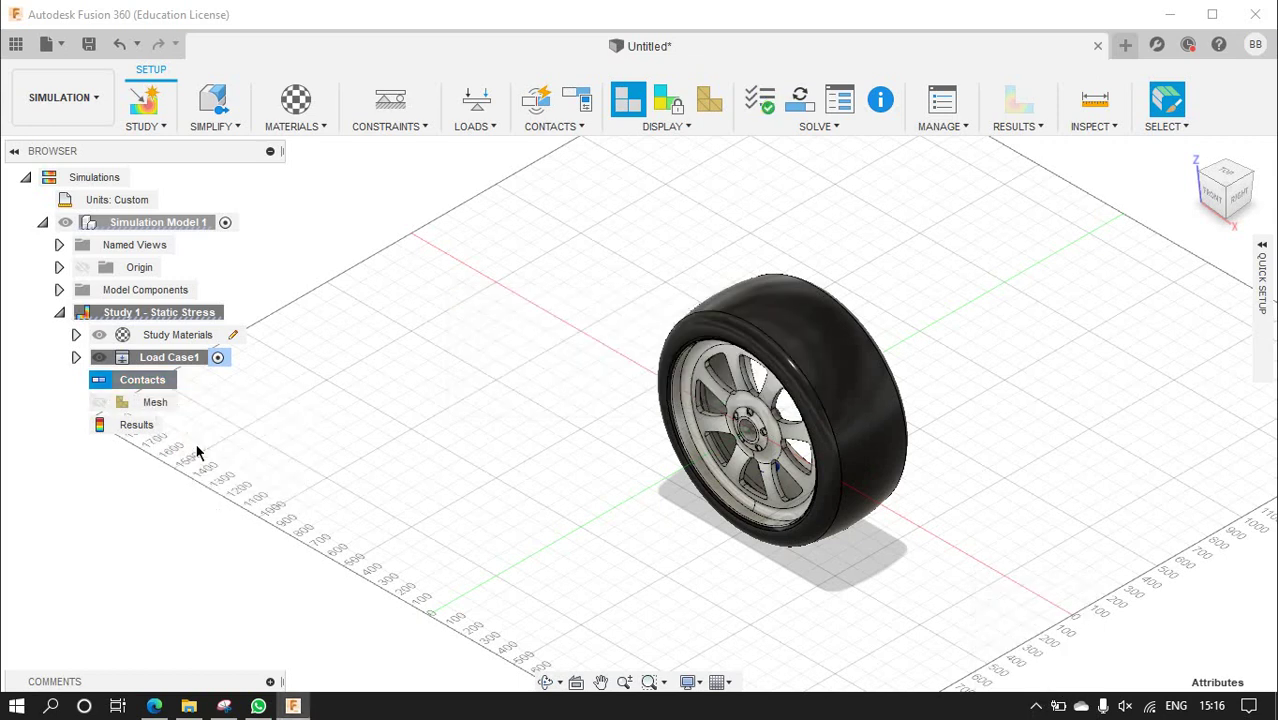
{"action": "left_click", "coordinate": [612, 332]}
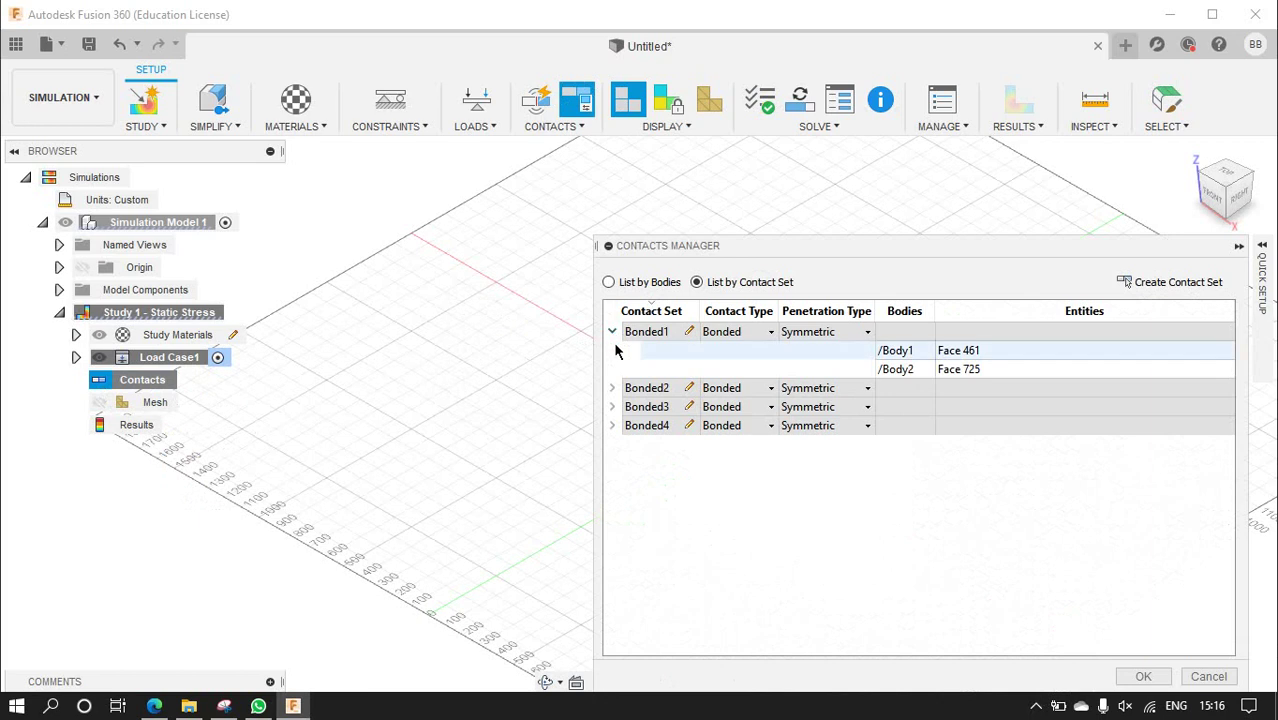
{"action": "left_click", "coordinate": [612, 388]}
{"action": "left_click", "coordinate": [612, 444]}
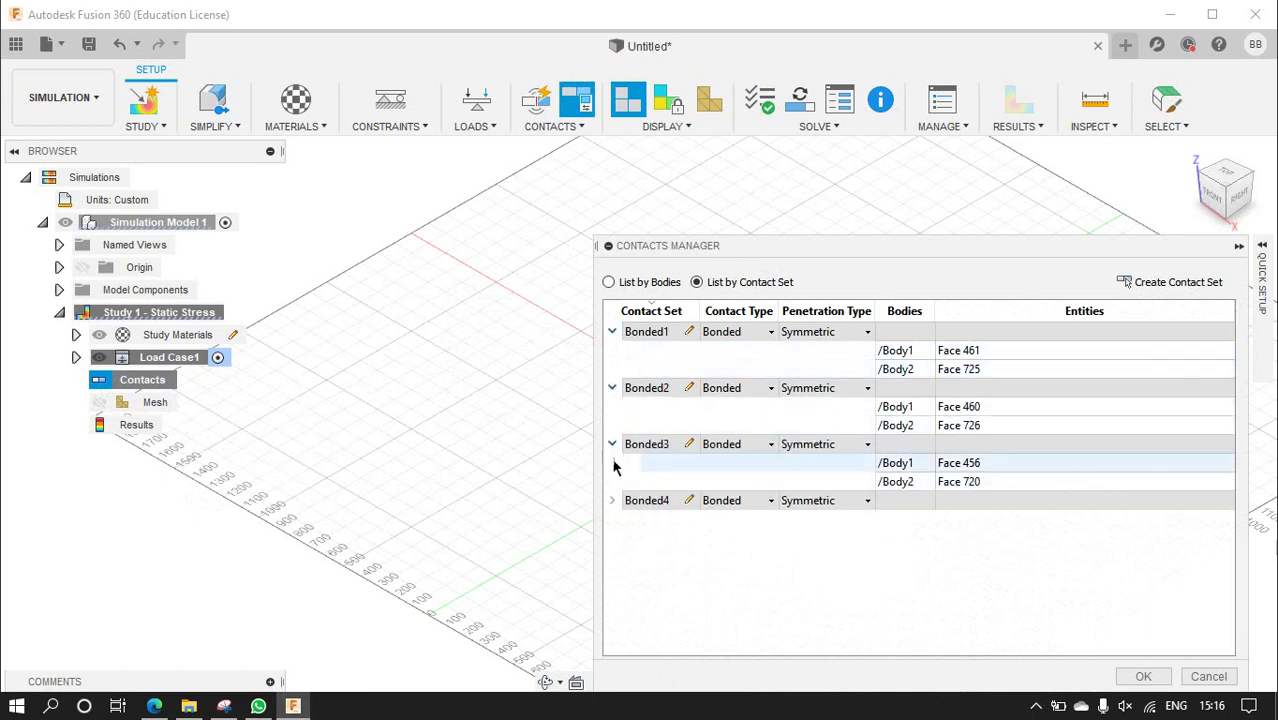
{"action": "left_click", "coordinate": [612, 500]}
{"action": "mouse_move", "coordinate": [1226, 187]}
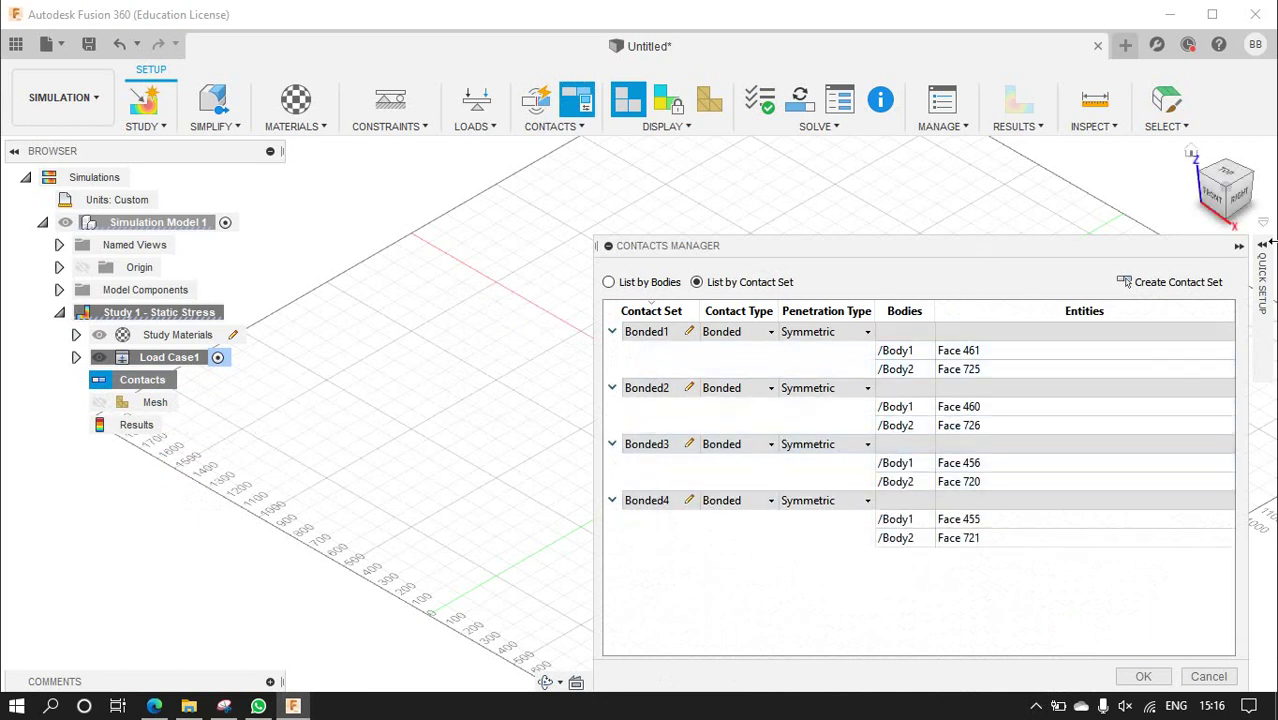
- Dock the contacts list left, inspect Bonded1's Face 725, then collapse it to restore the study tree
{"action": "left_click_drag", "start_coordinate": [882, 258], "coordinate": [340, 258]}
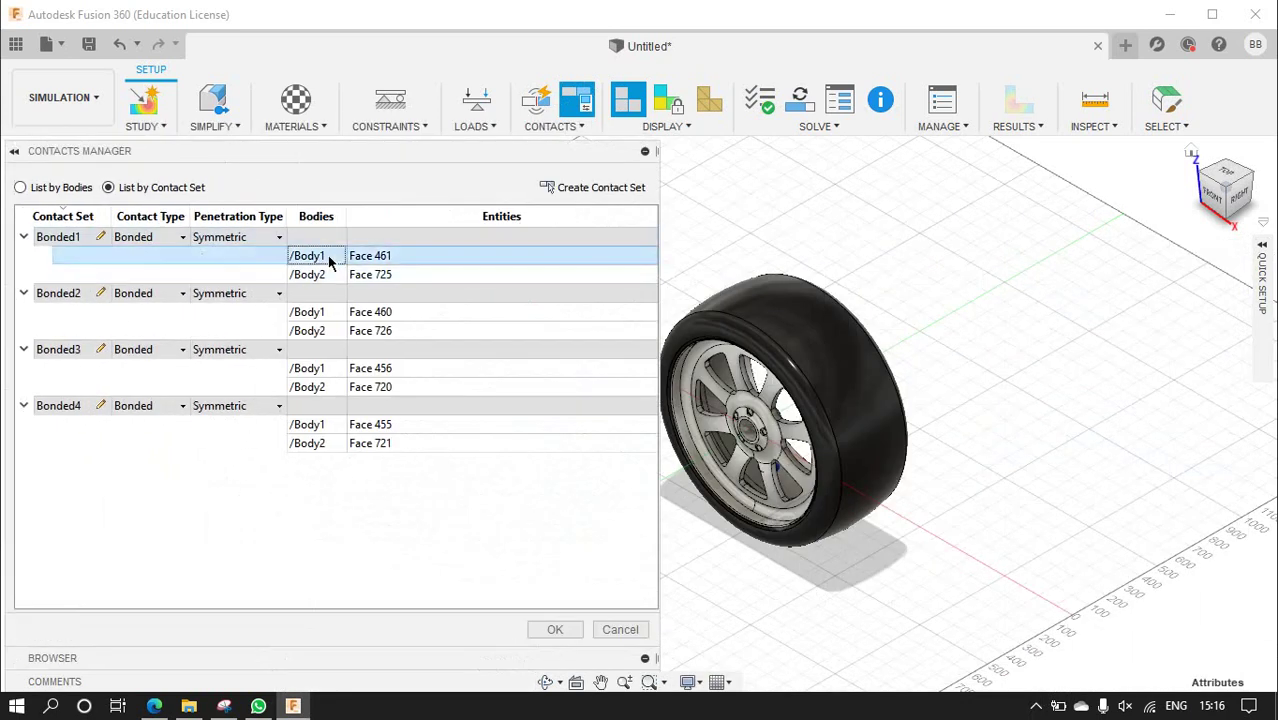
{"action": "left_click", "coordinate": [328, 275]}
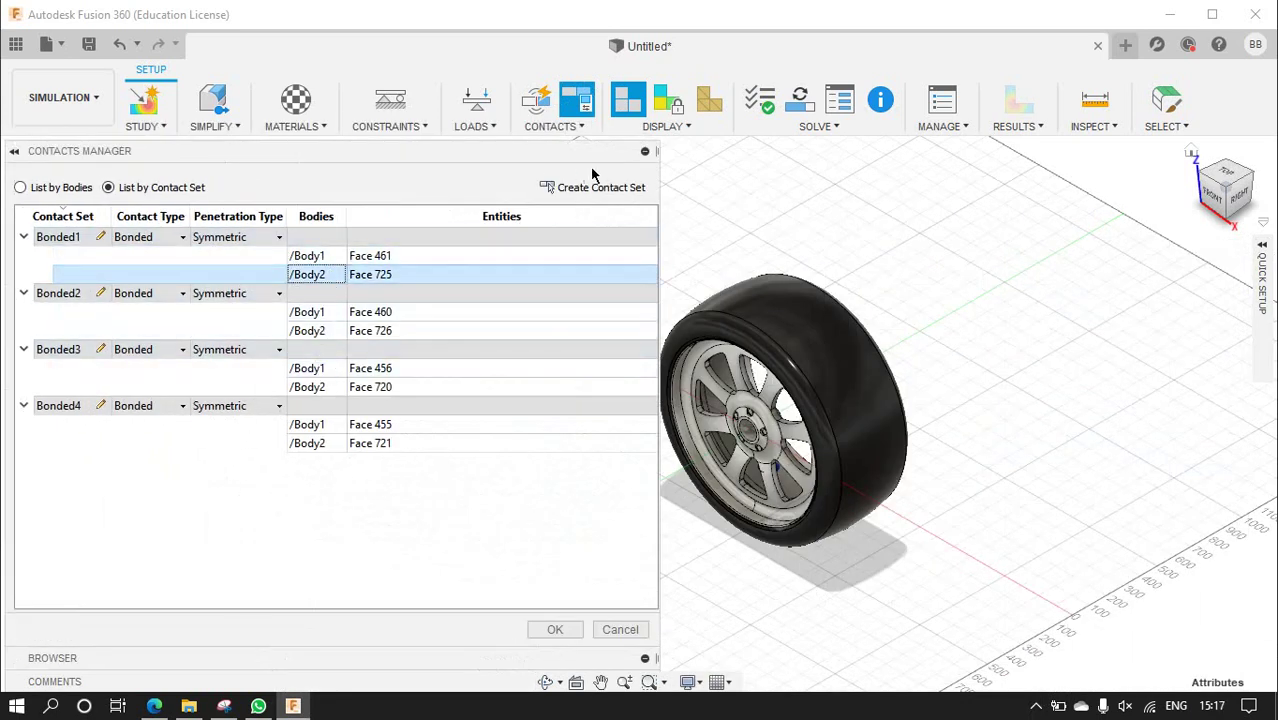
{"action": "left_click", "coordinate": [645, 152]}
{"action": "left_click", "coordinate": [645, 174]}
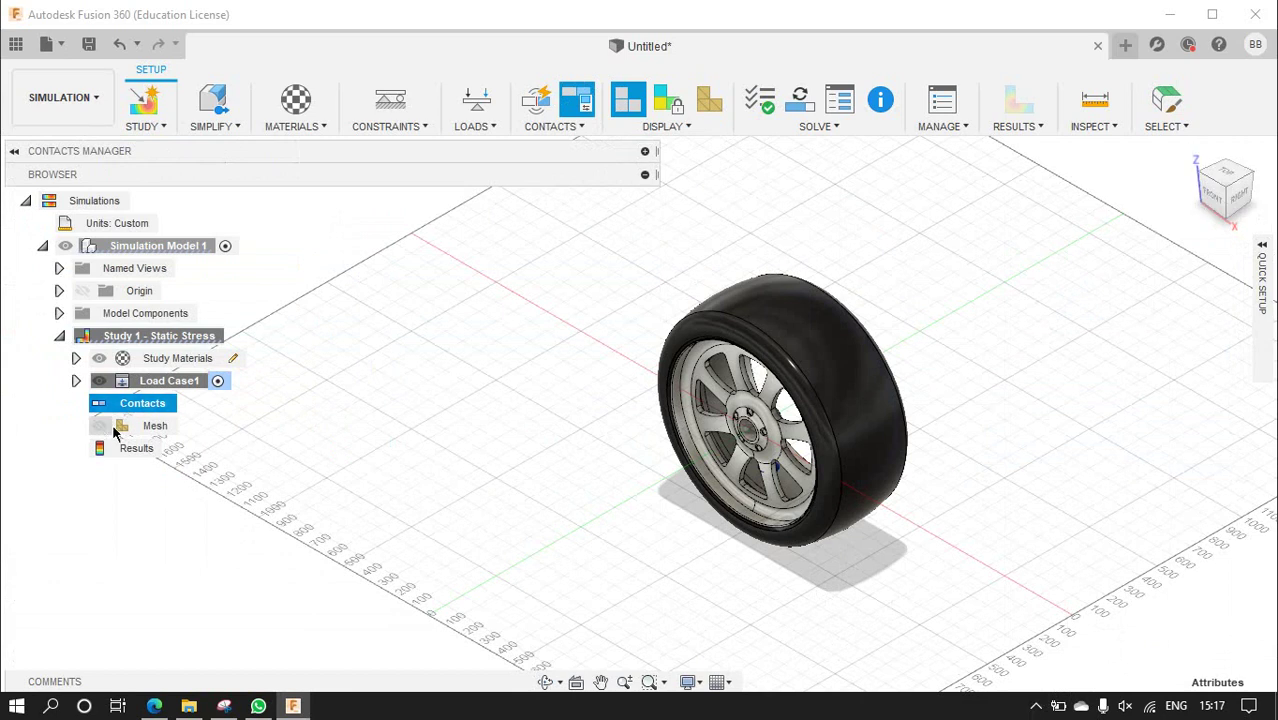
- Save and solve Study 1 locally, following the job until Safety Factor results (min 1.048) load
{"action": "left_click", "coordinate": [800, 100]}
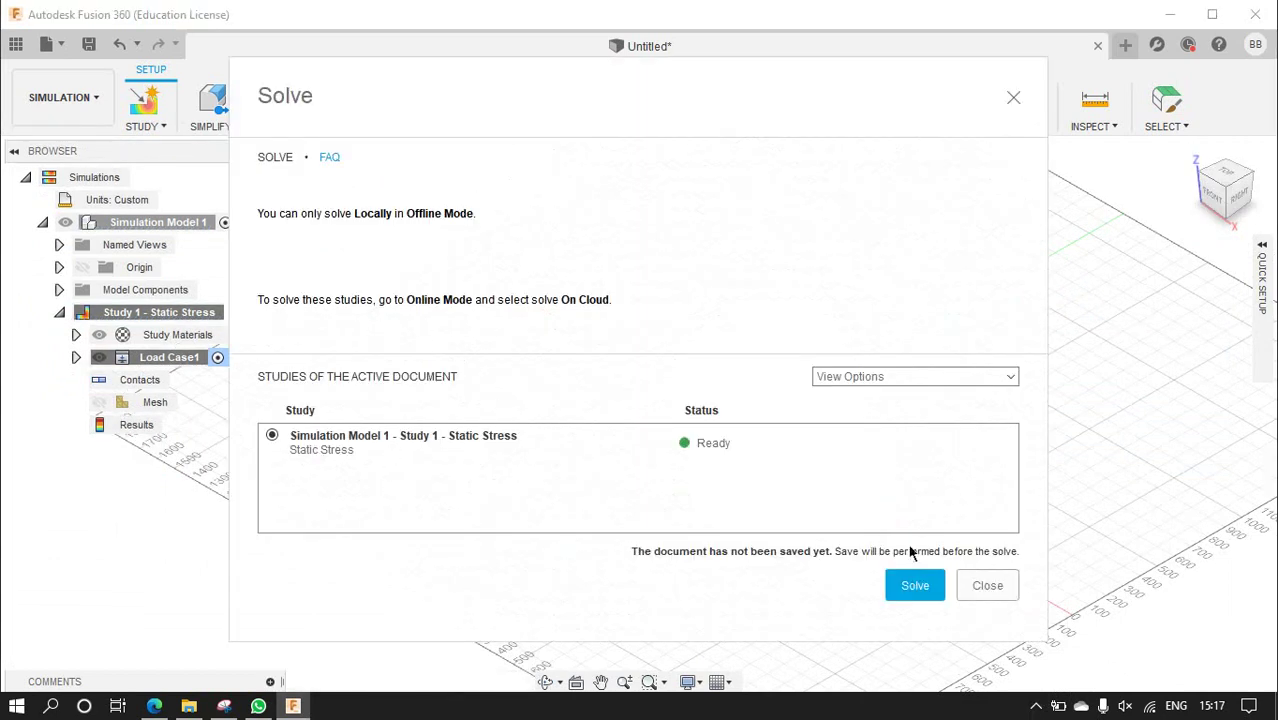
{"action": "left_click", "coordinate": [923, 590]}
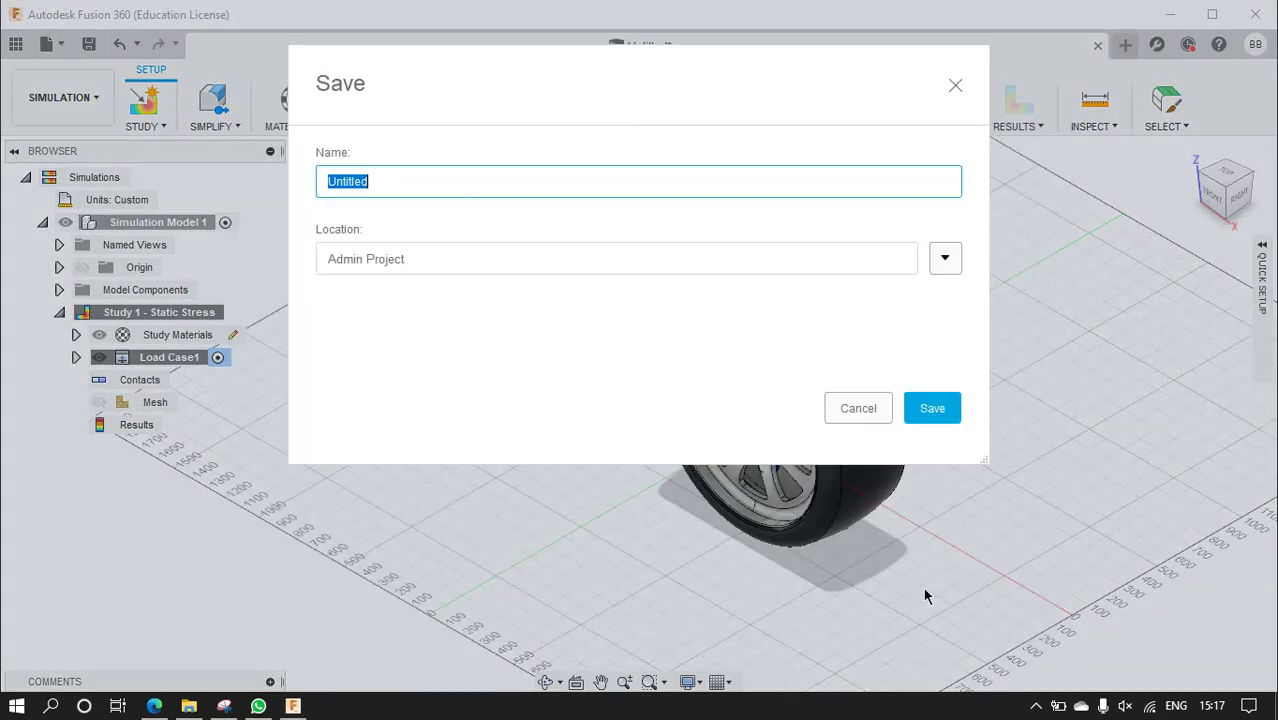
{"action": "left_click", "coordinate": [950, 418]}
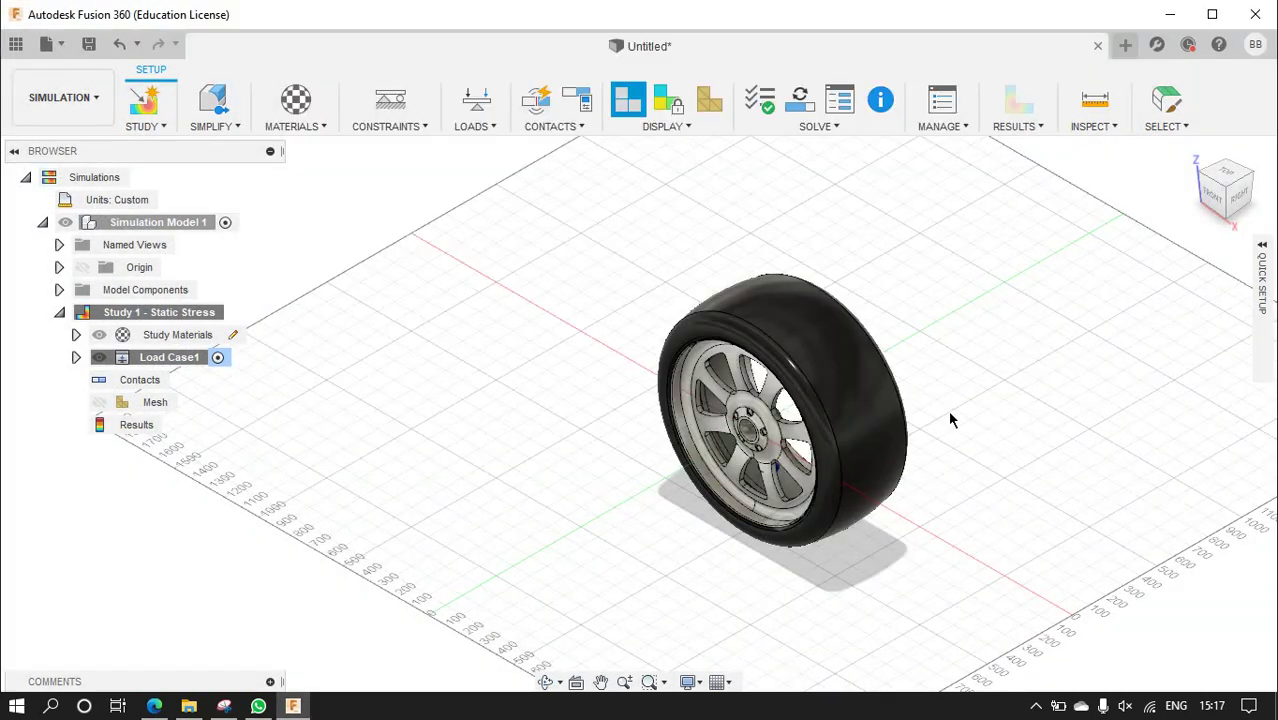
{"action": "scroll", "coordinate": [940, 415], "scroll_direction": "down", "scroll_amount": 2}
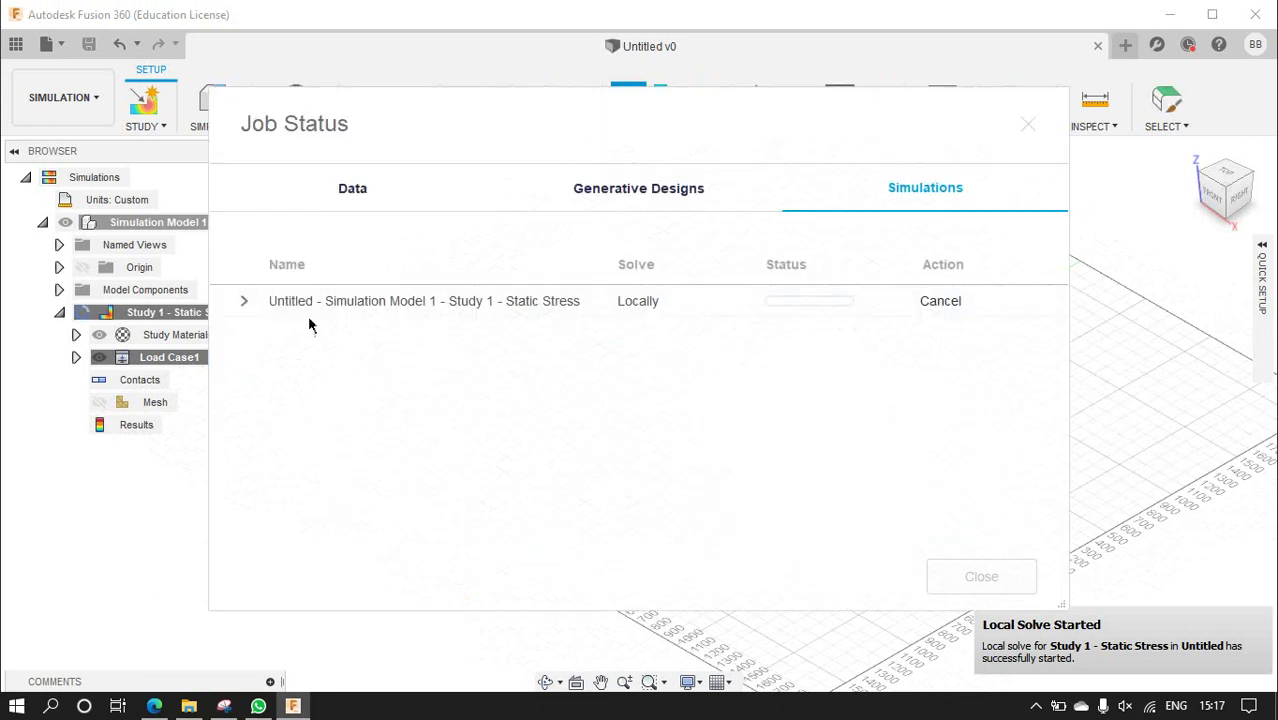
{"action": "left_click", "coordinate": [248, 300]}
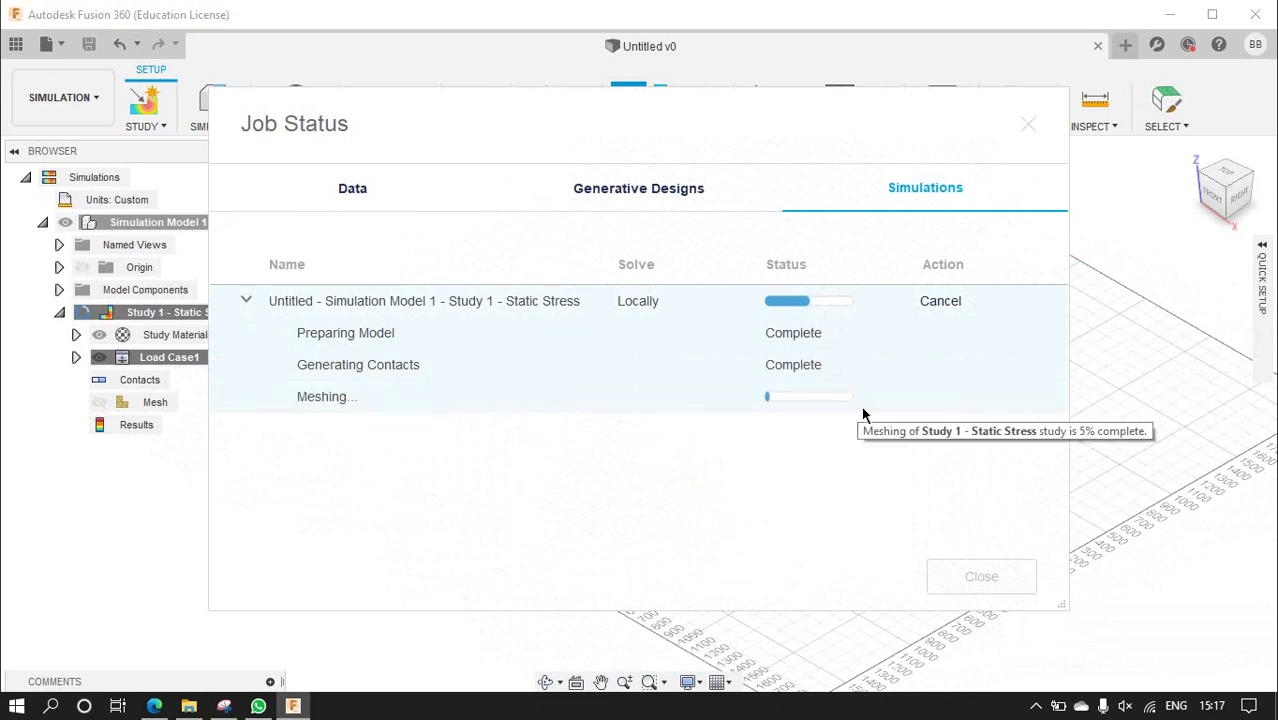
{"action": "left_click", "coordinate": [1036, 706]}
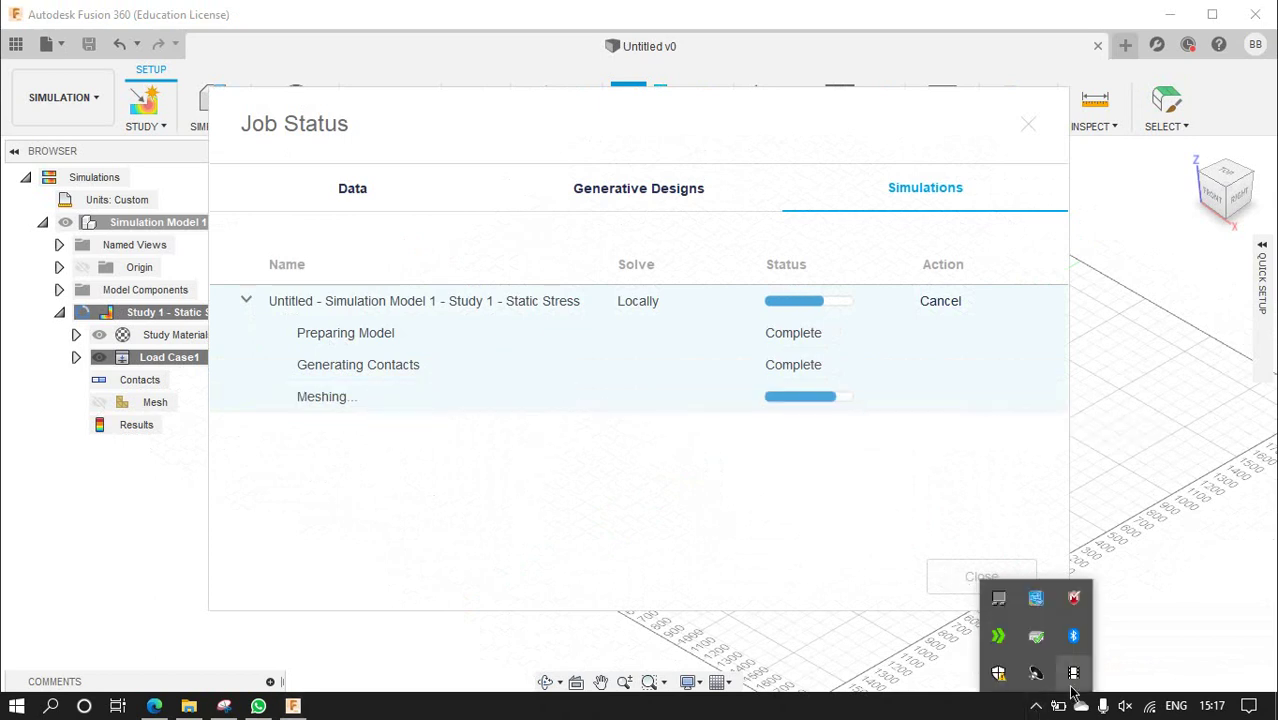
{"action": "left_click", "coordinate": [1057, 396]}
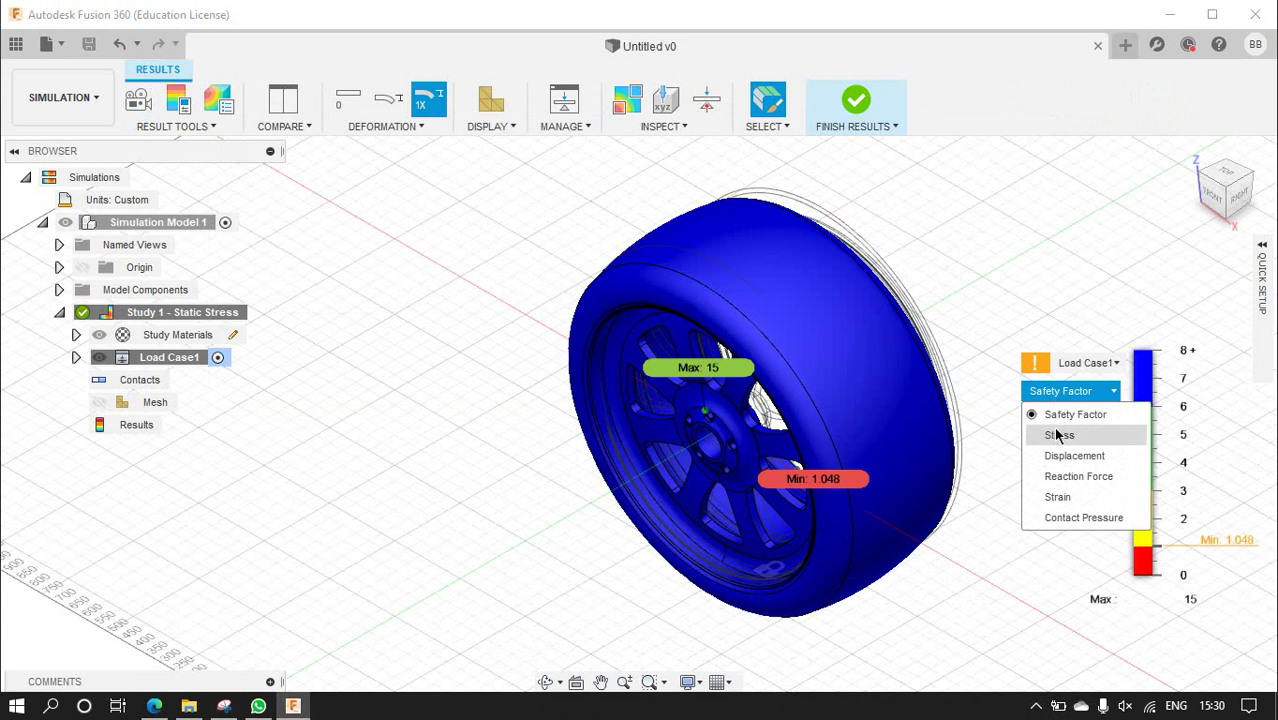
- Show Total Displacement results (max 21.11 mm) with the 97168-element mesh overlaid
{"action": "left_click", "coordinate": [1057, 434]}
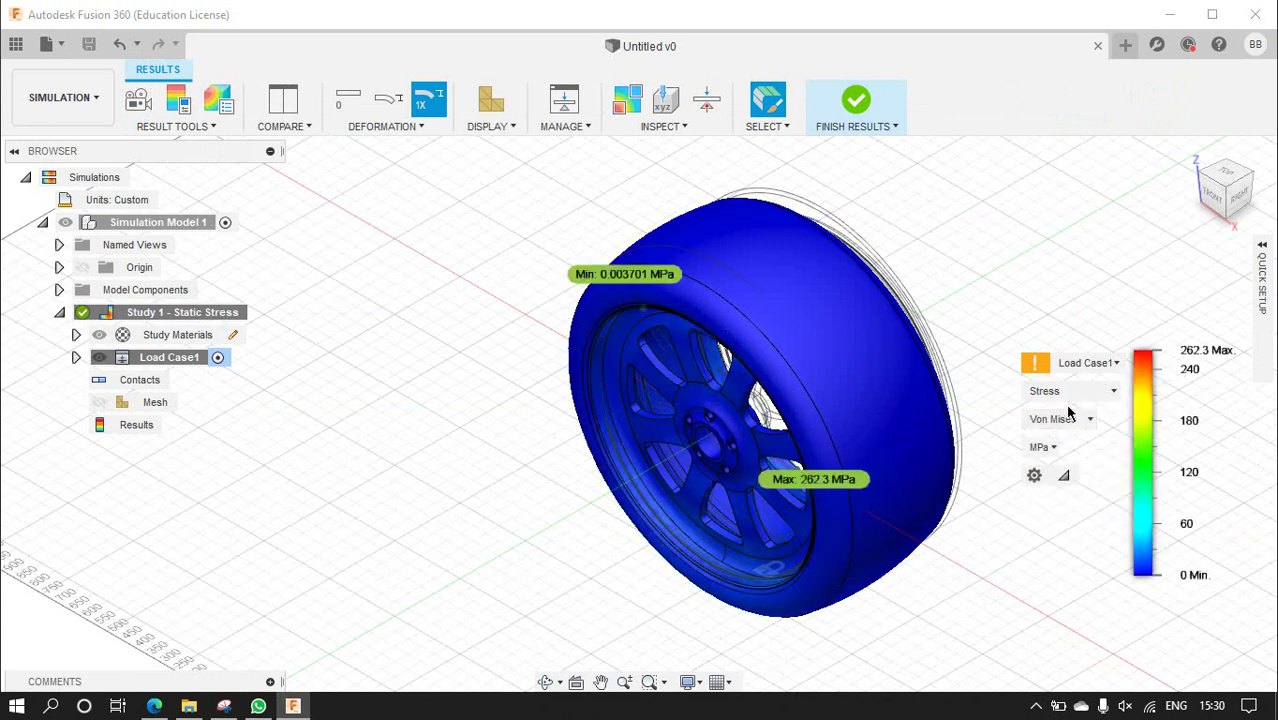
{"action": "left_click", "coordinate": [1046, 422]}
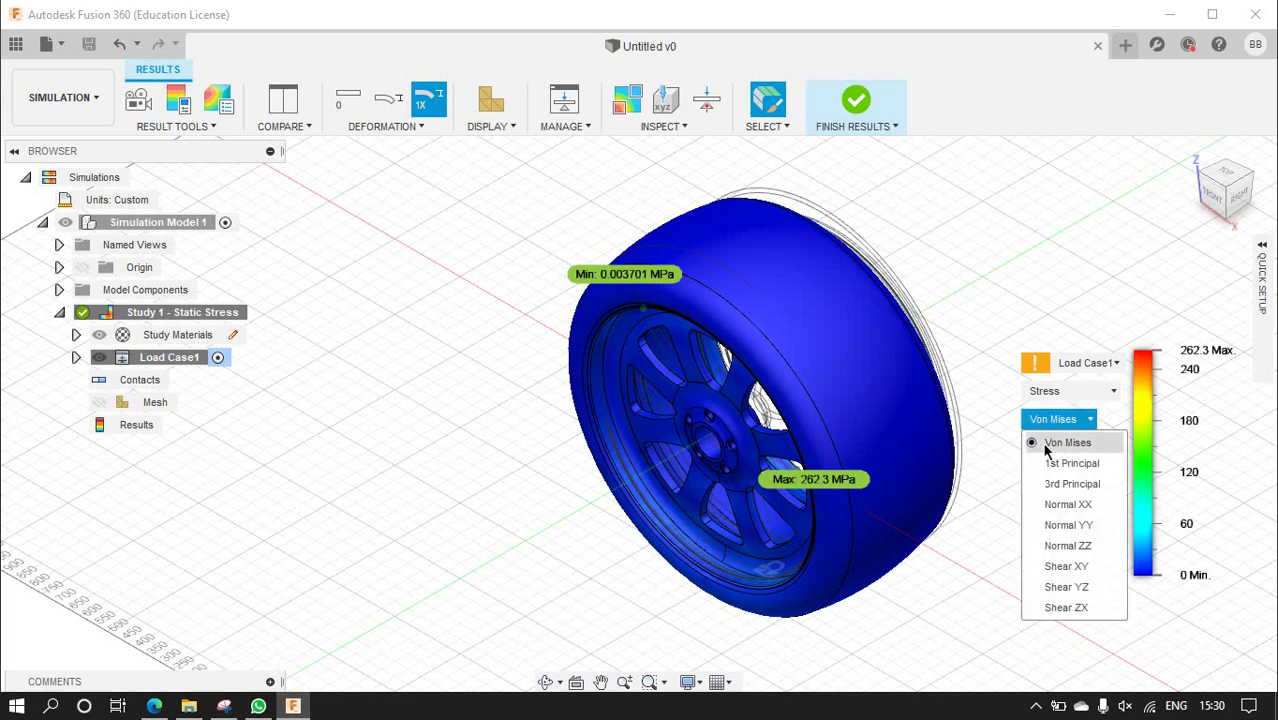
{"action": "left_click", "coordinate": [1050, 393]}
{"action": "left_click", "coordinate": [1051, 456]}
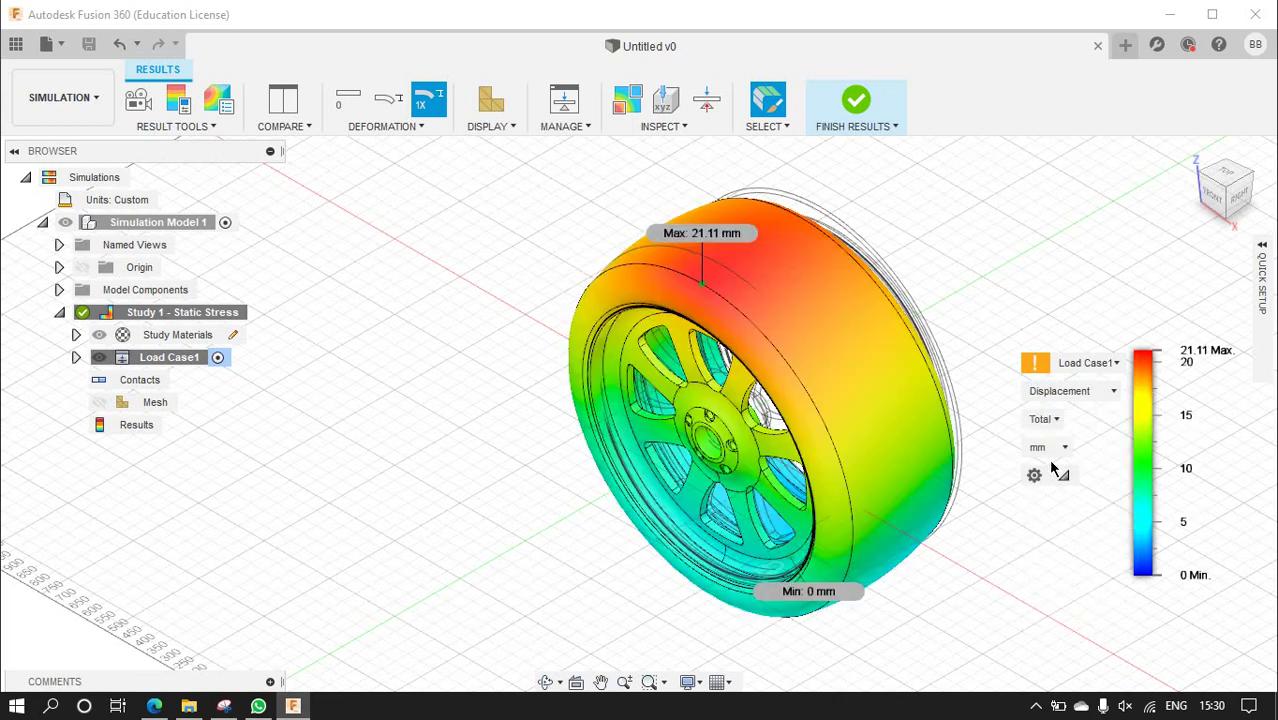
{"action": "left_click", "coordinate": [502, 130]}
{"action": "left_click", "coordinate": [496, 145]}
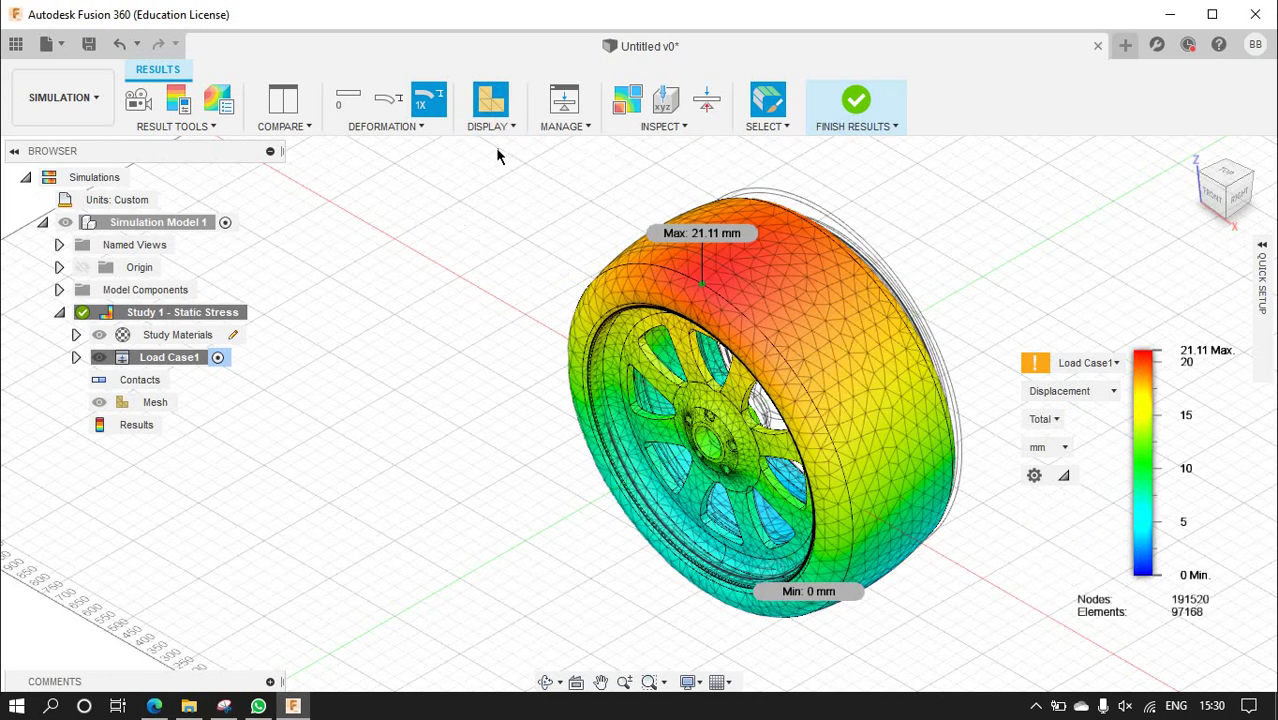
- Switch the plot back to Von Mises Stress, 0.003701 to 262.3 MPa
{"action": "left_click", "coordinate": [1063, 391]}
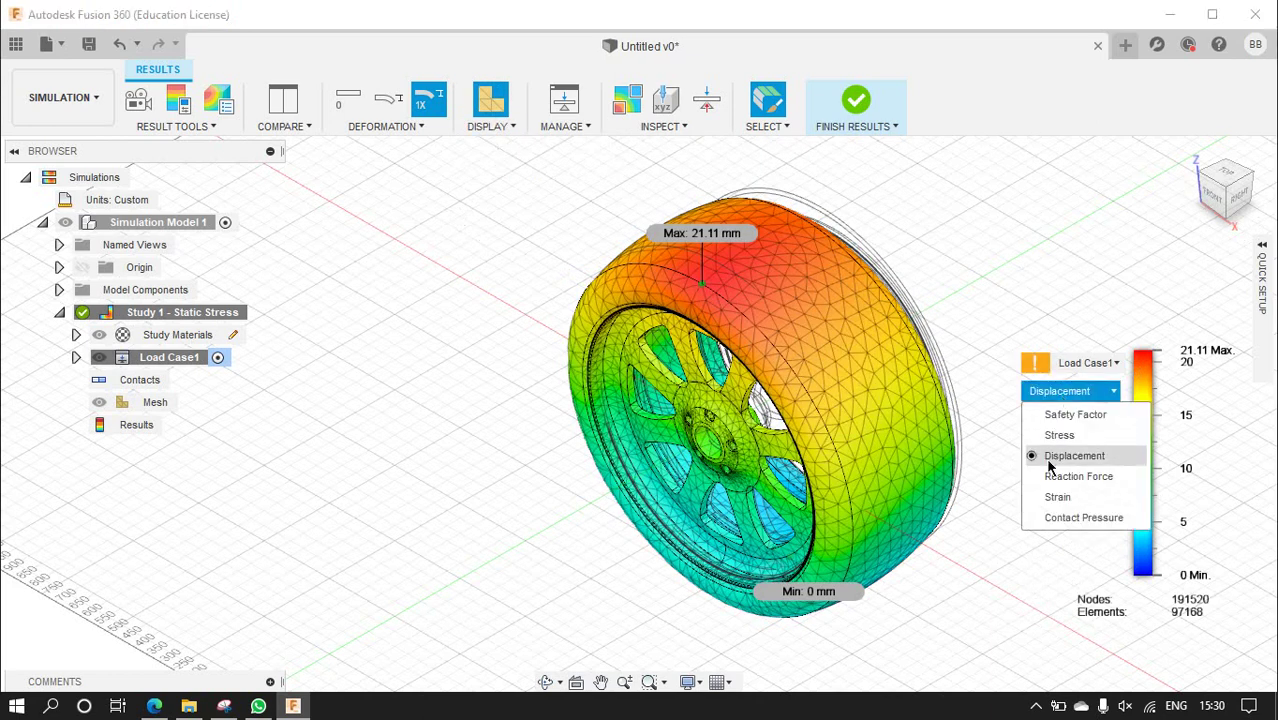
{"action": "left_click", "coordinate": [1050, 436]}
{"action": "scroll", "coordinate": [802, 494], "scroll_direction": "down", "scroll_amount": 1}
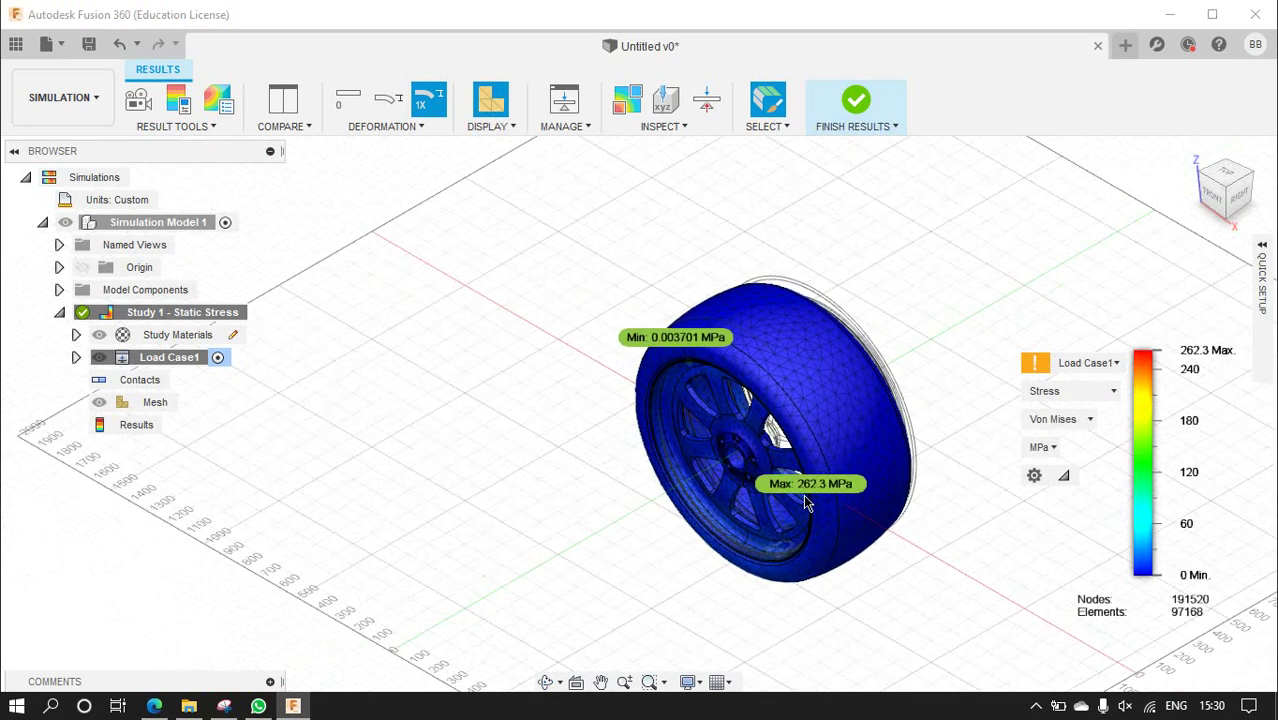
{"action": "scroll", "coordinate": [622, 359], "scroll_direction": "up", "scroll_amount": 2}
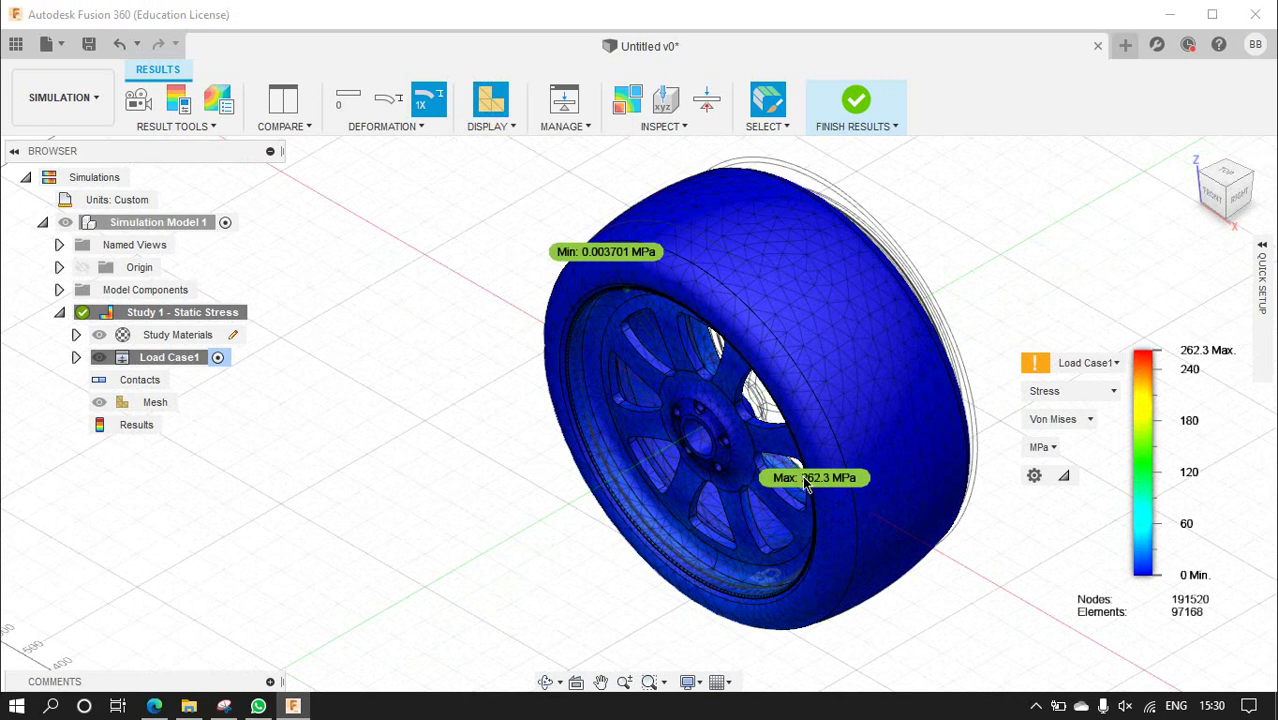
- Zoom in on the maximum-stress location, view the tire from the side, then return home
{"action": "left_click", "coordinate": [1250, 175]}
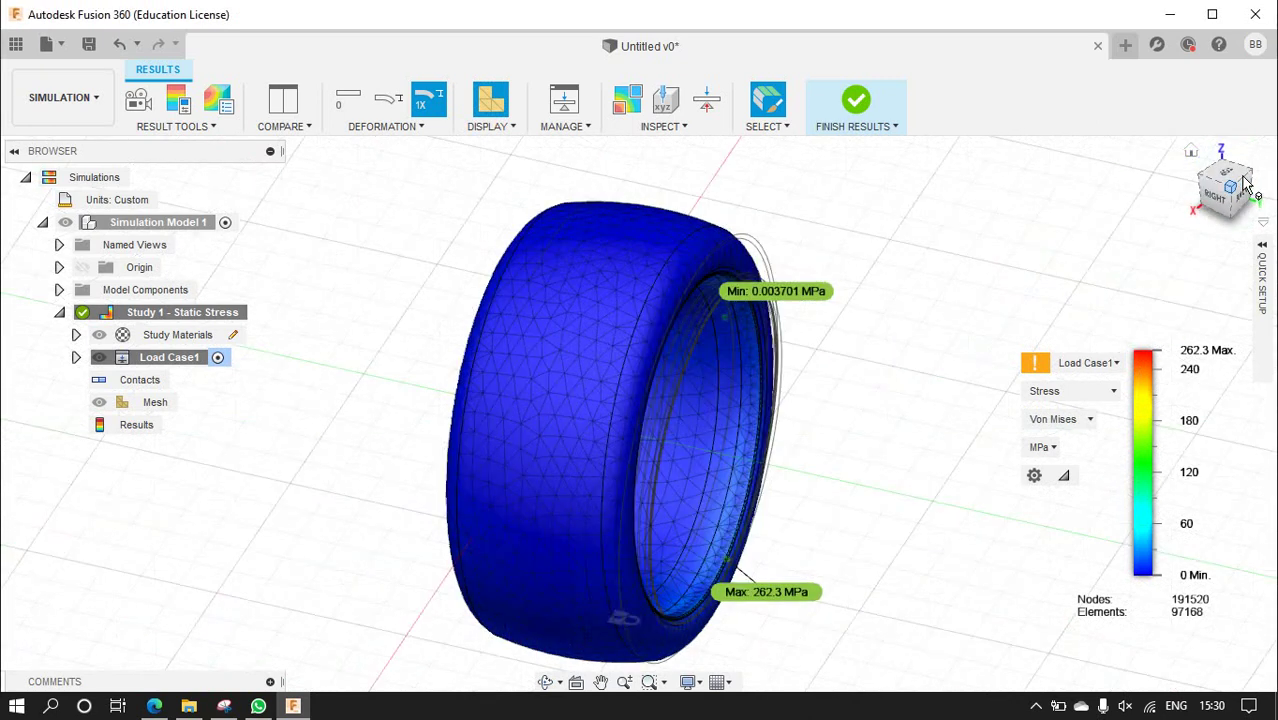
{"action": "scroll", "coordinate": [668, 592], "scroll_direction": "up", "scroll_amount": 3}
{"action": "scroll", "coordinate": [662, 591], "scroll_direction": "up", "scroll_amount": 2}
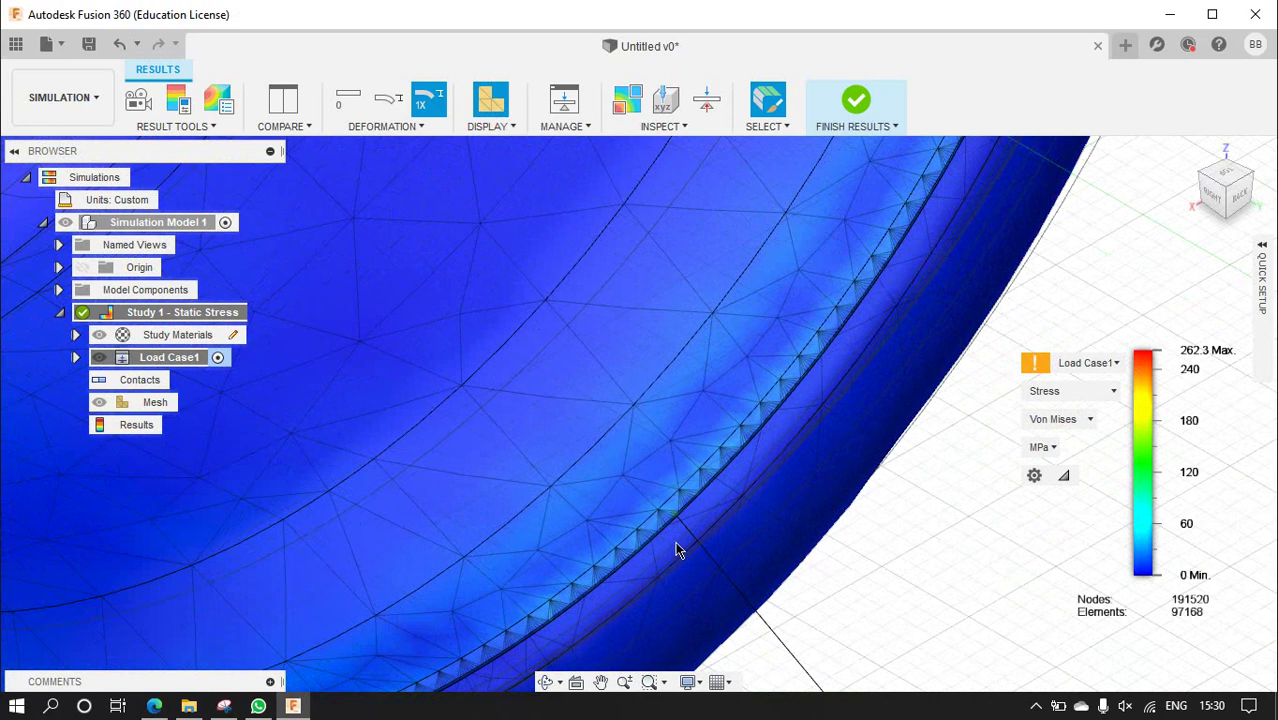
{"action": "scroll", "coordinate": [676, 543], "scroll_direction": "up", "scroll_amount": 2}
{"action": "scroll", "coordinate": [676, 477], "scroll_direction": "up", "scroll_amount": 2}
{"action": "scroll", "coordinate": [688, 492], "scroll_direction": "down", "scroll_amount": 2}
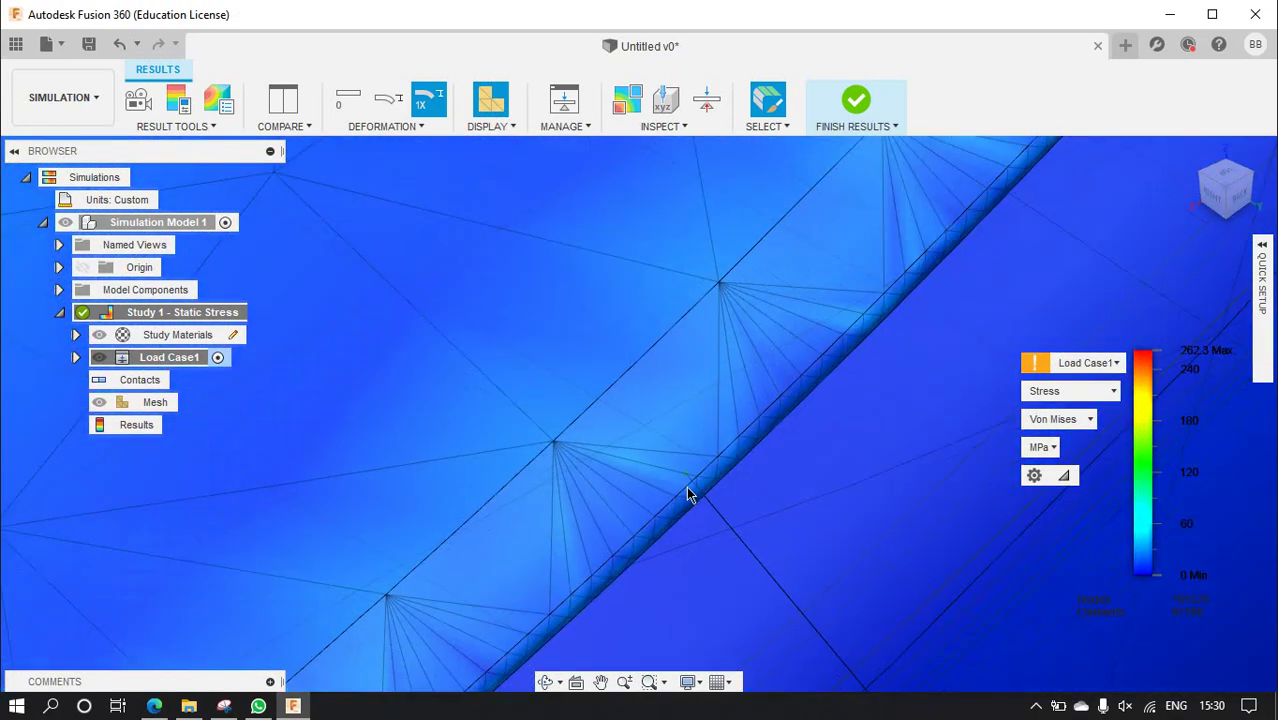
{"action": "scroll", "coordinate": [686, 486], "scroll_direction": "down", "scroll_amount": 2}
{"action": "scroll", "coordinate": [690, 486], "scroll_direction": "down", "scroll_amount": 2}
{"action": "scroll", "coordinate": [690, 490], "scroll_direction": "down", "scroll_amount": 3}
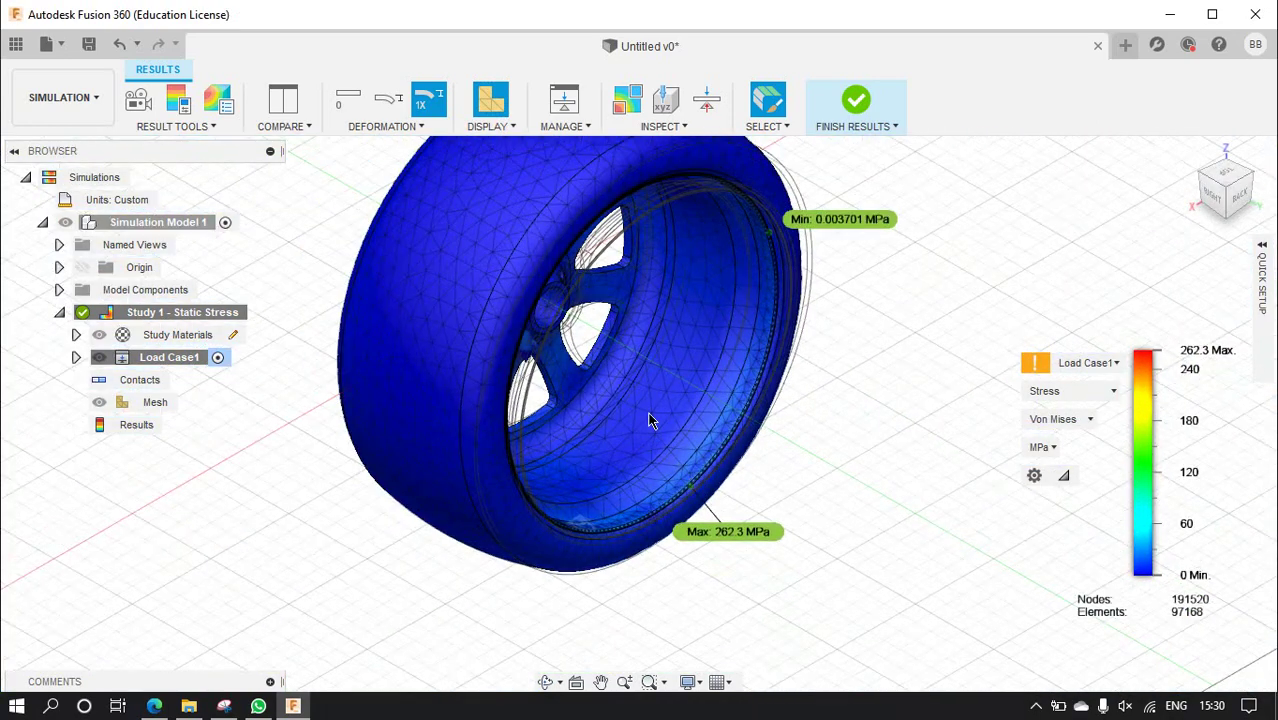
{"action": "mouse_move", "coordinate": [1222, 186]}
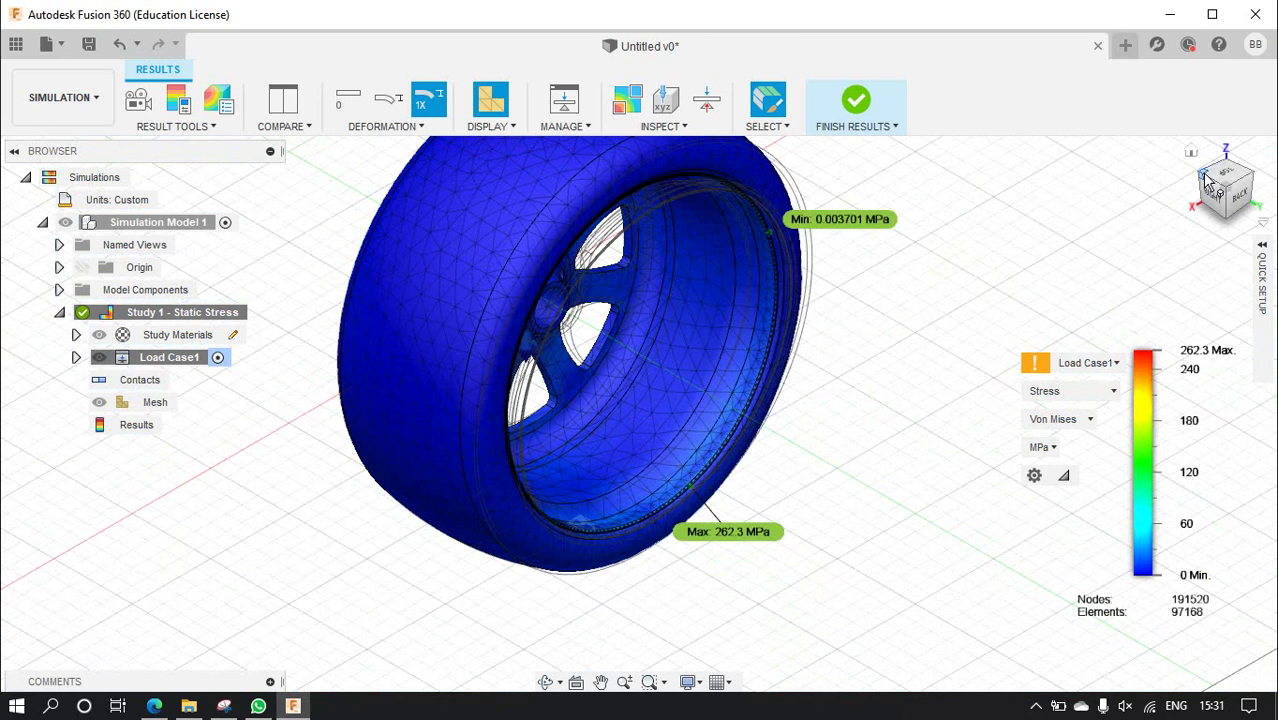
{"action": "left_click", "coordinate": [1210, 188]}
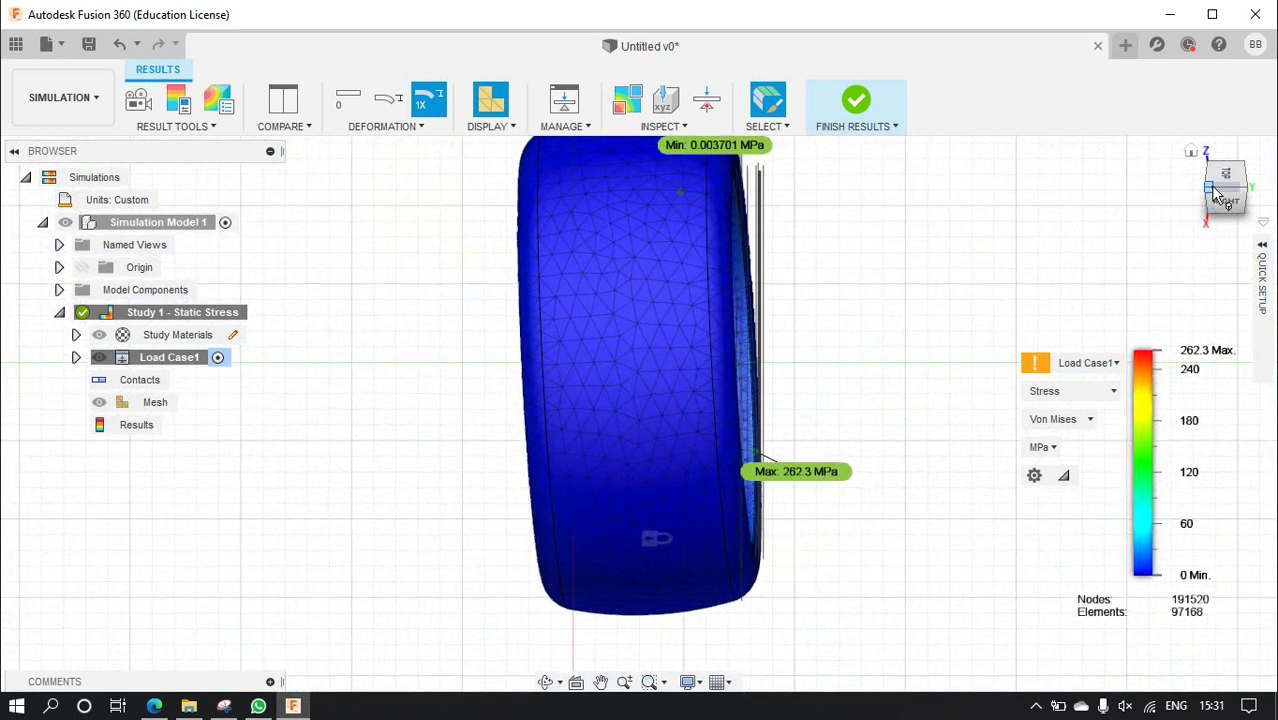
{"action": "left_click", "coordinate": [1191, 151]}
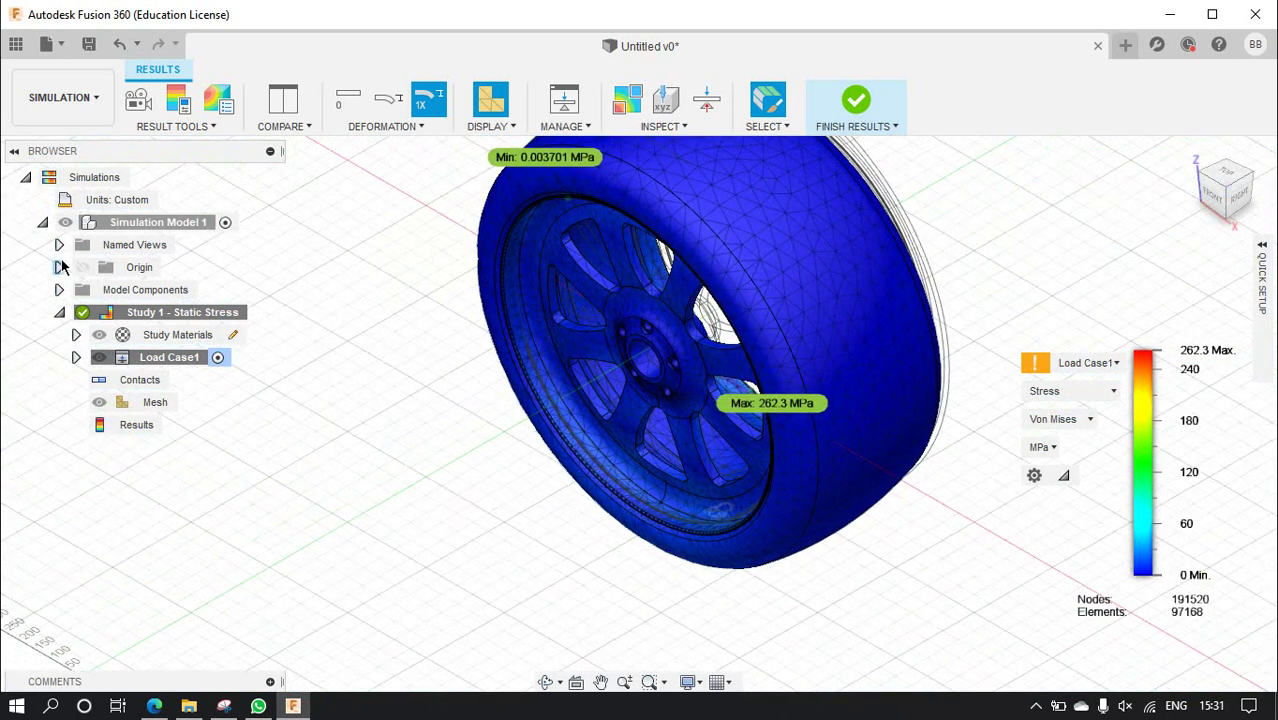
- Hide Body1, the rim, from Model Components > Bodies
{"action": "left_click", "coordinate": [59, 267]}
{"action": "left_click", "coordinate": [59, 267]}
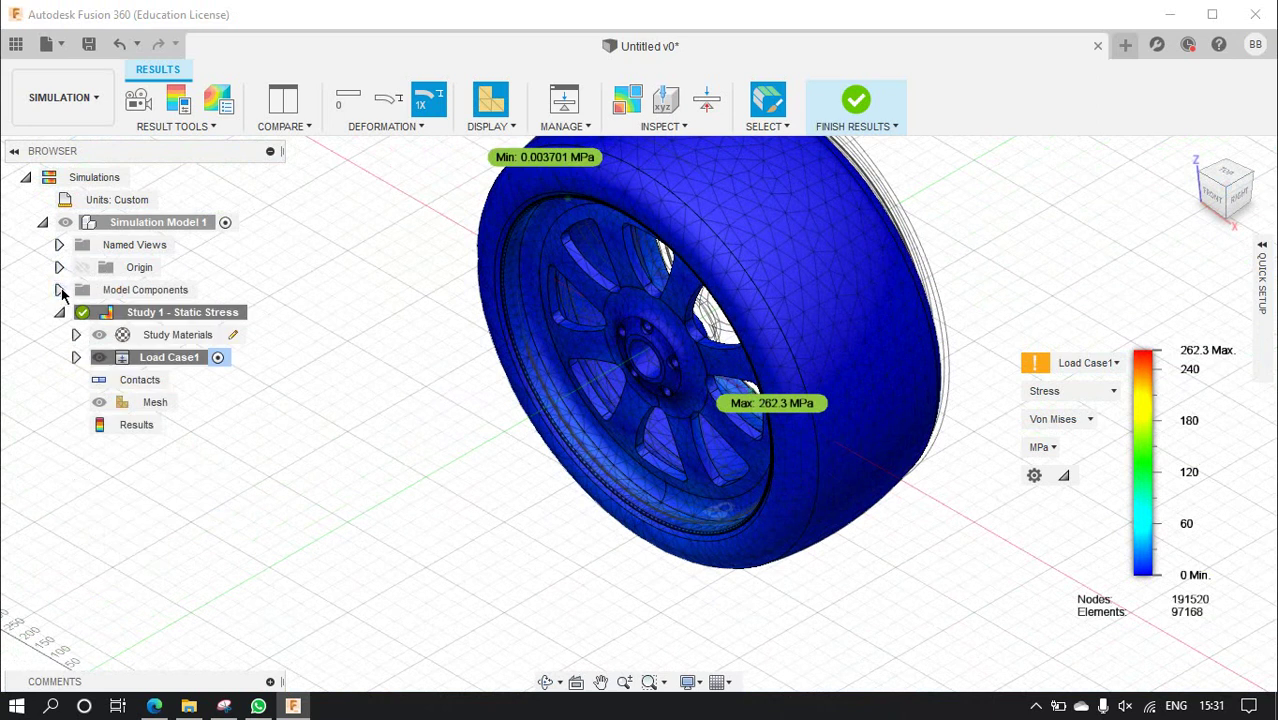
{"action": "left_click", "coordinate": [59, 290]}
{"action": "left_click", "coordinate": [76, 312]}
{"action": "left_click", "coordinate": [175, 335]}
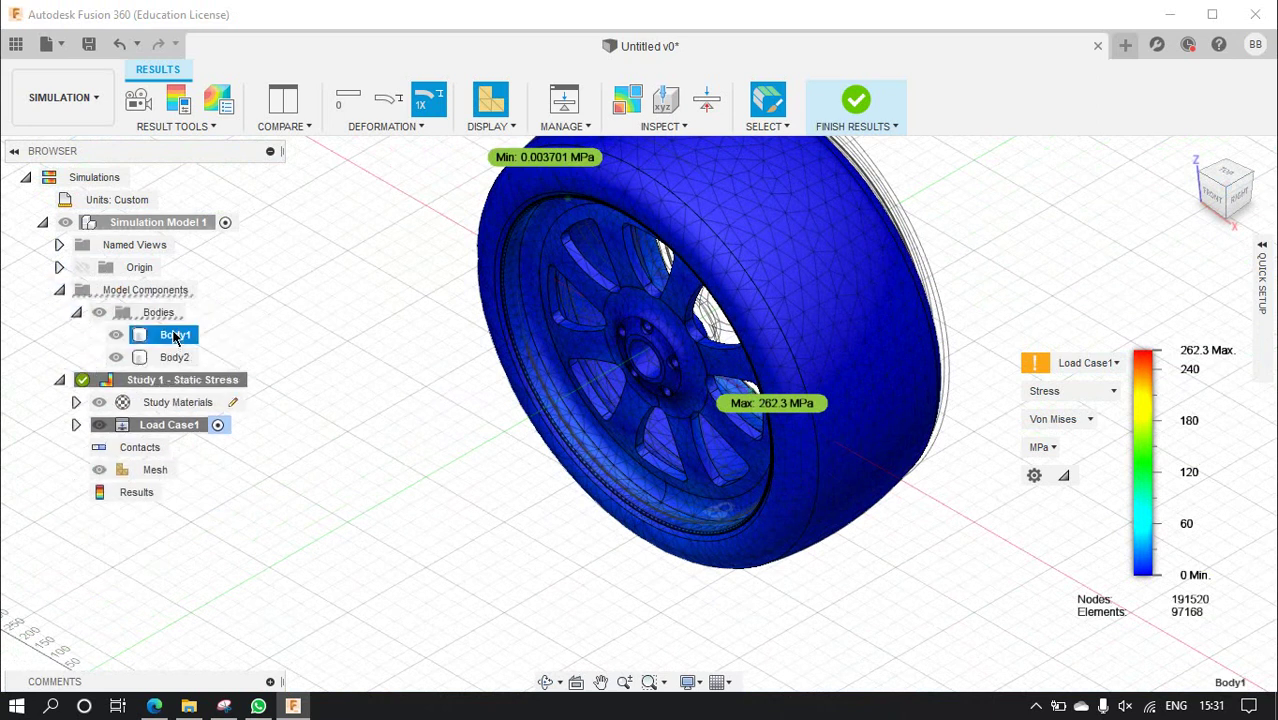
{"action": "right_click", "coordinate": [174, 336]}
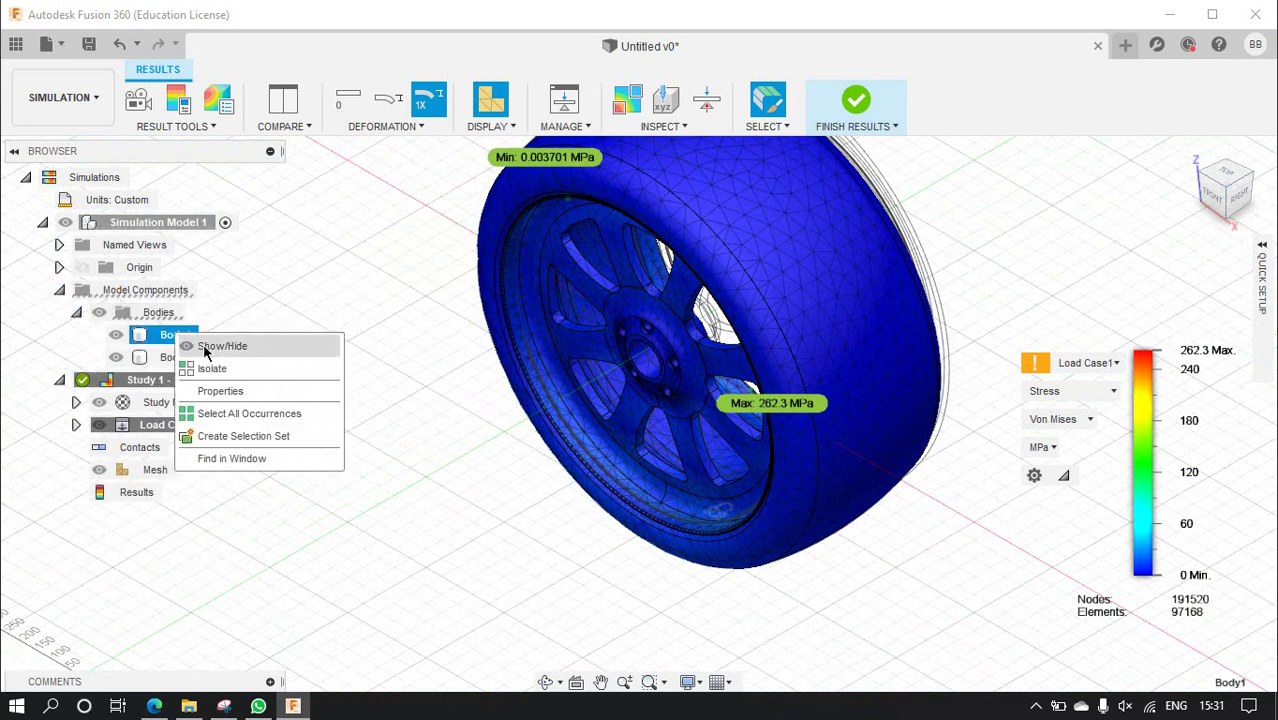
{"action": "left_click", "coordinate": [207, 348]}
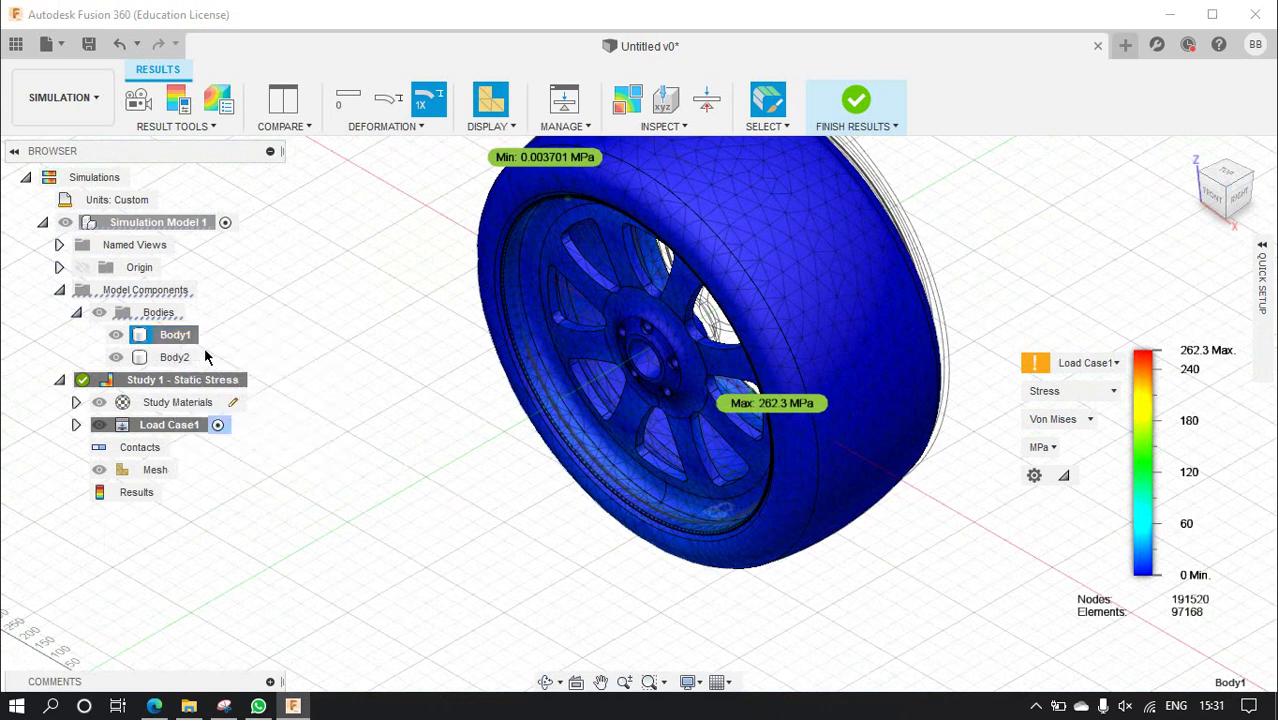
- Orbit and zoom to inspect the tire-only stress plot peaking at 28.03 MPa
{"action": "scroll", "coordinate": [579, 513], "scroll_direction": "up", "scroll_amount": 5}
{"action": "scroll", "coordinate": [692, 438], "scroll_direction": "down", "scroll_amount": 5}
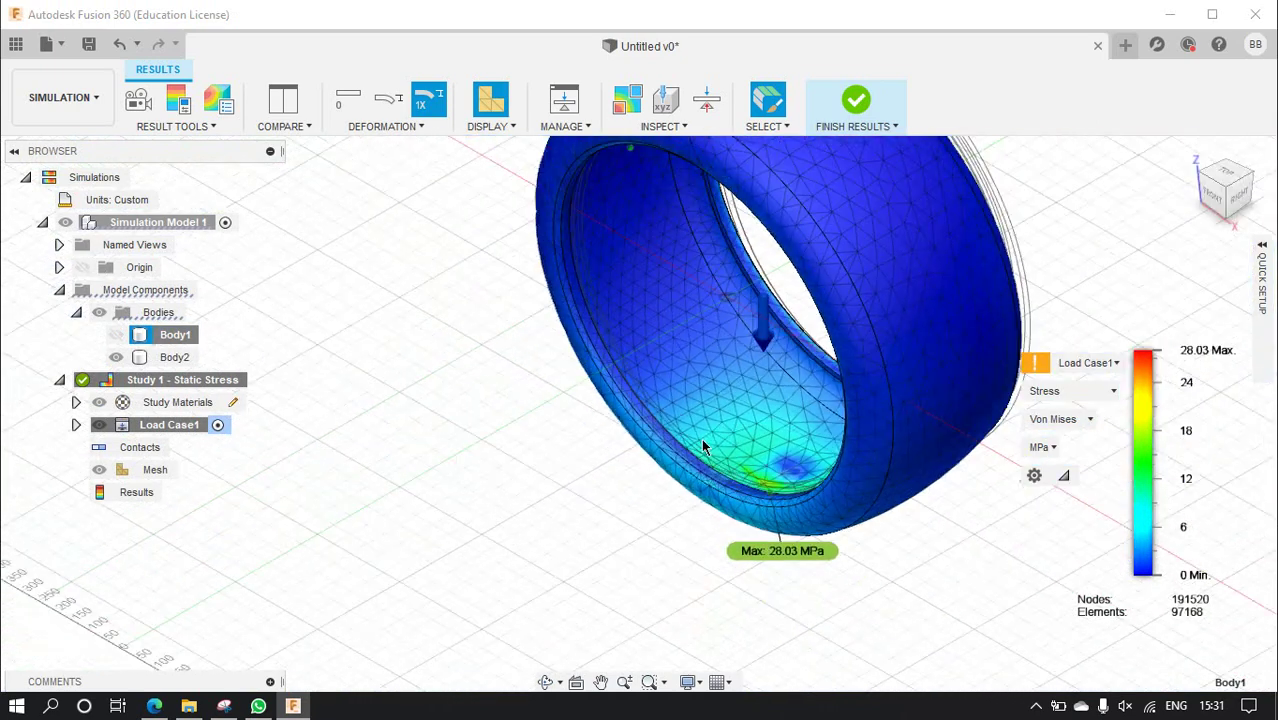
{"action": "scroll", "coordinate": [765, 319], "scroll_direction": "up", "scroll_amount": 6}
{"action": "scroll", "coordinate": [760, 333], "scroll_direction": "down", "scroll_amount": 6}
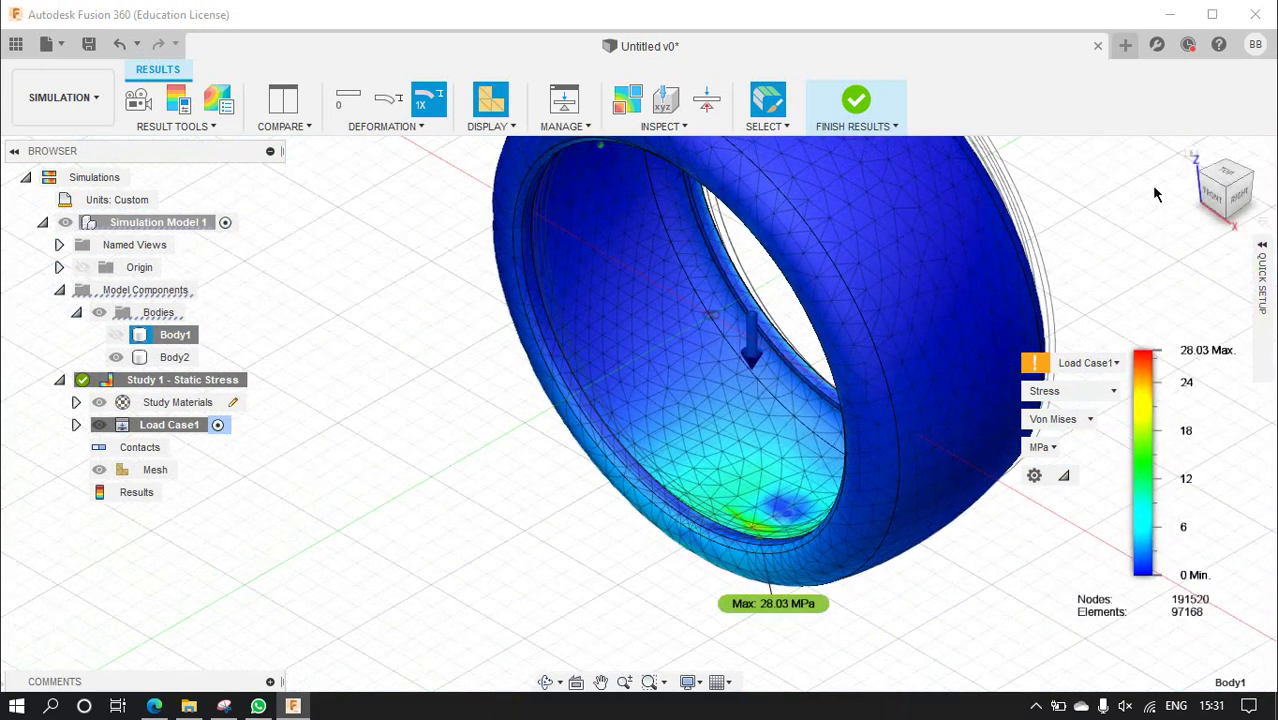
{"action": "left_click", "coordinate": [1253, 179]}
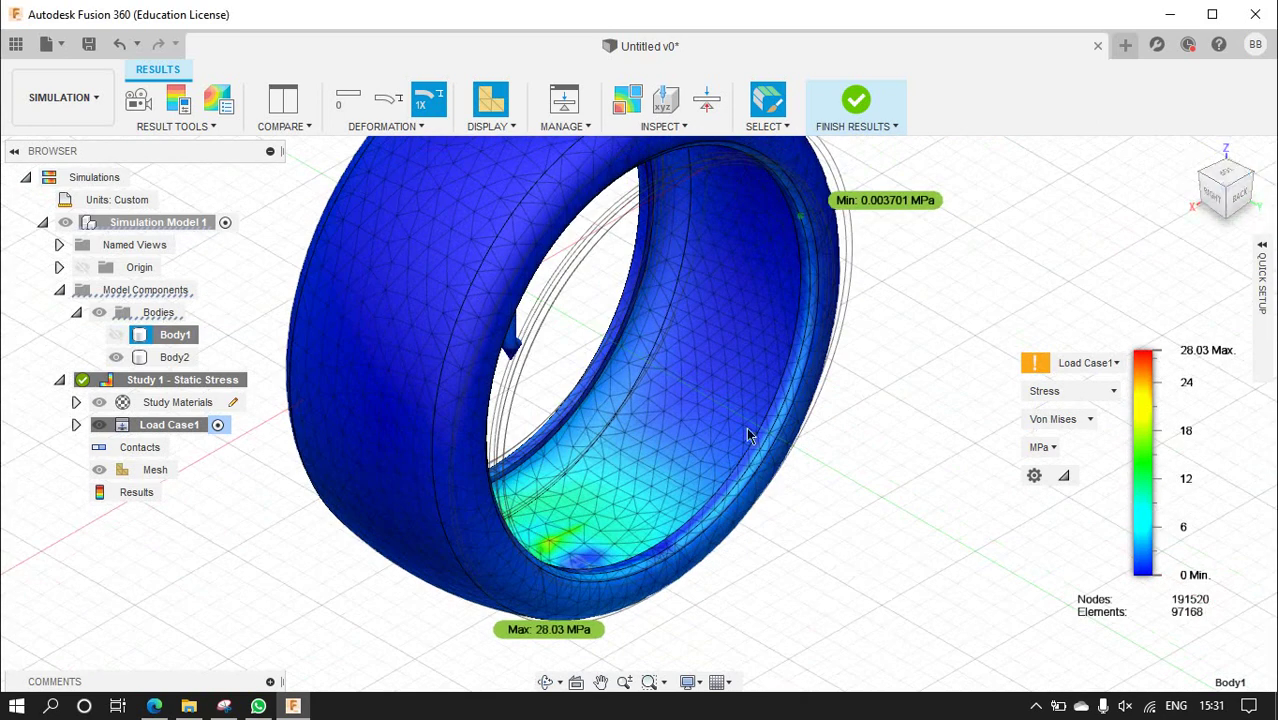
{"action": "scroll", "coordinate": [655, 485], "scroll_direction": "up", "scroll_amount": 3}
{"action": "scroll", "coordinate": [640, 502], "scroll_direction": "up", "scroll_amount": 2}
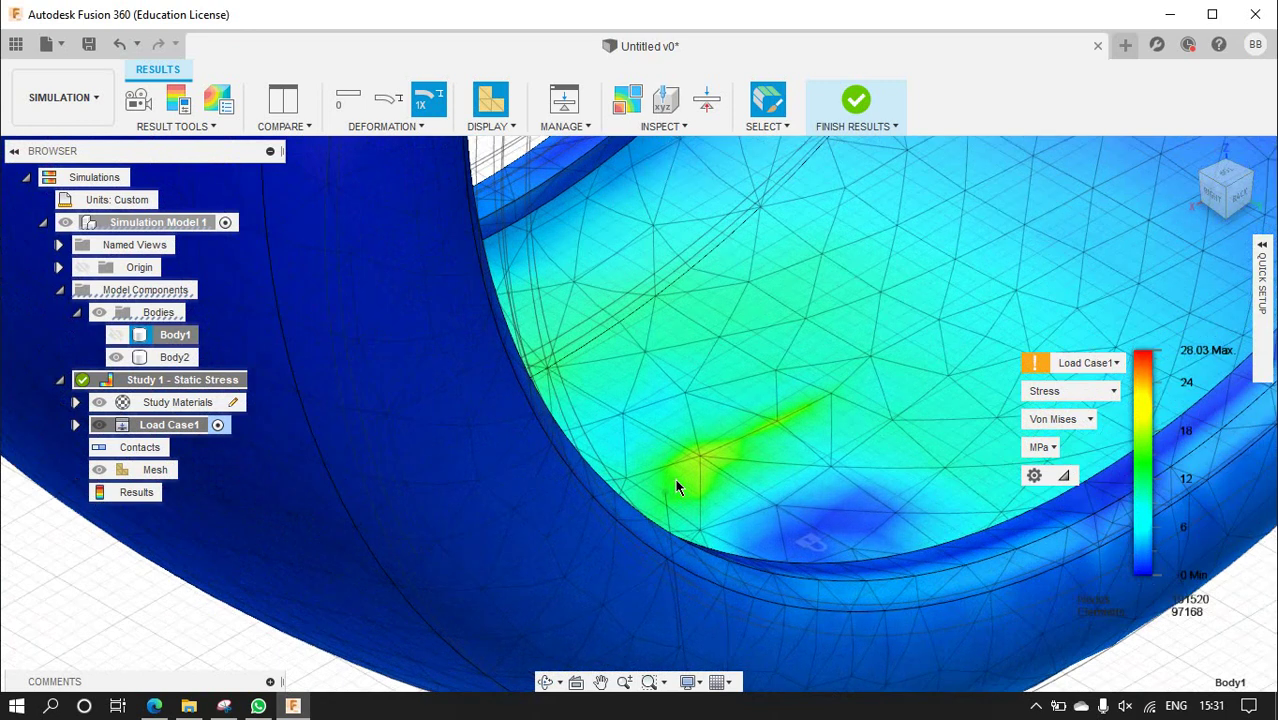
{"action": "scroll", "coordinate": [674, 477], "scroll_direction": "up", "scroll_amount": 2}
{"action": "scroll", "coordinate": [672, 485], "scroll_direction": "down", "scroll_amount": 3}
- Cycle the tire plot through Reaction Force, Strain and Contact Pressure results
{"action": "left_click", "coordinate": [1068, 391]}
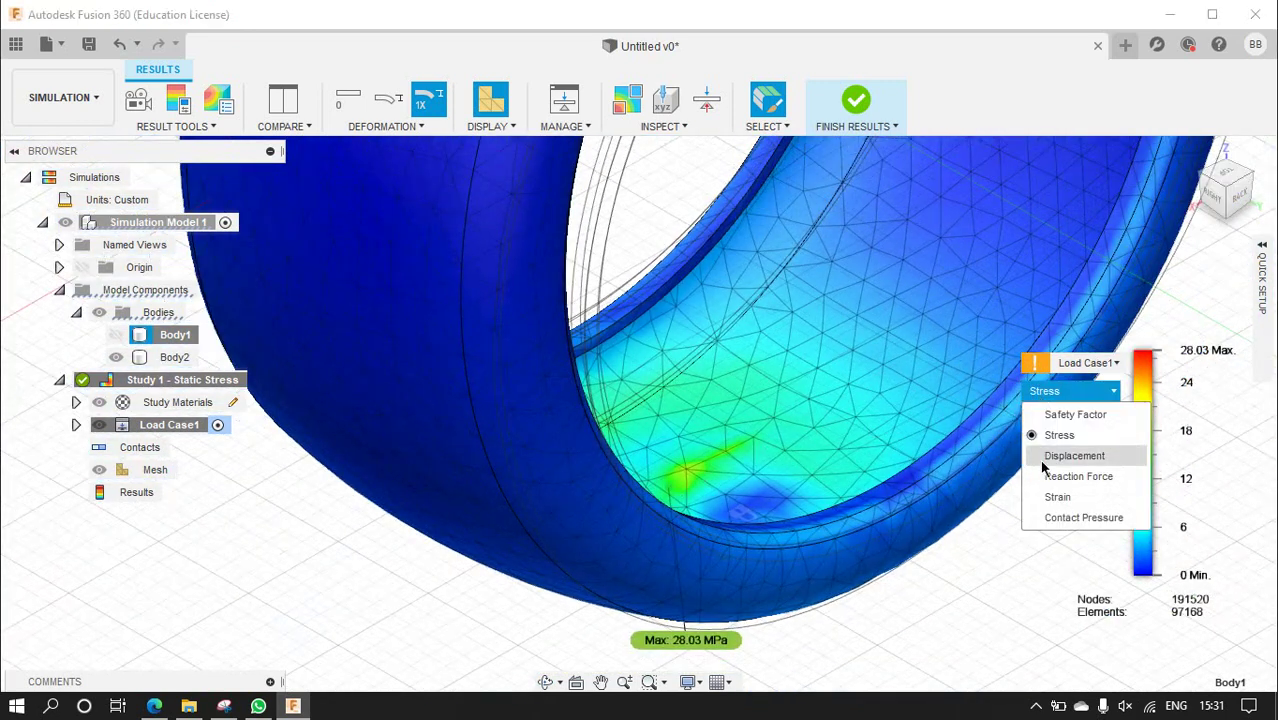
{"action": "left_click", "coordinate": [1046, 475]}
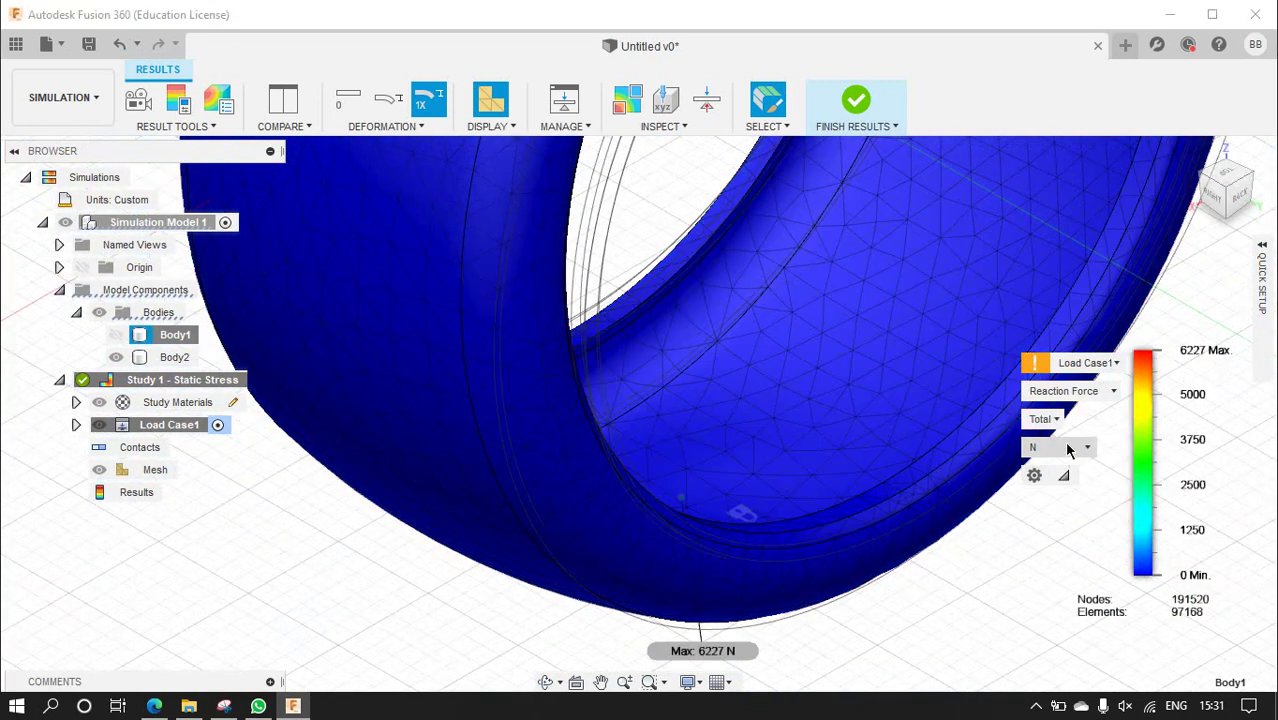
{"action": "left_click", "coordinate": [1064, 398]}
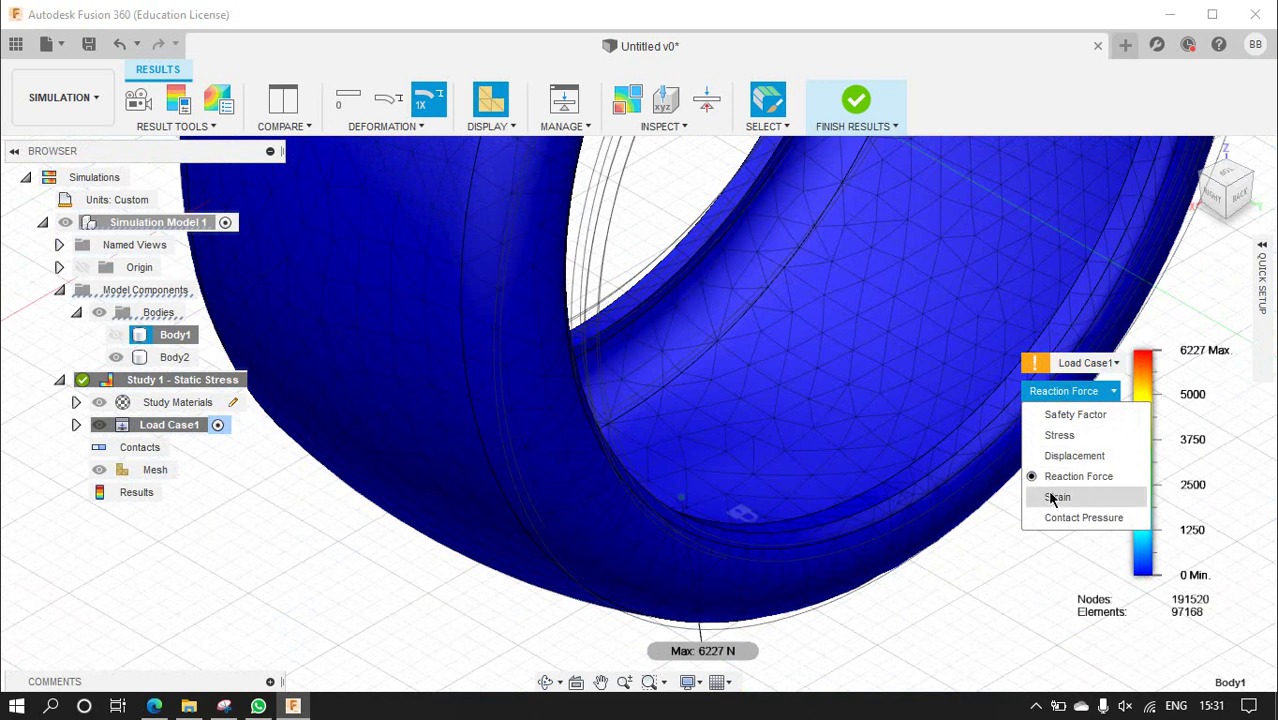
{"action": "left_click", "coordinate": [1051, 497]}
{"action": "left_click", "coordinate": [1068, 400]}
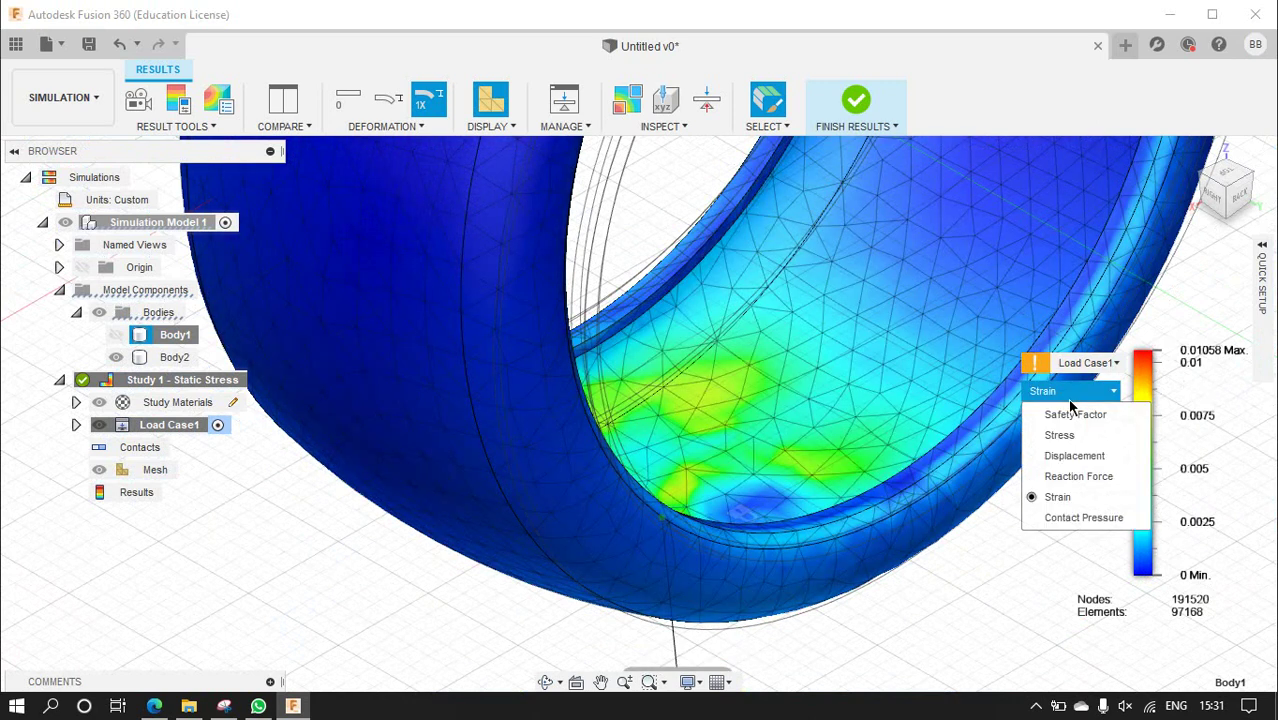
{"action": "left_click", "coordinate": [1062, 518]}
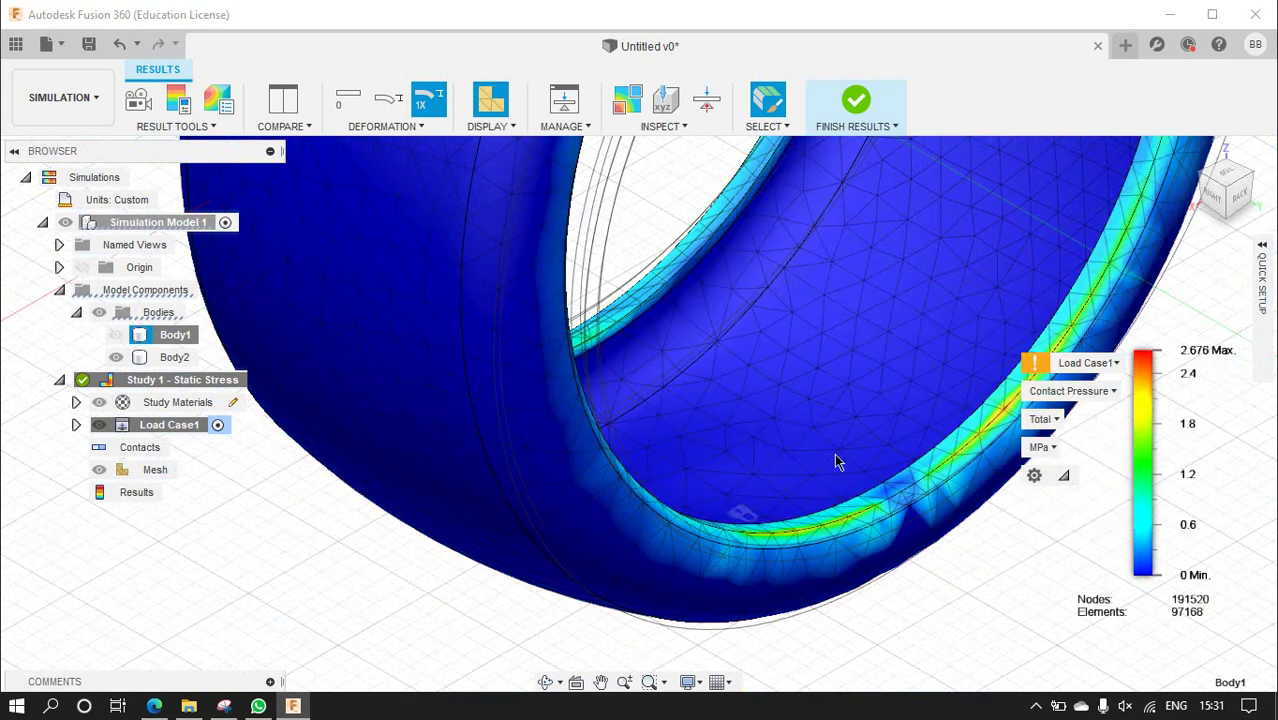
{"action": "scroll", "coordinate": [837, 461], "scroll_direction": "down", "scroll_amount": 5}
{"action": "scroll", "coordinate": [933, 390], "scroll_direction": "up", "scroll_amount": 5}
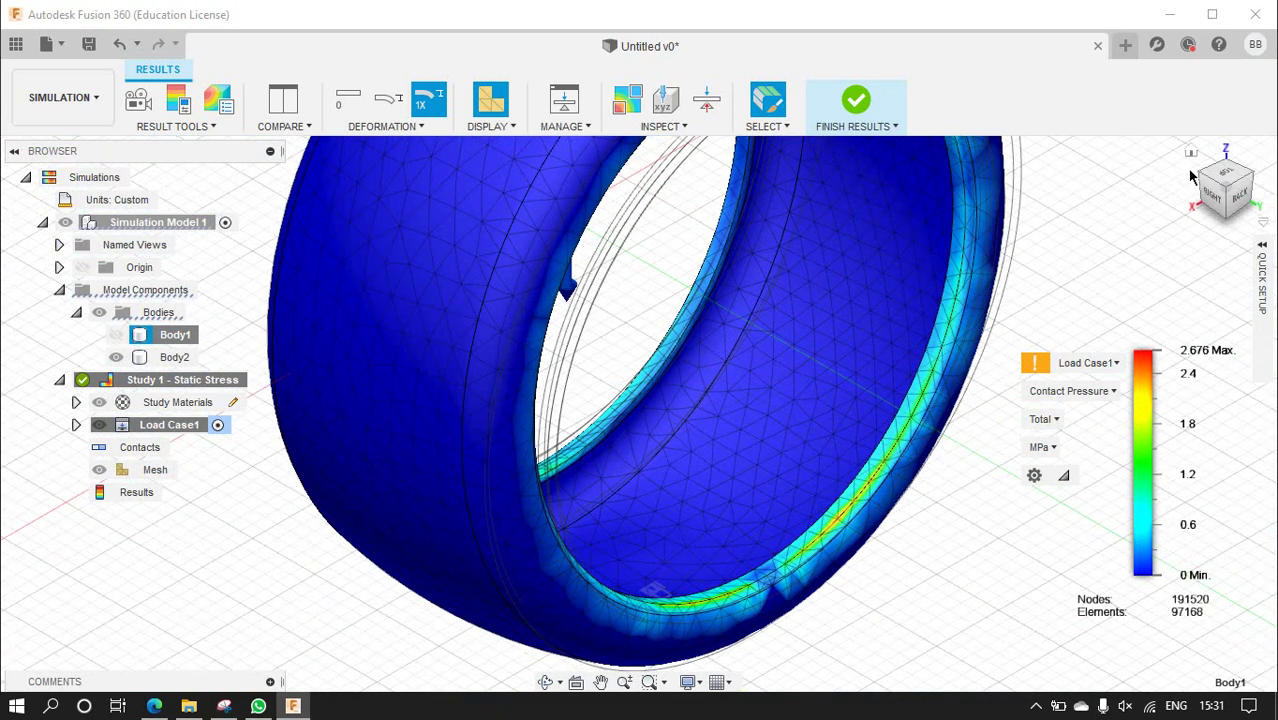
{"action": "left_click_drag", "start_coordinate": [1196, 174], "coordinate": [1205, 183]}
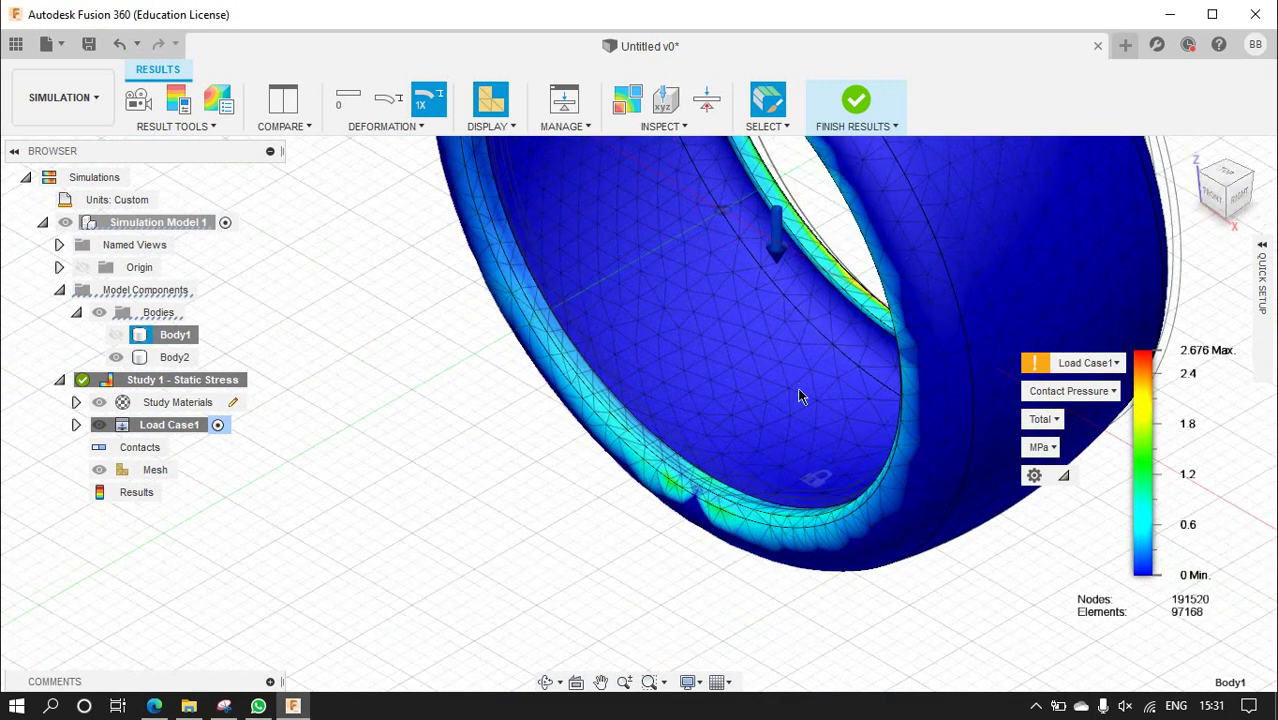
{"action": "scroll", "coordinate": [795, 390], "scroll_direction": "down", "scroll_amount": 5}
{"action": "scroll", "coordinate": [560, 316], "scroll_direction": "up", "scroll_amount": 6}
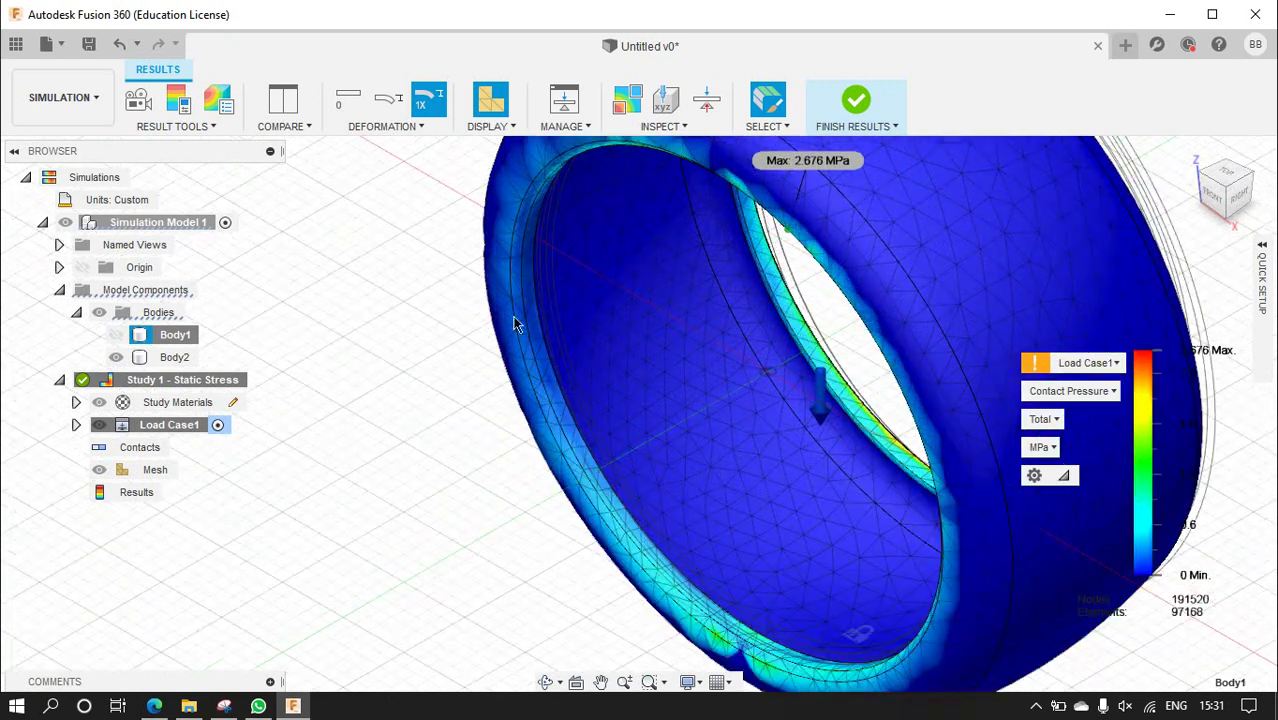
{"action": "scroll", "coordinate": [530, 335], "scroll_direction": "down", "scroll_amount": 5}
- Review Safety Factor and the load cases, then return to Von Mises Stress (max 28.03 MPa)
{"action": "left_click", "coordinate": [1072, 391]}
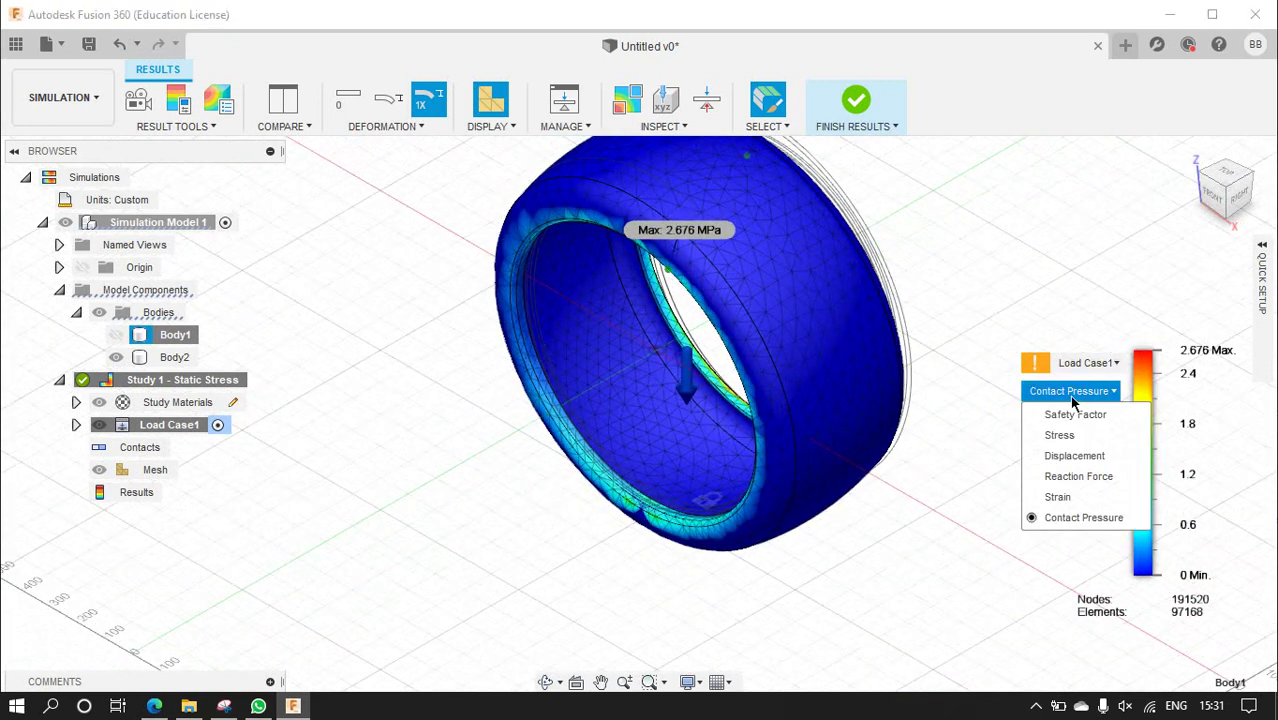
{"action": "left_click", "coordinate": [1075, 414]}
{"action": "scroll", "coordinate": [697, 523], "scroll_direction": "up", "scroll_amount": 5}
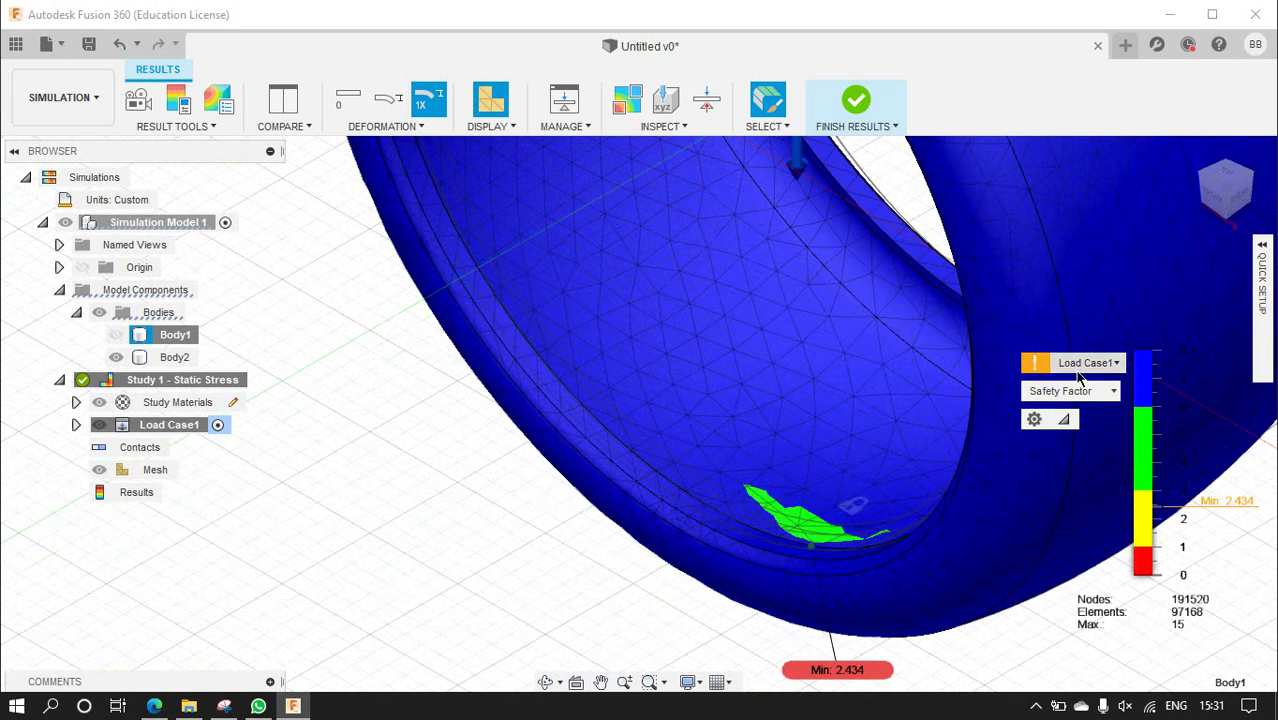
{"action": "left_click", "coordinate": [1107, 366]}
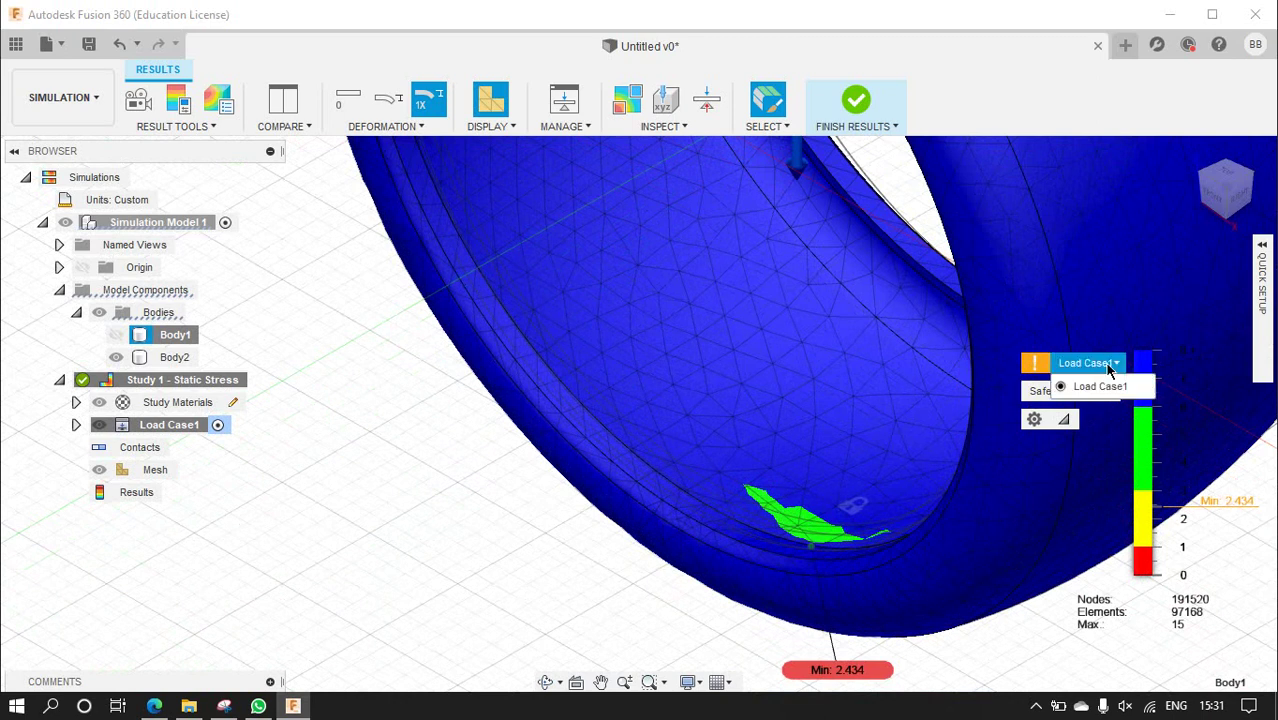
{"action": "left_click", "coordinate": [1056, 398]}
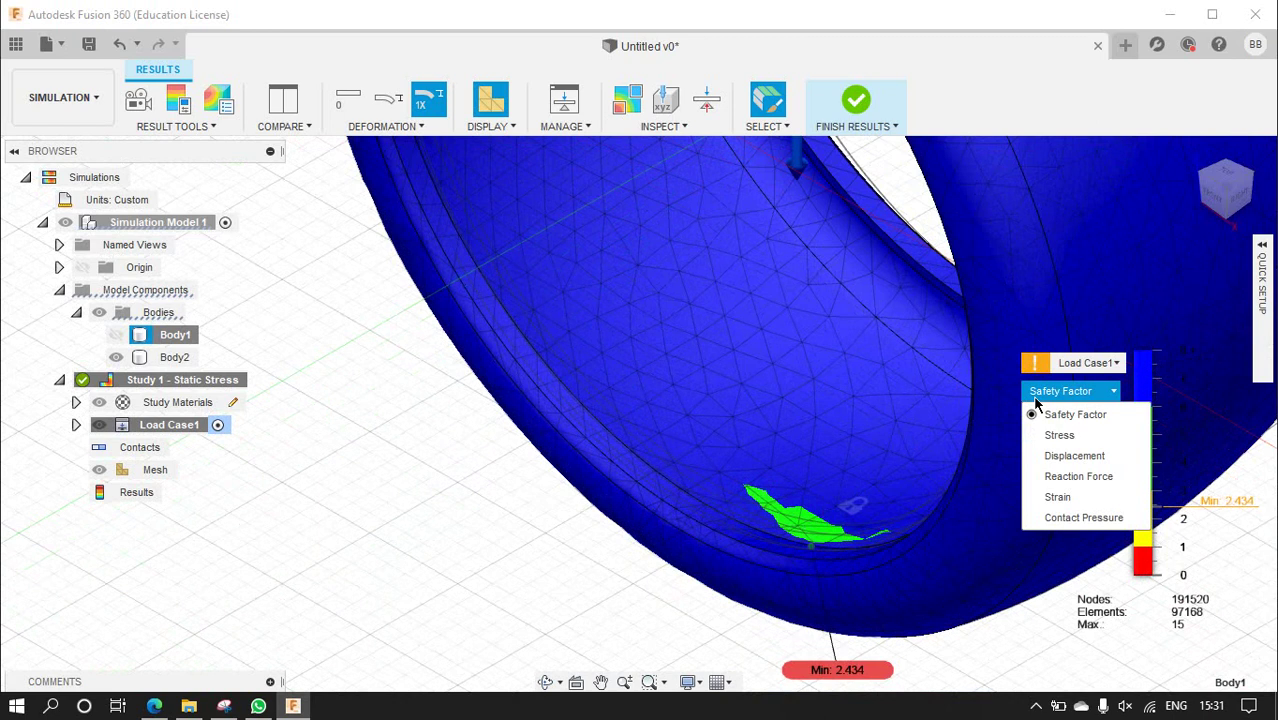
{"action": "left_click", "coordinate": [1058, 434]}
{"action": "scroll", "coordinate": [822, 494], "scroll_direction": "down", "scroll_amount": 5}
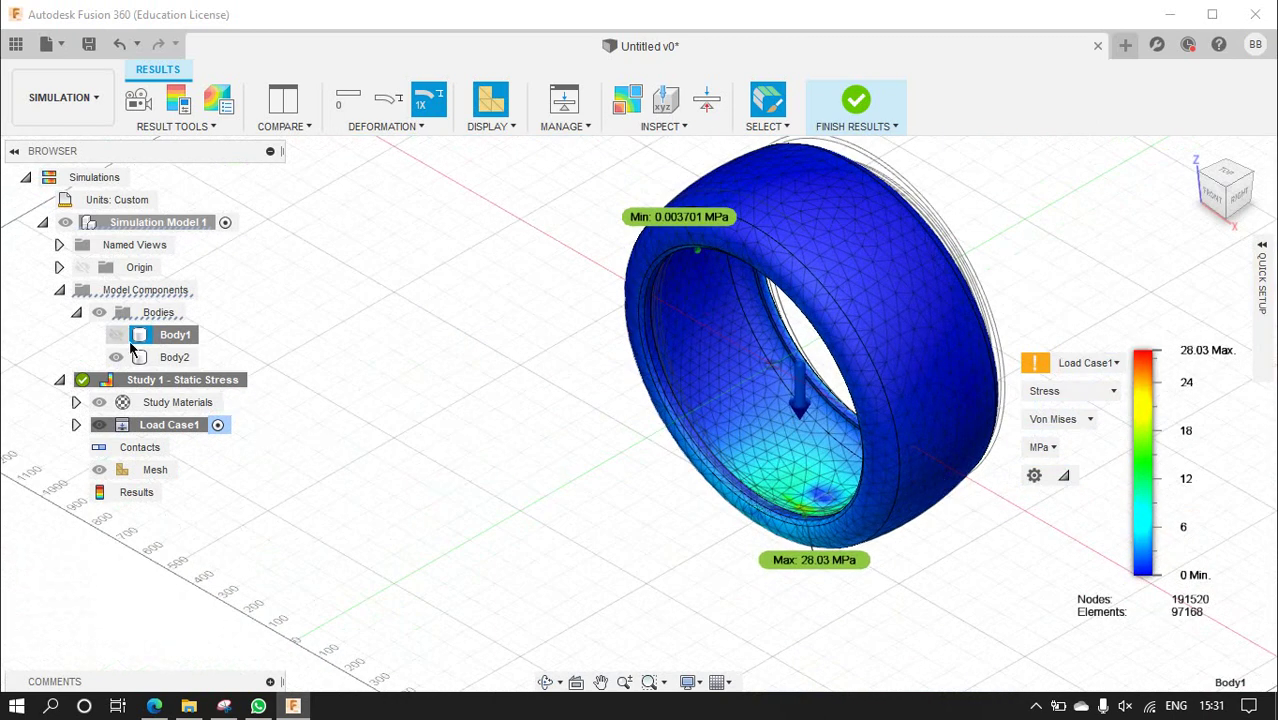
- Show only the rim (Body1), view it from several angles, and apply Adjusted deformation
{"action": "left_click", "coordinate": [116, 335]}
{"action": "left_click", "coordinate": [117, 358]}
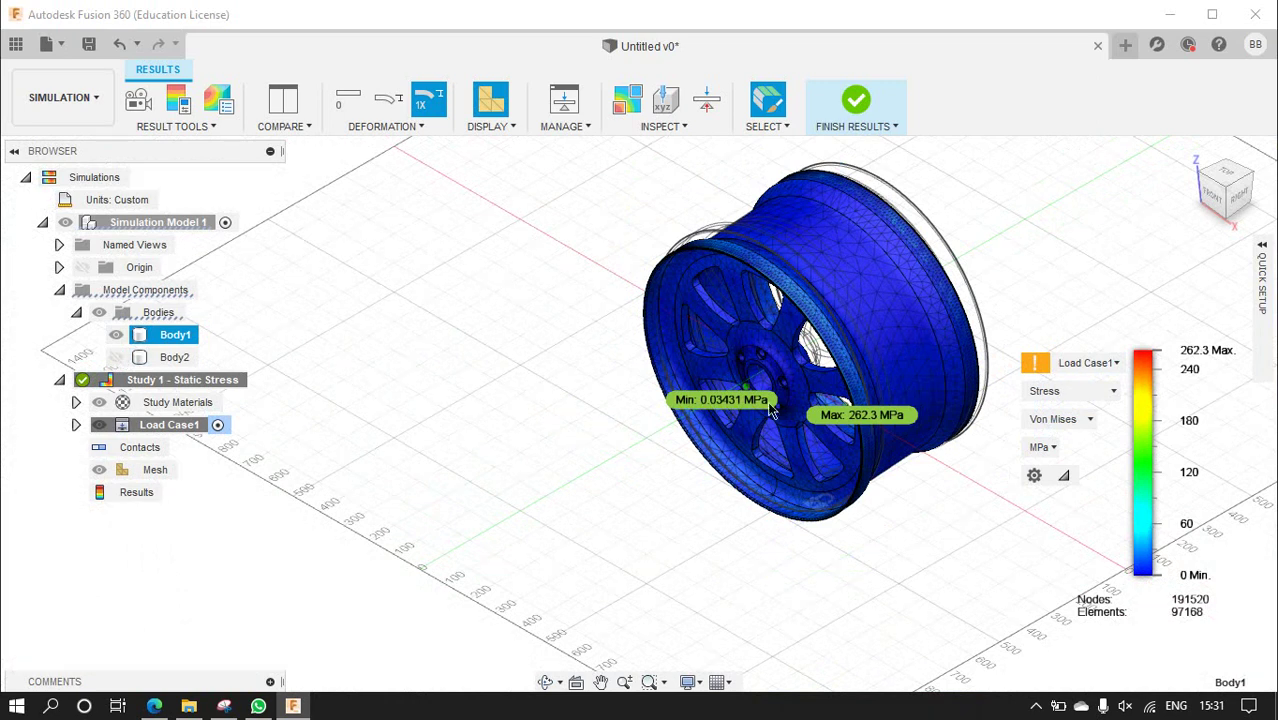
{"action": "left_click", "coordinate": [1245, 183]}
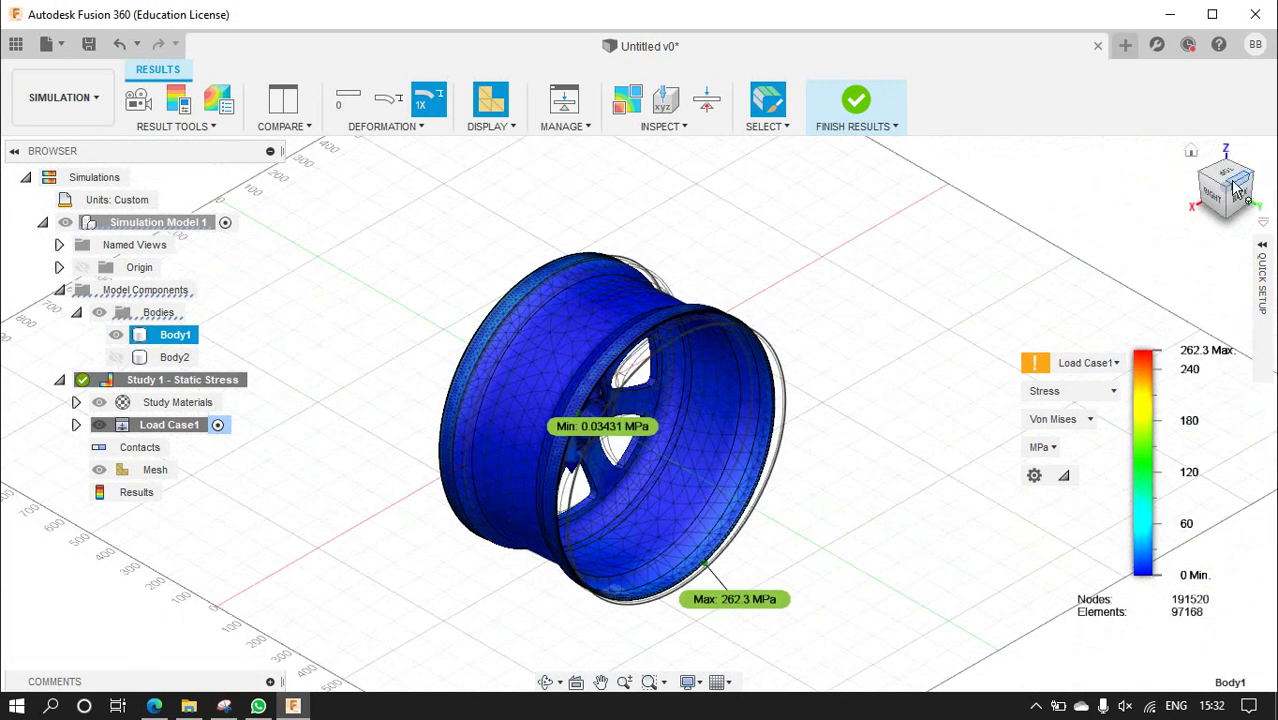
{"action": "left_click", "coordinate": [1207, 188]}
{"action": "left_click", "coordinate": [1207, 188]}
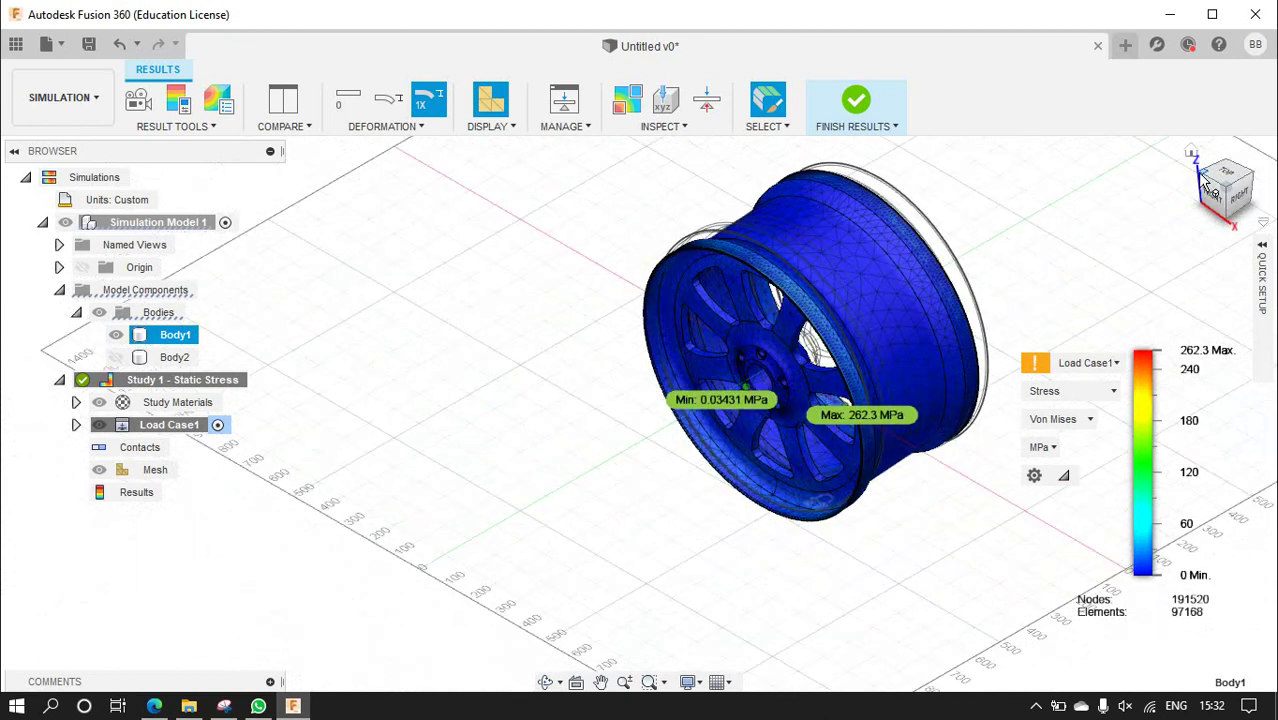
{"action": "left_click", "coordinate": [1248, 184]}
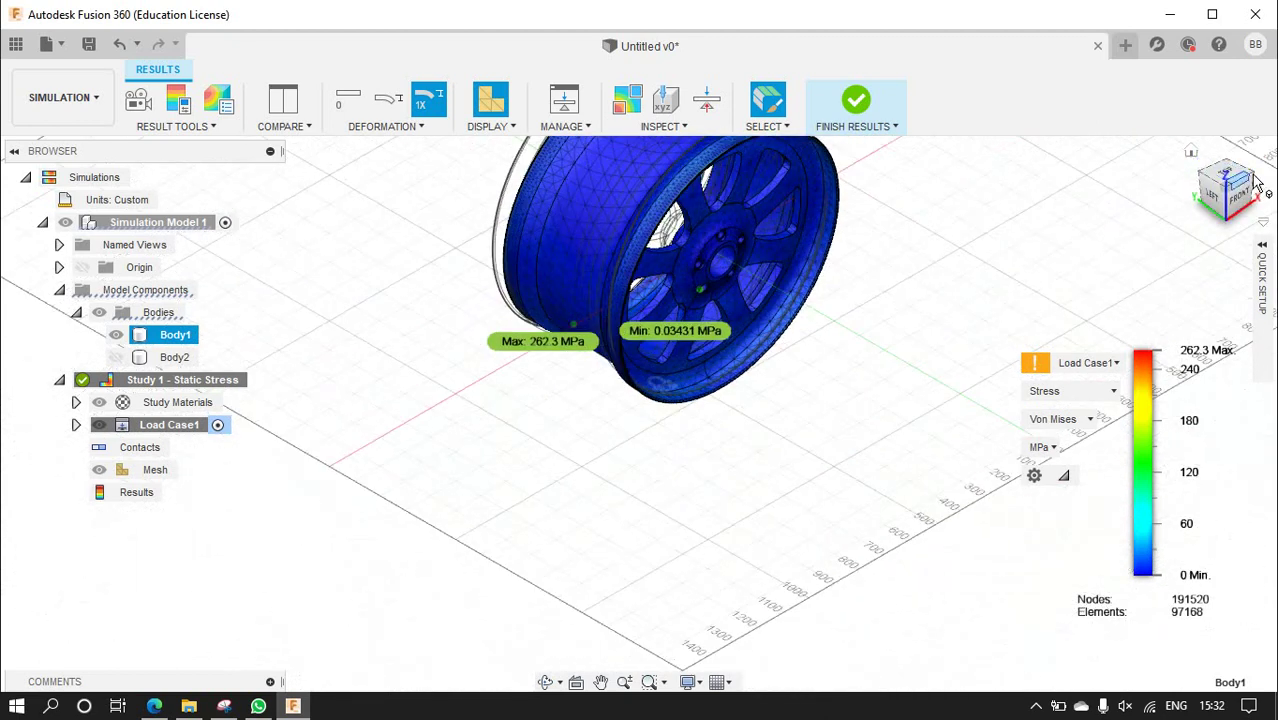
{"action": "left_click", "coordinate": [1235, 184]}
{"action": "left_click", "coordinate": [1213, 210]}
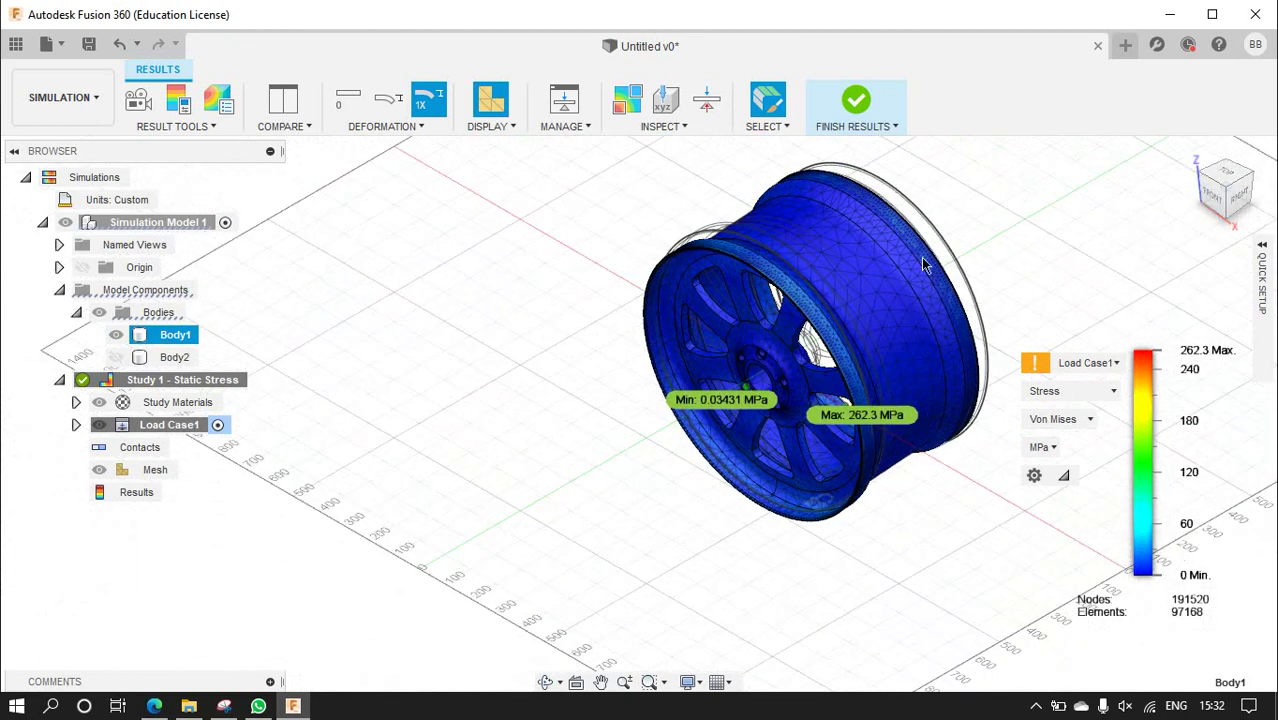
{"action": "left_click", "coordinate": [391, 115]}
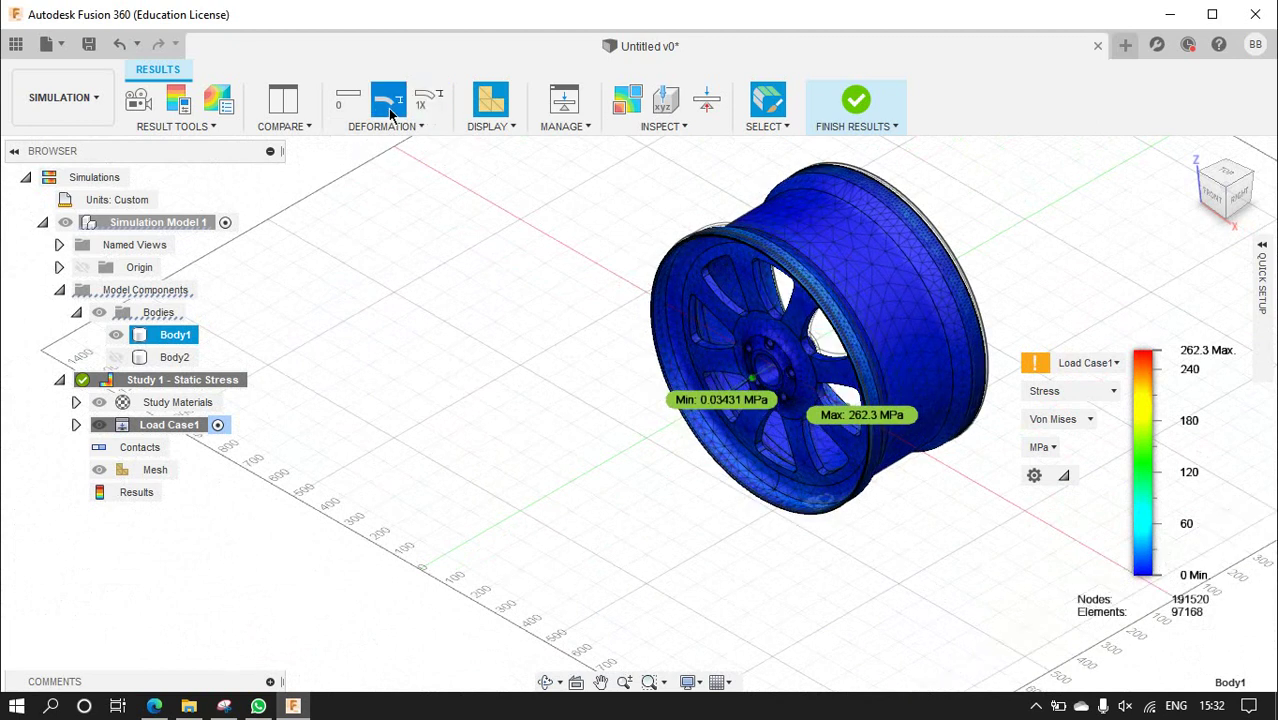
- Compare 0, Adjusted and 1x deformation scales, leaving deformation off
{"action": "left_click", "coordinate": [344, 114]}
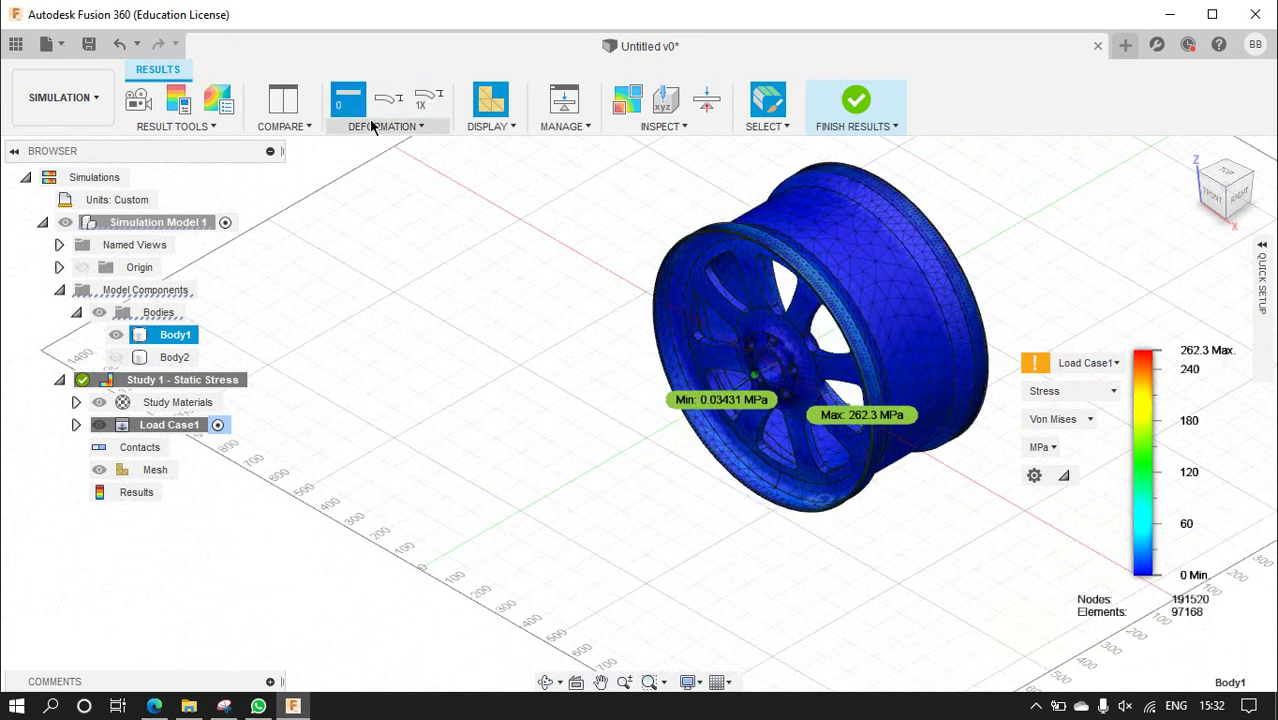
{"action": "left_click", "coordinate": [392, 110]}
{"action": "left_click", "coordinate": [427, 108]}
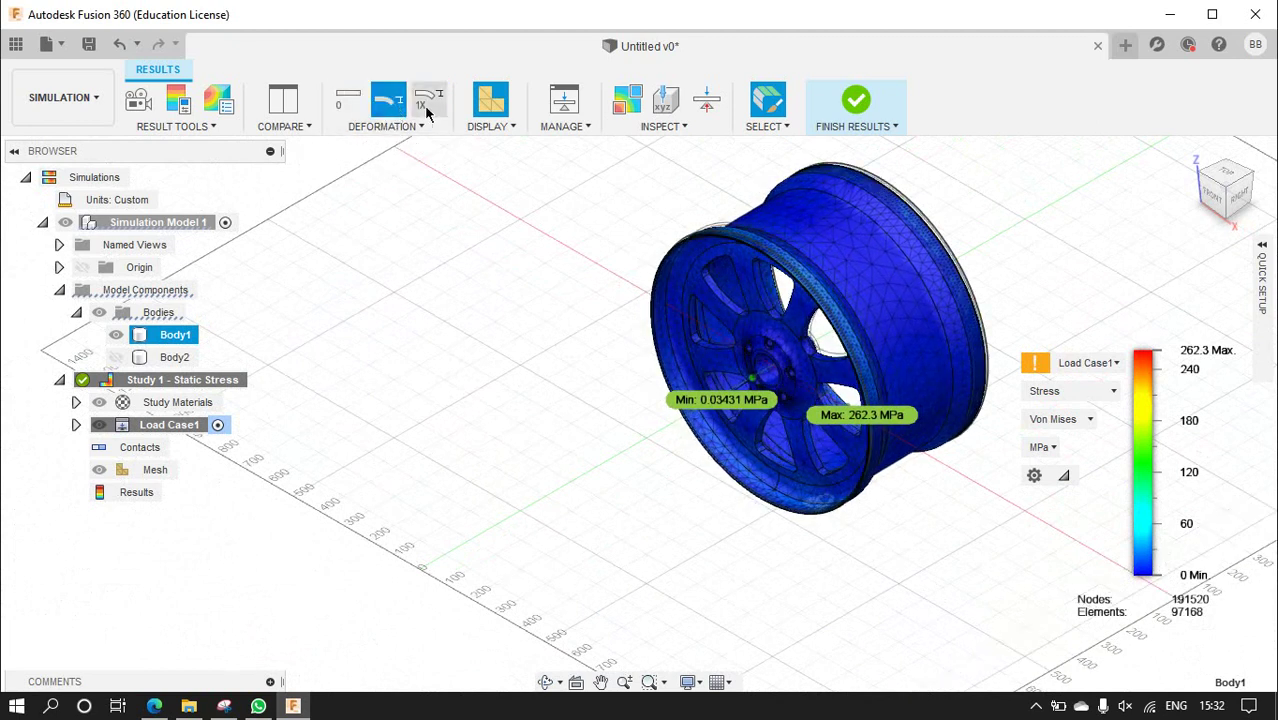
{"action": "left_click", "coordinate": [392, 110]}
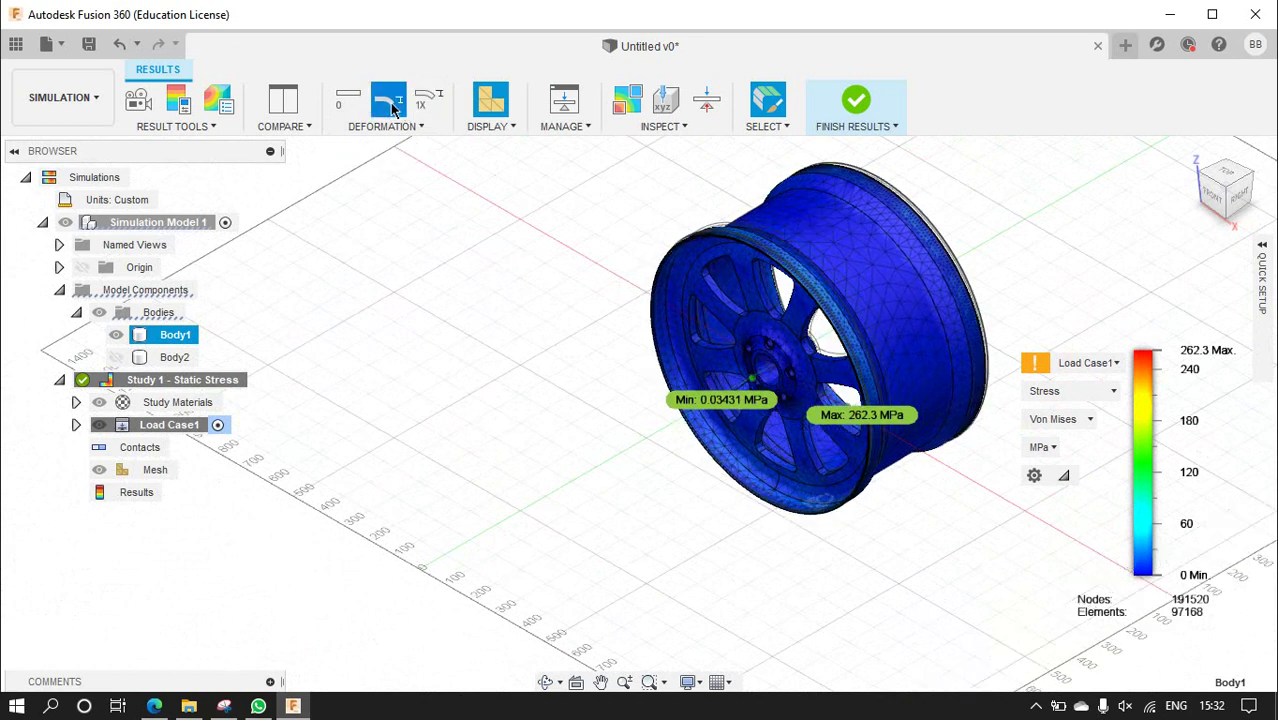
{"action": "left_click", "coordinate": [355, 105]}
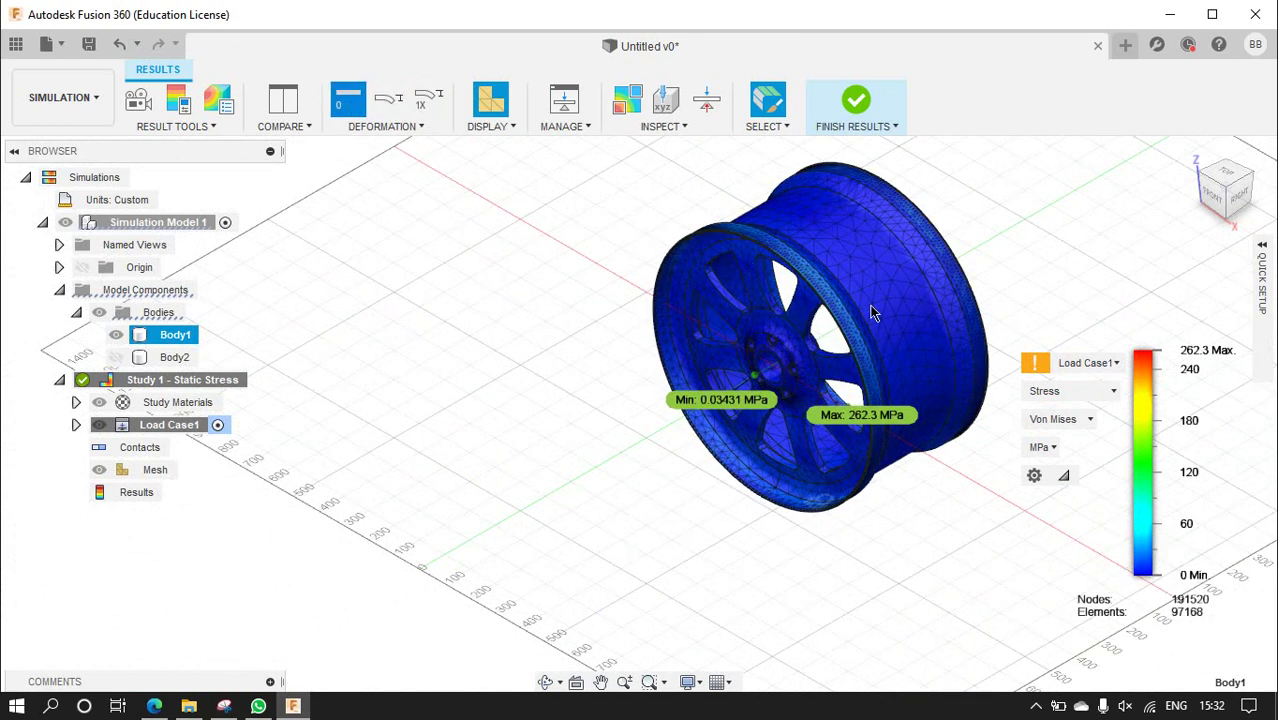
- Make Body2, the tire, visible again so stress spans the whole wheel
{"action": "left_click", "coordinate": [117, 358]}
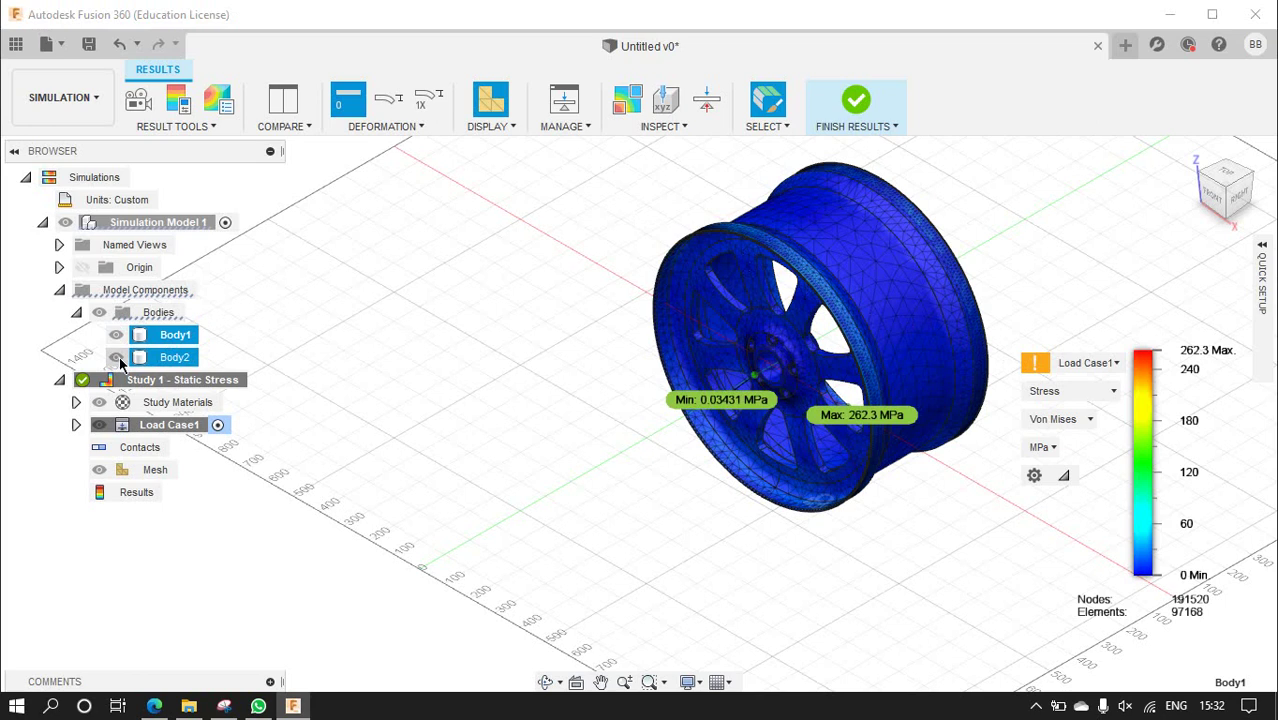
{"action": "scroll", "coordinate": [683, 355], "scroll_direction": "down", "scroll_amount": 5}
{"action": "scroll", "coordinate": [615, 340], "scroll_direction": "up", "scroll_amount": 5}
{"action": "scroll", "coordinate": [480, 278], "scroll_direction": "up", "scroll_amount": 3}
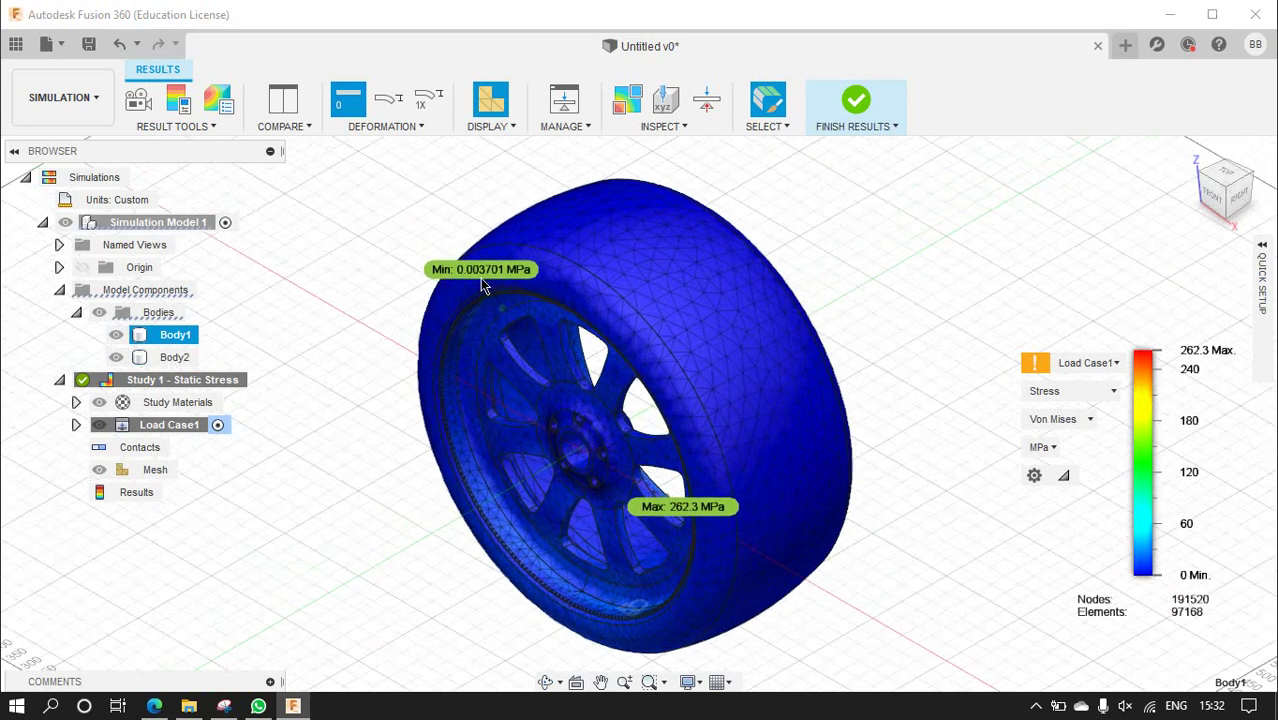
{"action": "scroll", "coordinate": [484, 314], "scroll_direction": "down", "scroll_amount": 2}
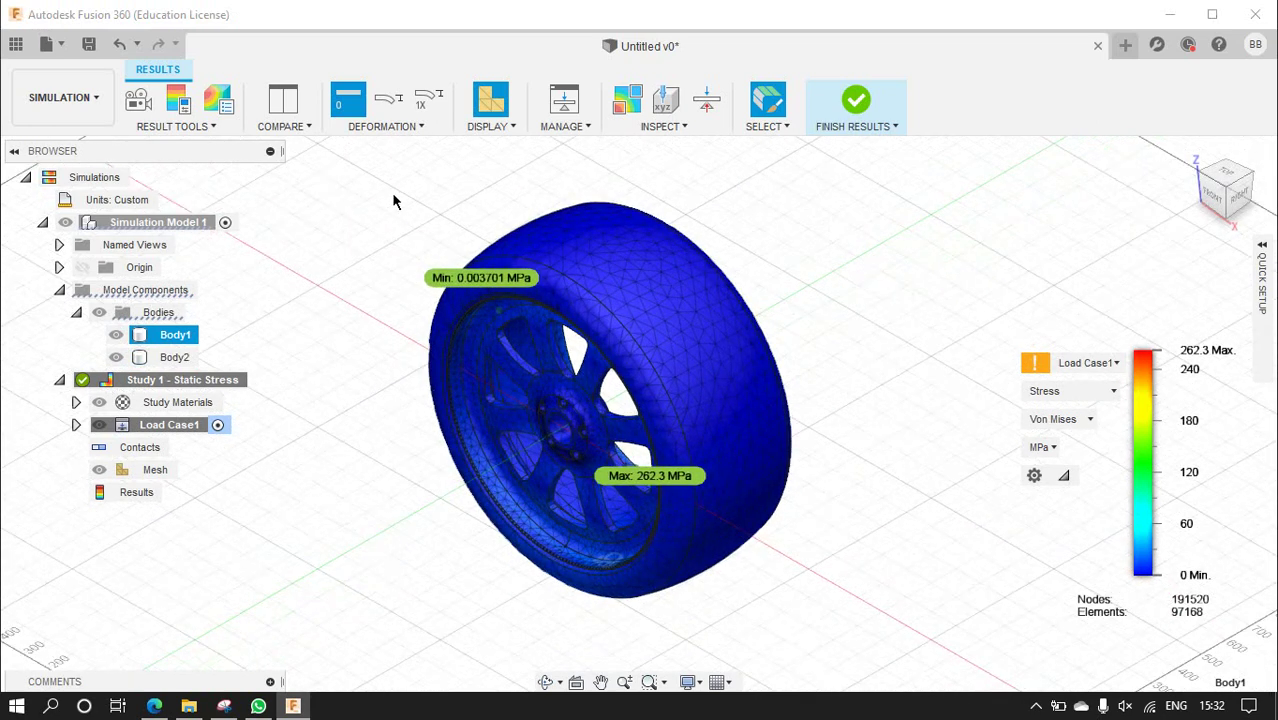
- Set the stress legend to Normal size with Banded colour transition
{"action": "left_click", "coordinate": [175, 103]}
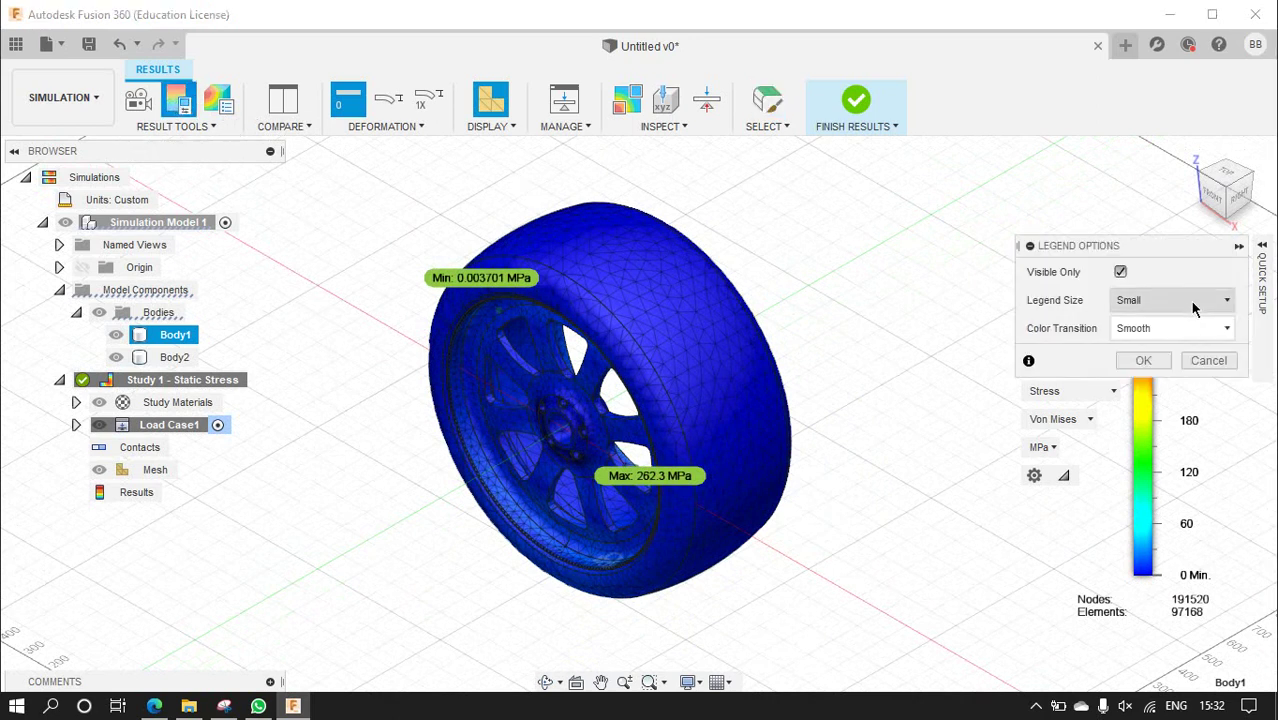
{"action": "left_click", "coordinate": [1193, 305]}
{"action": "left_click", "coordinate": [1150, 367]}
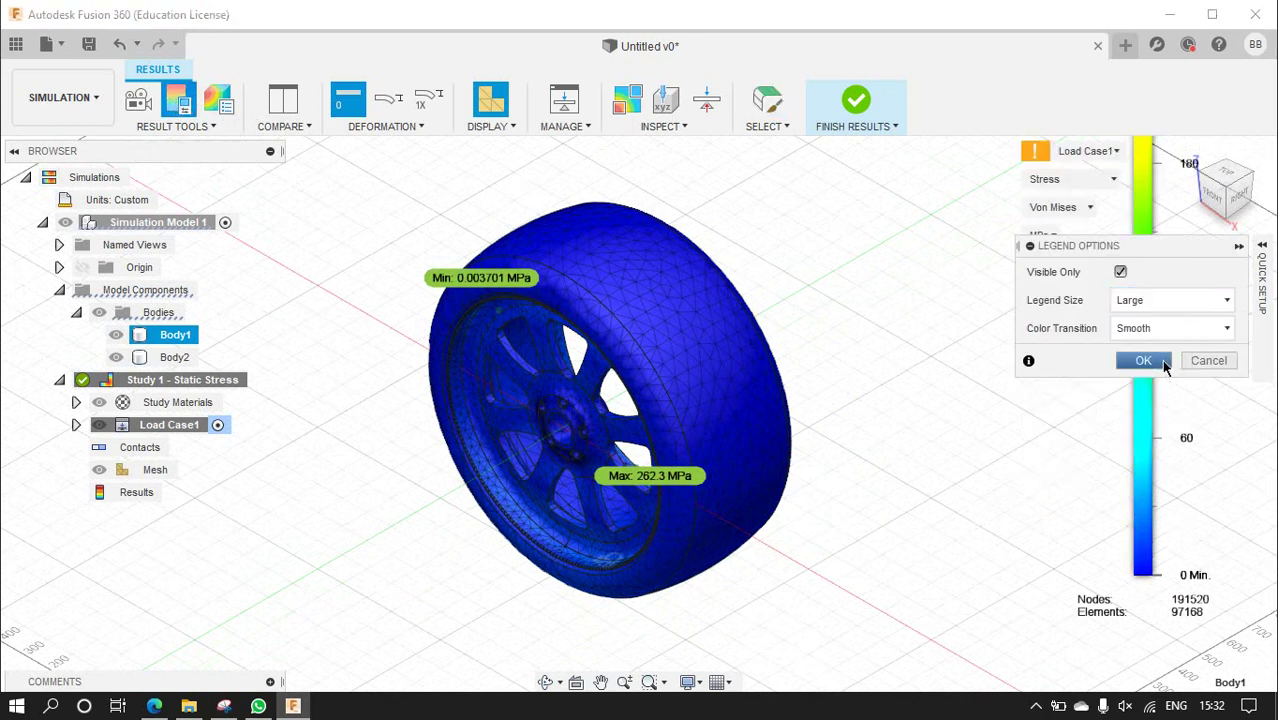
{"action": "left_click", "coordinate": [1160, 300]}
{"action": "left_click", "coordinate": [1150, 341]}
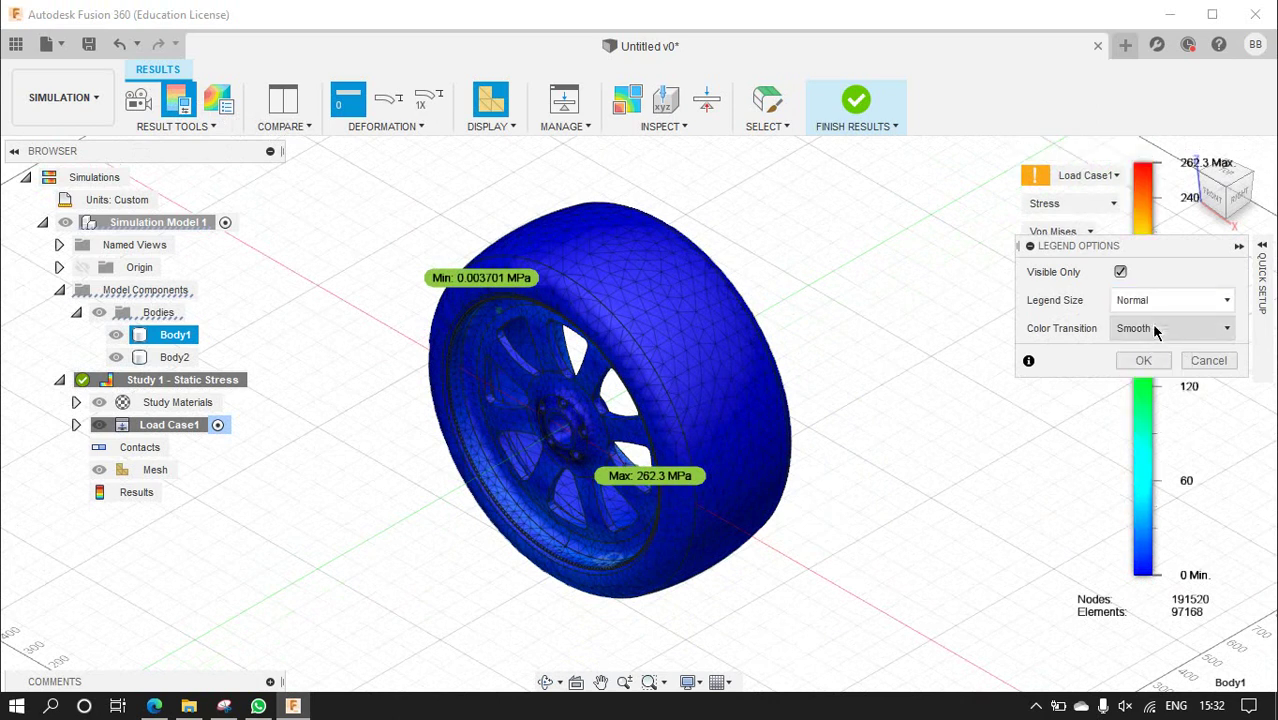
{"action": "left_click", "coordinate": [1155, 330]}
{"action": "left_click", "coordinate": [1146, 375]}
{"action": "left_click", "coordinate": [1149, 364]}
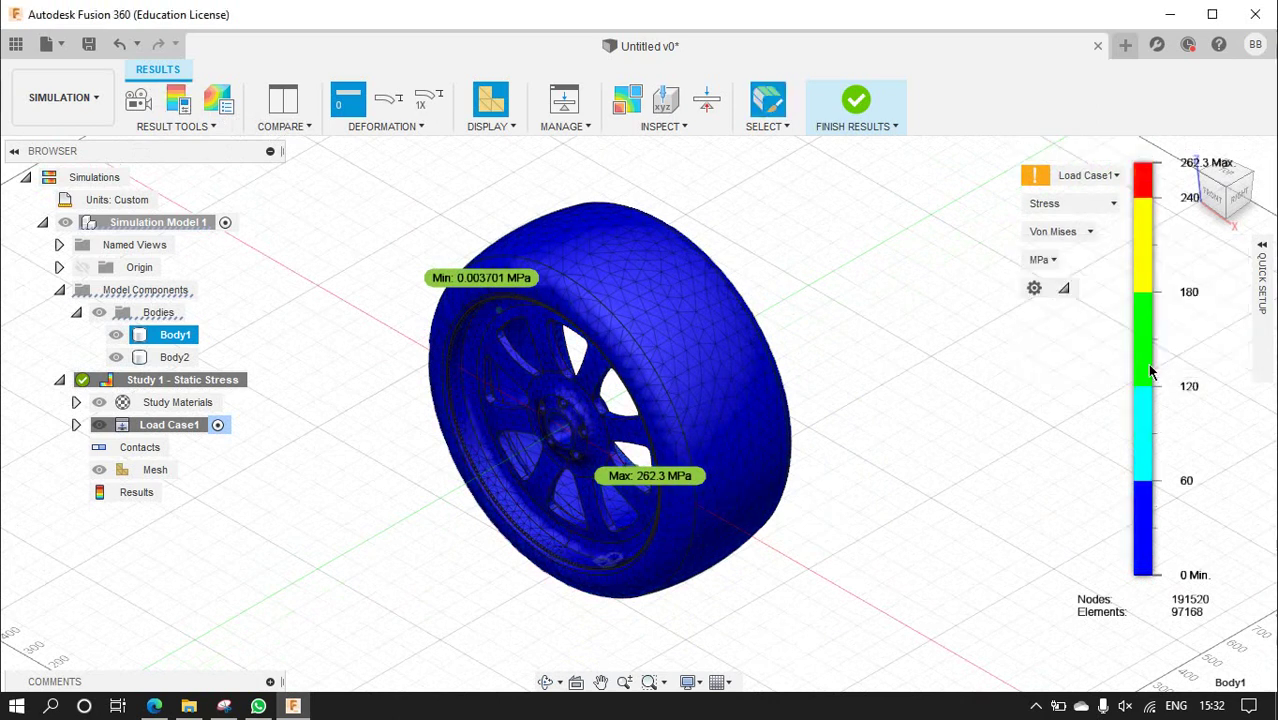
{"action": "left_click", "coordinate": [1163, 304]}
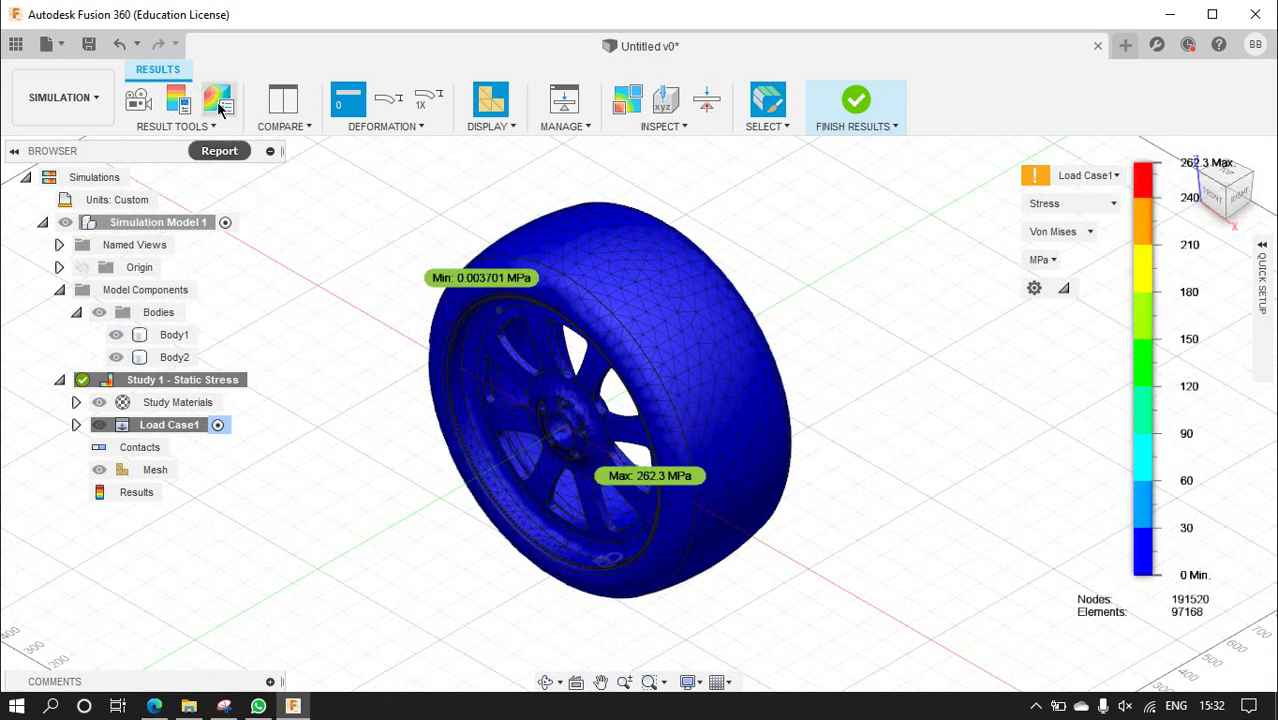
- Review the load case attributes (gravity suppressed, 10000 N Force1, Fixed1), collapse them, and show the Inspect list
{"action": "left_click", "coordinate": [588, 127]}
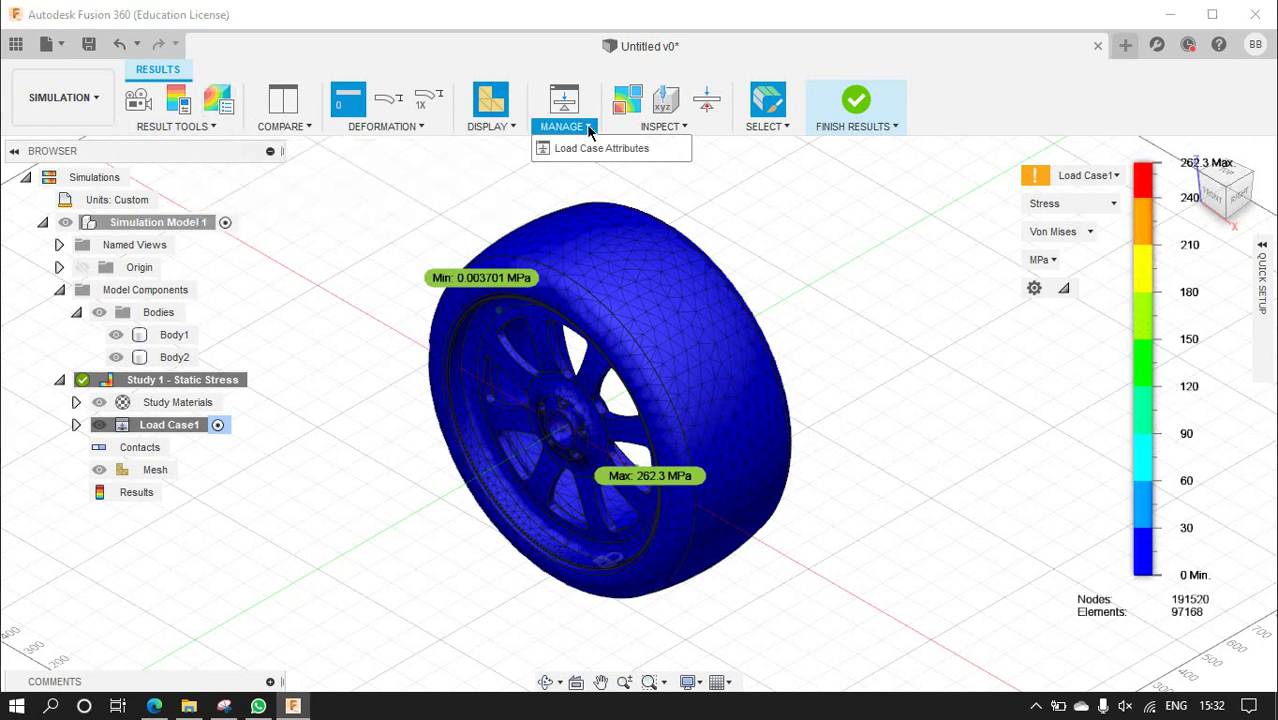
{"action": "left_click", "coordinate": [585, 146]}
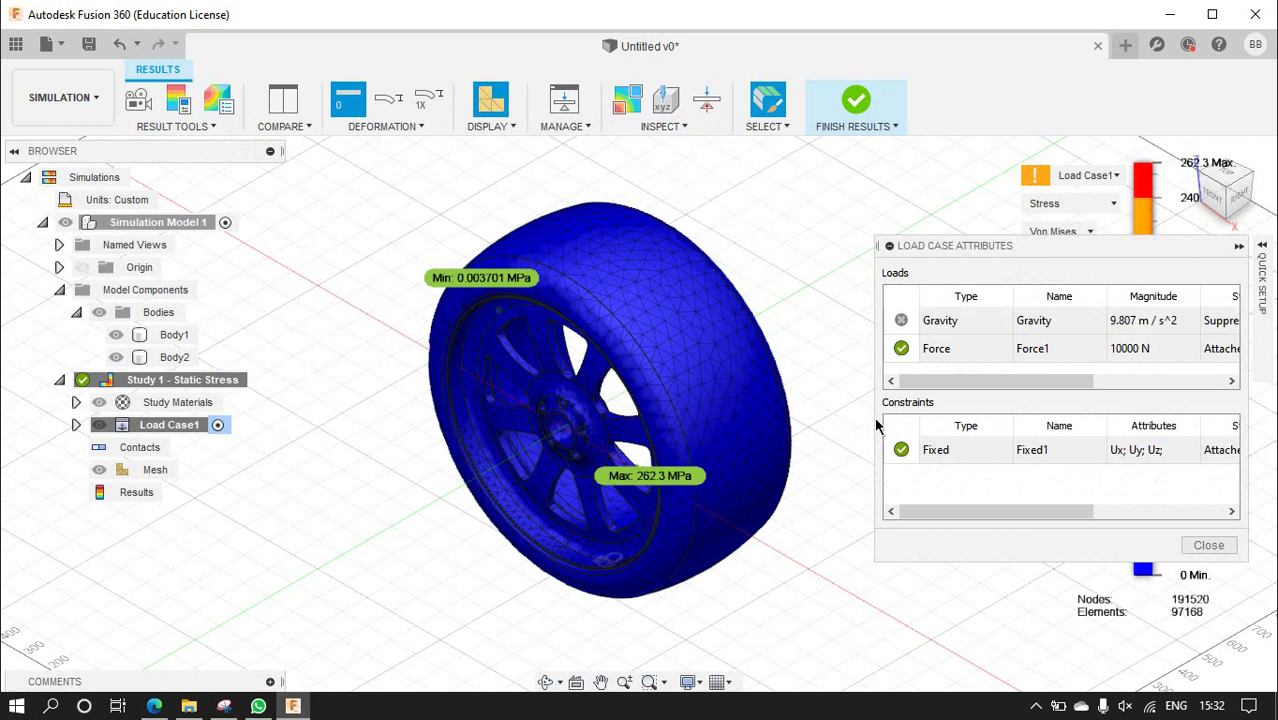
{"action": "left_click", "coordinate": [1238, 247]}
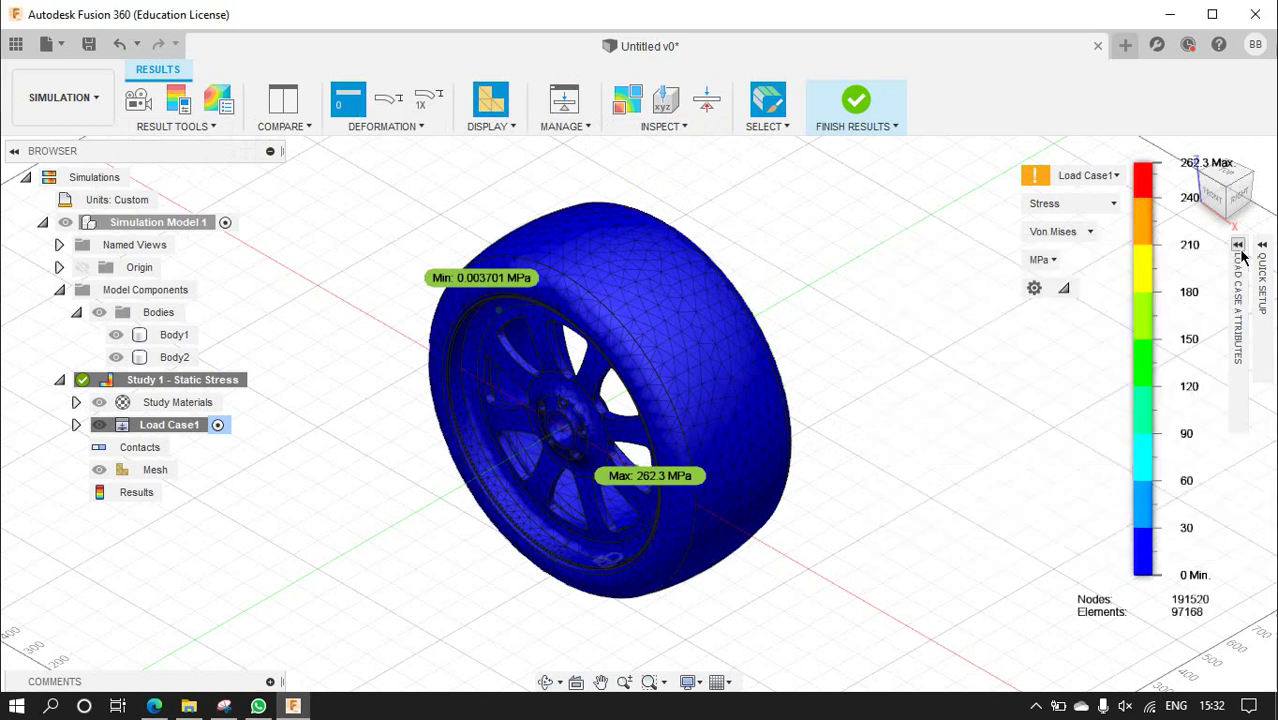
{"action": "left_click", "coordinate": [668, 128]}
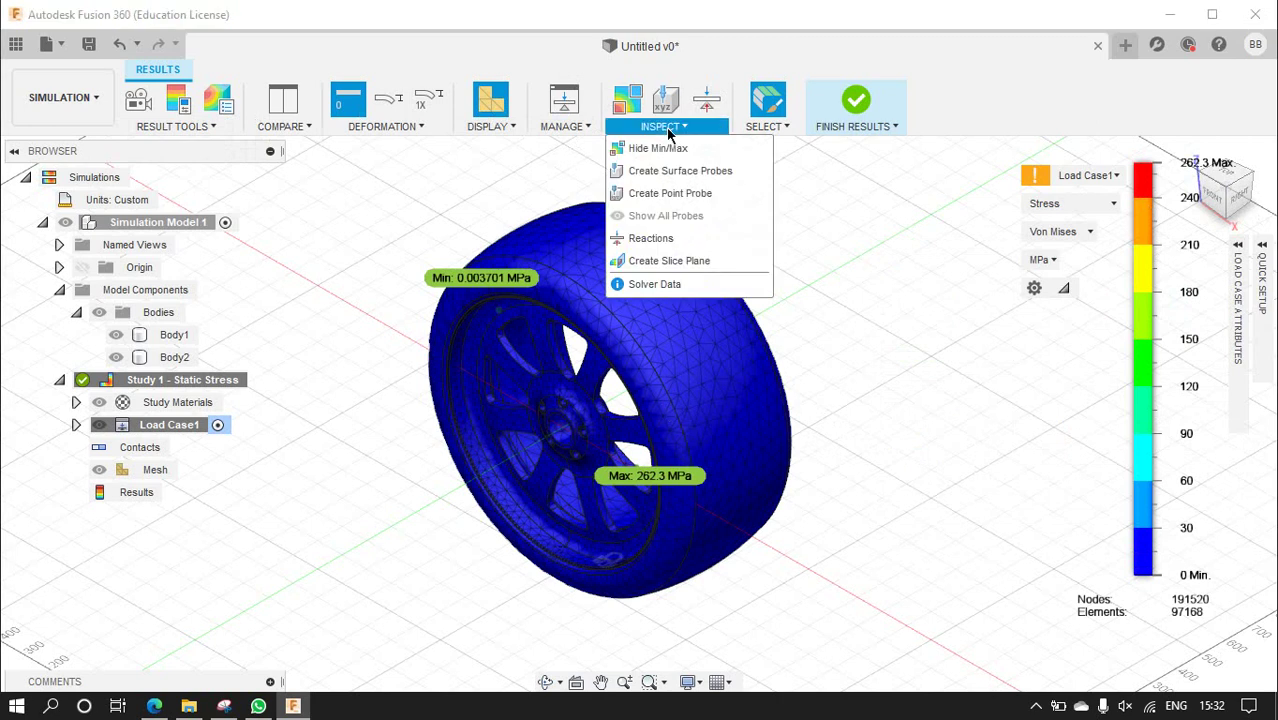
- Add a slice plane through the tire, offset -700 mm in Z, leaving a visible tire crescent
{"action": "left_click", "coordinate": [662, 260]}
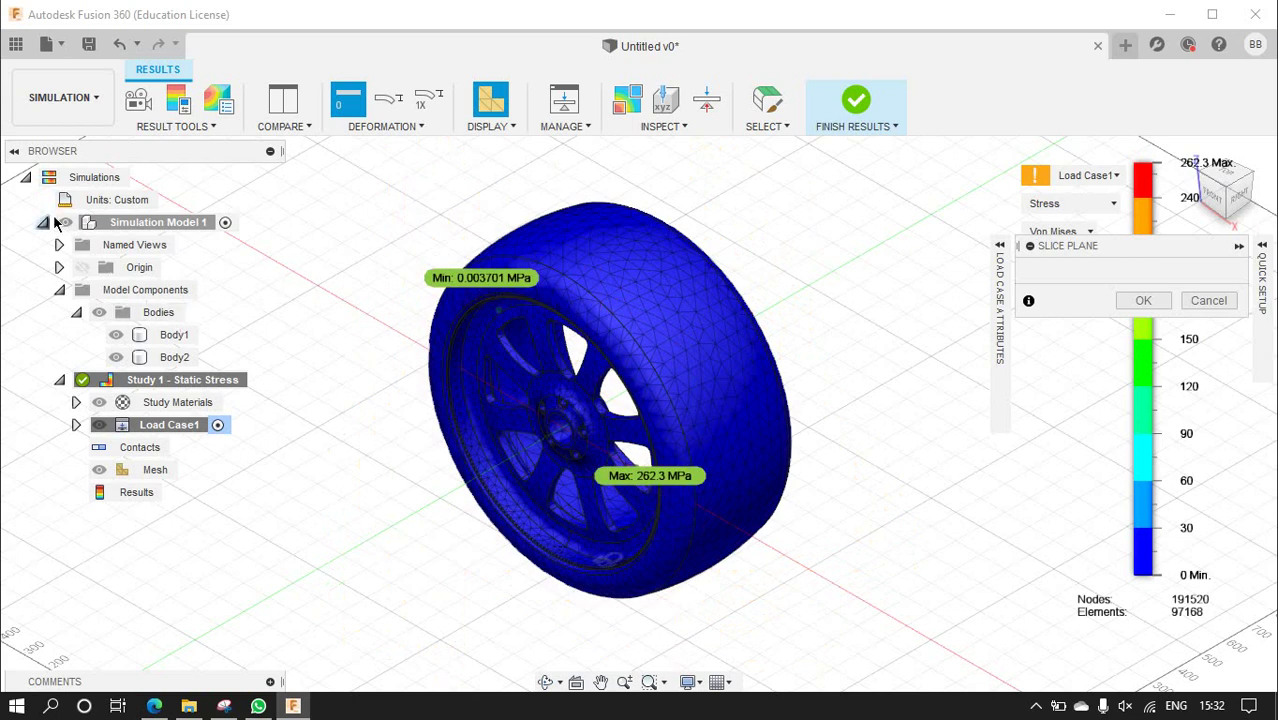
{"action": "left_click", "coordinate": [59, 268]}
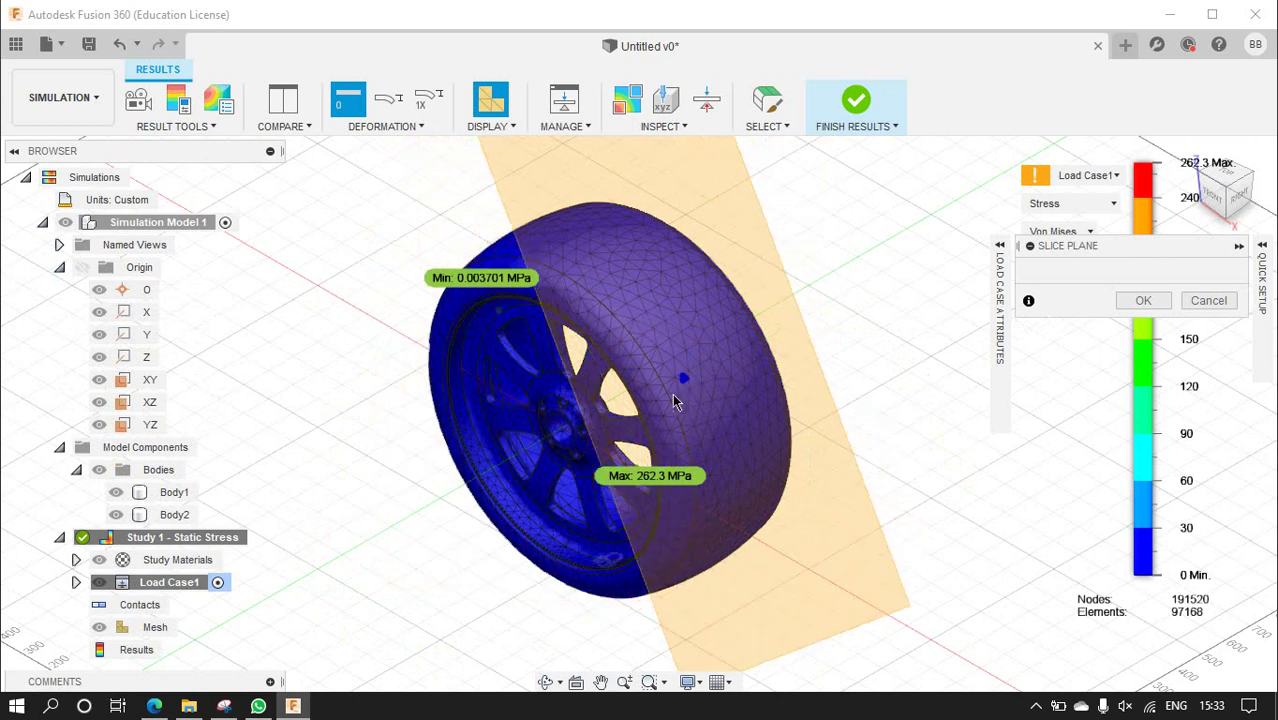
{"action": "left_click", "coordinate": [573, 378]}
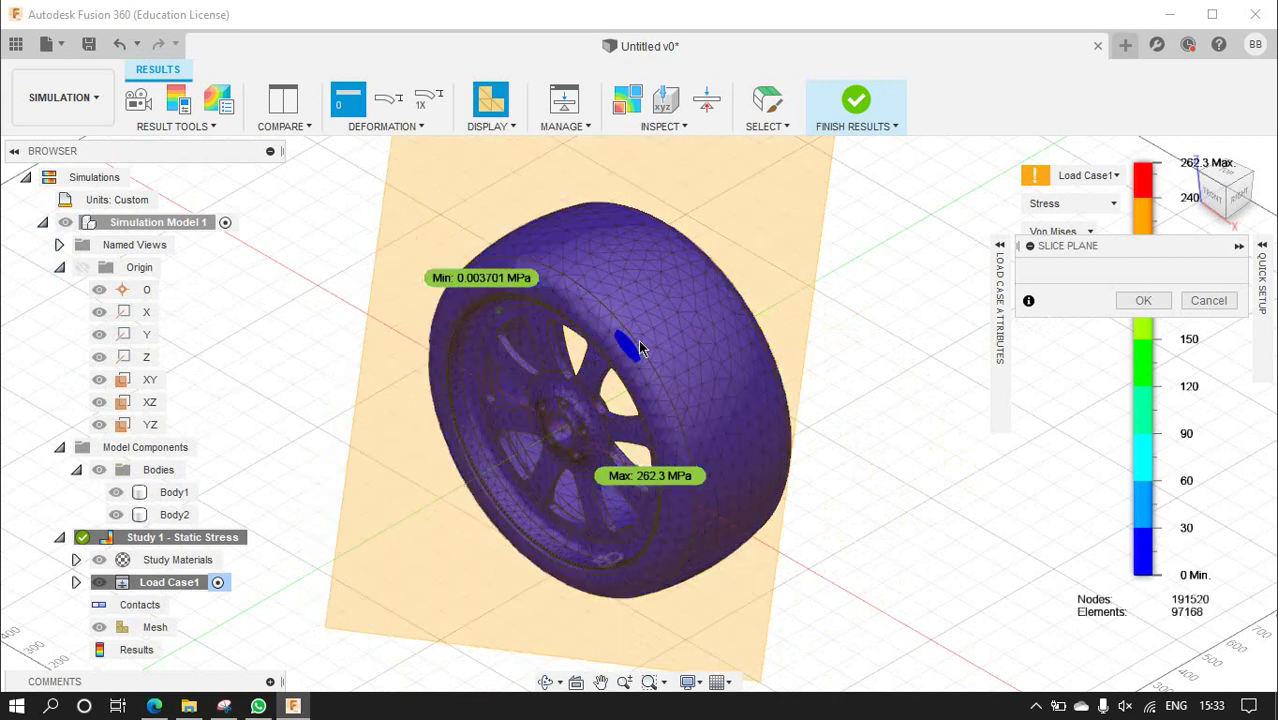
{"action": "left_click", "coordinate": [710, 364]}
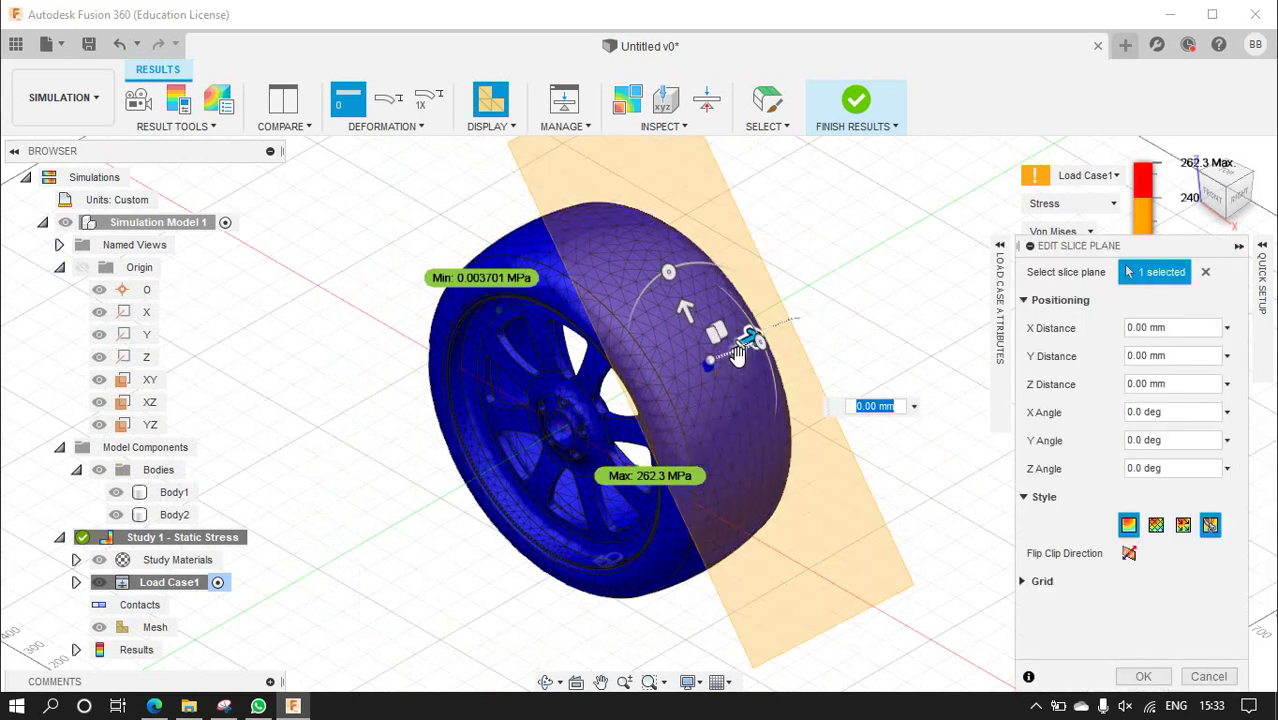
{"action": "mouse_move", "coordinate": [737, 355]}
{"action": "left_mouse_down"}
{"action": "mouse_move", "coordinate": [582, 392]}
{"action": "mouse_move", "coordinate": [601, 391]}
{"action": "left_mouse_up"}
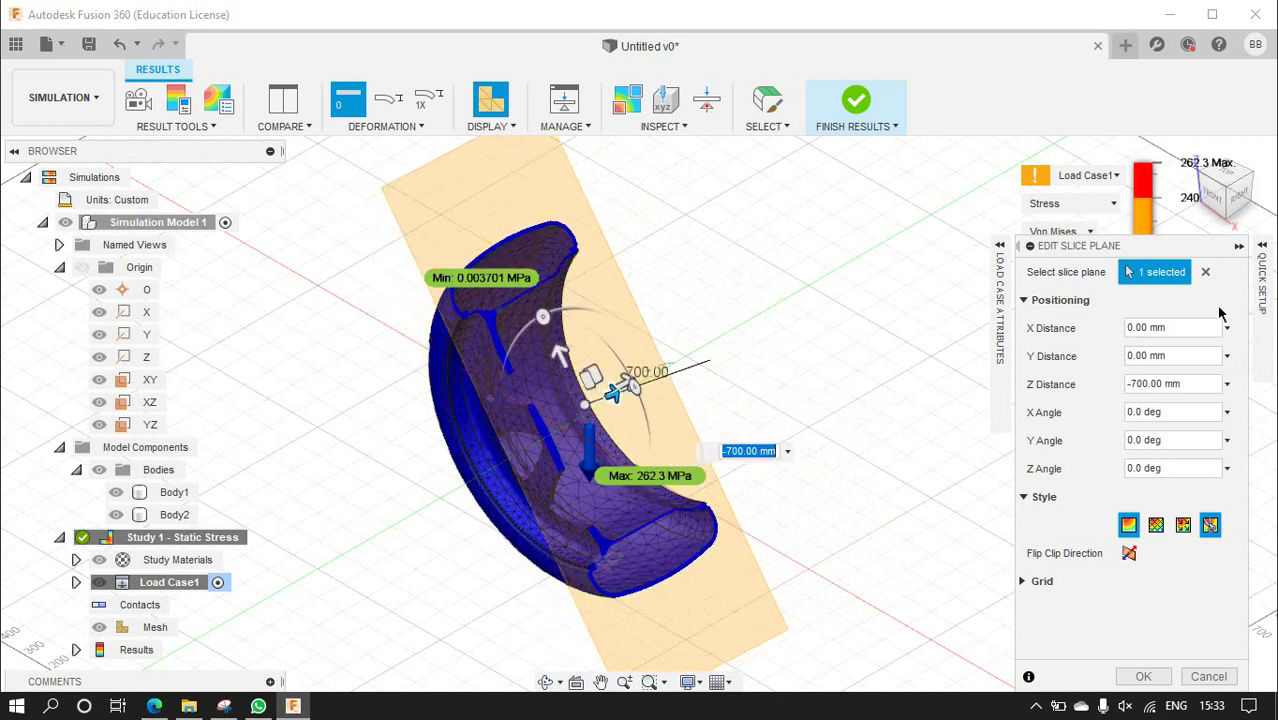
{"action": "left_click", "coordinate": [1238, 248]}
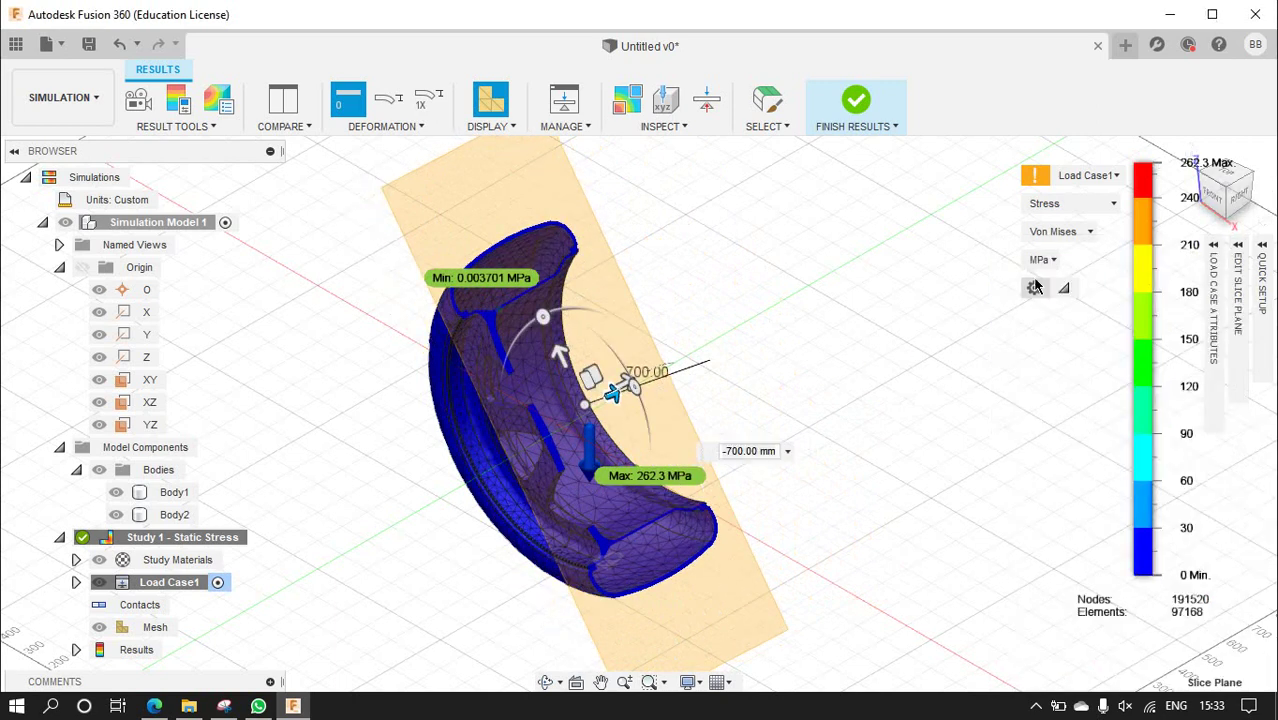
- Switch the plot to total displacement (21.11 mm max) and move the slice plane to 150 mm
{"action": "left_click", "coordinate": [1059, 203]}
{"action": "left_click", "coordinate": [1050, 267]}
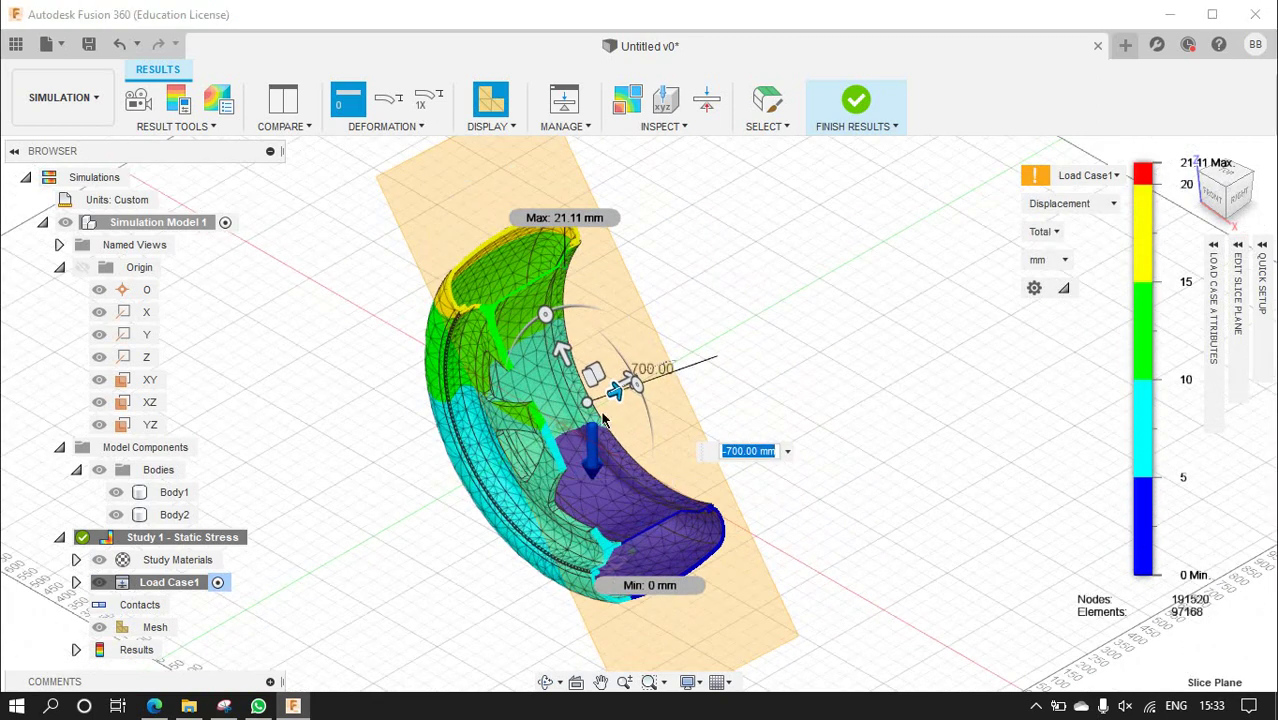
{"action": "mouse_move", "coordinate": [614, 390]}
{"action": "left_mouse_down"}
{"action": "mouse_move", "coordinate": [729, 368]}
{"action": "mouse_move", "coordinate": [587, 468]}
{"action": "mouse_move", "coordinate": [722, 422]}
{"action": "mouse_move", "coordinate": [811, 413]}
{"action": "left_mouse_up"}
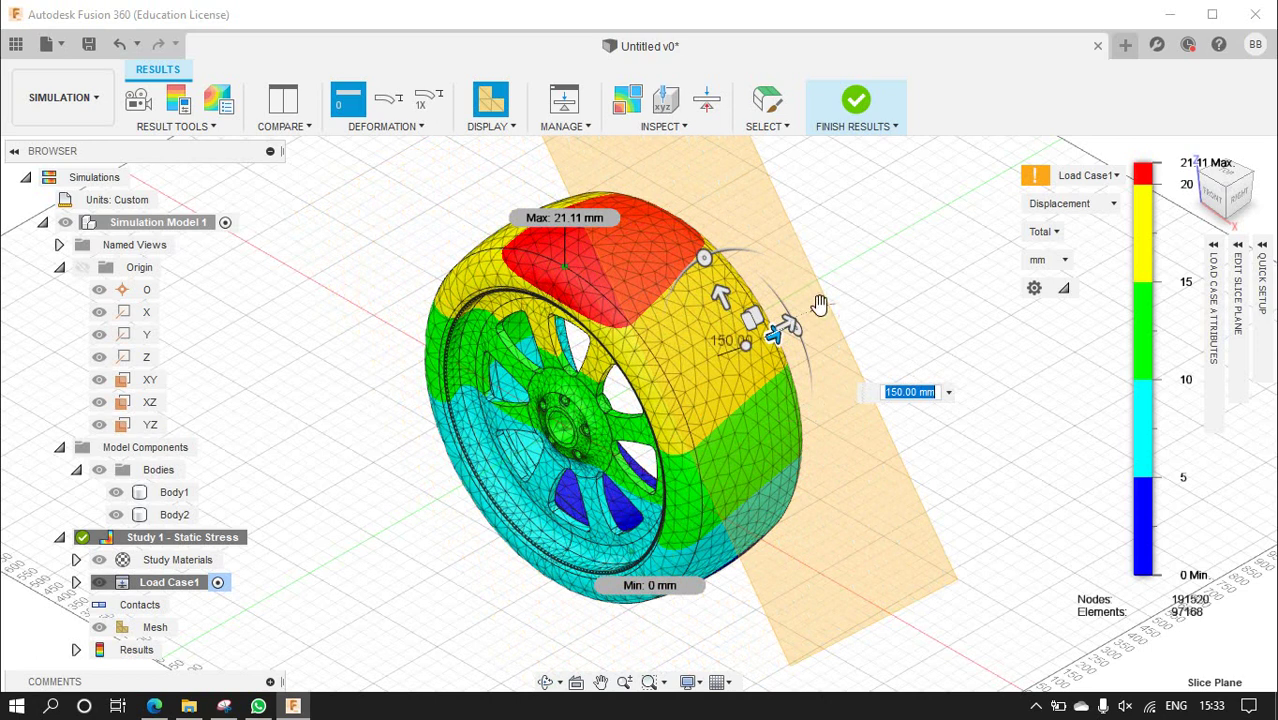
- Check the Load Case Attributes panel again and collapse the Origin folder in the browser
{"action": "left_click", "coordinate": [1218, 253]}
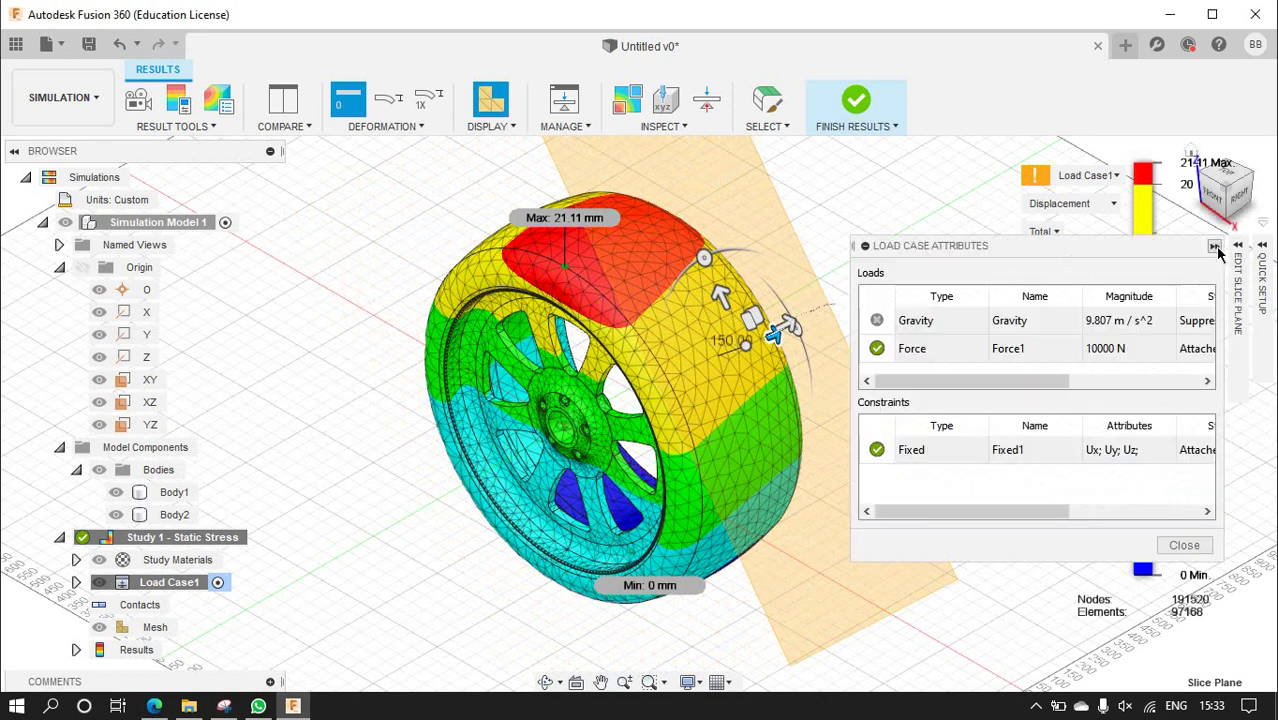
{"action": "left_click", "coordinate": [1216, 248]}
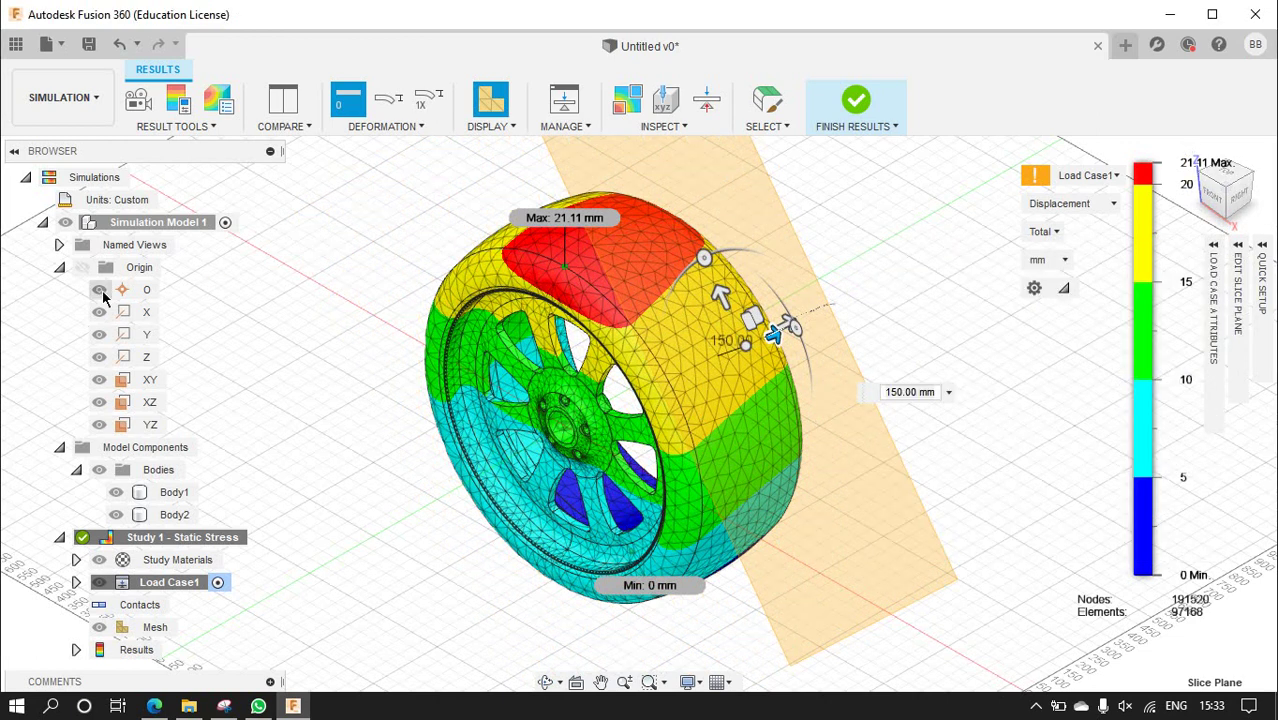
{"action": "left_click", "coordinate": [59, 267]}
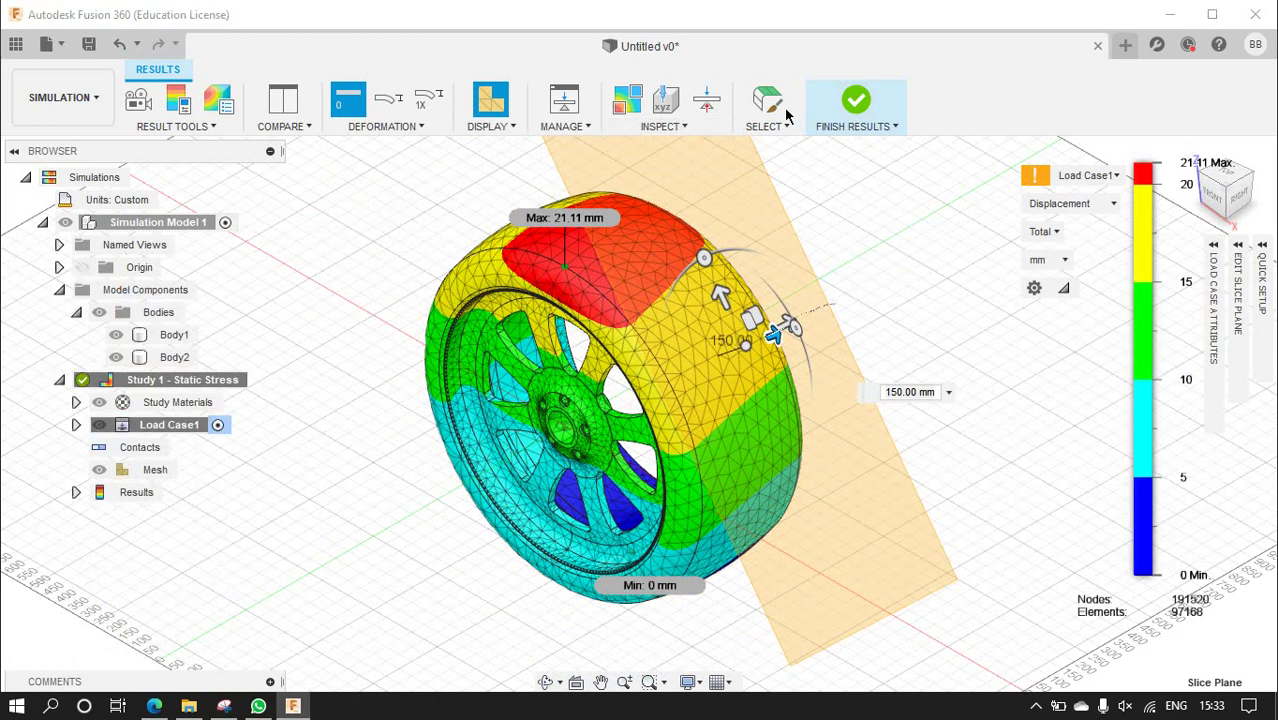
- Finish slice plane editing and cancel the Slice Plane settings panel without changes
{"action": "left_click", "coordinate": [660, 126]}
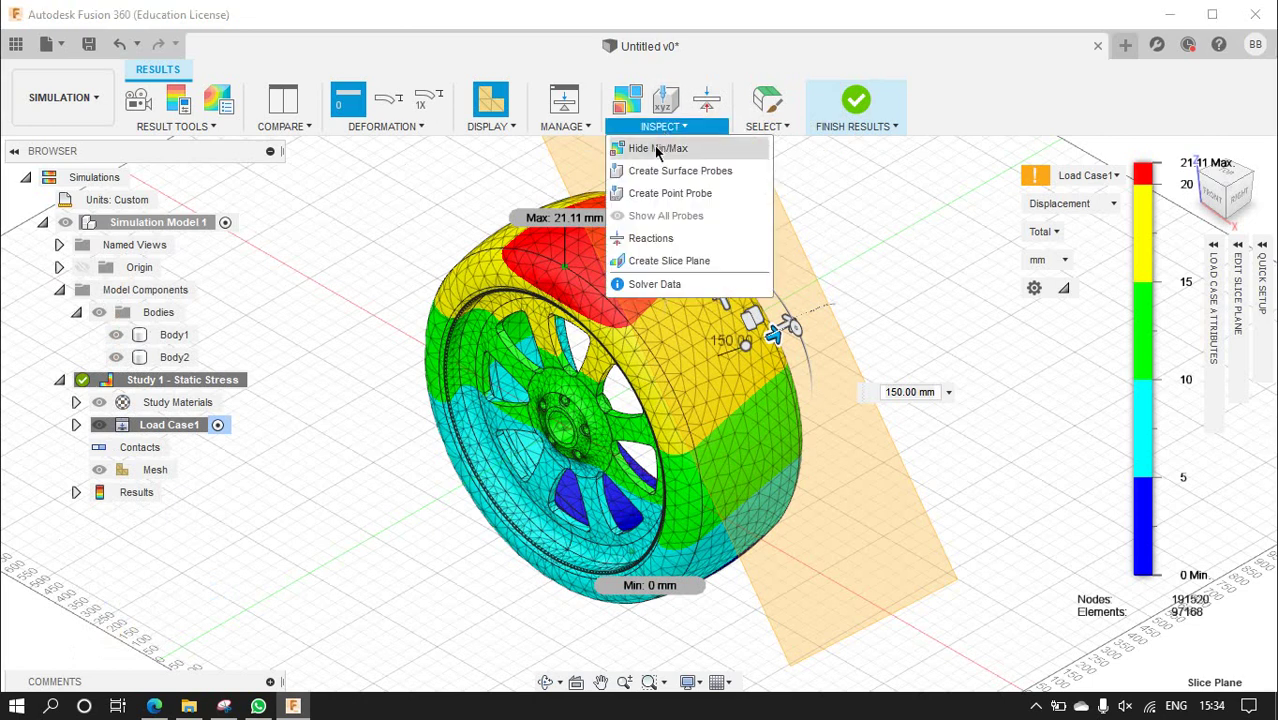
{"action": "left_click", "coordinate": [650, 260]}
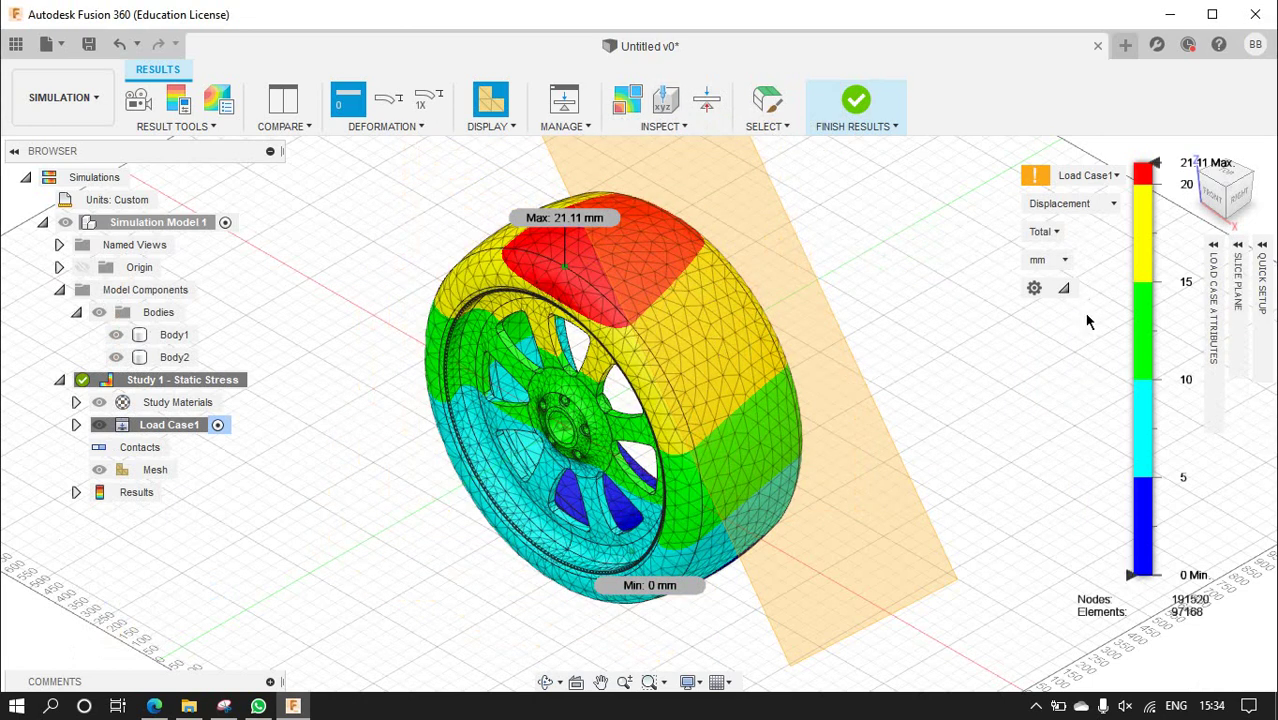
{"action": "mouse_move", "coordinate": [1088, 320]}
{"action": "middle_mouse_down", "text": "shift"}
{"action": "mouse_move", "coordinate": [369, 385]}
{"action": "mouse_move", "coordinate": [674, 444]}
{"action": "mouse_move", "coordinate": [1238, 250]}
{"action": "middle_mouse_up", "text": "shift"}
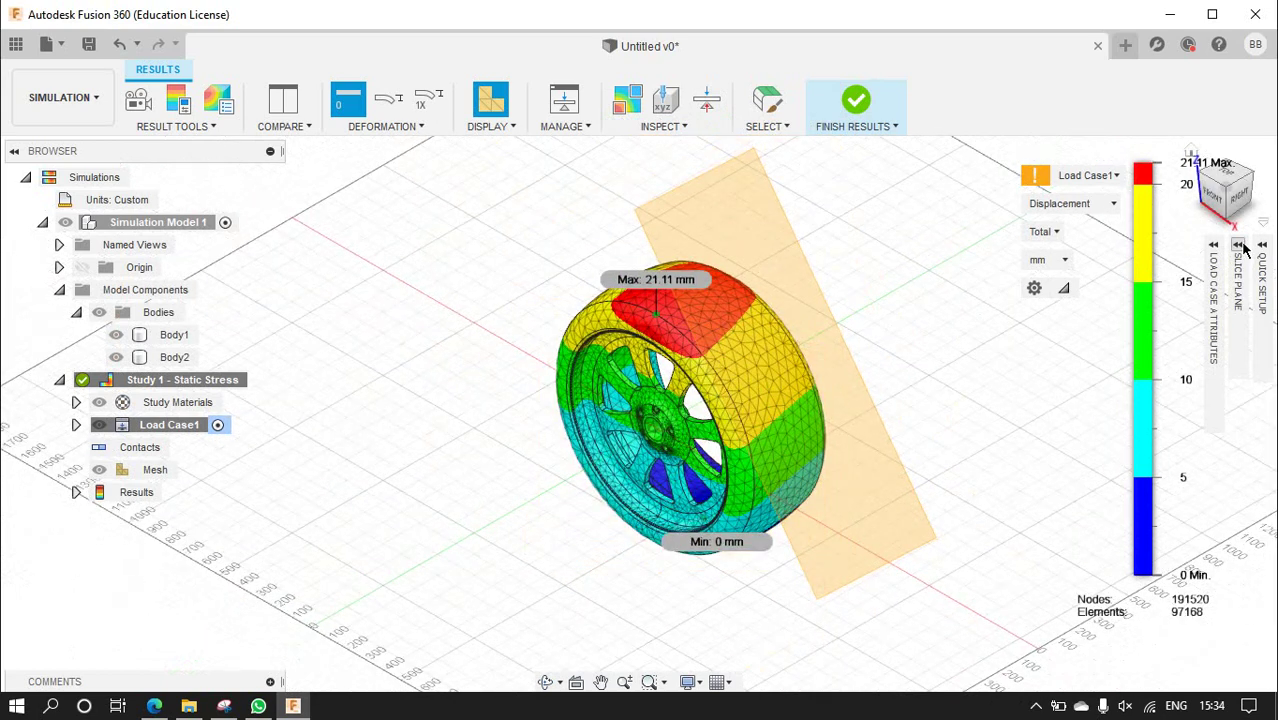
{"action": "left_click", "coordinate": [1240, 247]}
{"action": "left_click", "coordinate": [1188, 302]}
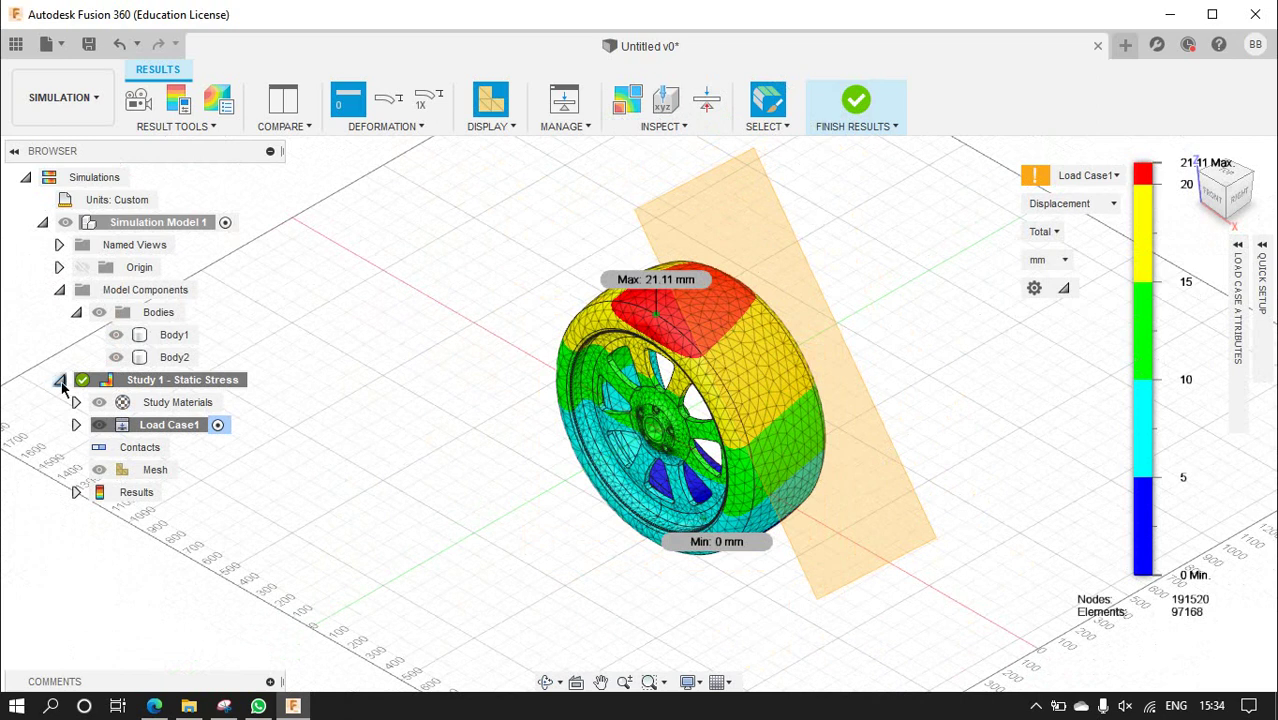
- Collapse the Model Components folder in the browser
{"action": "left_click", "coordinate": [59, 290]}
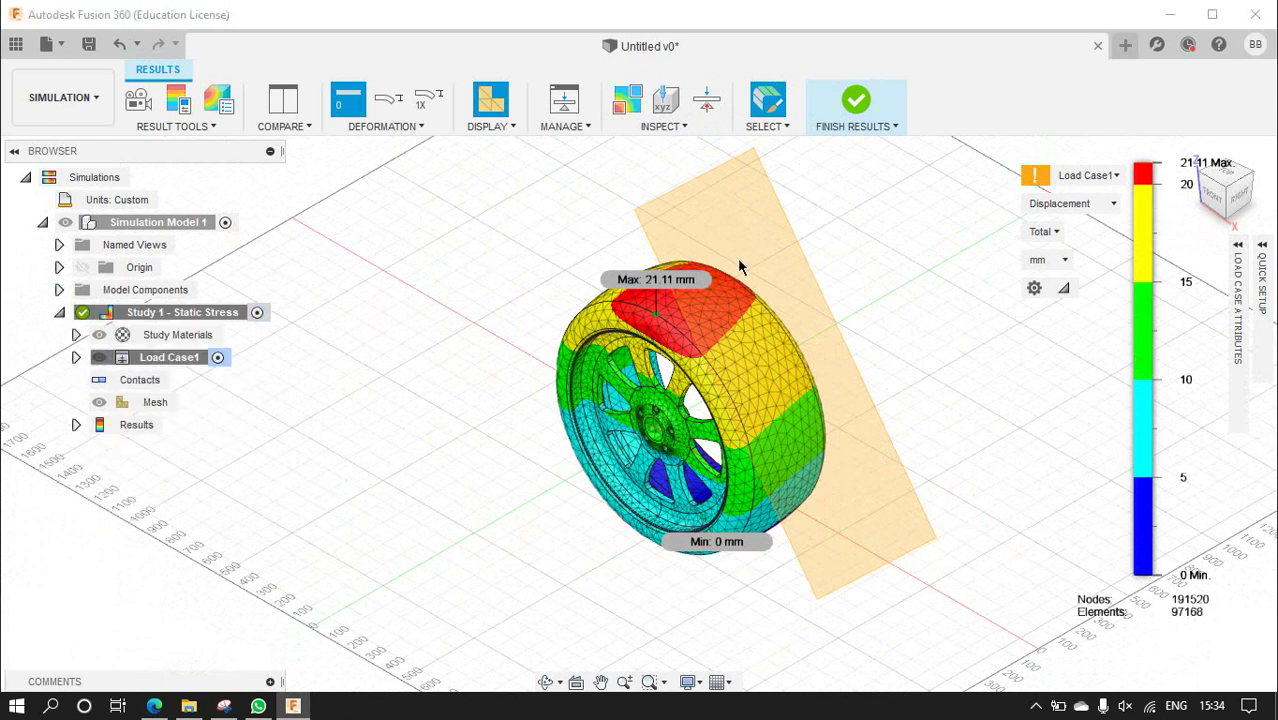
{"action": "scroll", "coordinate": [659, 210], "scroll_direction": "down", "scroll_amount": 2}
{"action": "scroll", "coordinate": [690, 260], "scroll_direction": "up", "scroll_amount": 3}
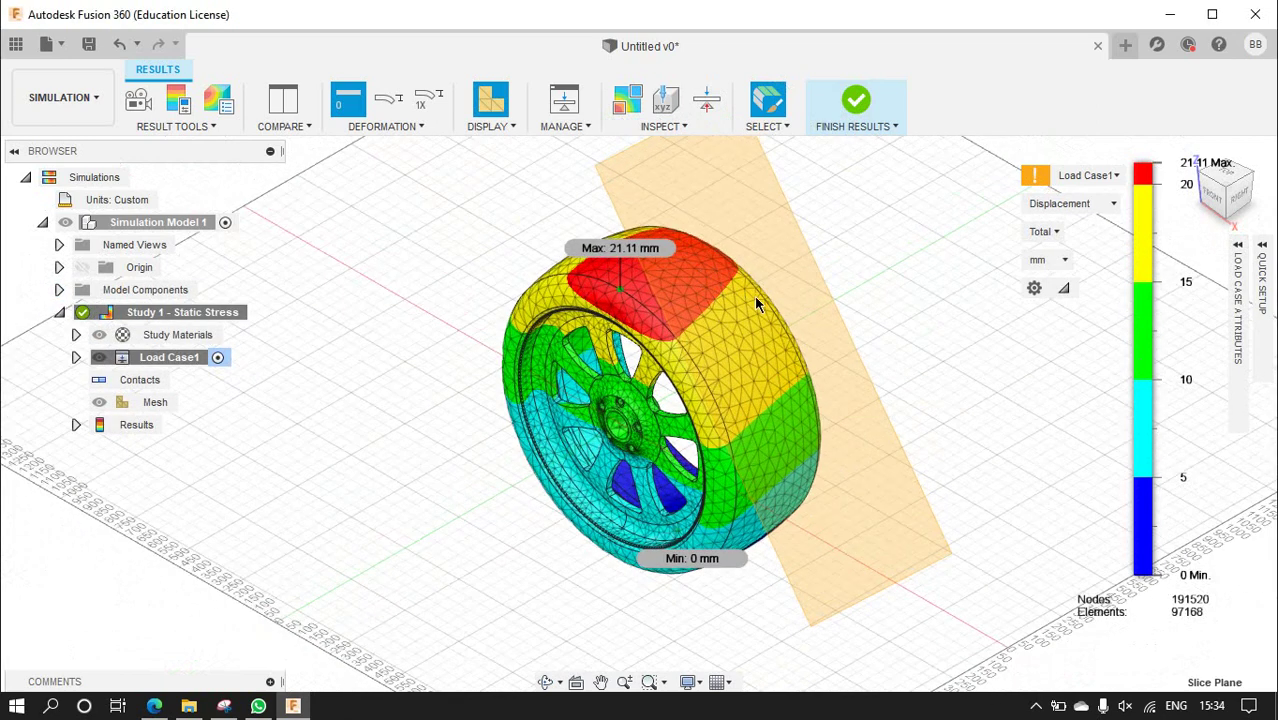
- Open and close the Quick Setup info and Load Case Attributes, then close the Learning Panel
{"action": "left_click", "coordinate": [1260, 313]}
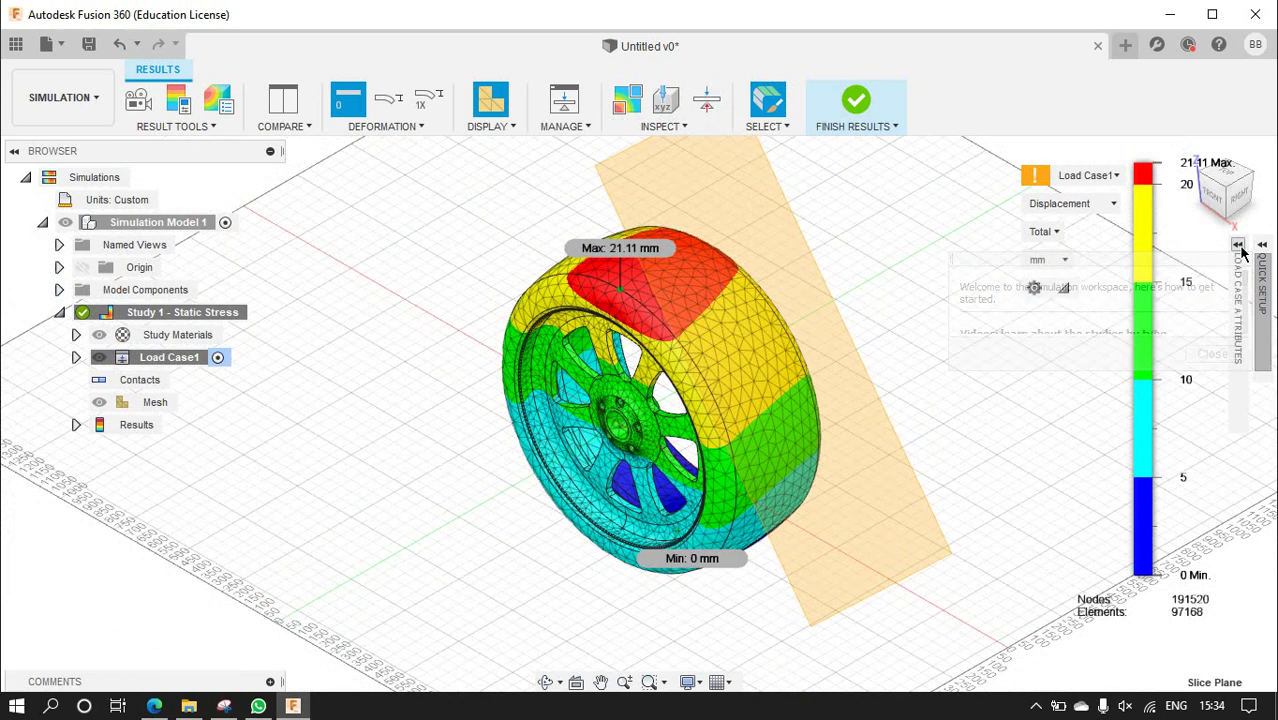
{"action": "left_click", "coordinate": [1240, 258]}
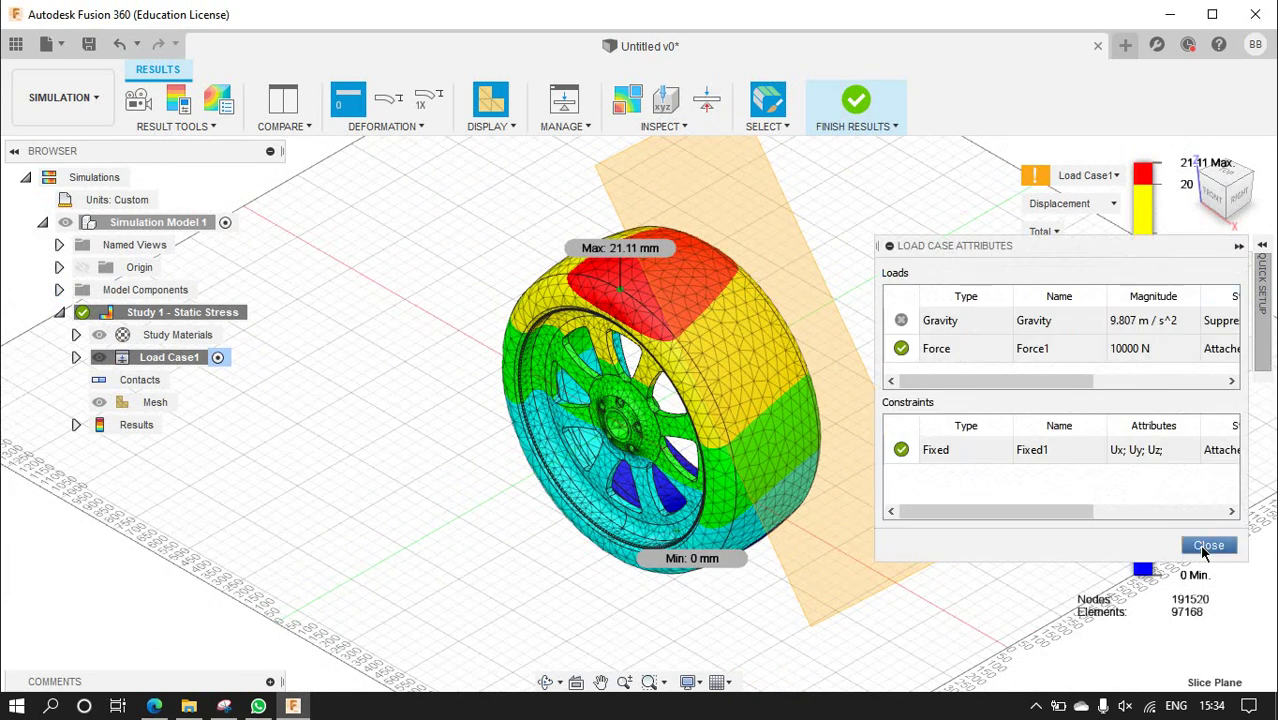
{"action": "left_click", "coordinate": [1207, 548]}
{"action": "left_click", "coordinate": [1214, 356]}
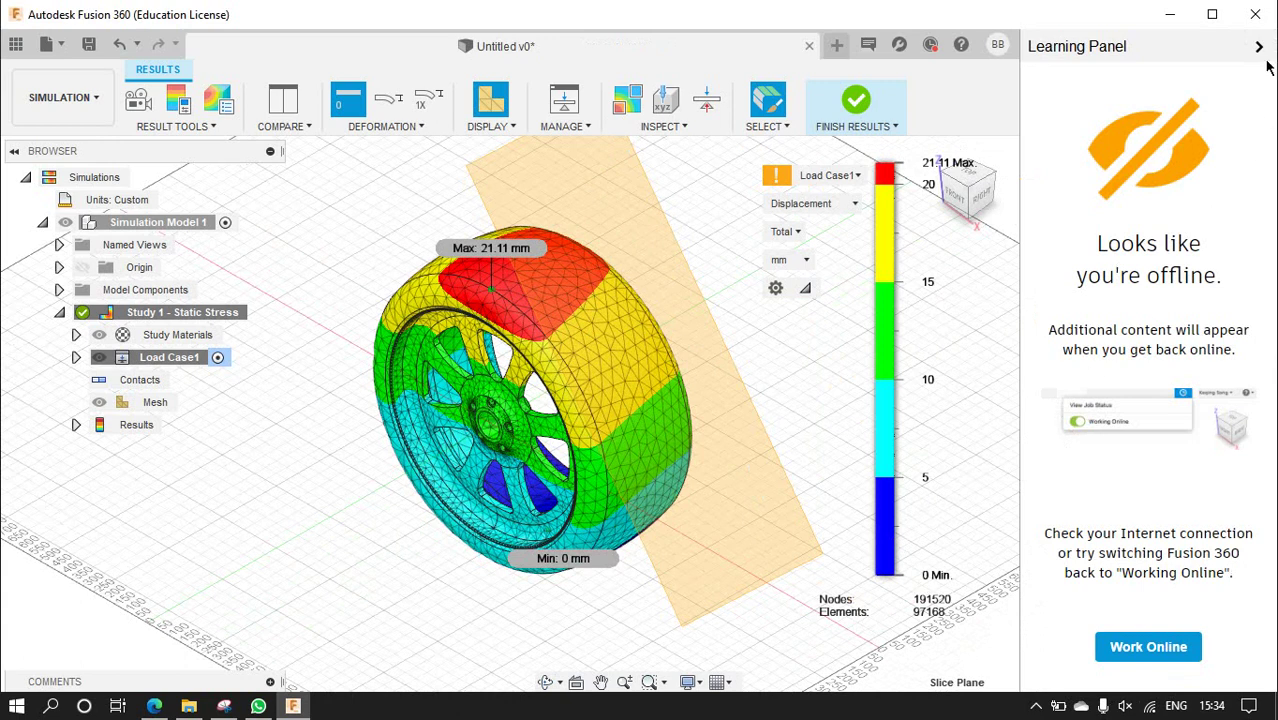
{"action": "left_click", "coordinate": [1259, 47]}
{"action": "scroll", "coordinate": [1066, 268], "scroll_direction": "down", "scroll_amount": 3}
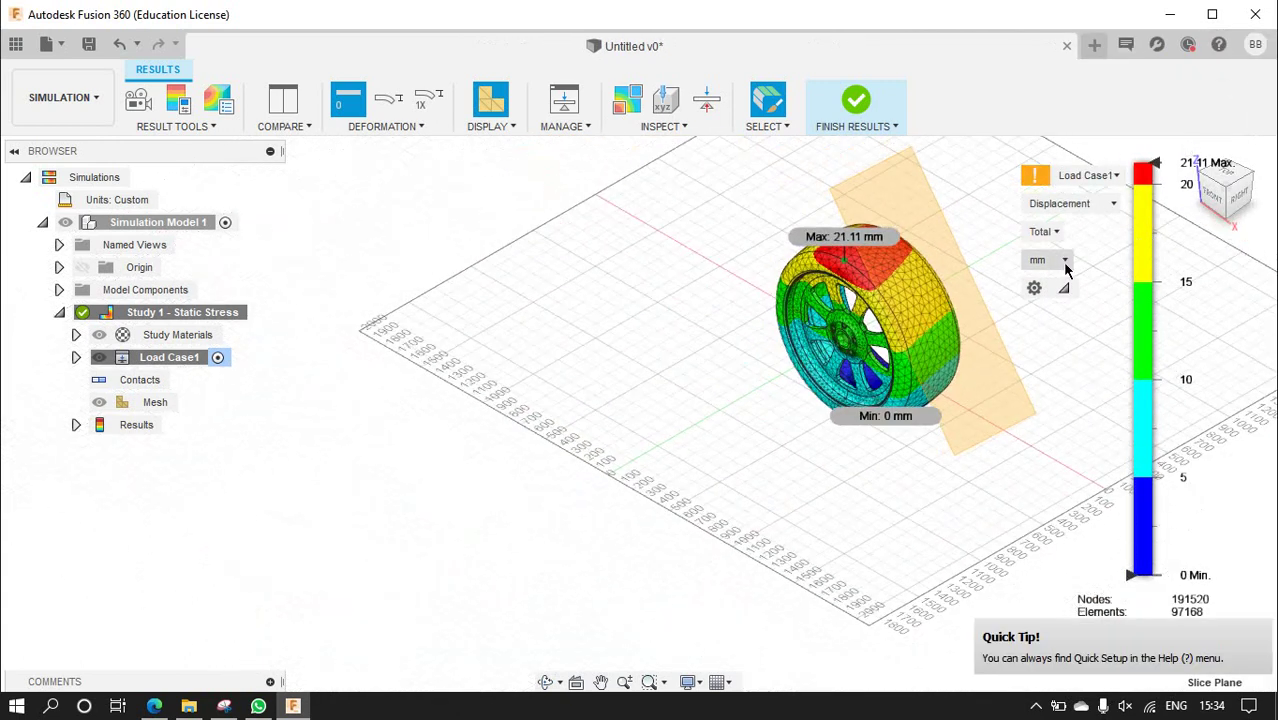
{"action": "scroll", "coordinate": [985, 277], "scroll_direction": "up", "scroll_amount": 2}
{"action": "scroll", "coordinate": [957, 285], "scroll_direction": "down", "scroll_amount": 3}
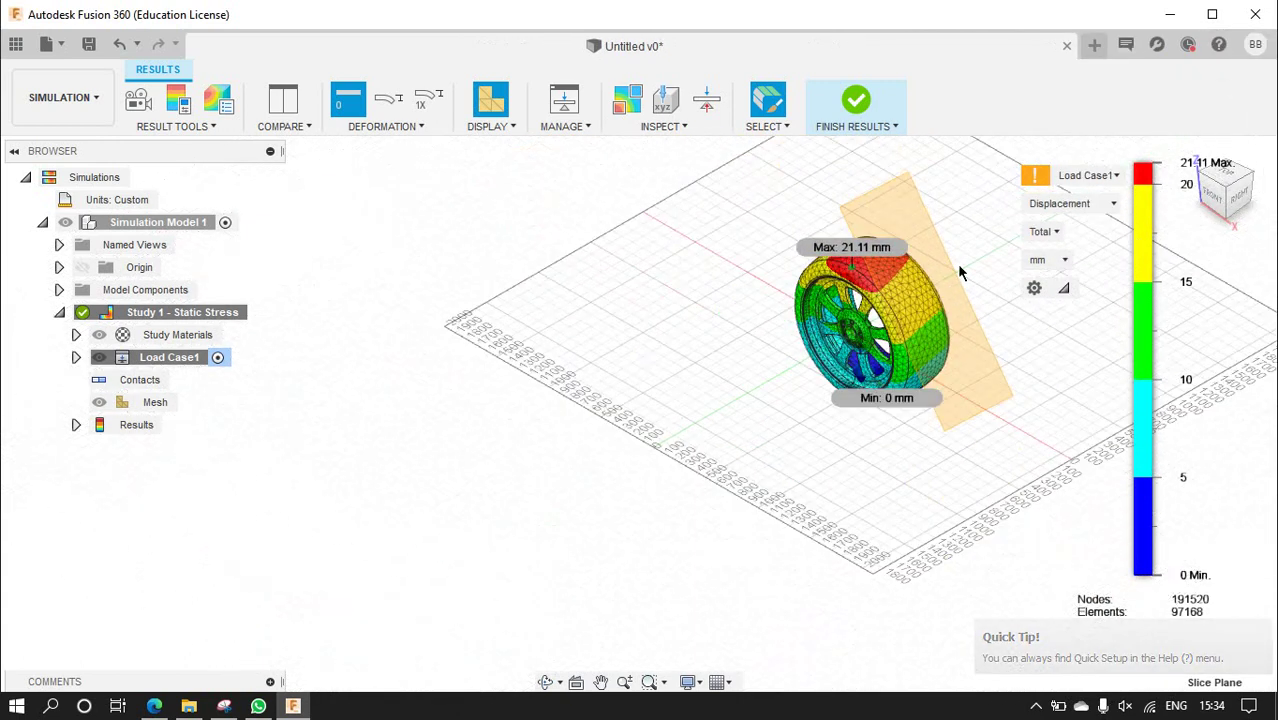
{"action": "scroll", "coordinate": [958, 271], "scroll_direction": "up", "scroll_amount": 3}
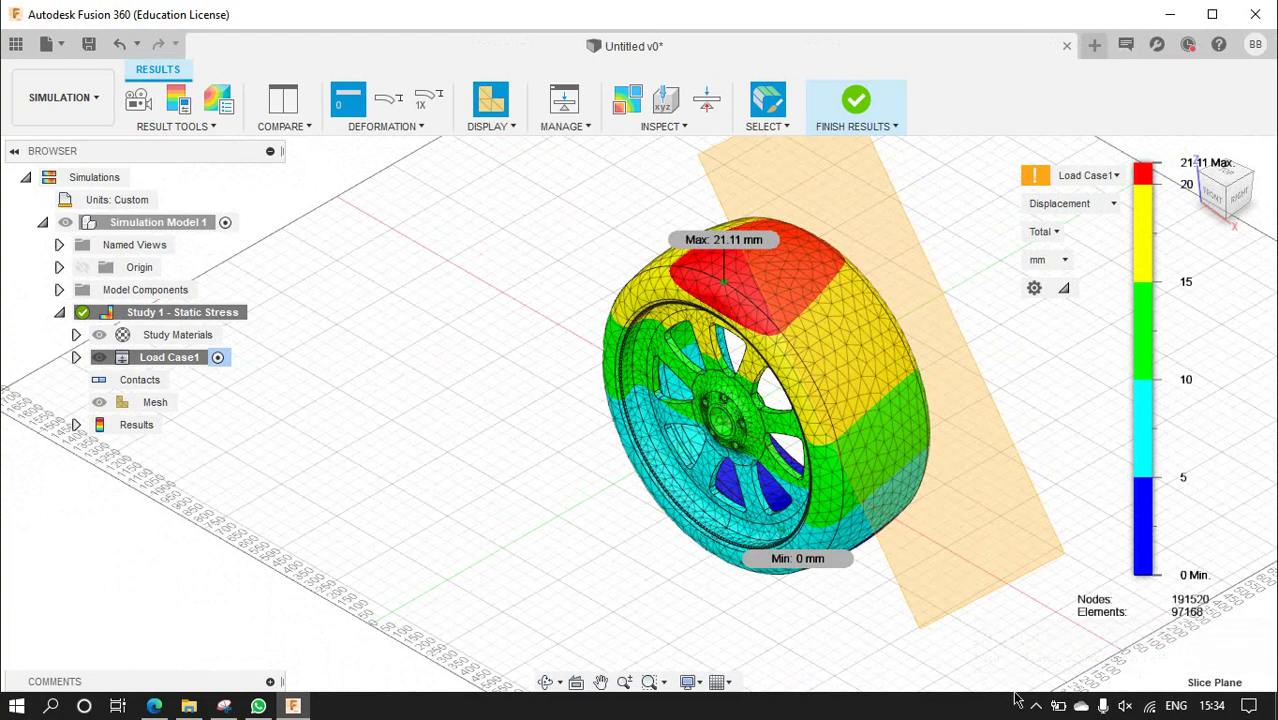